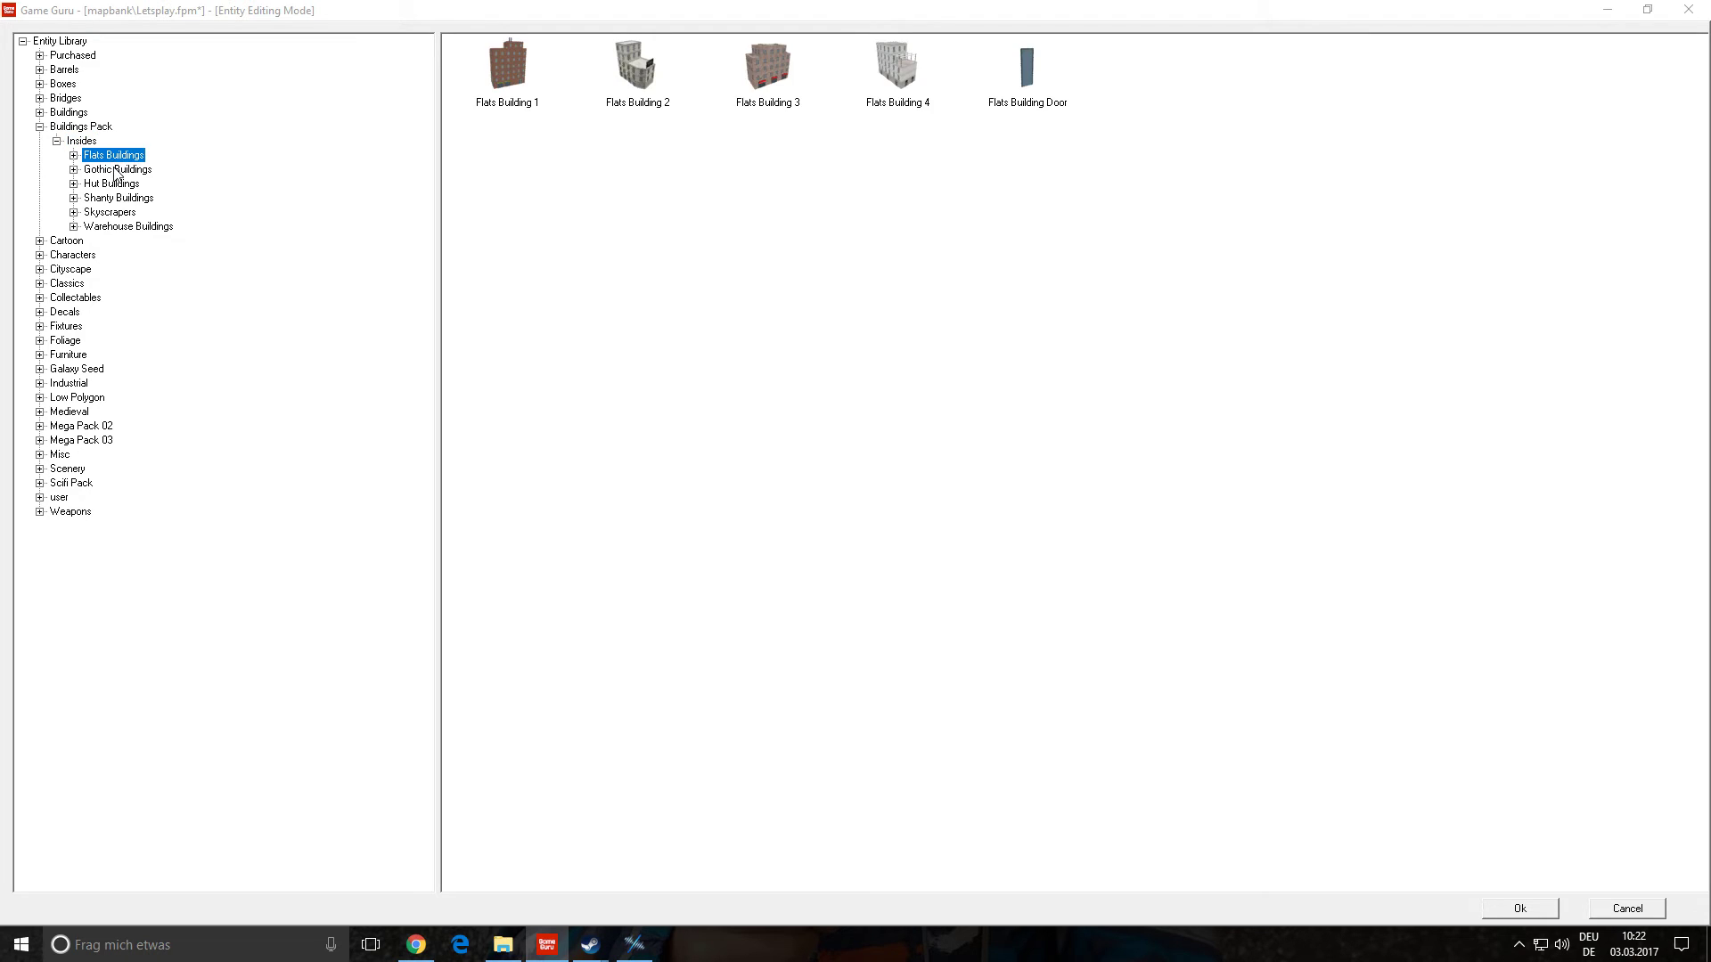
# - Browse the Gothic, Hut, Shanty, Skyscrapers and Warehouse categories of the Buildings Pack, and leave the entity library without choosing anything
pyautogui.click(124, 170)
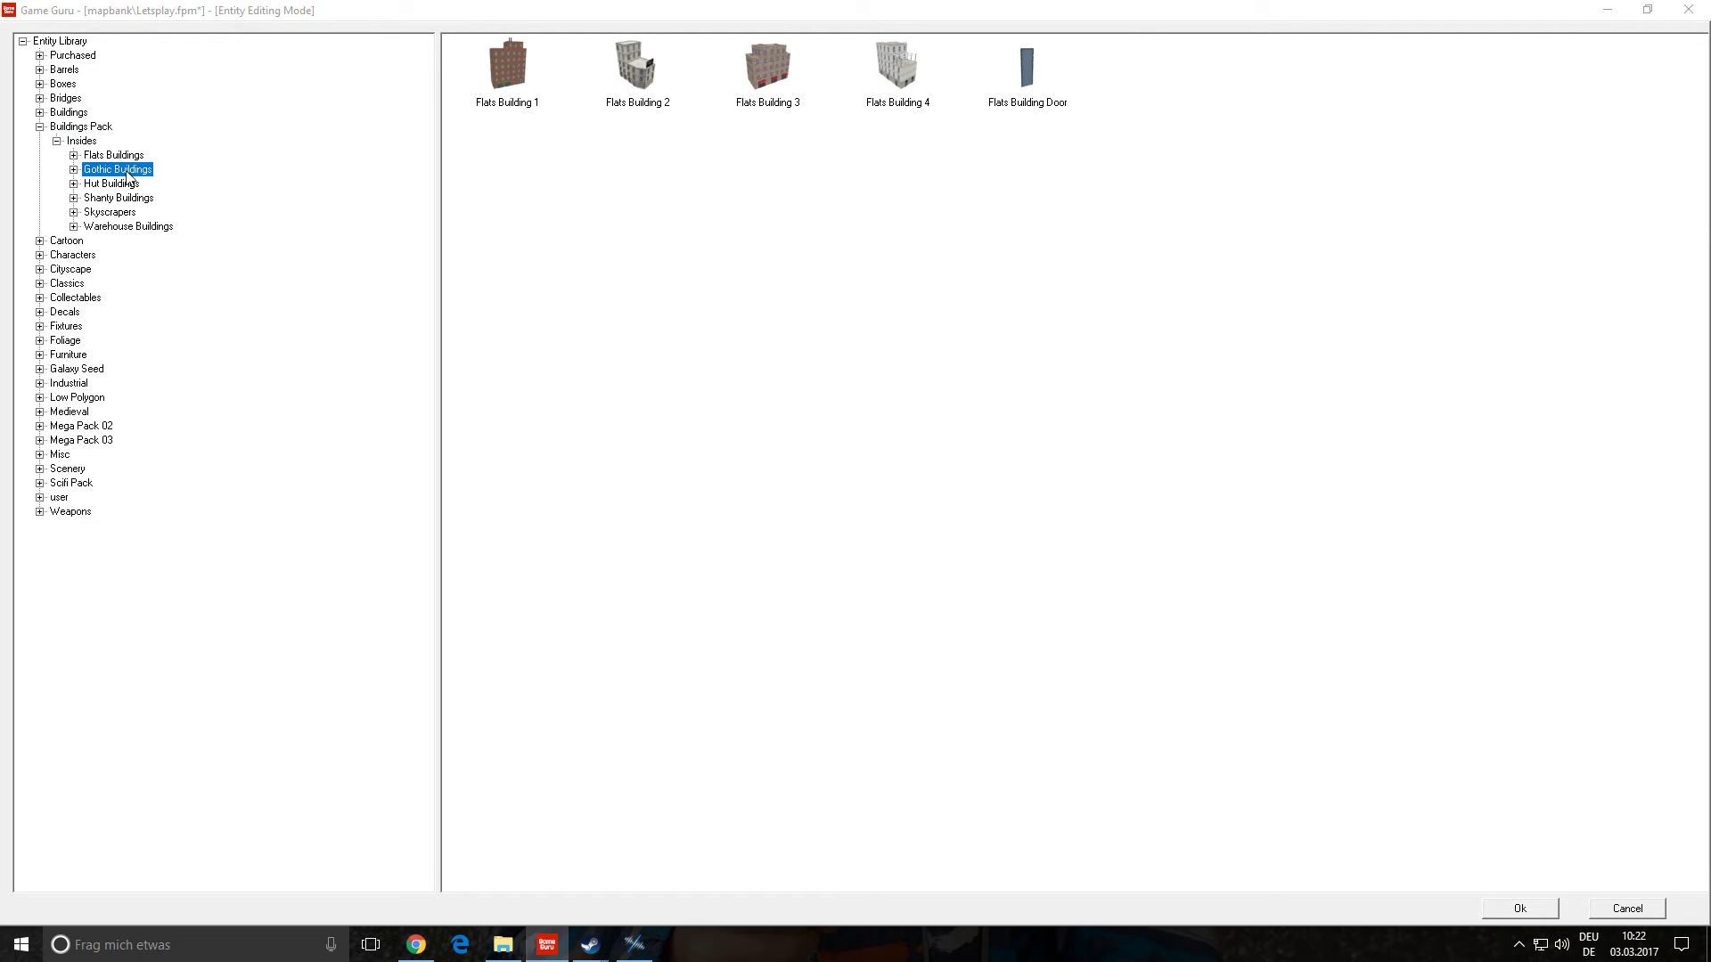
pyautogui.click(125, 184)
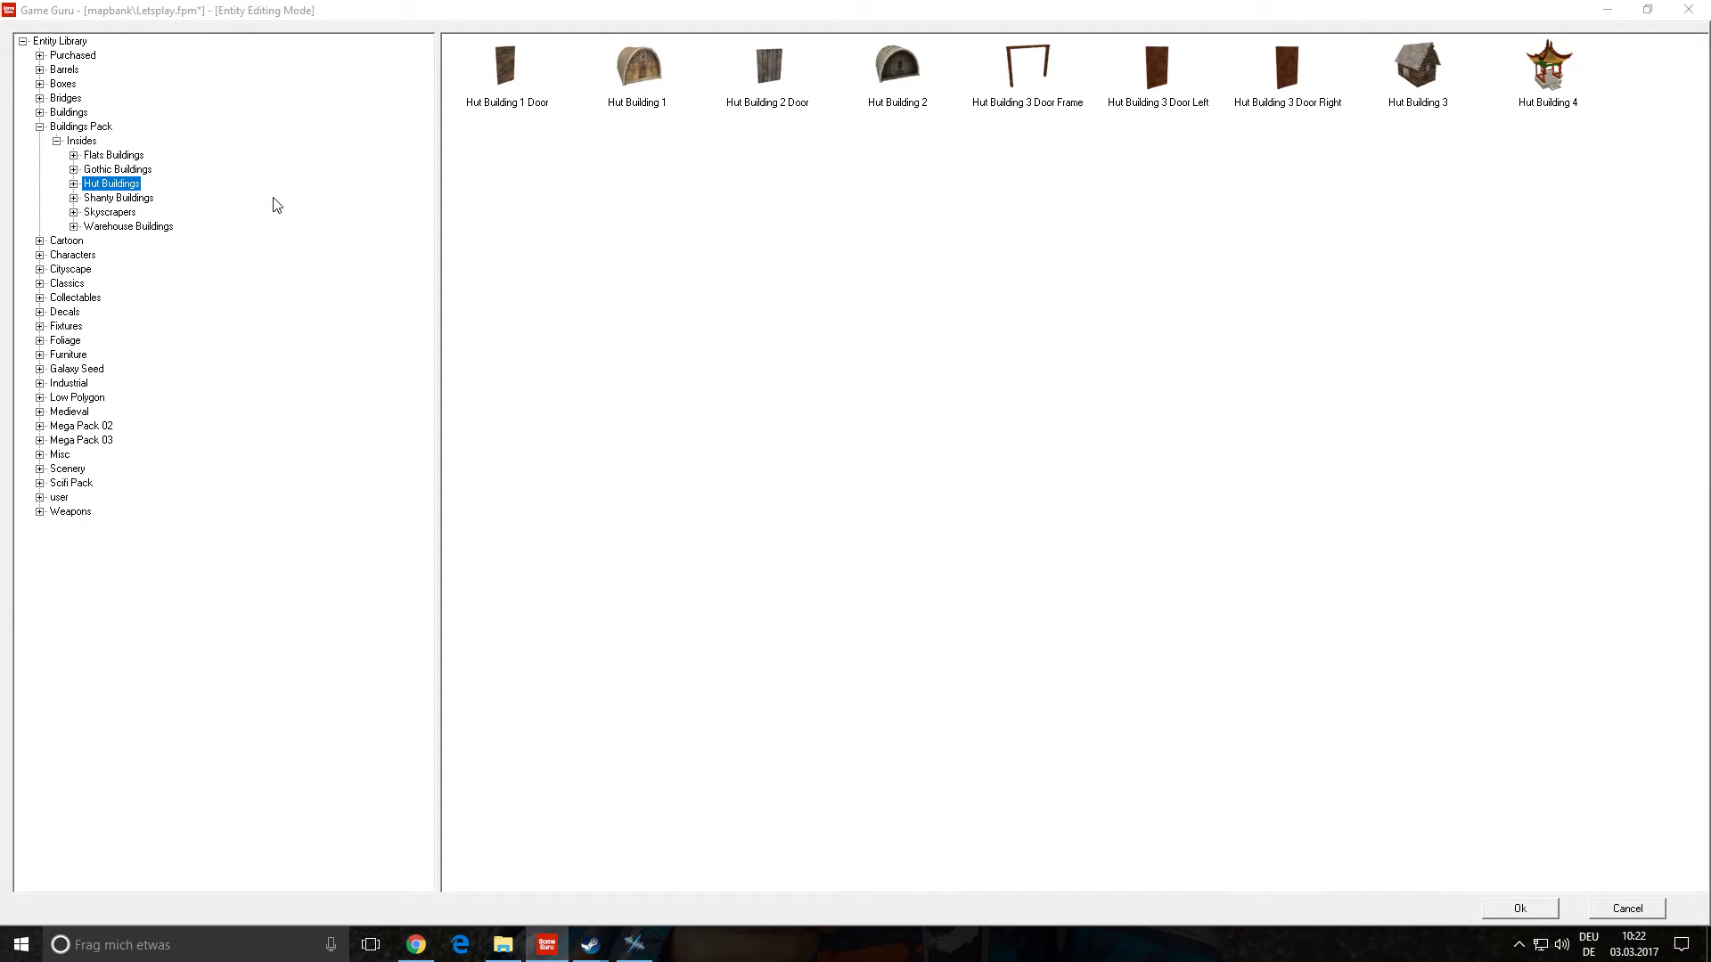
pyautogui.click(120, 203)
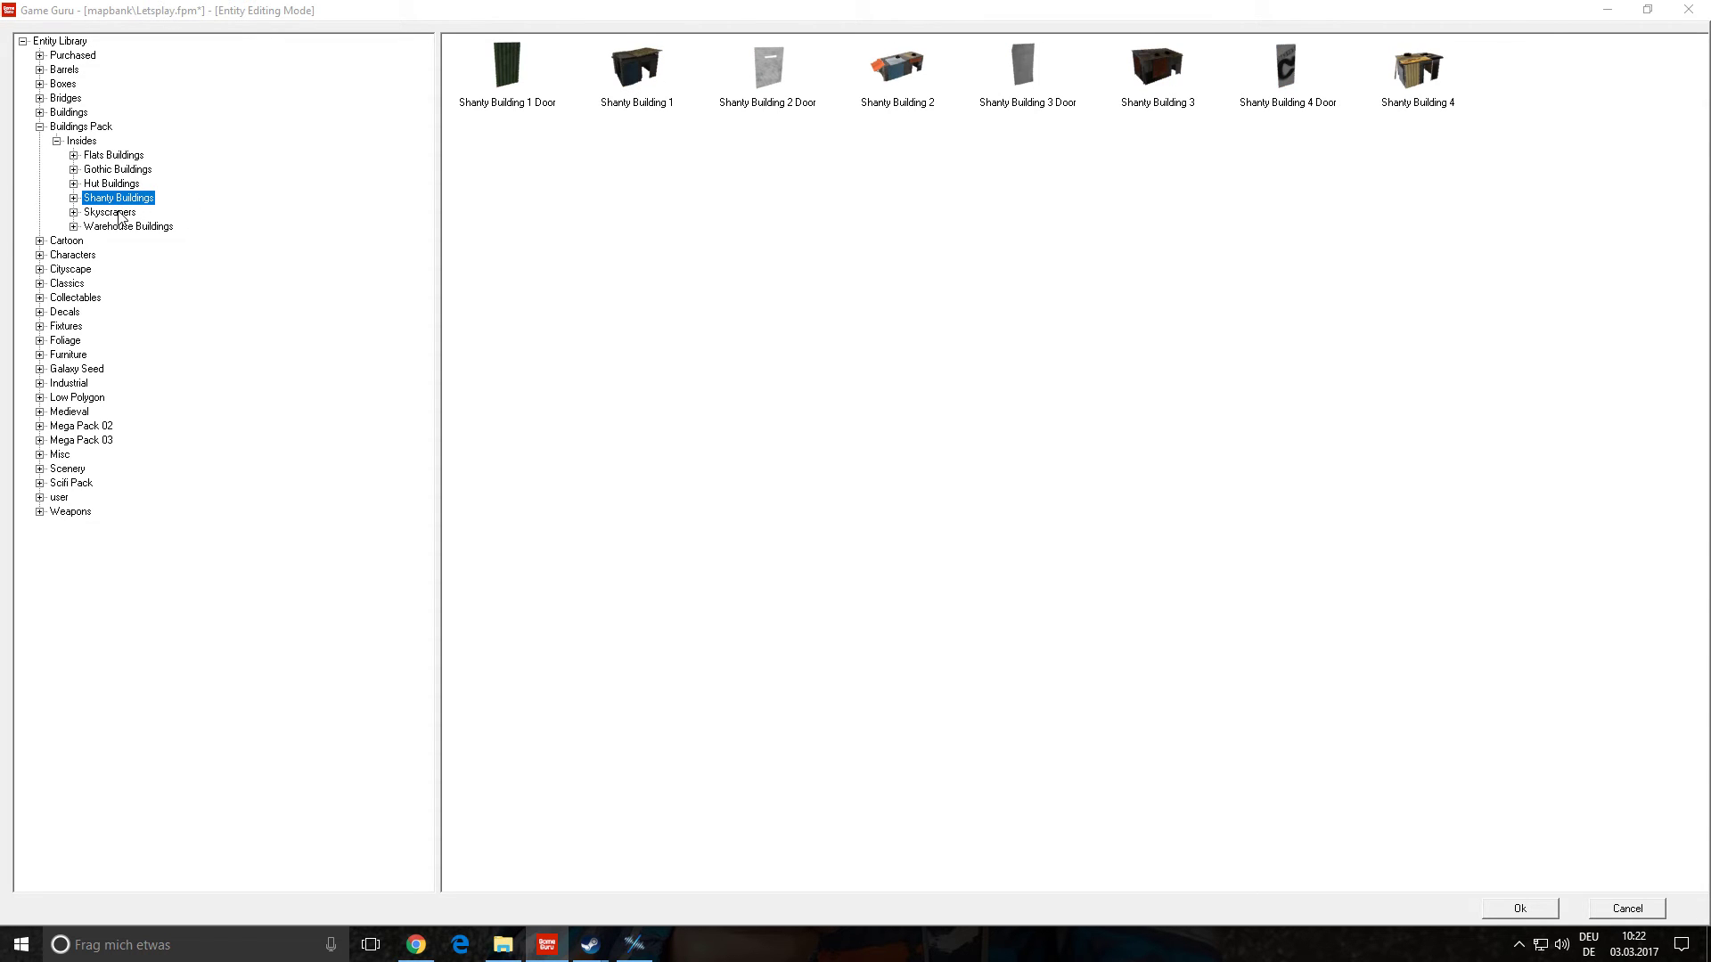
pyautogui.click(120, 212)
pyautogui.click(135, 228)
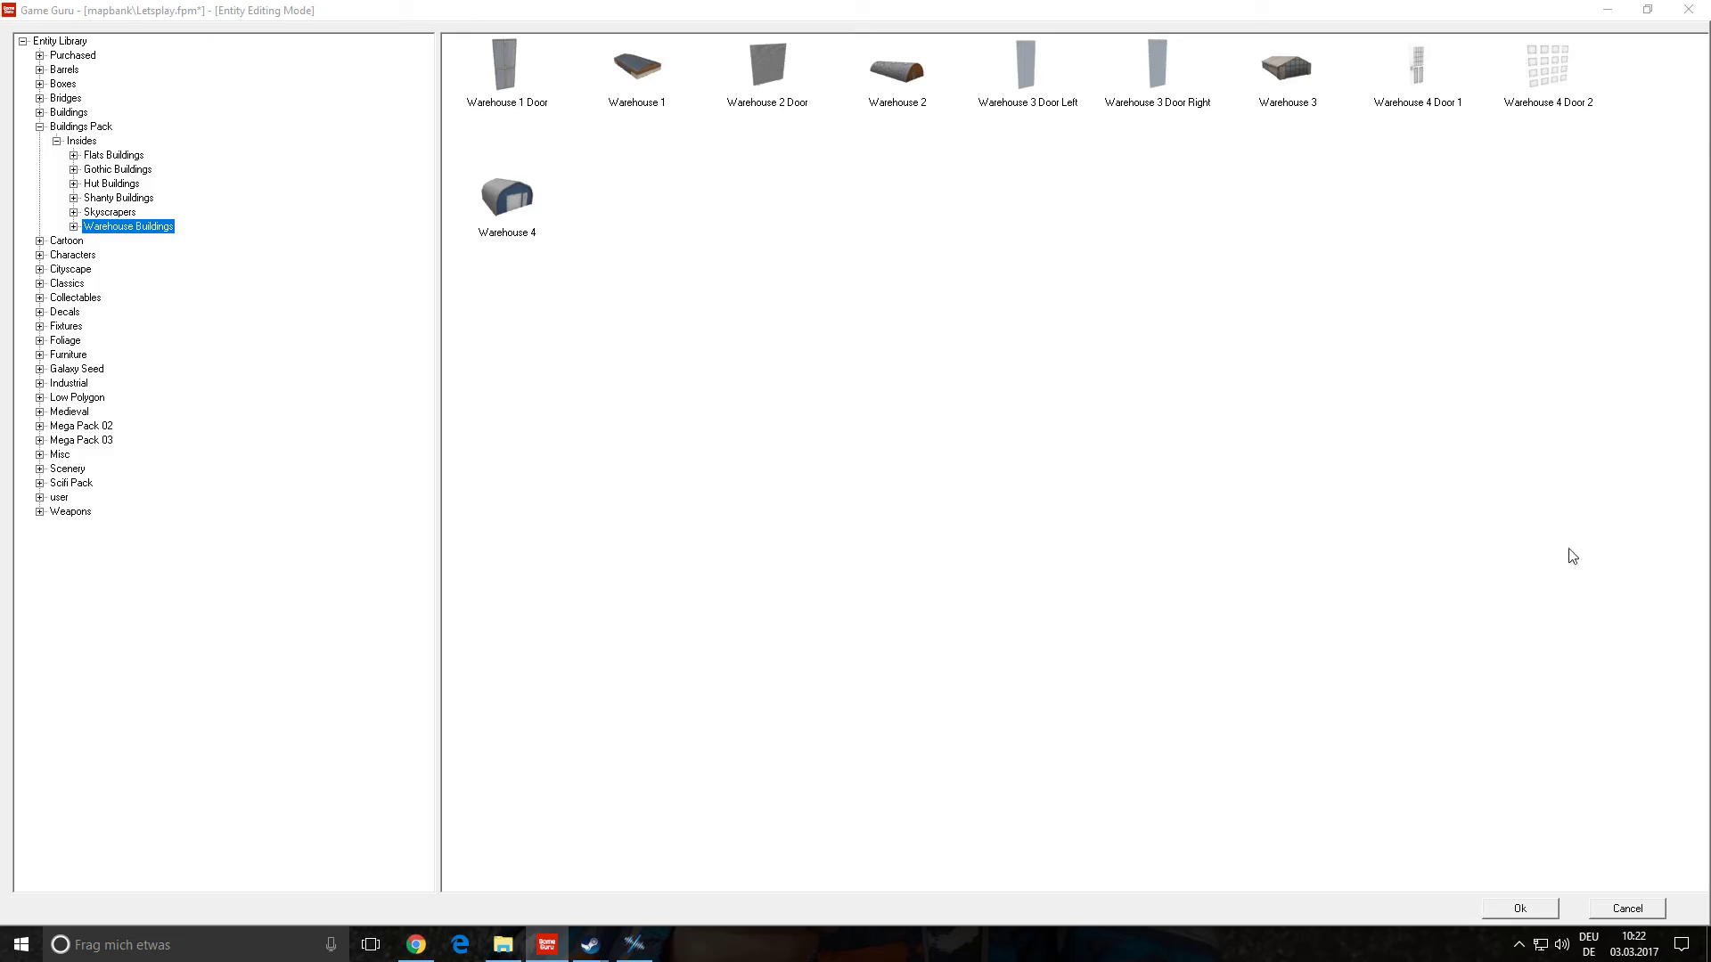
pyautogui.click(1627, 909)
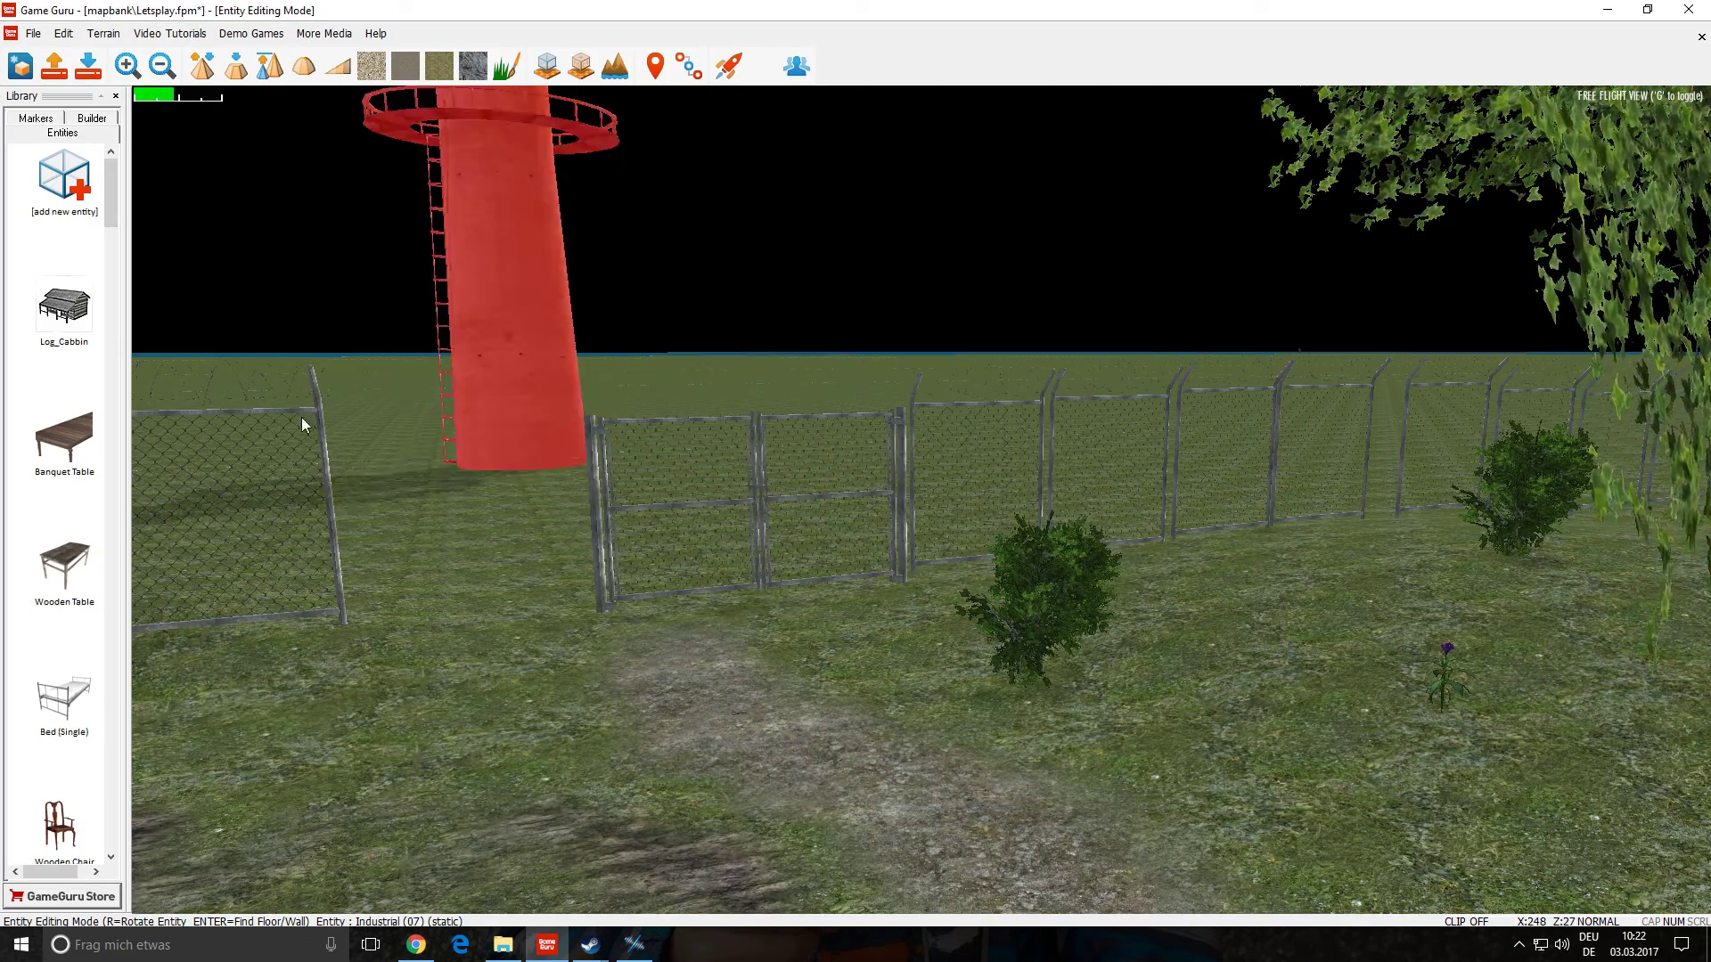
# - Run the level in test mode to check the cabin interior, and return to the editor
pyautogui.press('s')
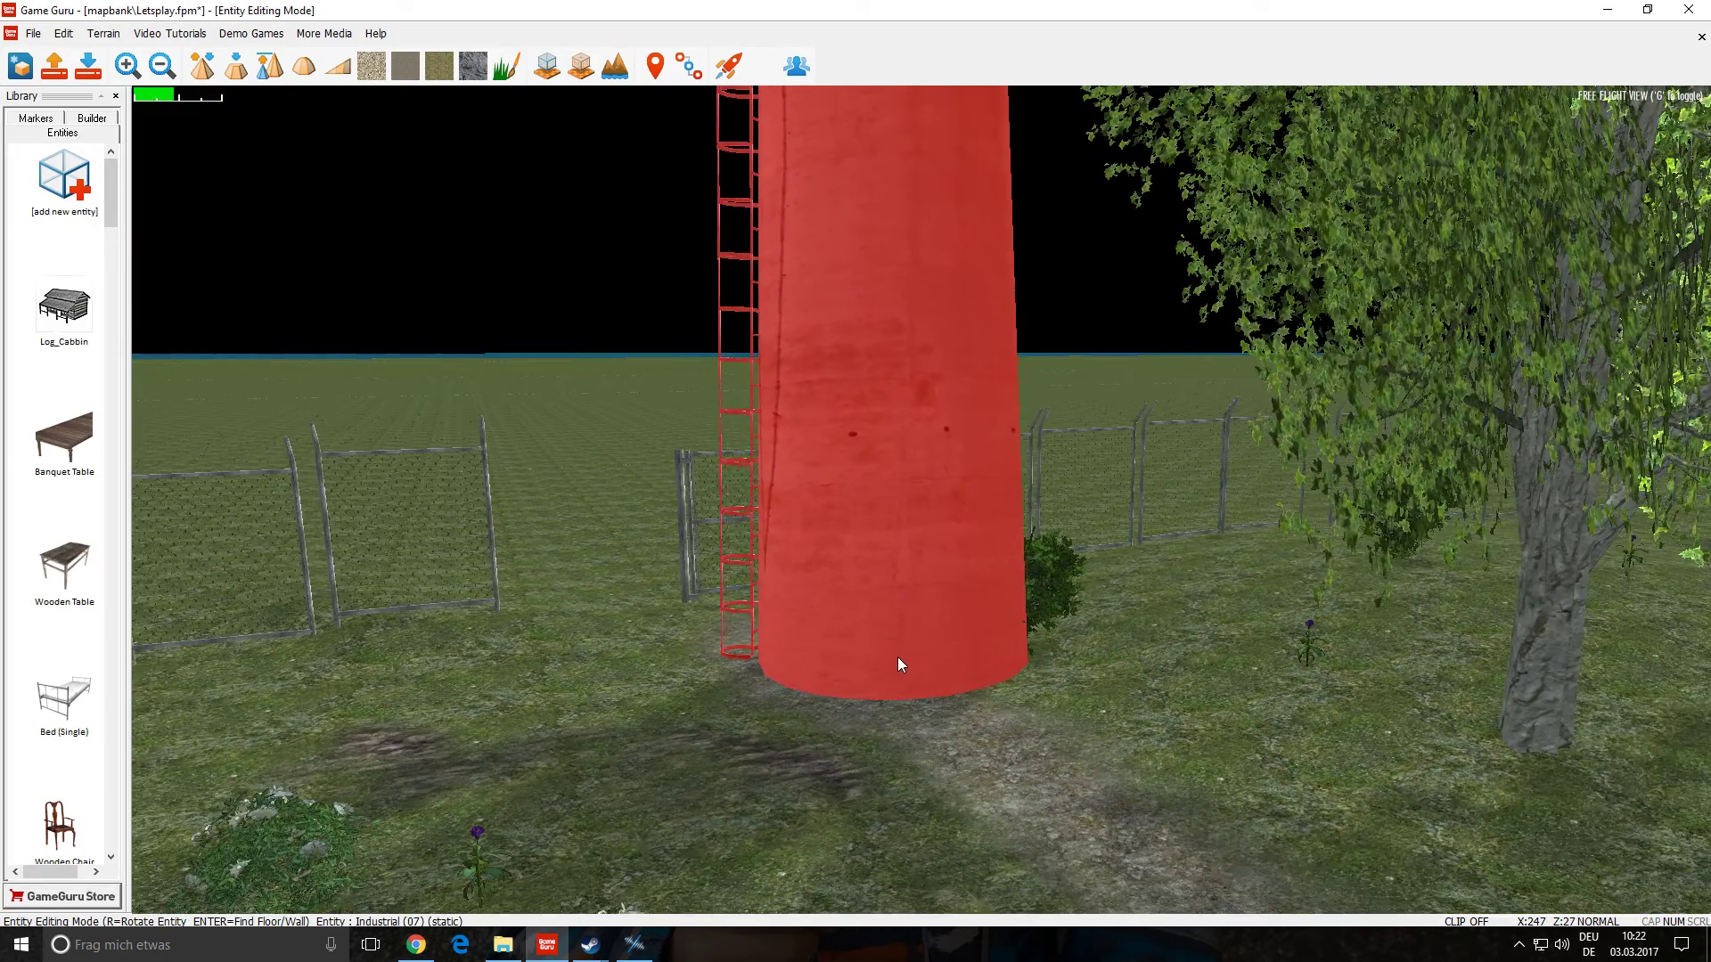
pyautogui.click(728, 65)
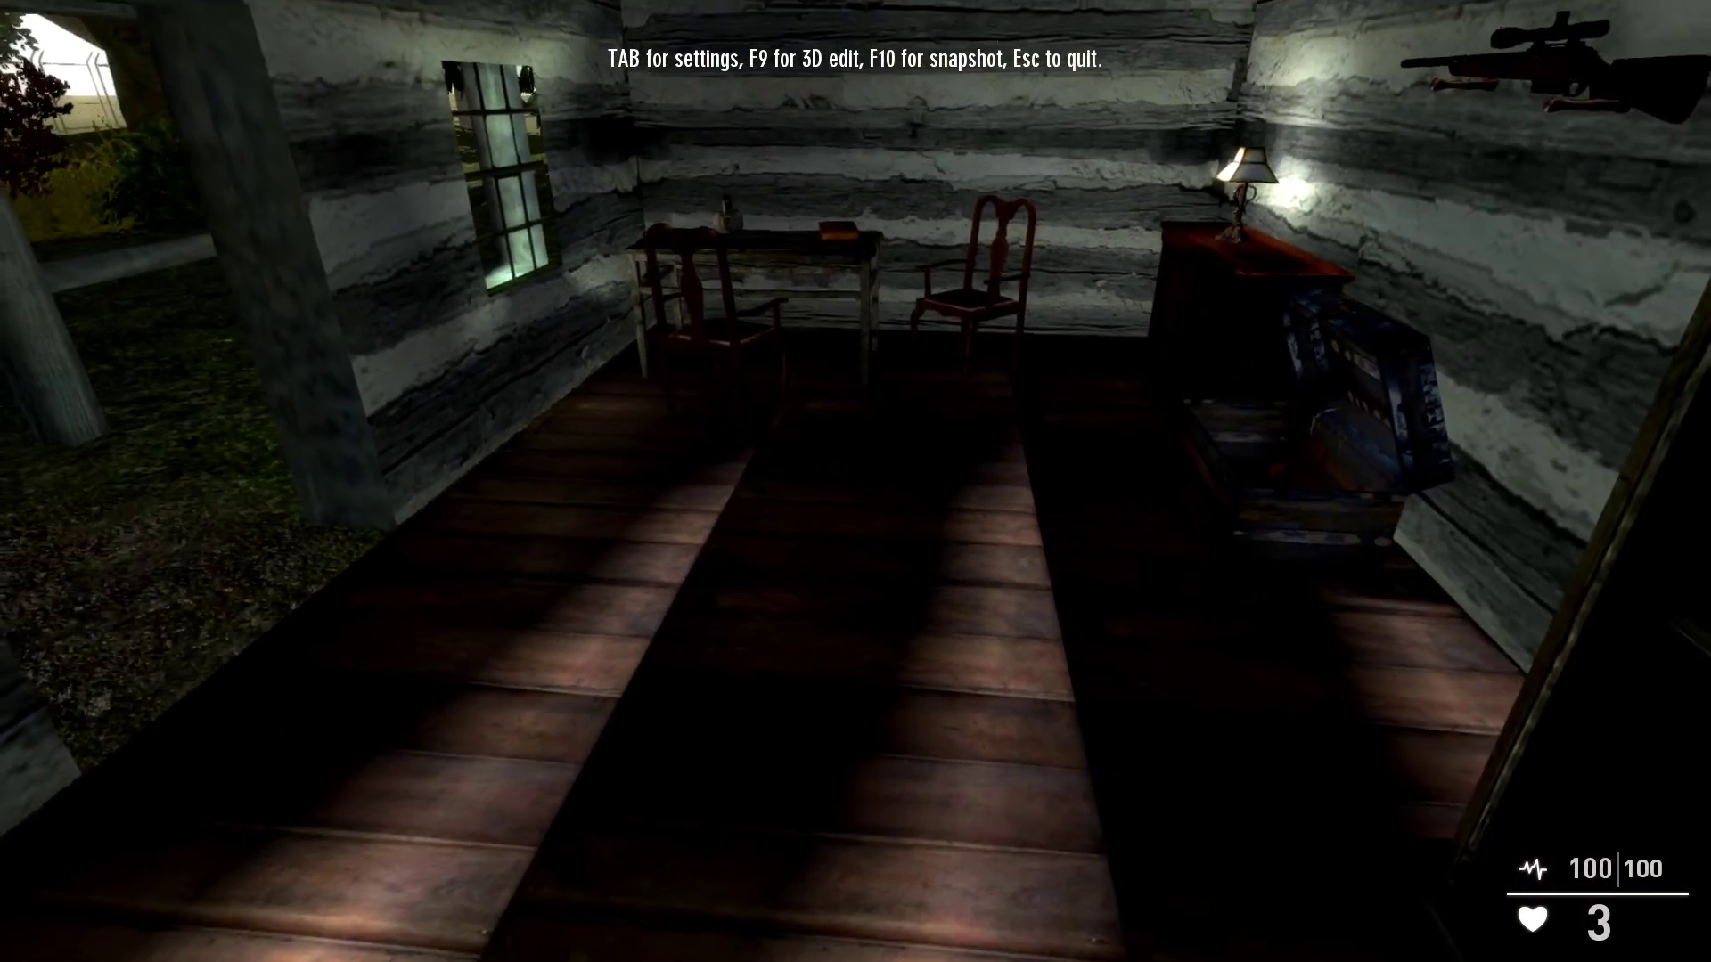
pyautogui.press('Escape')
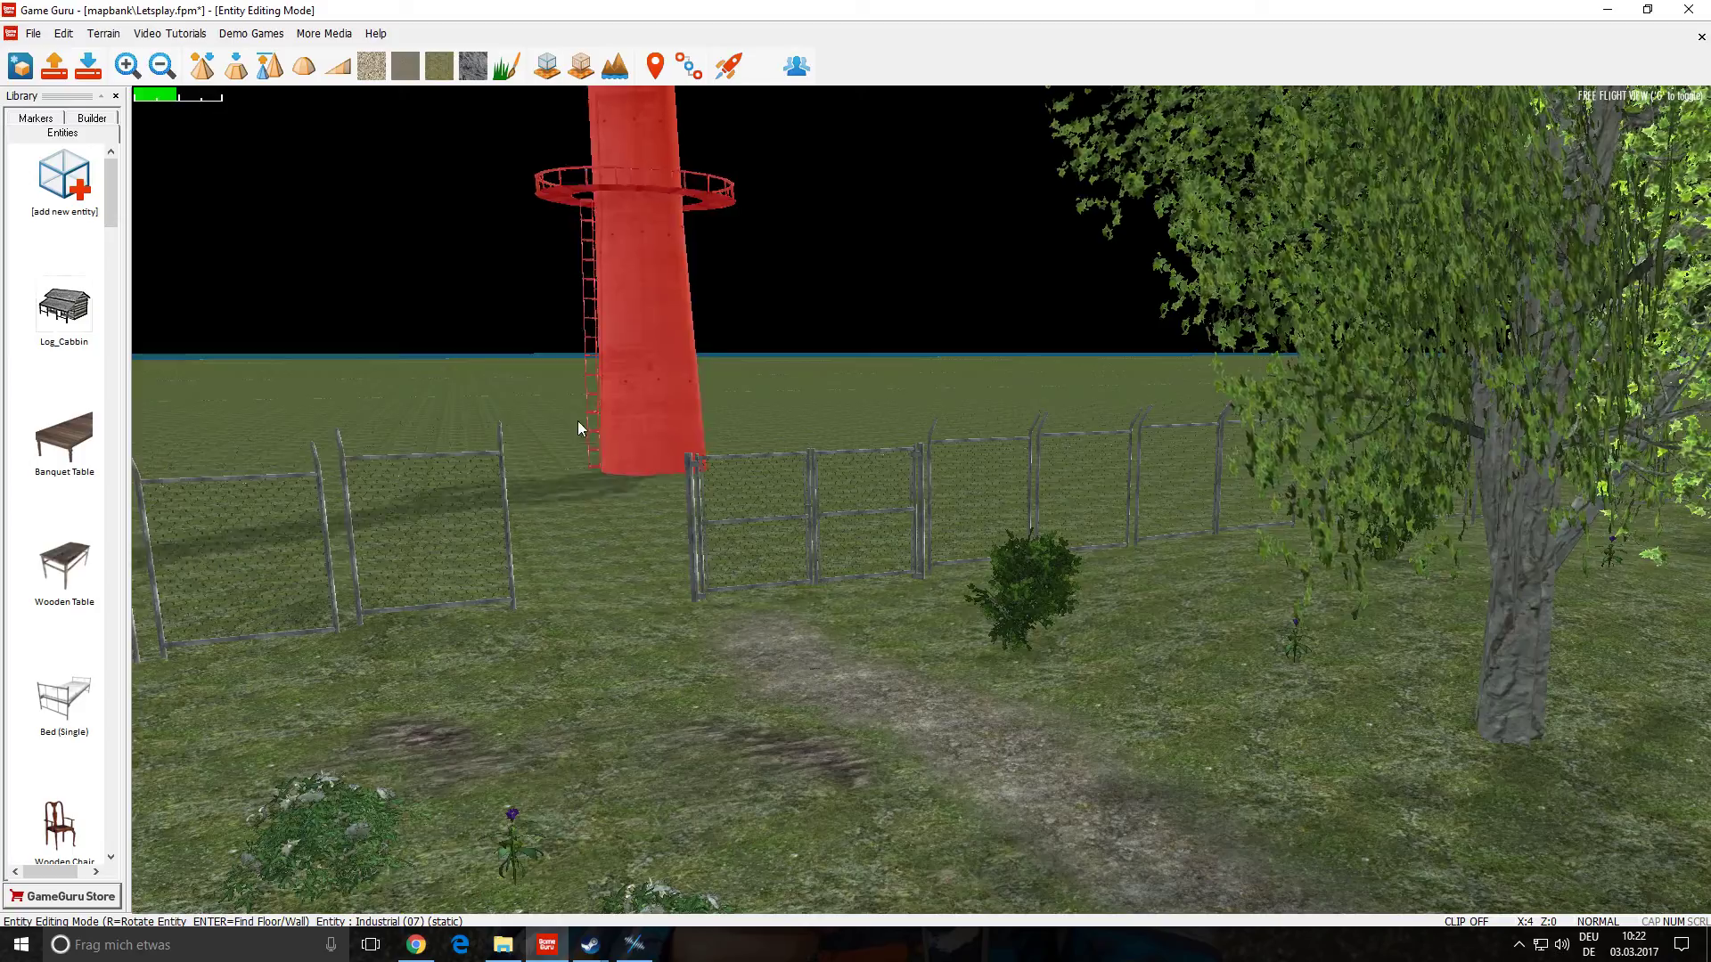
# - Survey the map from the cabin through the forest to the smoking, stone-ringed mound beside the large rock
pyautogui.click(65, 196)
pyautogui.press('Escape')
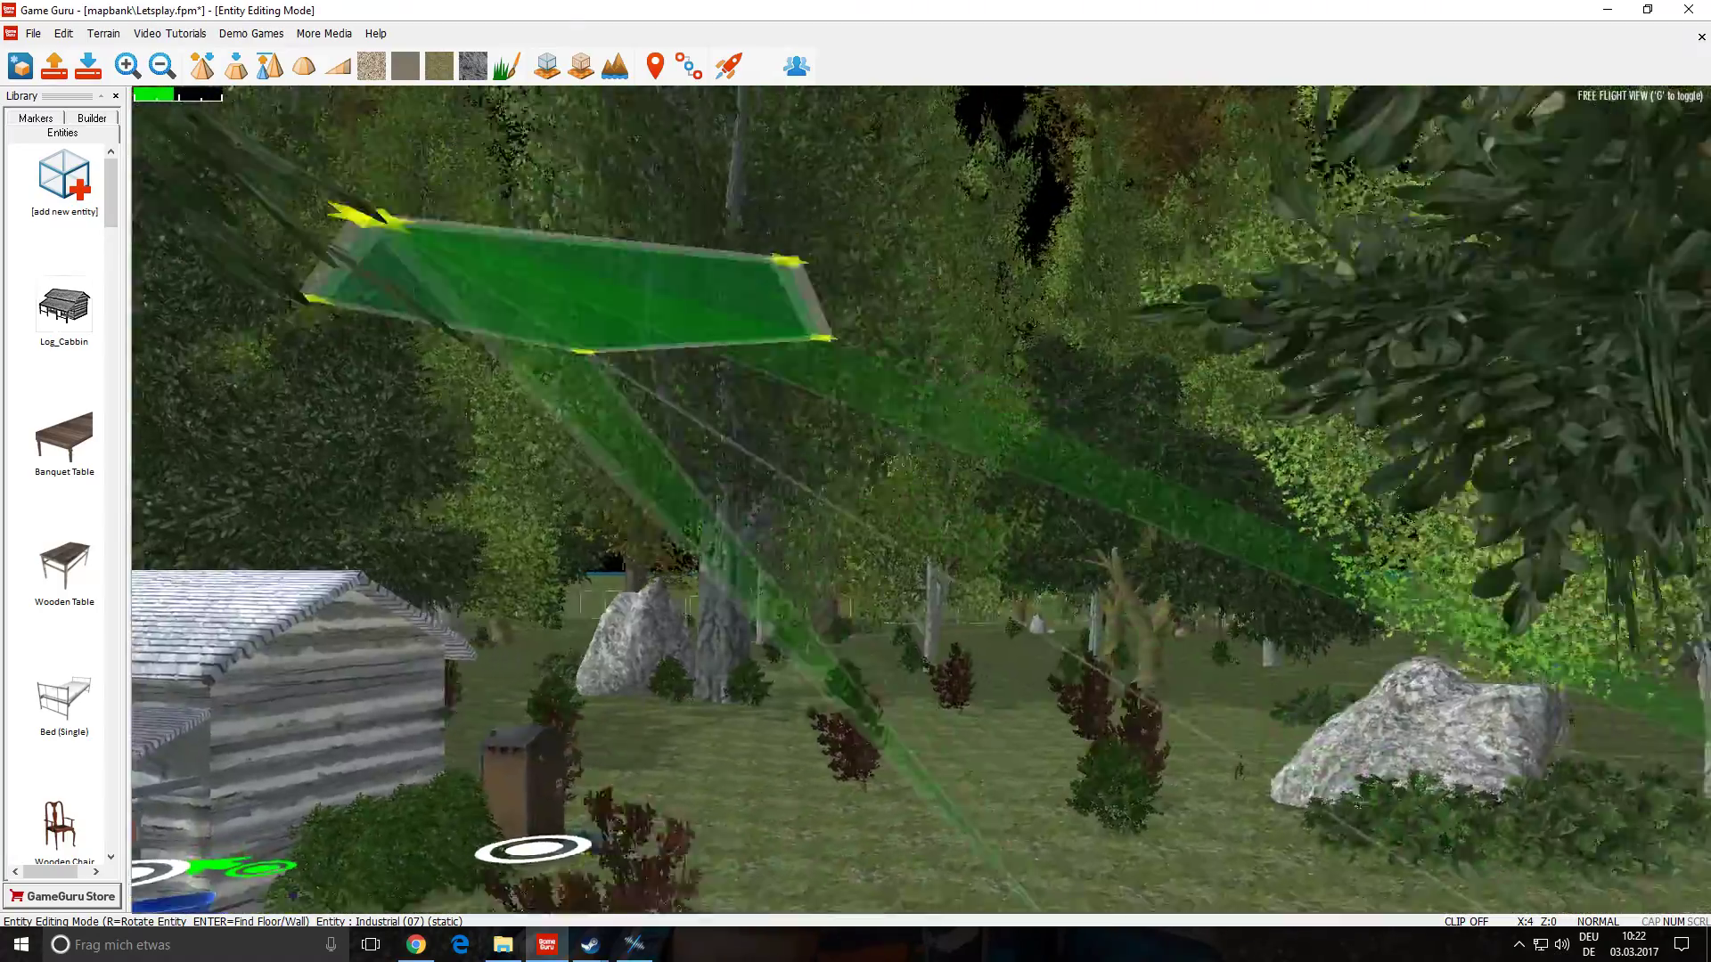
pyautogui.press('w')
pyautogui.press('w')
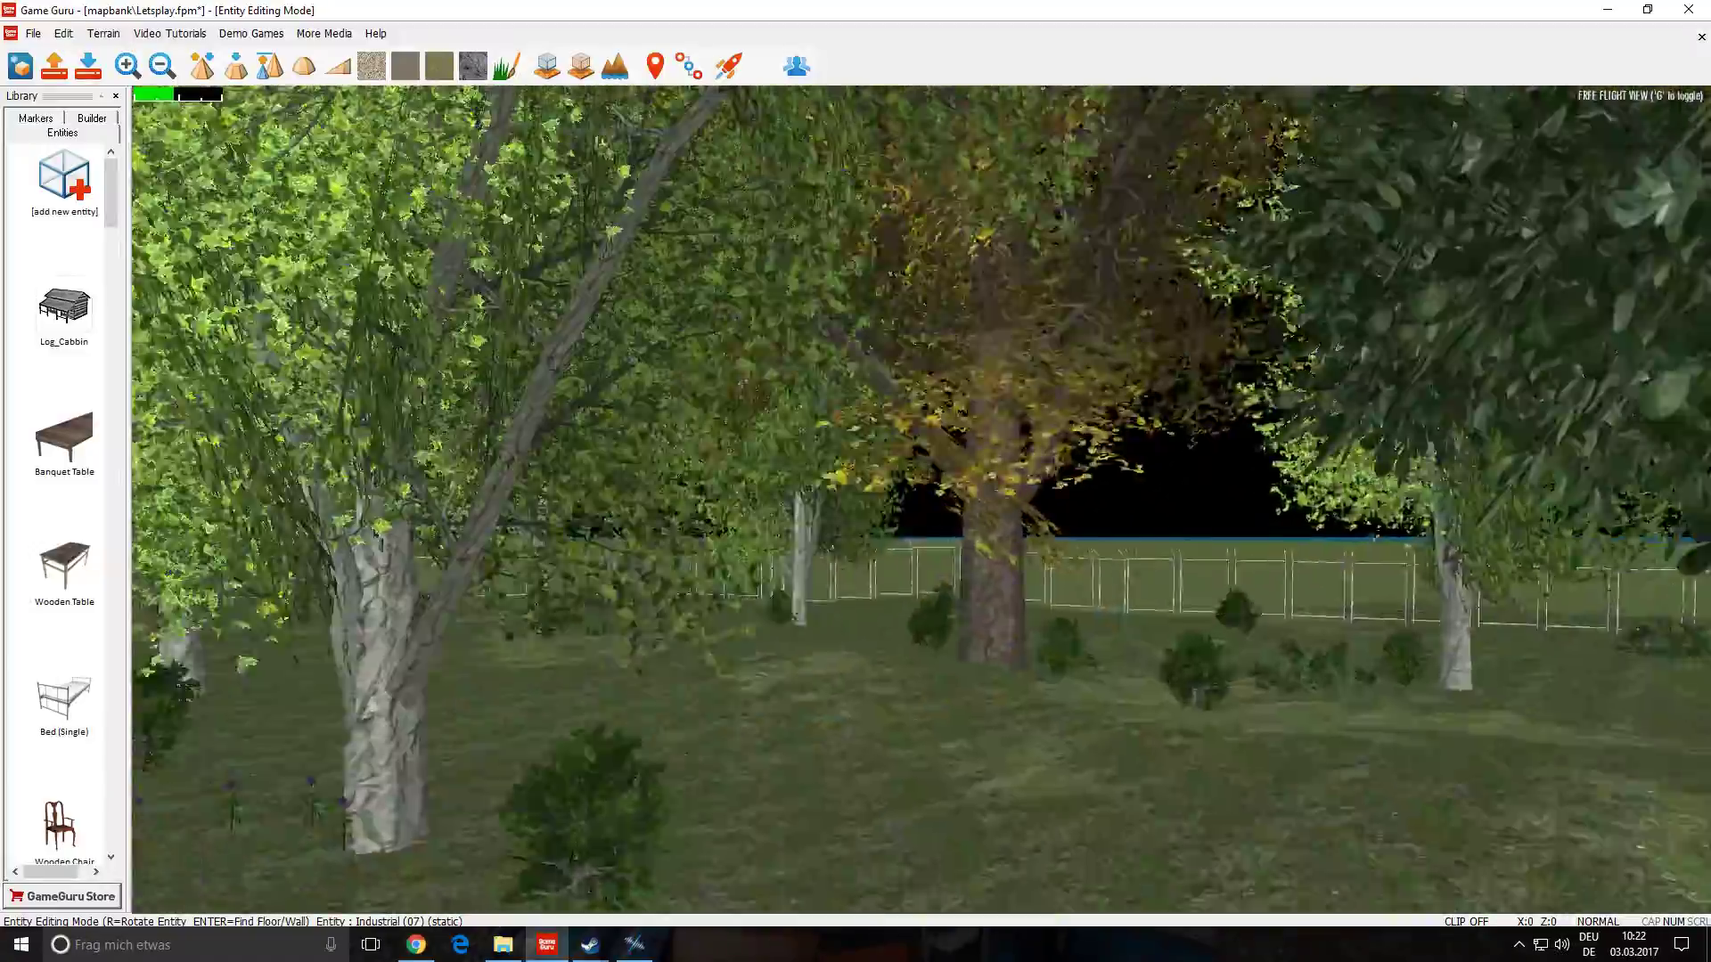
pyautogui.press('w')
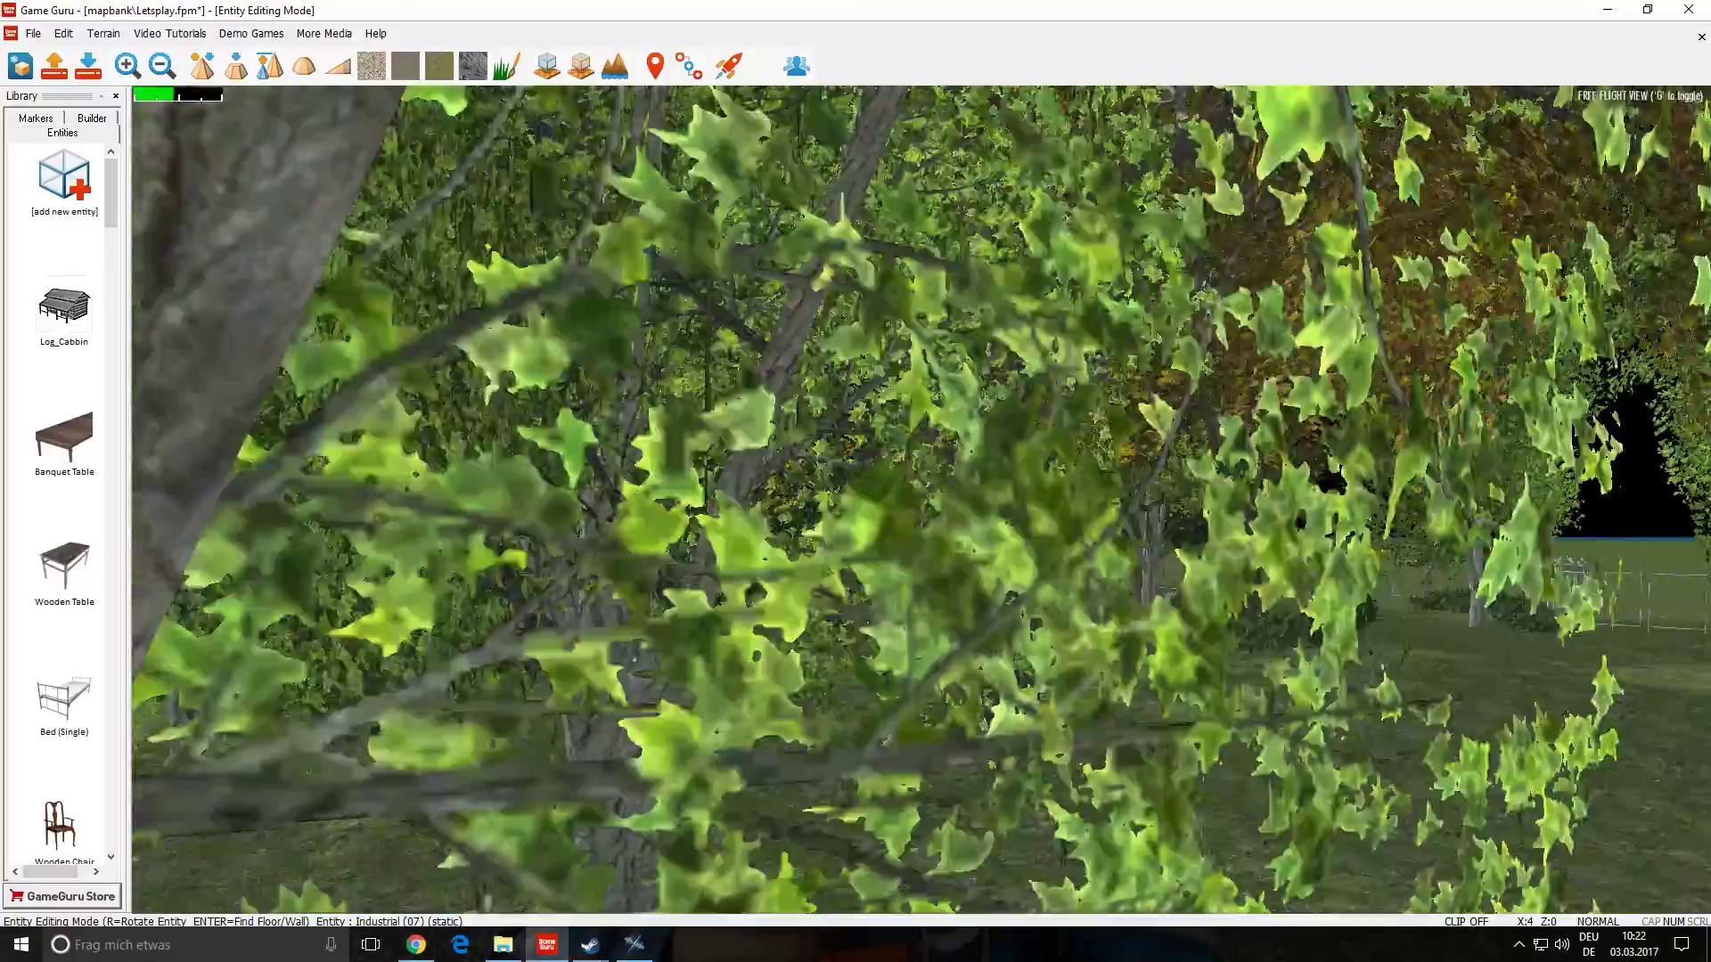
pyautogui.press('w')
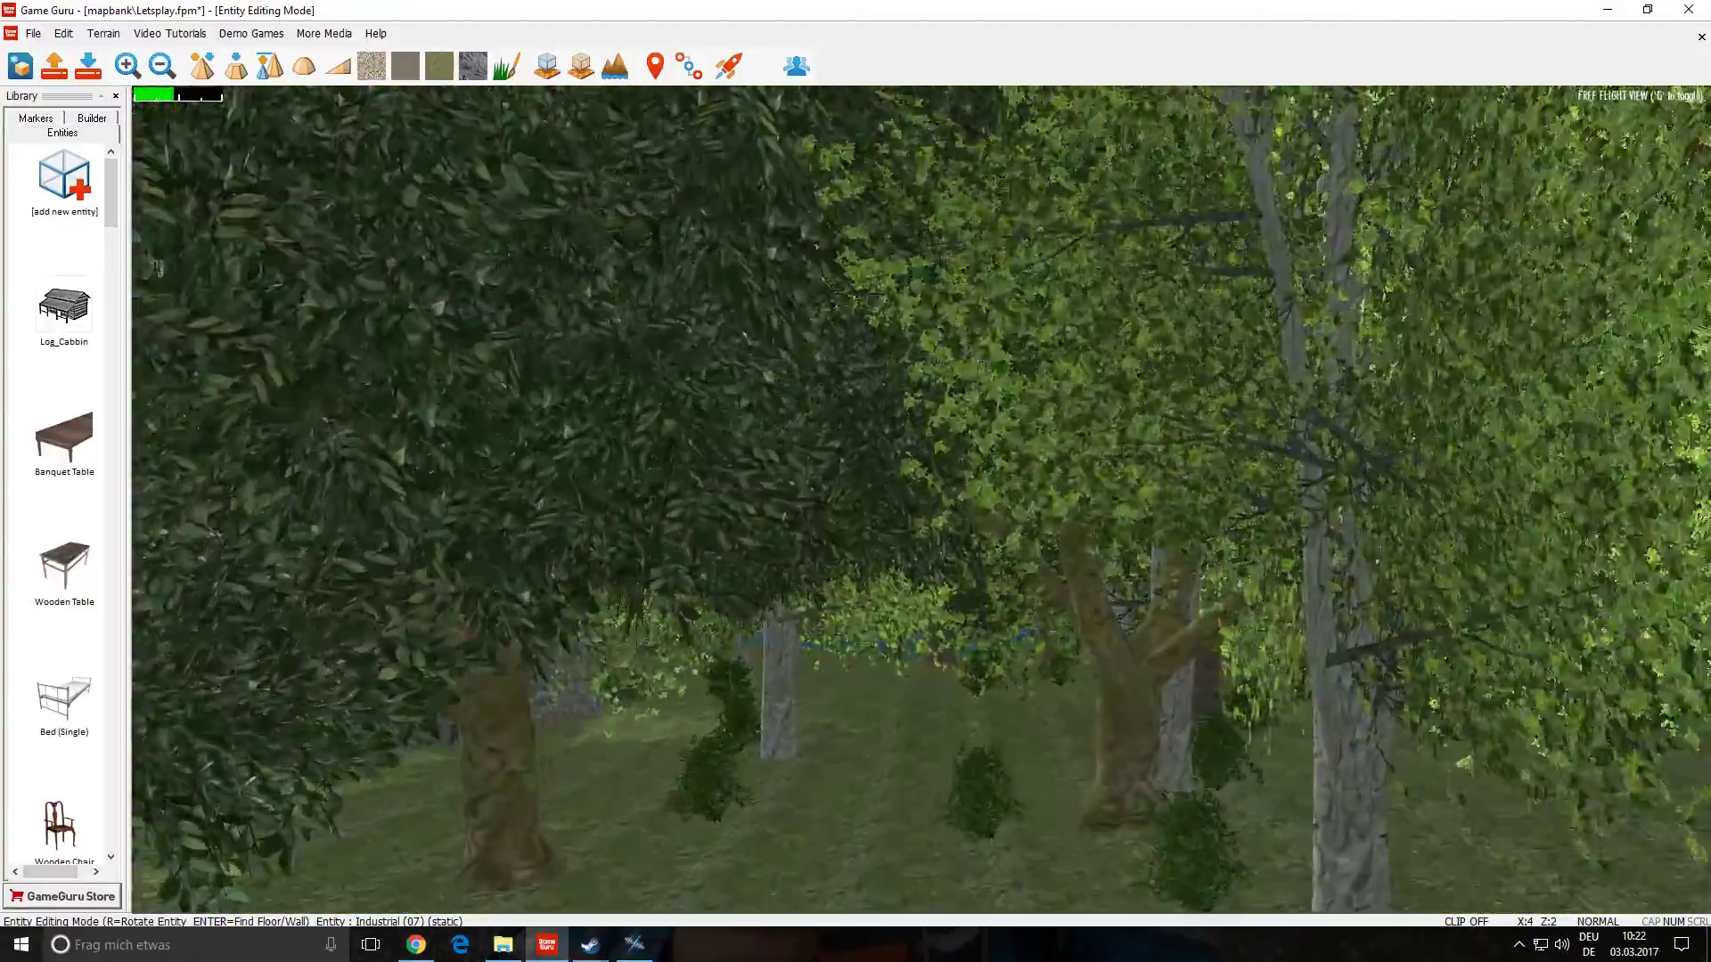
pyautogui.press('w')
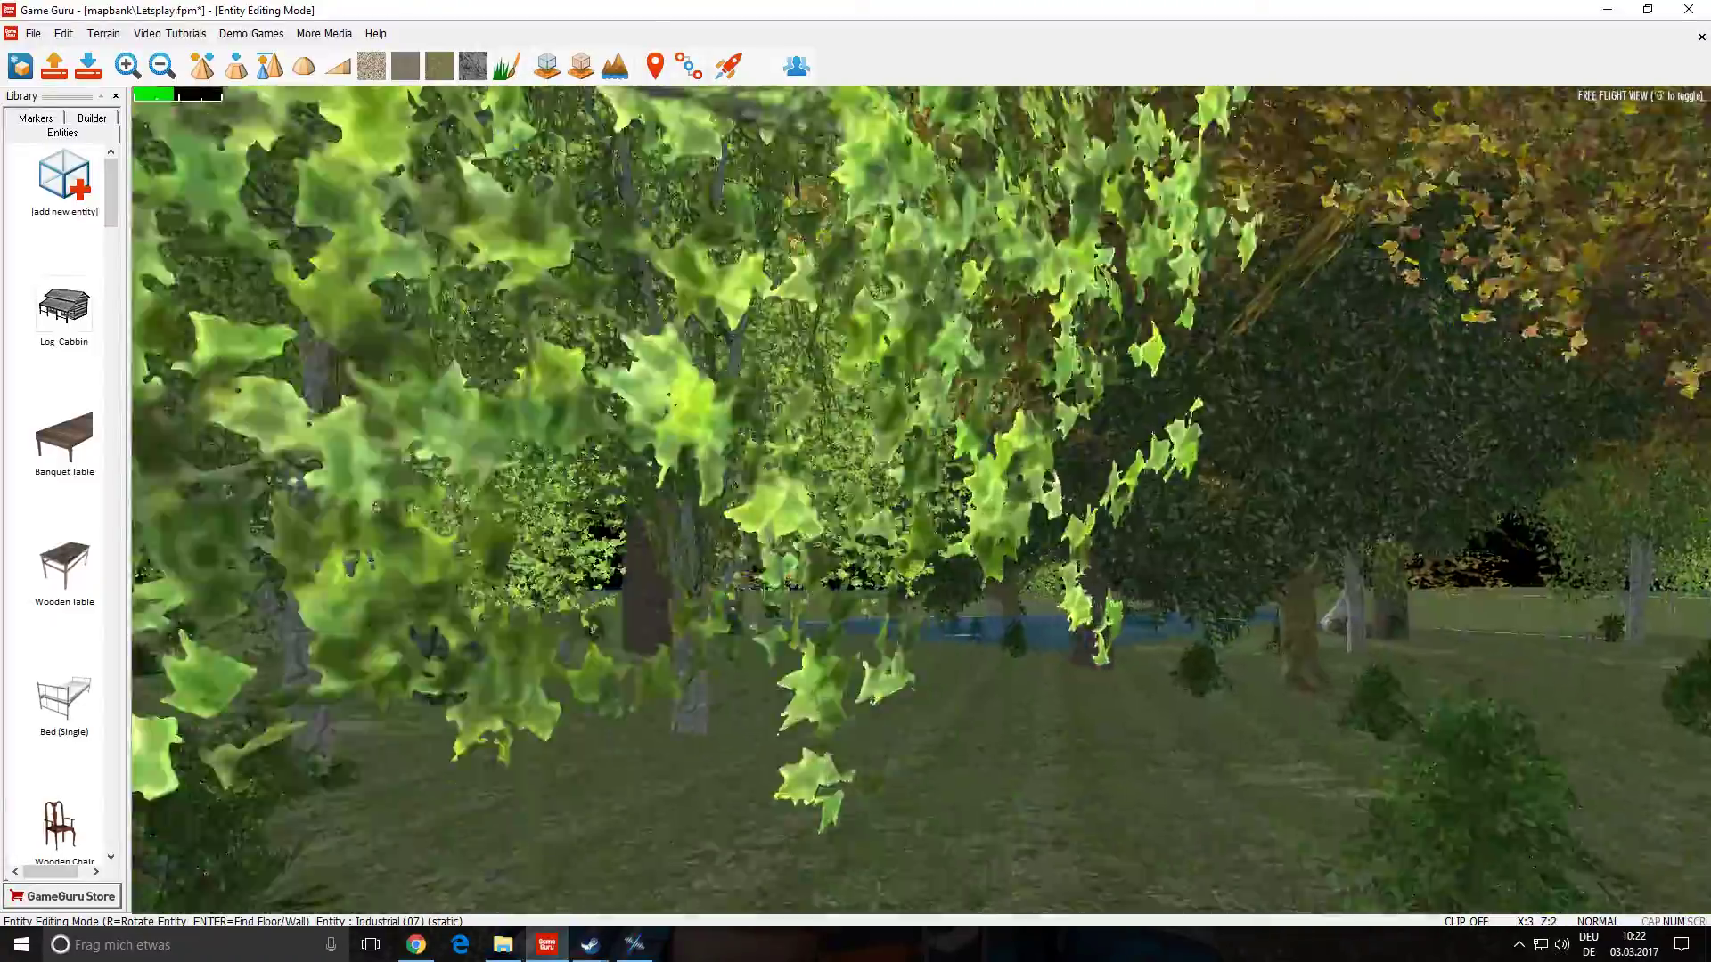
pyautogui.press('w')
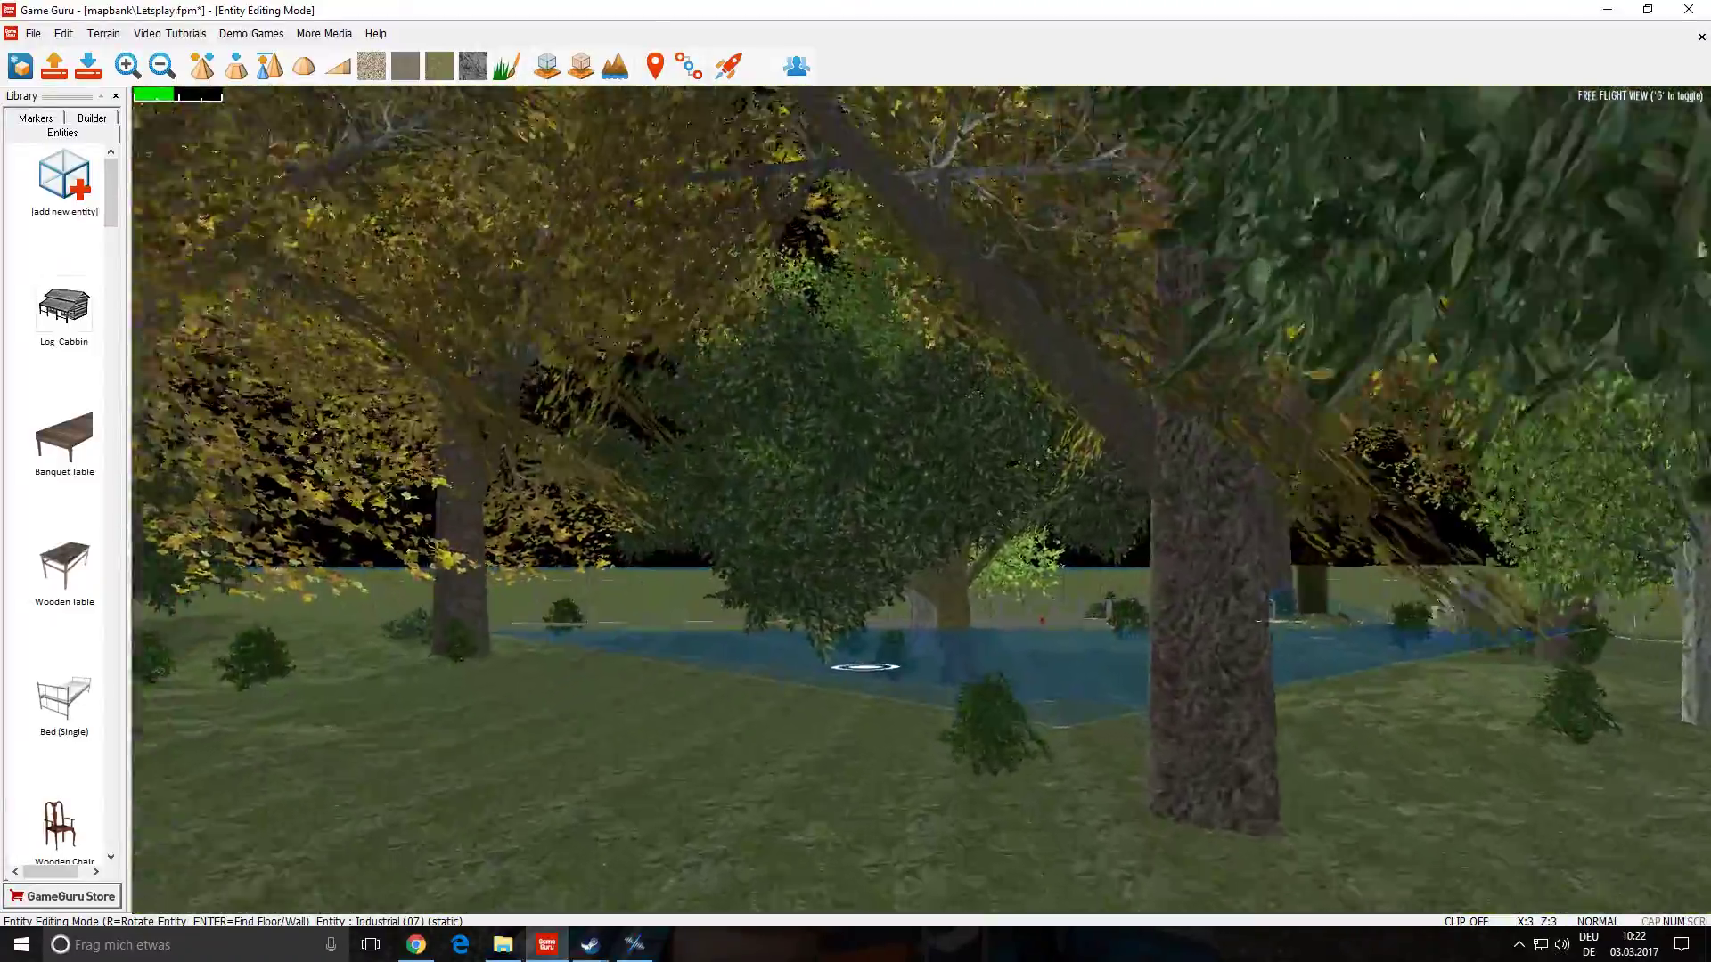
pyautogui.press('w')
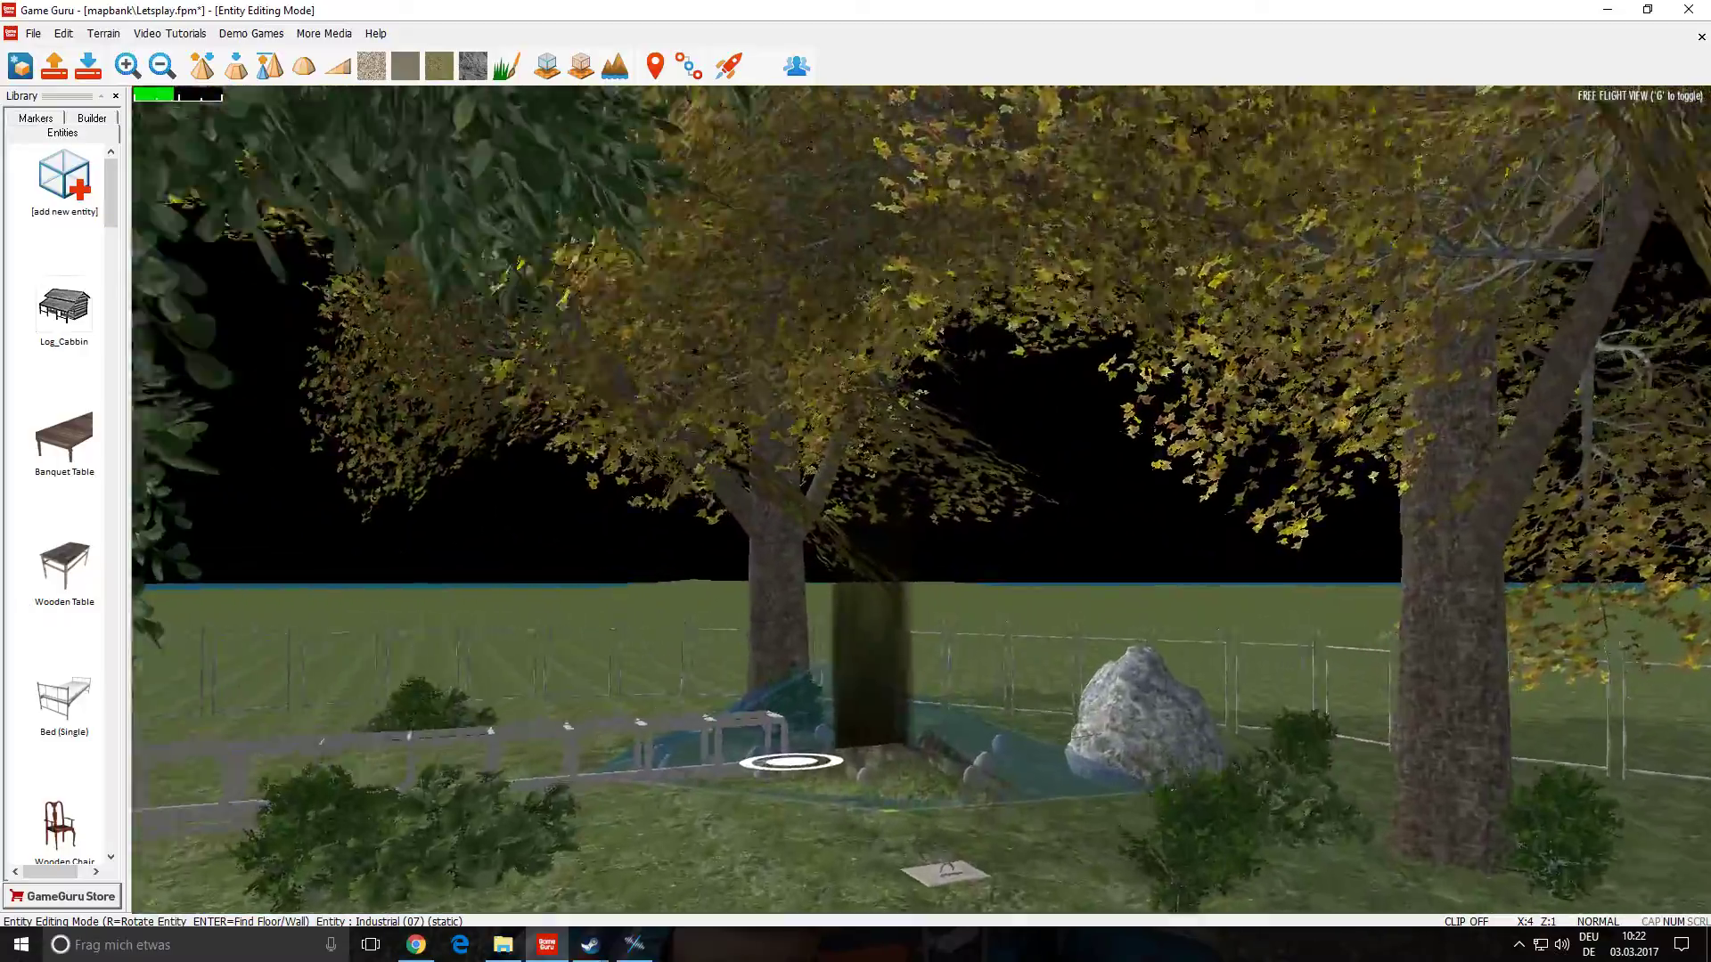
pyautogui.press('w')
pyautogui.press('d')
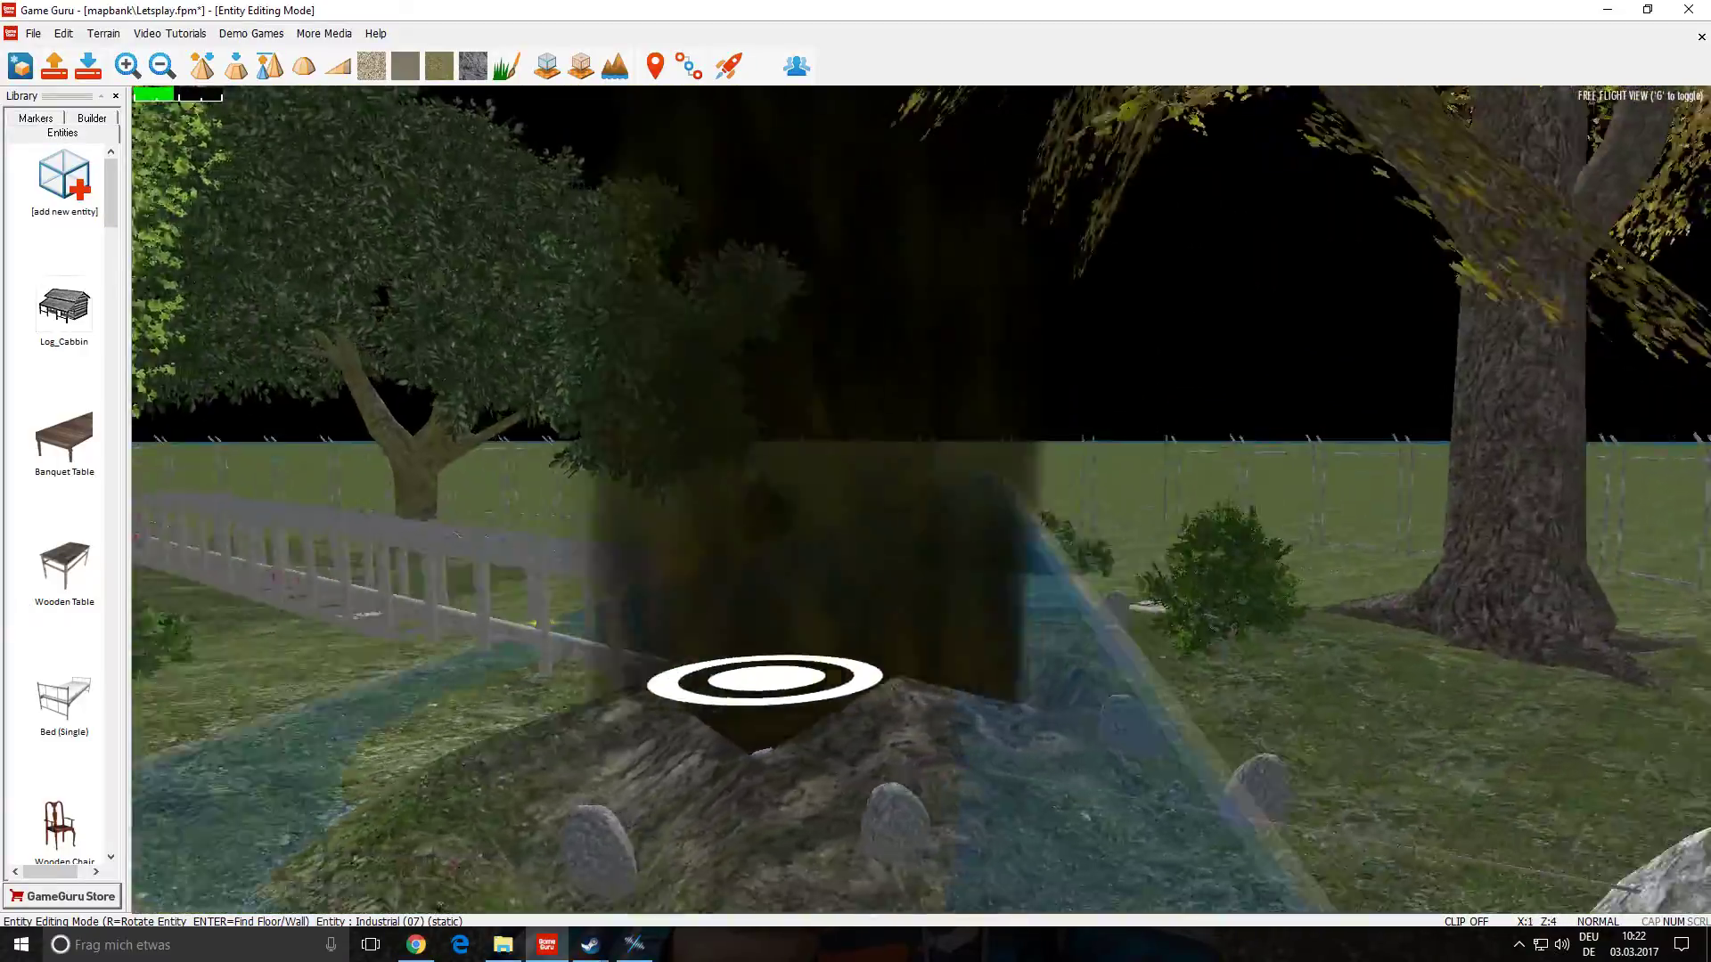
pyautogui.press('w')
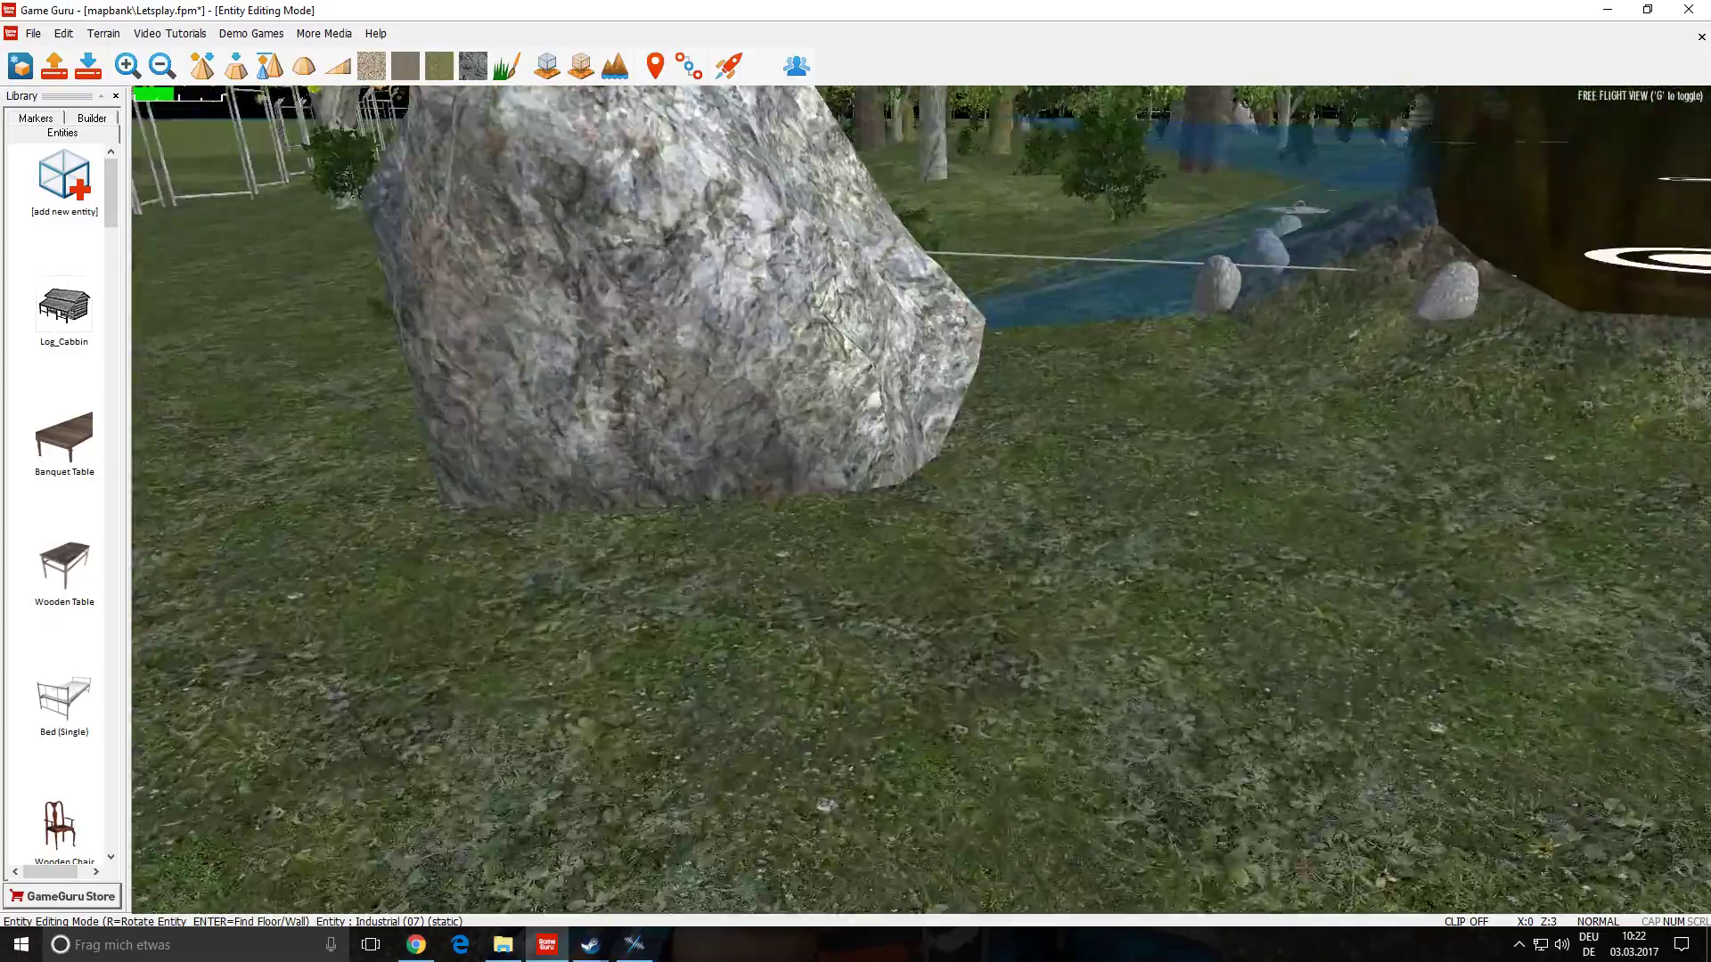
pyautogui.press('s')
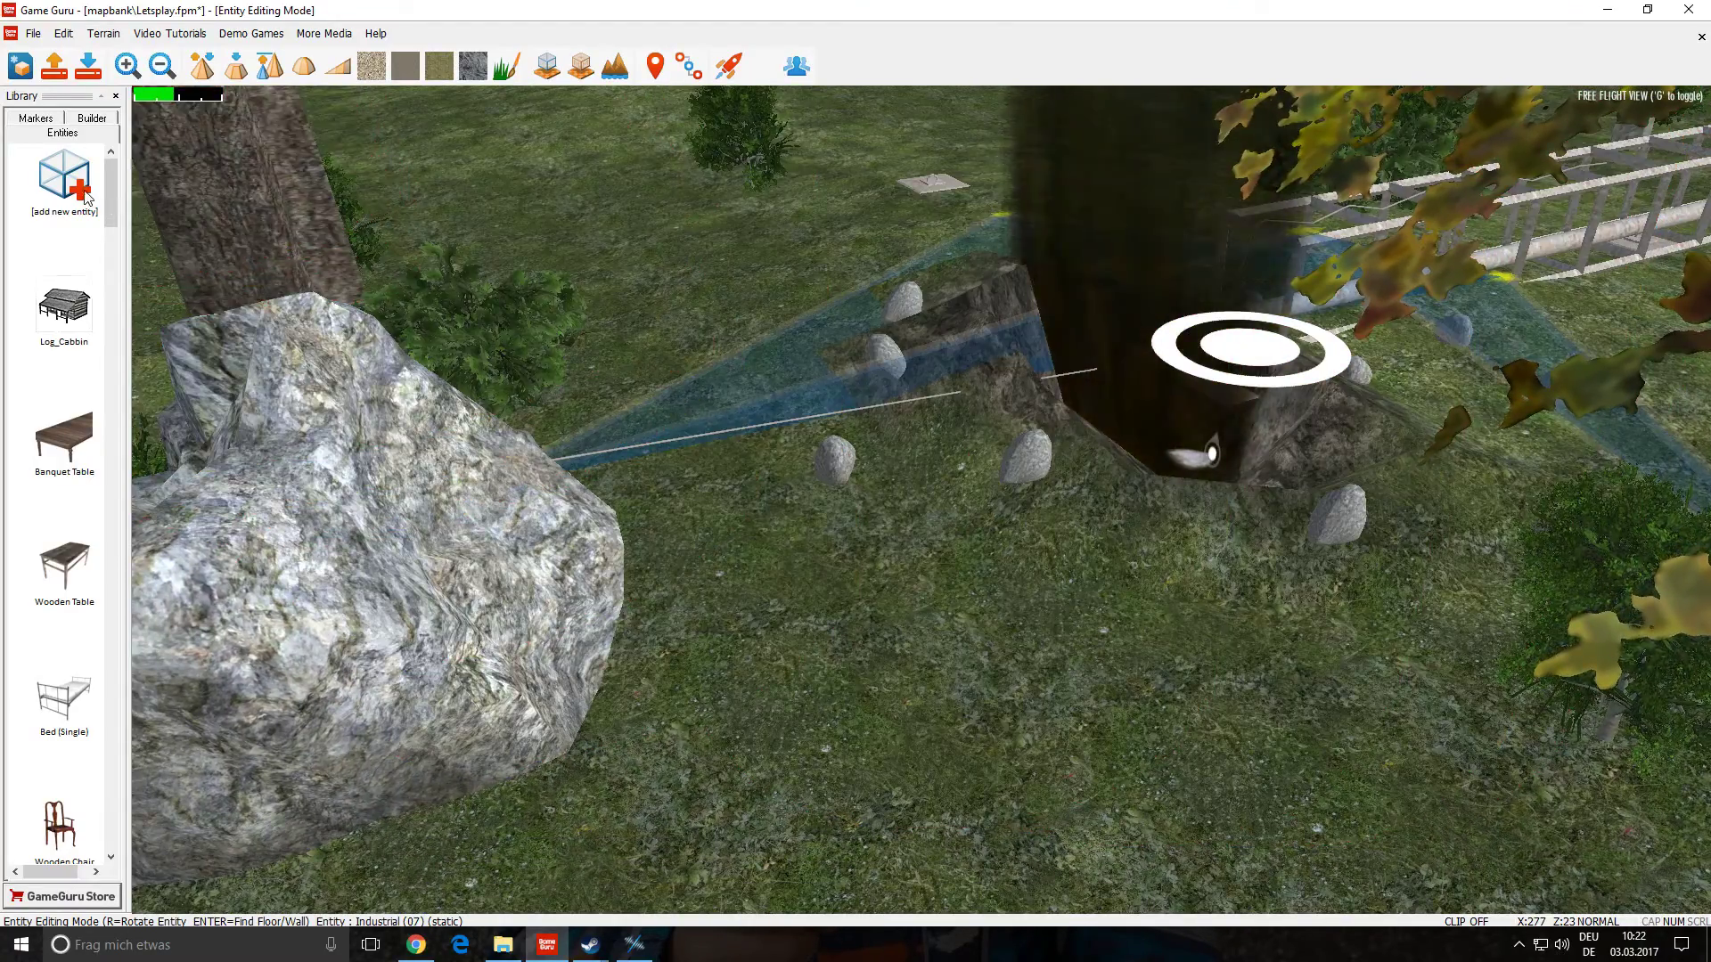
# - Look through the Characters categories in the entity library and pick zombie gibs_legsup from Zombies
pyautogui.click(87, 197)
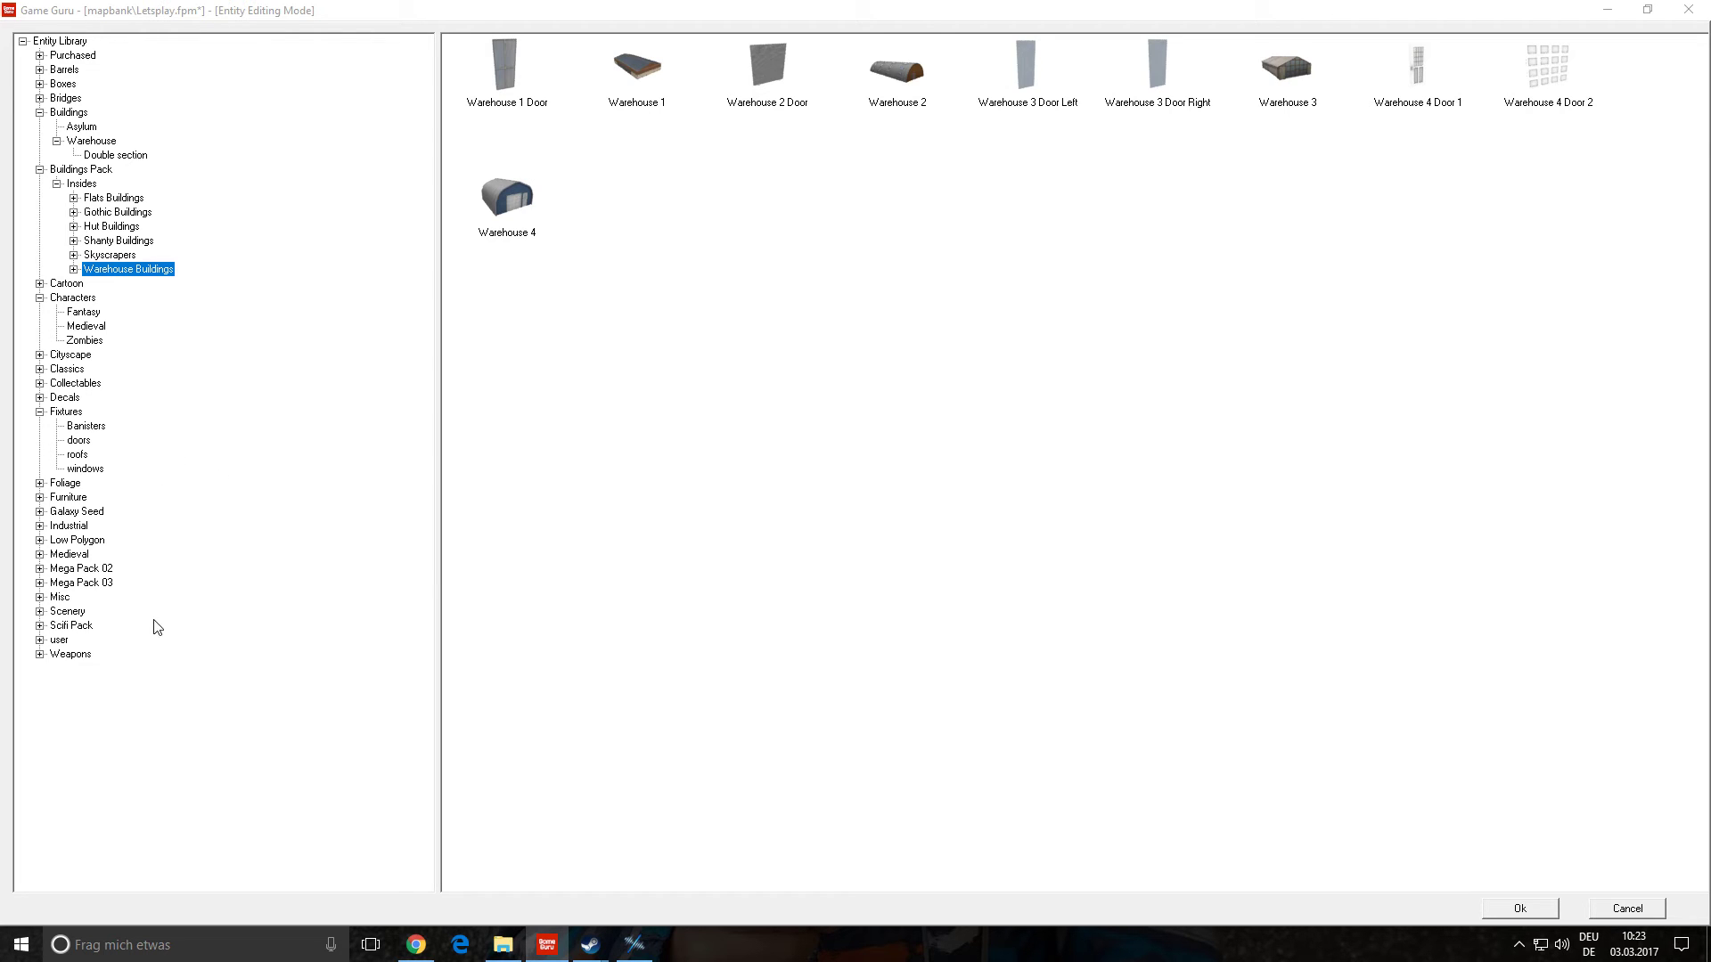
pyautogui.click(40, 170)
pyautogui.click(39, 114)
pyautogui.click(39, 156)
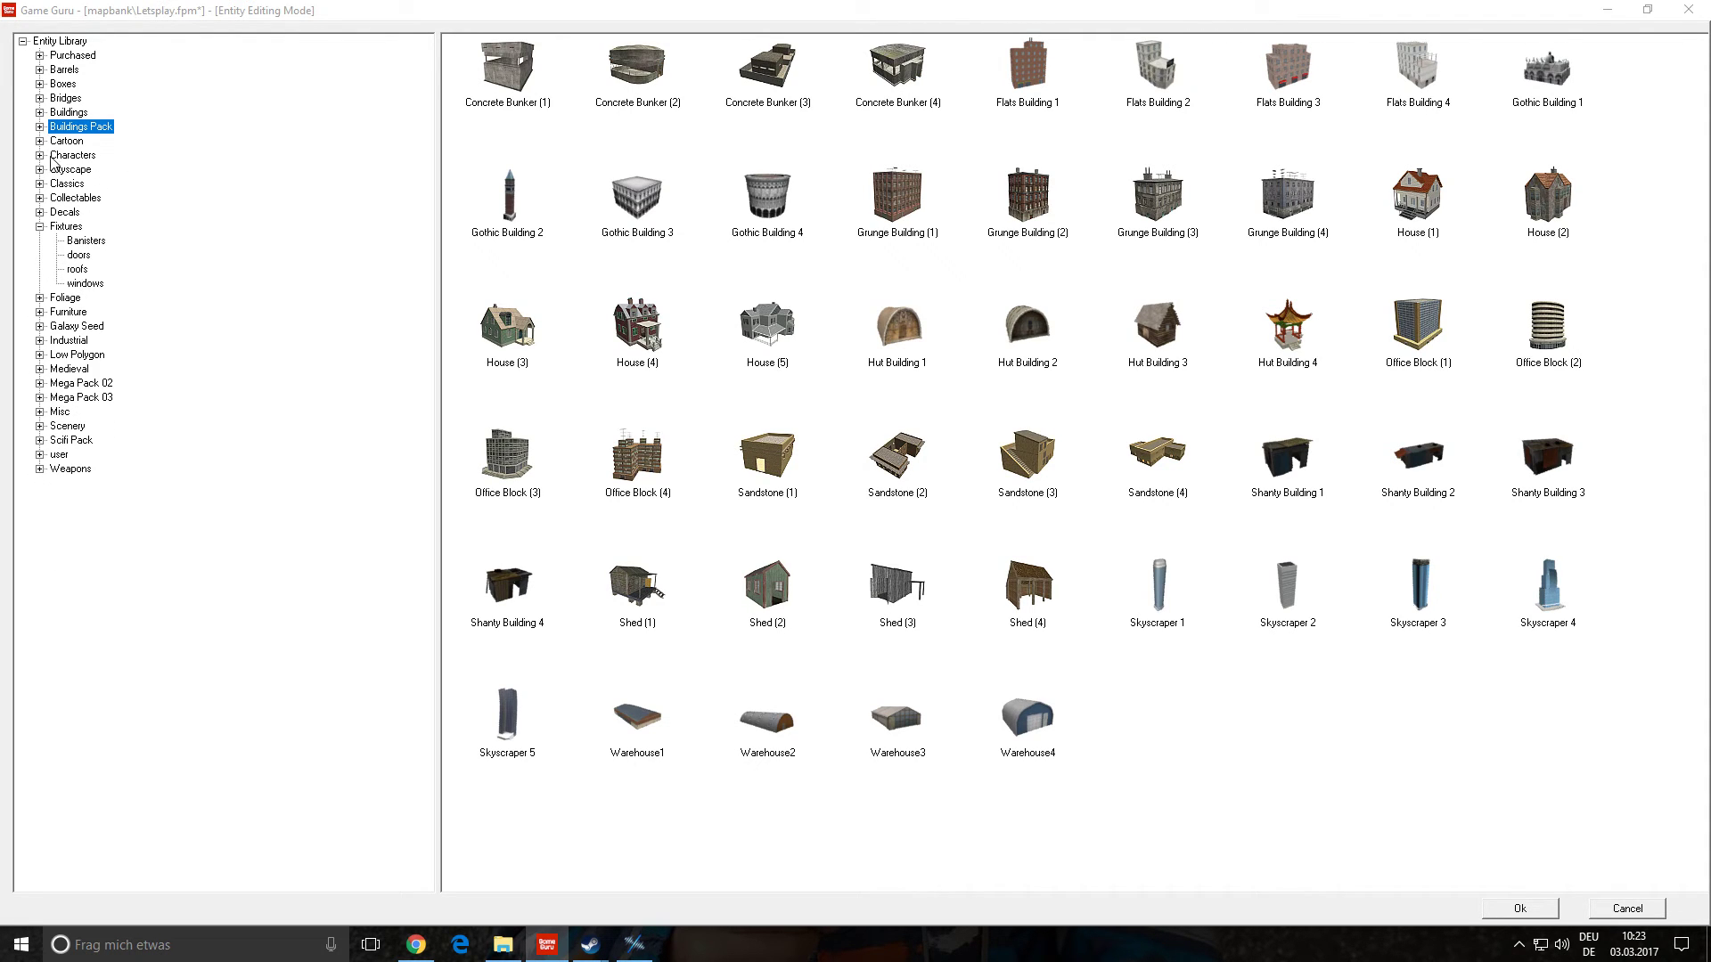
pyautogui.click(59, 157)
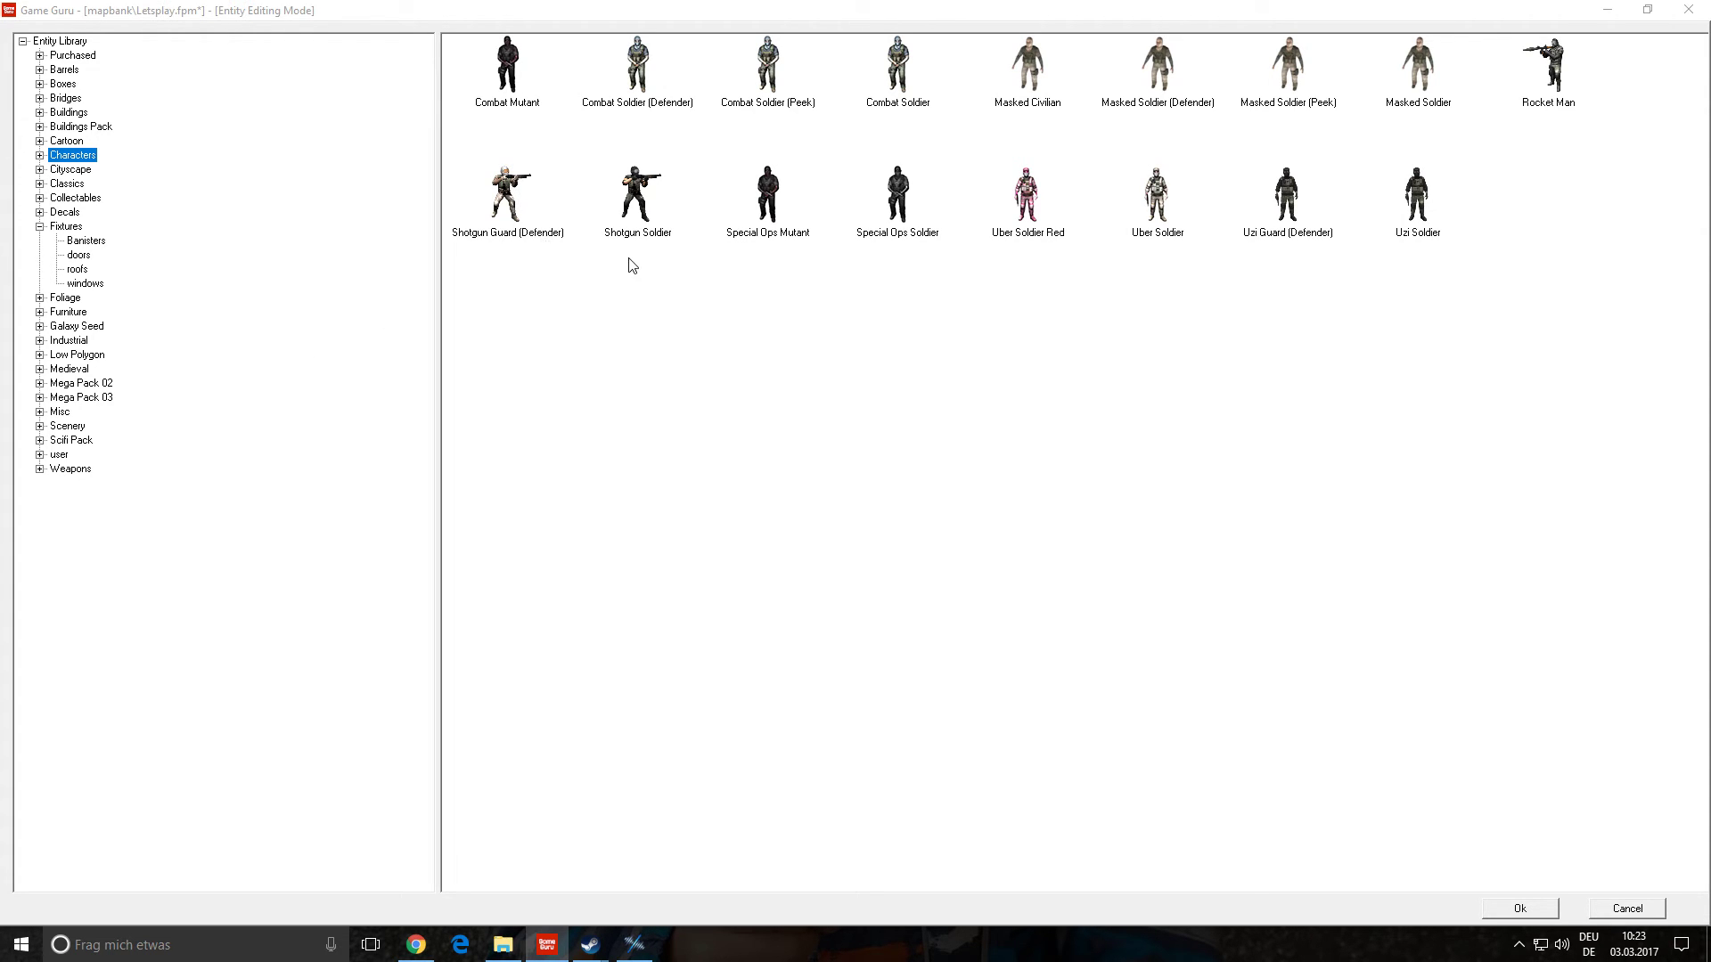
pyautogui.click(39, 156)
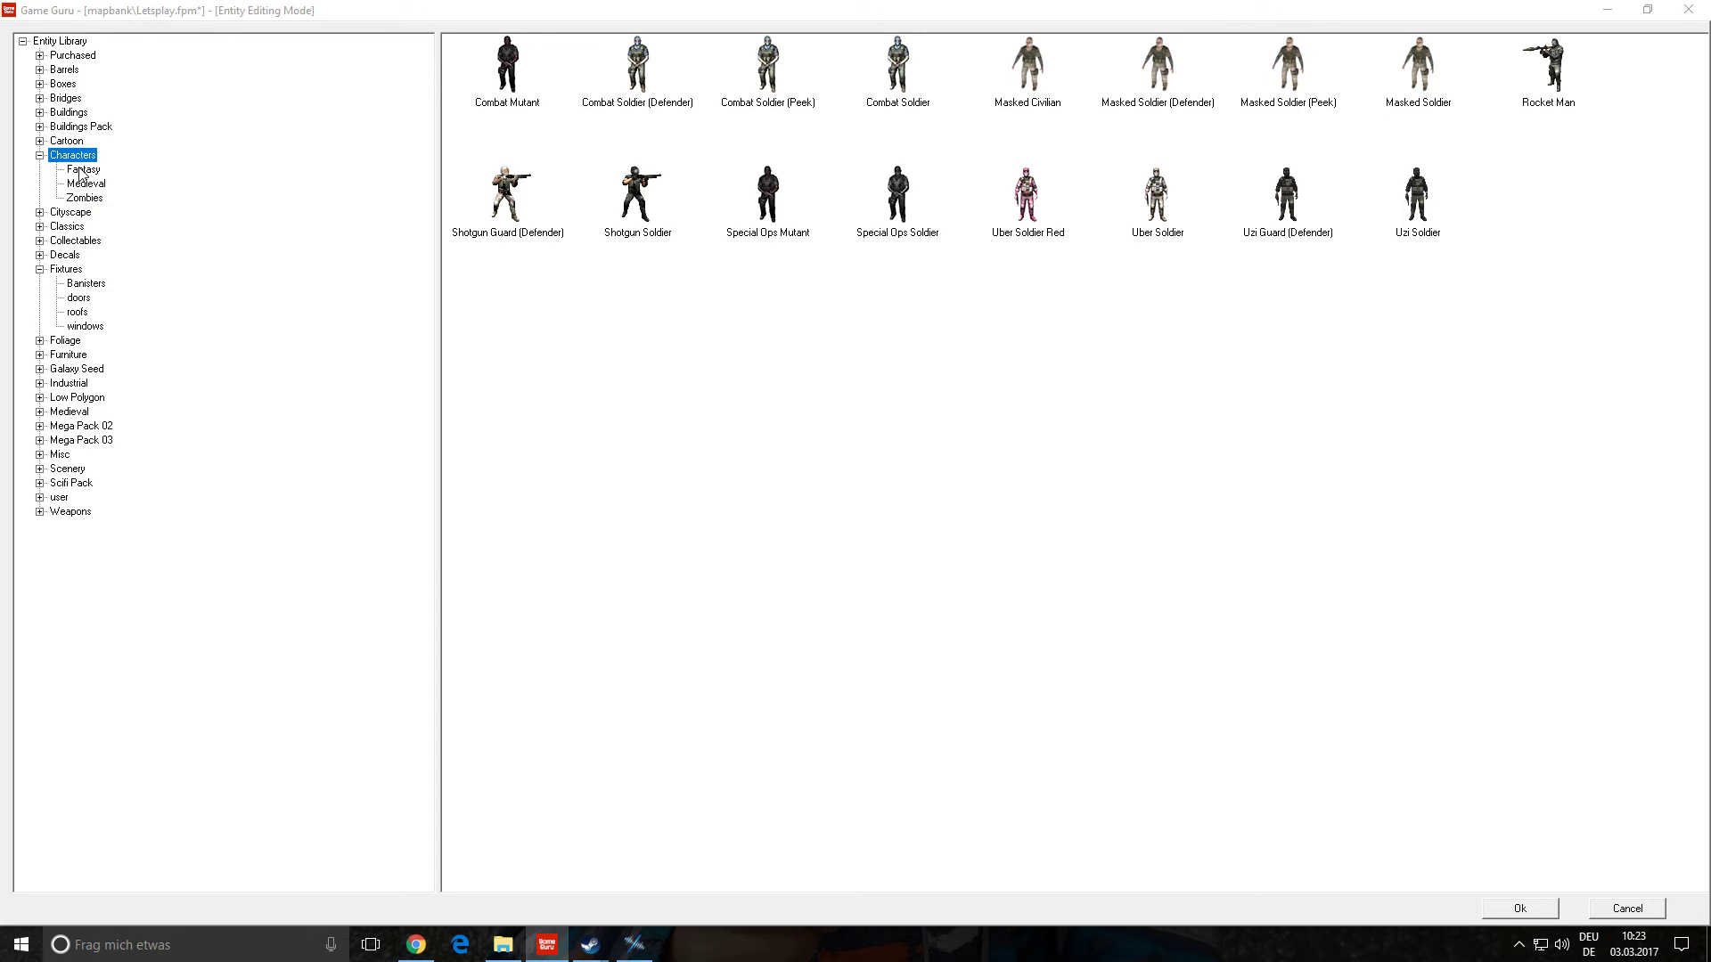
pyautogui.click(82, 171)
pyautogui.click(85, 183)
pyautogui.click(87, 198)
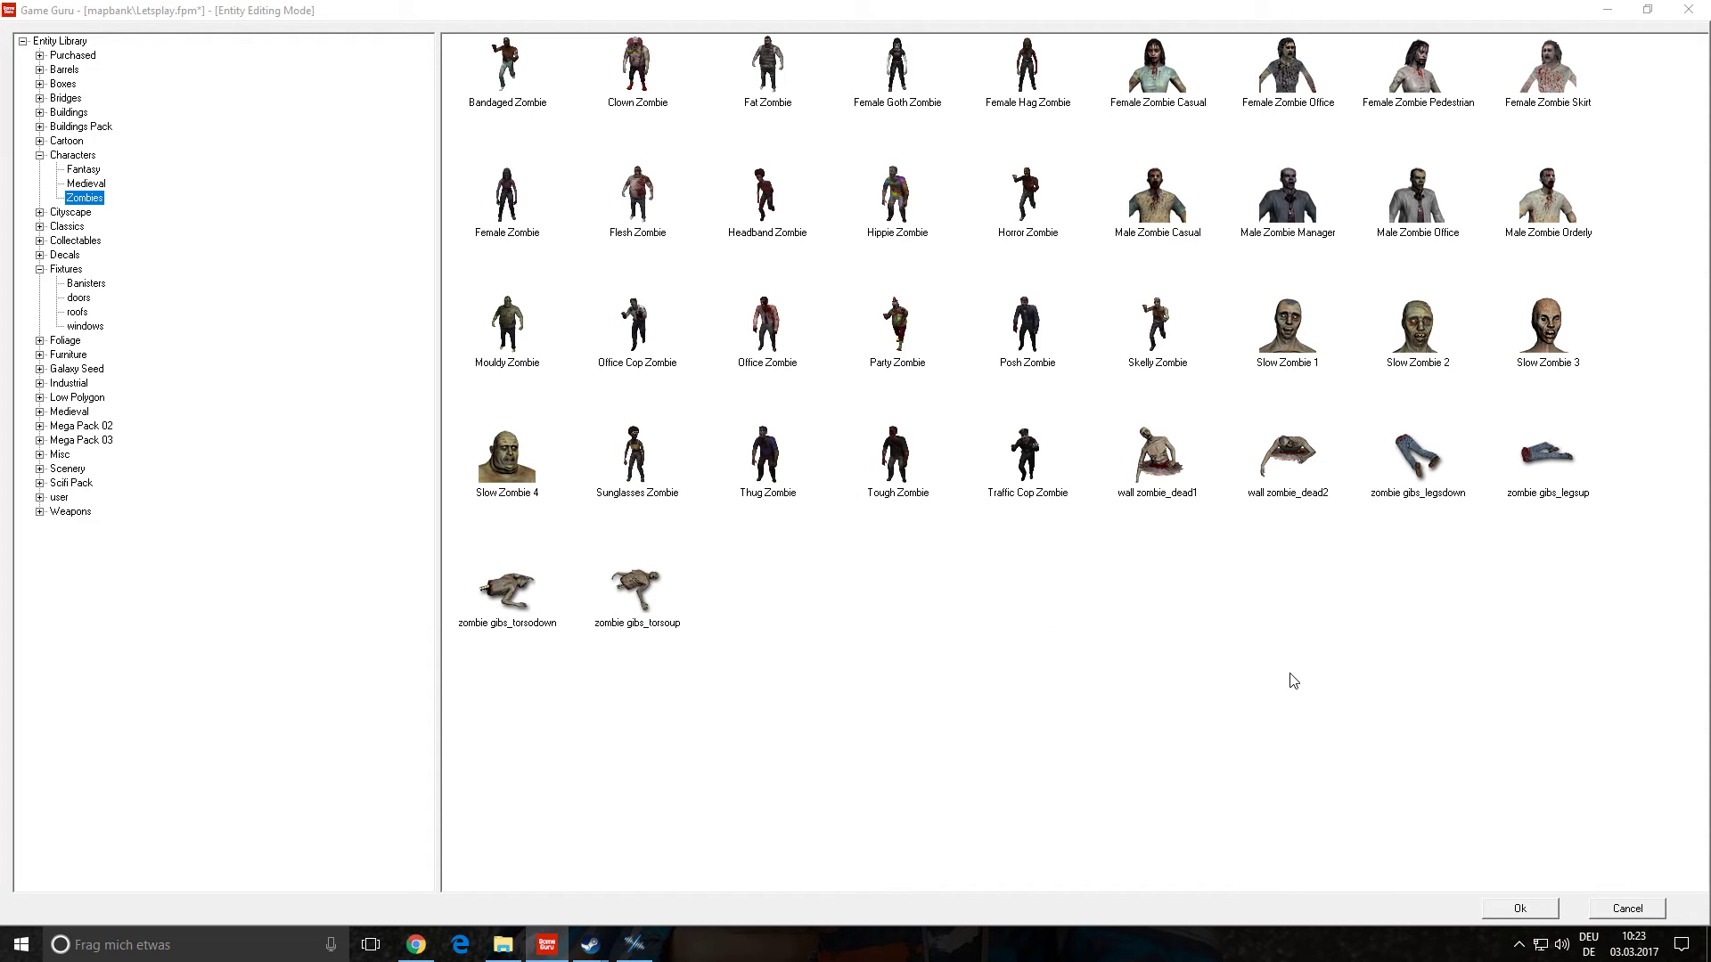
pyautogui.doubleClick(1545, 457)
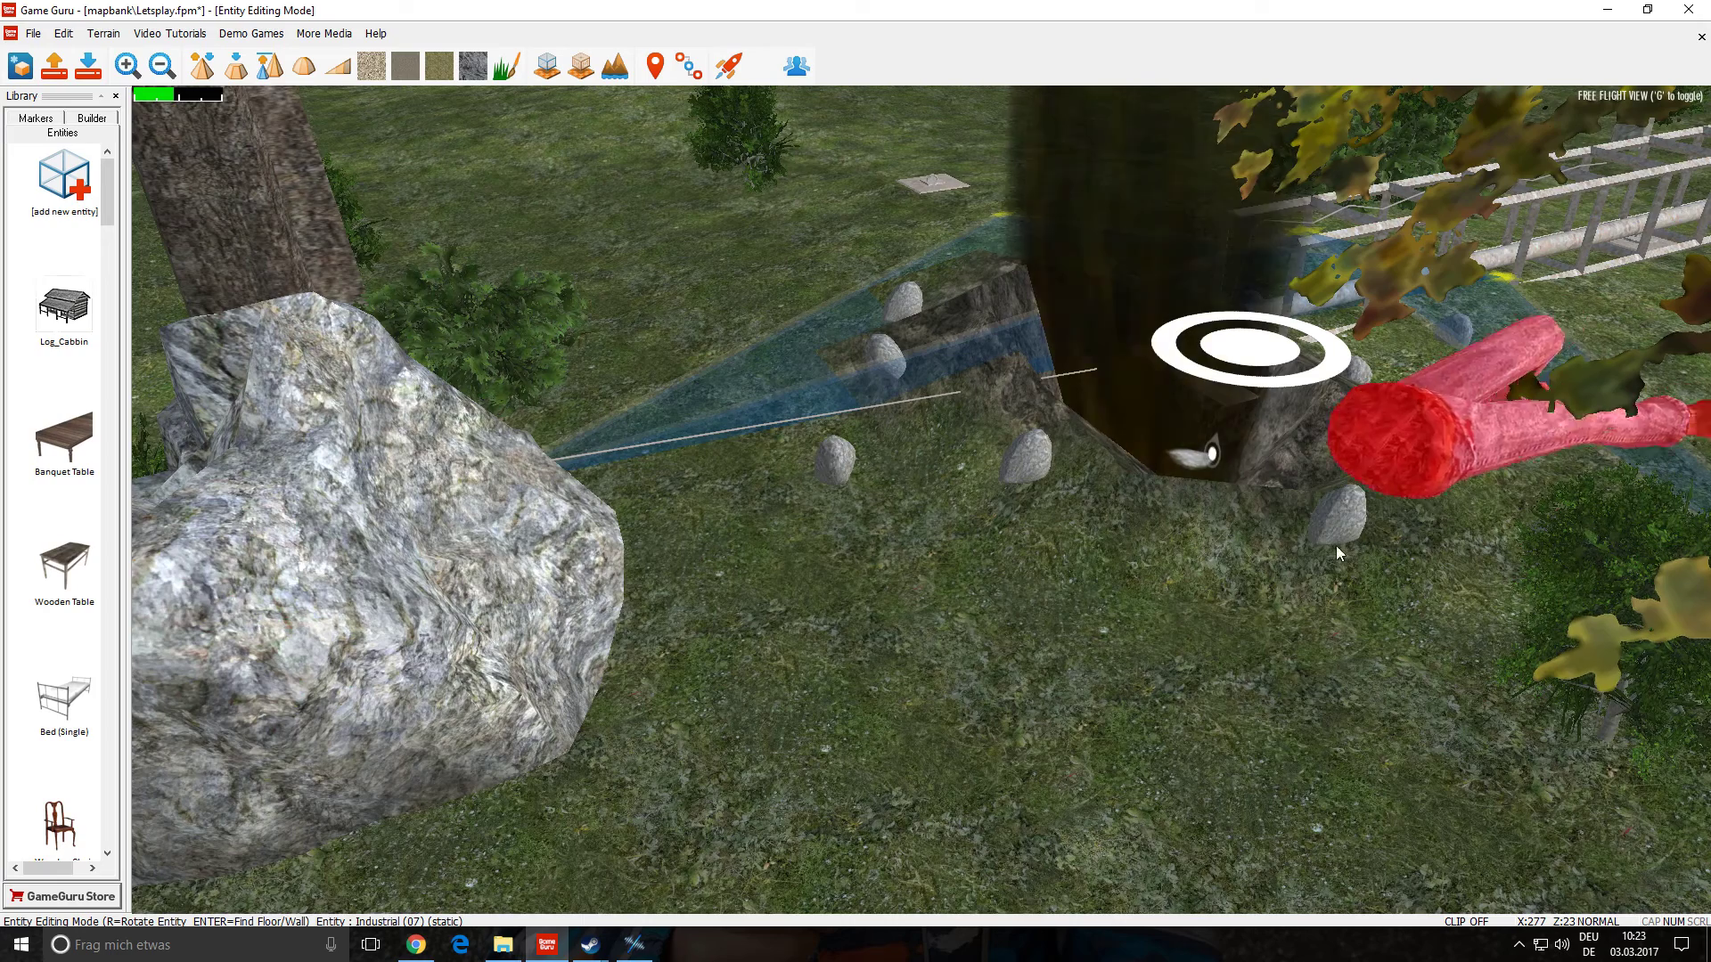
# - Rotate the zombie legs and place them on the grass in front of the smoking, stone-ringed mound
pyautogui.press('r')
pyautogui.press('r')
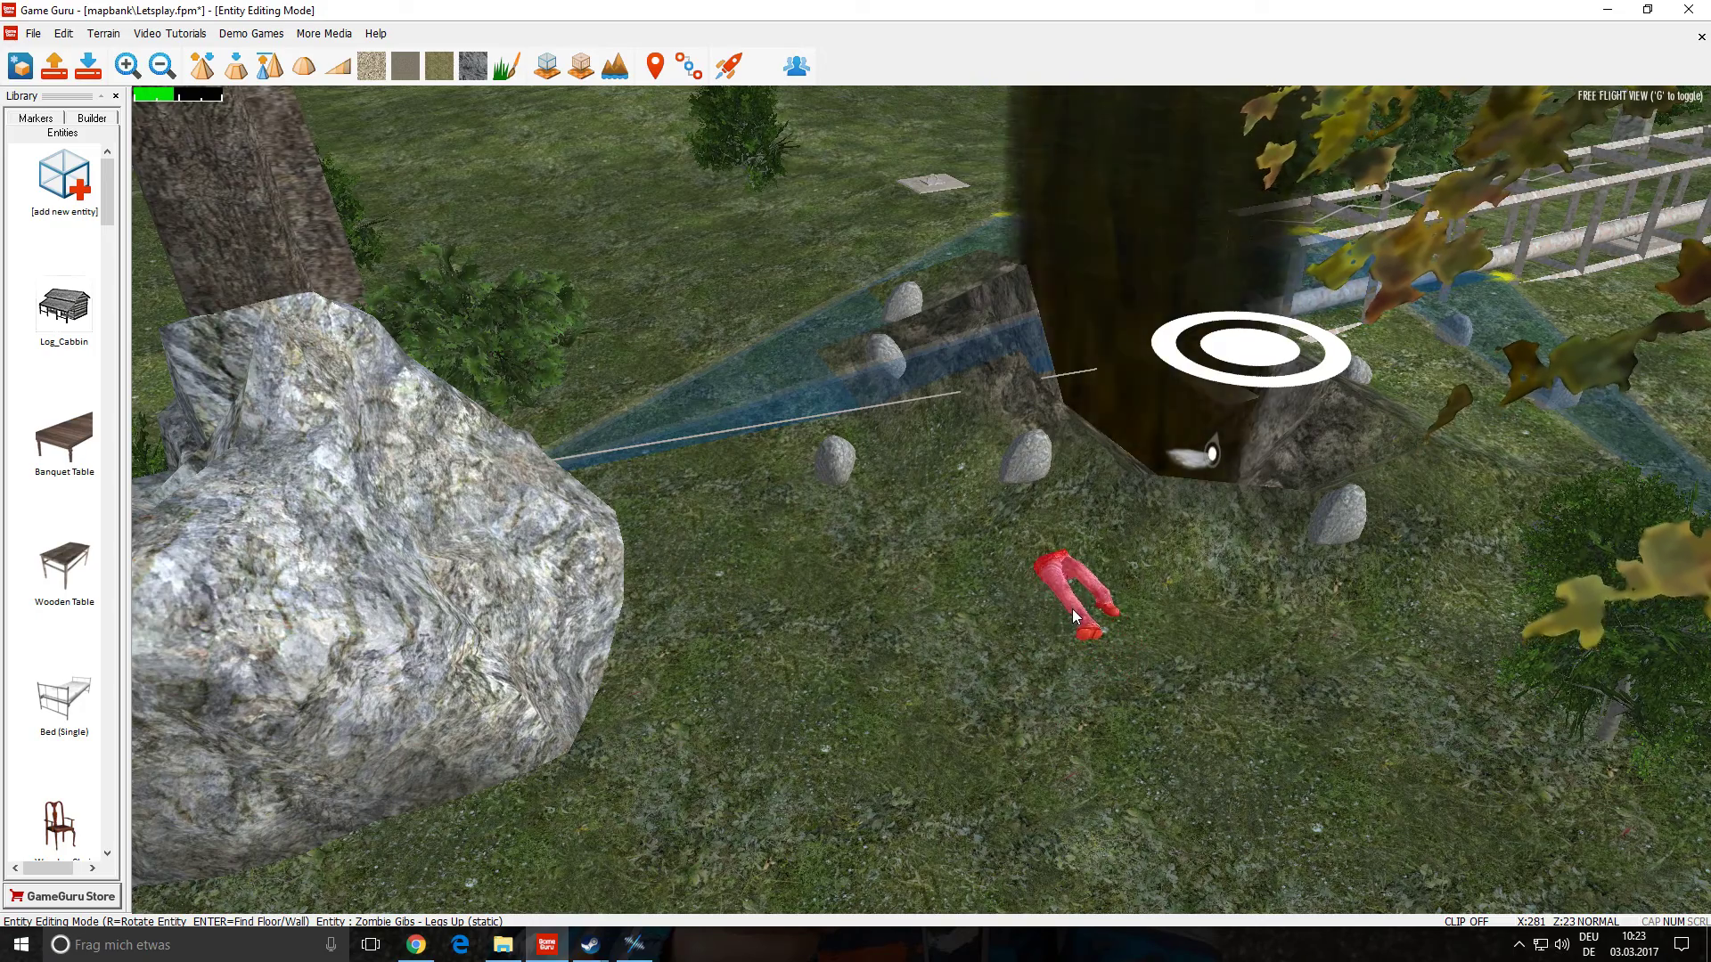
pyautogui.press('r')
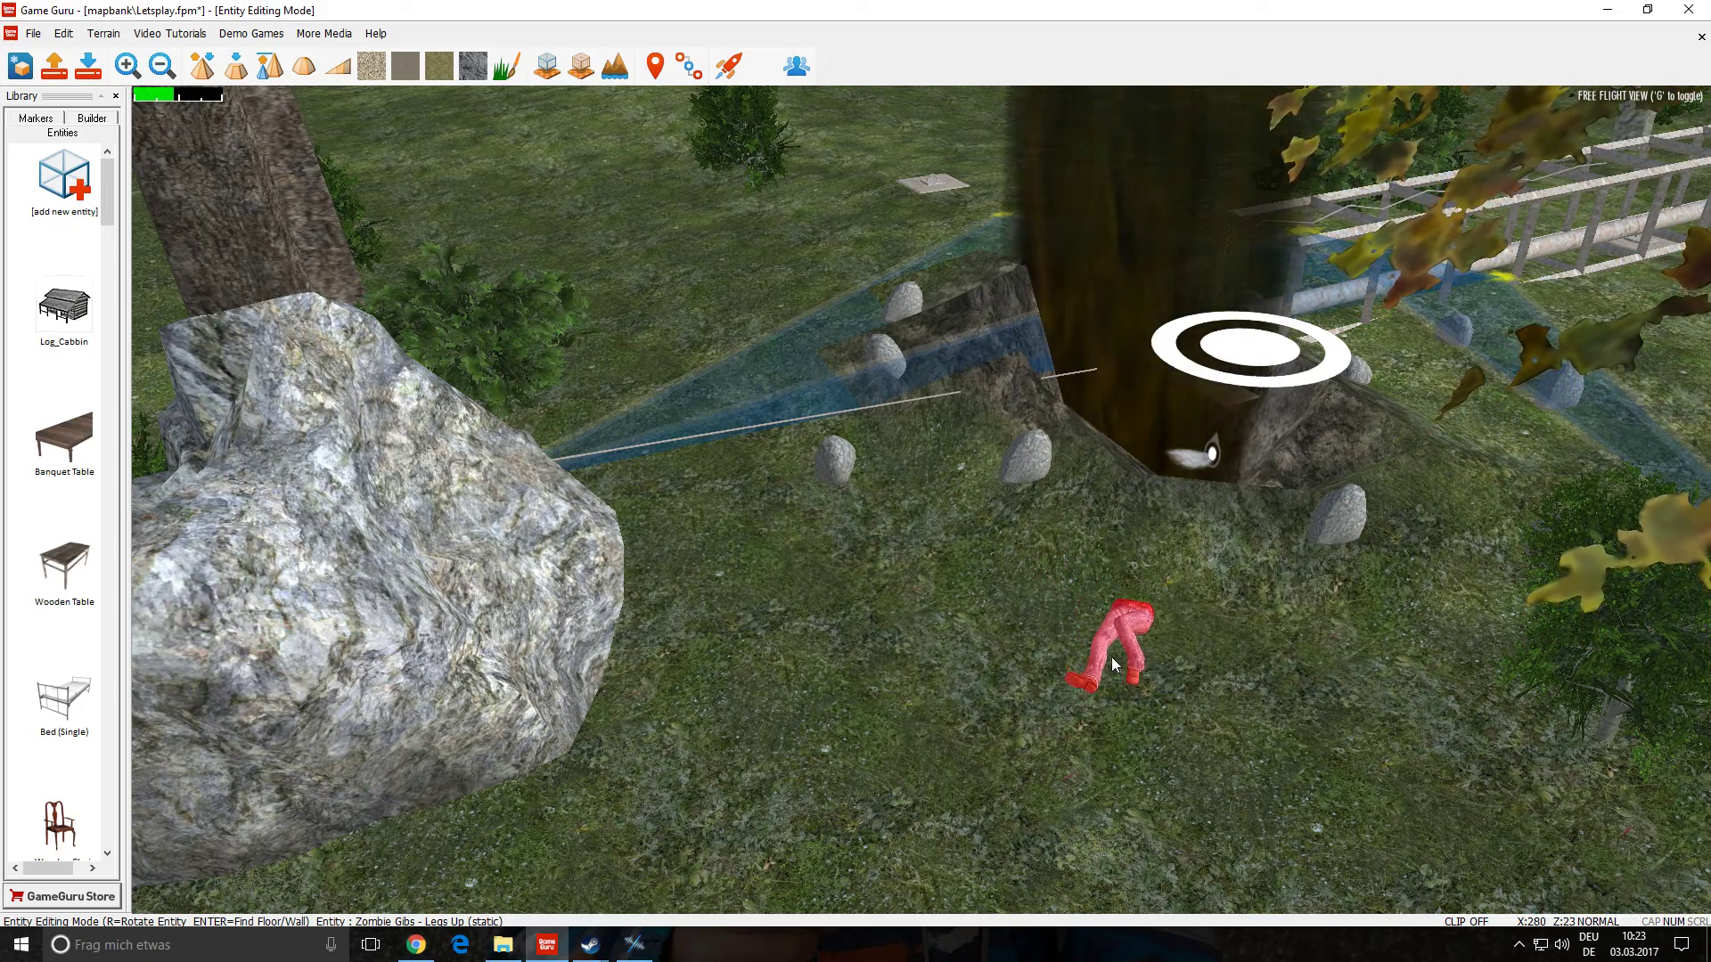
pyautogui.press('r')
pyautogui.press('r')
pyautogui.click(1054, 630)
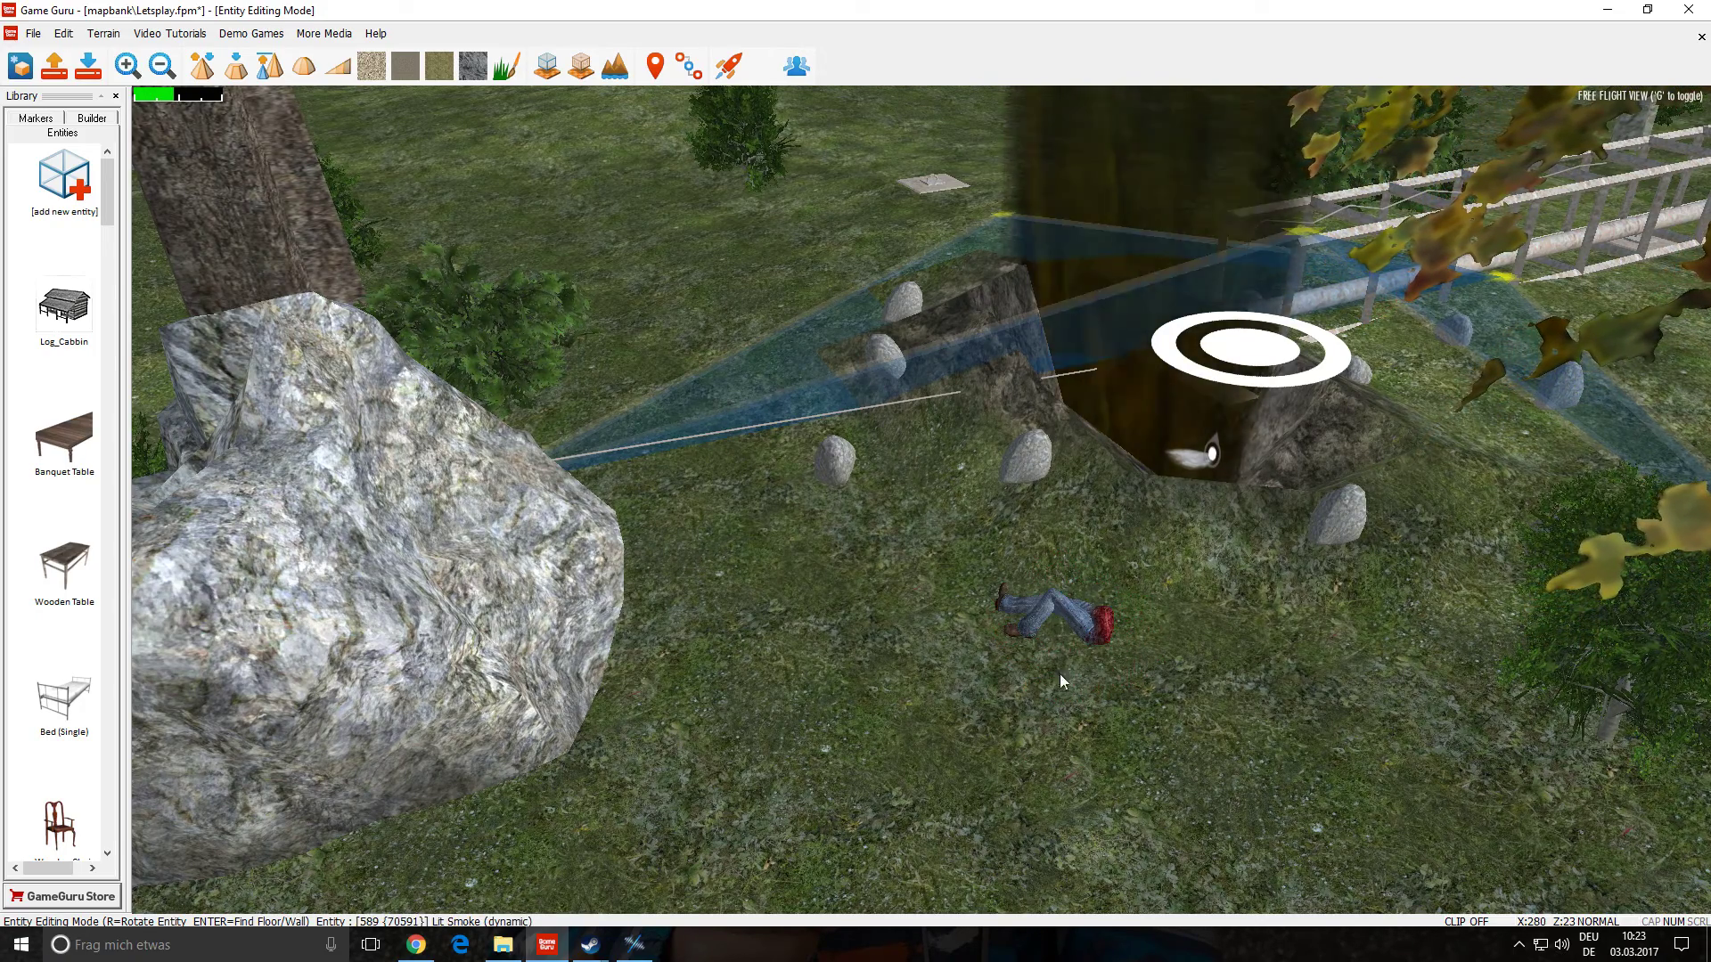
# - Inspect the placed zombie legs up close, and check the Zombies category of the entity library without picking another entity
pyautogui.moveTo(1061, 674); pyautogui.dragTo(855, 677, button='right')
pyautogui.press('d')
pyautogui.press('w')
pyautogui.moveTo(856, 499); pyautogui.dragTo(945, 339, button='right')
pyautogui.press('s')
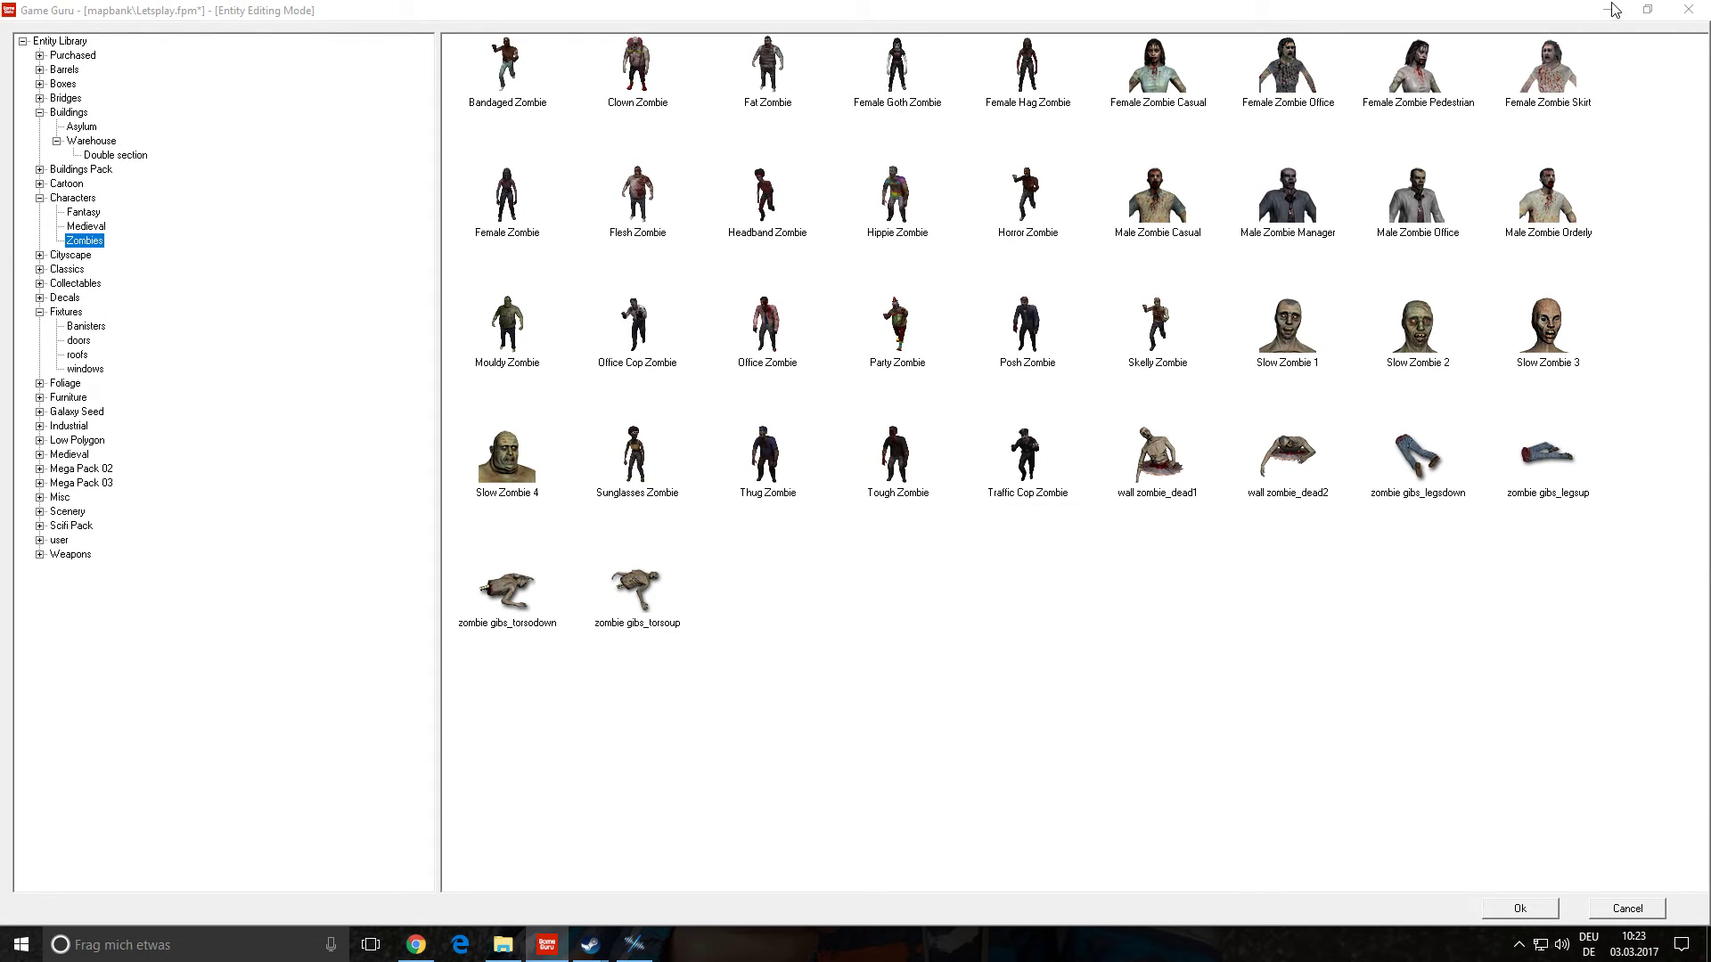
pyautogui.click(1519, 908)
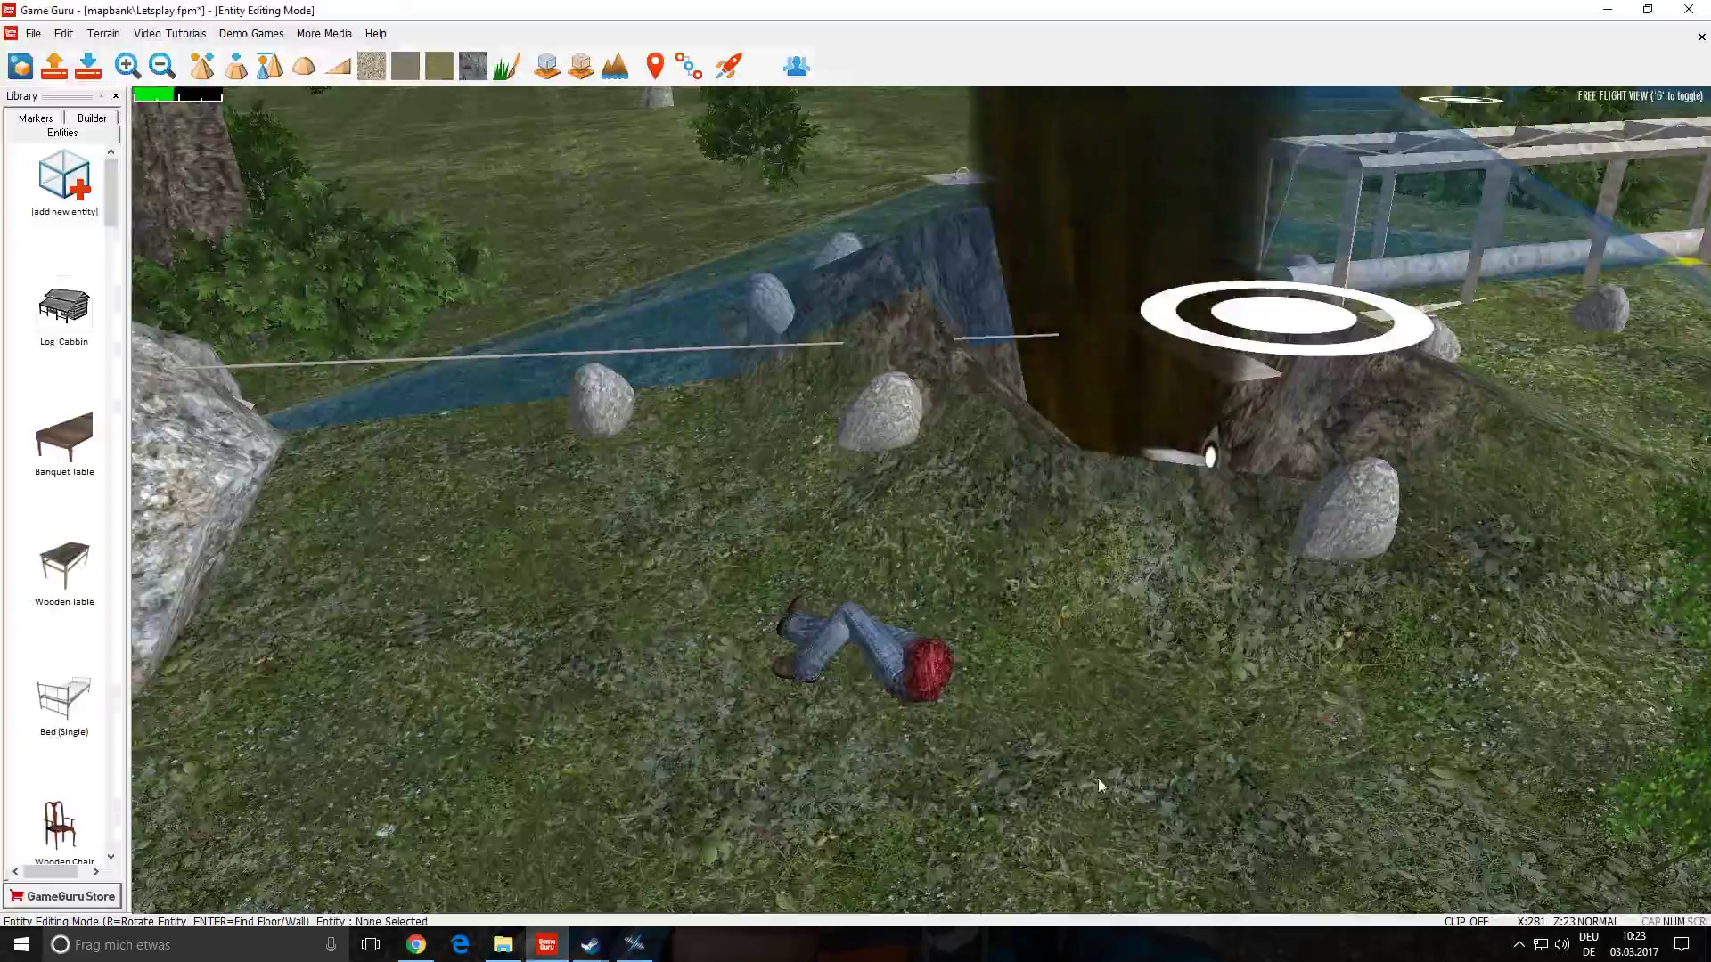
# - Select the key on the dirt path in front of the fence gate and extract it for repositioning
pyautogui.press('s')
pyautogui.moveTo(1130, 659); pyautogui.dragTo(1130, 481, button='right')
pyautogui.press('w')
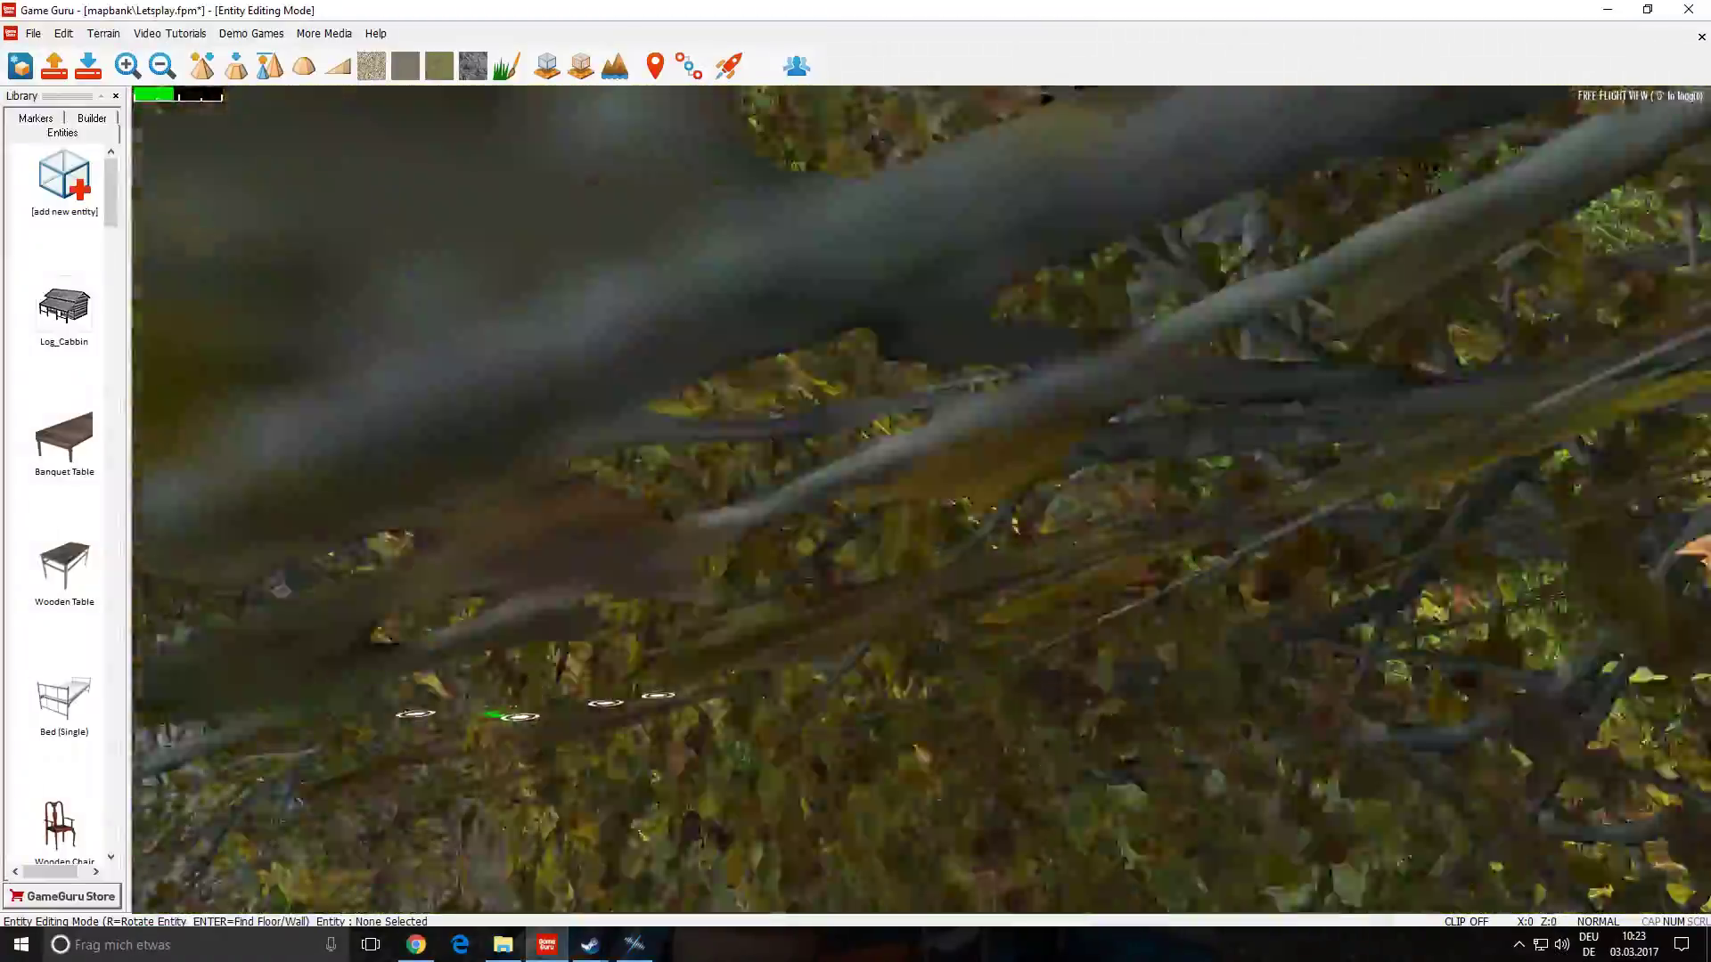
pyautogui.press('w')
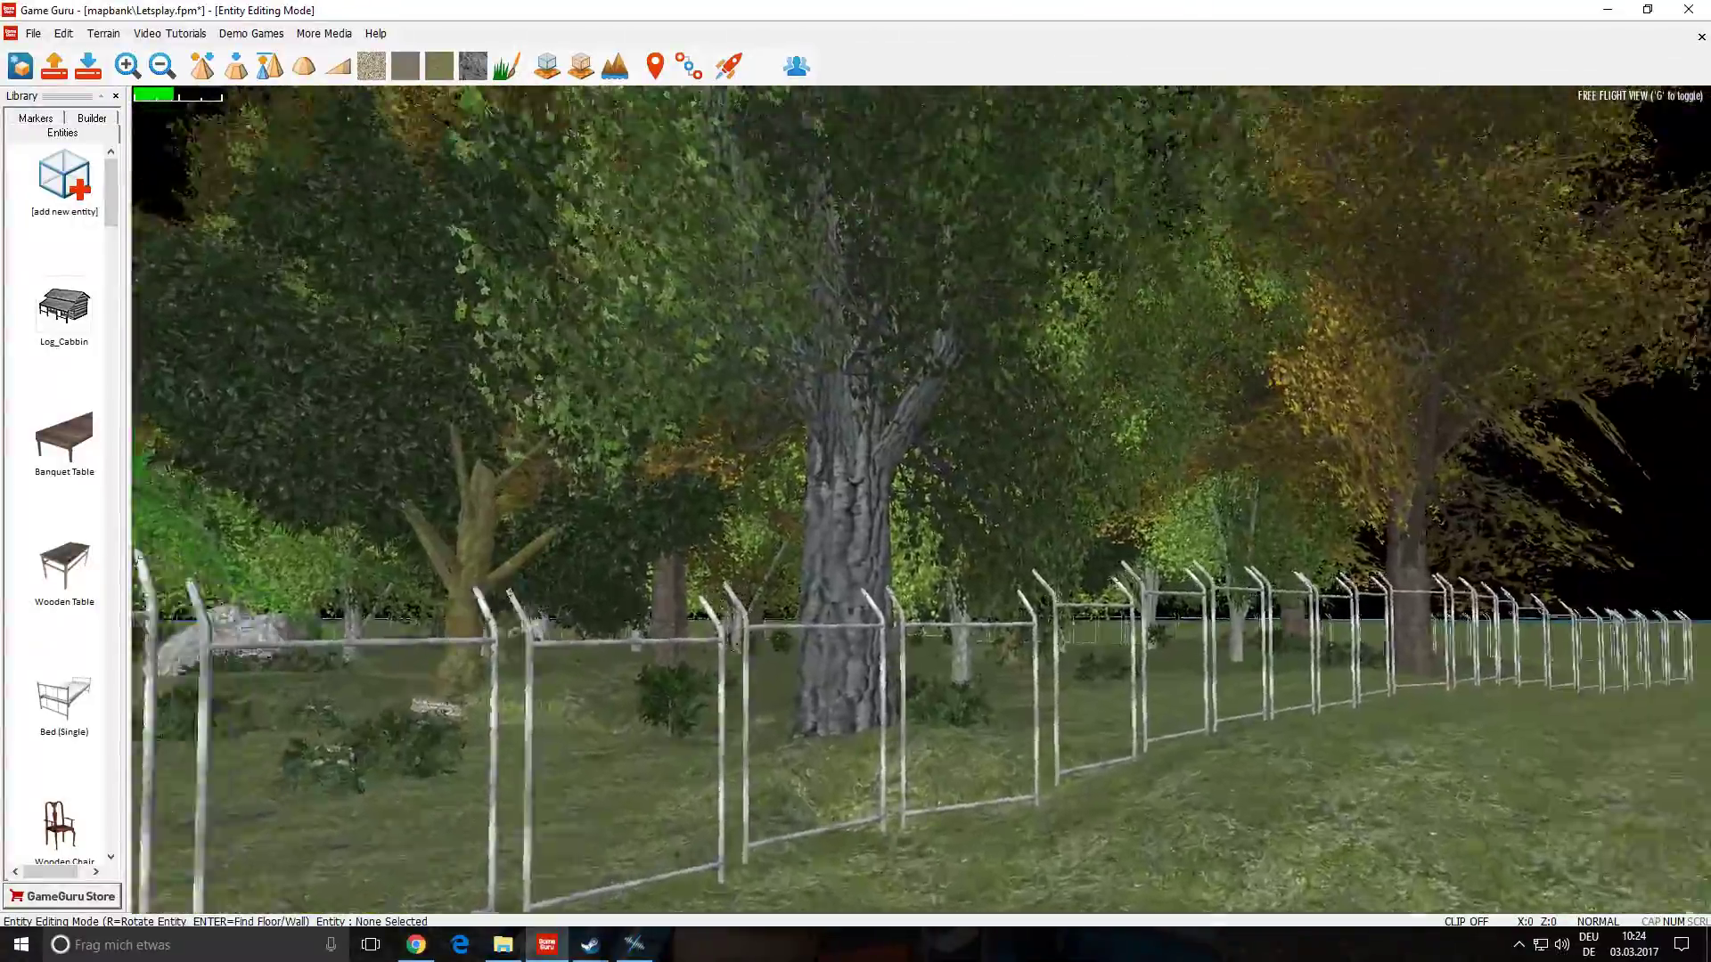
pyautogui.press('w')
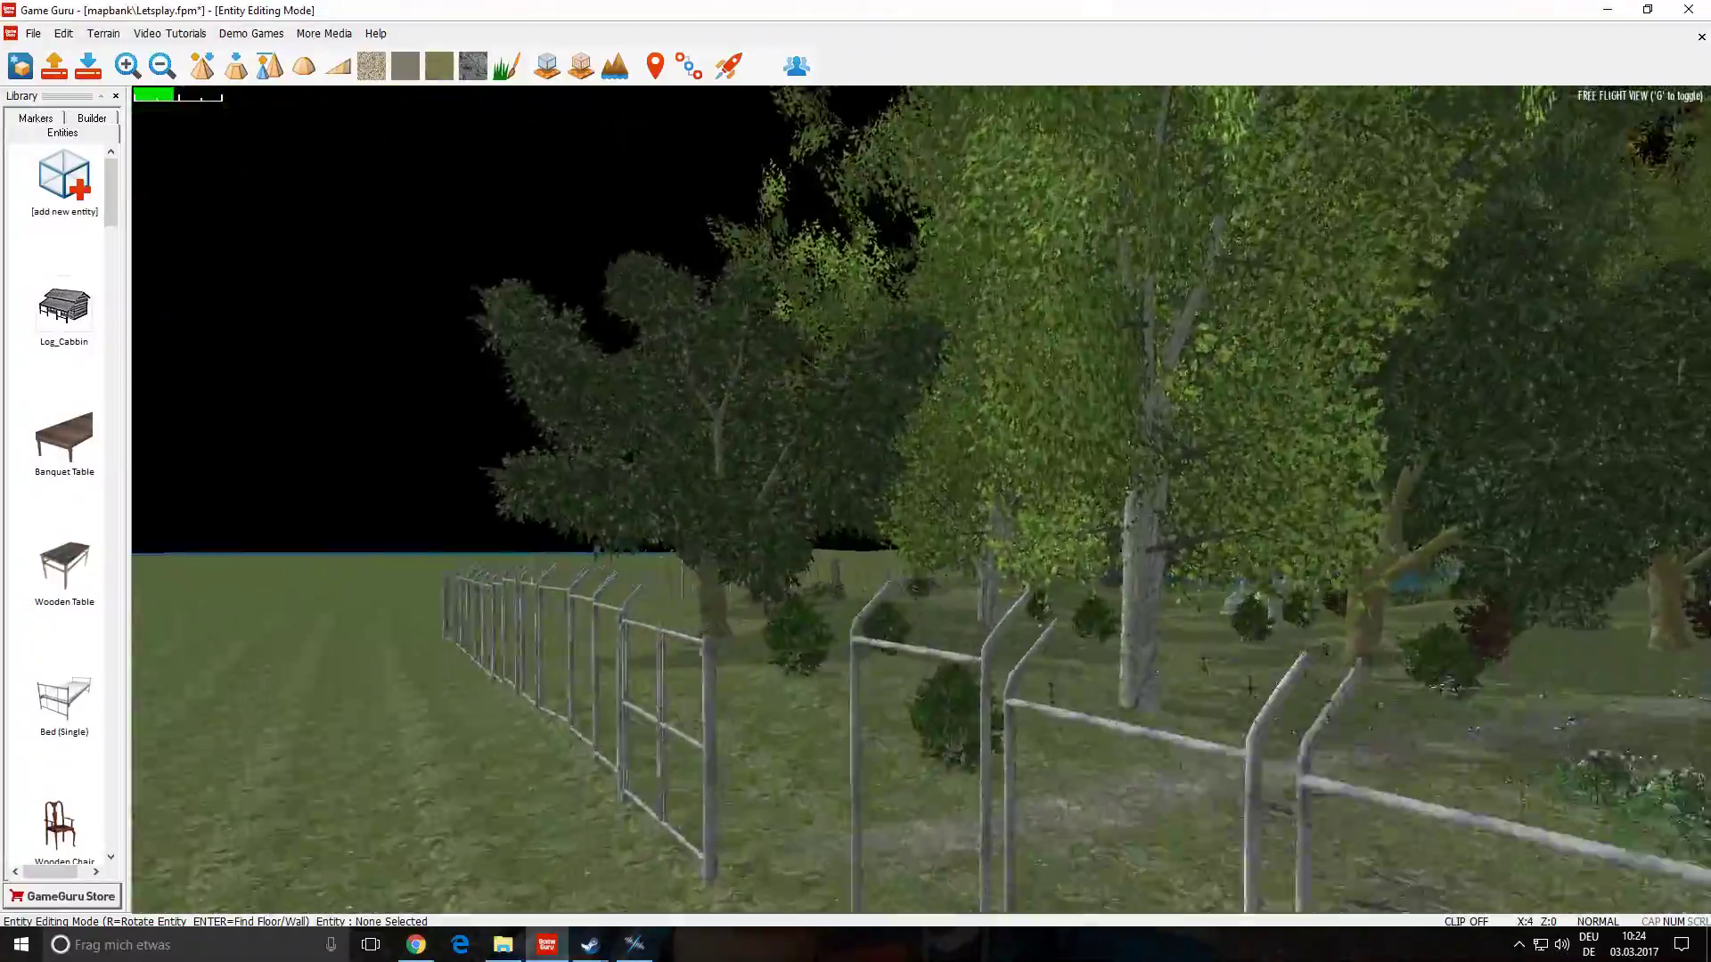
pyautogui.press('w')
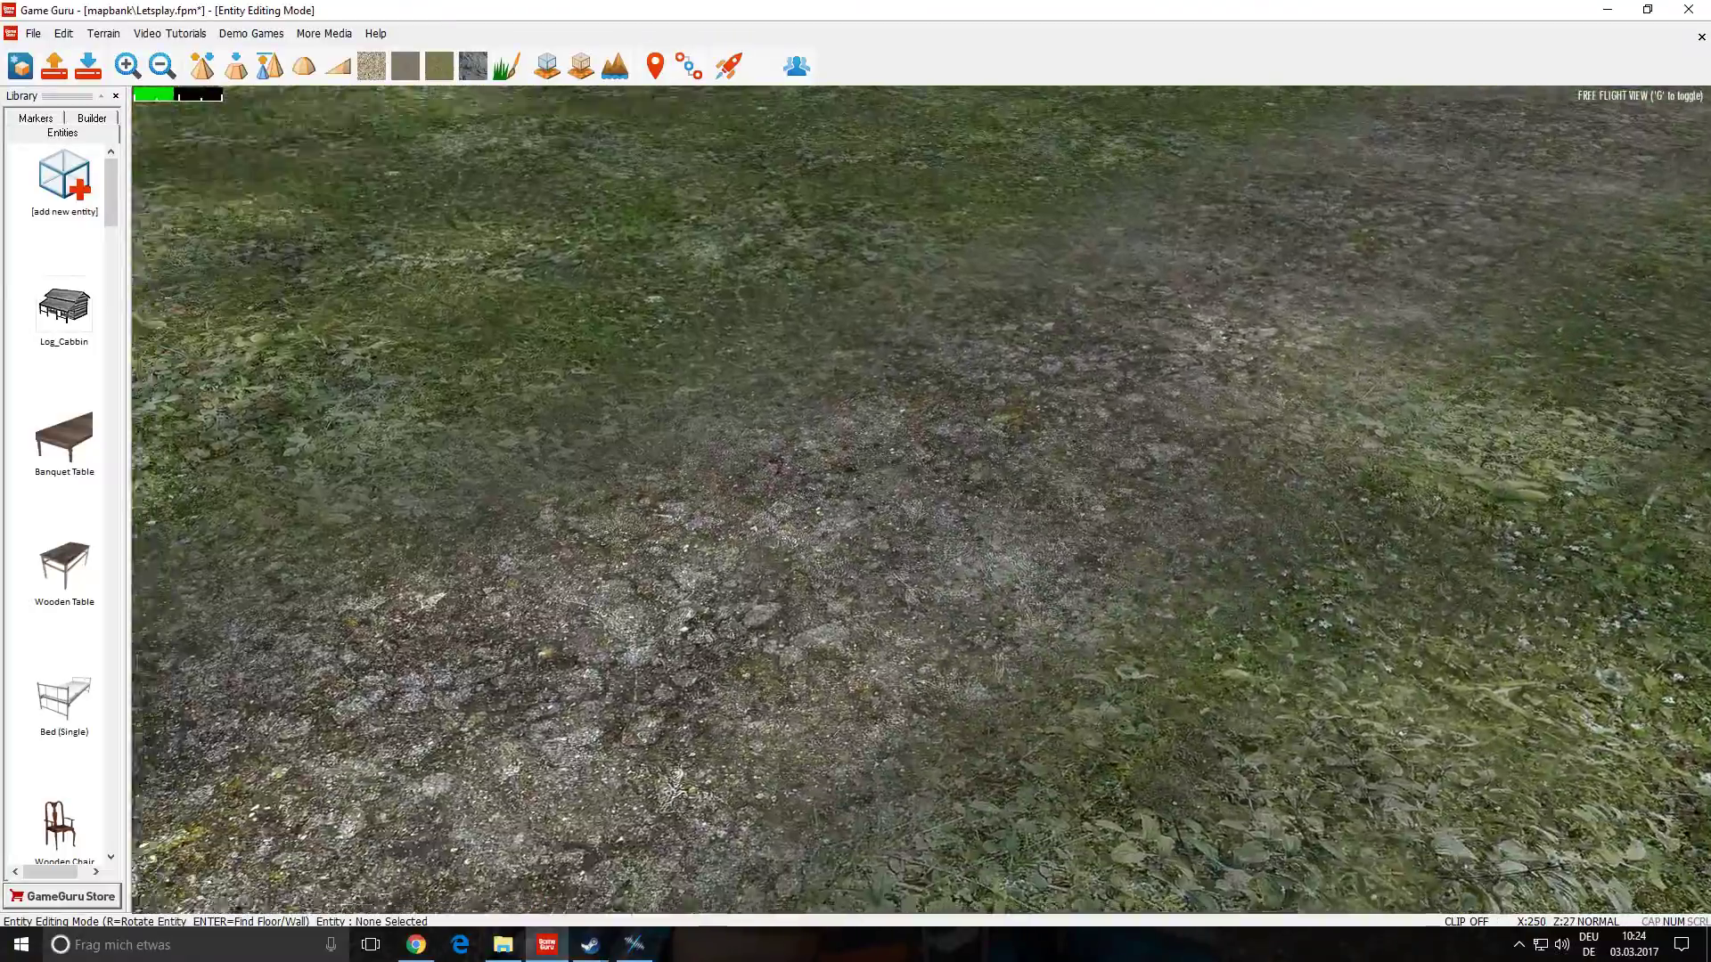
pyautogui.moveTo(1130, 660); pyautogui.dragTo(1130, 659, button='right')
pyautogui.moveTo(925, 704); pyautogui.dragTo(925, 704, button='right')
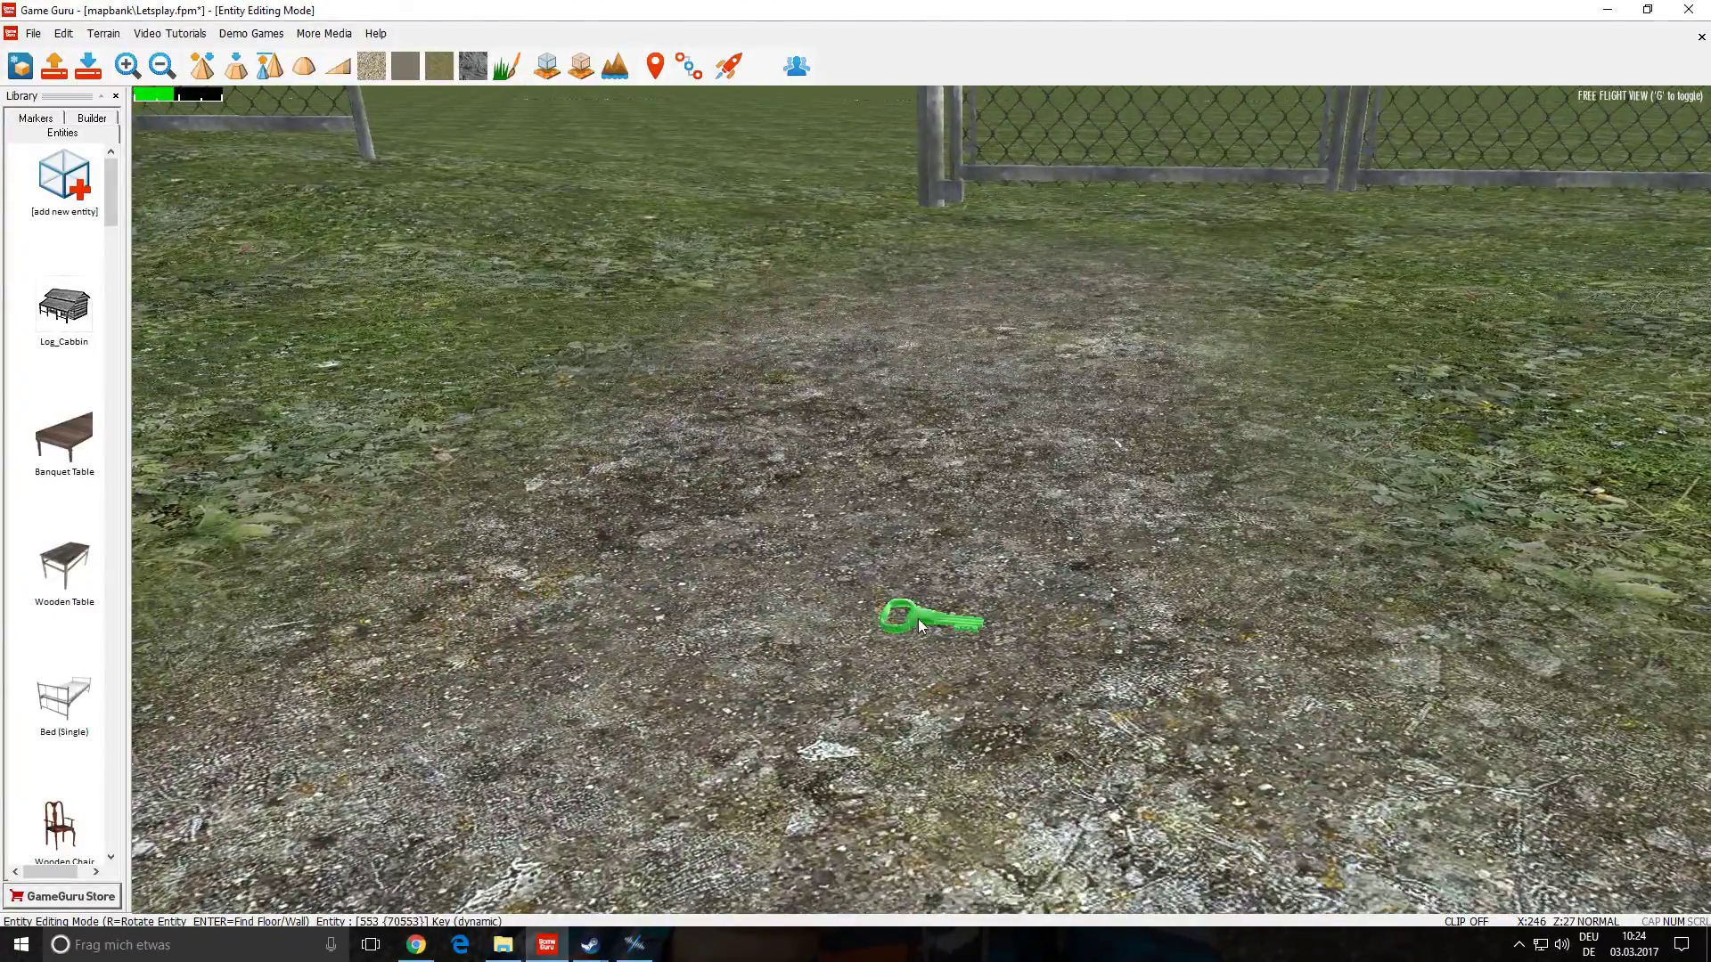
pyautogui.click(918, 619)
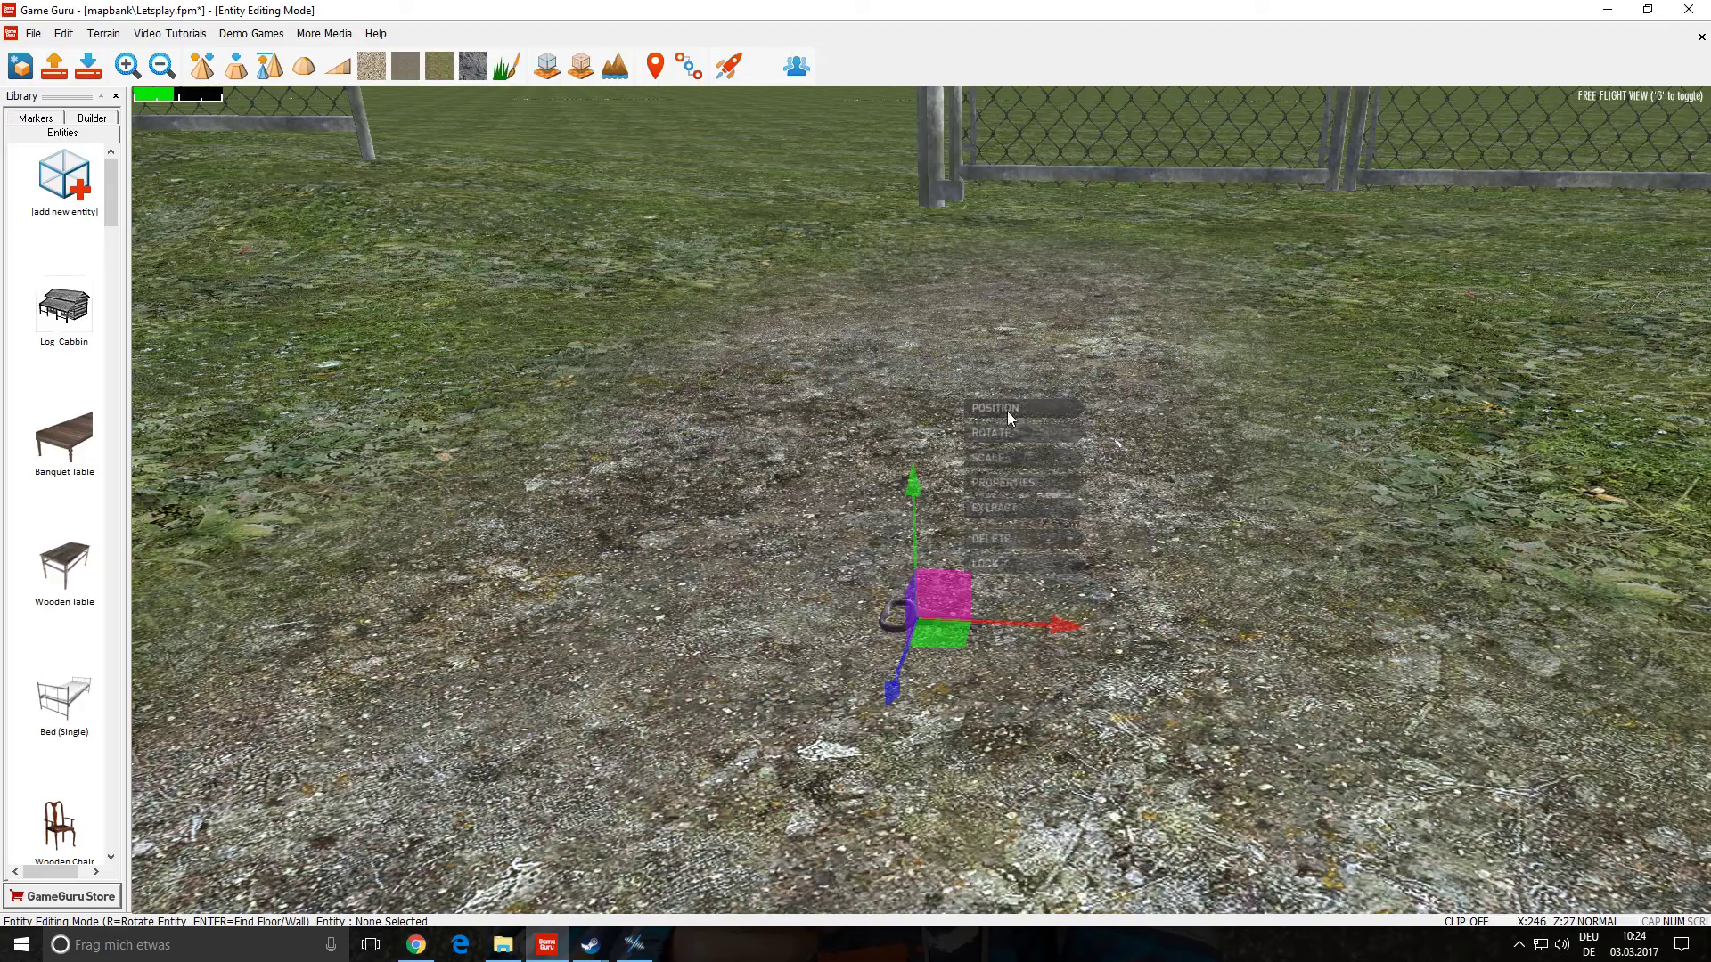
pyautogui.moveTo(916, 618); pyautogui.dragTo(1034, 602)
# - Carry the key back through the forest and place it on the grass beside the zombie legs near the mound
pyautogui.press('s')
pyautogui.moveTo(1087, 579); pyautogui.dragTo(1470, 445, button='right')
pyautogui.press('w')
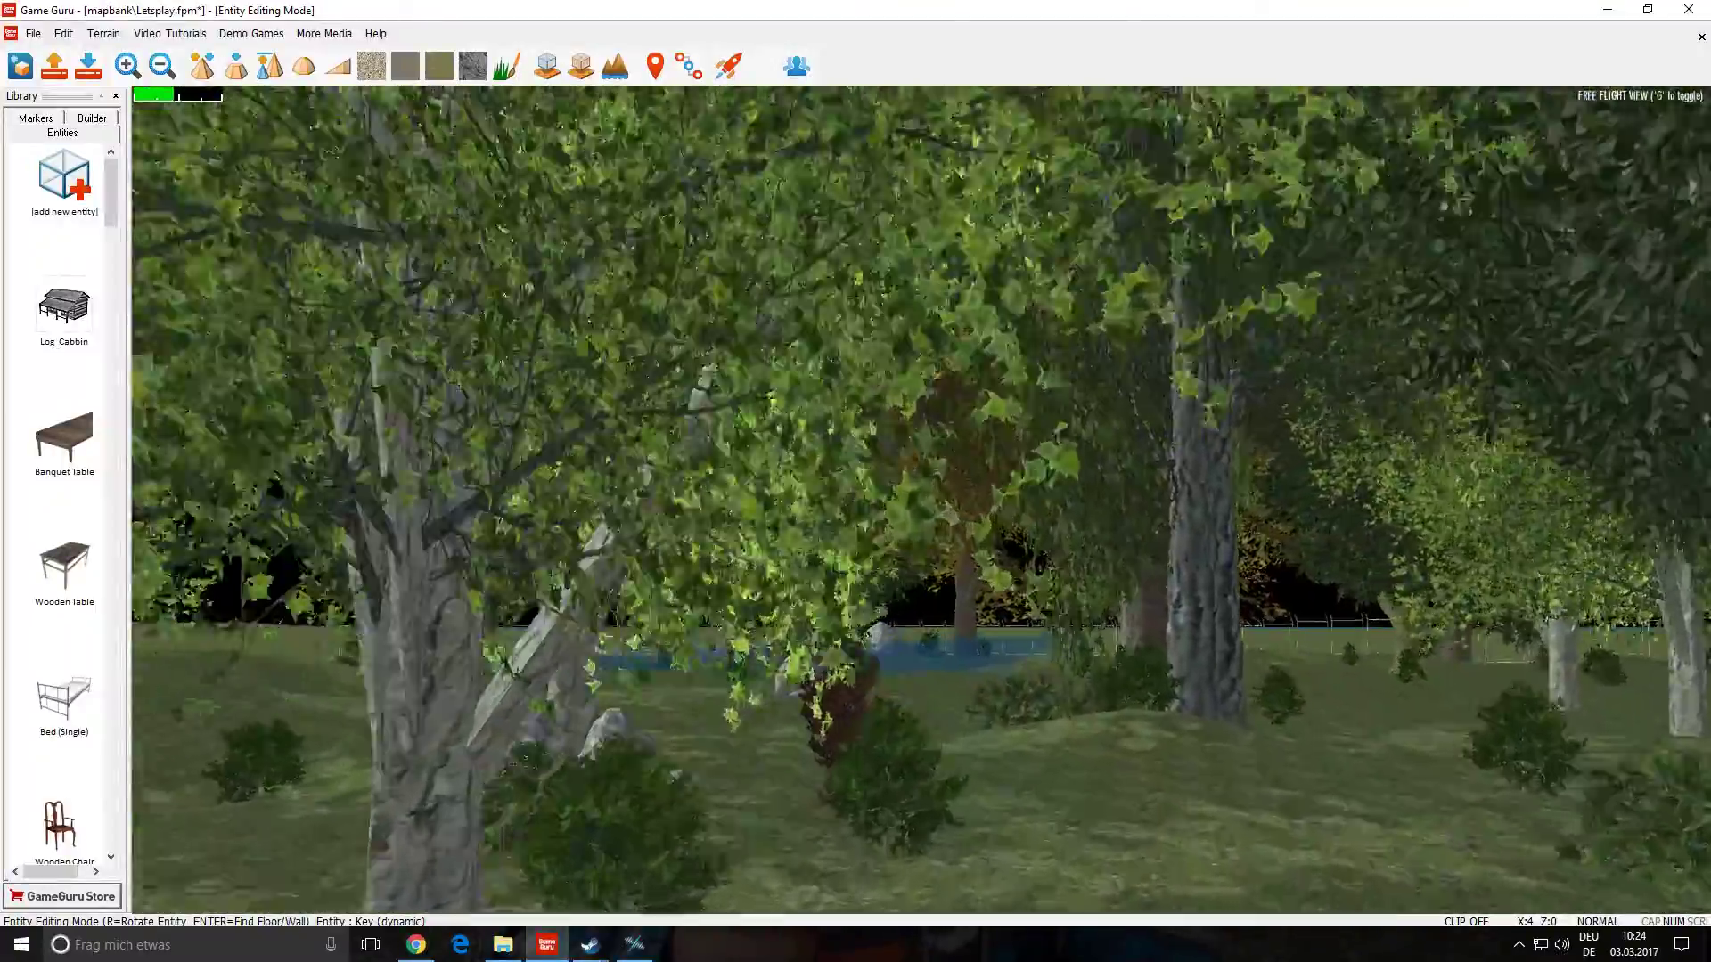
pyautogui.press('w')
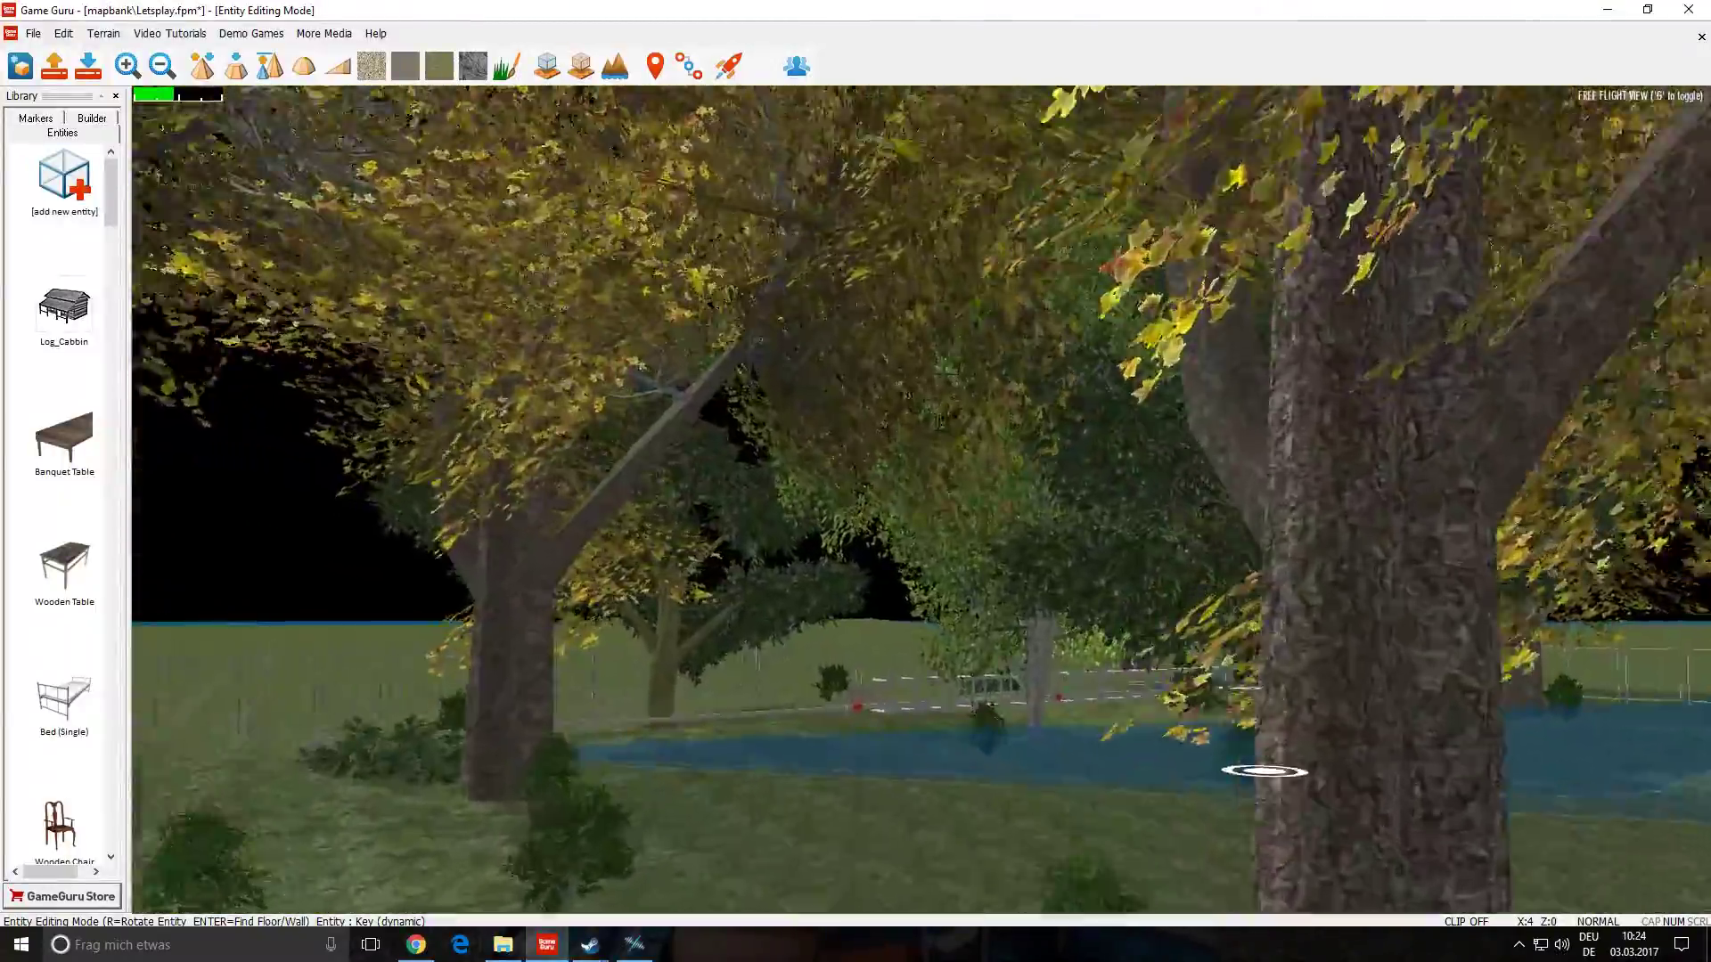
pyautogui.press('w')
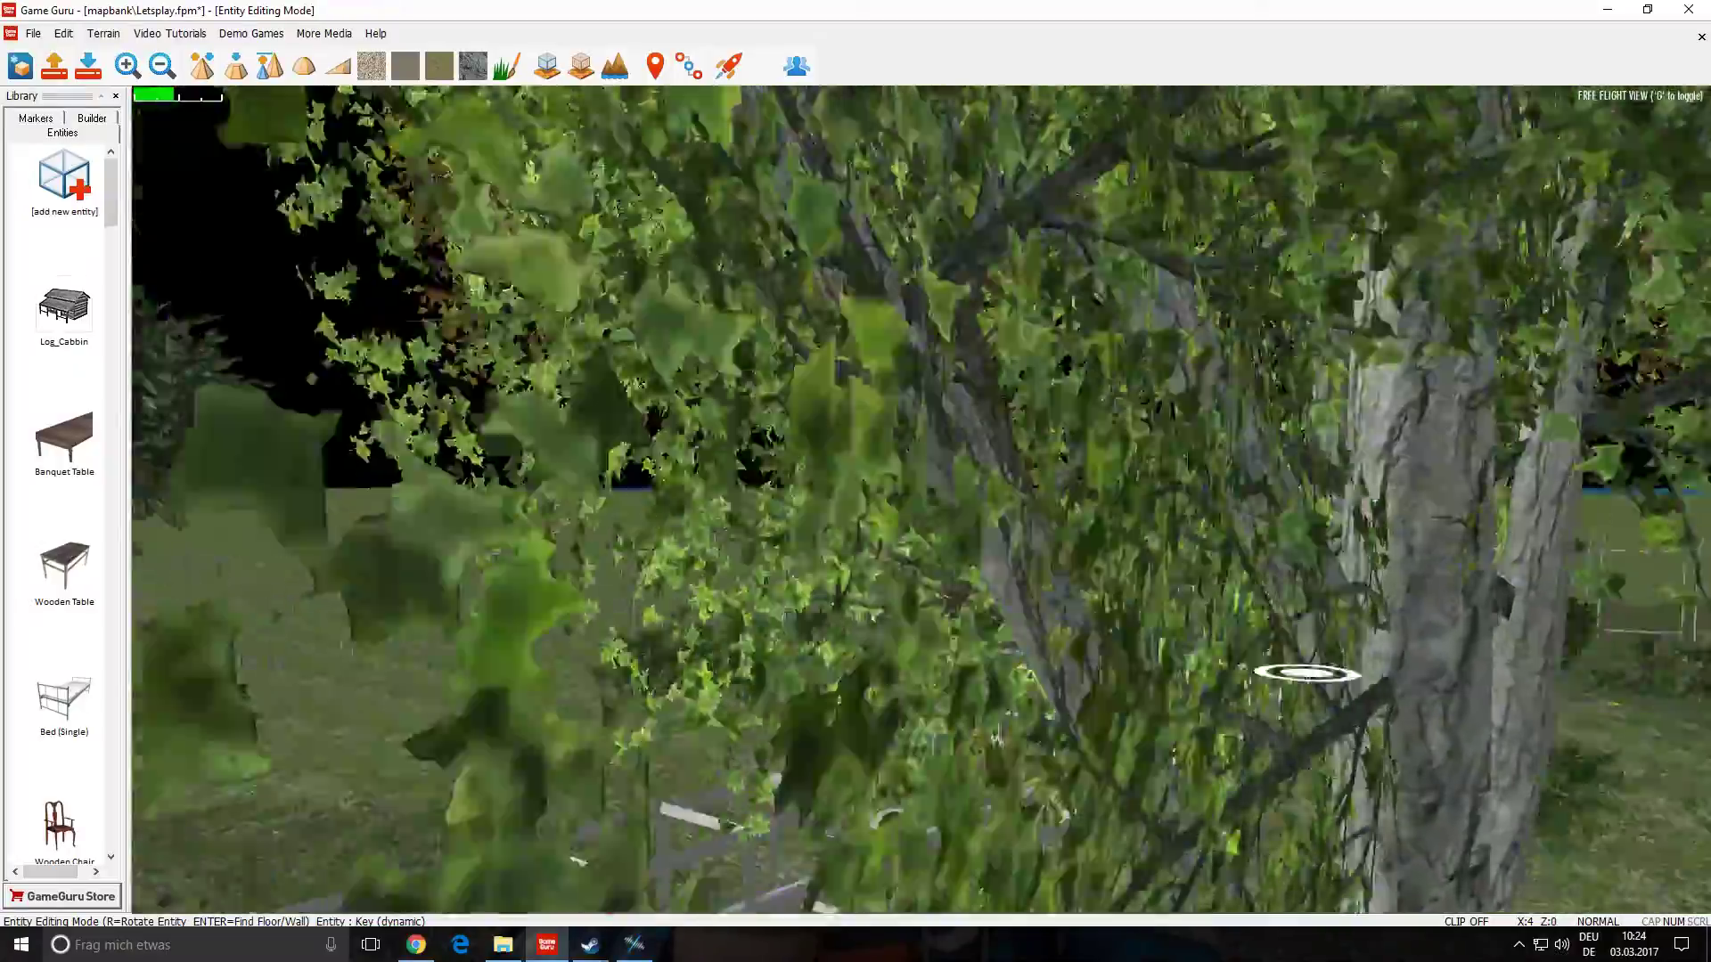
pyautogui.press('w')
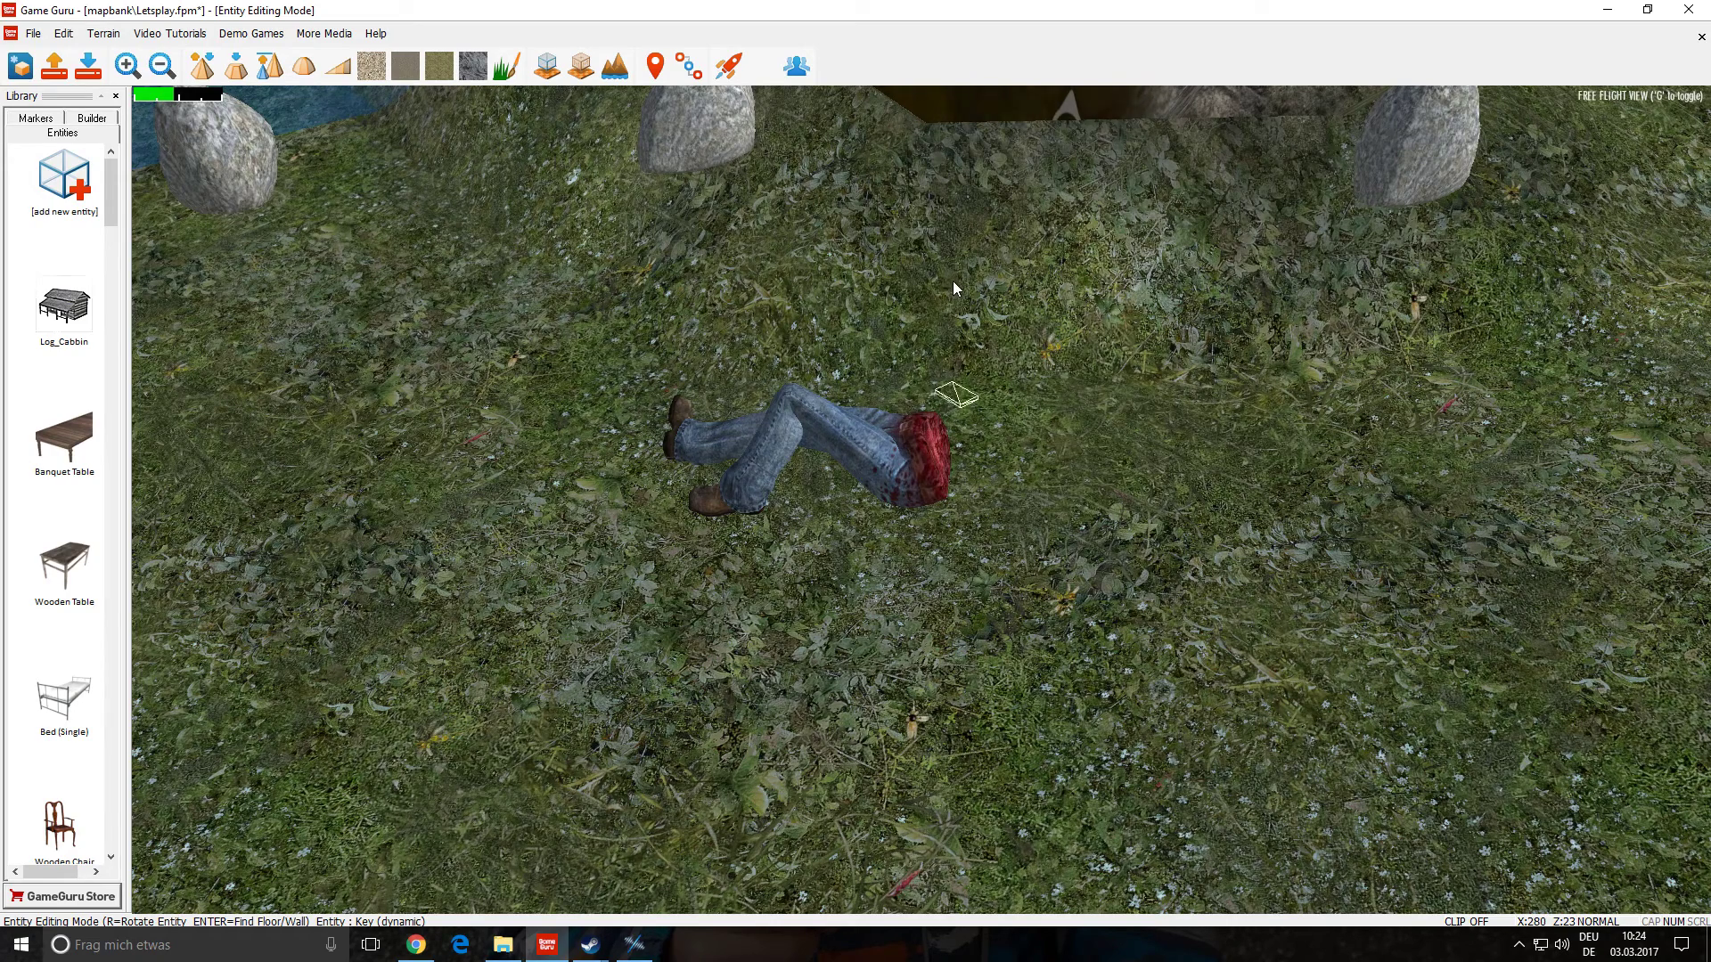
pyautogui.click(1024, 515)
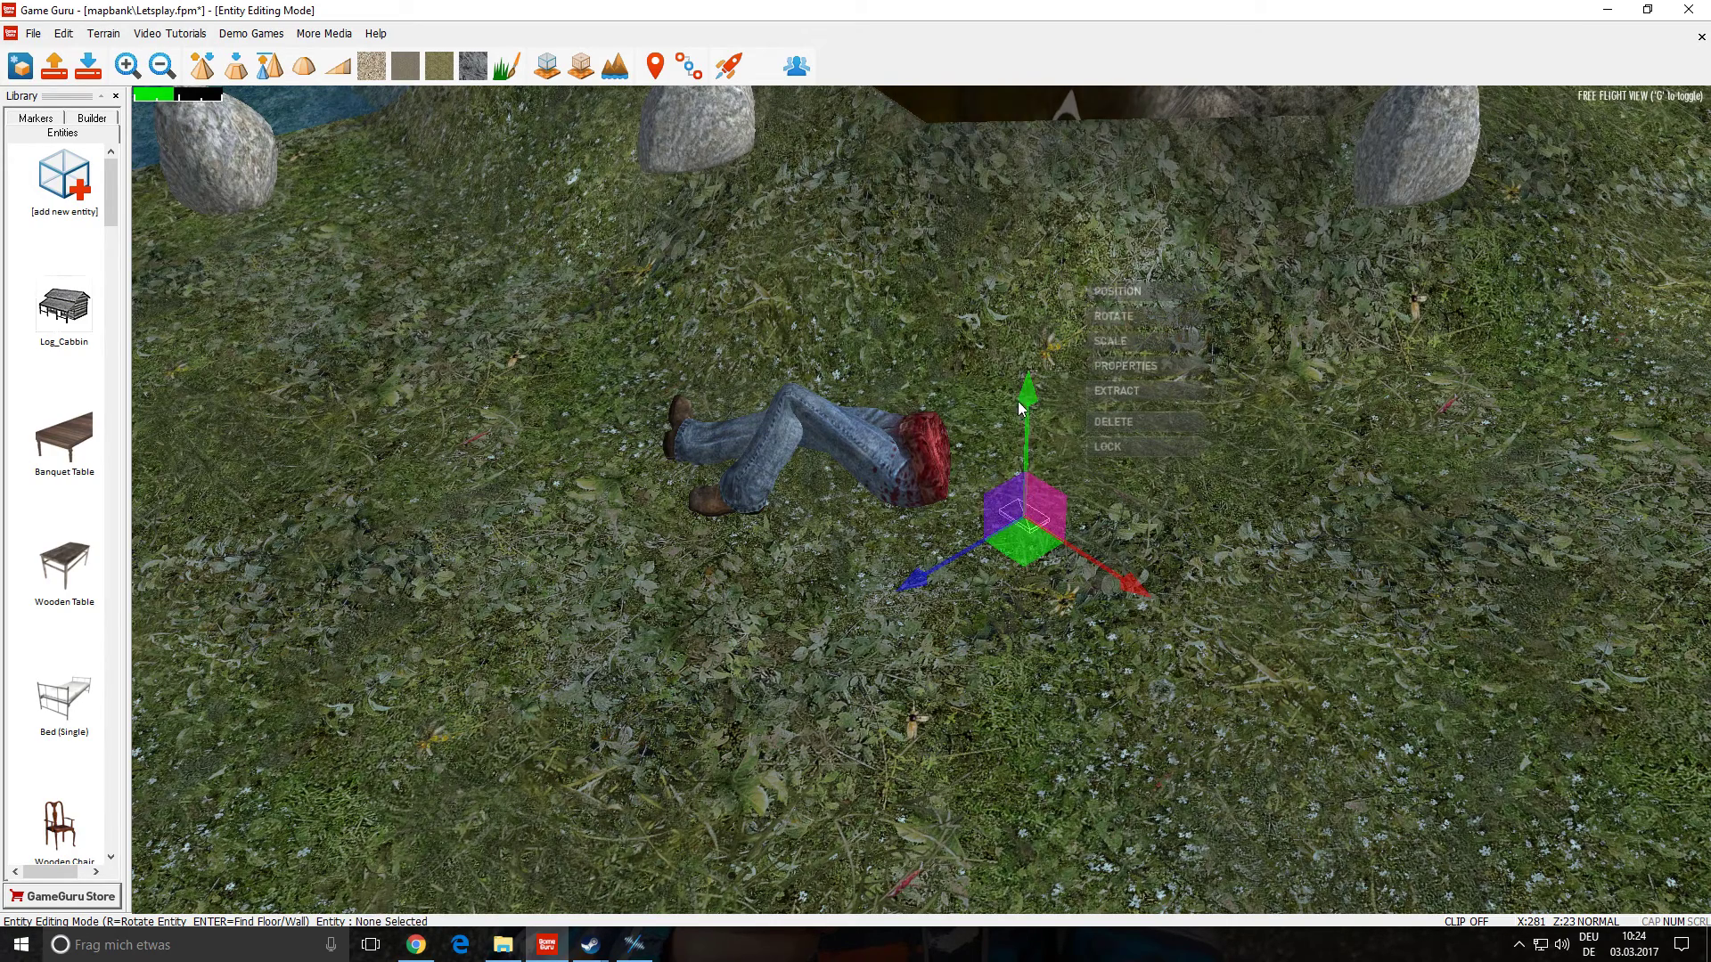
# - Move the key closer to the mound and up against the bloody end of the zombie legs
pyautogui.click(1025, 372)
pyautogui.click(1026, 515)
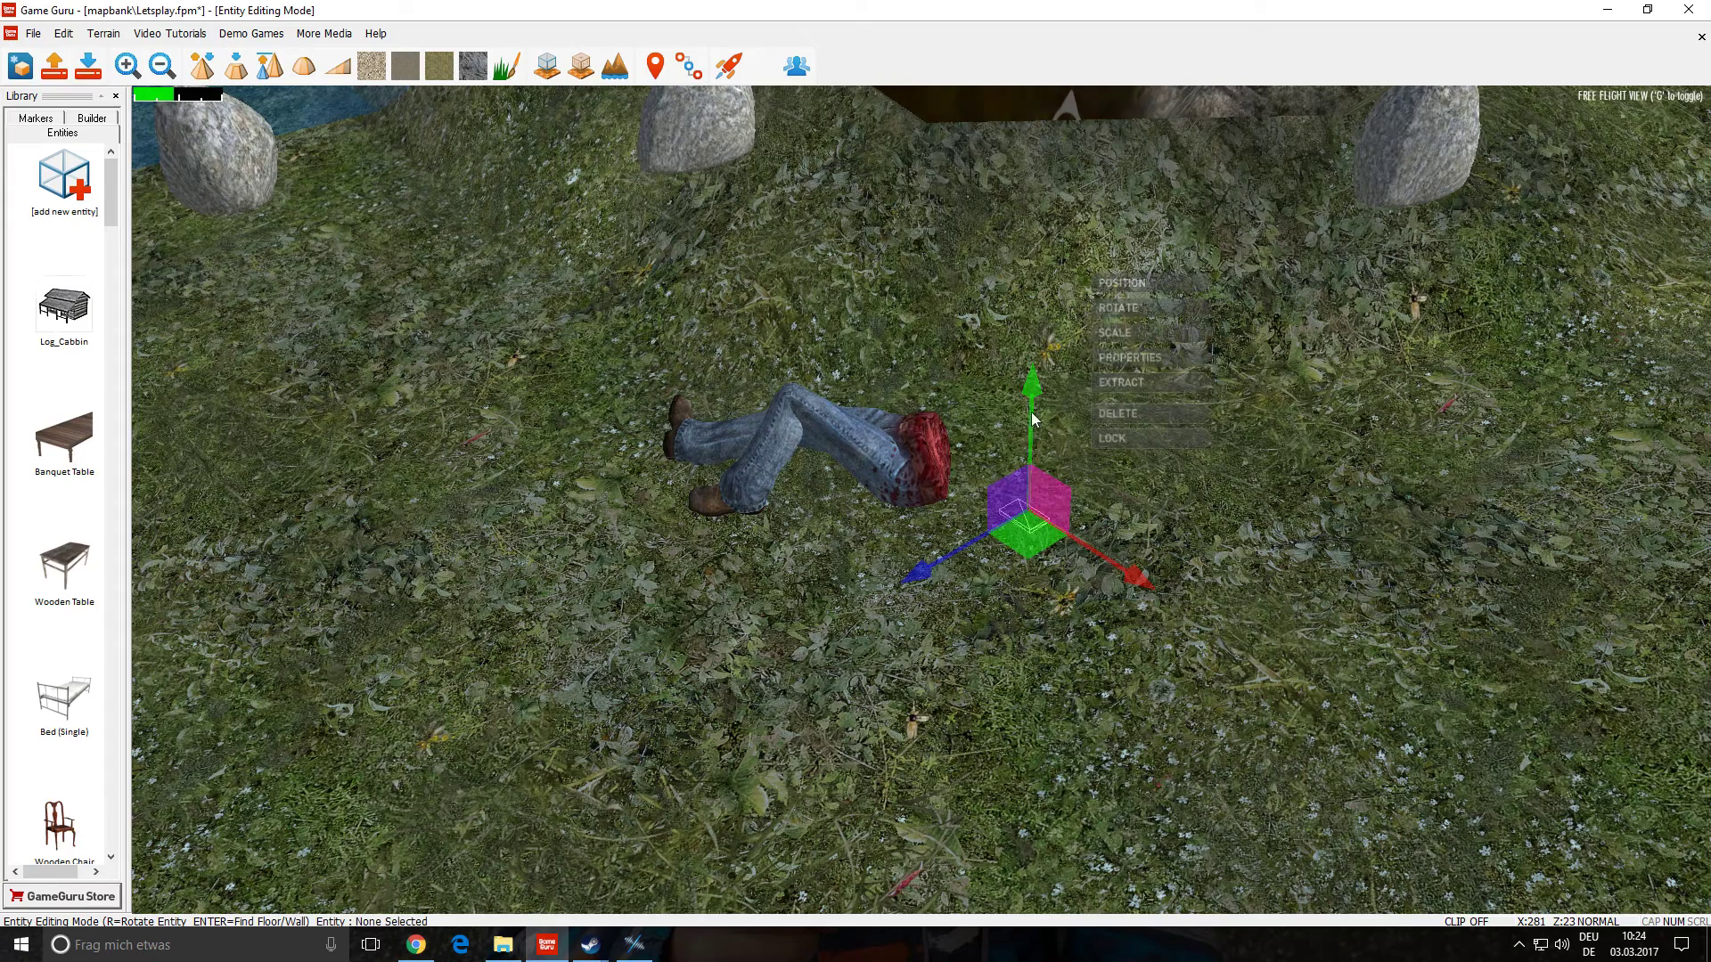
pyautogui.moveTo(1032, 392)
pyautogui.mouseDown()
pyautogui.moveTo(1029, 299)
pyautogui.moveTo(1021, 314)
pyautogui.mouseUp()
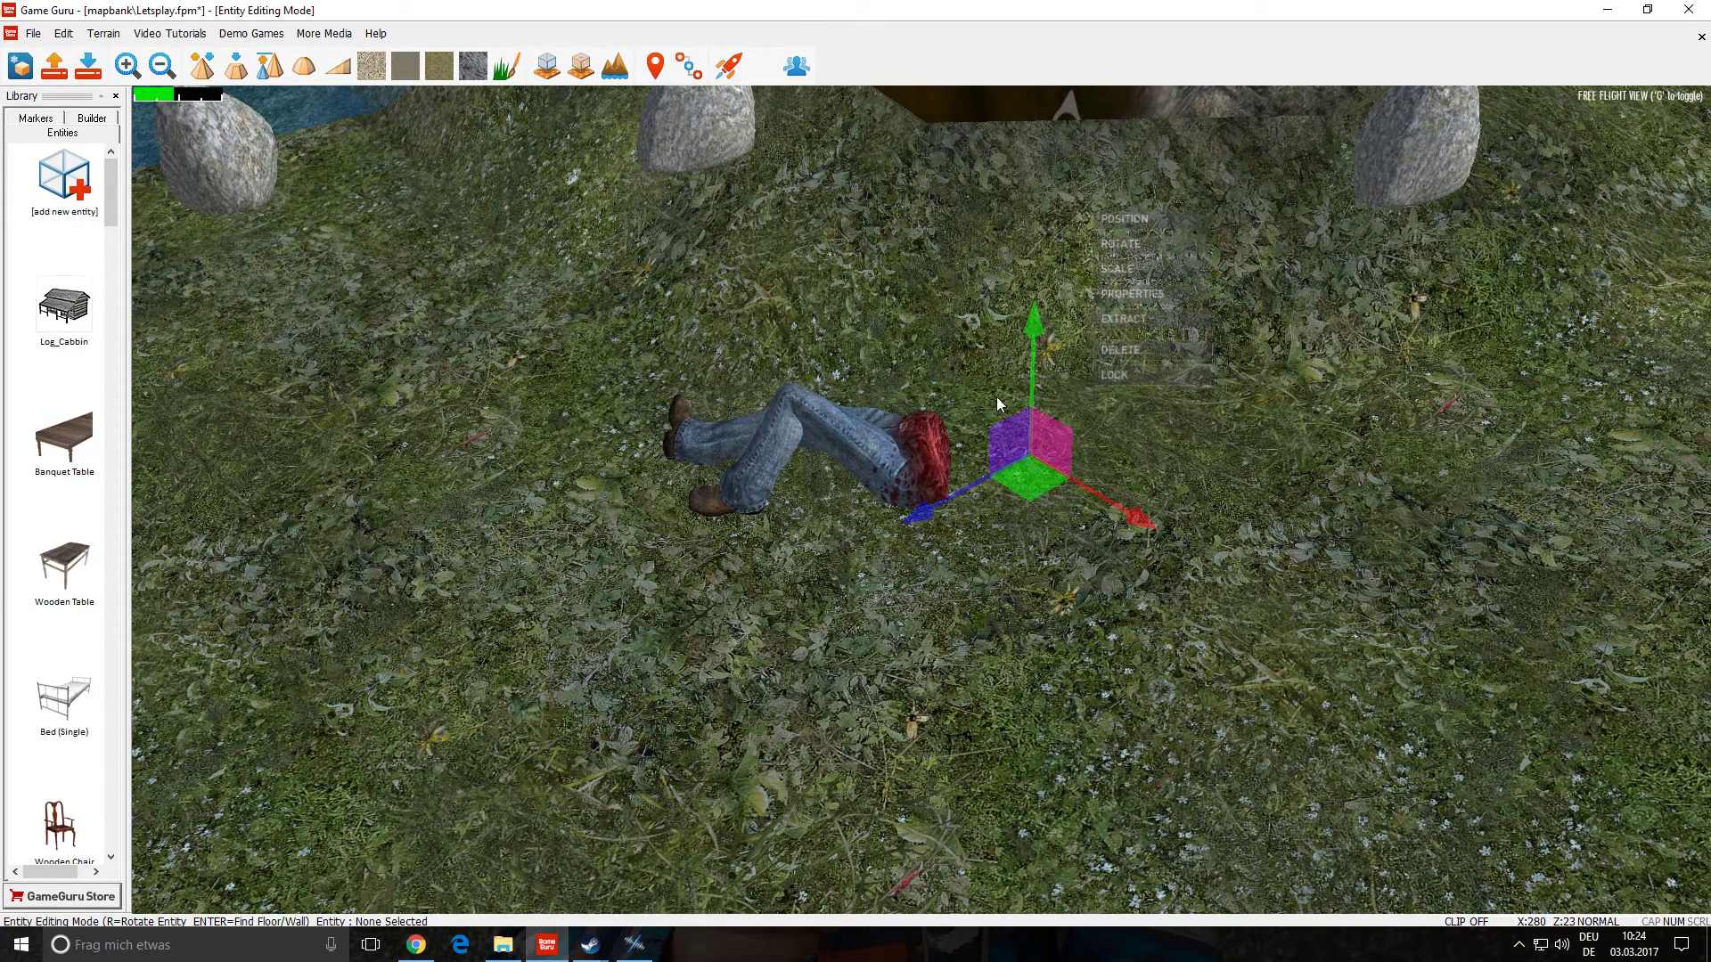
pyautogui.moveTo(932, 516); pyautogui.dragTo(882, 540)
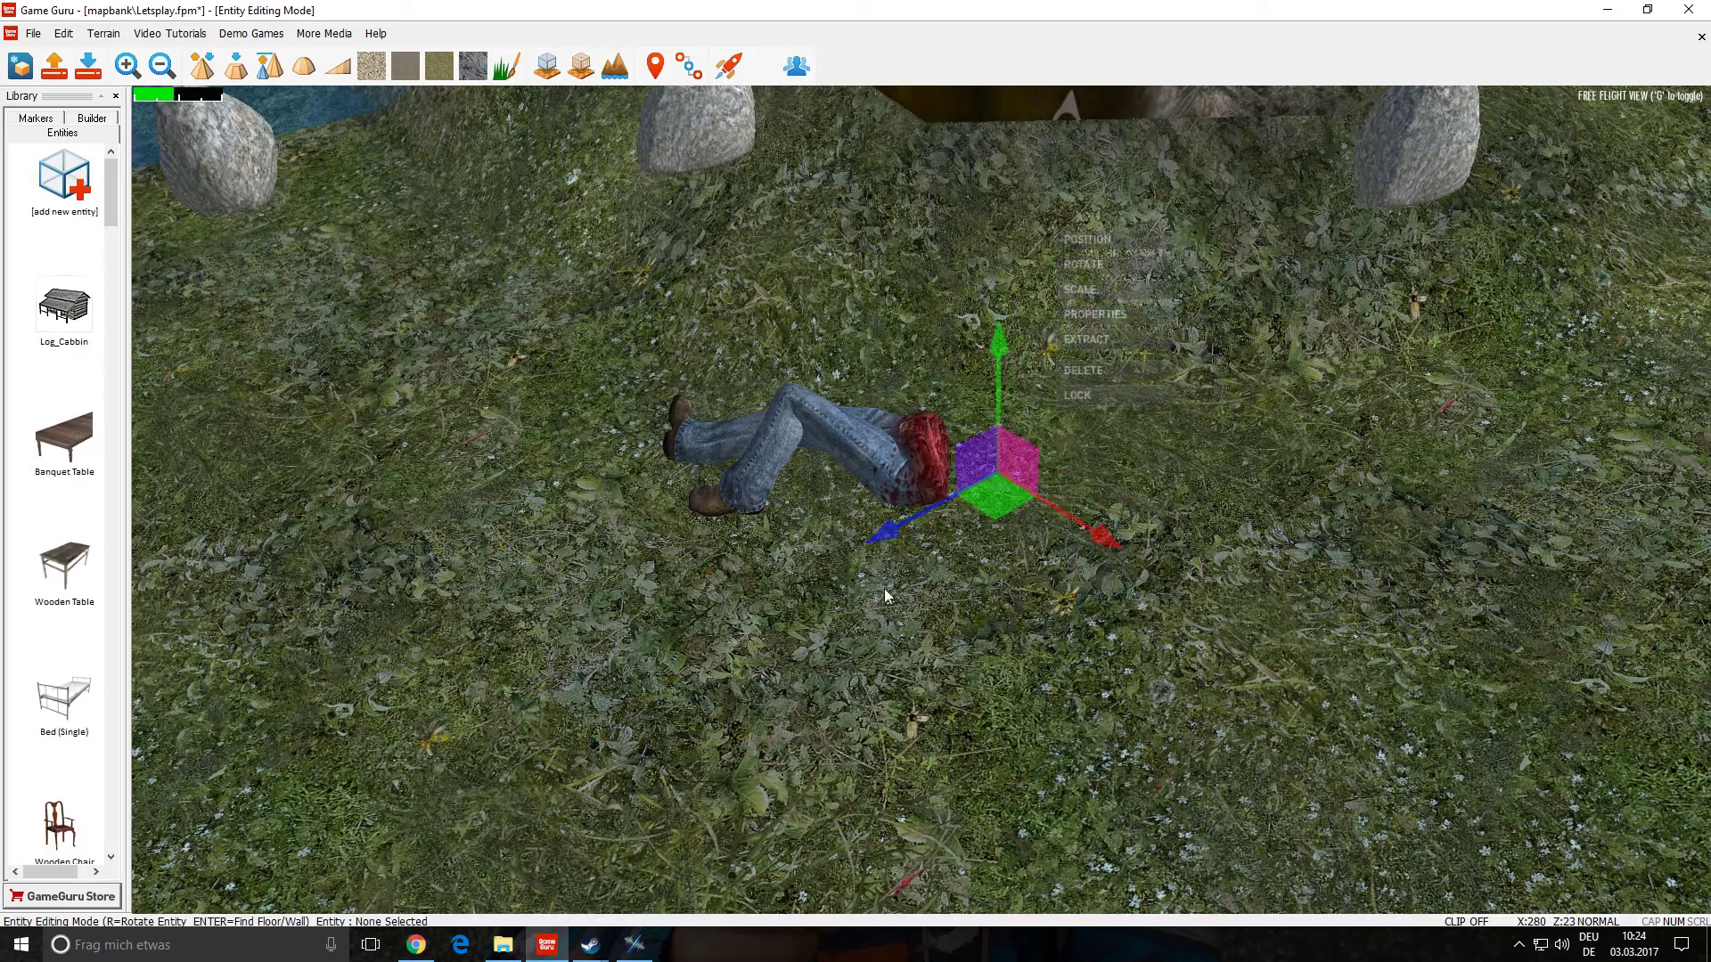
pyautogui.click(889, 599)
pyautogui.click(1282, 667)
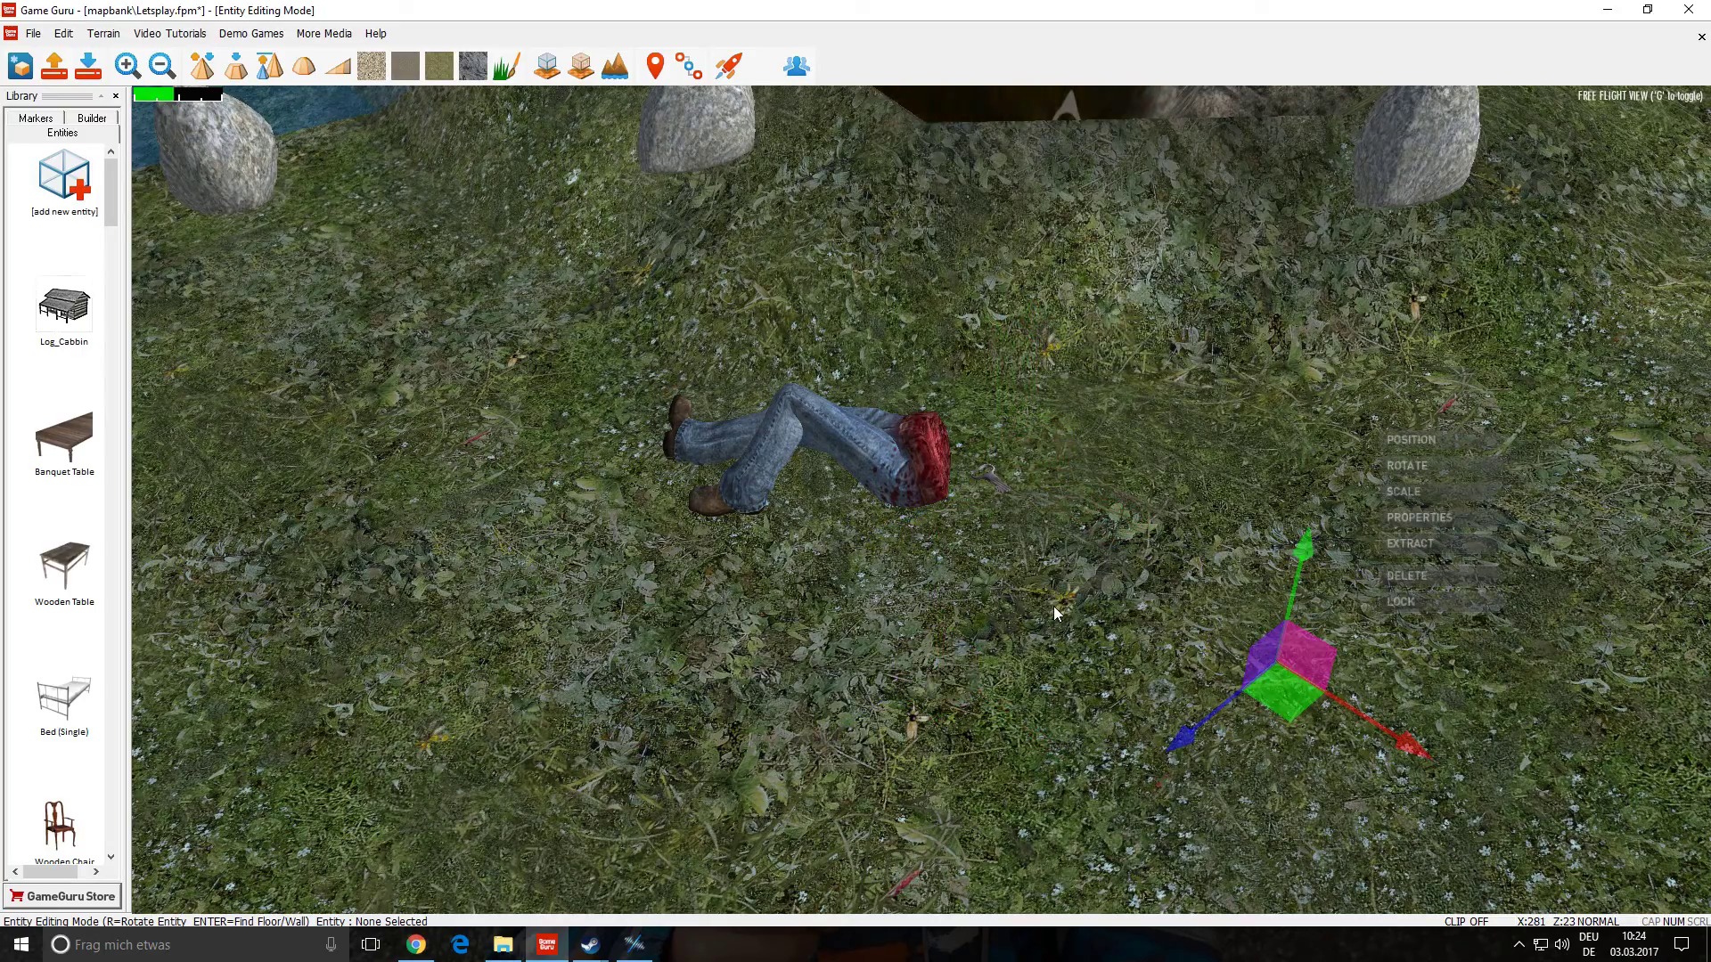
# - Place a Sound Zone marker on the grass so that it surrounds the zombie legs in front of the mound
pyautogui.press('s')
pyautogui.moveTo(1053, 613)
pyautogui.mouseDown(button='right')
pyautogui.moveTo(1185, 614)
pyautogui.moveTo(980, 552)
pyautogui.moveTo(962, 482)
pyautogui.moveTo(1054, 613)
pyautogui.mouseUp(button='right')
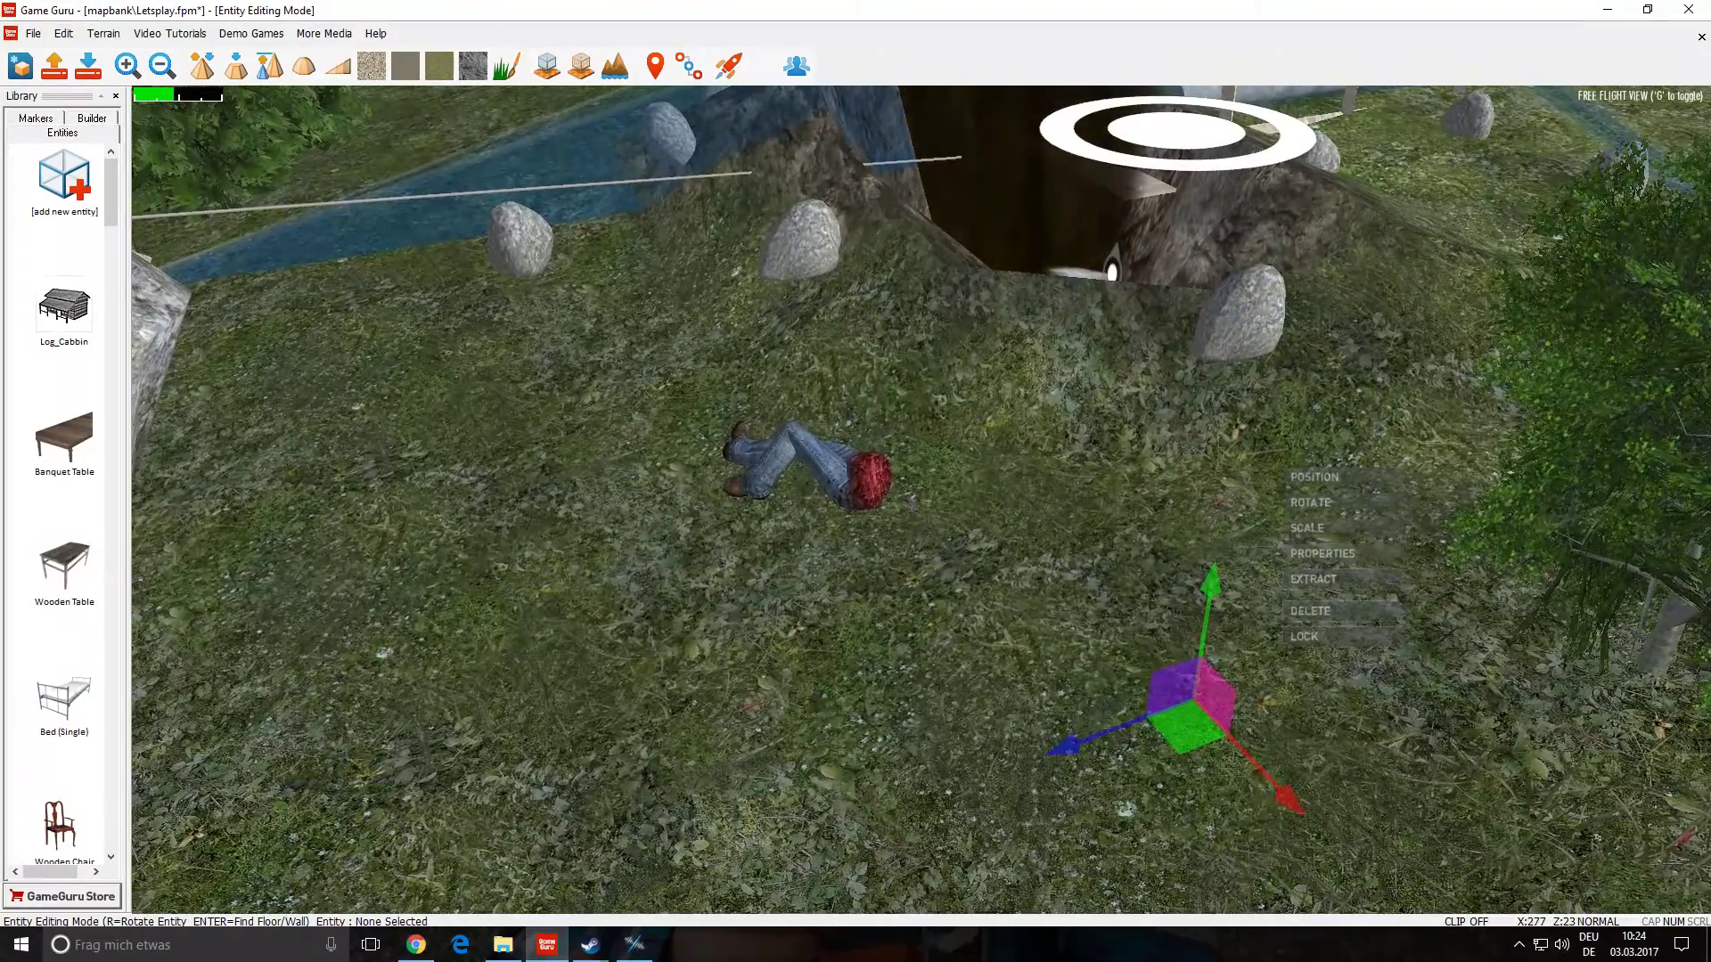
pyautogui.press('s')
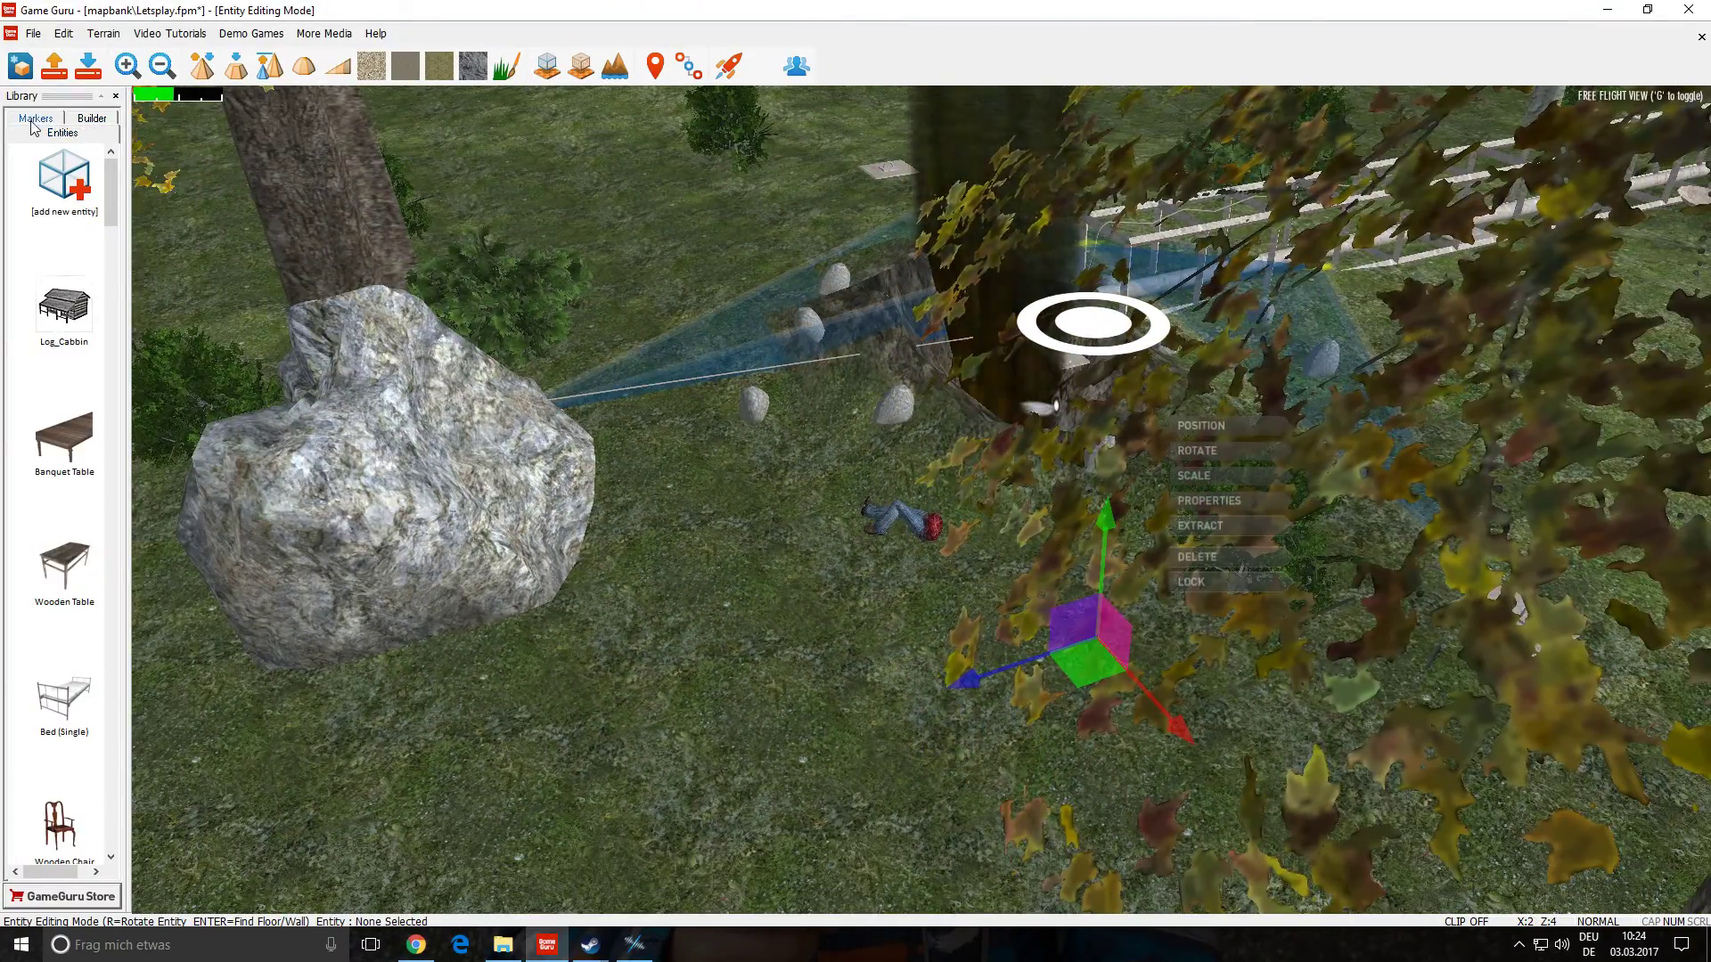
pyautogui.click(34, 119)
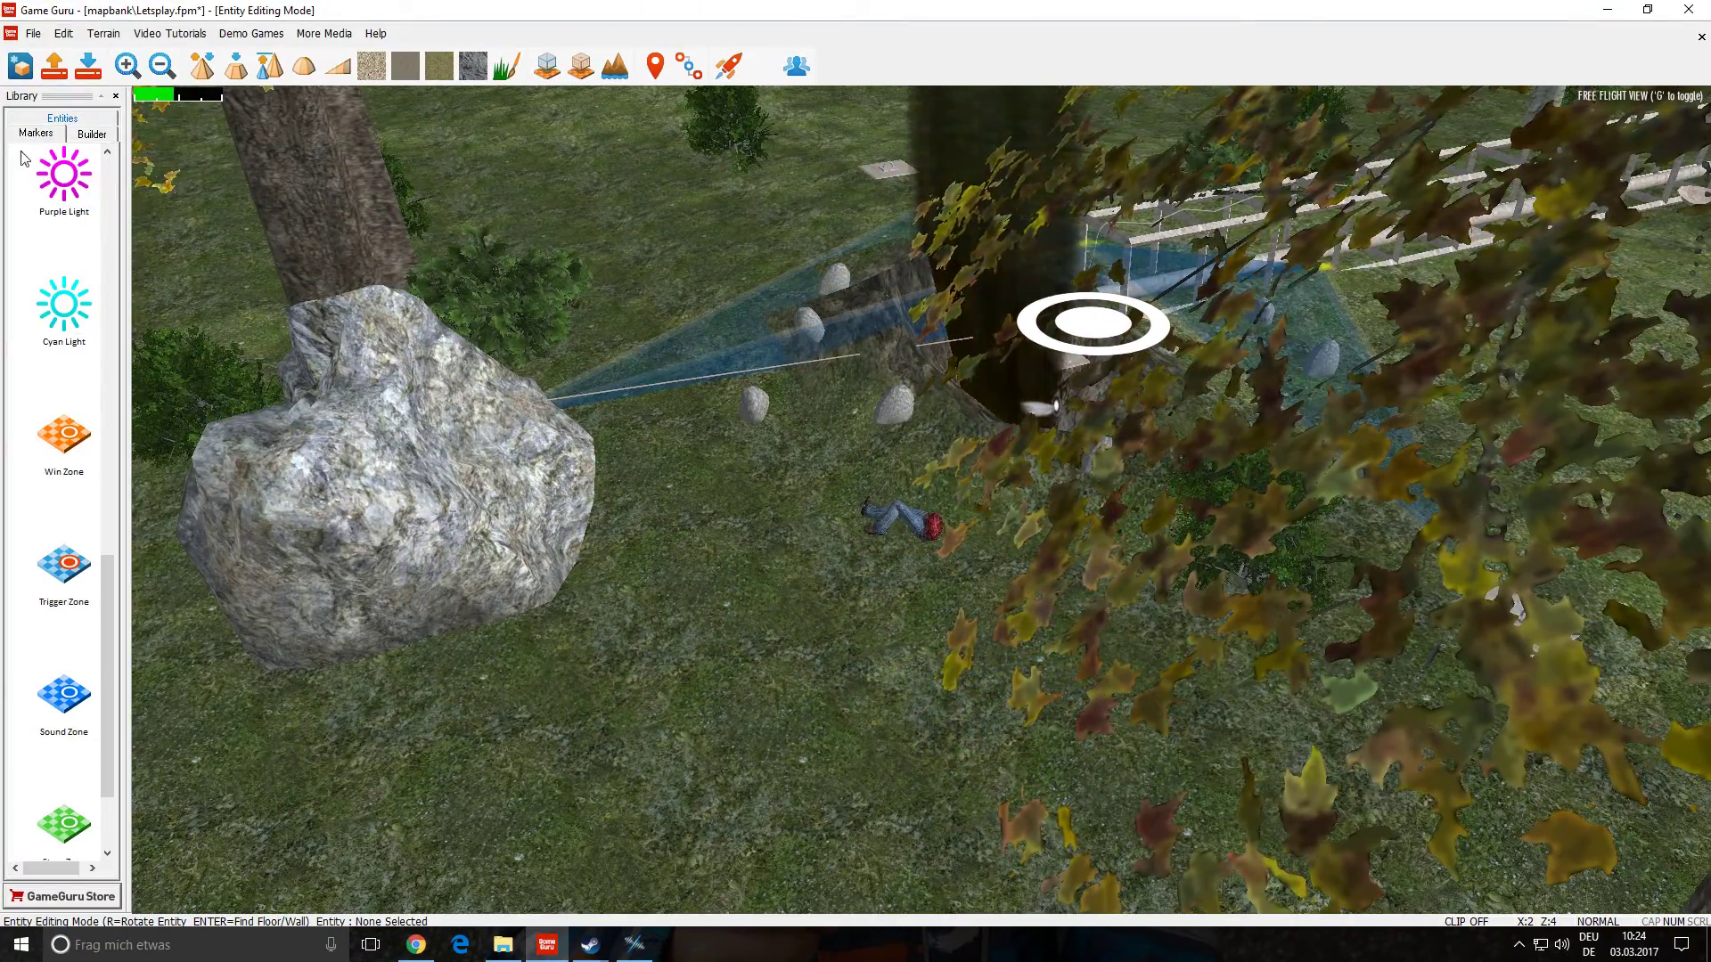
pyautogui.click(65, 697)
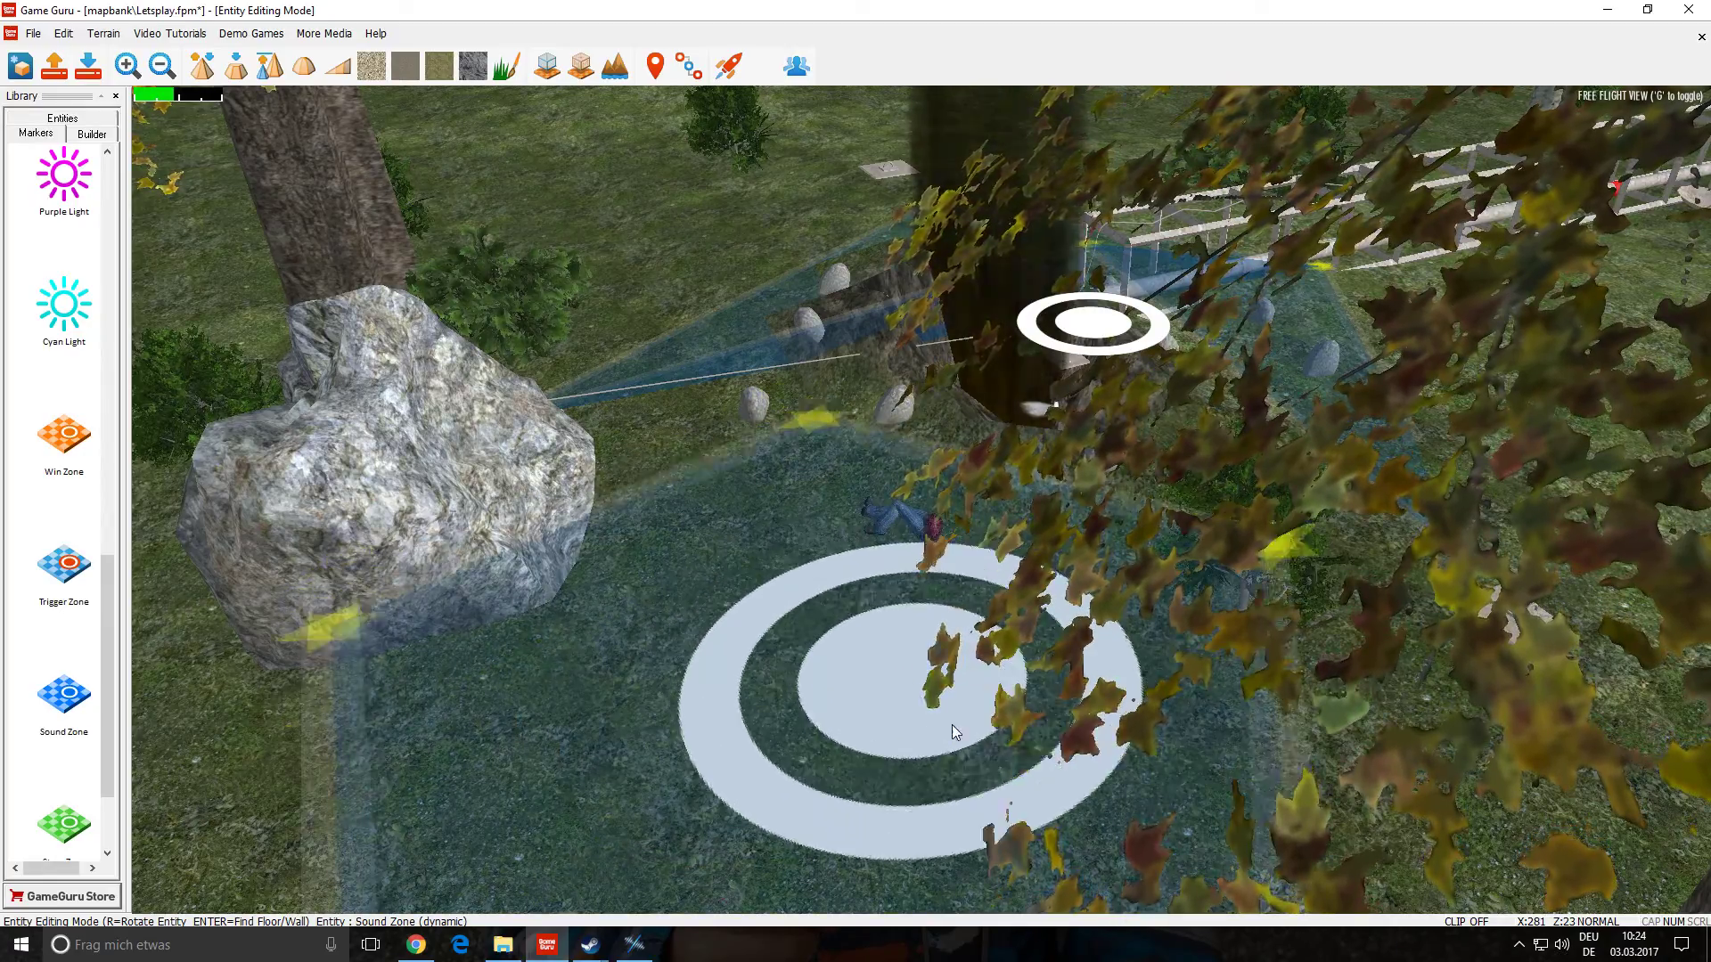
pyautogui.moveTo(561, 713); pyautogui.dragTo(739, 891, button='right')
pyautogui.press('w')
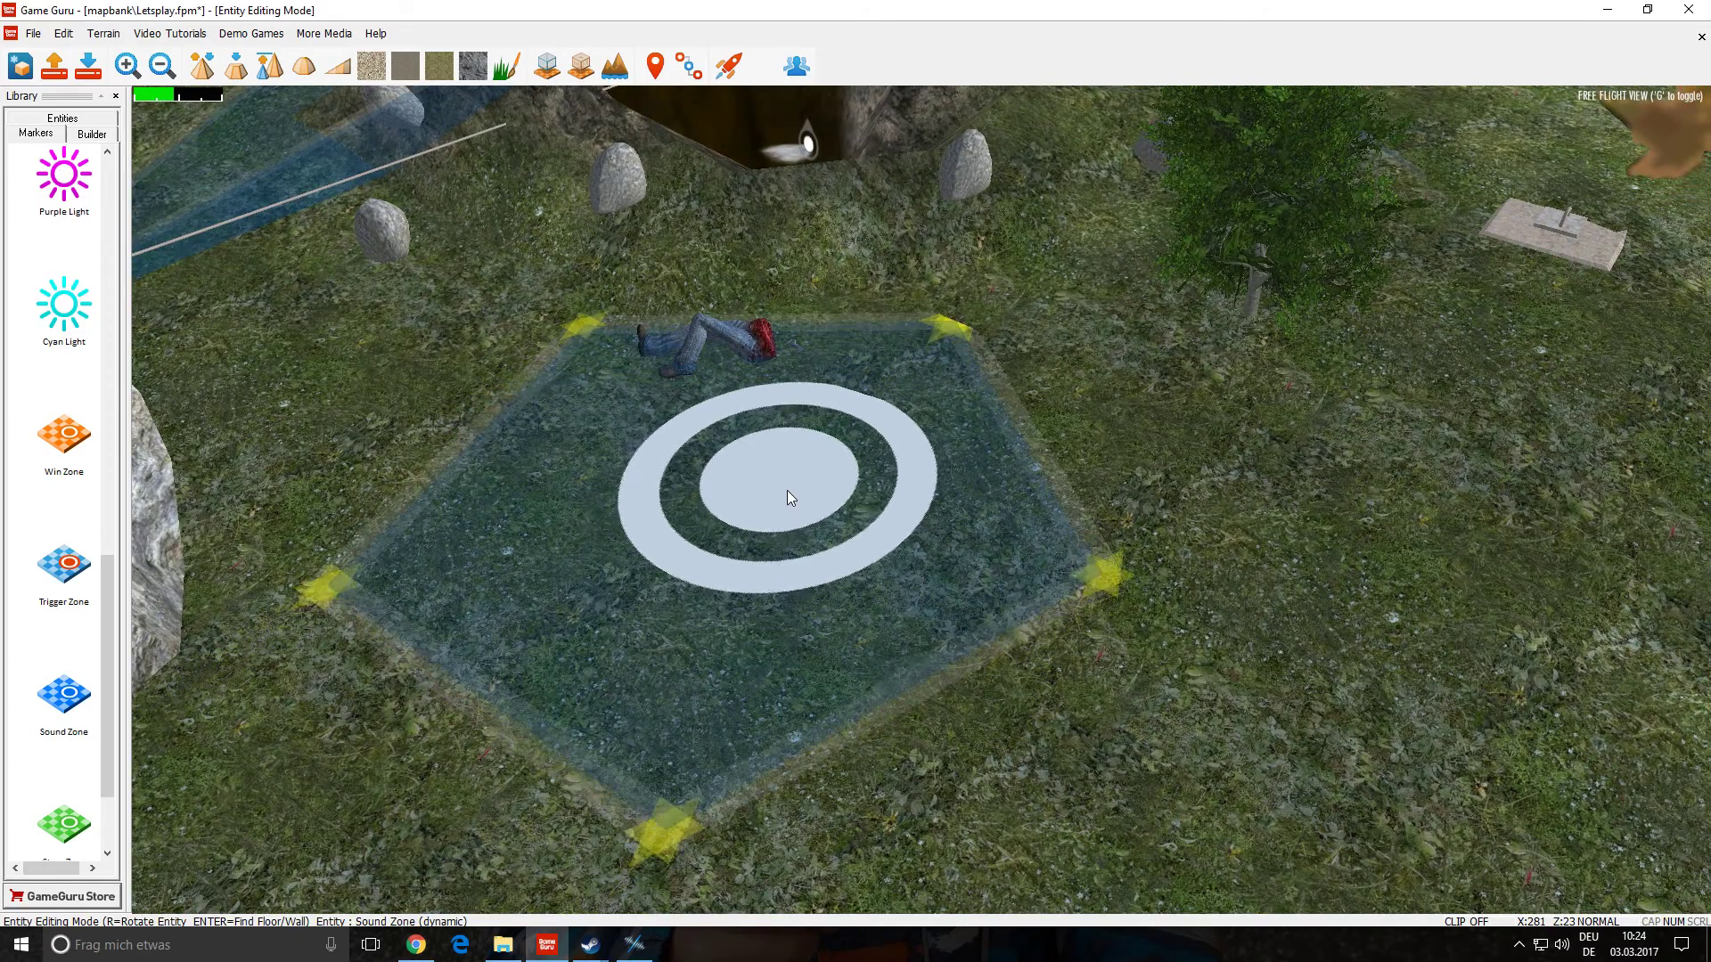
pyautogui.click(782, 408)
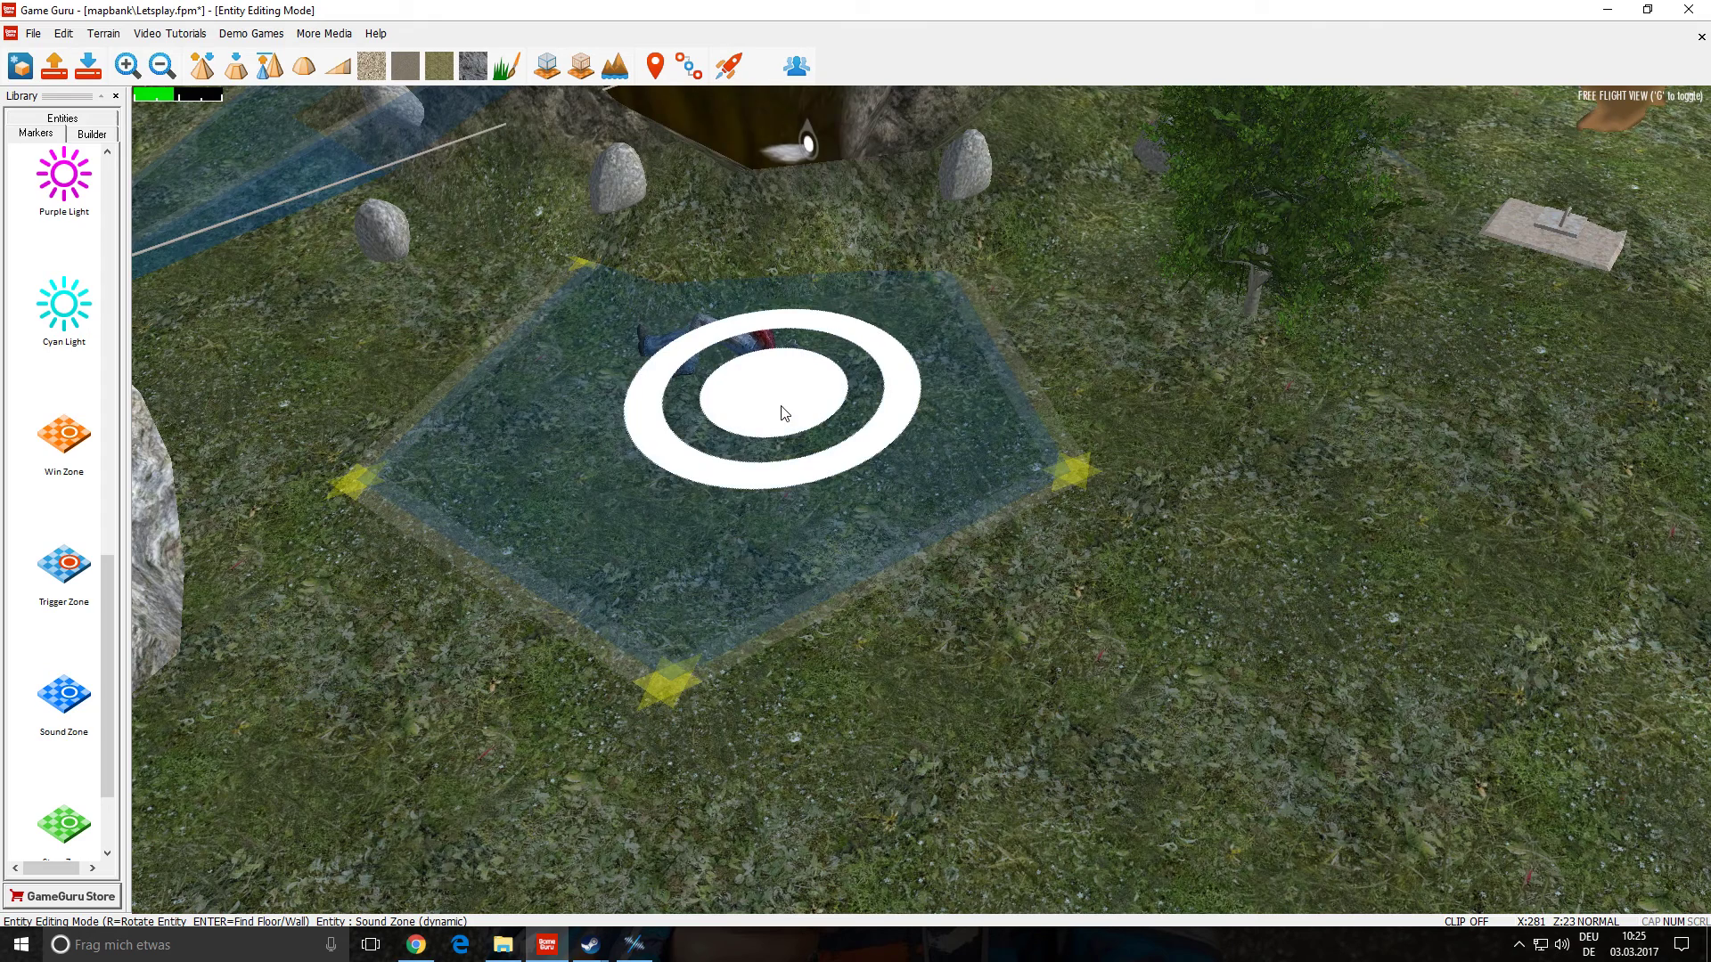
# - Switch to MAGIX Music Maker and delete the existing audio recording from track 1
pyautogui.click(636, 947)
pyautogui.click(305, 126)
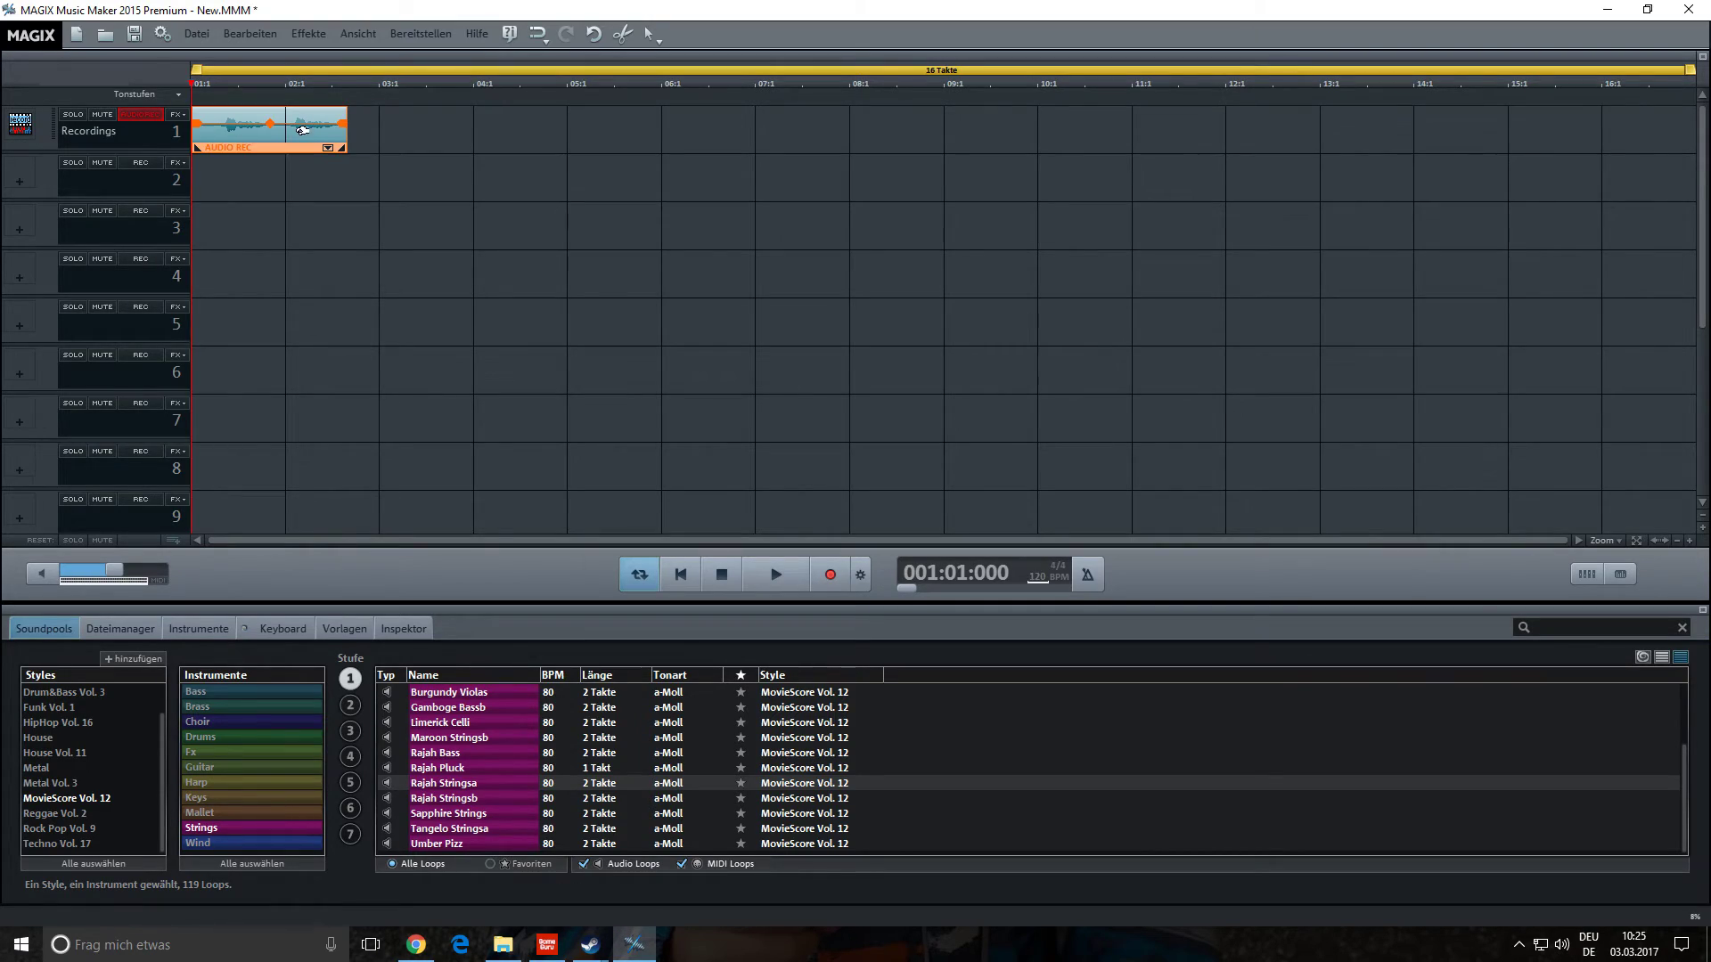
pyautogui.press('Delete')
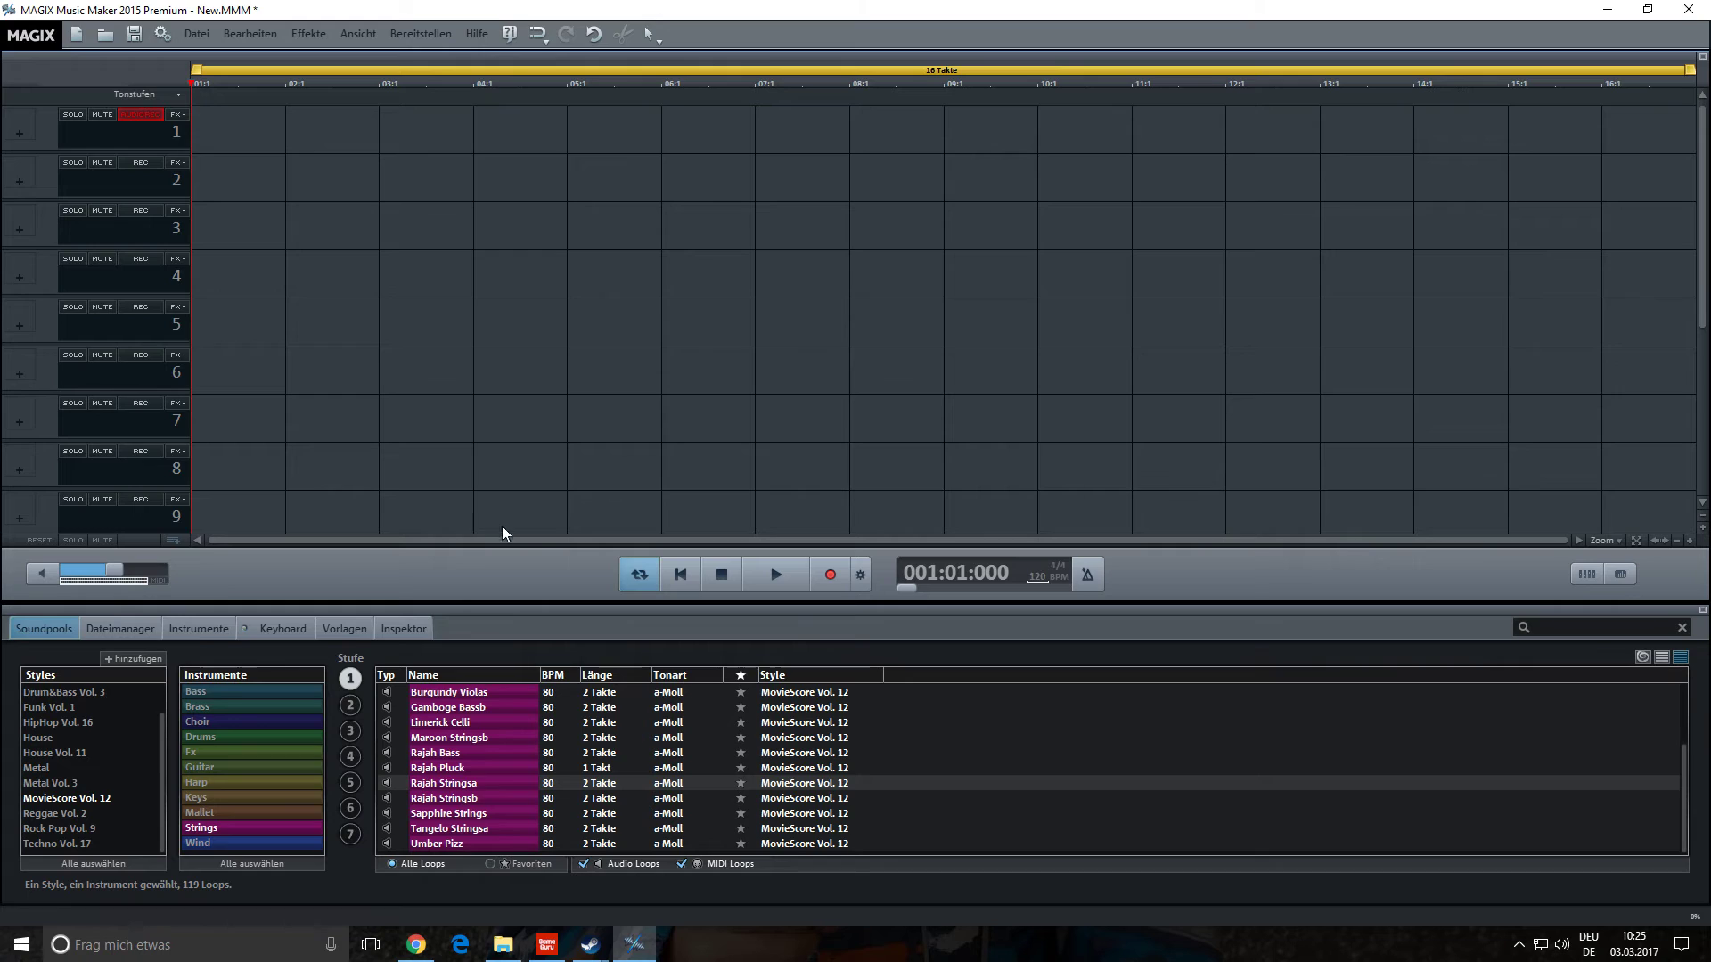
# - Record an audio take on track 1 and play it back
pyautogui.click(829, 577)
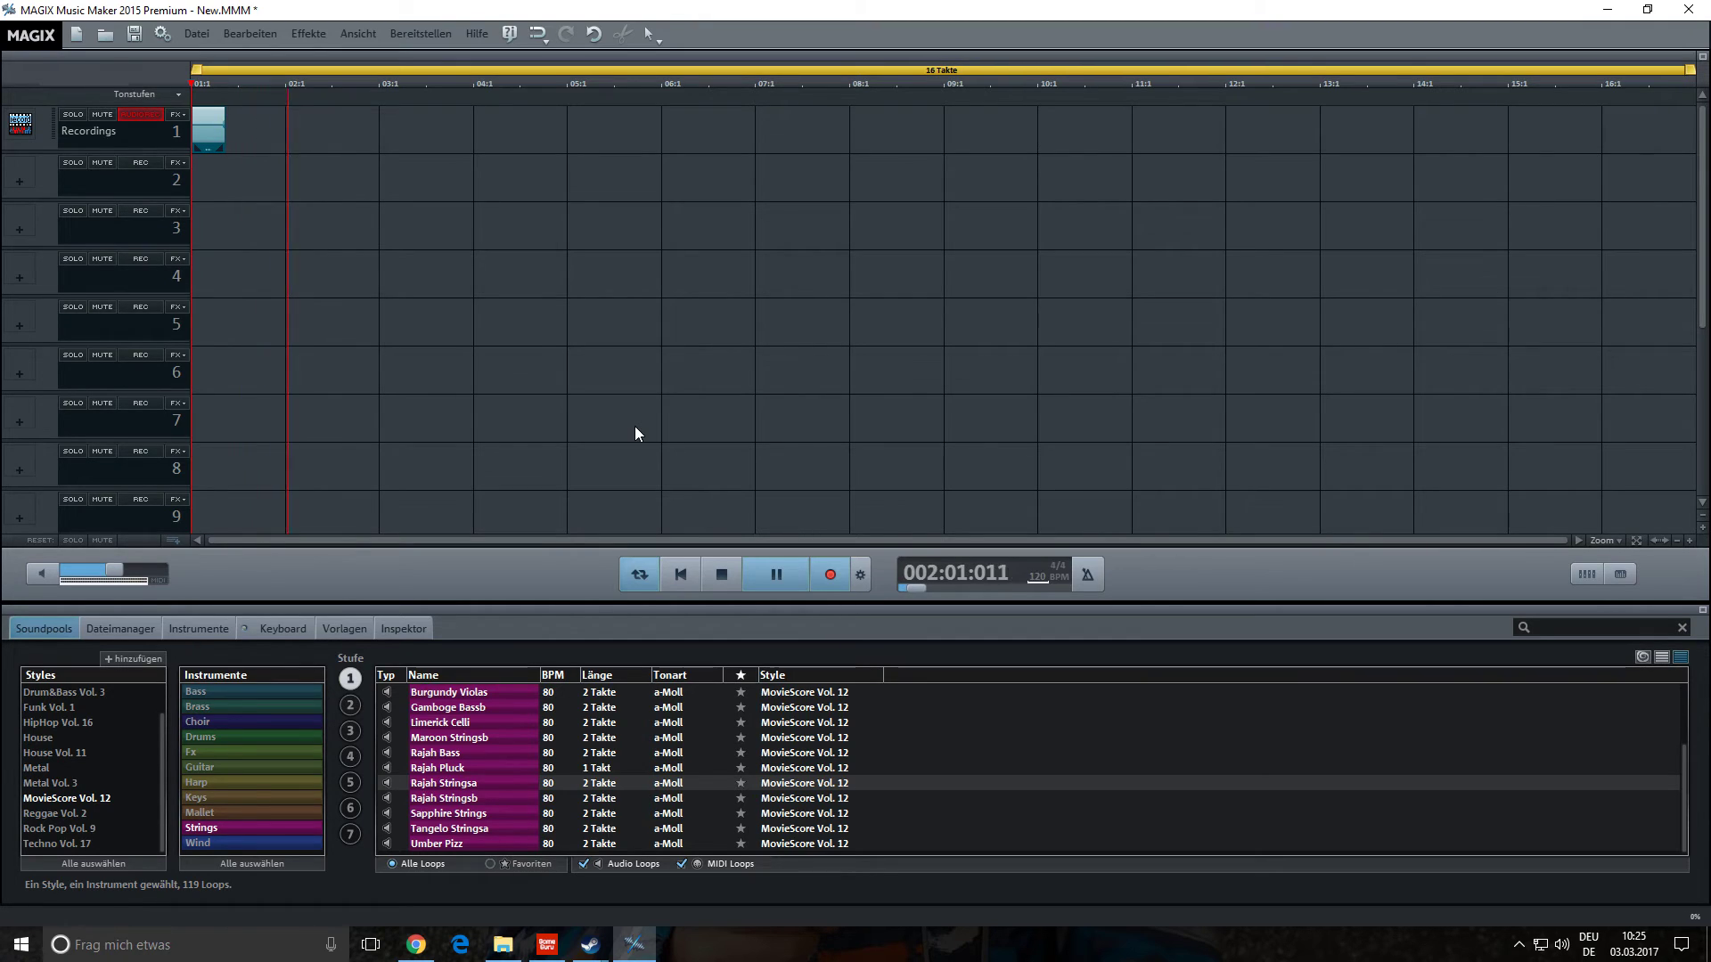
pyautogui.click(727, 579)
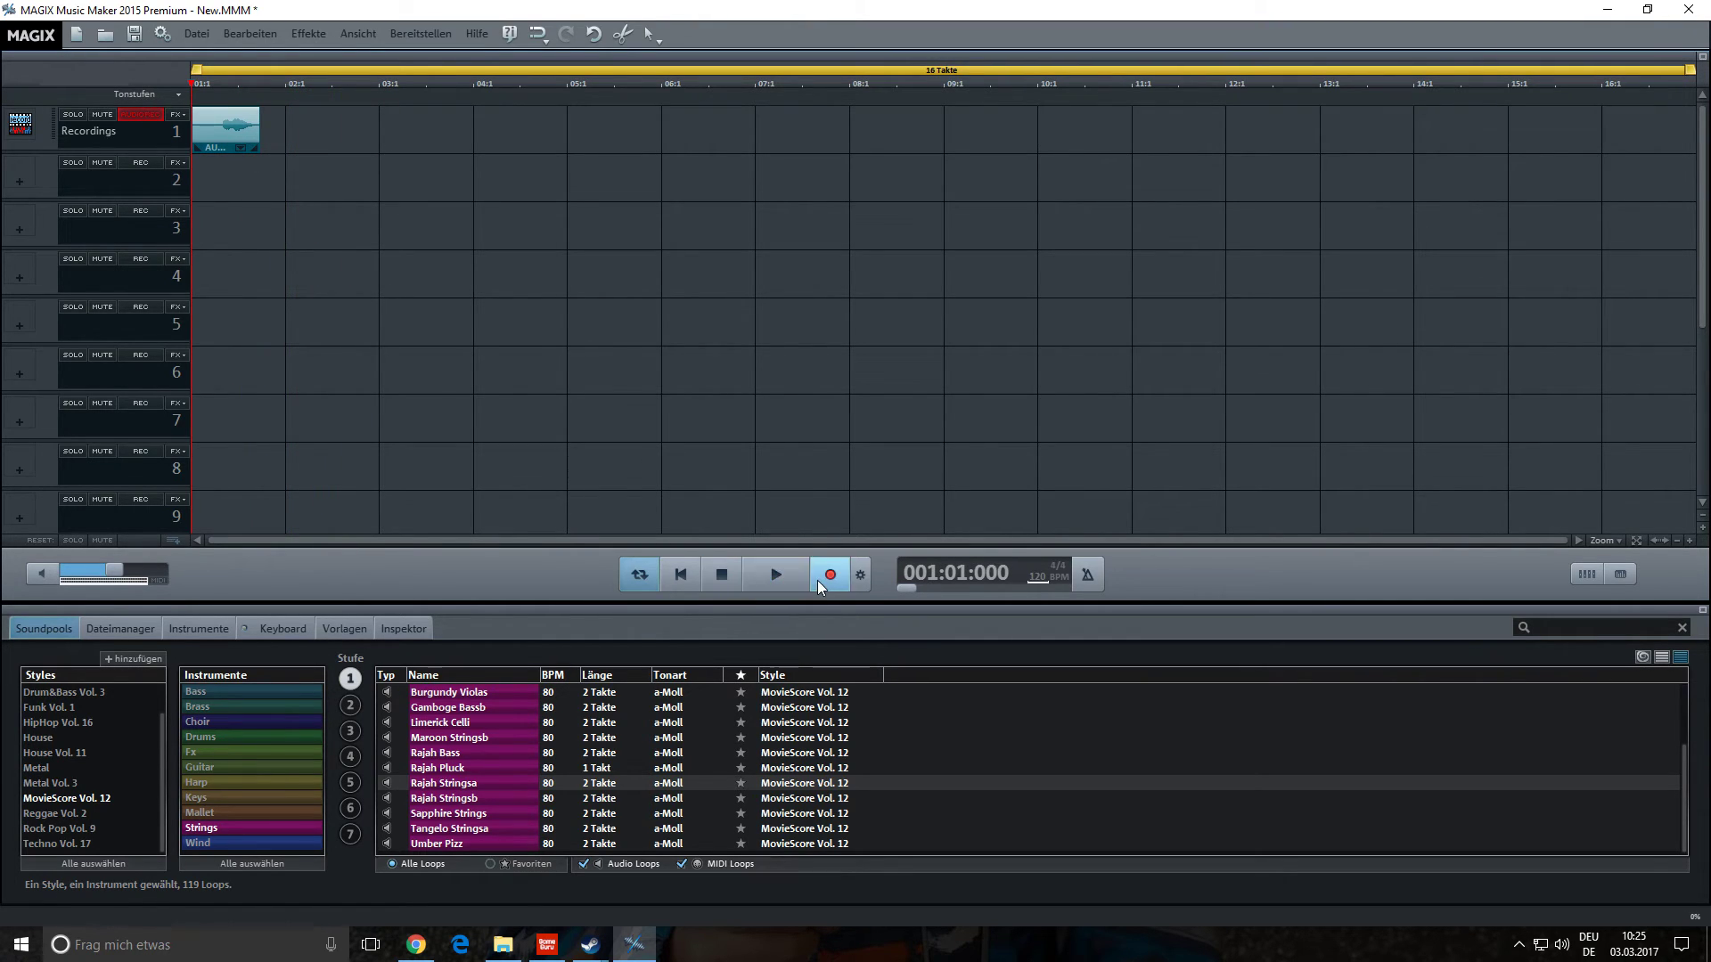
pyautogui.click(772, 577)
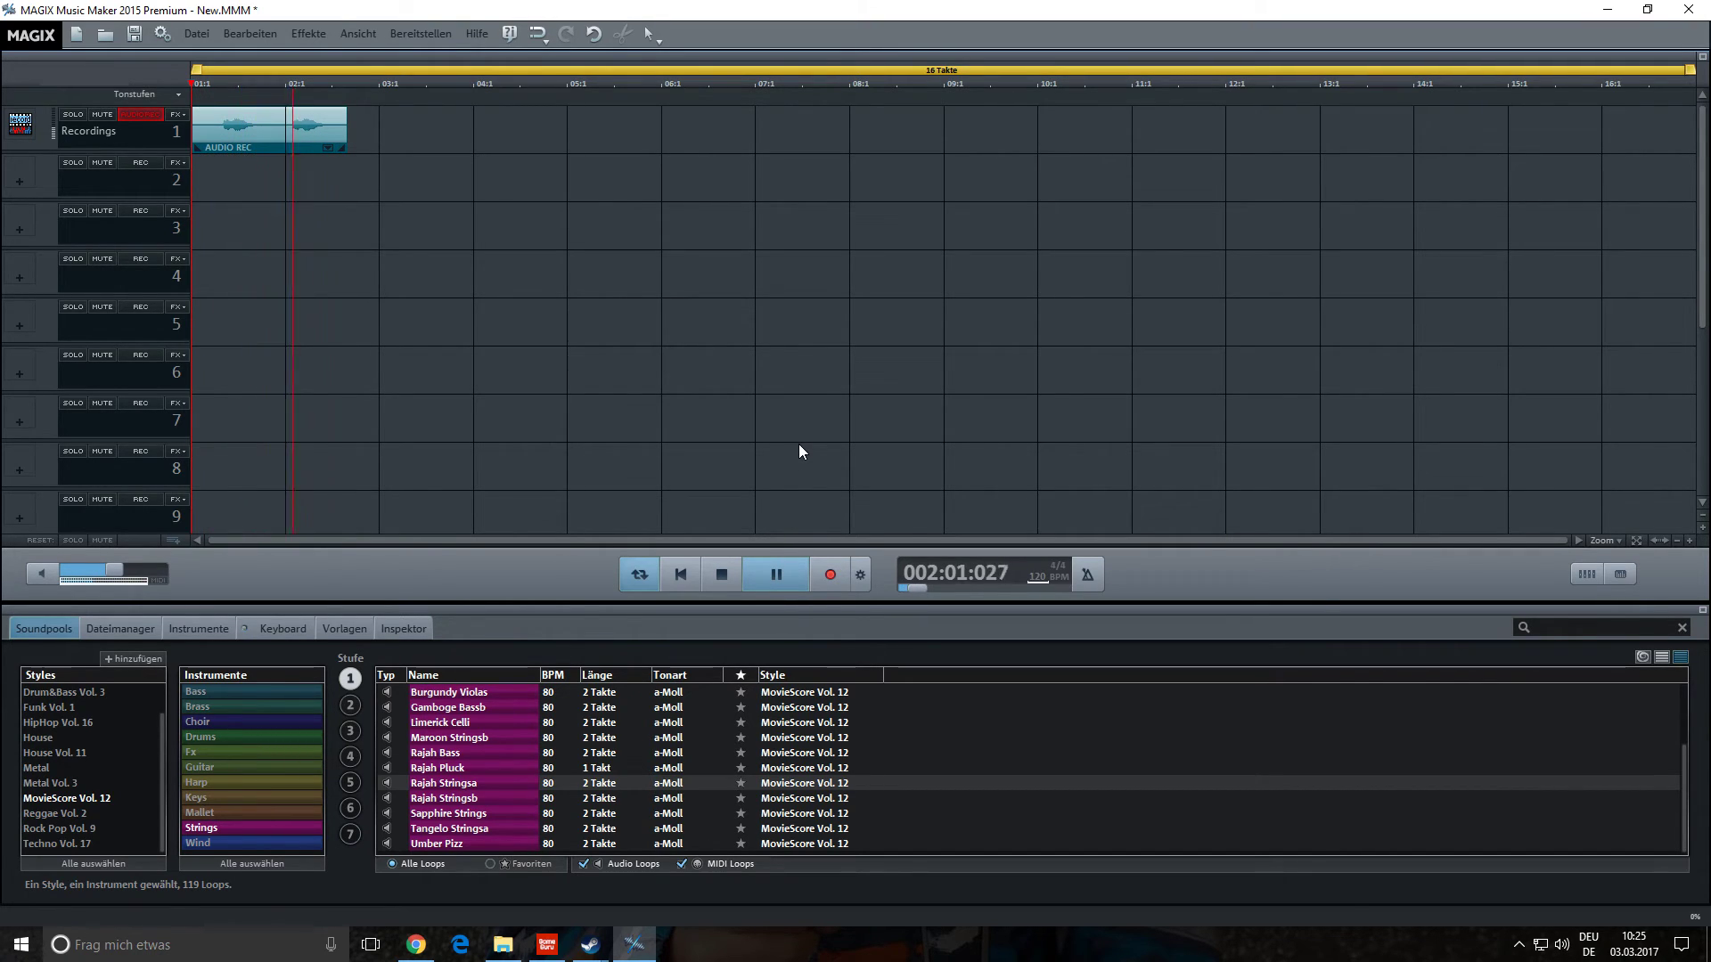
pyautogui.click(722, 575)
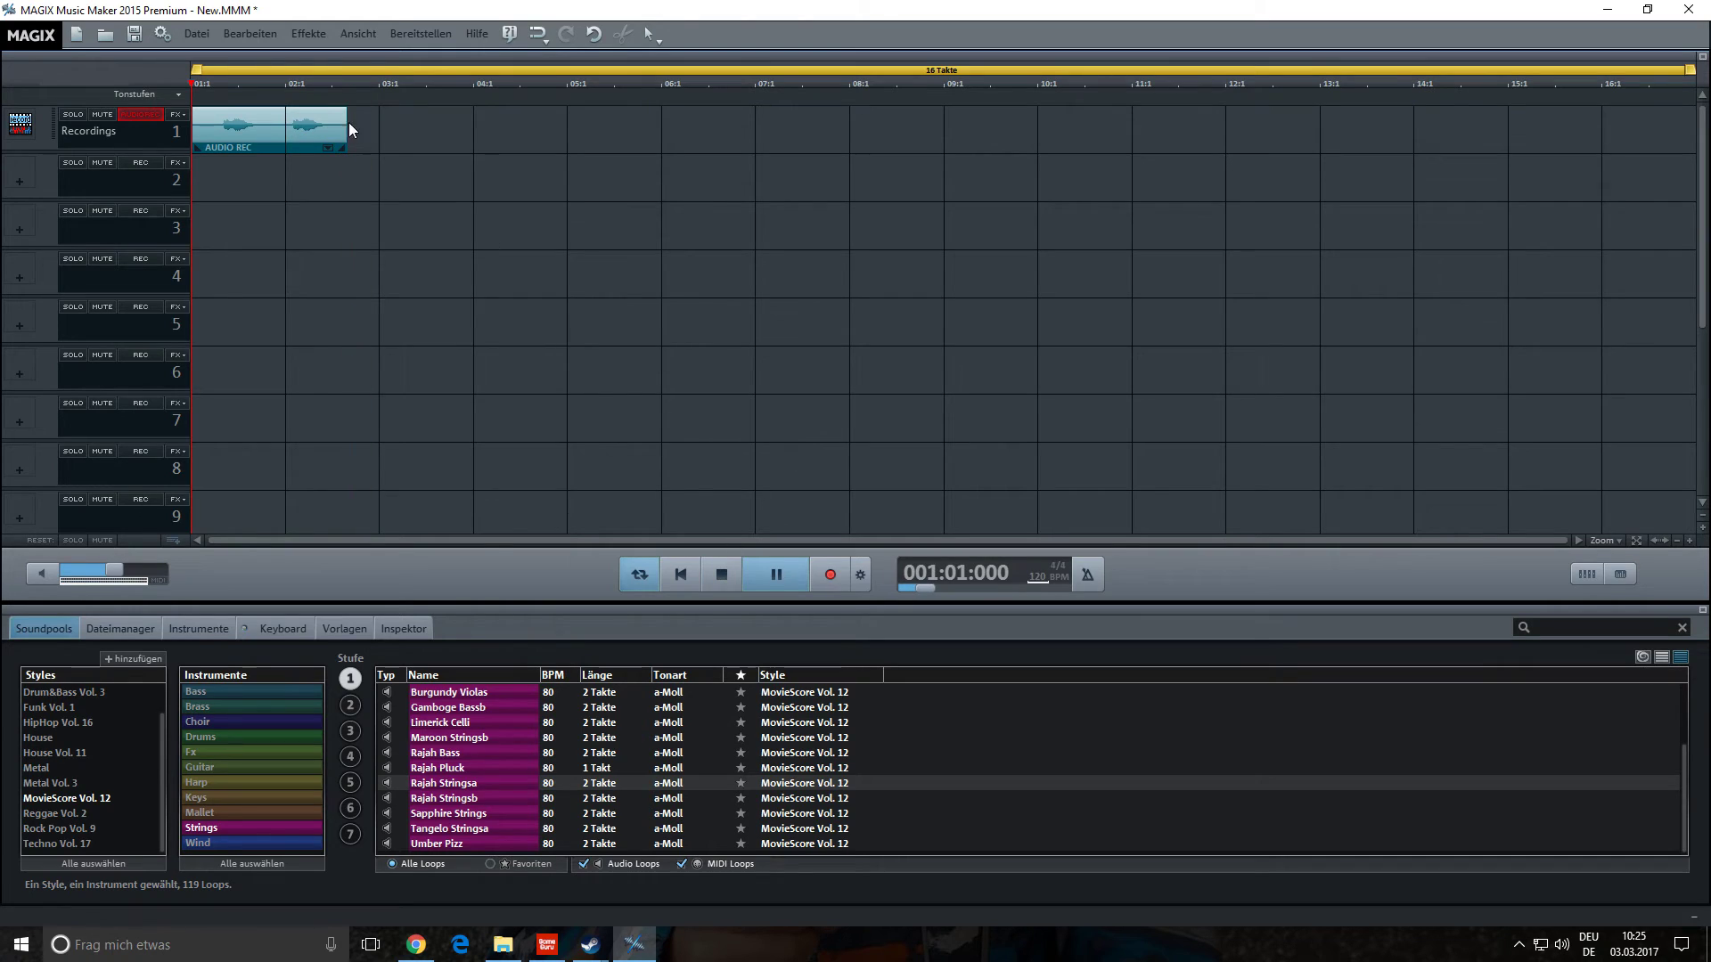
# - Replace the take on track 1 with a new audio recording
pyautogui.click(289, 146)
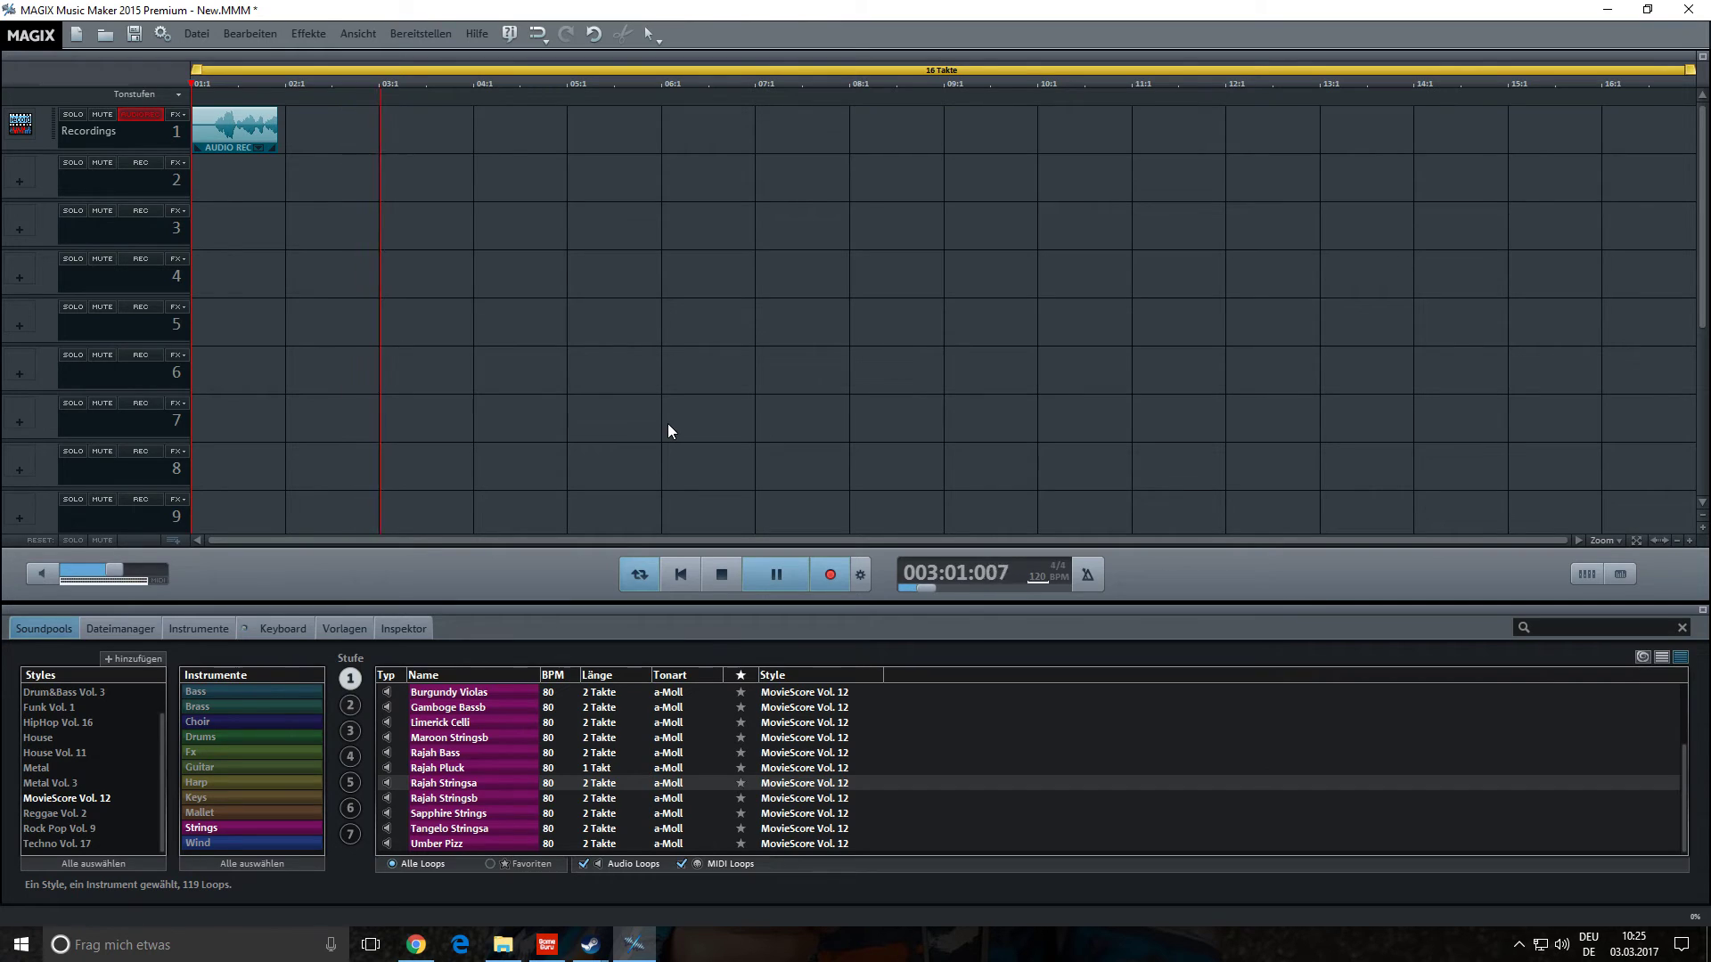
pyautogui.click(723, 580)
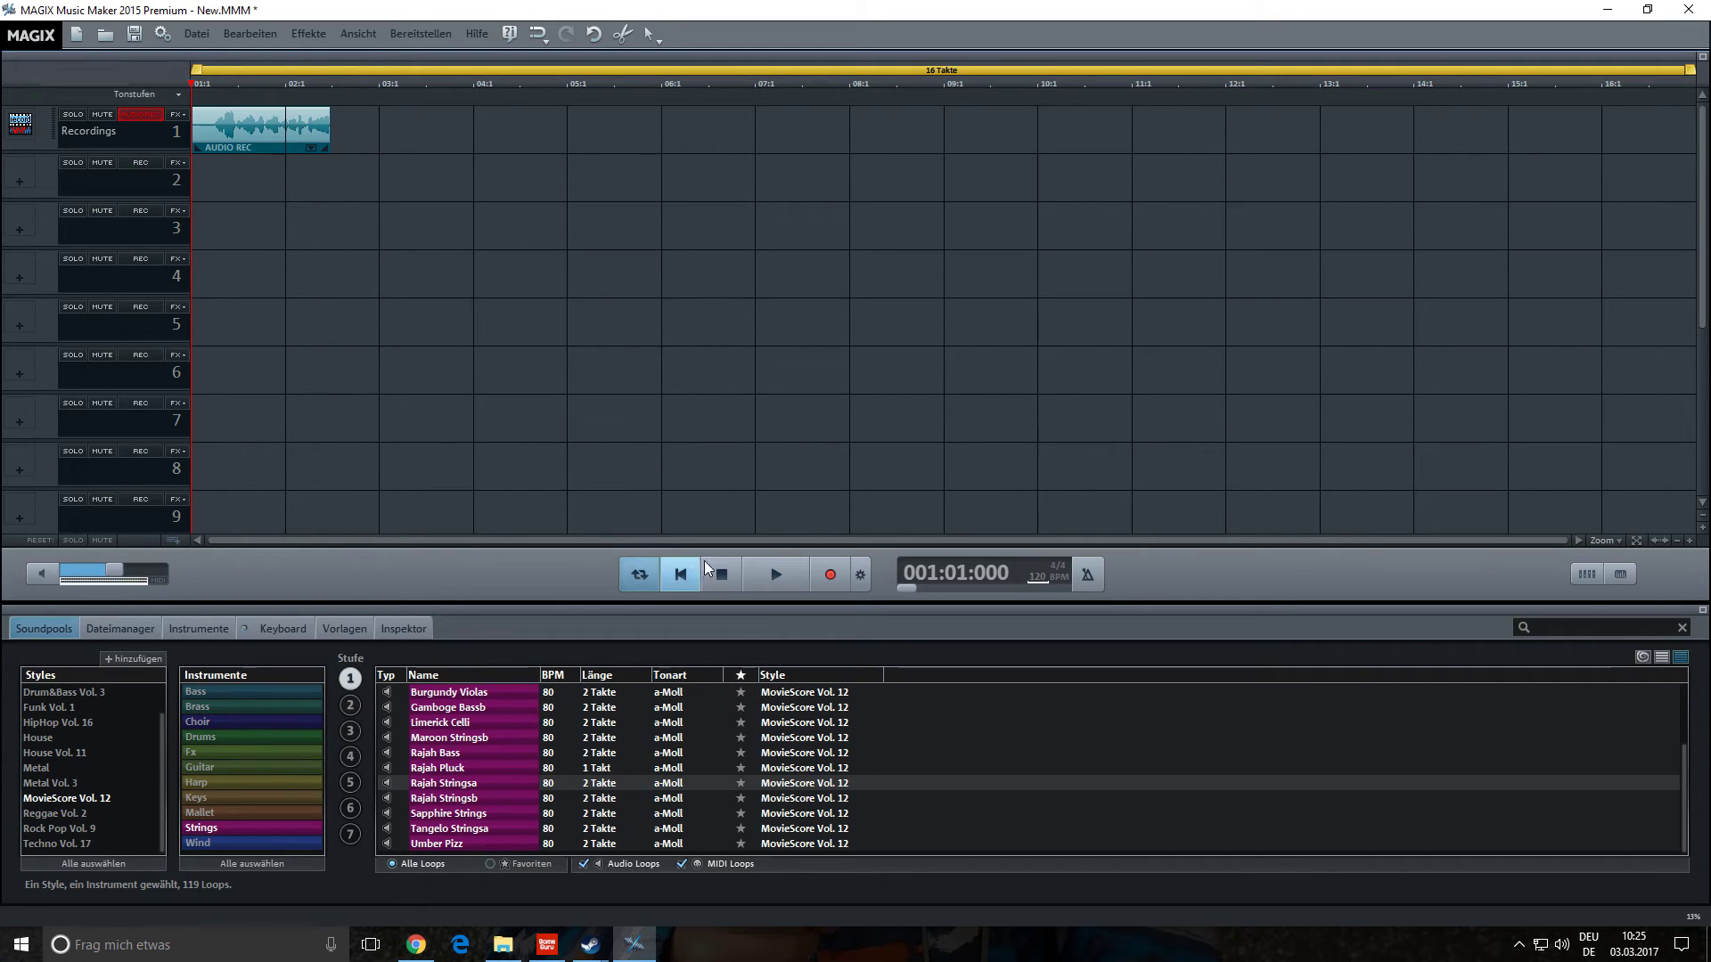
# - Add the Hall & Echo audio effect to the recording on track 1 and play it back
pyautogui.rightClick(271, 142)
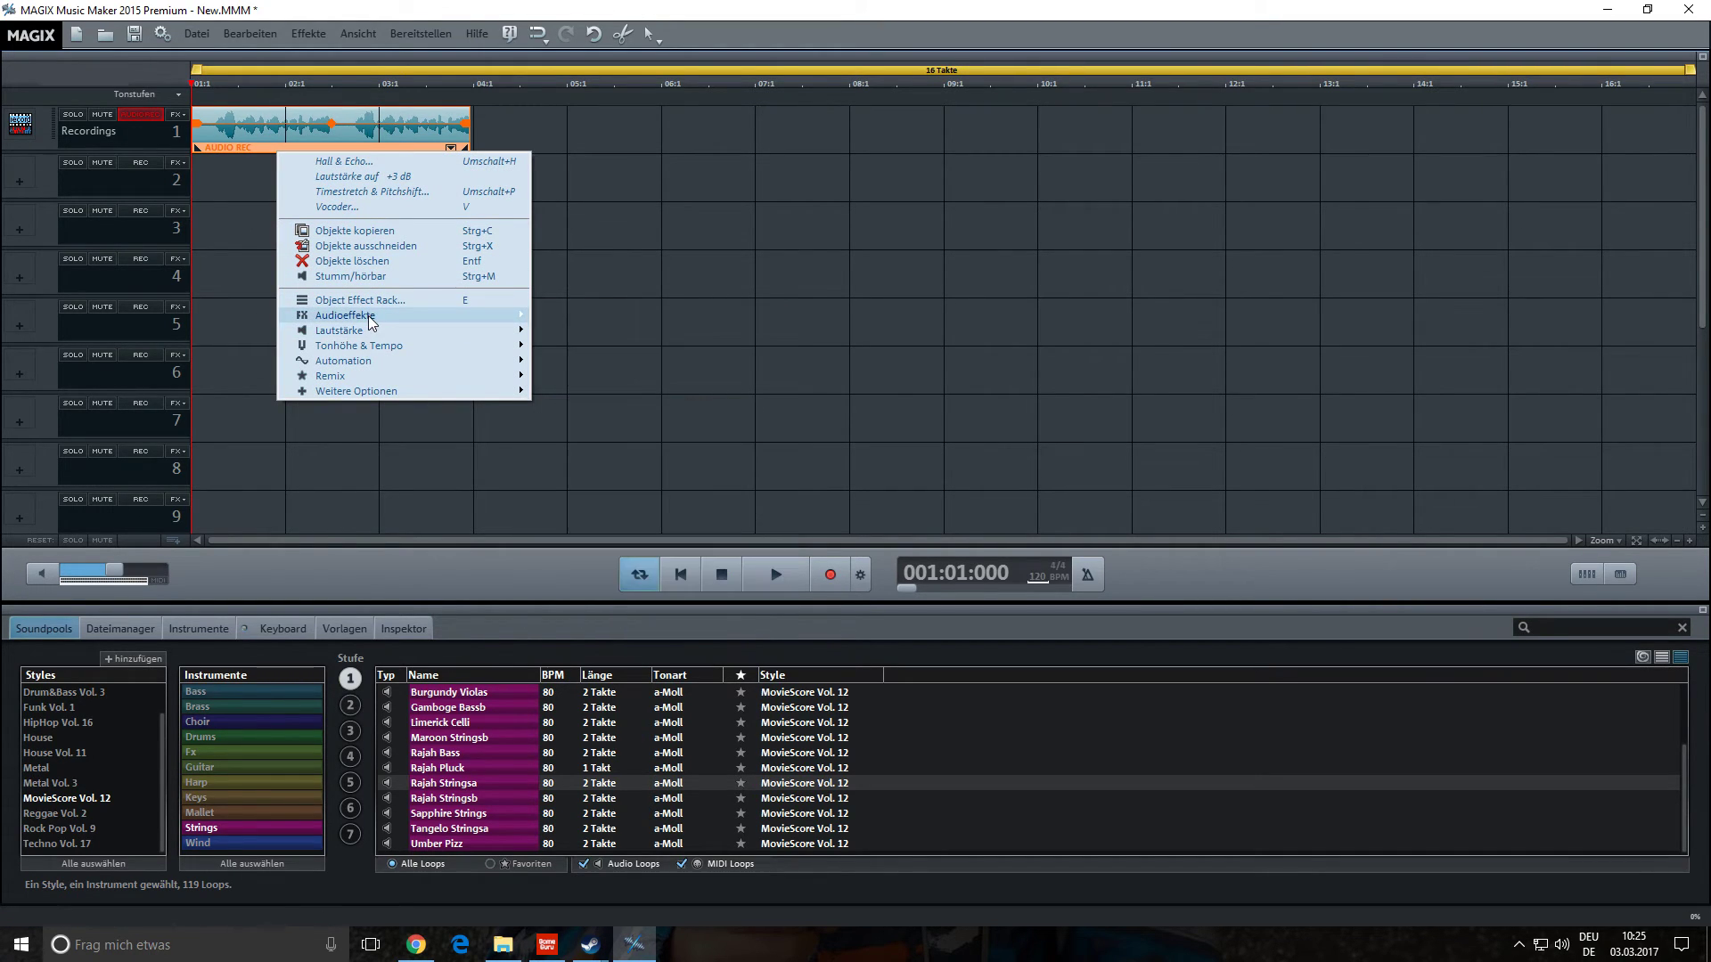
pyautogui.moveTo(372, 322)
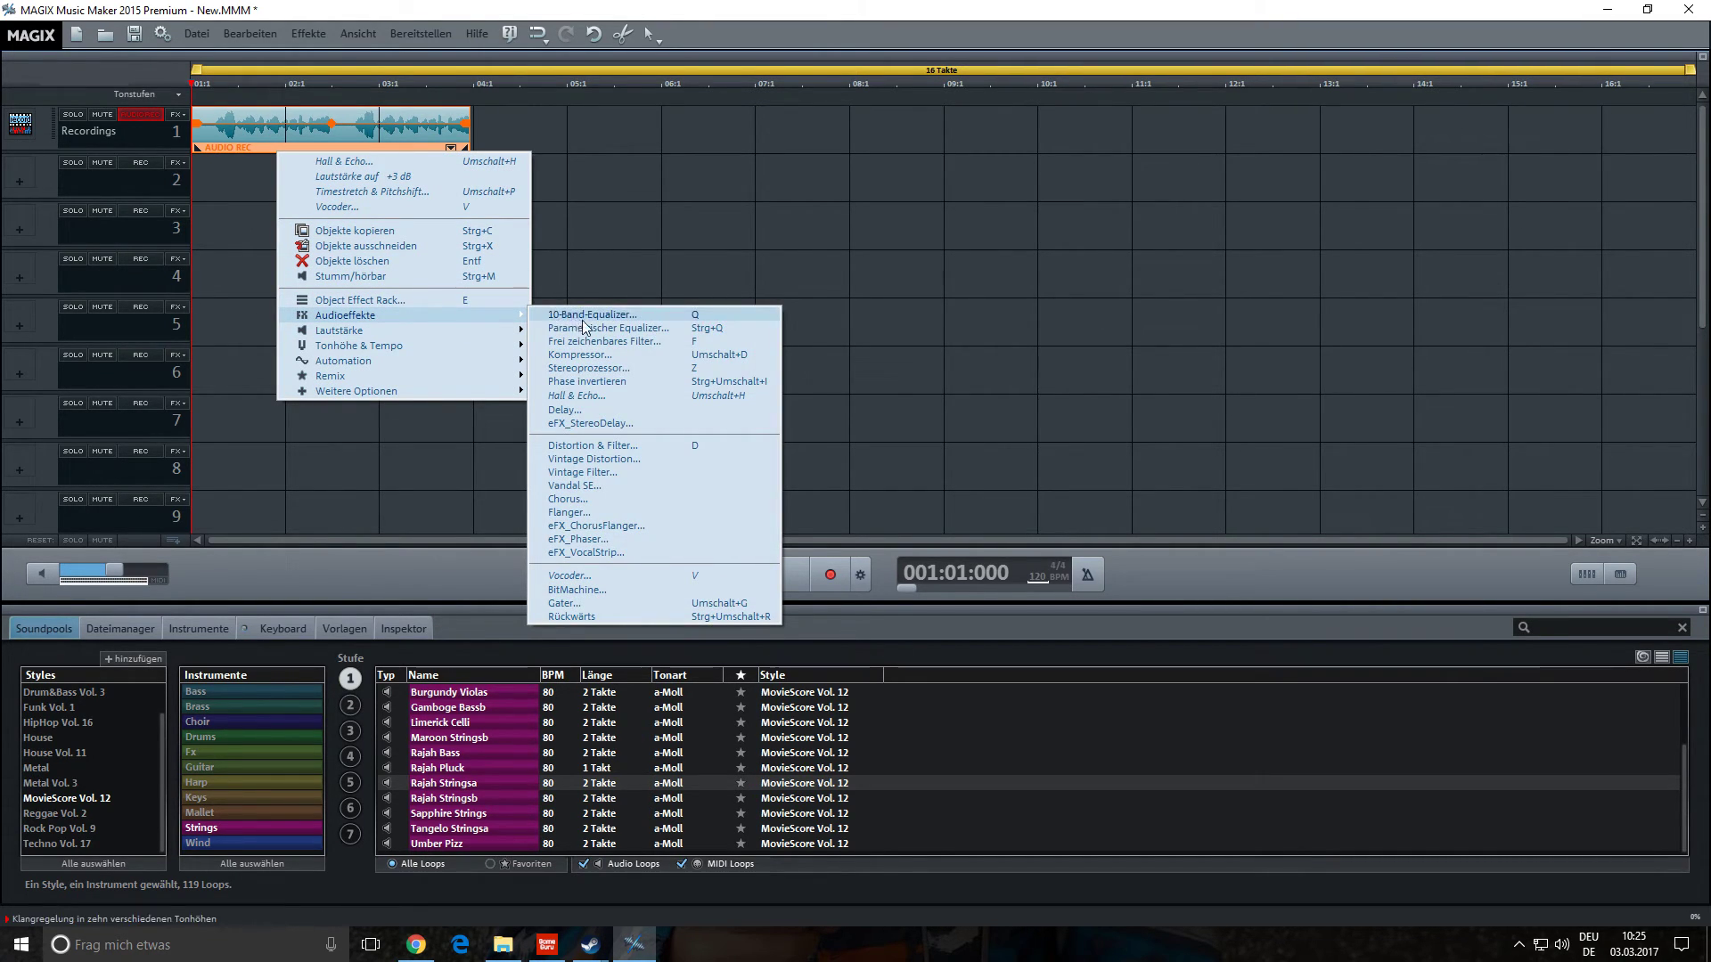
pyautogui.click(617, 401)
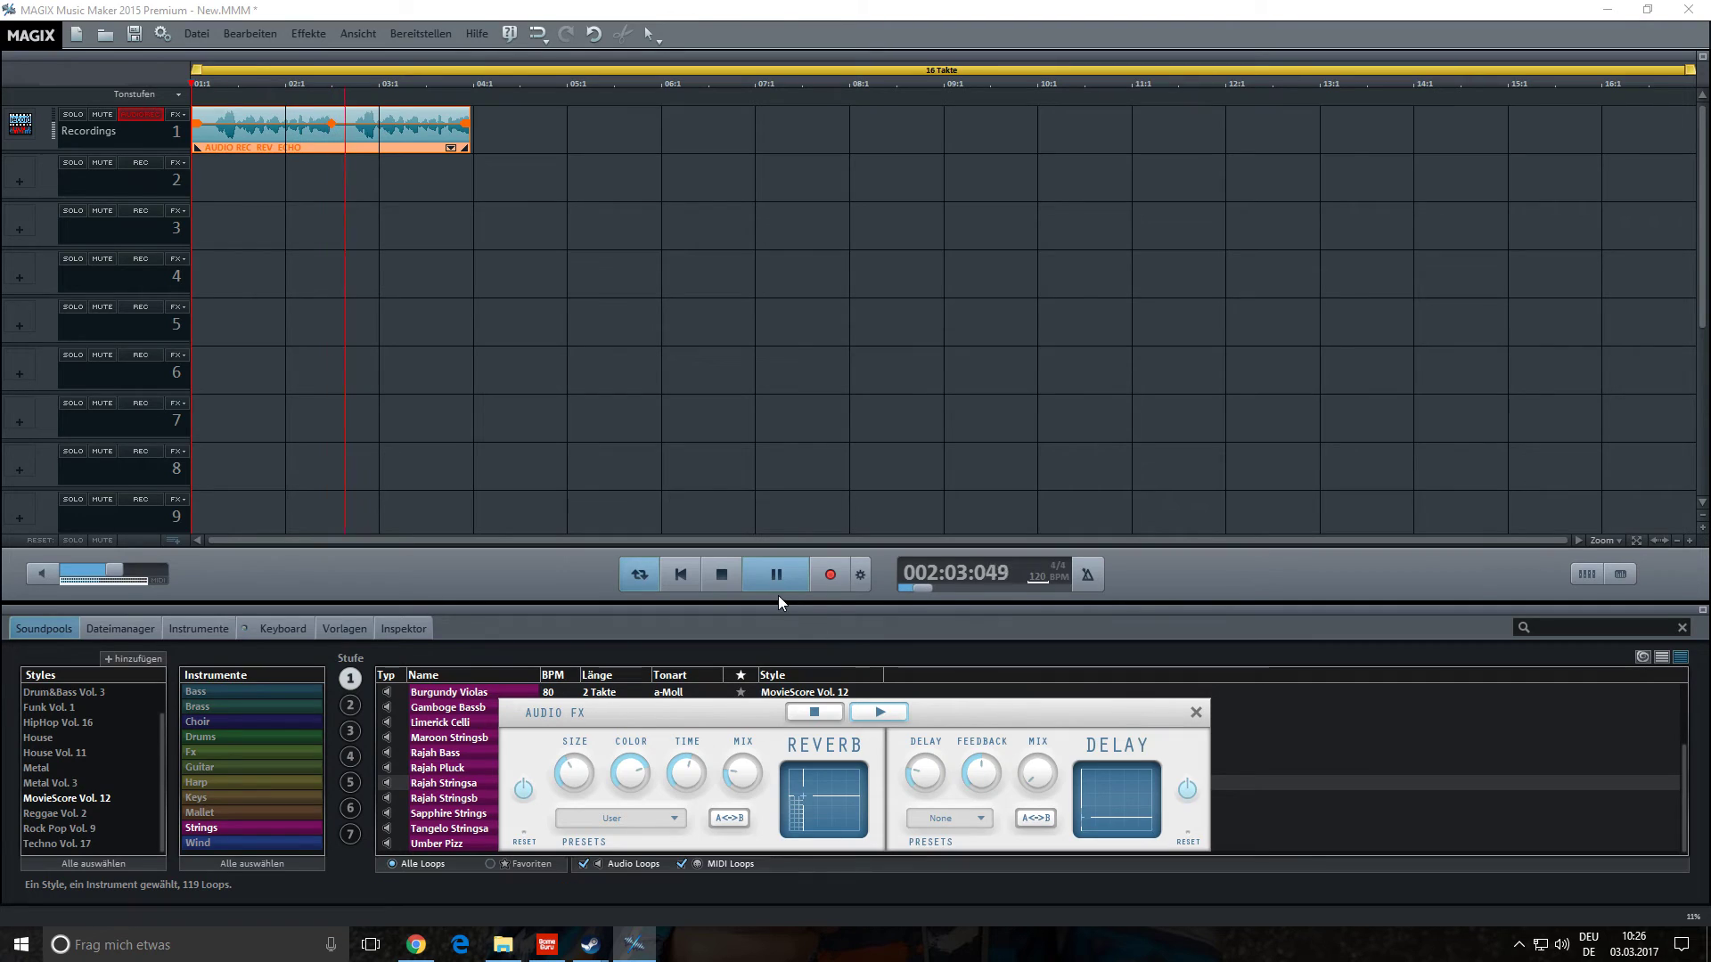
pyautogui.click(720, 575)
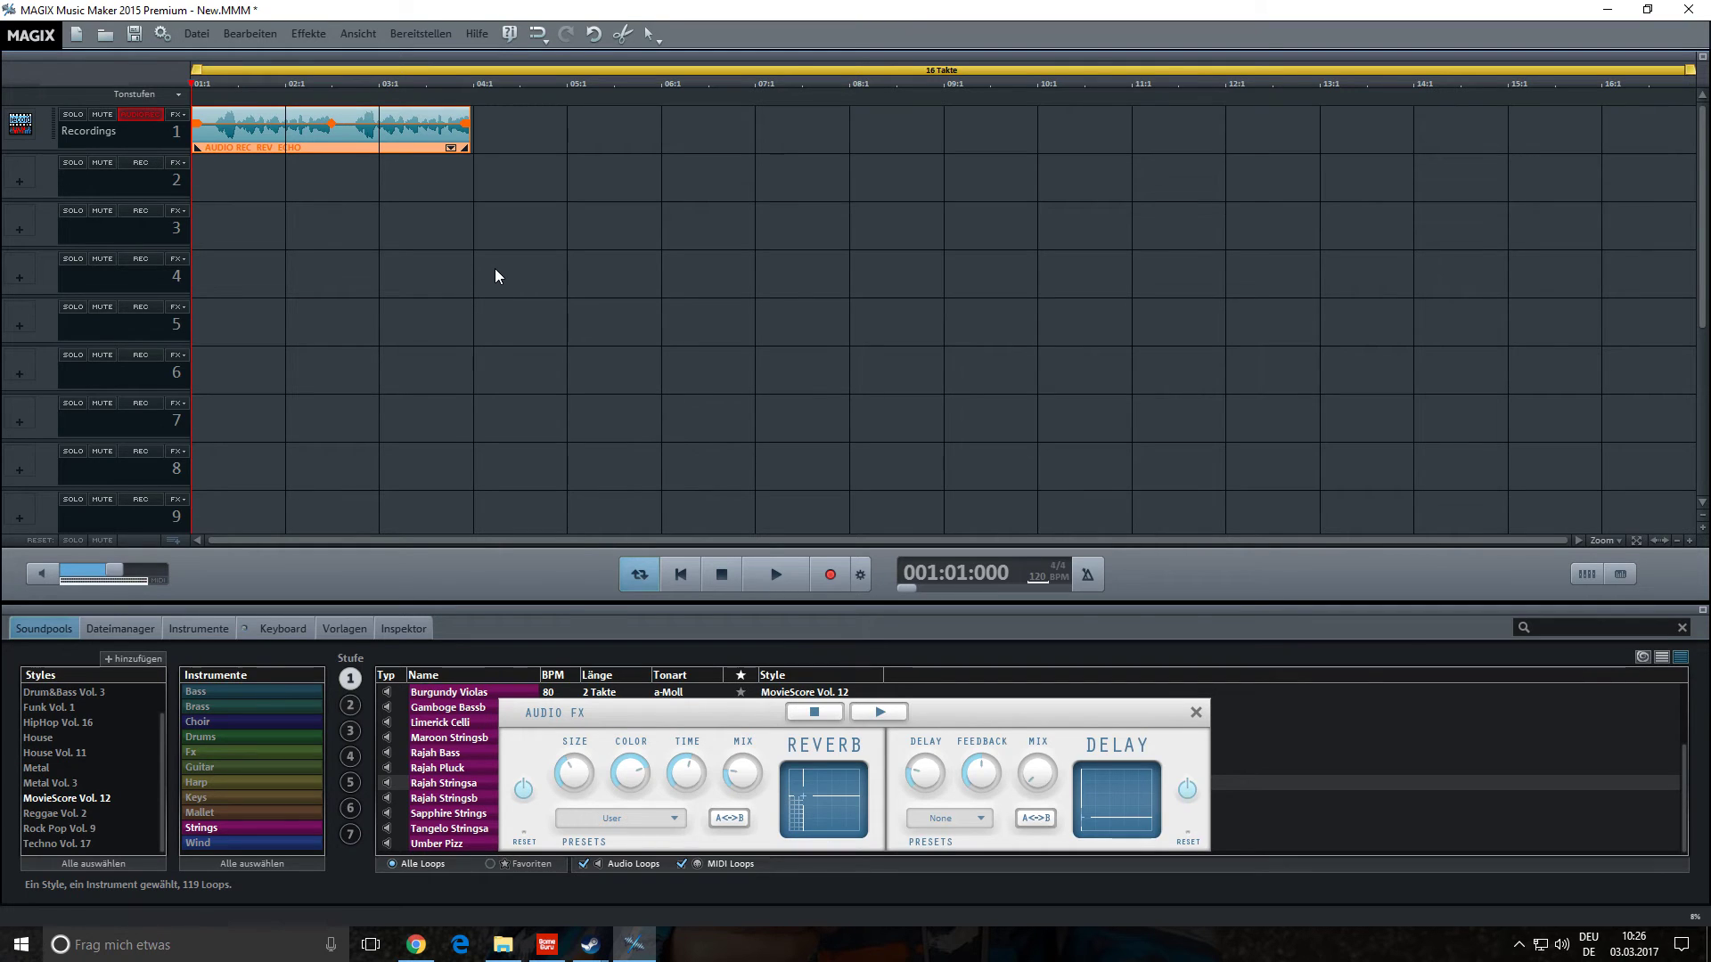
# - Export the recording as a WAV file named LeicheSchlüssel to the eigene Sounds folder, then close the playback and Audio FX windows
pyautogui.click(198, 38)
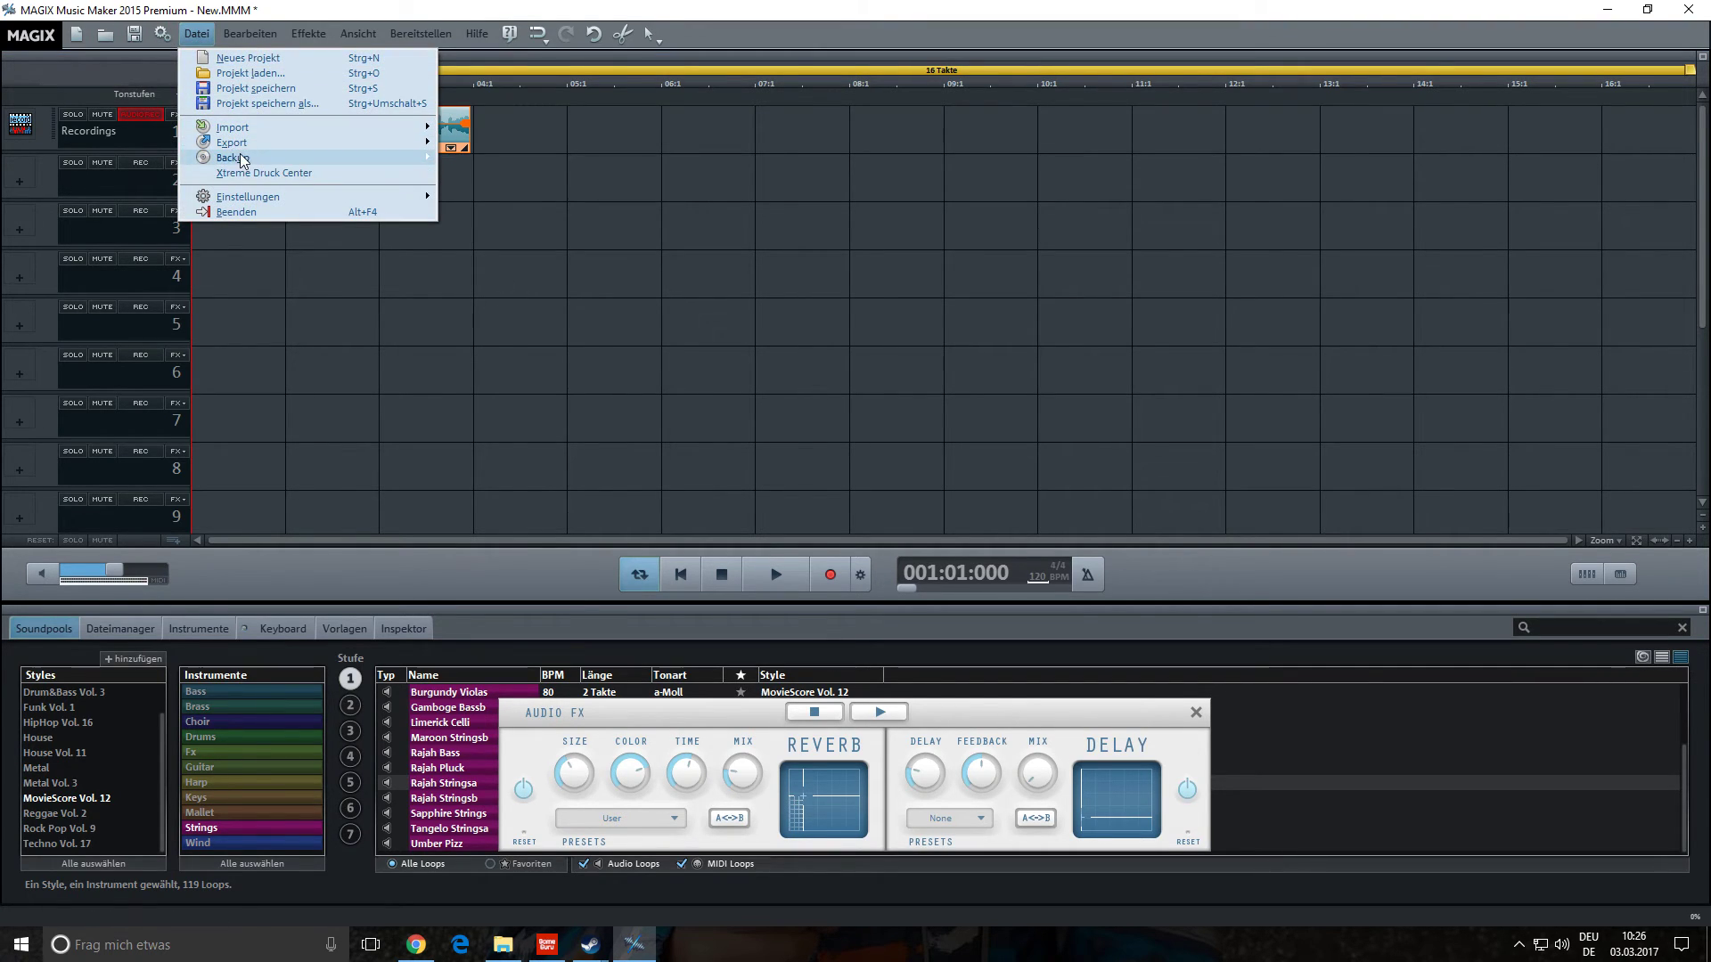
pyautogui.moveTo(234, 142)
pyautogui.click(504, 186)
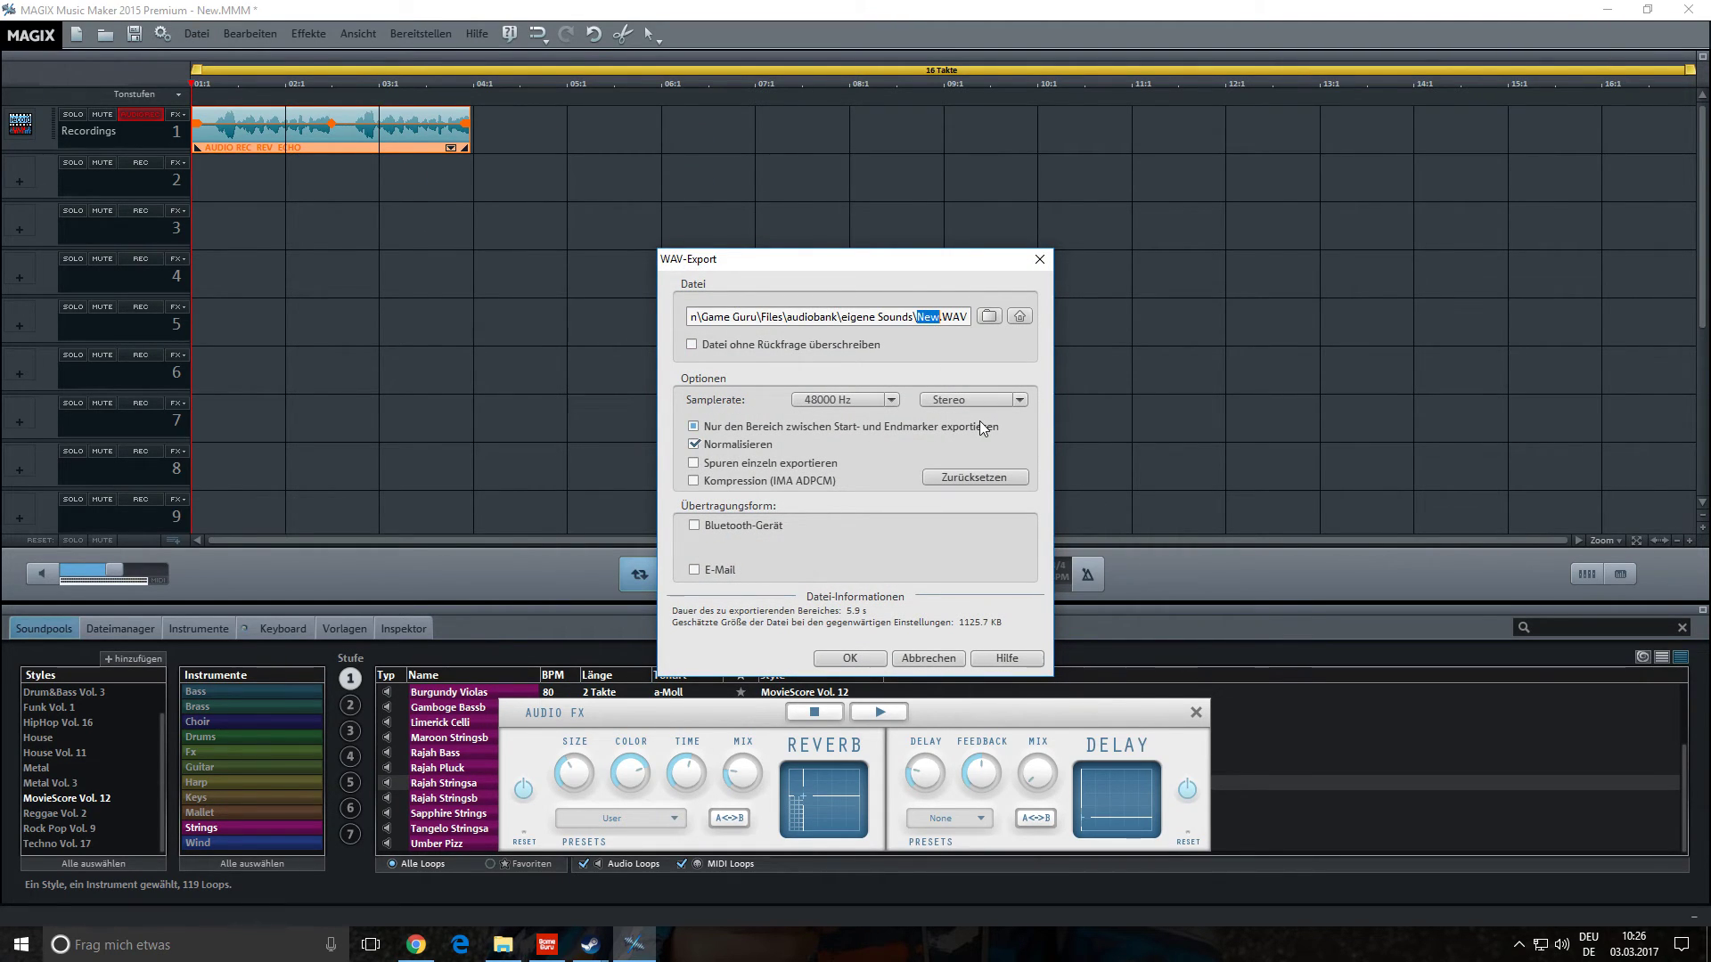
pyautogui.write('LeicheSchlüssel')
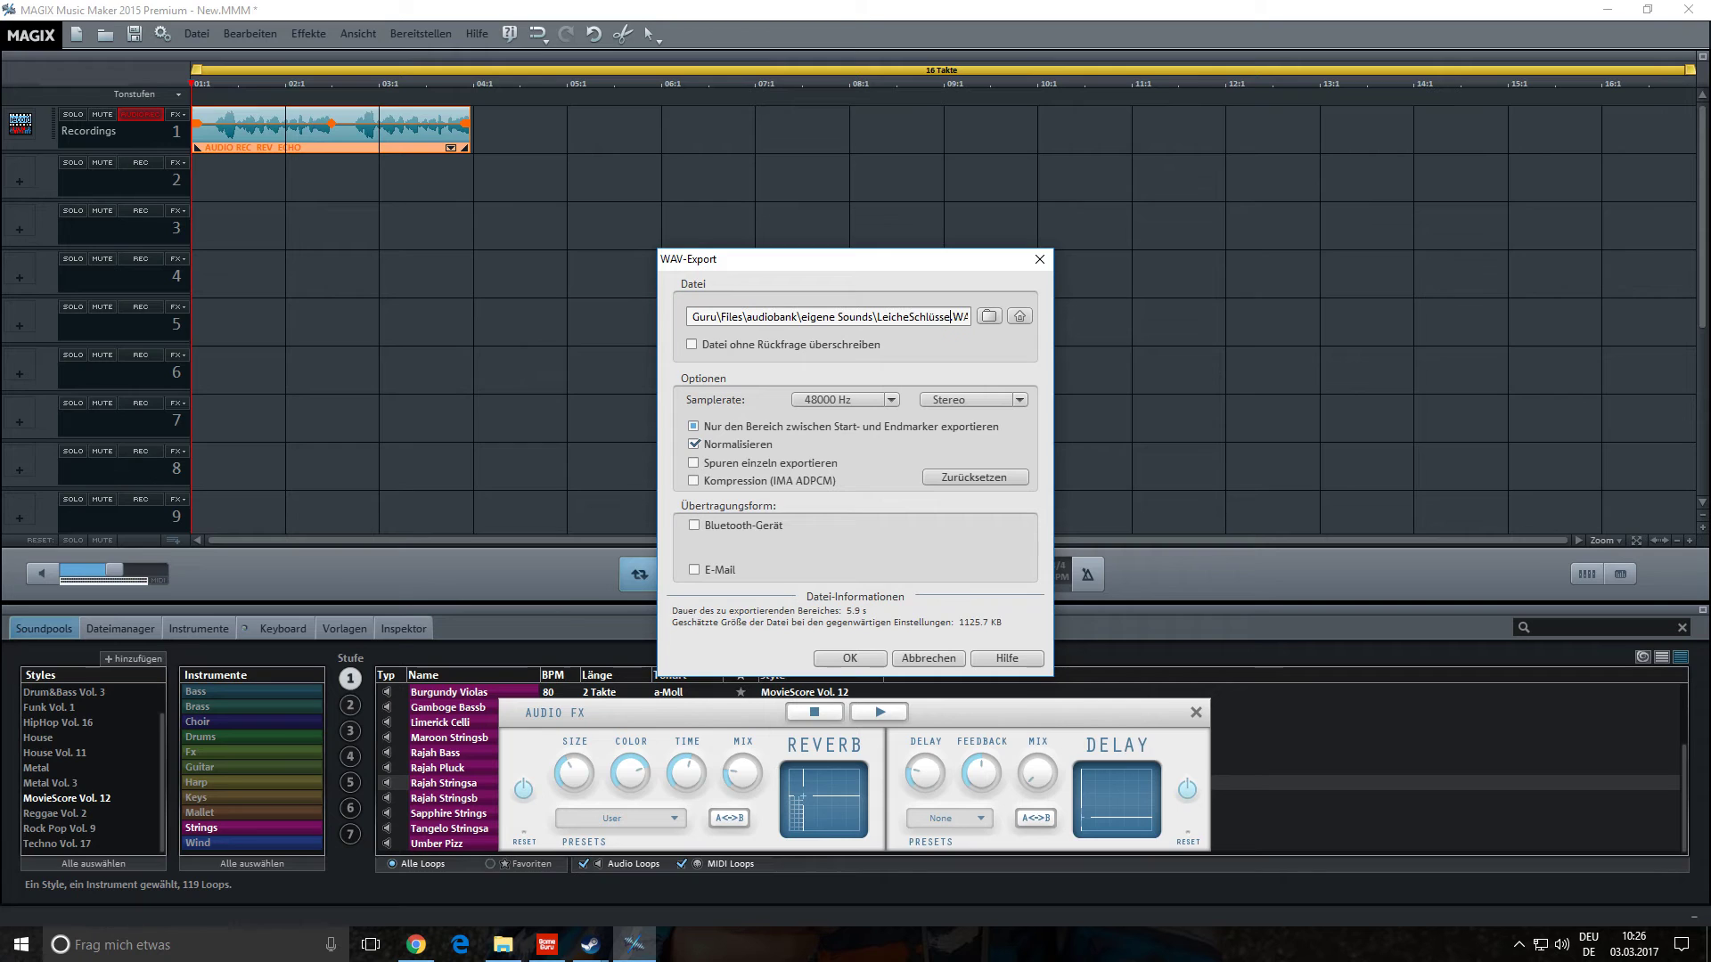
pyautogui.click(842, 659)
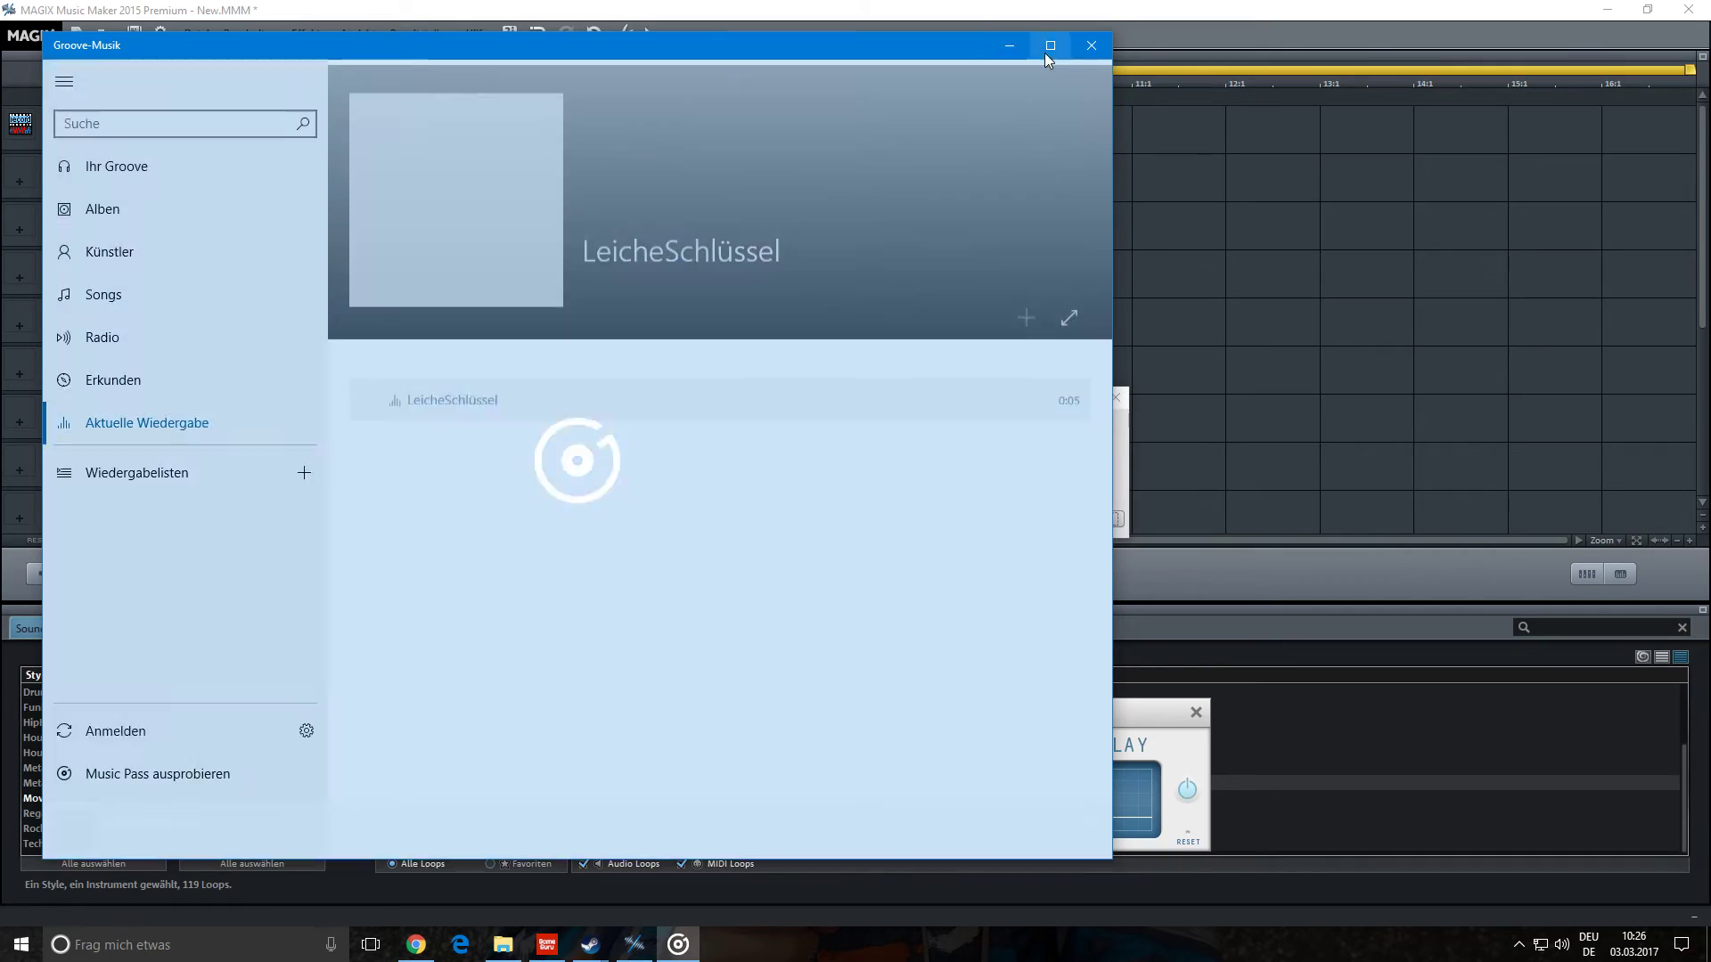
pyautogui.click(1086, 45)
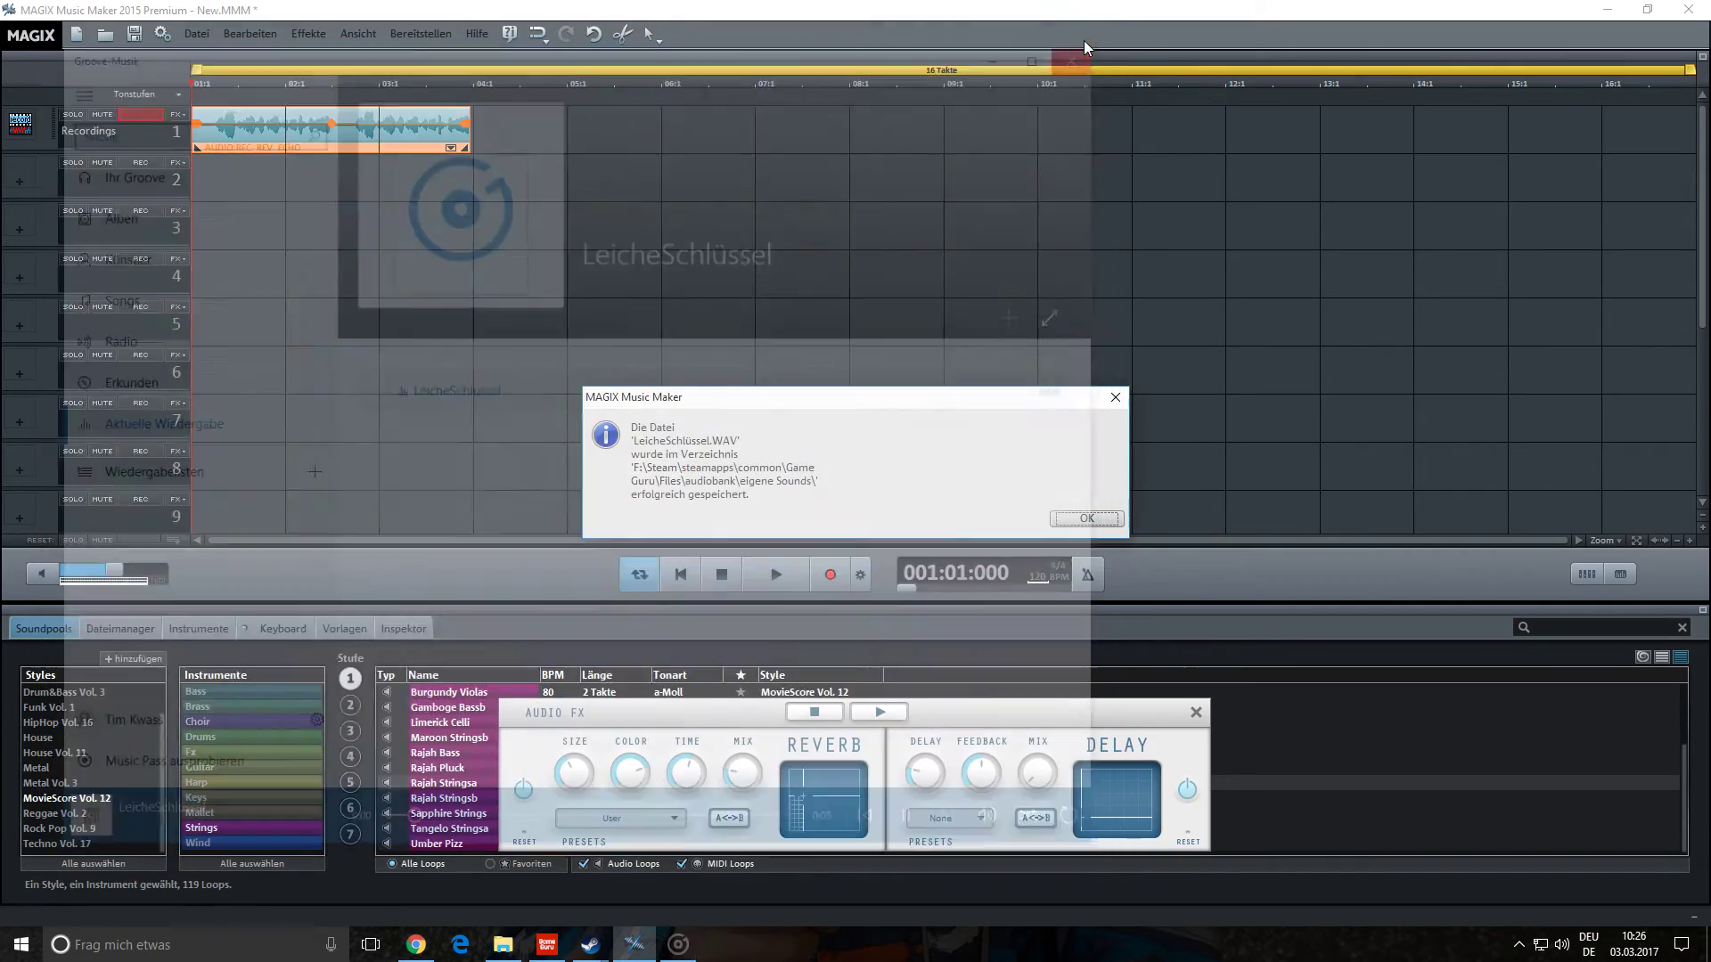
pyautogui.click(1086, 520)
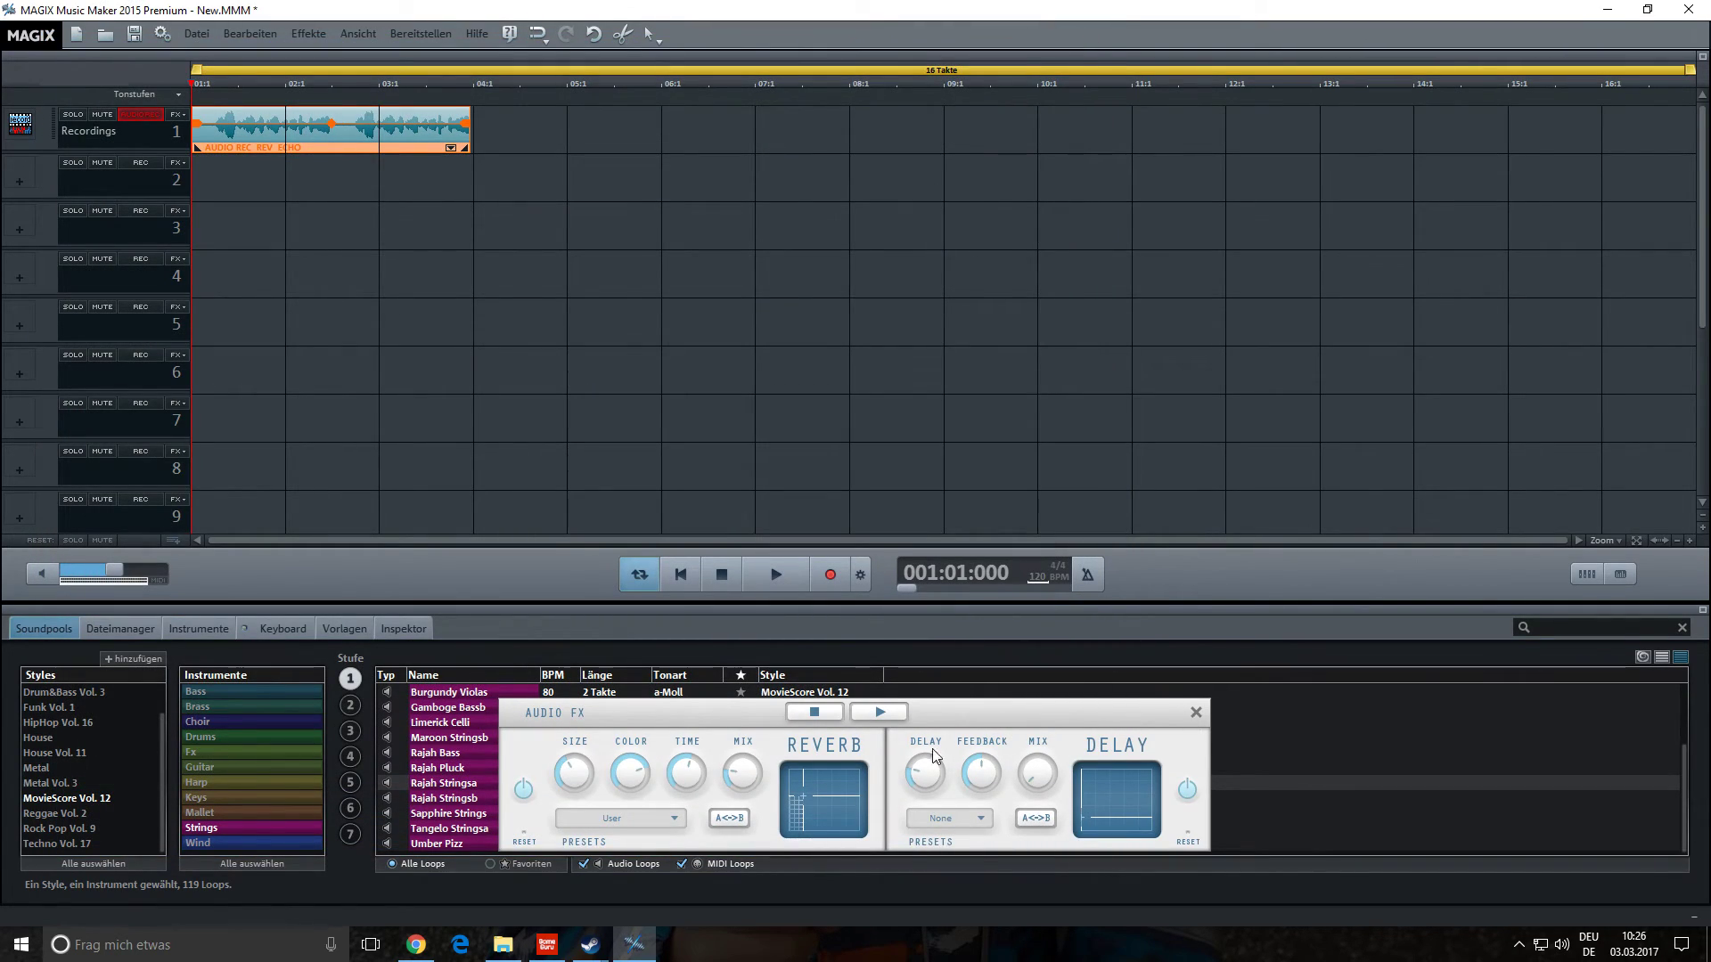
pyautogui.click(1195, 712)
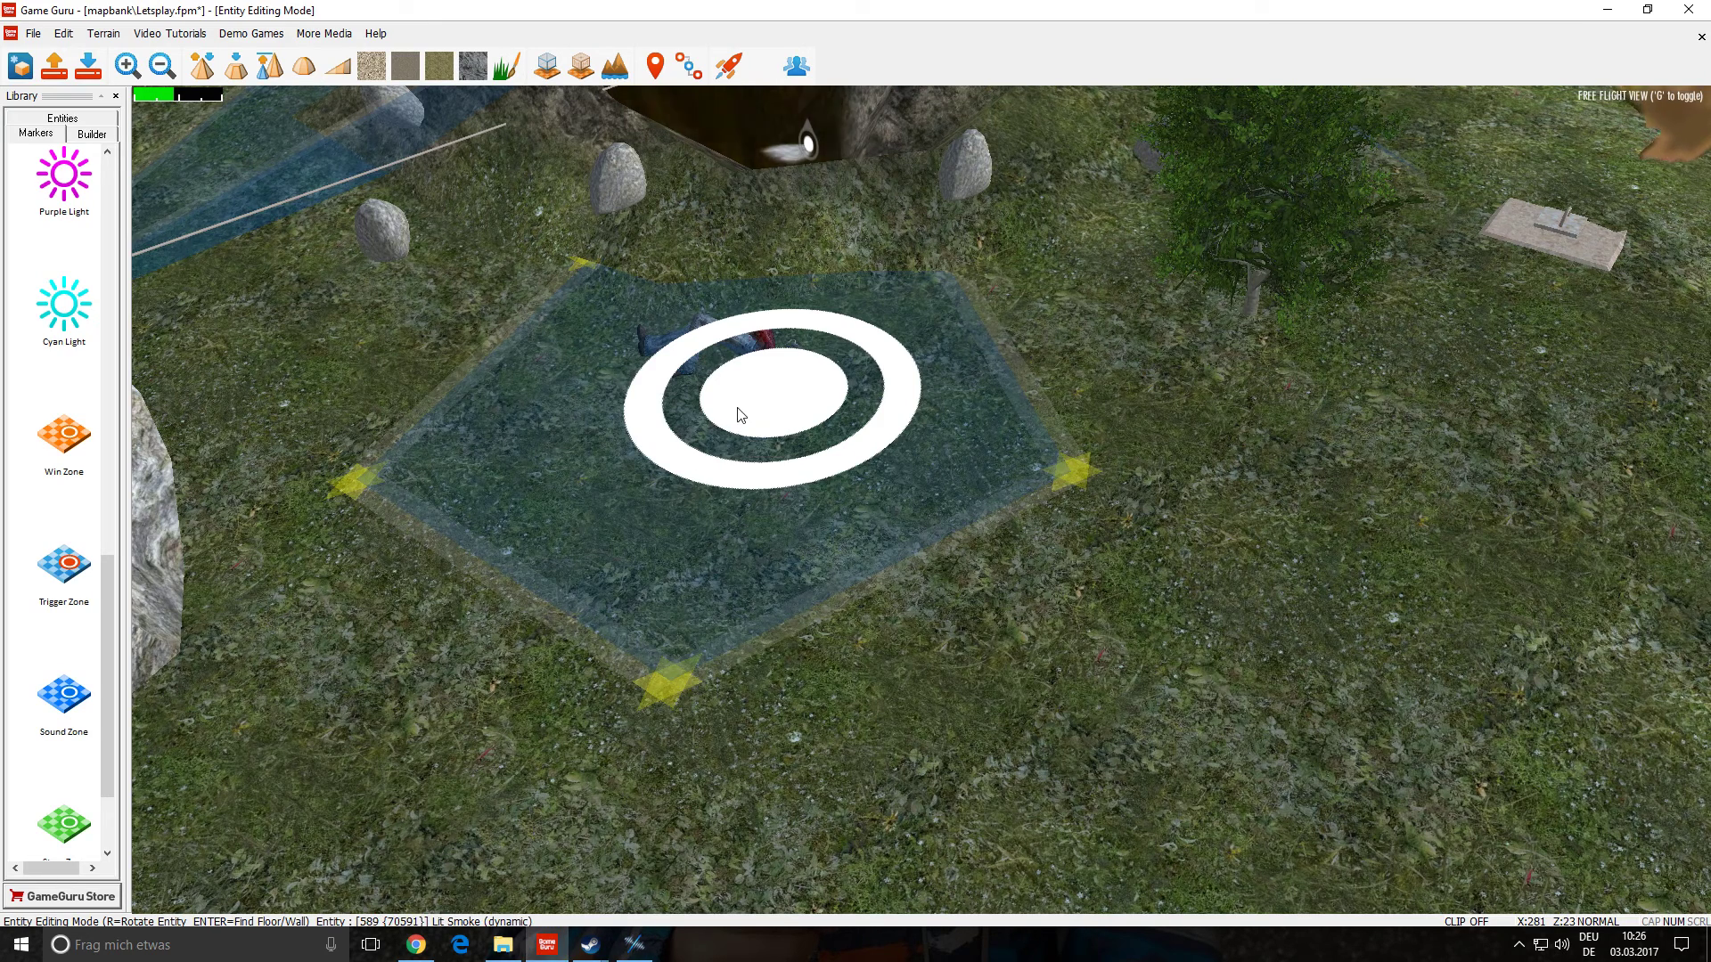
# - Switch to GameGuru and set Sound0 of the sound zone around the zombie legs to LeicheSchlüssel from eigene Sounds
pyautogui.rightClick(739, 414)
pyautogui.click(852, 237)
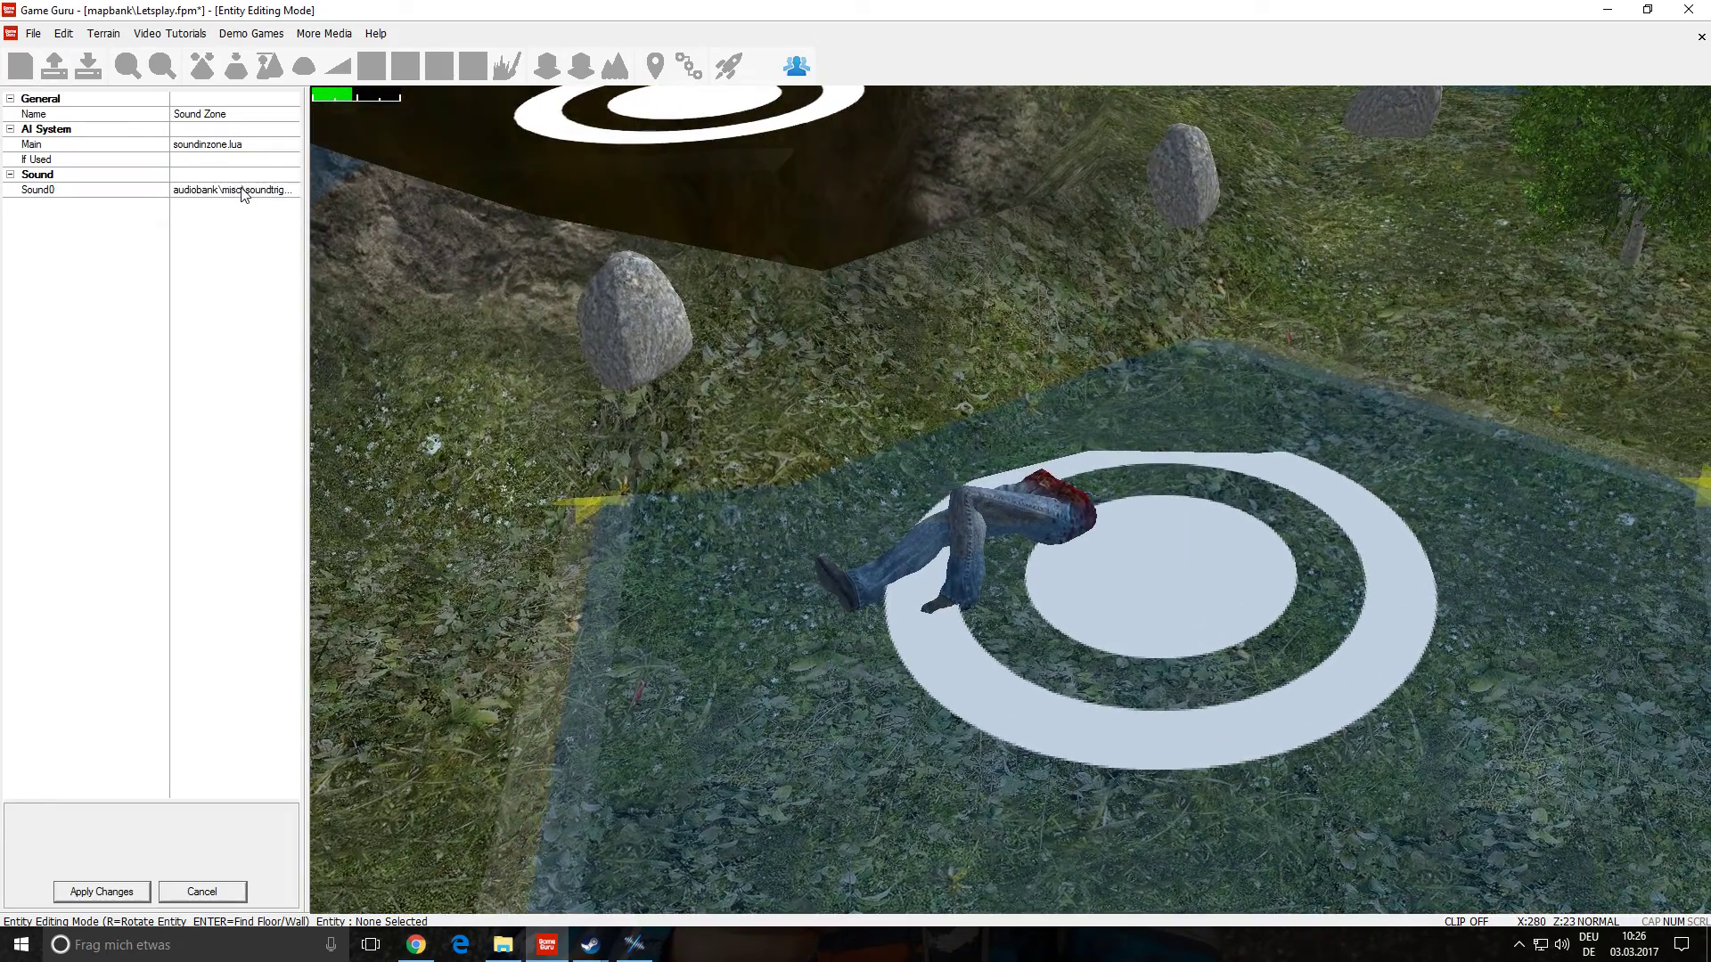
pyautogui.click(238, 190)
pyautogui.click(293, 190)
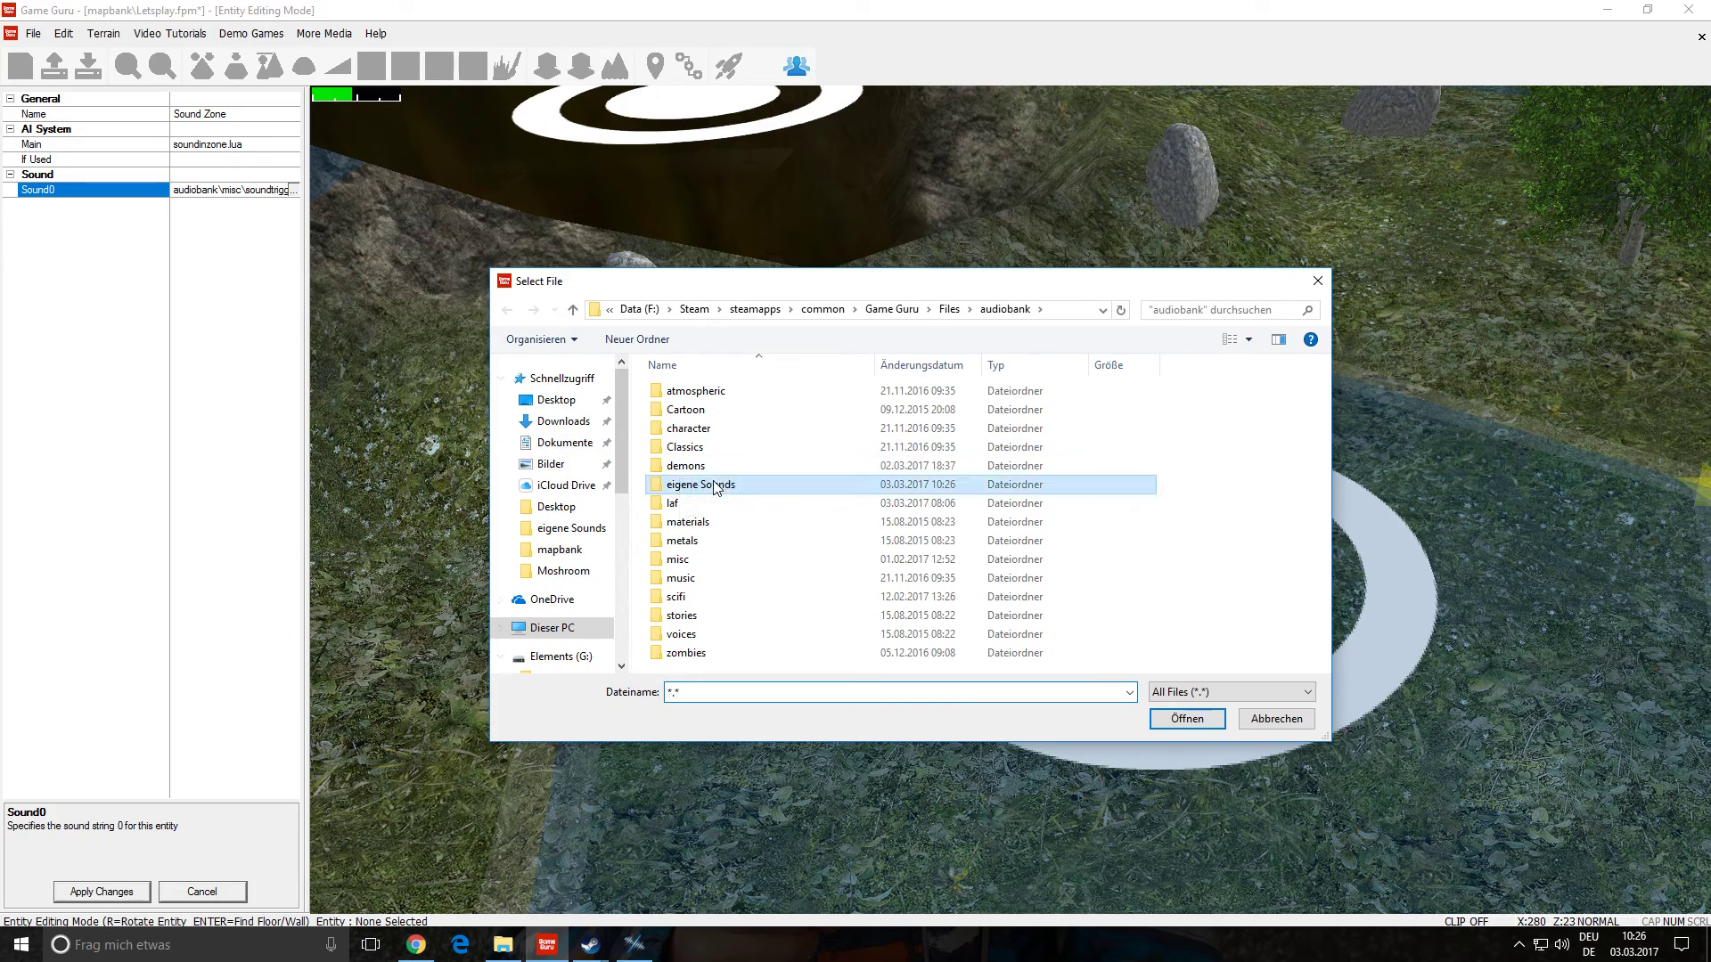
pyautogui.doubleClick(682, 484)
pyautogui.doubleClick(695, 578)
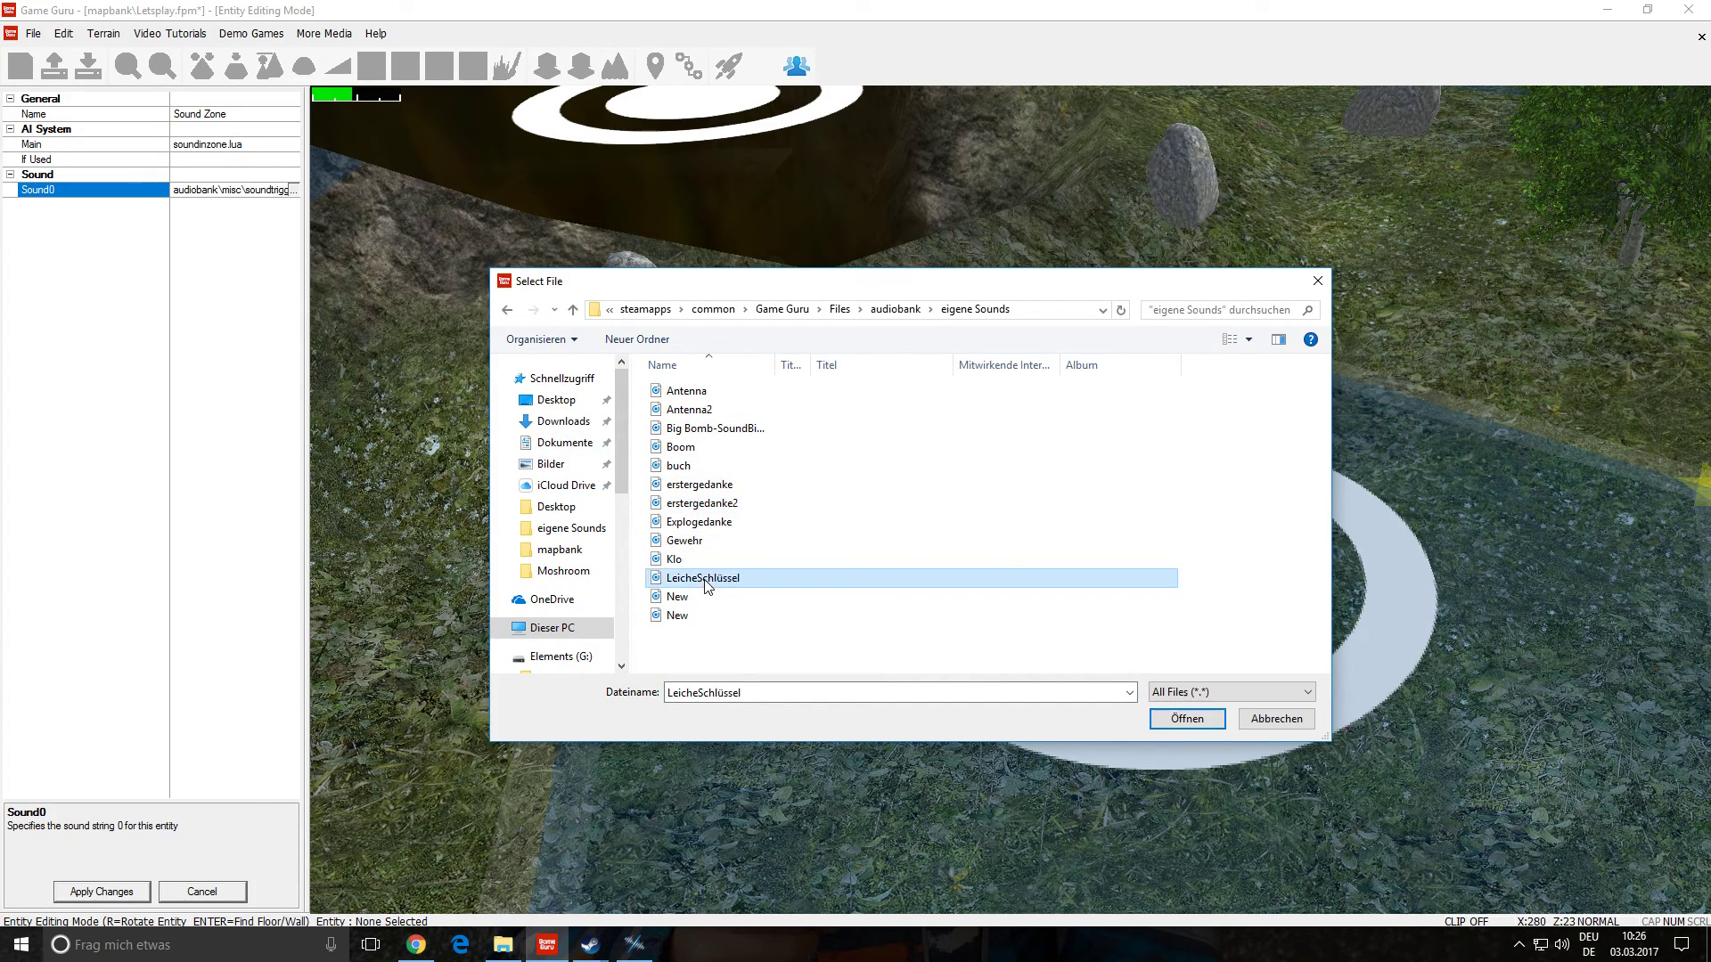
pyautogui.click(101, 891)
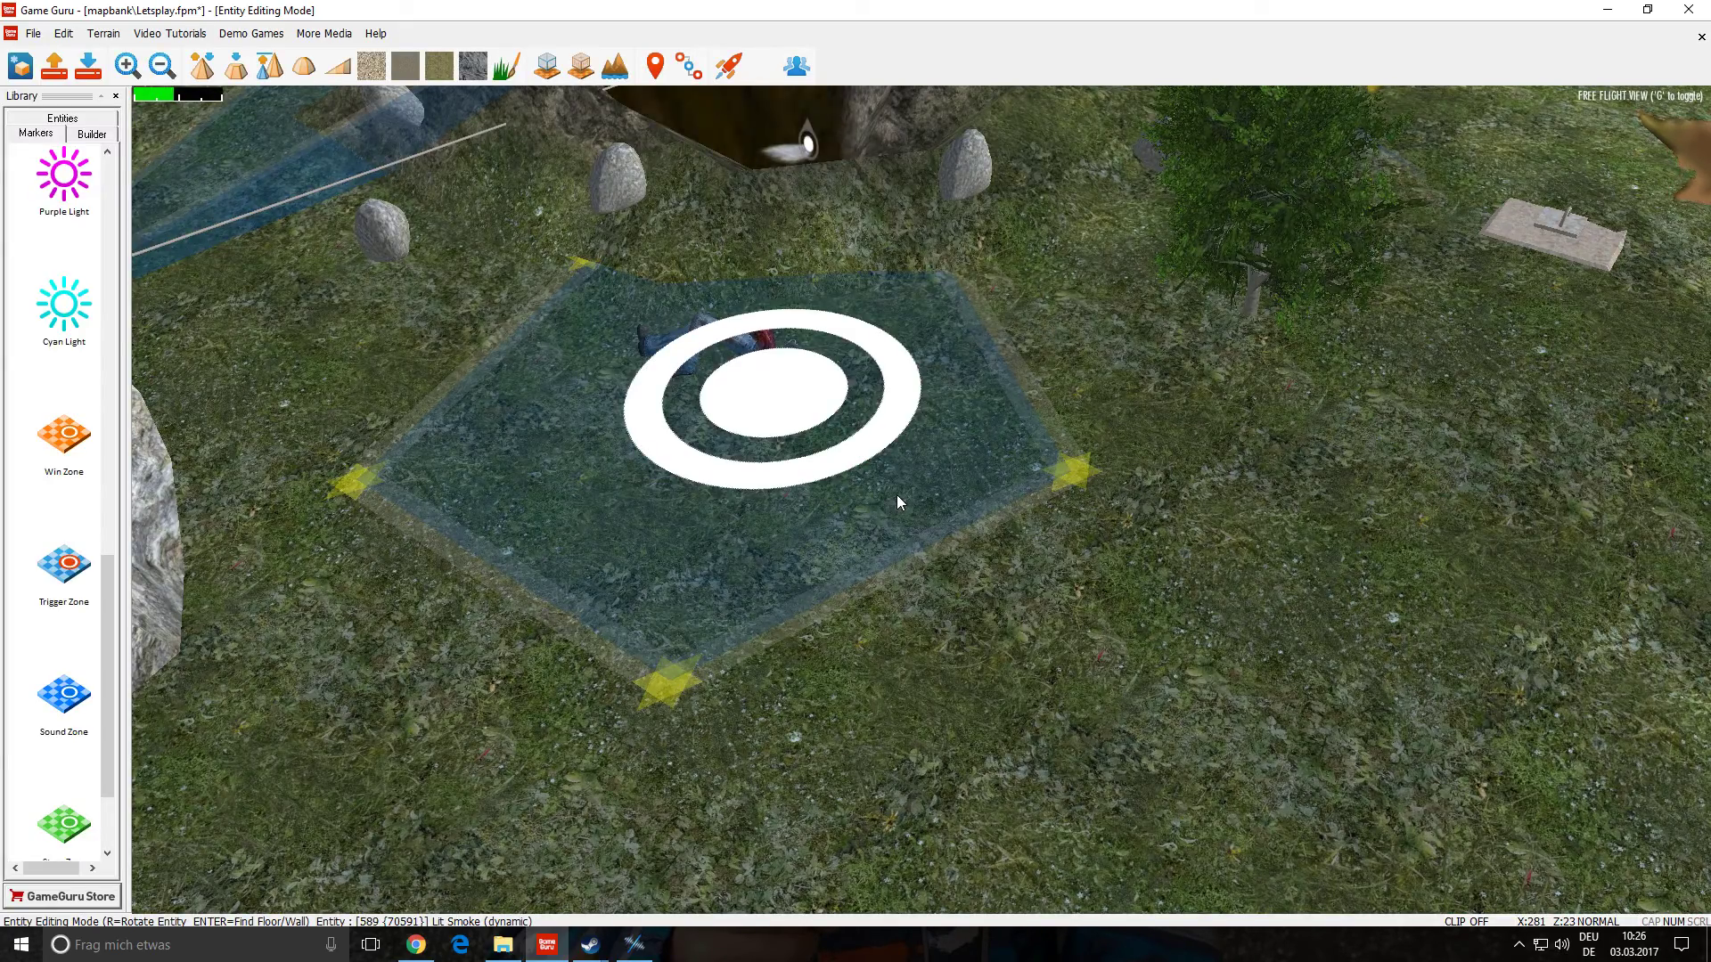
# - Shift the corner point of the forest zone beside the pale tree trunk along the ground
pyautogui.scroll(-5, 794, 473)
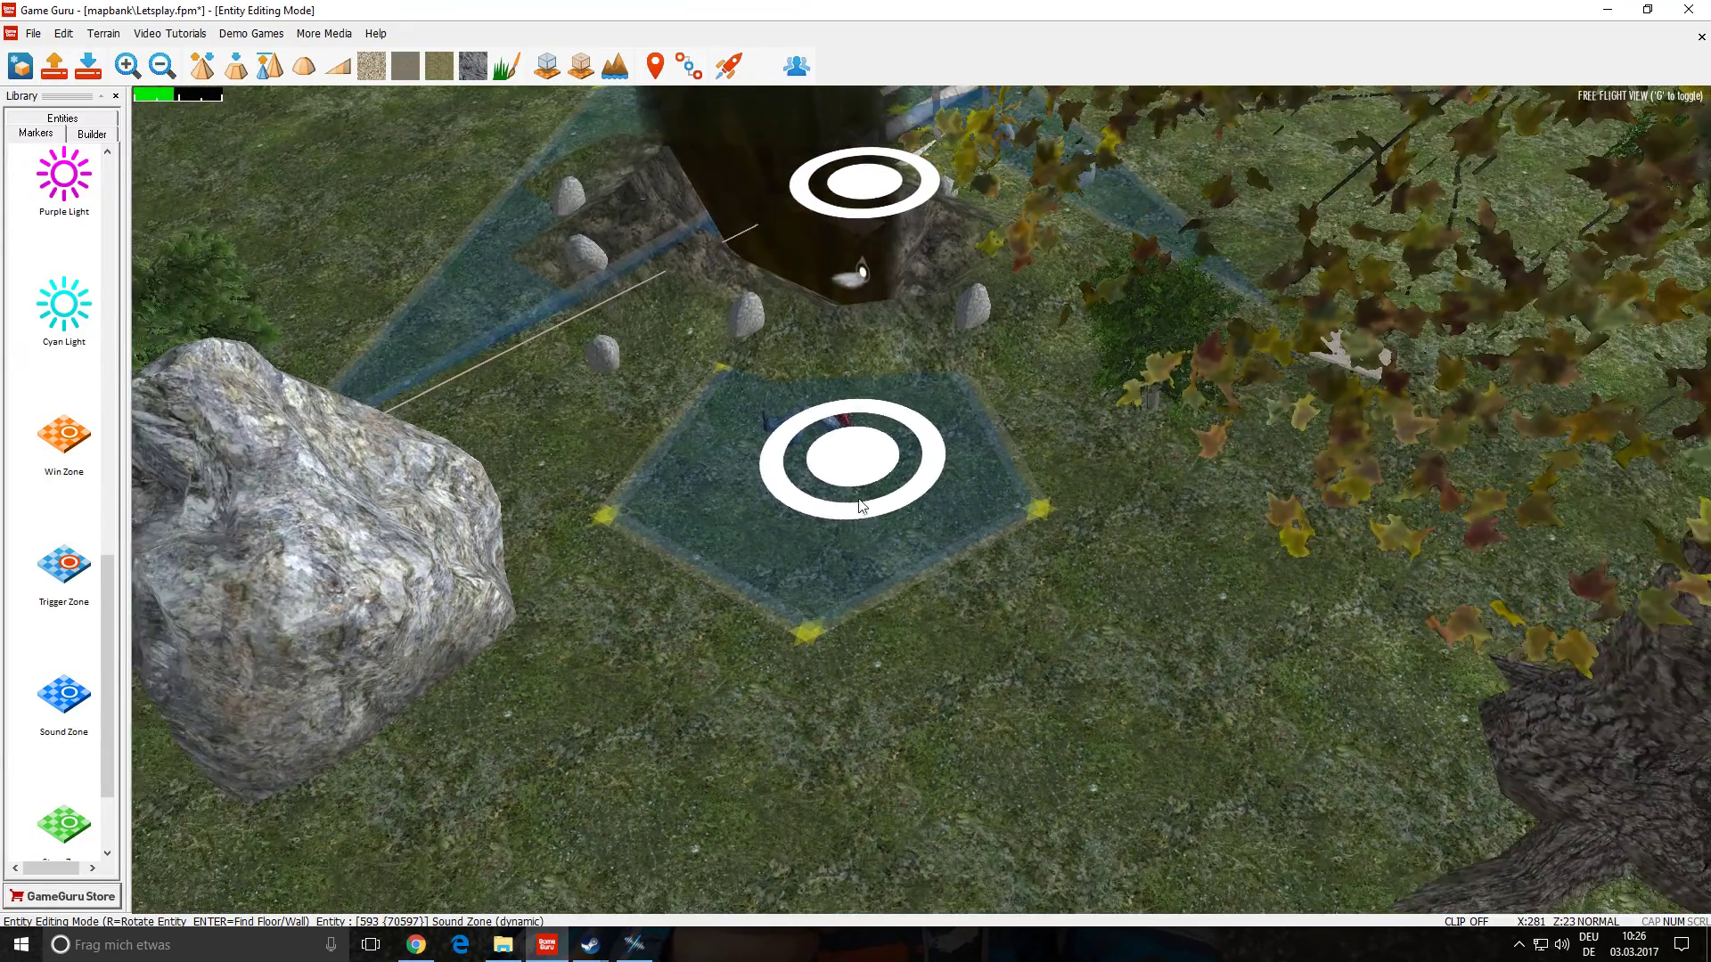
pyautogui.scroll(-5, 858, 512)
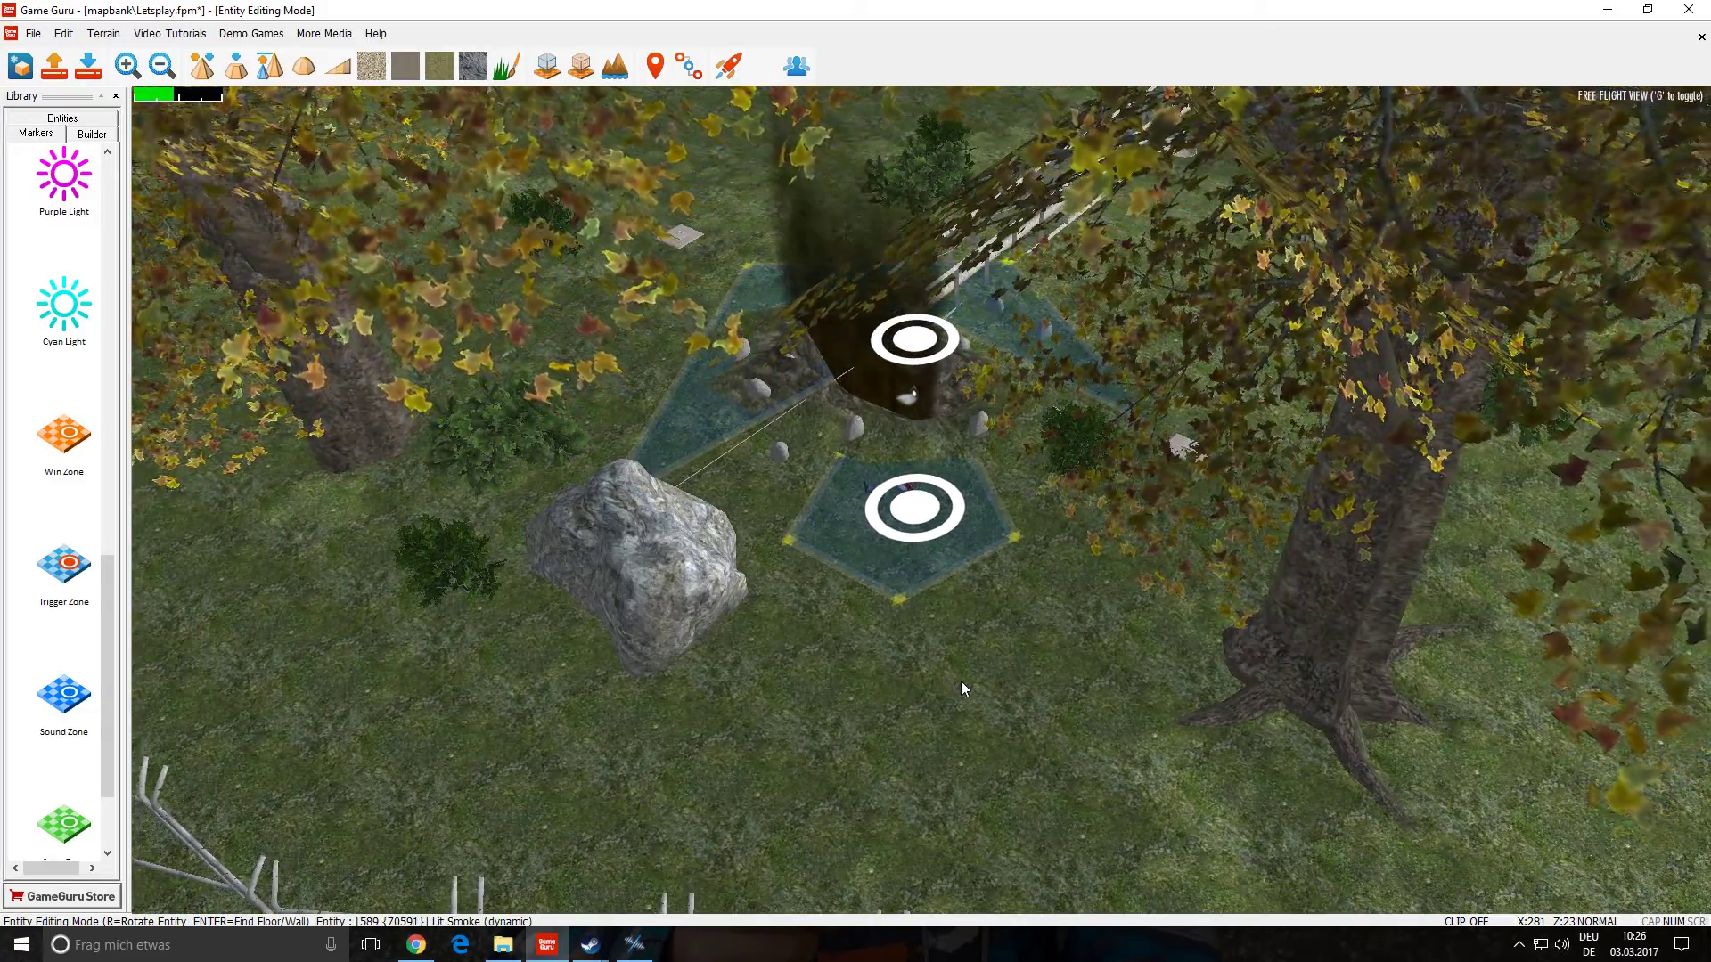
pyautogui.scroll(-3, 961, 681)
pyautogui.scroll(3, 960, 681)
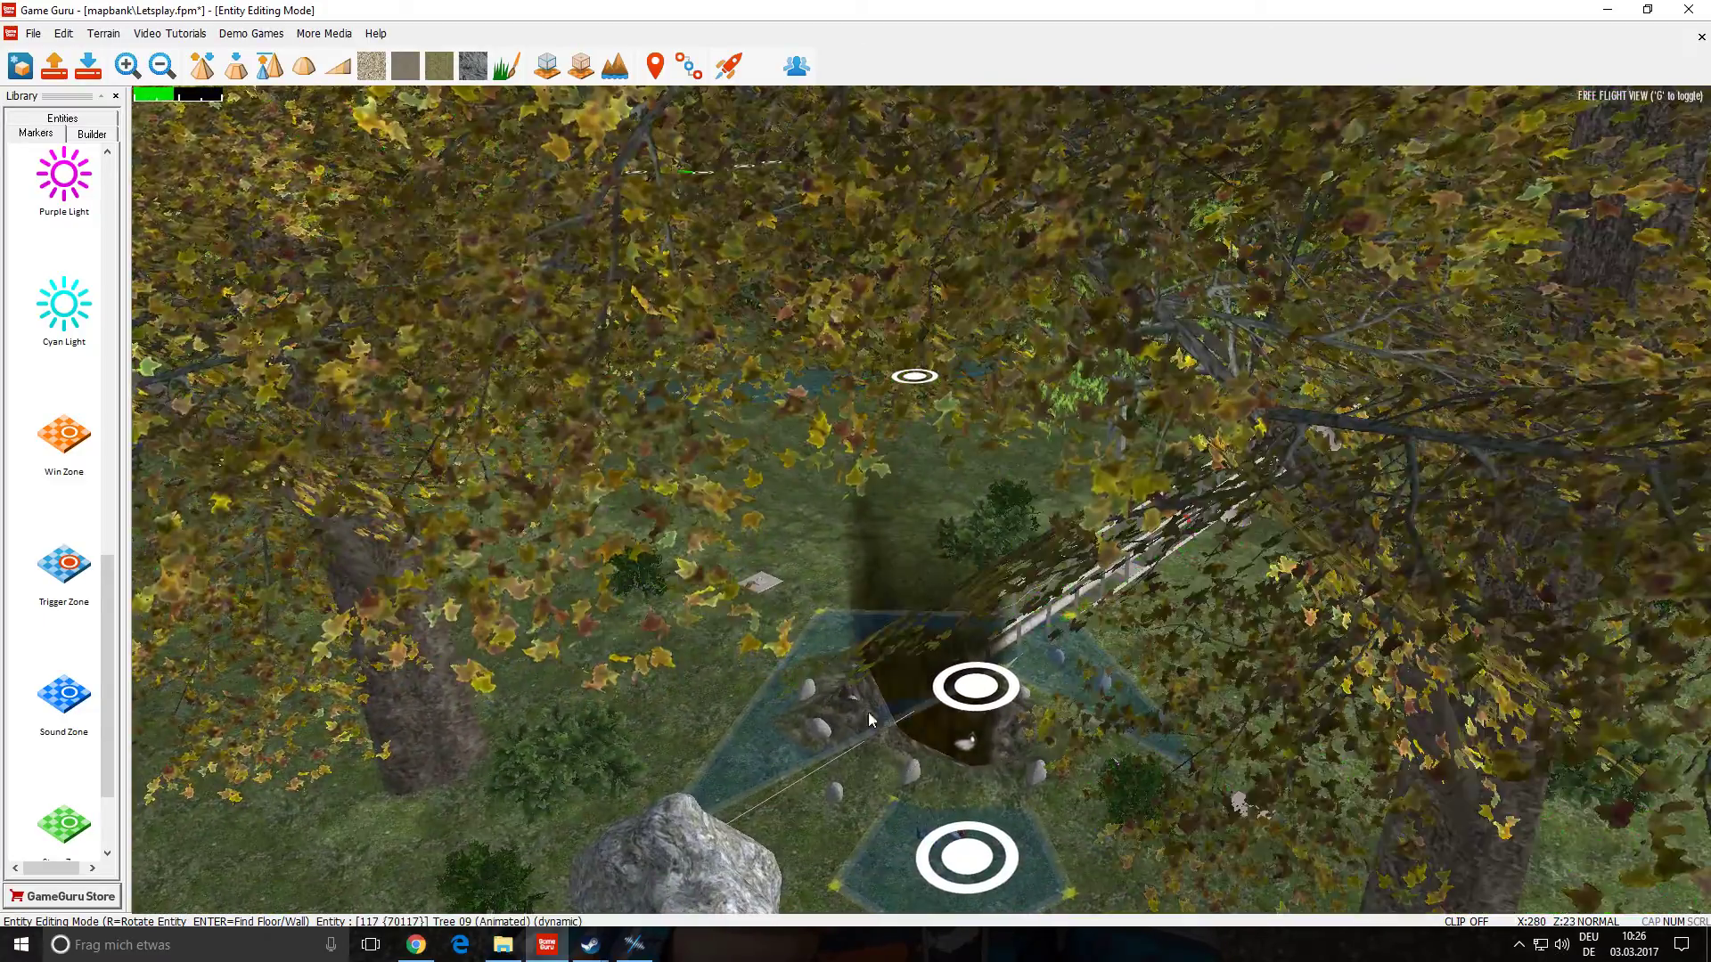
pyautogui.click(1013, 709)
pyautogui.moveTo(1010, 702); pyautogui.dragTo(868, 552, button='right')
pyautogui.press('w')
pyautogui.press('w')
pyautogui.moveTo(1091, 551); pyautogui.dragTo(847, 557, button='right')
pyautogui.press('w')
pyautogui.press('s')
pyautogui.moveTo(972, 468); pyautogui.dragTo(971, 445, button='right')
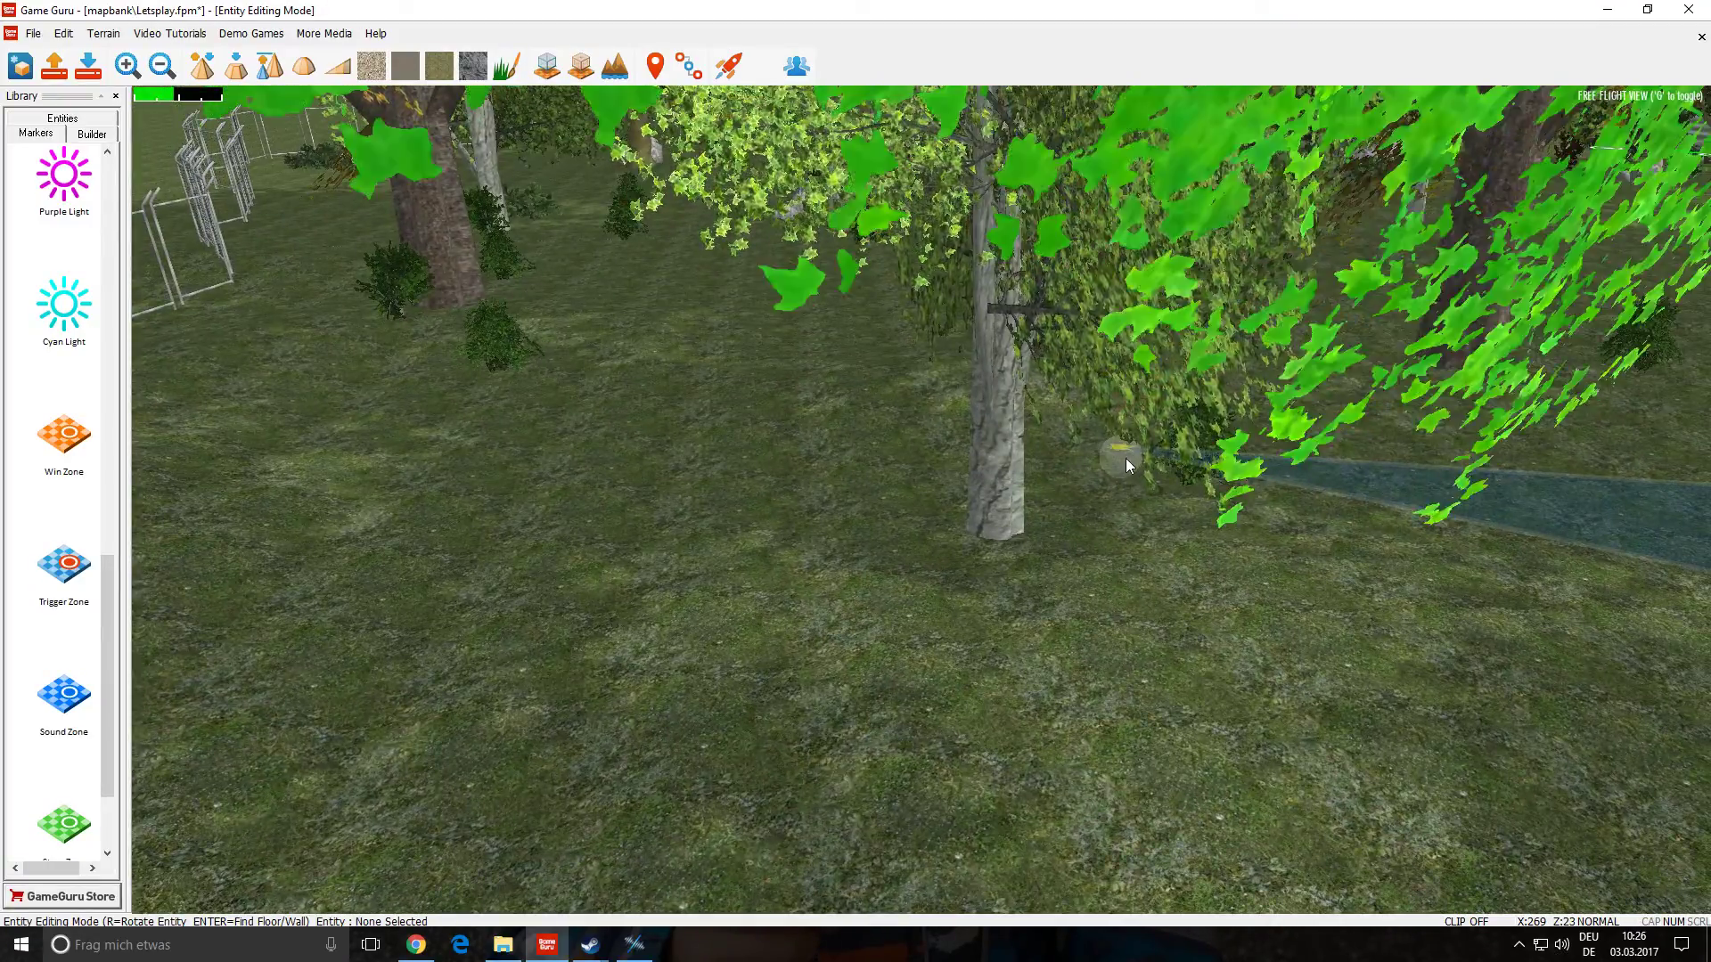
pyautogui.click(1123, 457)
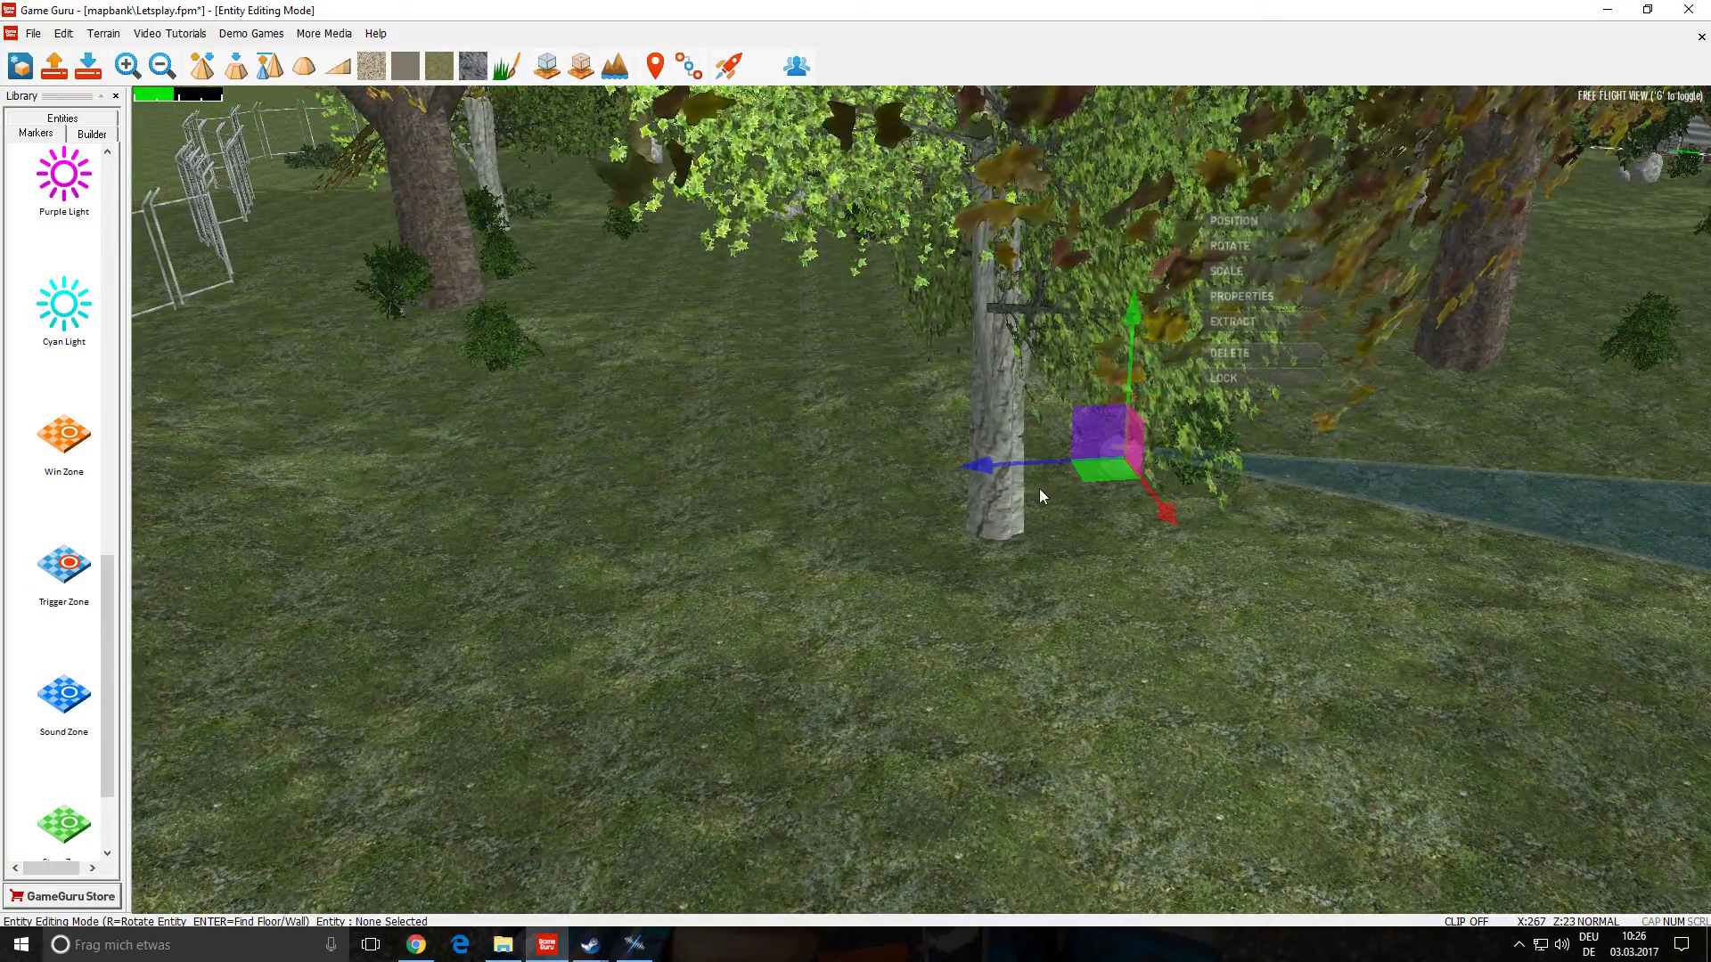
pyautogui.click(1183, 623)
pyautogui.moveTo(1184, 623); pyautogui.dragTo(998, 499, button='right')
pyautogui.press('w')
pyautogui.click(971, 490)
pyautogui.moveTo(821, 485); pyautogui.dragTo(761, 499)
# - Move the zone's corner point near the pale trunk closer to the open ground and lower its height
pyautogui.click(970, 481)
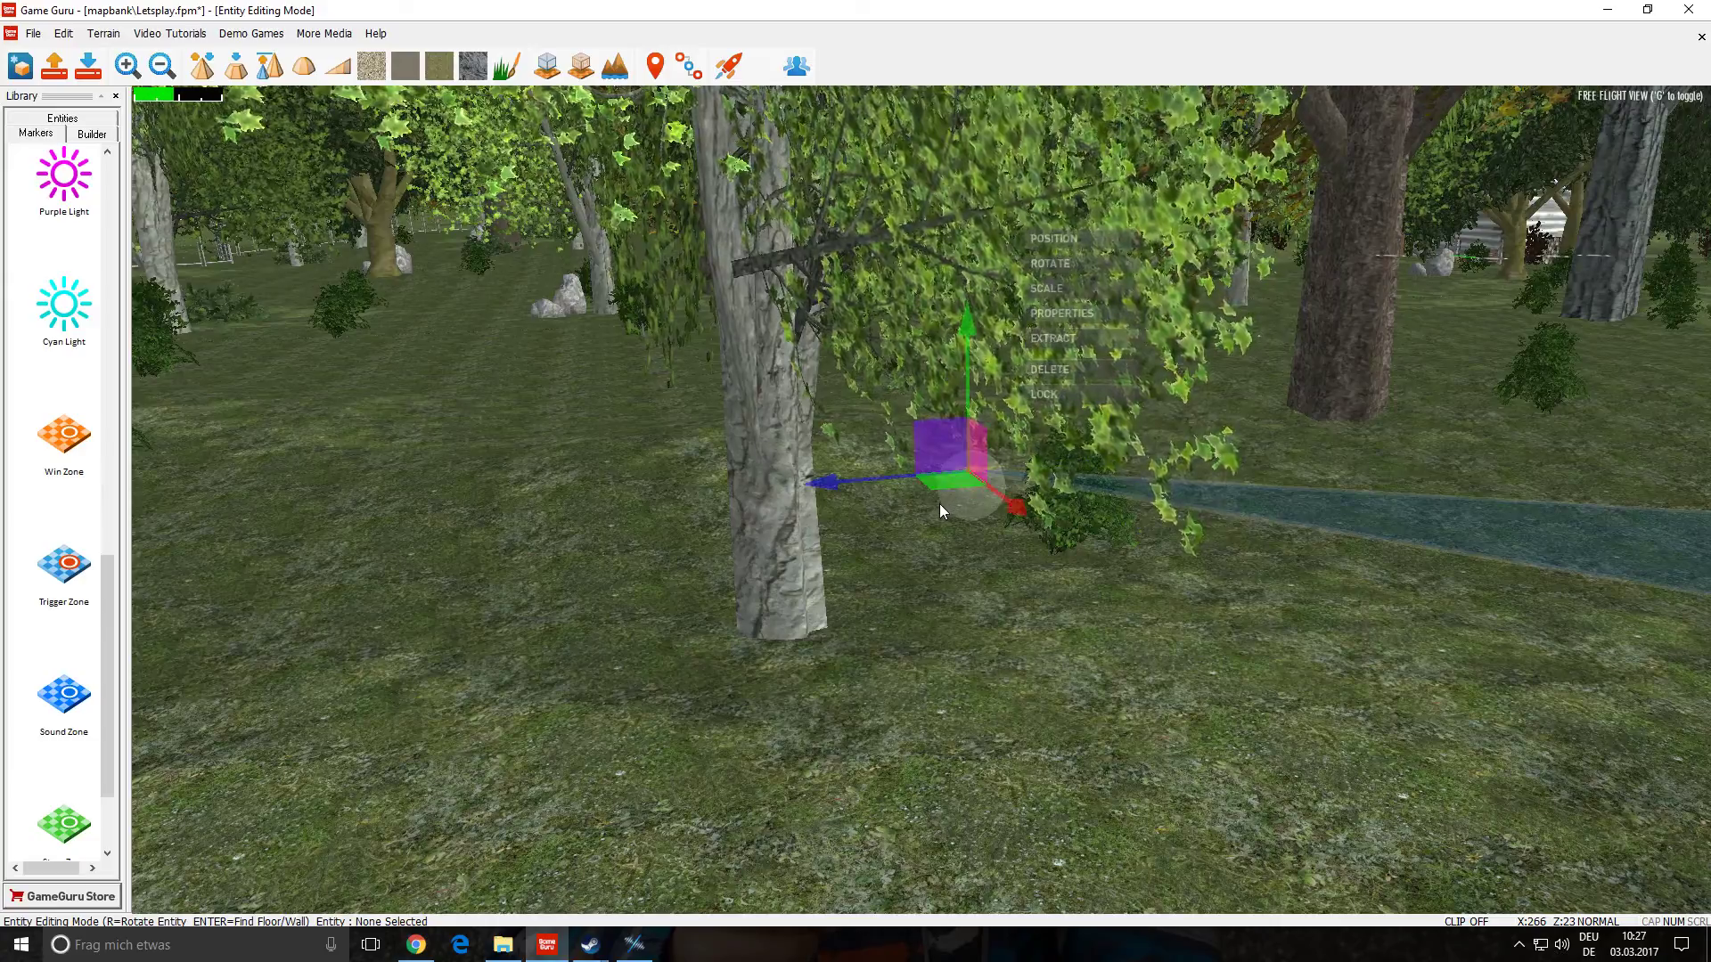
pyautogui.moveTo(977, 430); pyautogui.dragTo(993, 499)
pyautogui.click(968, 473)
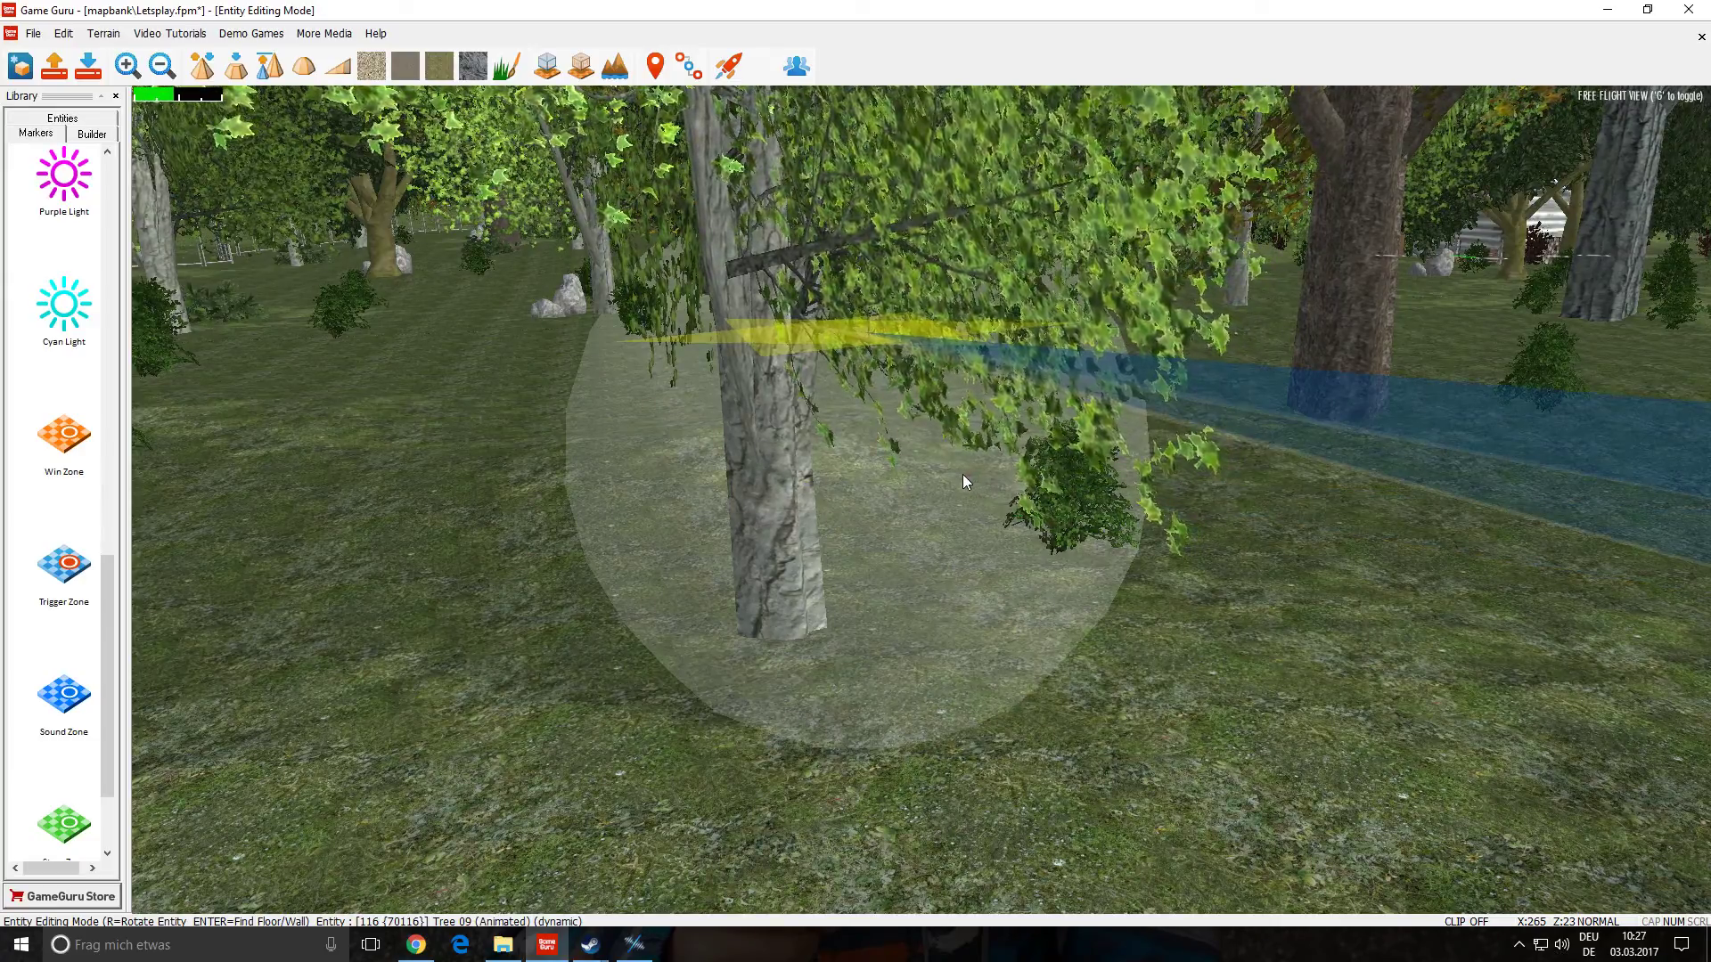
pyautogui.click(867, 342)
pyautogui.press('d')
pyautogui.moveTo(896, 466); pyautogui.dragTo(1055, 595, button='right')
pyautogui.press('w')
pyautogui.press('d')
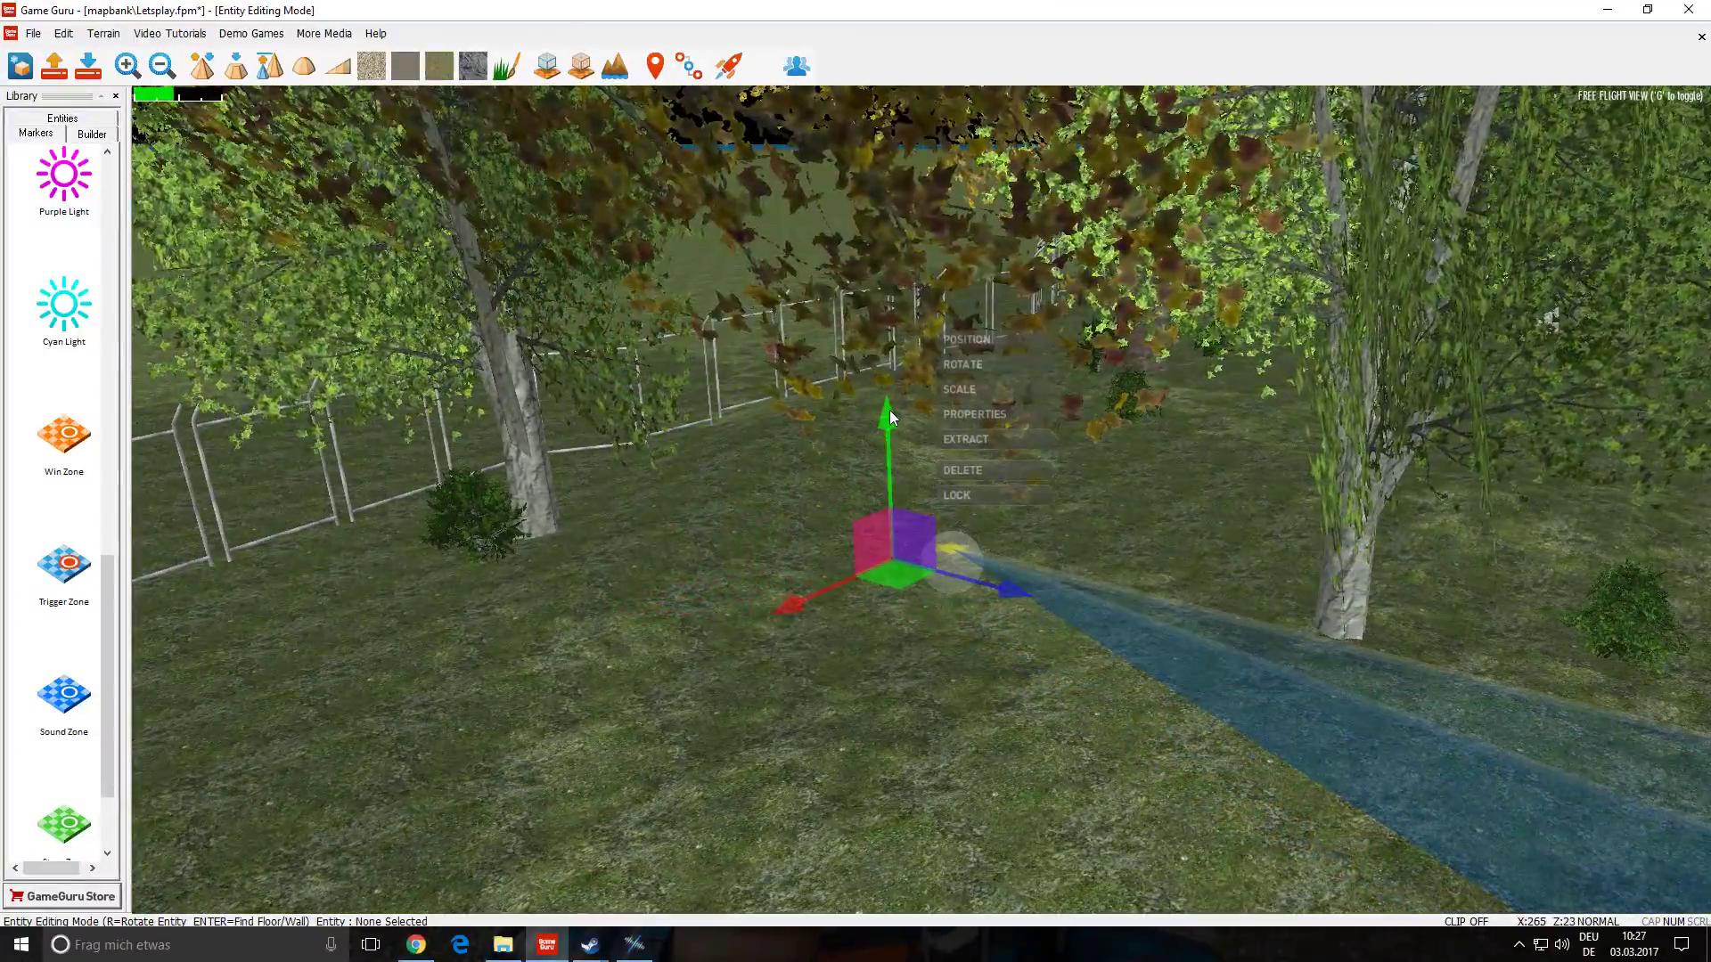
pyautogui.moveTo(889, 410); pyautogui.dragTo(889, 431)
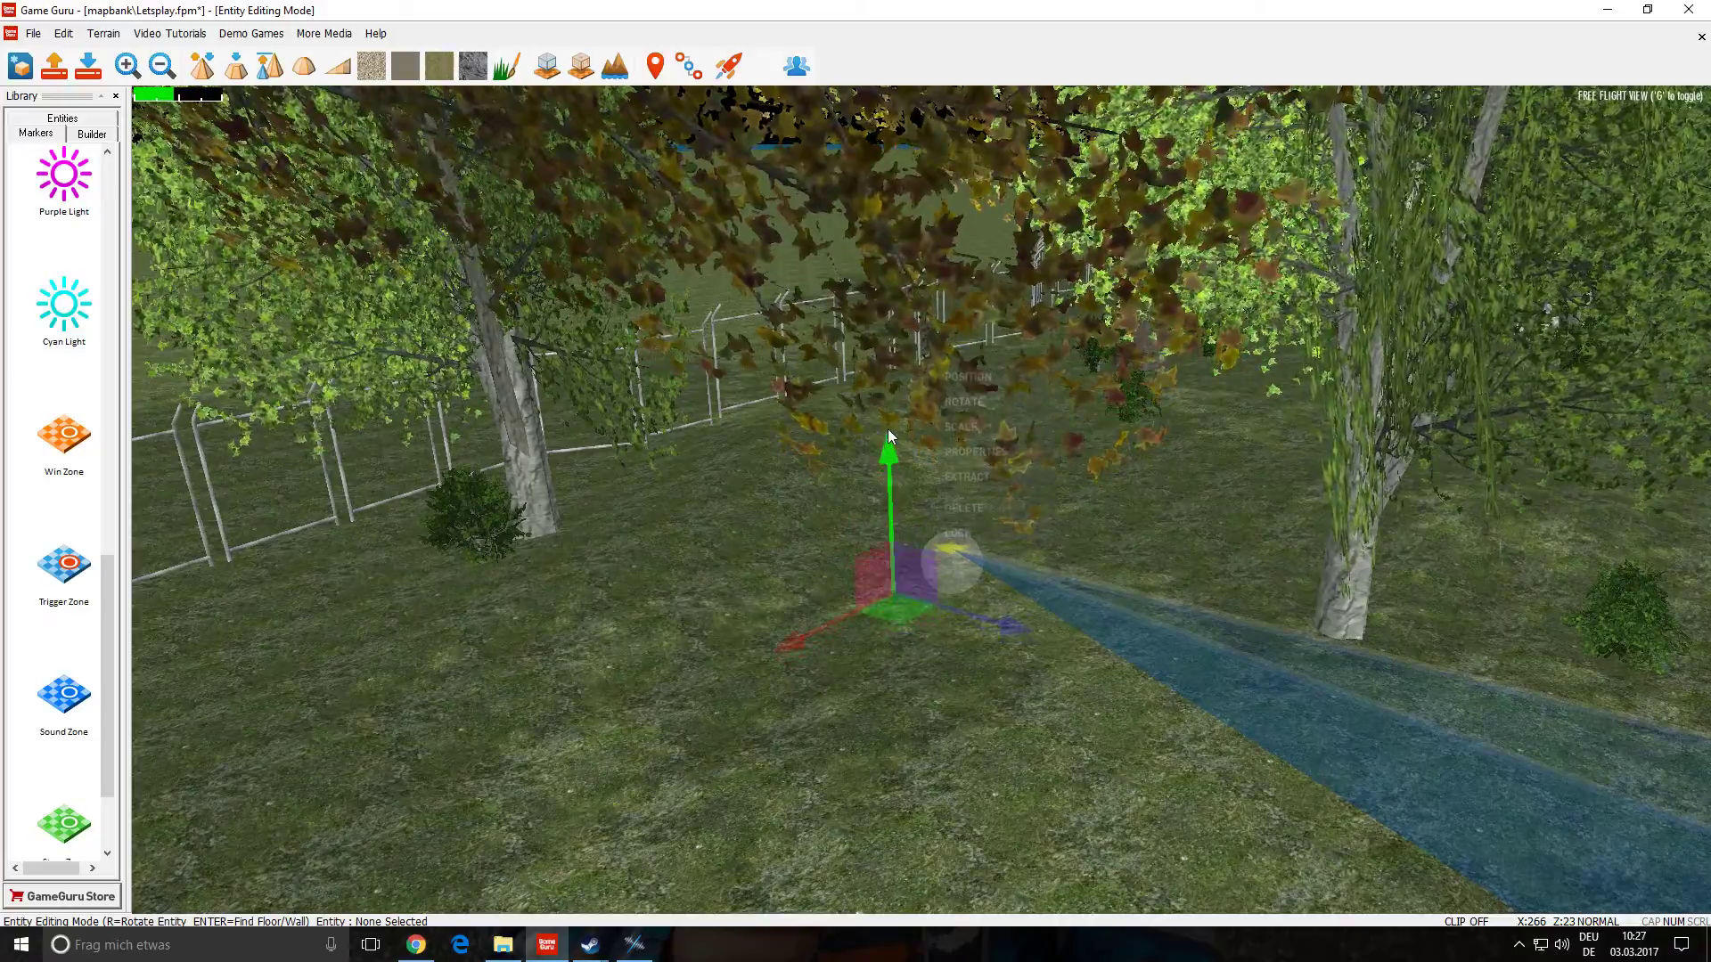
# - Nudge the forest zone's corner point sideways along one ground axis and deselect it
pyautogui.click(1055, 703)
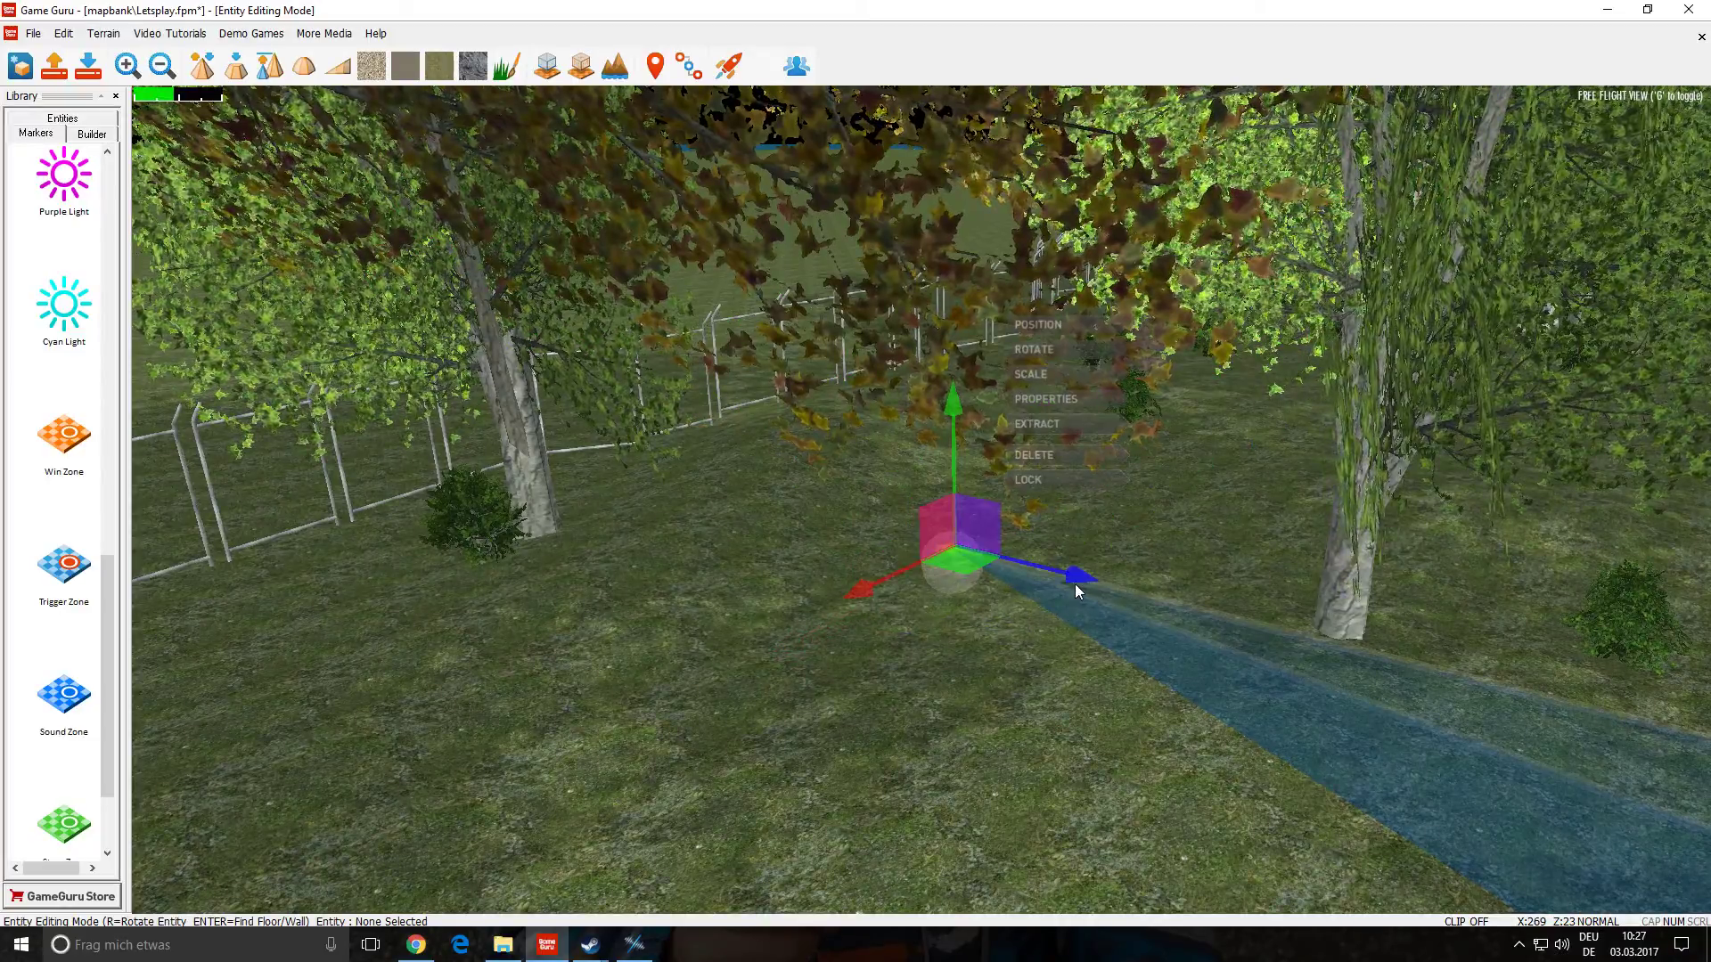
pyautogui.moveTo(1076, 584); pyautogui.dragTo(1050, 591)
pyautogui.click(972, 712)
pyautogui.moveTo(971, 711); pyautogui.dragTo(1364, 678, button='right')
pyautogui.press('w')
pyautogui.press('s')
pyautogui.click(1010, 497)
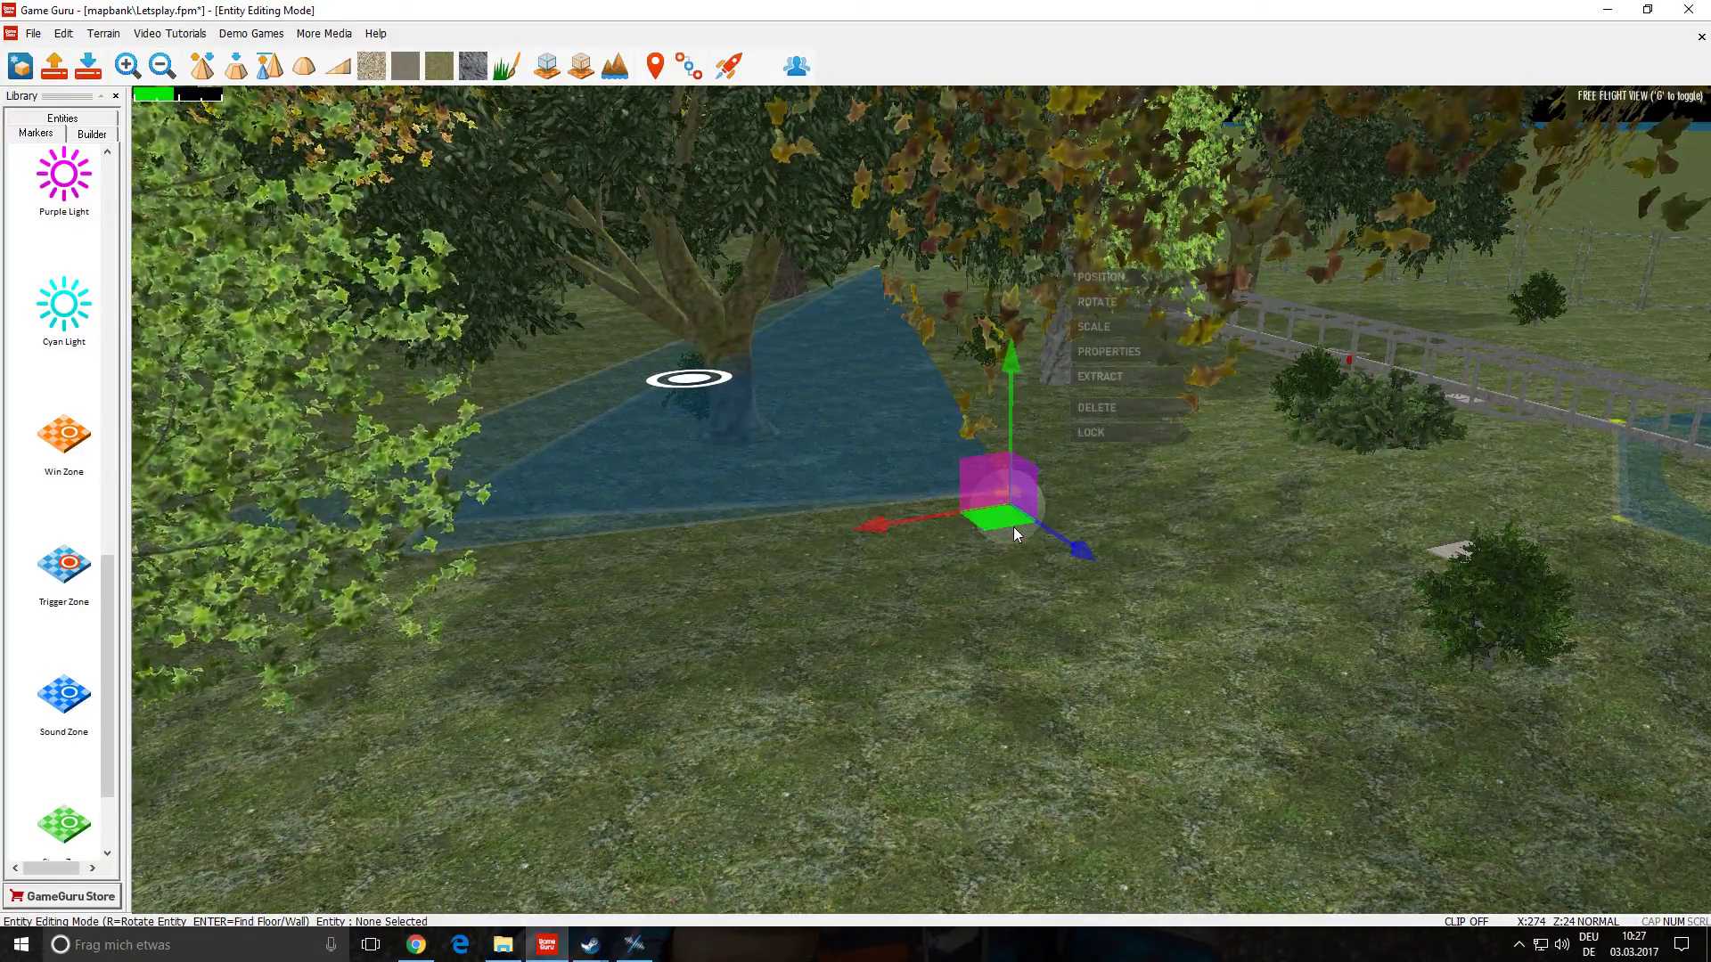
pyautogui.click(1034, 691)
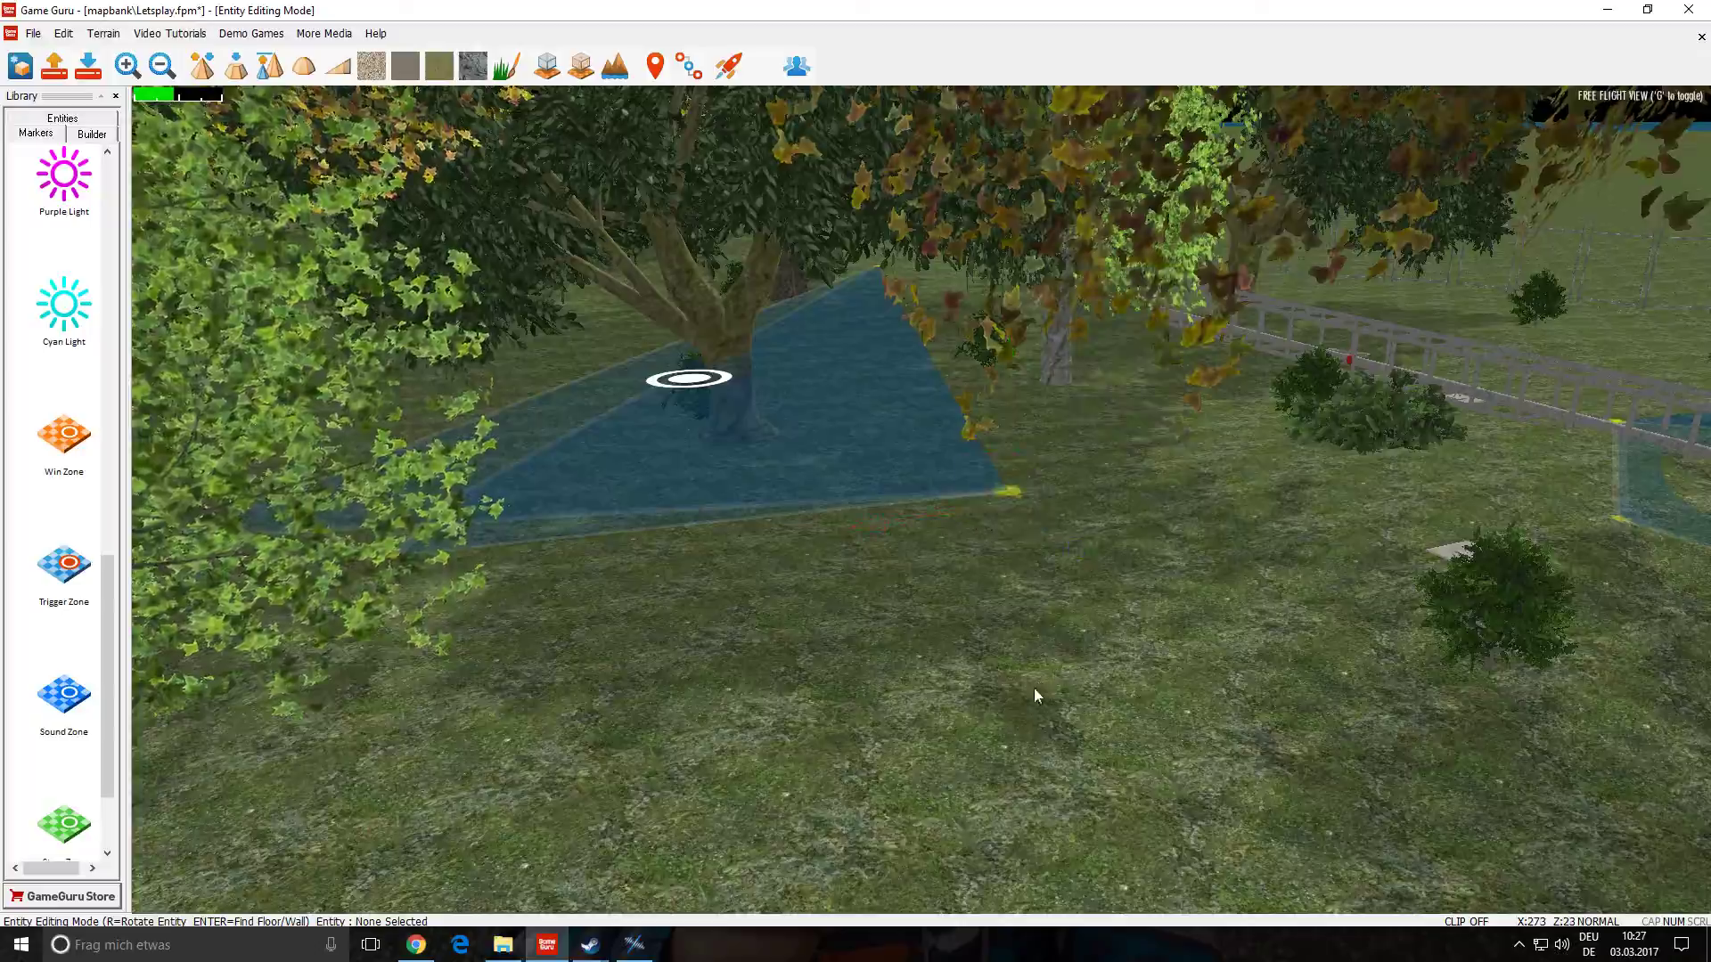
# - Reposition a further corner of the forest zone on the open ground among the trees
pyautogui.moveTo(1034, 692)
pyautogui.mouseDown(button='right')
pyautogui.moveTo(1301, 691)
pyautogui.moveTo(1319, 838)
pyautogui.moveTo(1141, 642)
pyautogui.moveTo(624, 481)
pyautogui.moveTo(374, 678)
pyautogui.moveTo(285, 606)
pyautogui.moveTo(170, 677)
pyautogui.moveTo(165, 731)
pyautogui.moveTo(499, 642)
pyautogui.moveTo(1060, 642)
pyautogui.moveTo(1149, 669)
pyautogui.moveTo(1079, 713)
pyautogui.moveTo(953, 526)
pyautogui.moveTo(927, 268)
pyautogui.moveTo(874, 785)
pyautogui.moveTo(1007, 677)
pyautogui.moveTo(1159, 624)
pyautogui.moveTo(1469, 464)
pyautogui.moveTo(1390, 624)
pyautogui.moveTo(1301, 668)
pyautogui.moveTo(1273, 638)
pyautogui.moveTo(1283, 500)
pyautogui.moveTo(1266, 312)
pyautogui.moveTo(1194, 463)
pyautogui.moveTo(1366, 482)
pyautogui.mouseUp(button='right')
pyautogui.press('w')
pyautogui.press('w')
pyautogui.press('w')
pyautogui.press('w')
pyautogui.press('w')
pyautogui.moveTo(856, 499)
pyautogui.mouseDown(button='right')
pyautogui.moveTo(1025, 392)
pyautogui.moveTo(757, 623)
pyautogui.moveTo(927, 356)
pyautogui.moveTo(1007, 410)
pyautogui.moveTo(1159, 374)
pyautogui.moveTo(1131, 397)
pyautogui.moveTo(1514, 410)
pyautogui.moveTo(1568, 365)
pyautogui.mouseUp(button='right')
pyautogui.press('w')
pyautogui.press('w')
pyautogui.moveTo(1586, 637); pyautogui.dragTo(615, 633, button='right')
pyautogui.press('s')
pyautogui.press('w')
pyautogui.moveTo(857, 729); pyautogui.dragTo(1300, 696)
# - Stretch the zone's corner beside the rusty pipe outward to cover the ground around the railed walkway
pyautogui.press('d')
pyautogui.moveTo(1299, 695)
pyautogui.mouseDown(button='right')
pyautogui.moveTo(1160, 646)
pyautogui.moveTo(1169, 629)
pyautogui.moveTo(1082, 636)
pyautogui.moveTo(996, 762)
pyautogui.moveTo(998, 745)
pyautogui.moveTo(811, 763)
pyautogui.moveTo(882, 772)
pyautogui.moveTo(975, 609)
pyautogui.mouseUp(button='right')
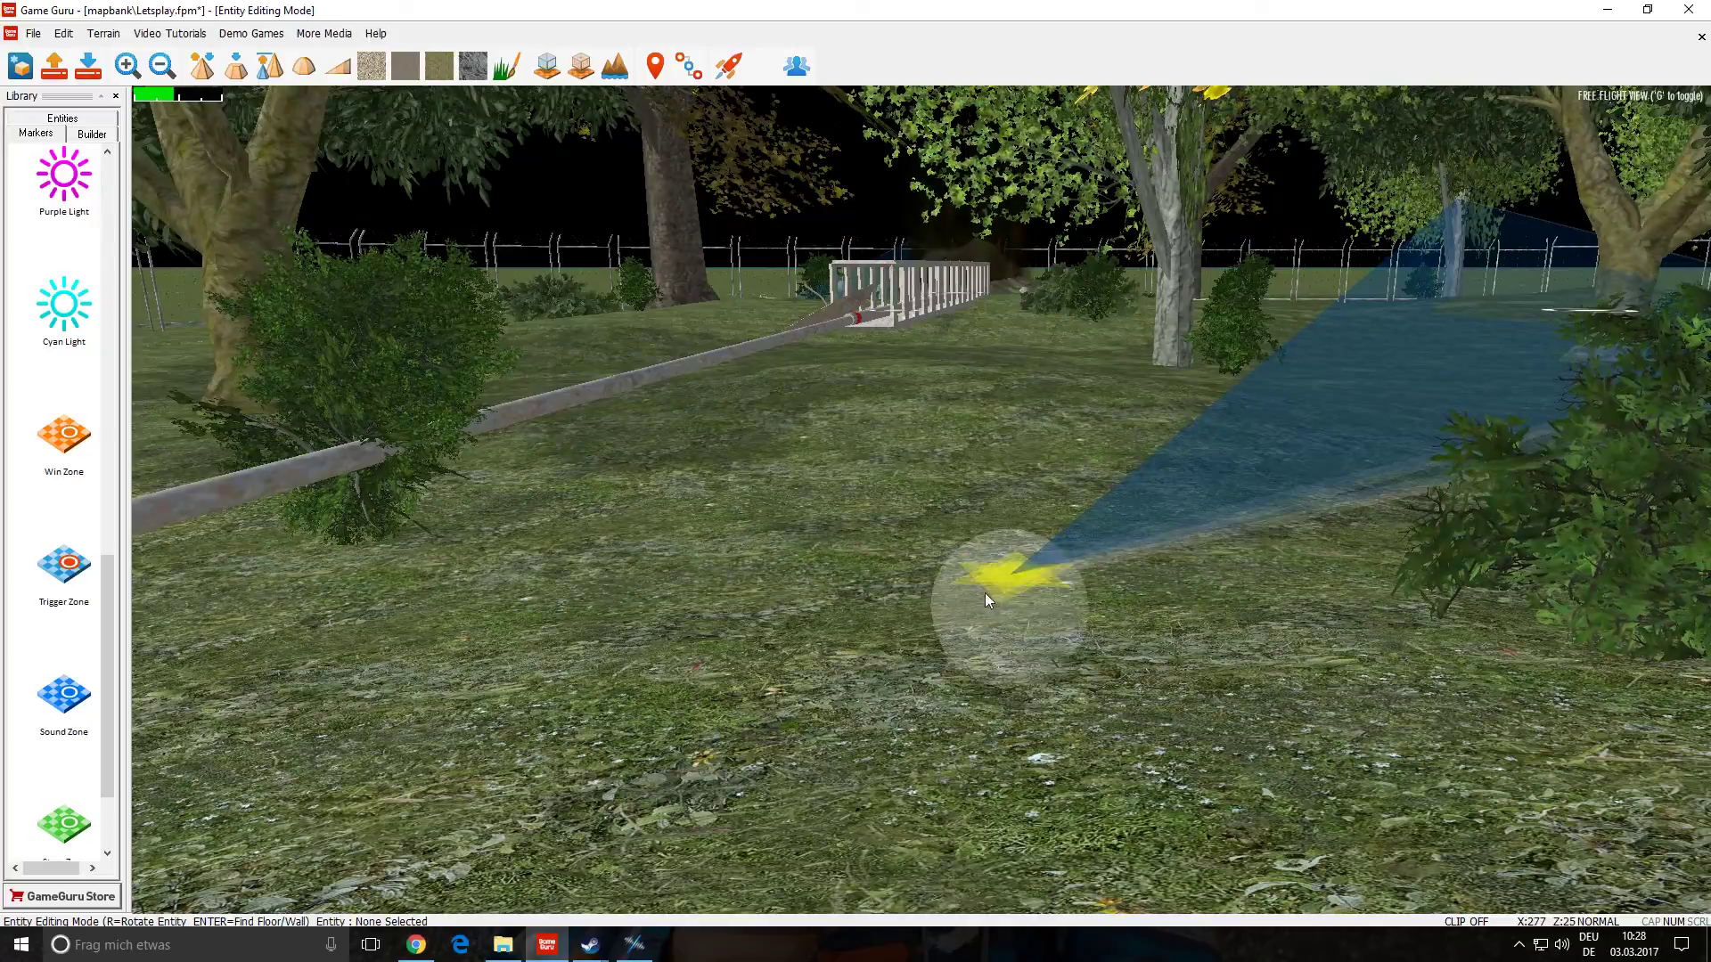
pyautogui.moveTo(986, 594); pyautogui.dragTo(878, 548)
pyautogui.press('a')
pyautogui.press('a')
pyautogui.moveTo(878, 548); pyautogui.dragTo(1024, 481, button='right')
pyautogui.press('w')
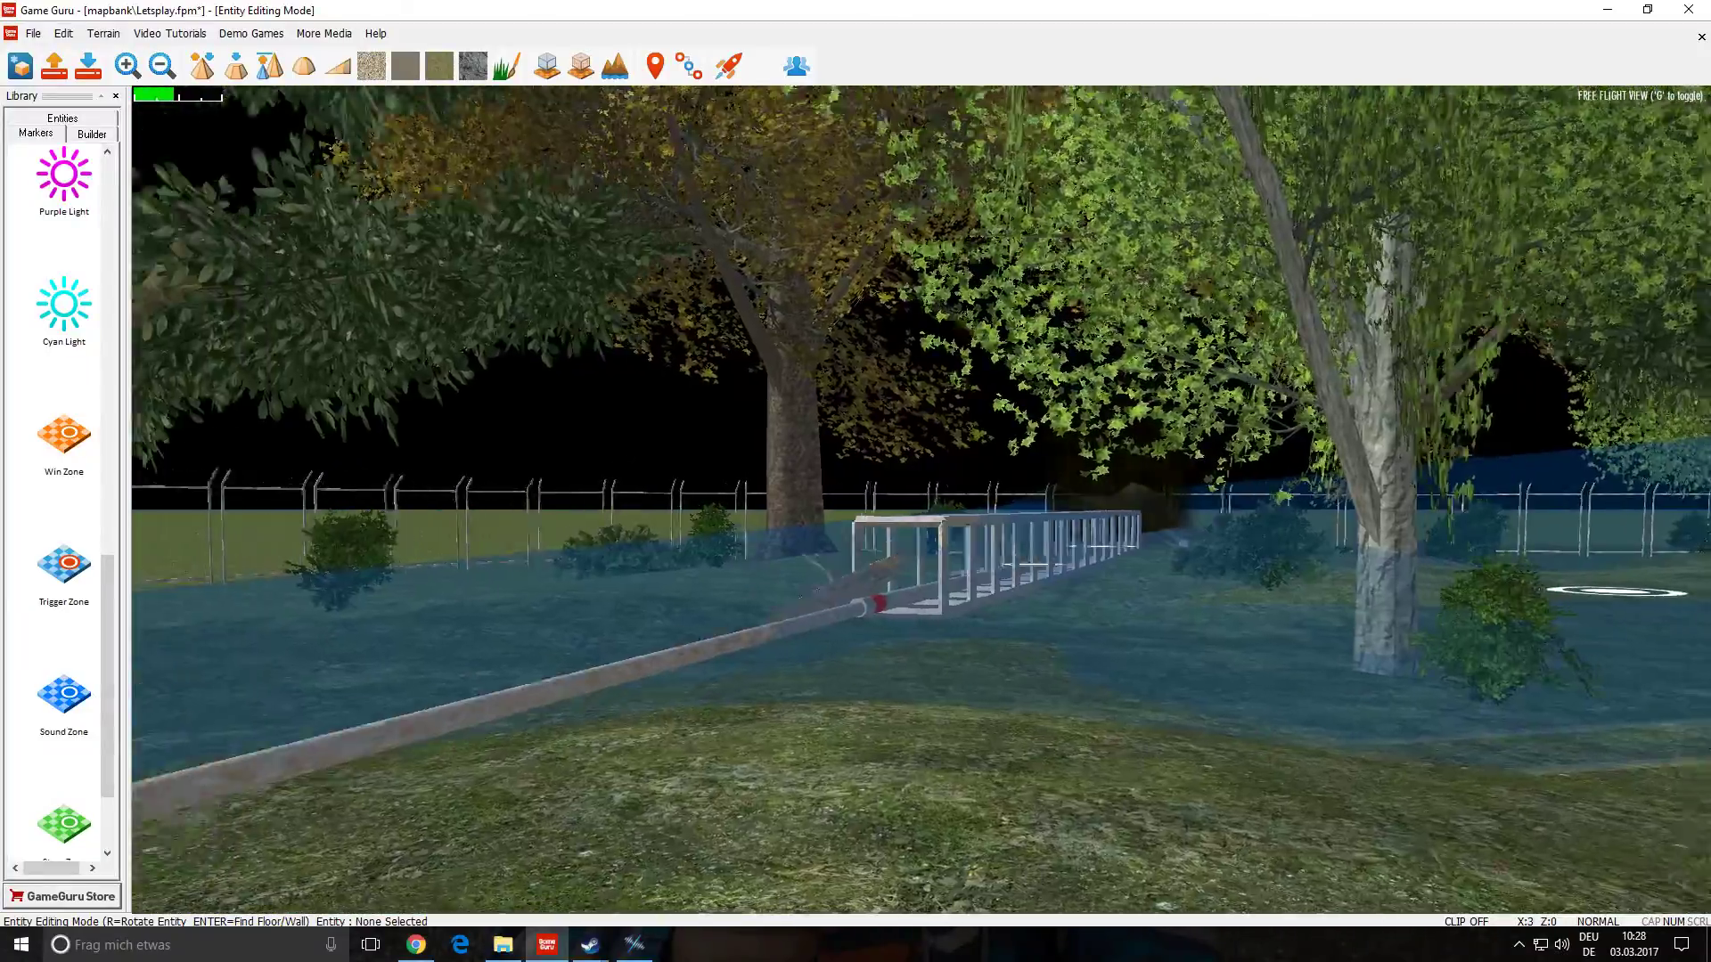
pyautogui.moveTo(784, 521); pyautogui.dragTo(943, 729, button='right')
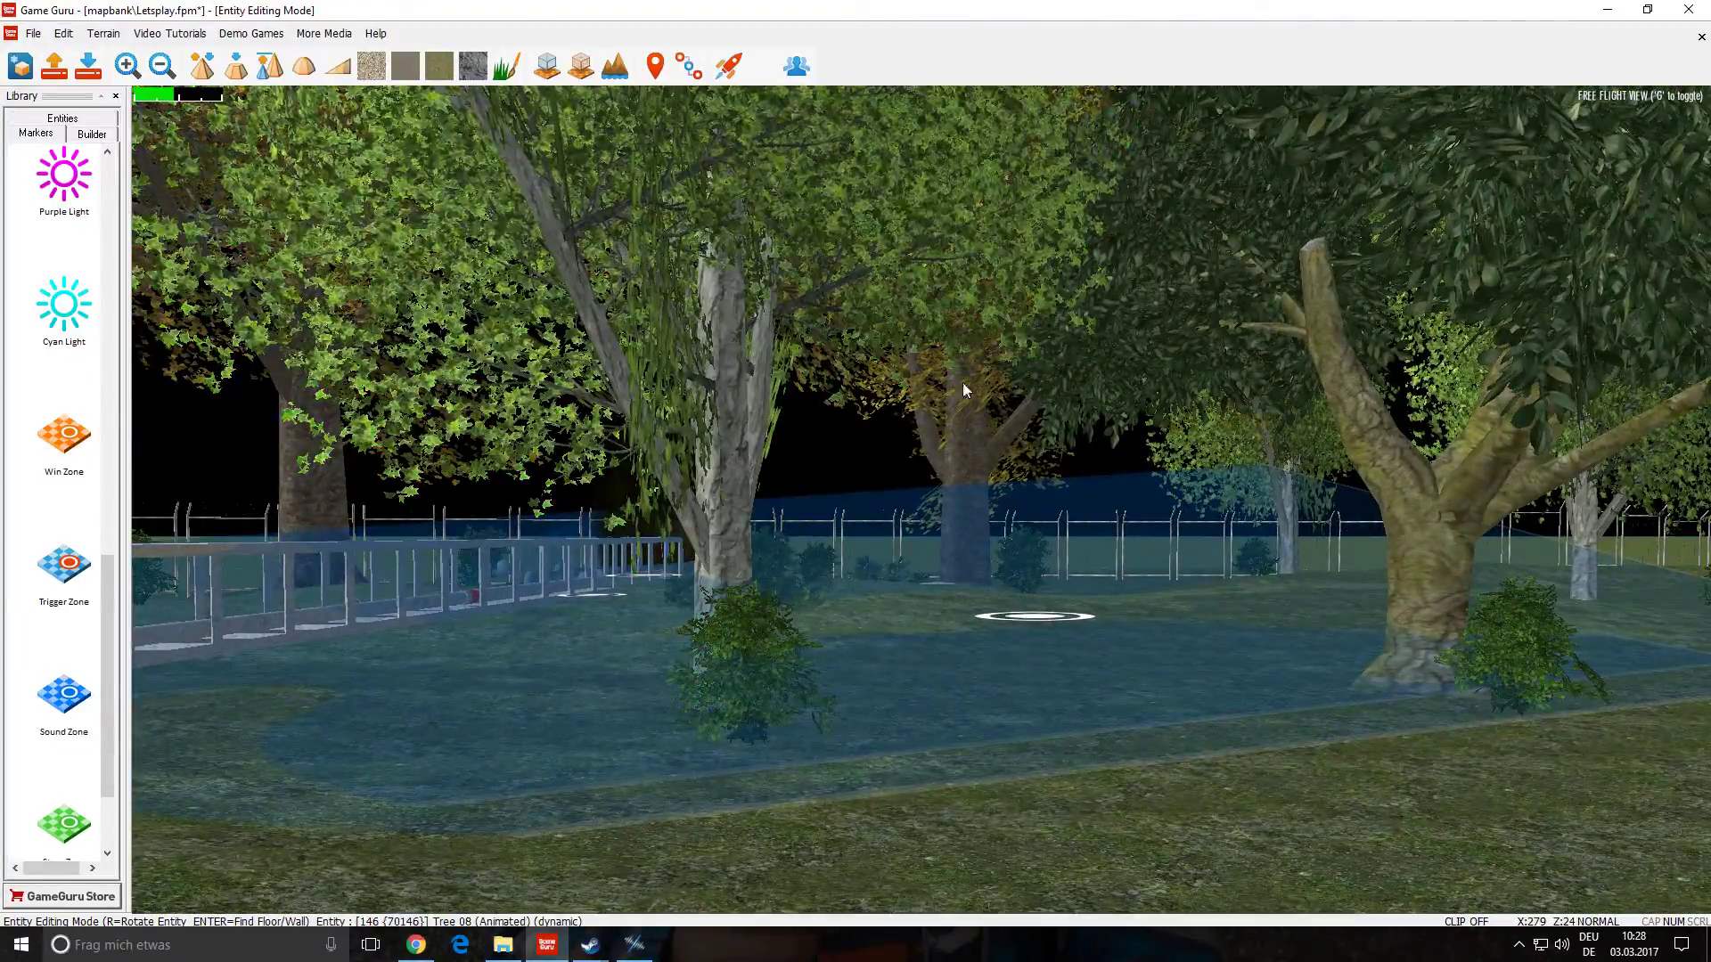
# - Test-run the level, look around inside the wooden cabin, and return to the editor
pyautogui.click(728, 66)
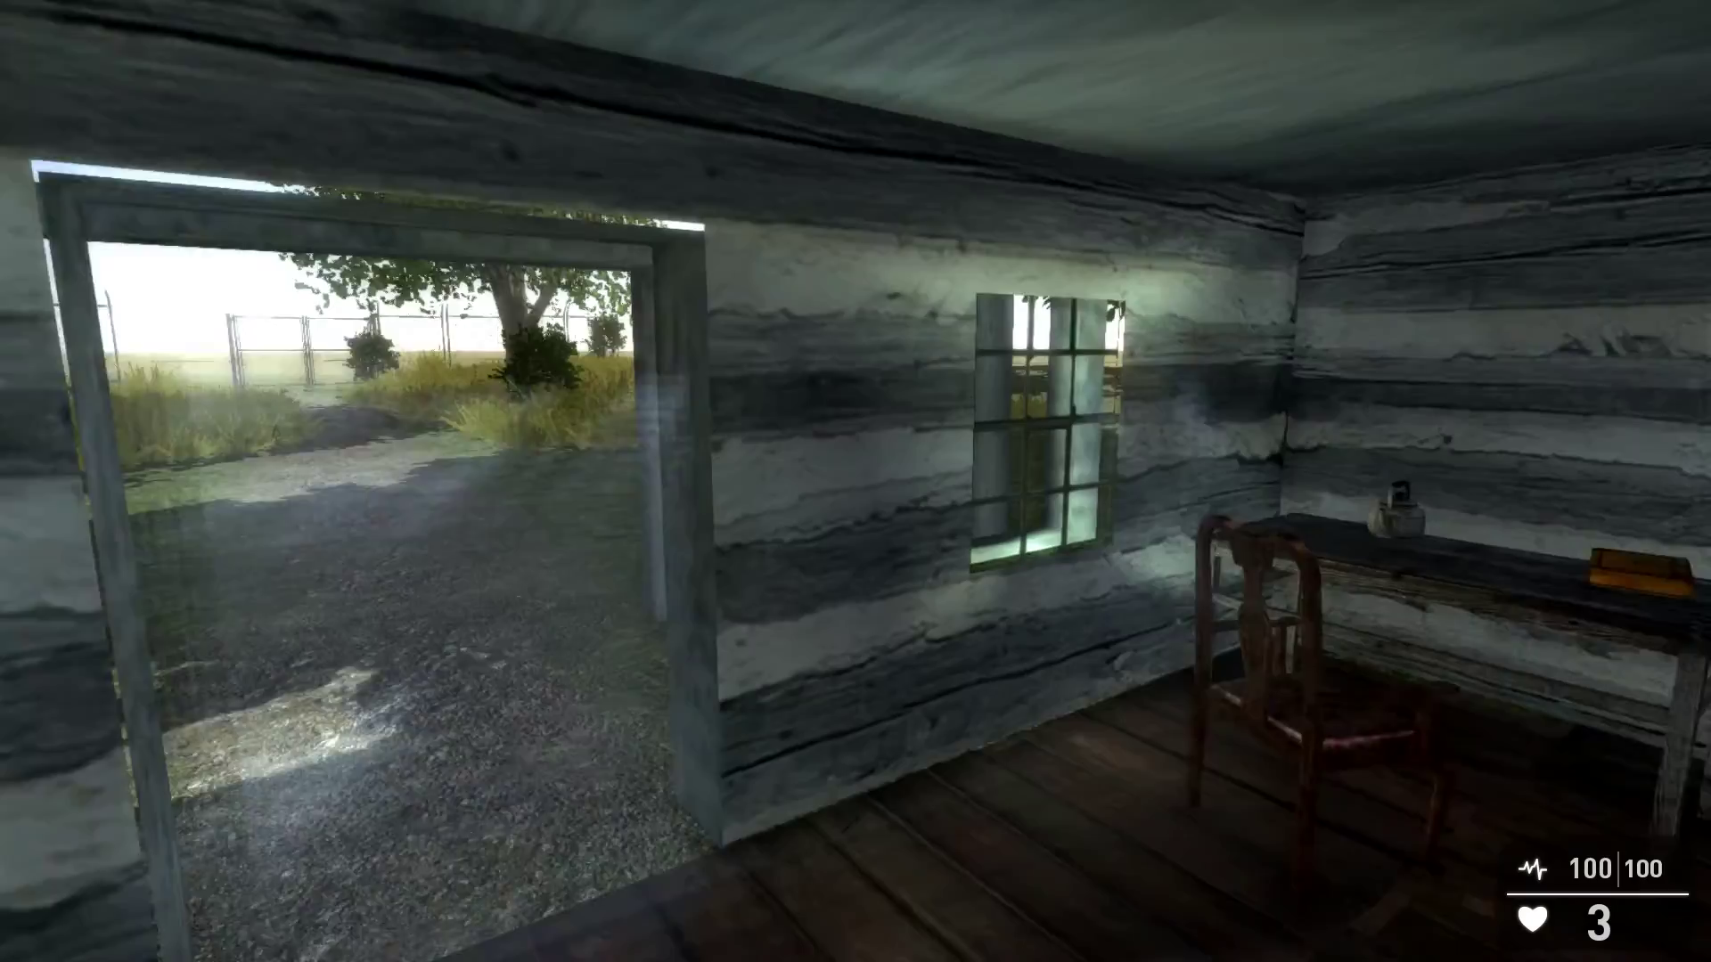
pyautogui.press('d')
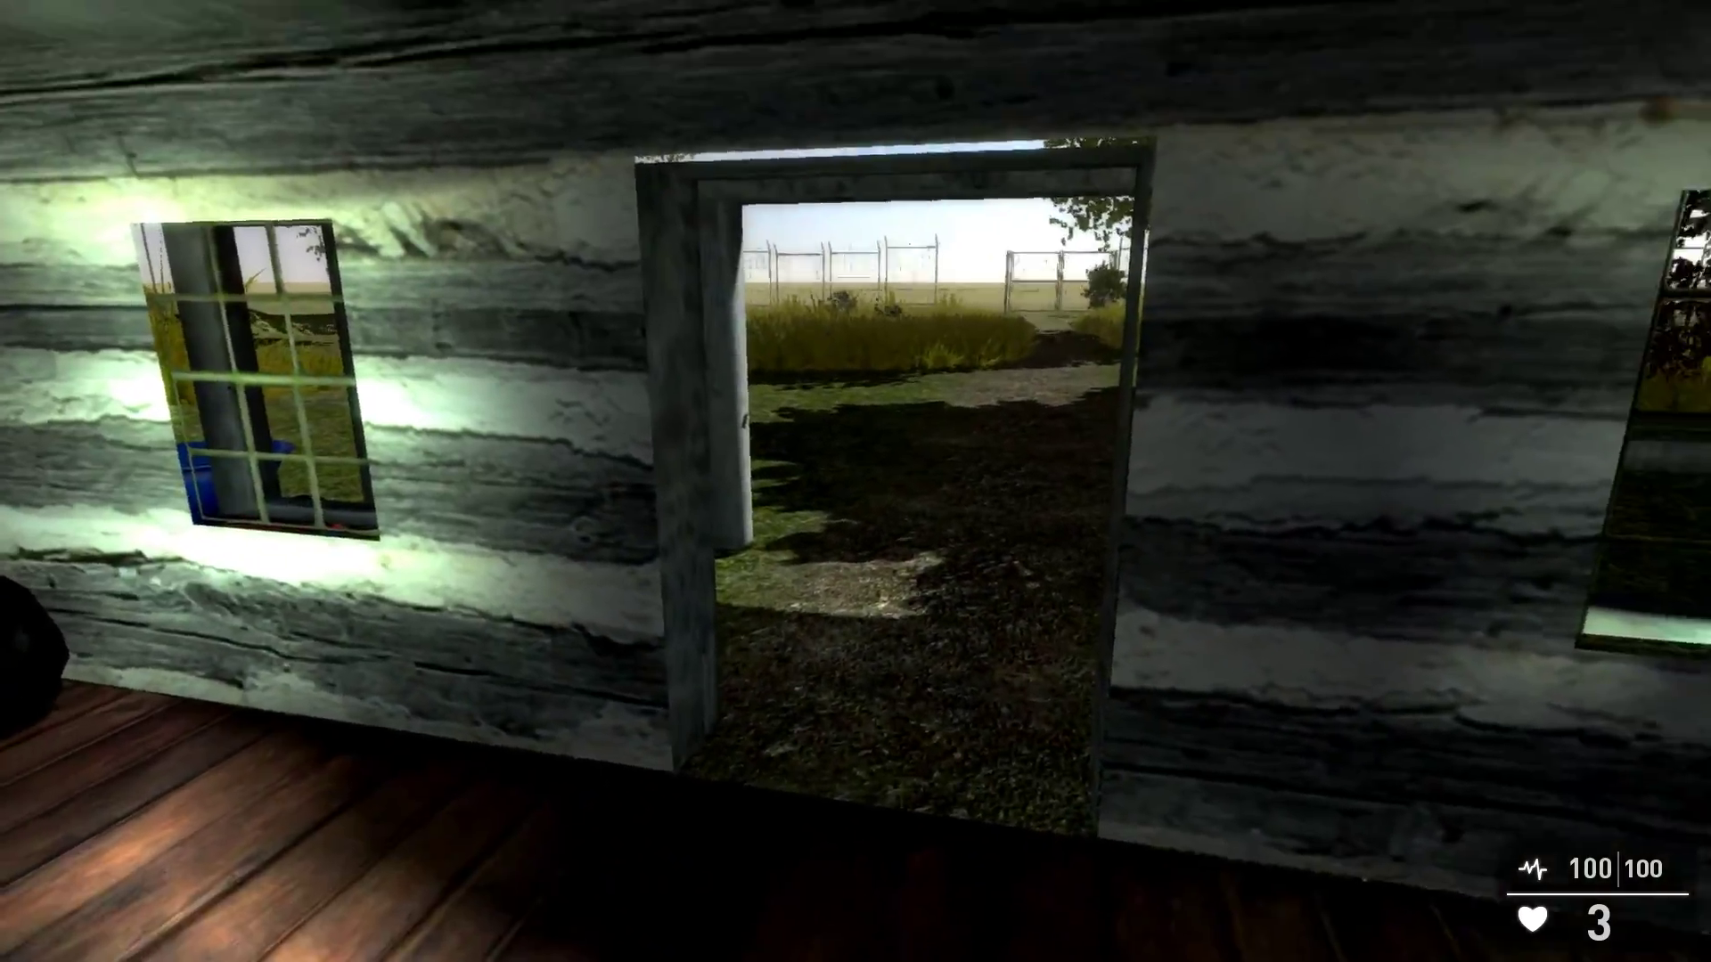
pyautogui.press('Escape')
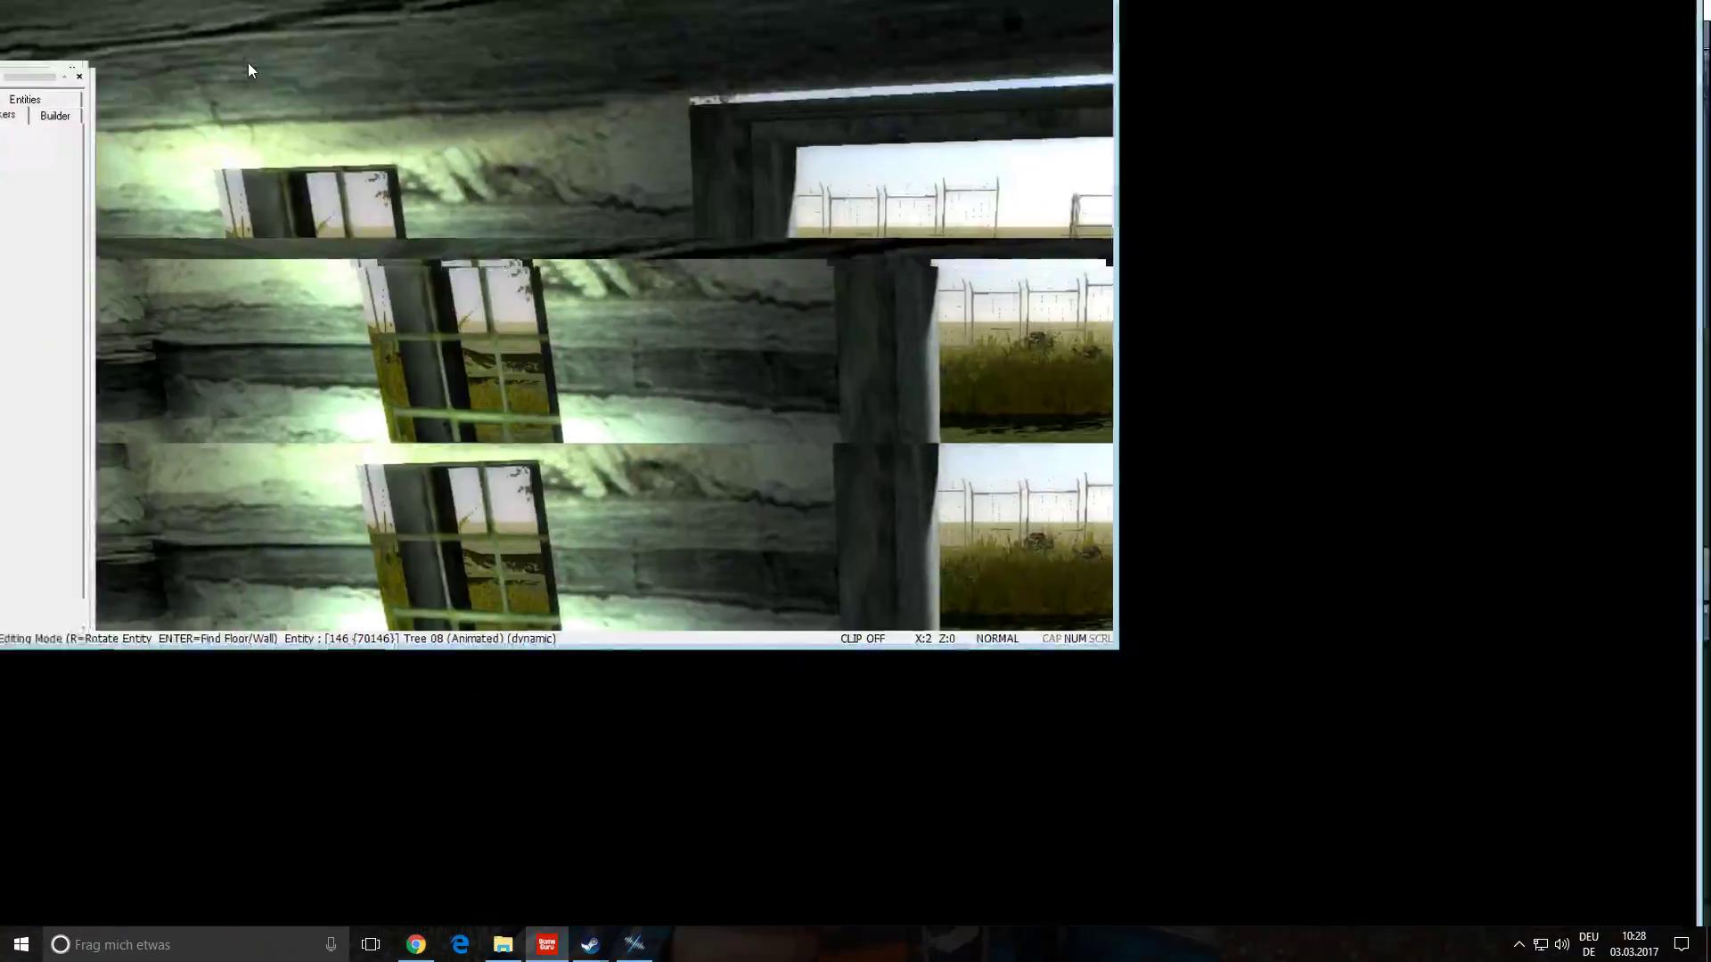
# - Fly to the wooden cabin's entrance, open the entity library and expand the Insides folder of Buildings Pack
pyautogui.press('w')
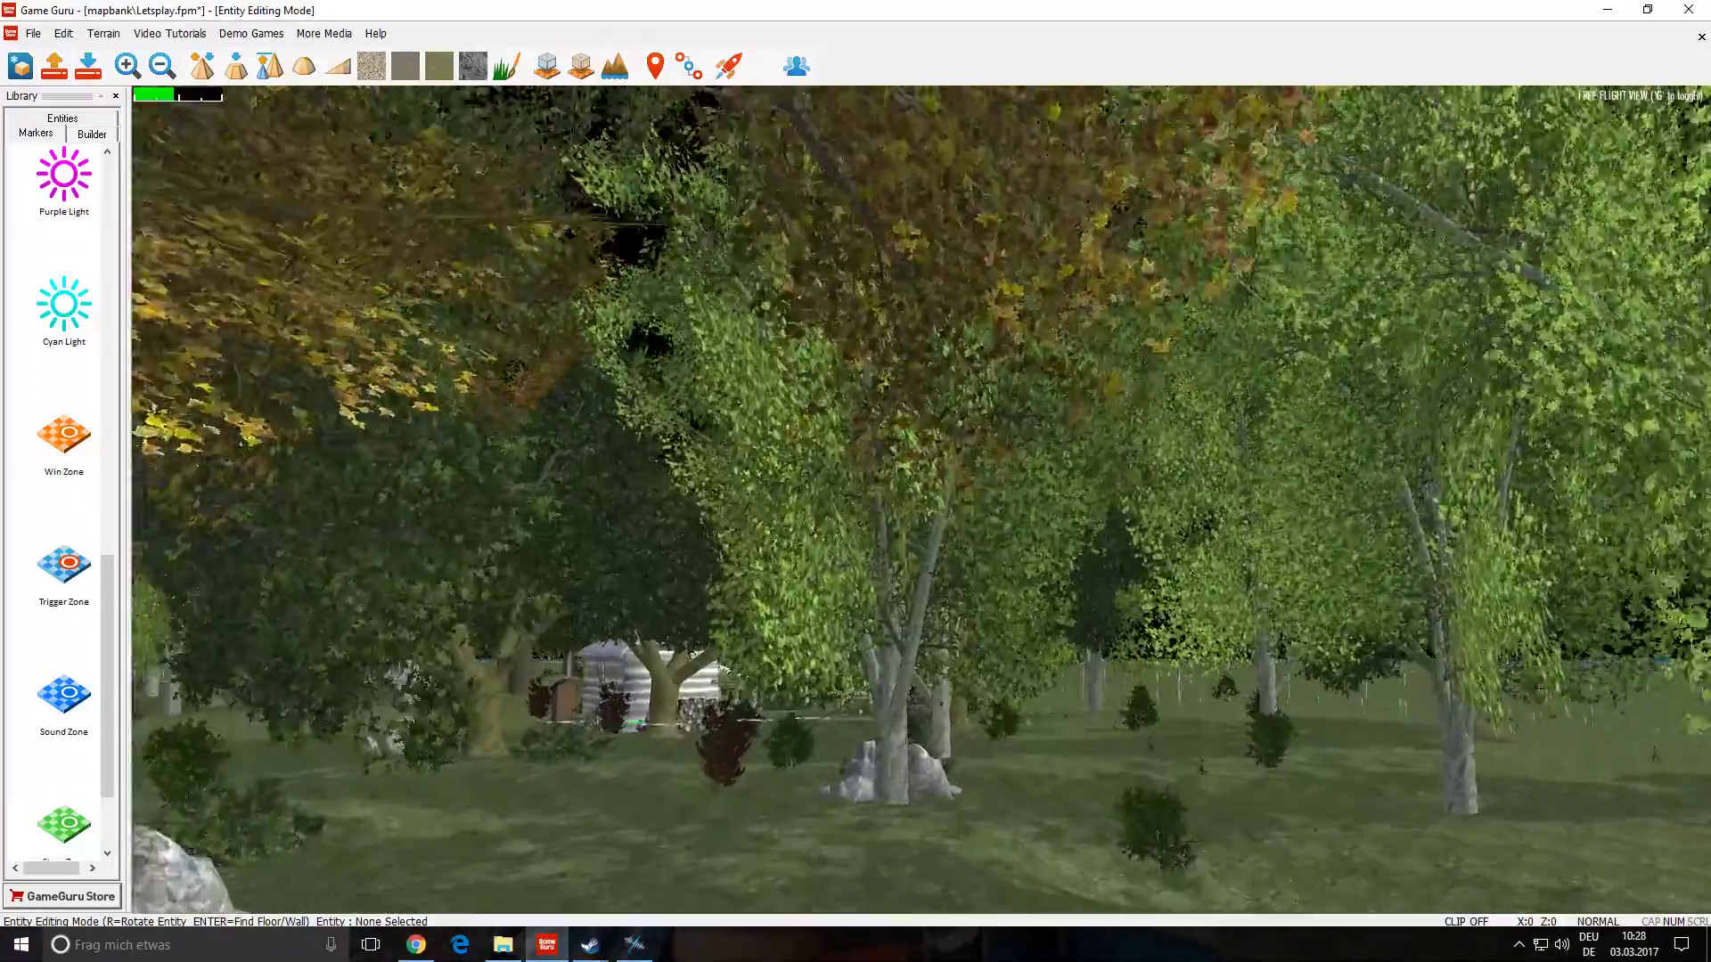
pyautogui.press('w')
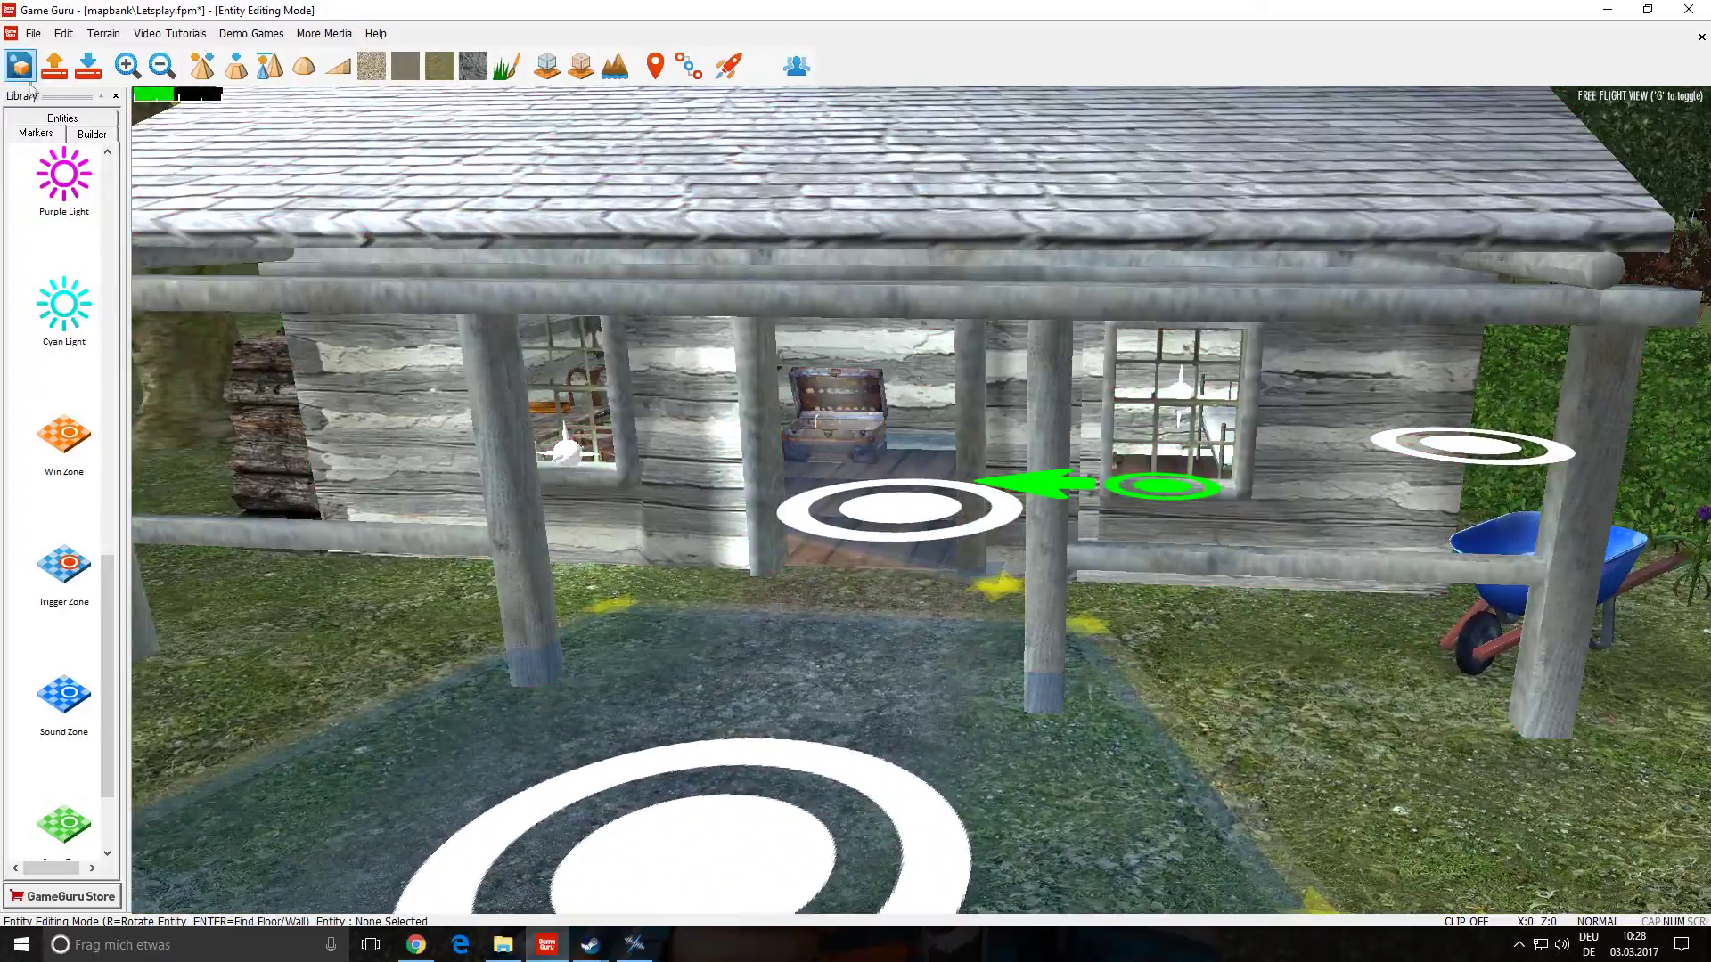
pyautogui.click(21, 68)
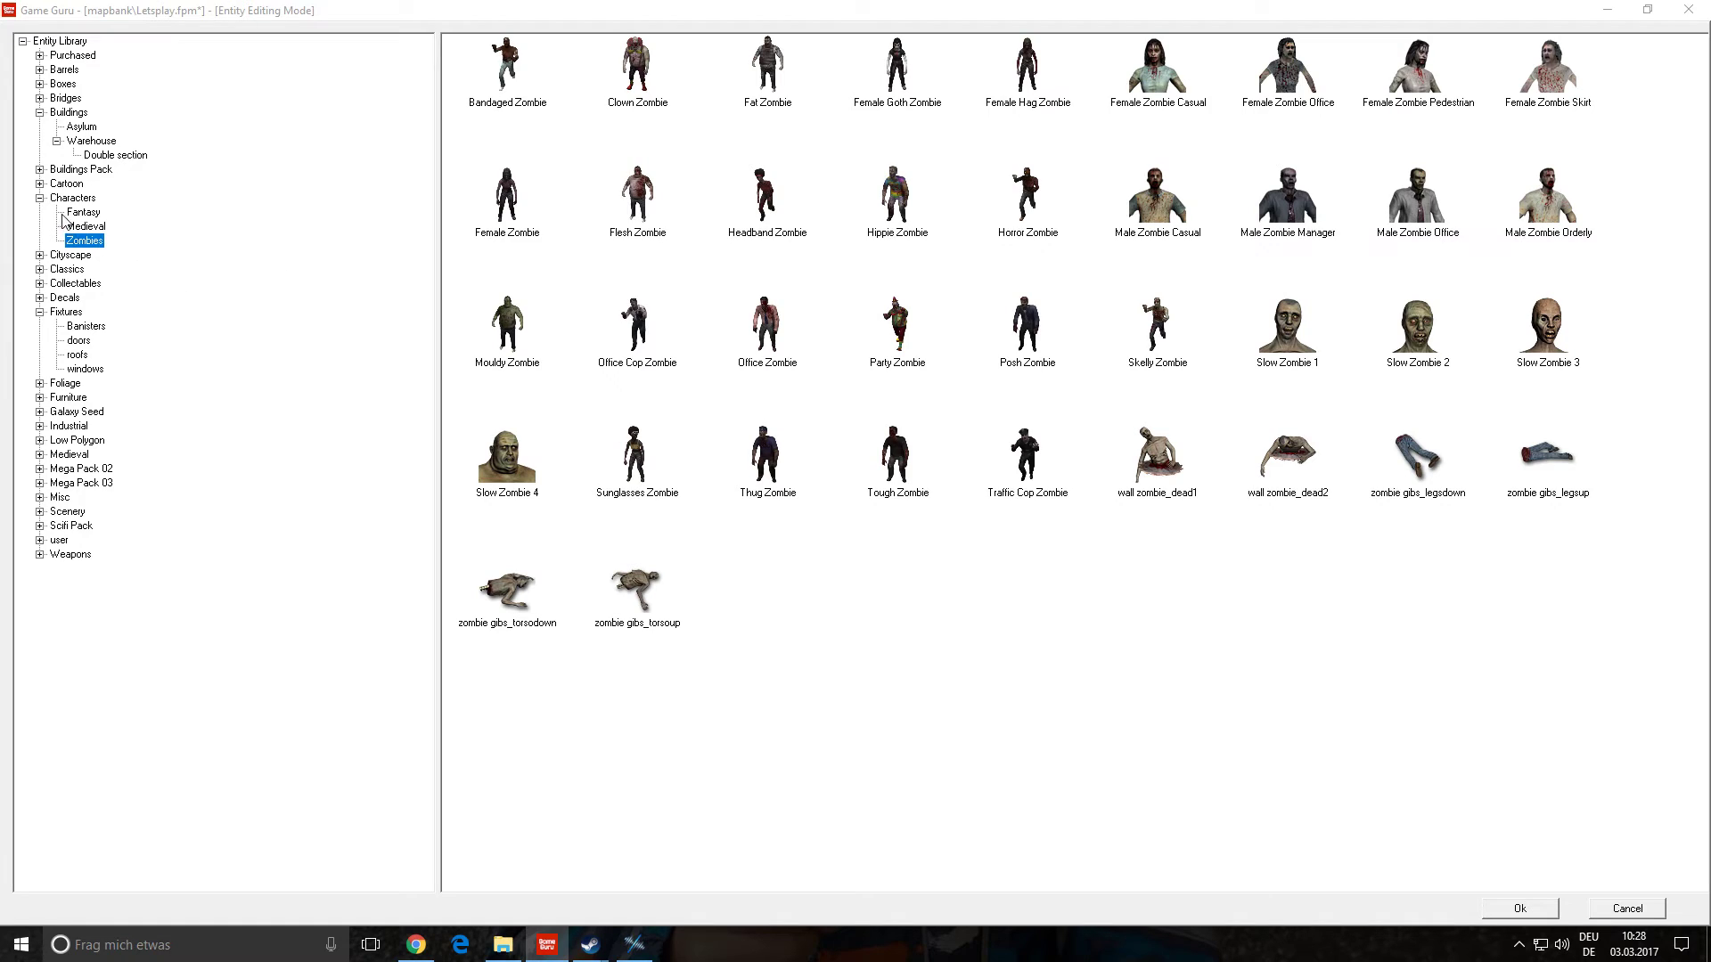
pyautogui.click(39, 198)
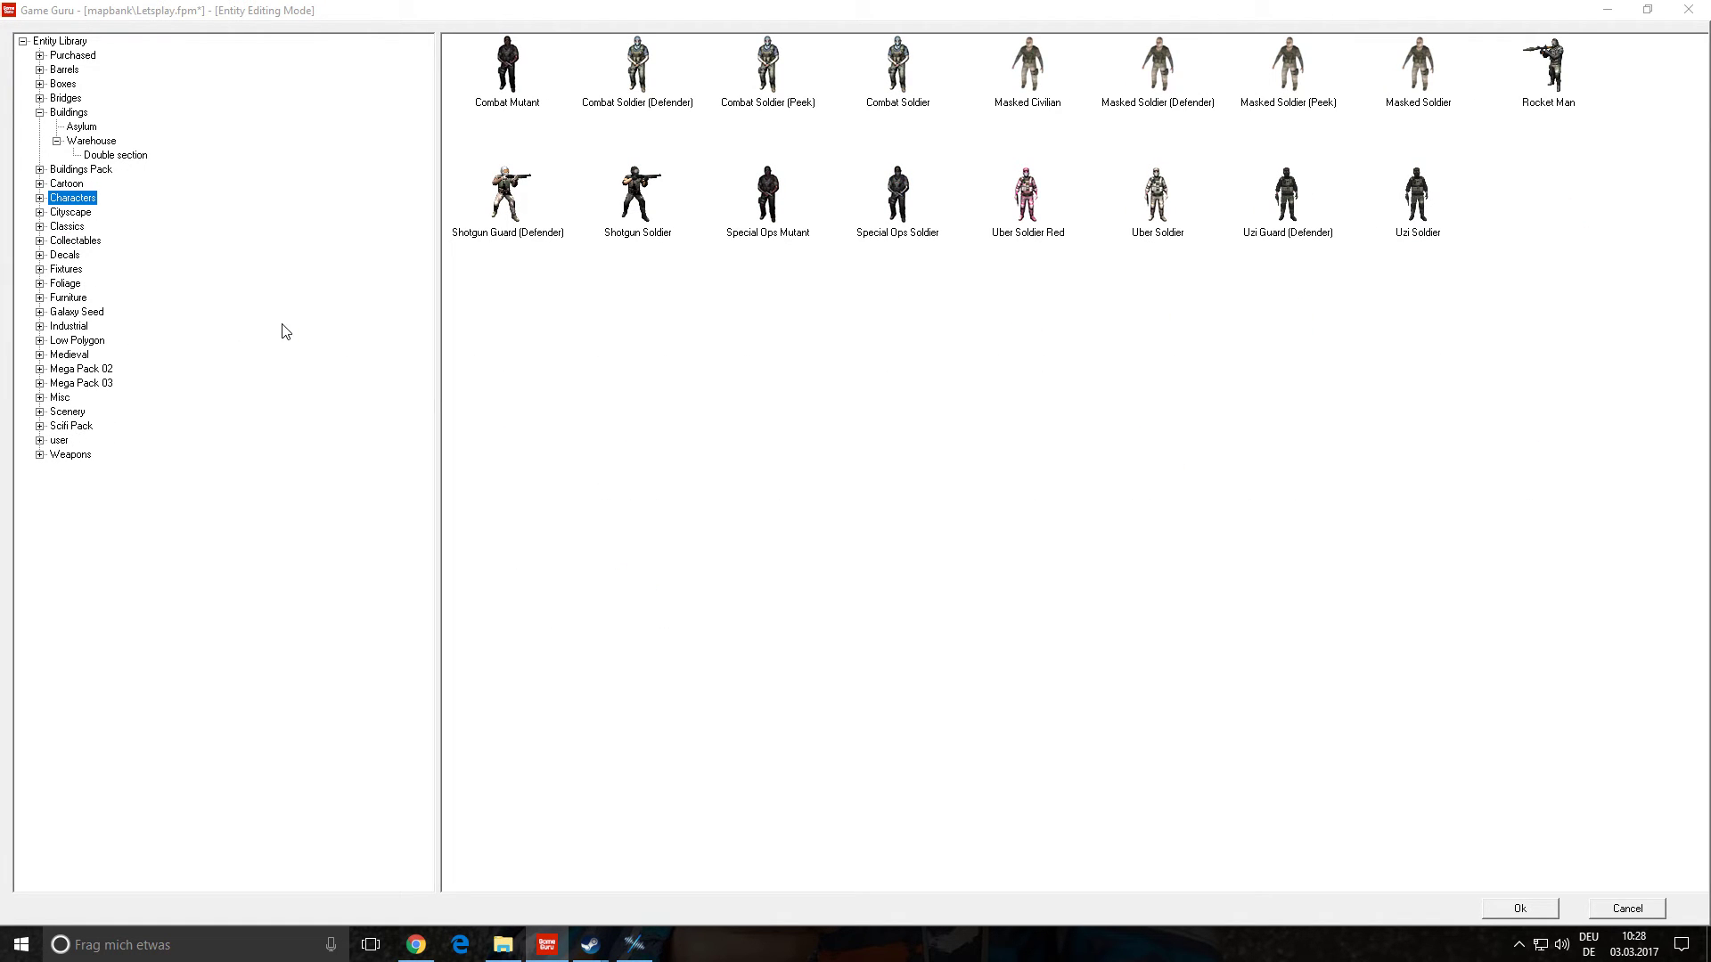
pyautogui.click(41, 113)
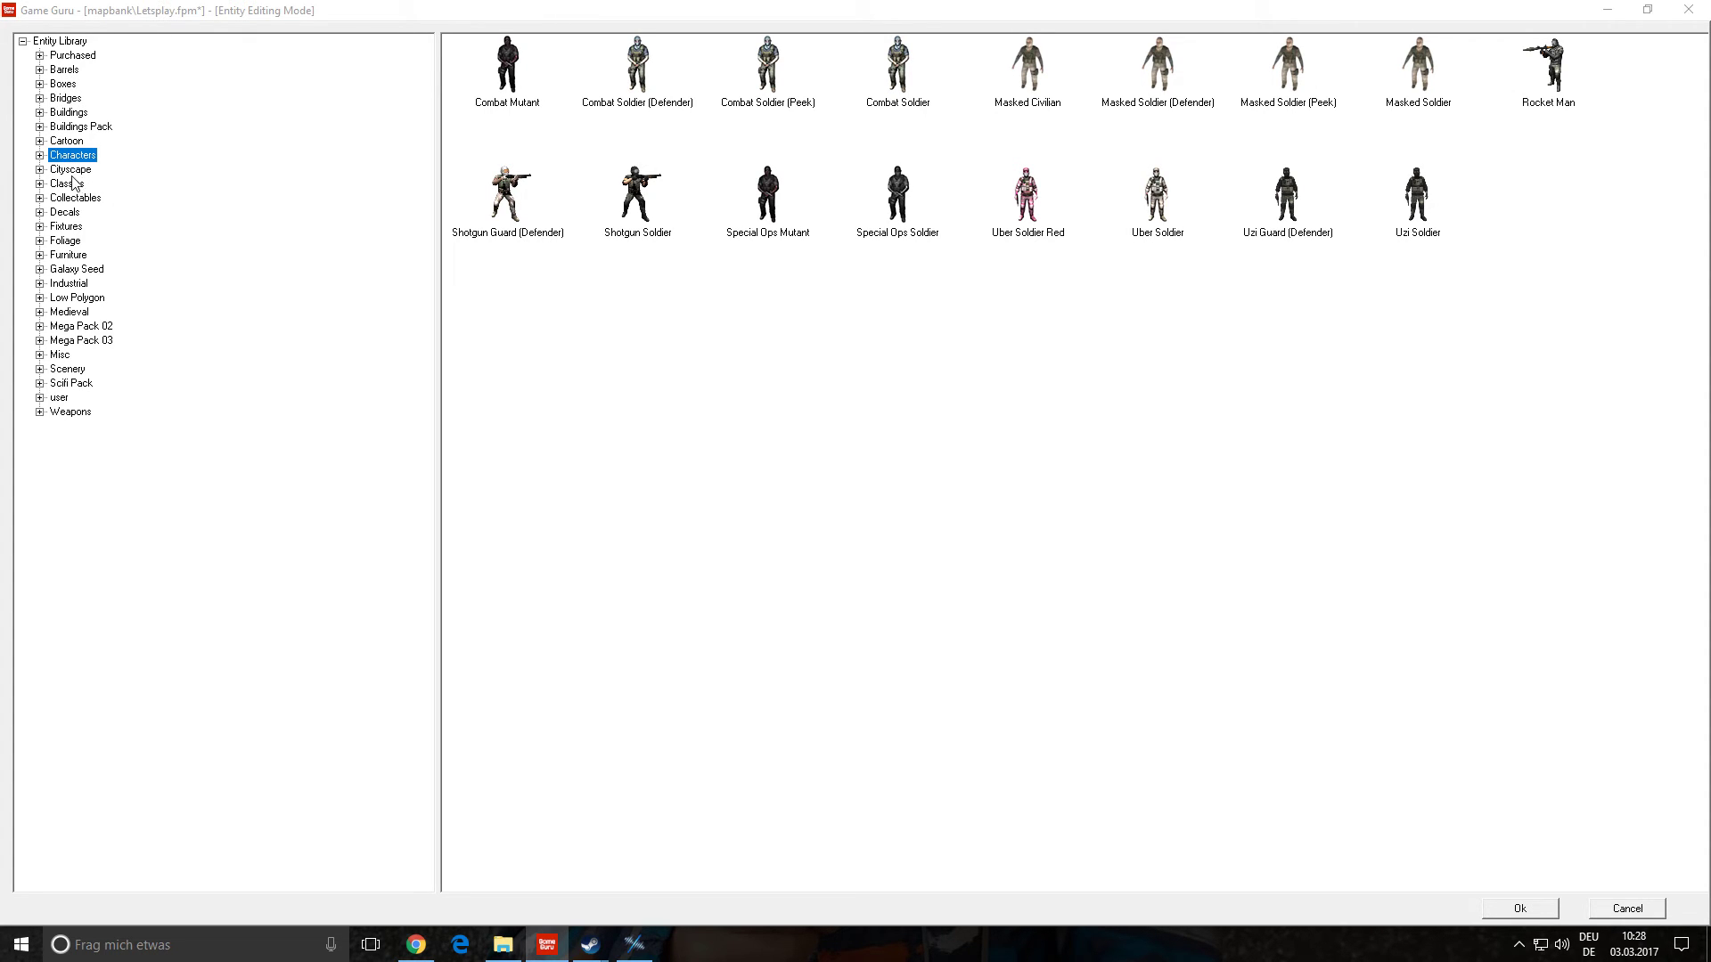
pyautogui.click(40, 128)
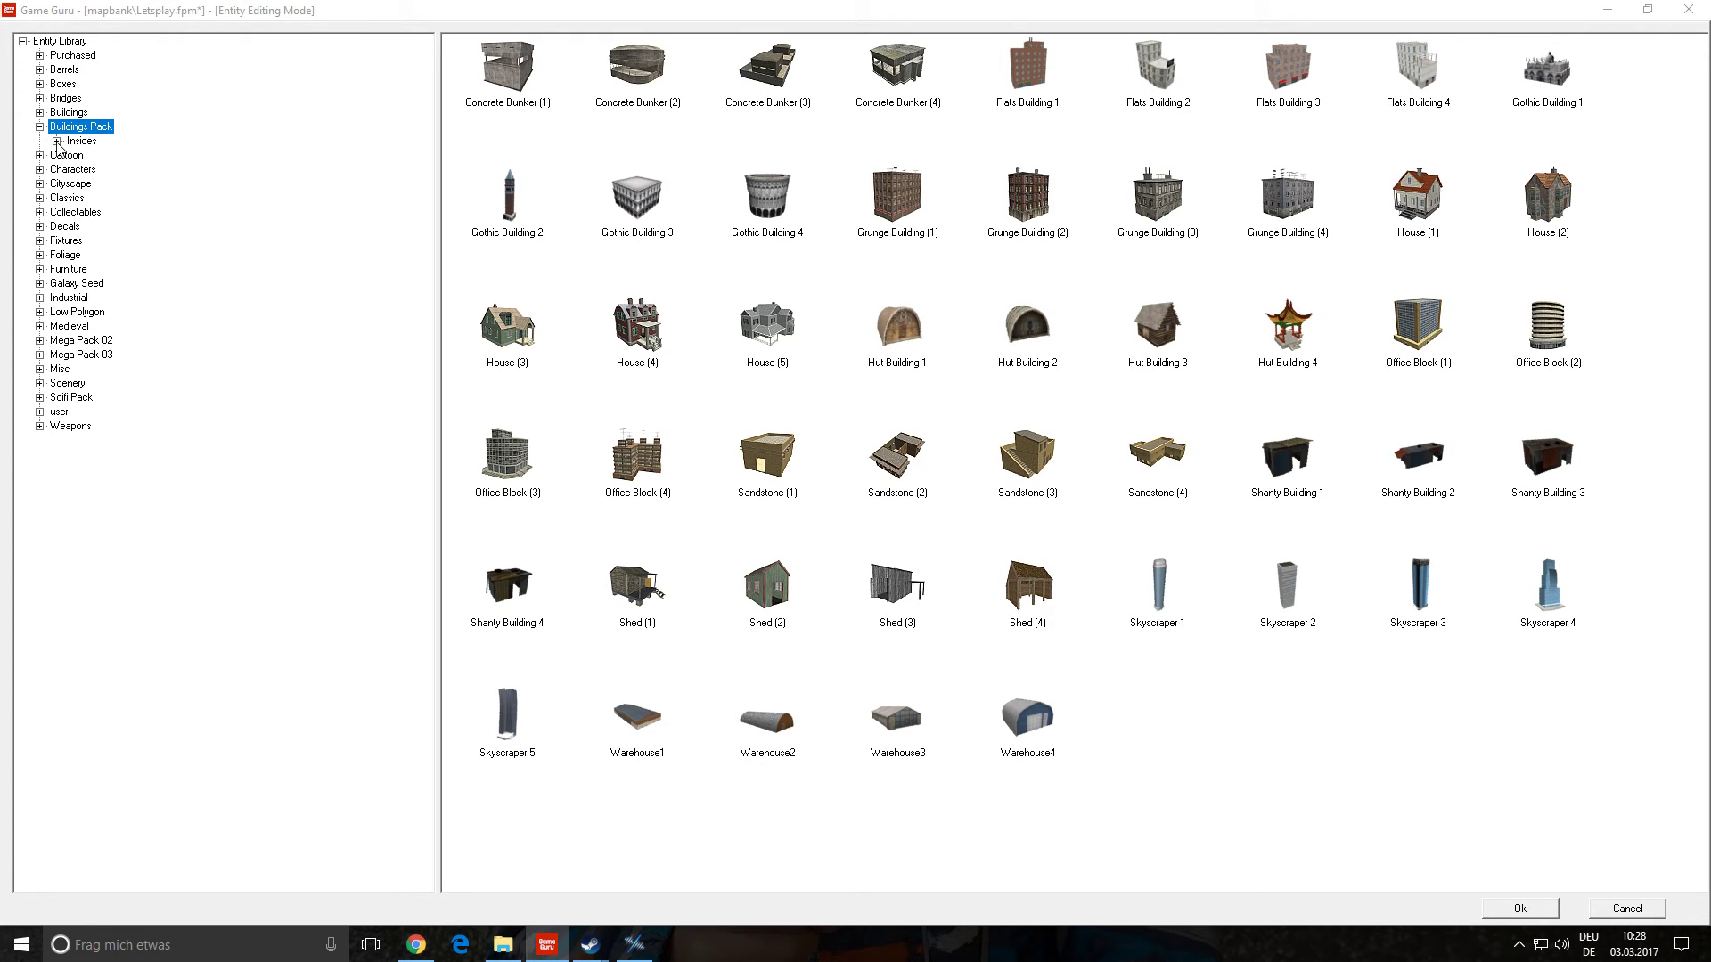
pyautogui.click(56, 141)
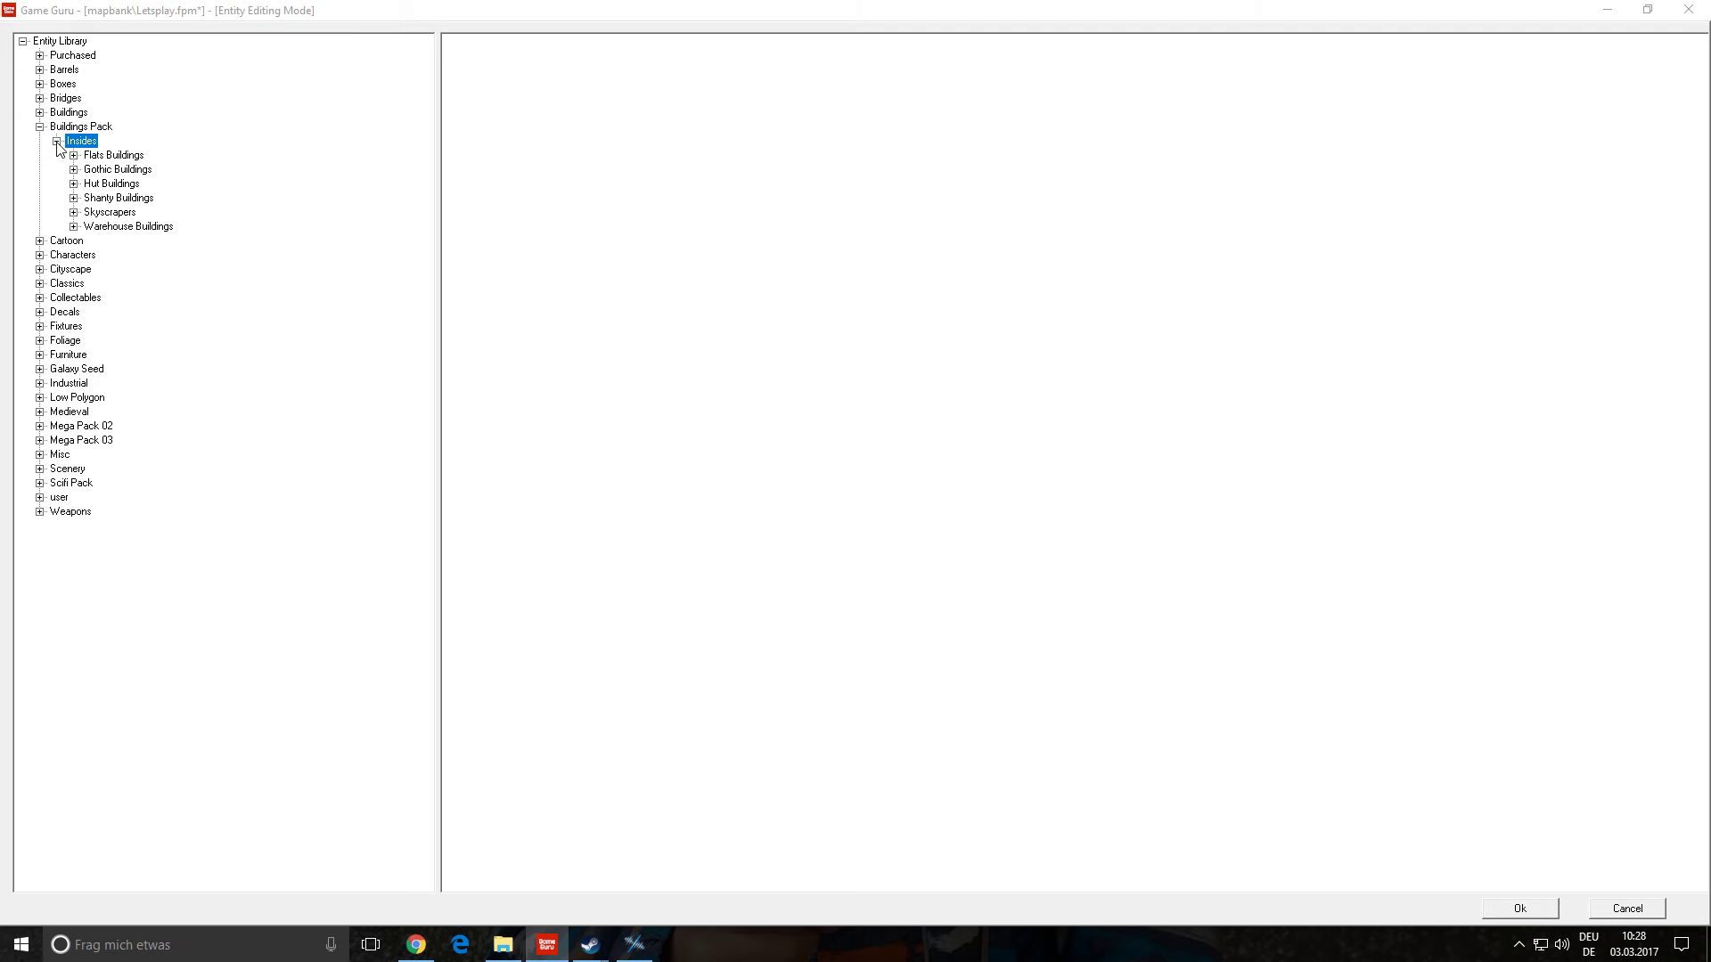
# - Browse the Flats Buildings, Gothic Buildings and Hut Buildings folders for a door that suits the cabin
pyautogui.click(104, 157)
pyautogui.click(115, 172)
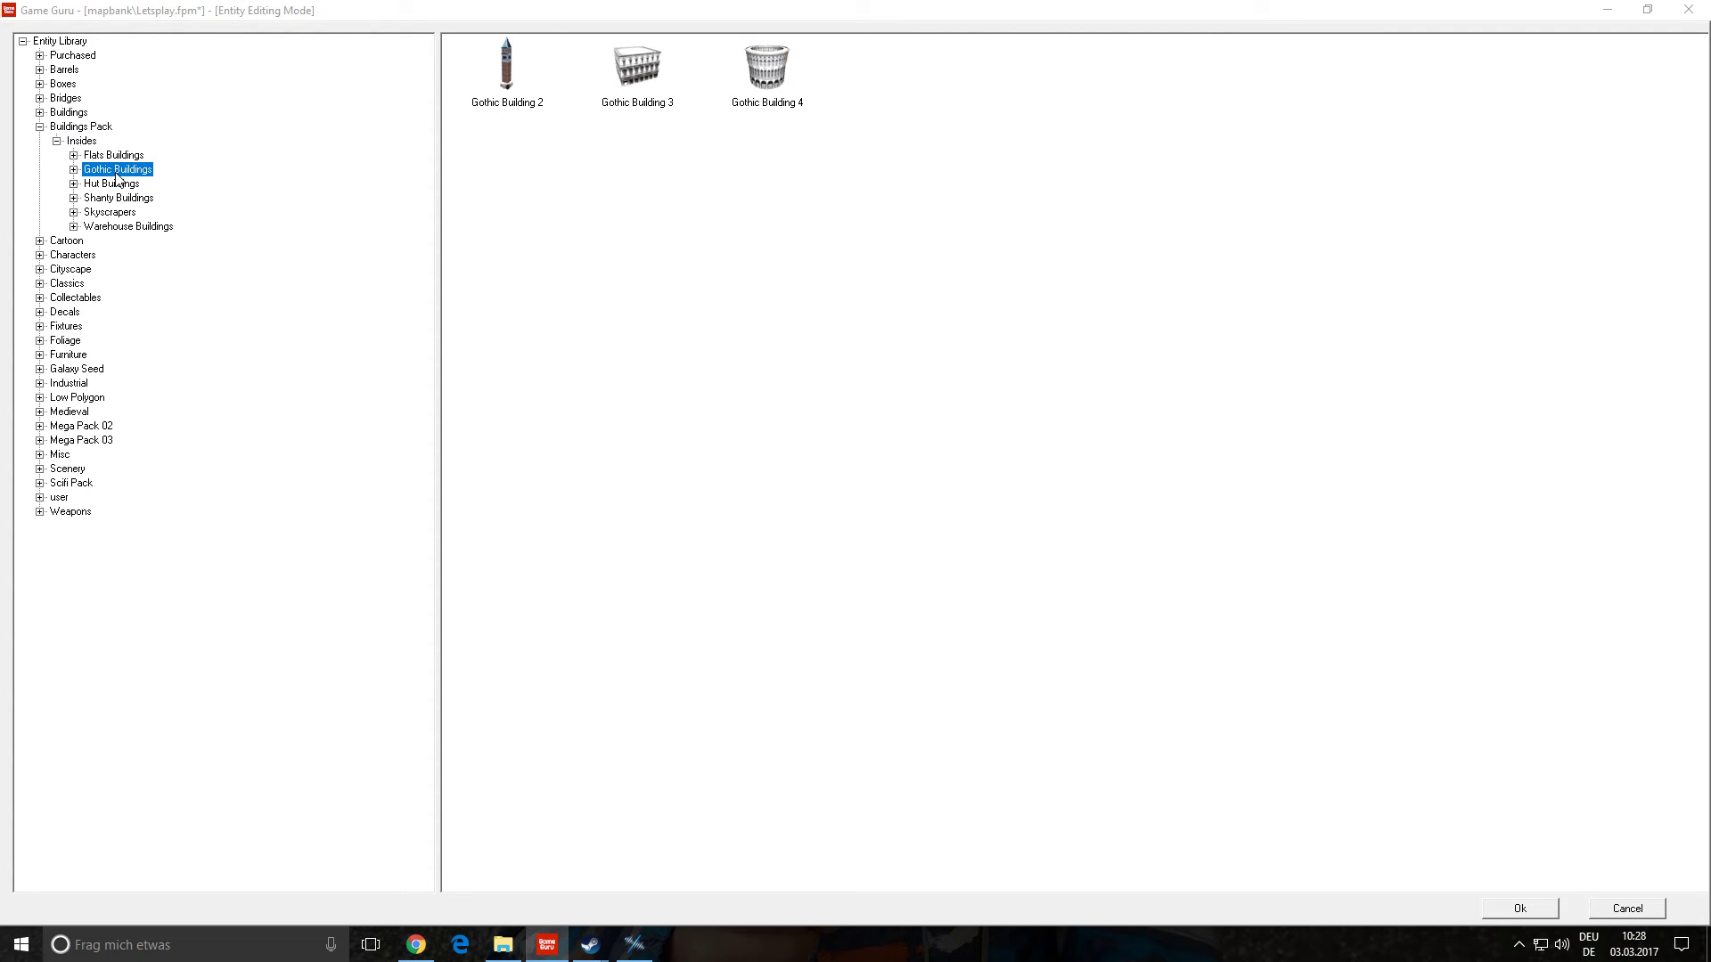
pyautogui.press('Left')
pyautogui.press('Left')
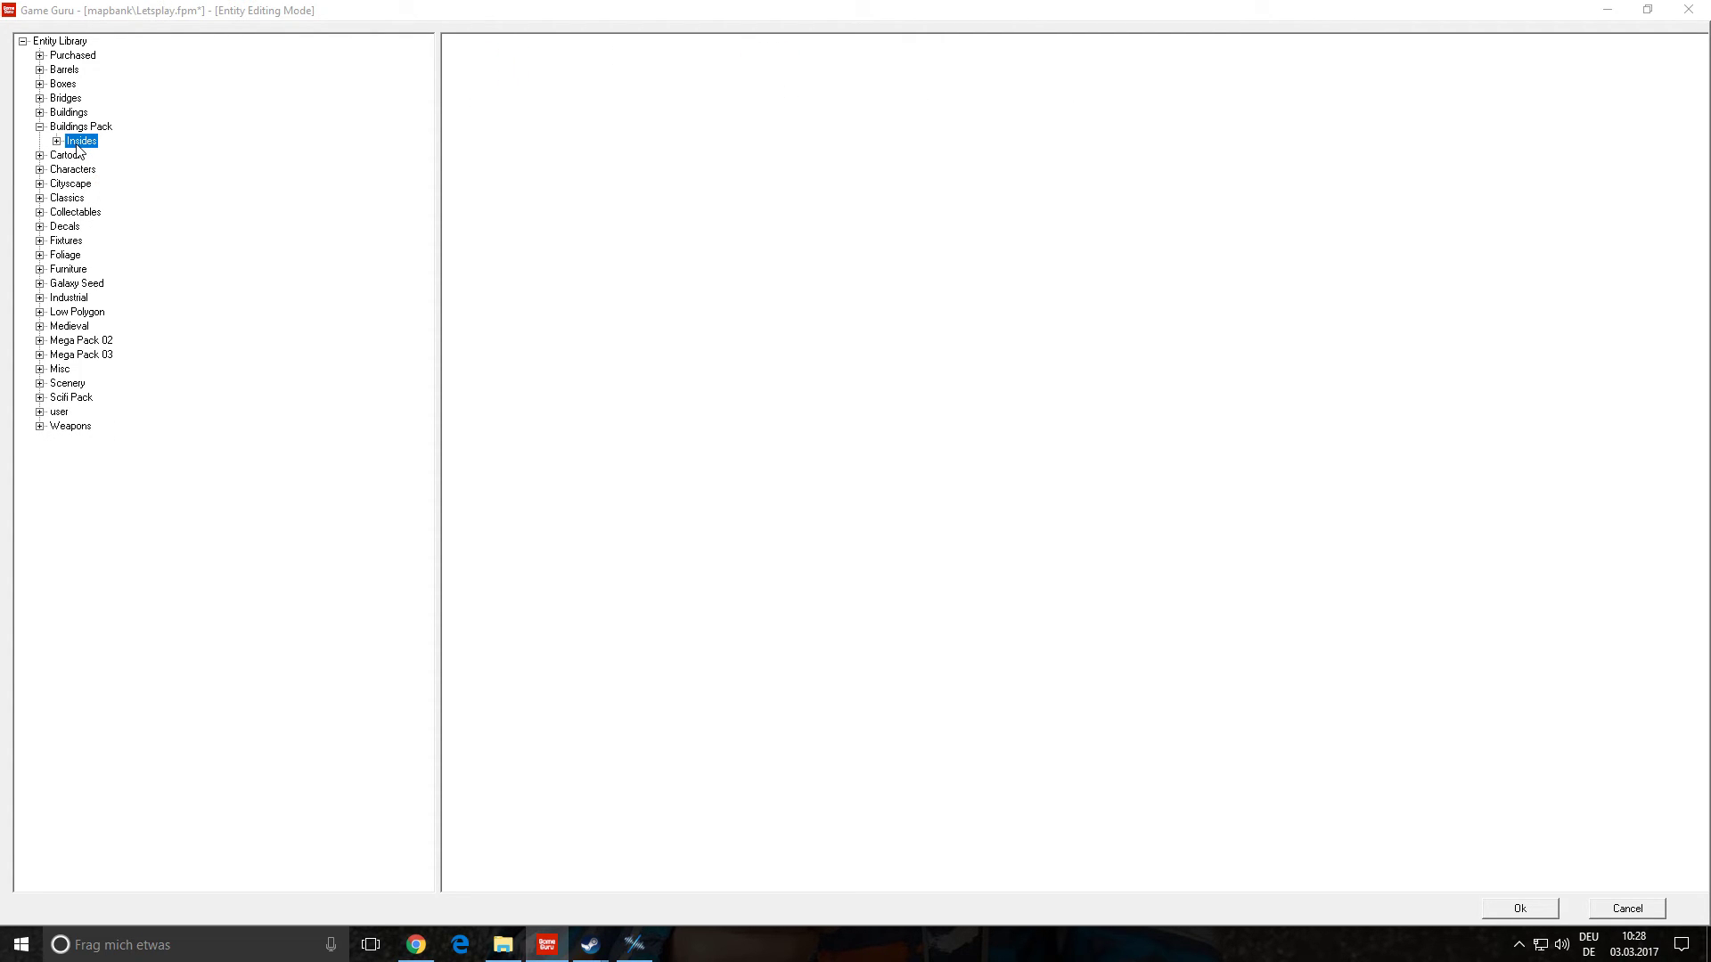
pyautogui.press('Right')
pyautogui.click(102, 173)
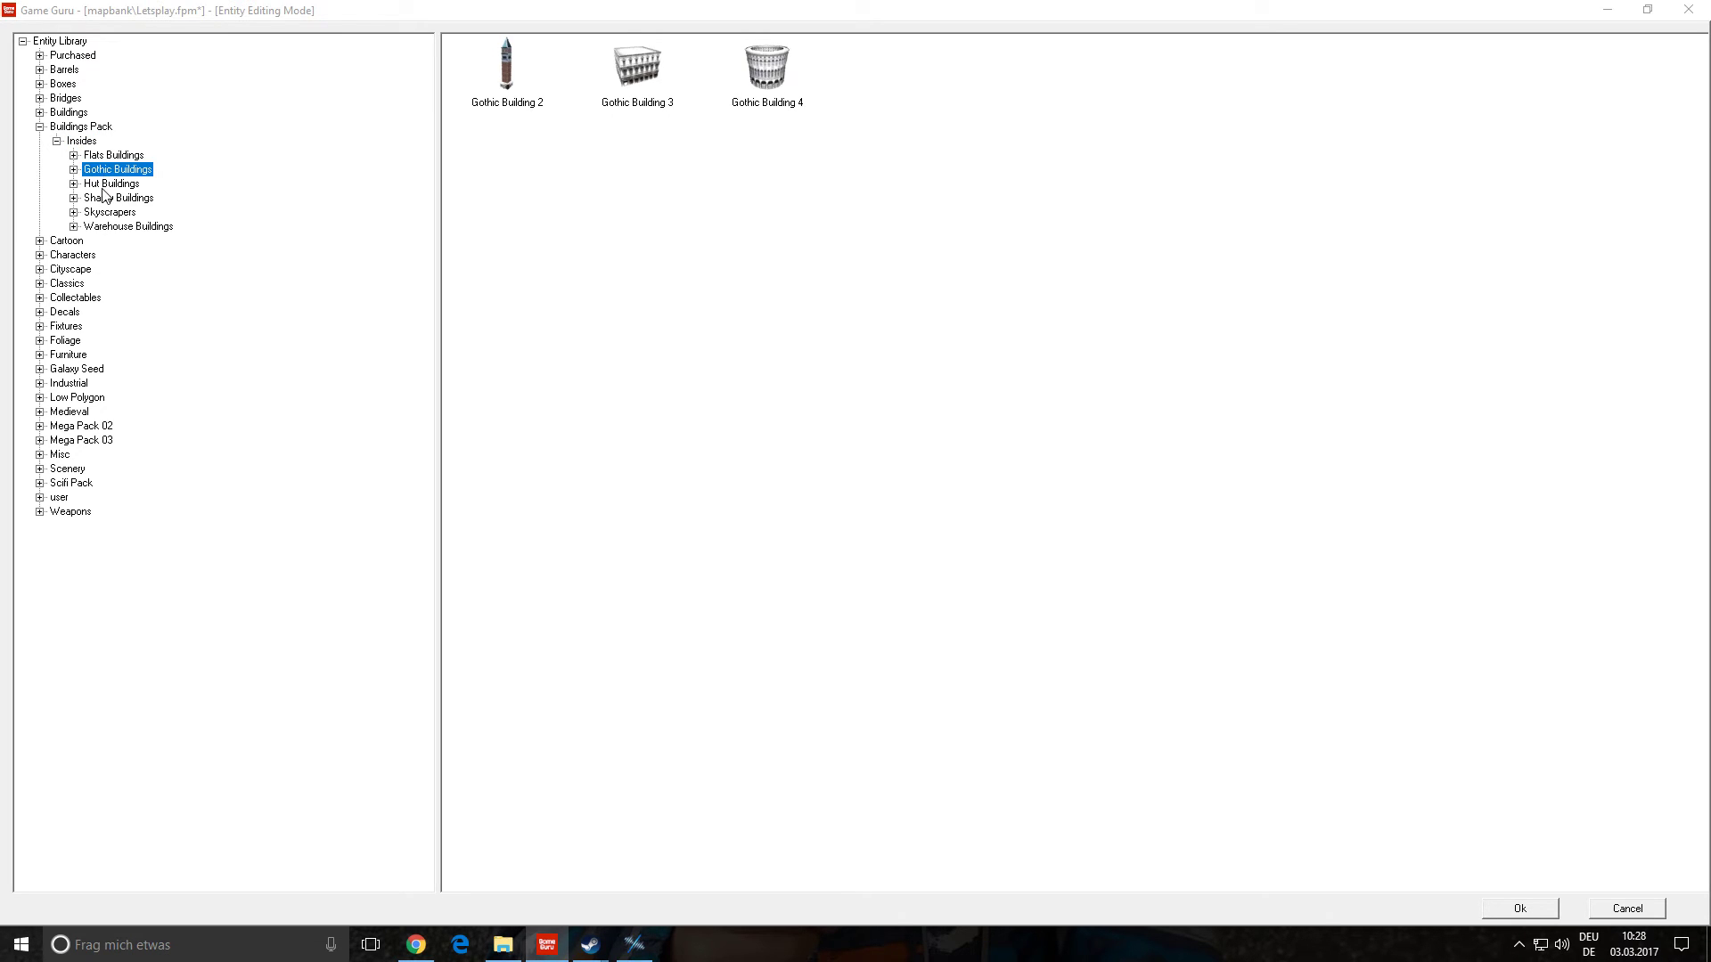
pyautogui.click(104, 184)
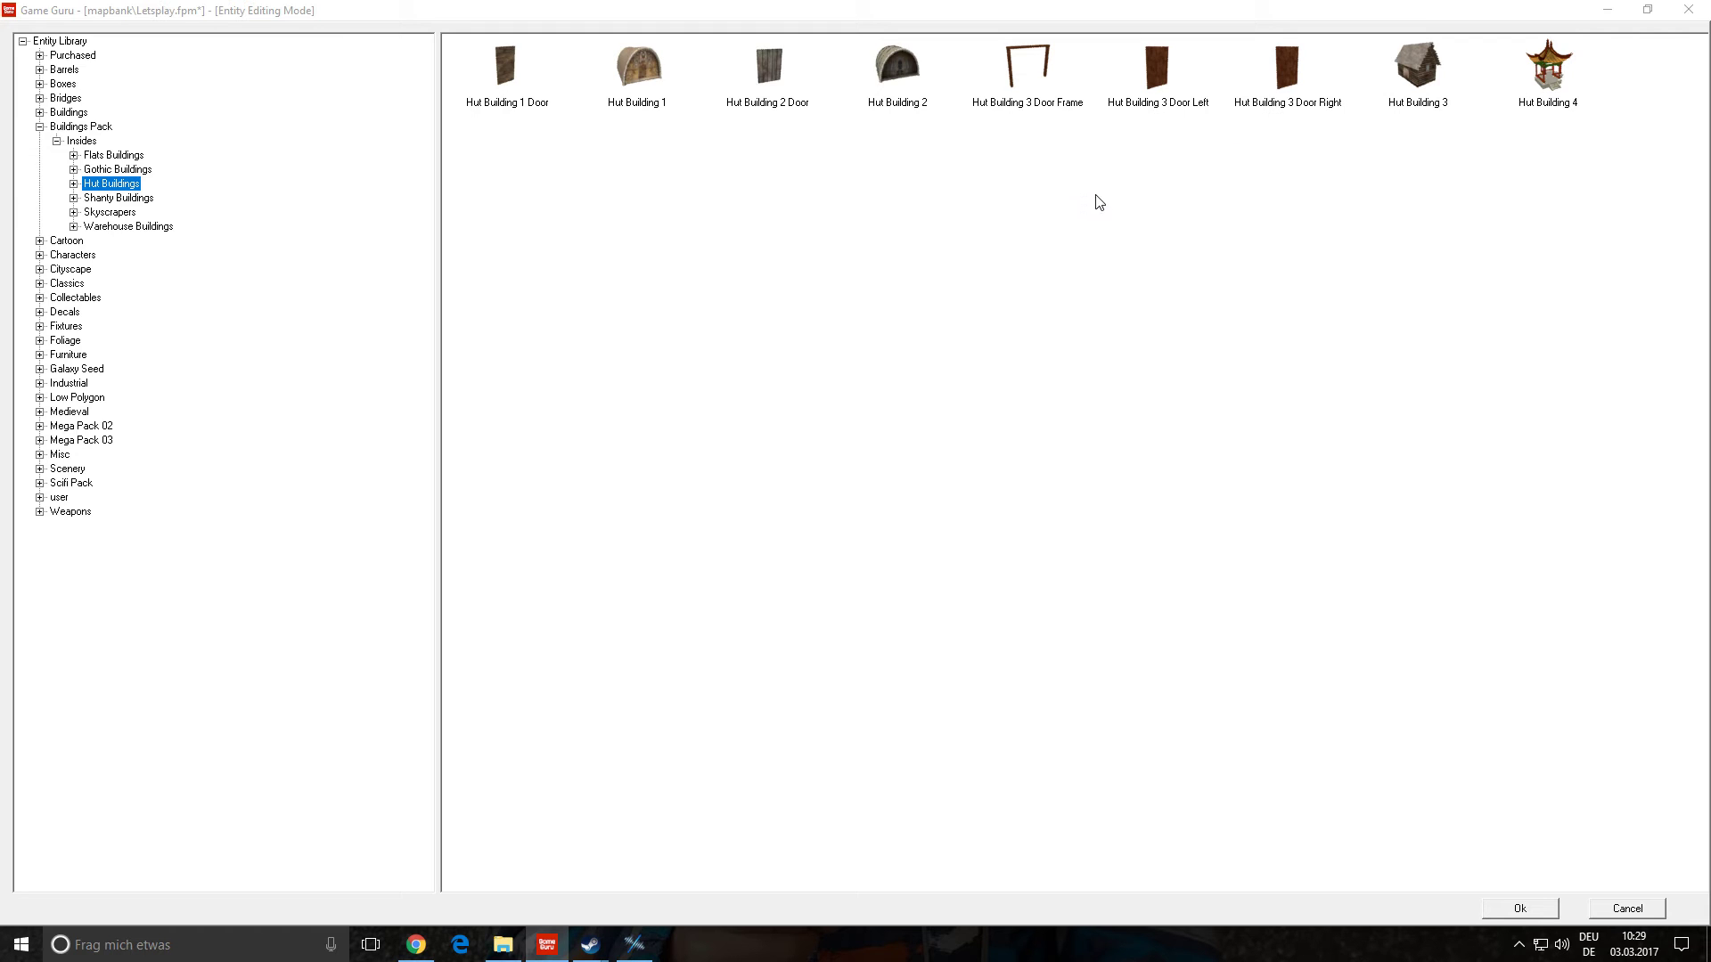
# - Place the Hut Building 1 Door in the cabin's front doorway and inspect its fit from inside
pyautogui.doubleClick(505, 66)
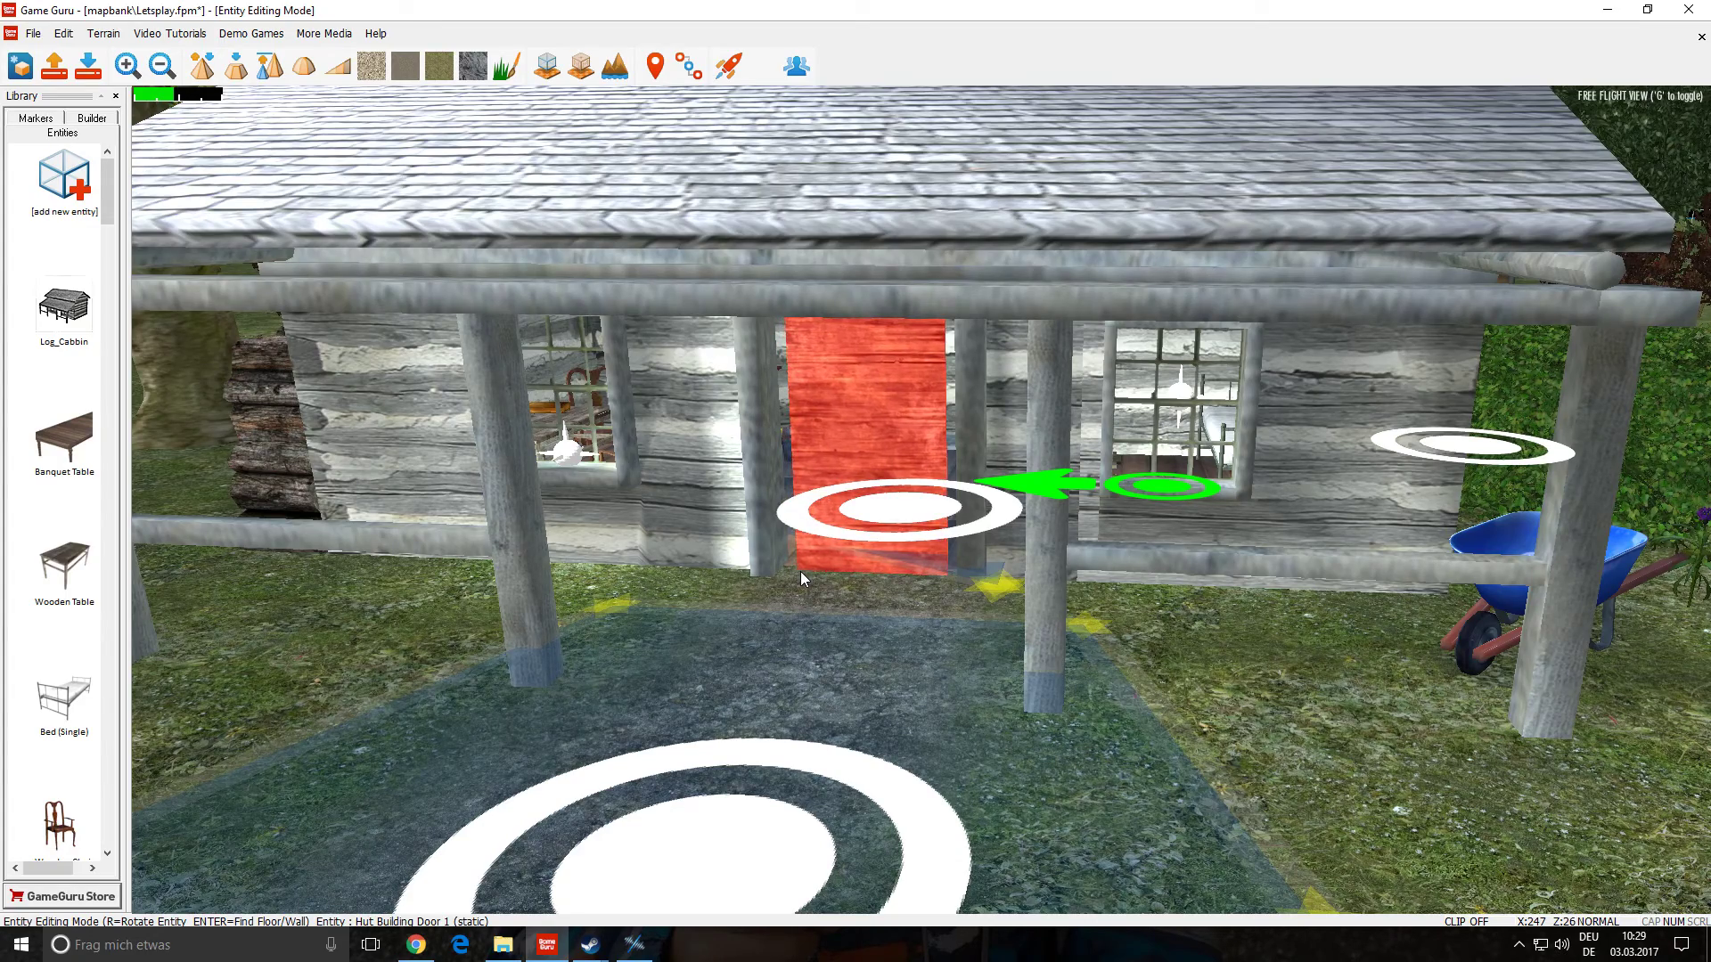
pyautogui.click(799, 571)
pyautogui.scroll(5, 843, 649)
pyautogui.press('w')
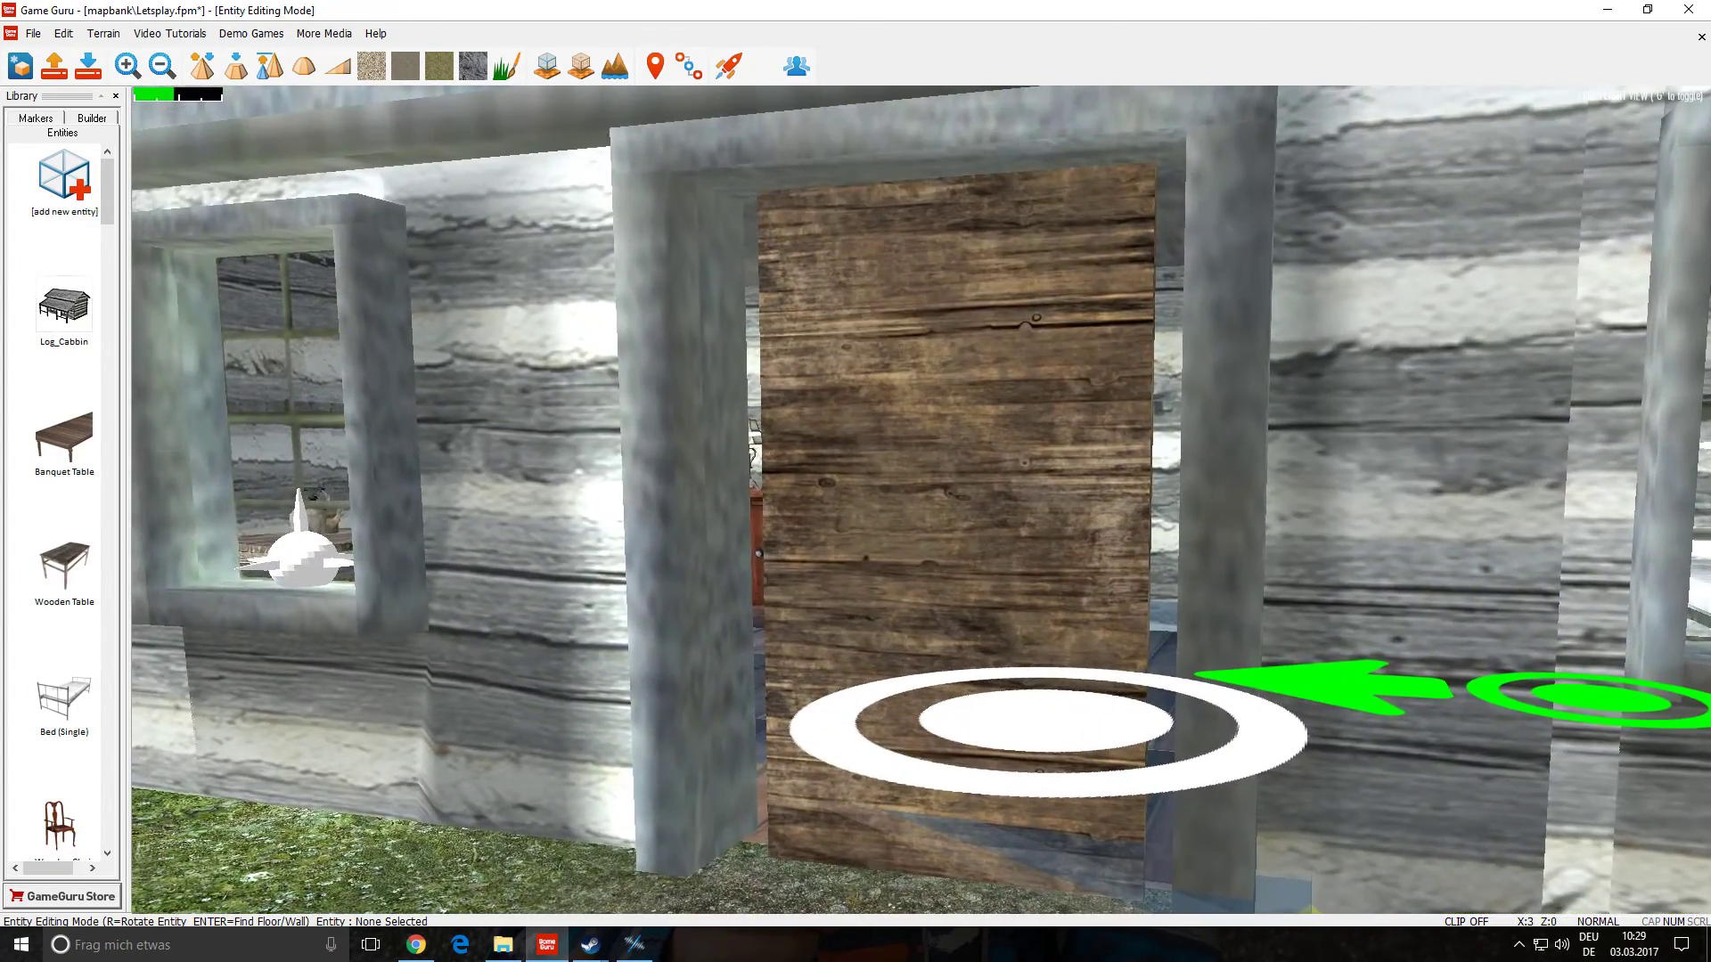
pyautogui.press('a')
pyautogui.press('d')
pyautogui.press('w')
pyautogui.moveTo(843, 649); pyautogui.dragTo(881, 665, button='right')
# - Lower the wooden door slightly in the cabin's doorway and delete it
pyautogui.click(679, 415)
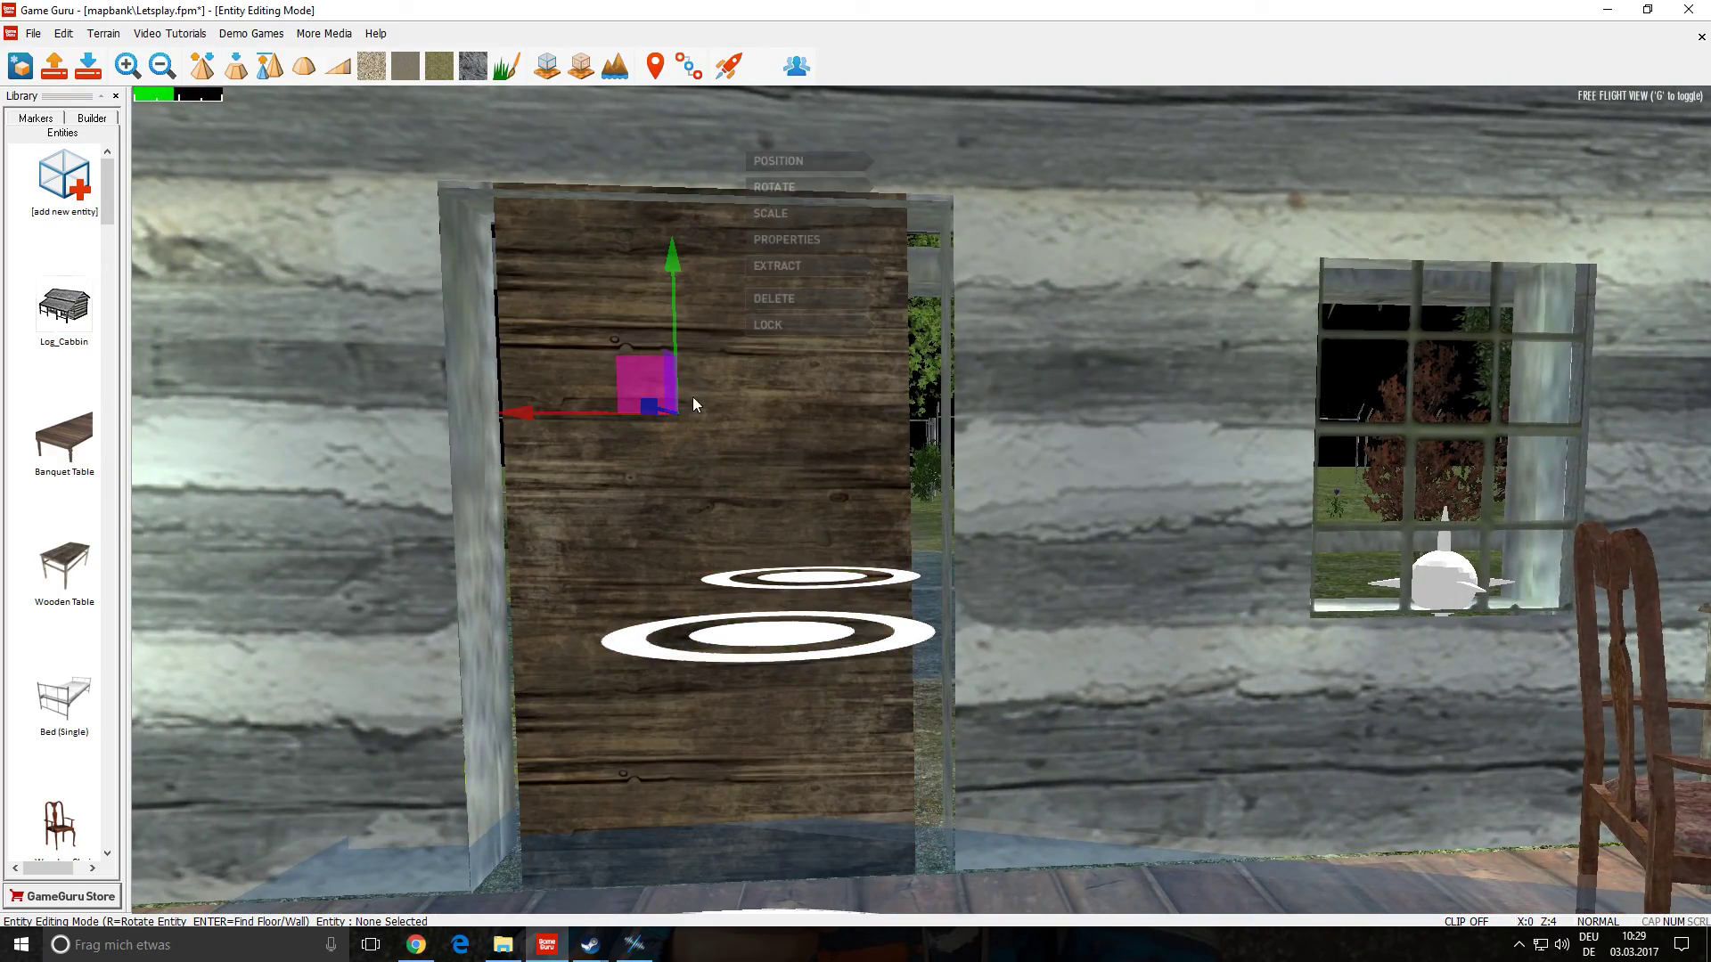
pyautogui.moveTo(680, 258); pyautogui.dragTo(679, 285)
pyautogui.click(798, 283)
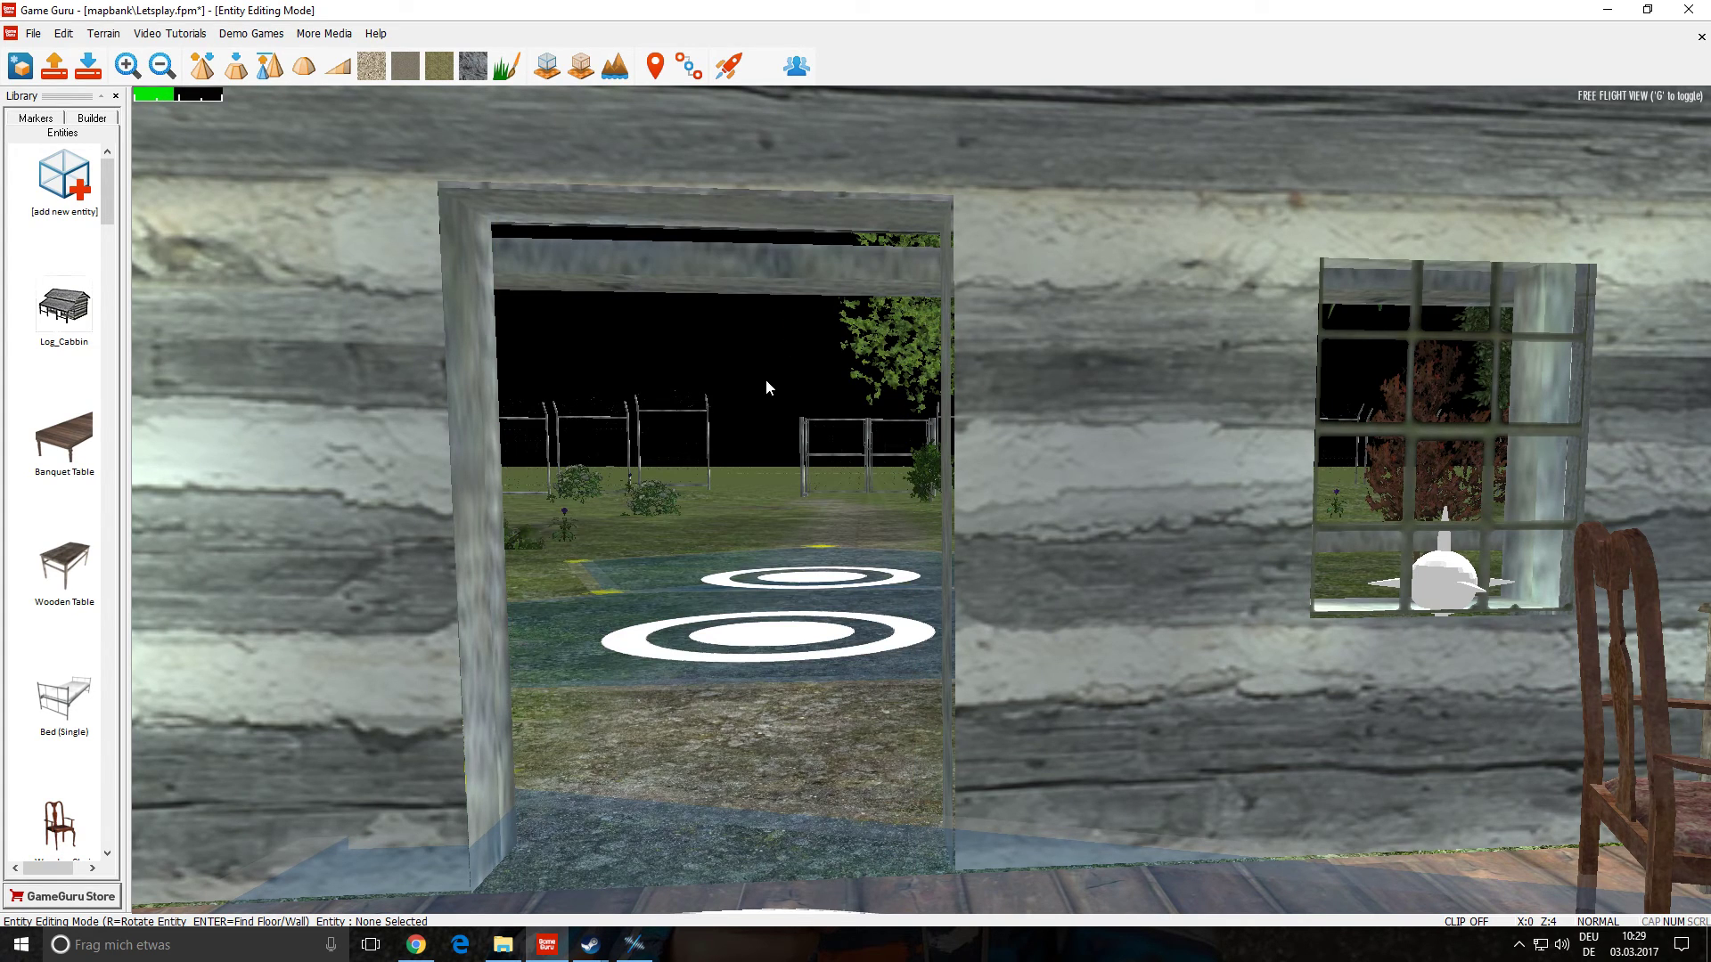
# - Load the Hut Building 2 Door from the entity library as an alternative door for the cabin
pyautogui.click(21, 65)
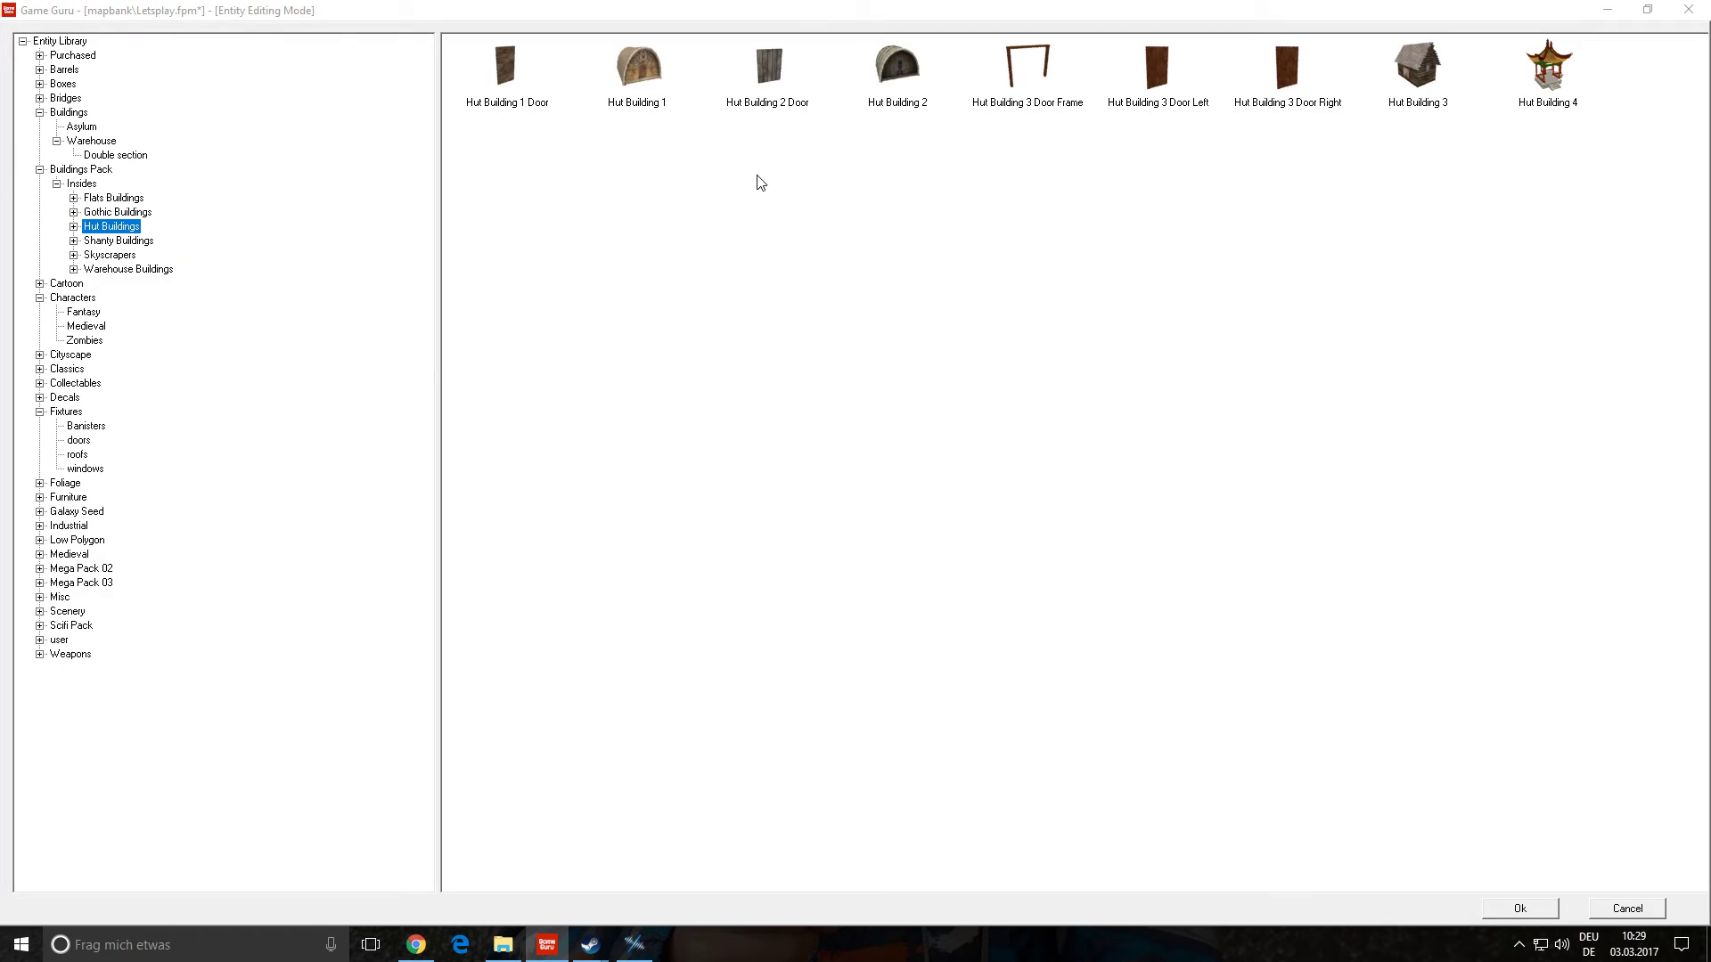
pyautogui.doubleClick(772, 62)
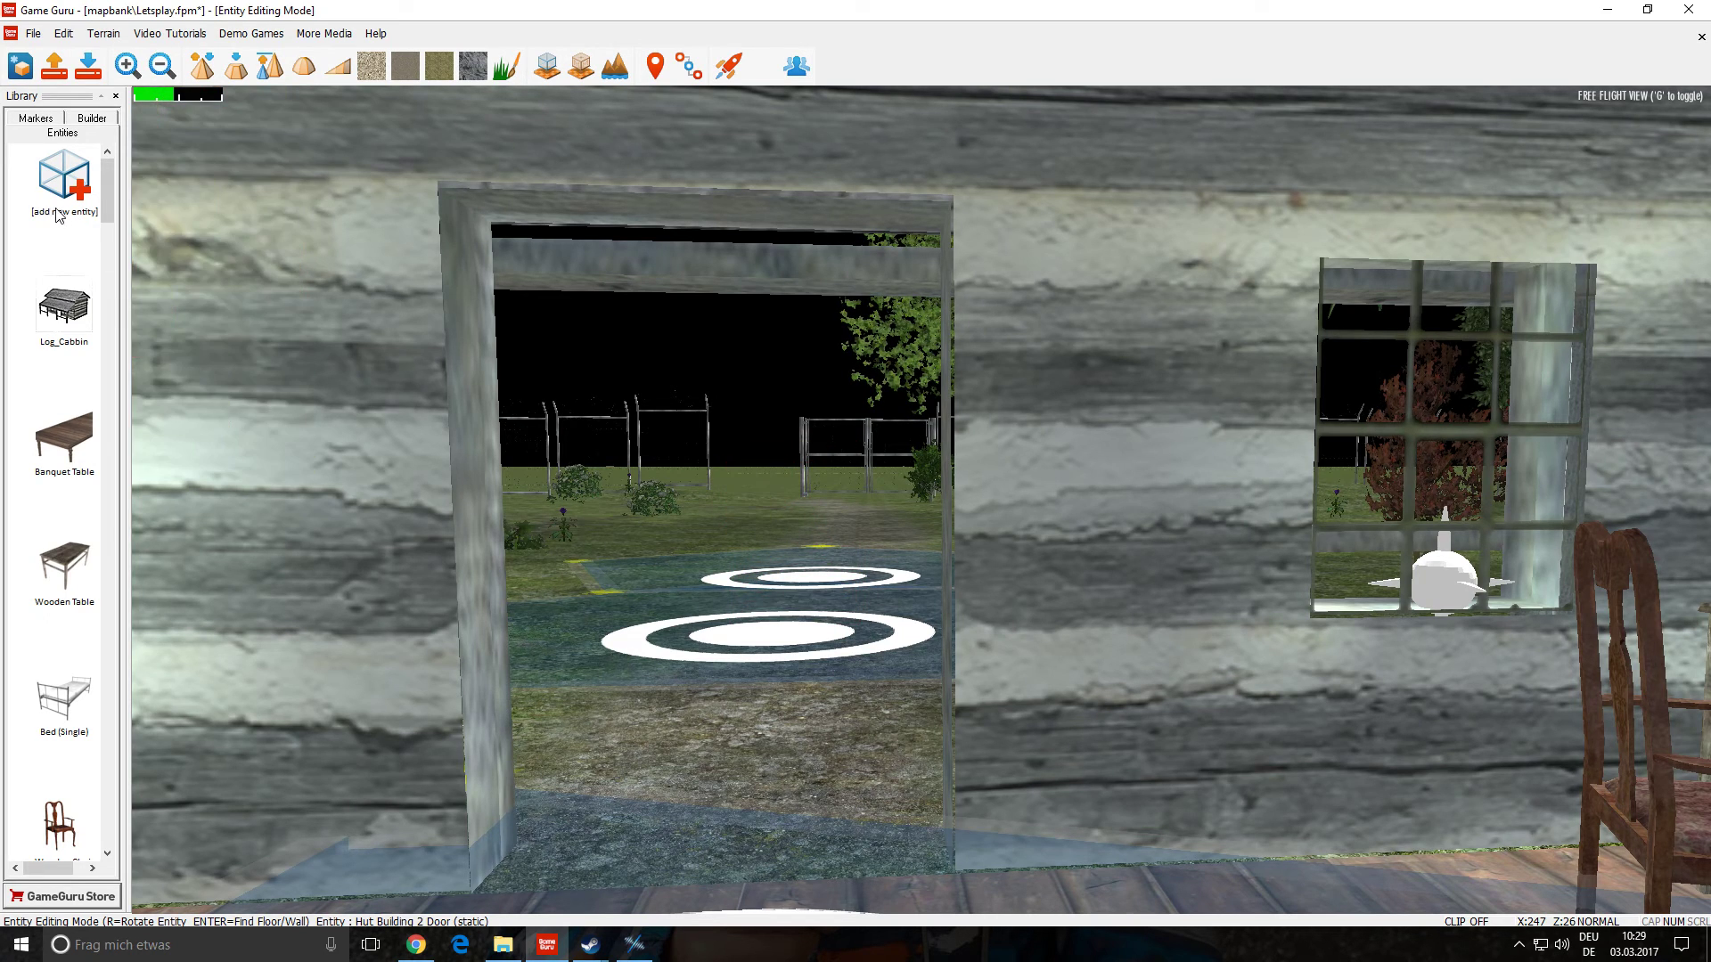
# - Look through the Shanty Buildings, Skyscrapers and Warehouse Buildings folders for a door and collapse Buildings Pack
pyautogui.click(64, 183)
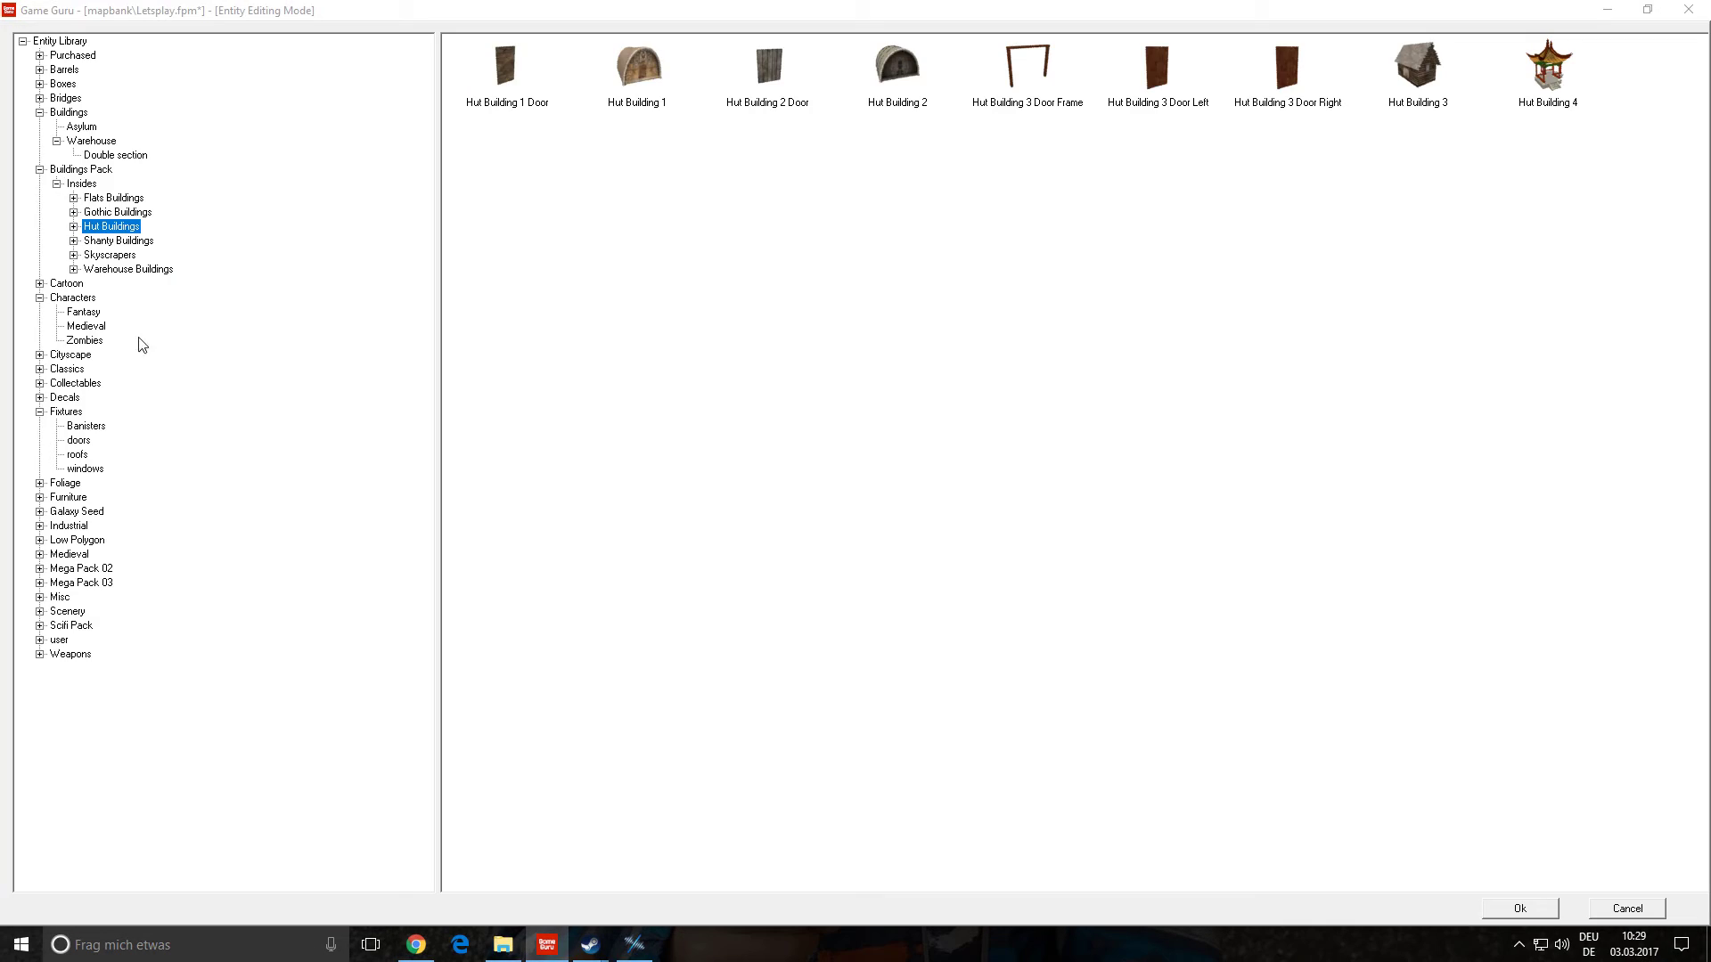
pyautogui.click(137, 245)
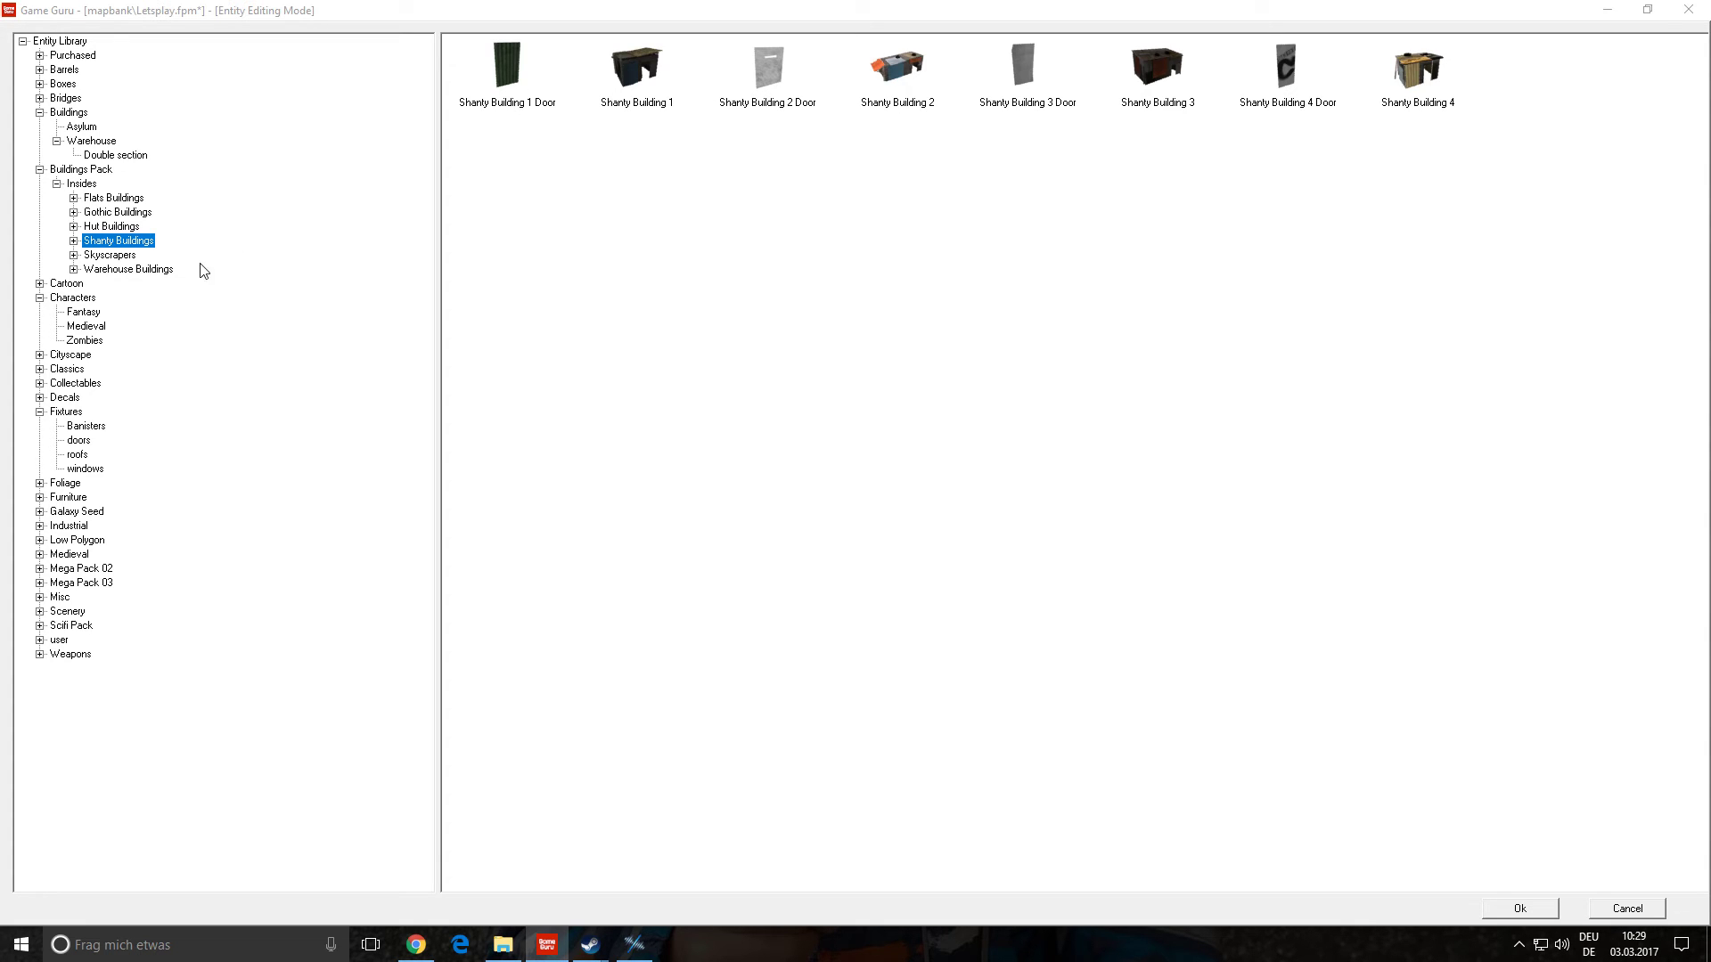
pyautogui.click(110, 255)
pyautogui.click(116, 270)
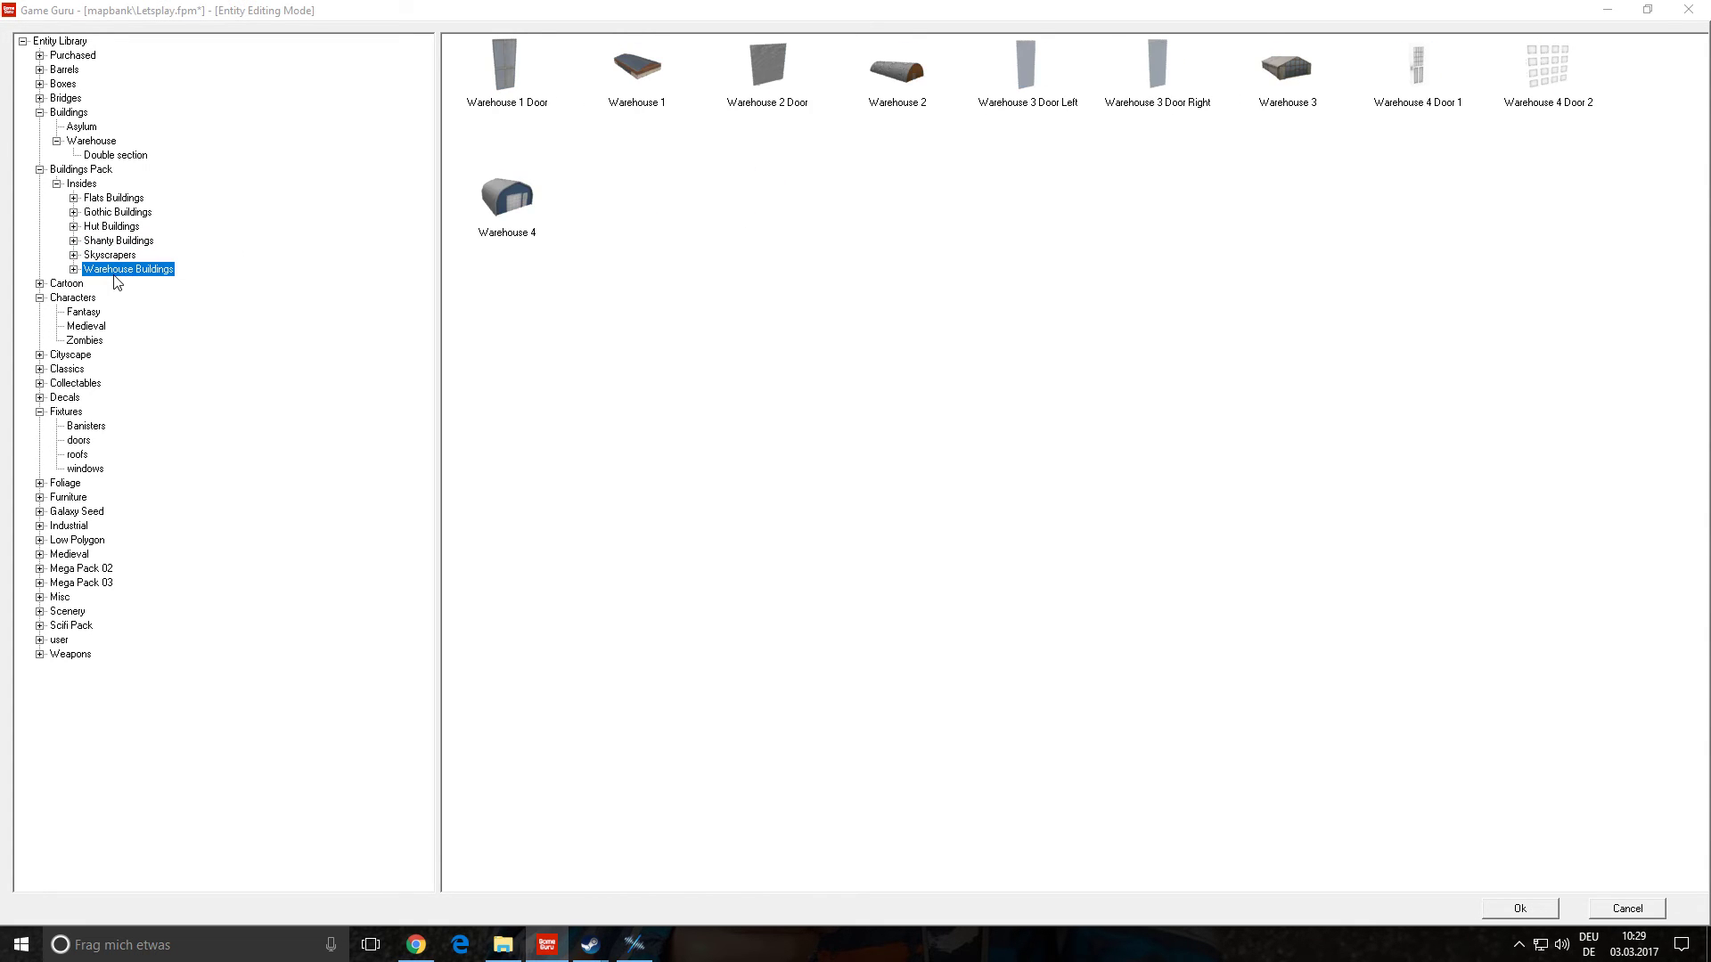
pyautogui.click(57, 183)
pyautogui.click(40, 169)
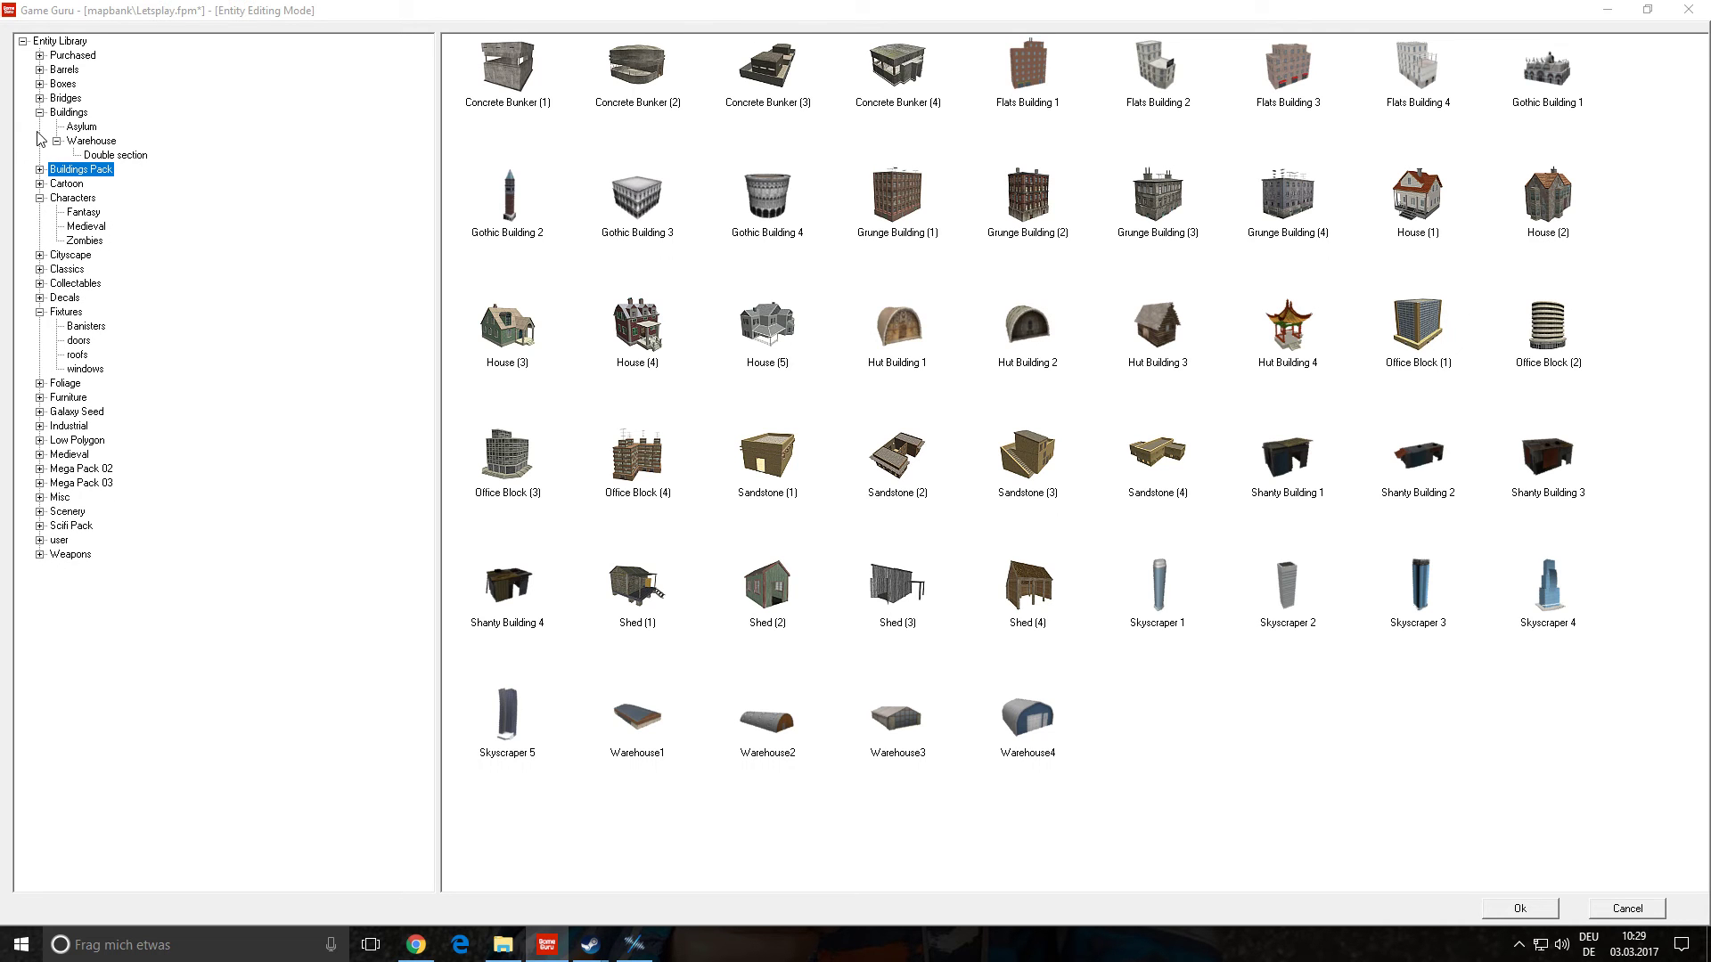
# - Check the Asylum, Warehouse and Double section parts for a door and collapse the Buildings, Characters and Fixtures folders
pyautogui.click(83, 128)
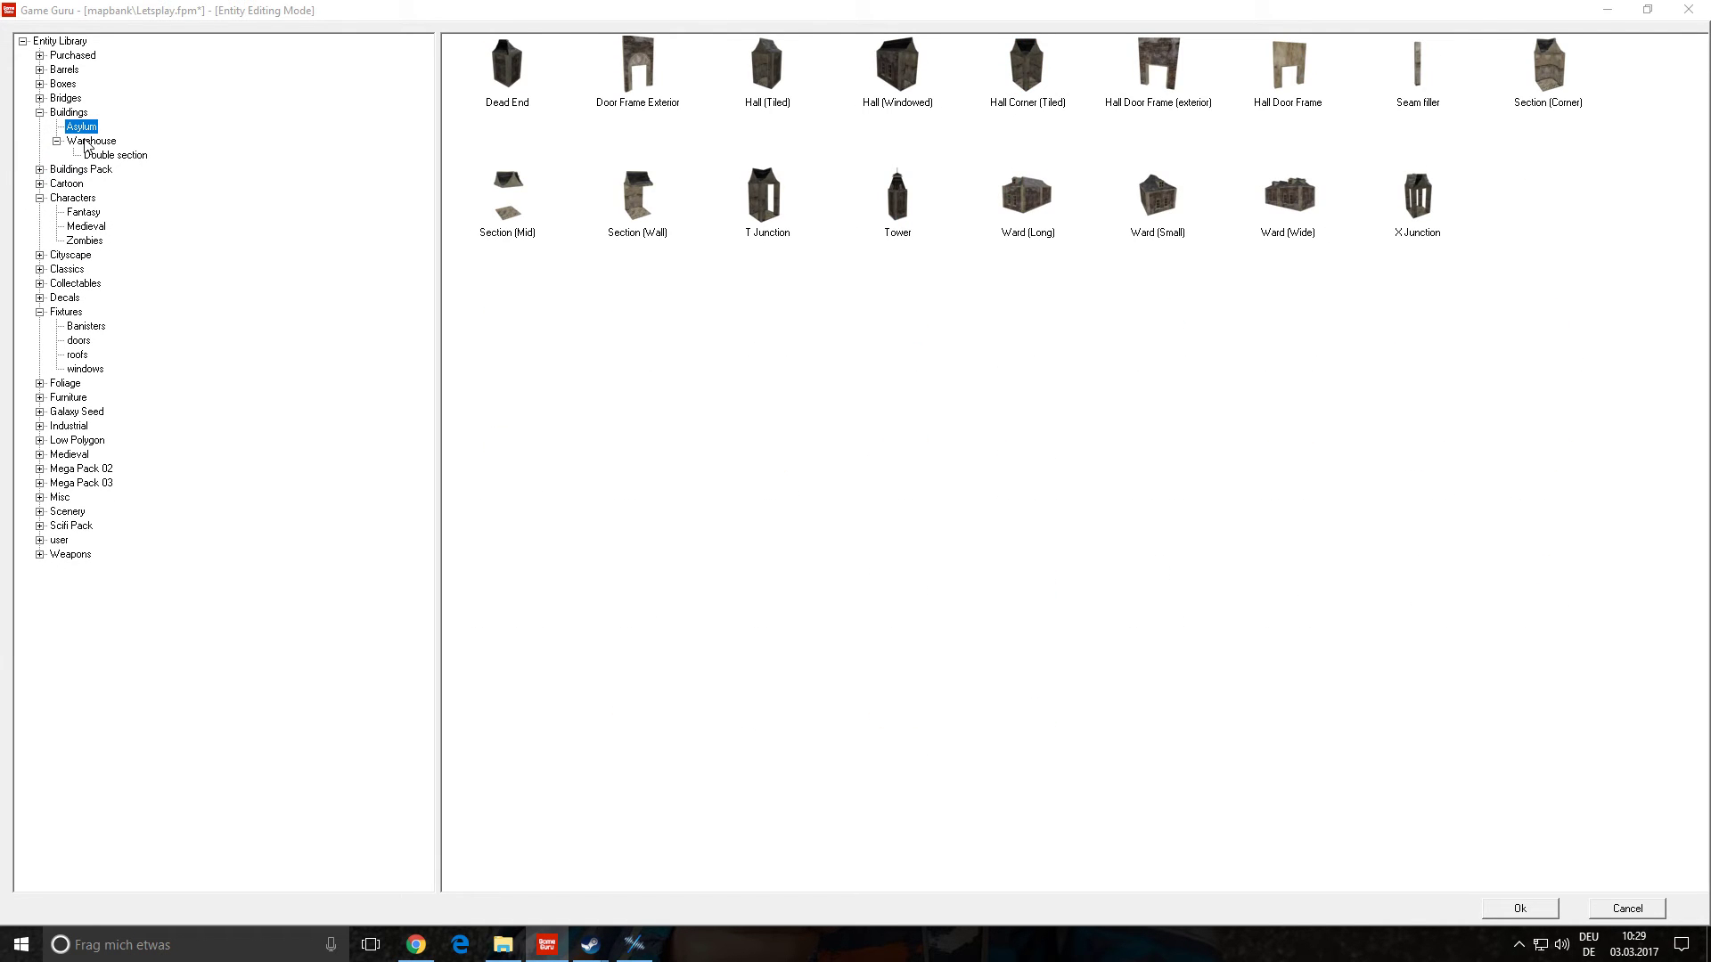
pyautogui.click(88, 142)
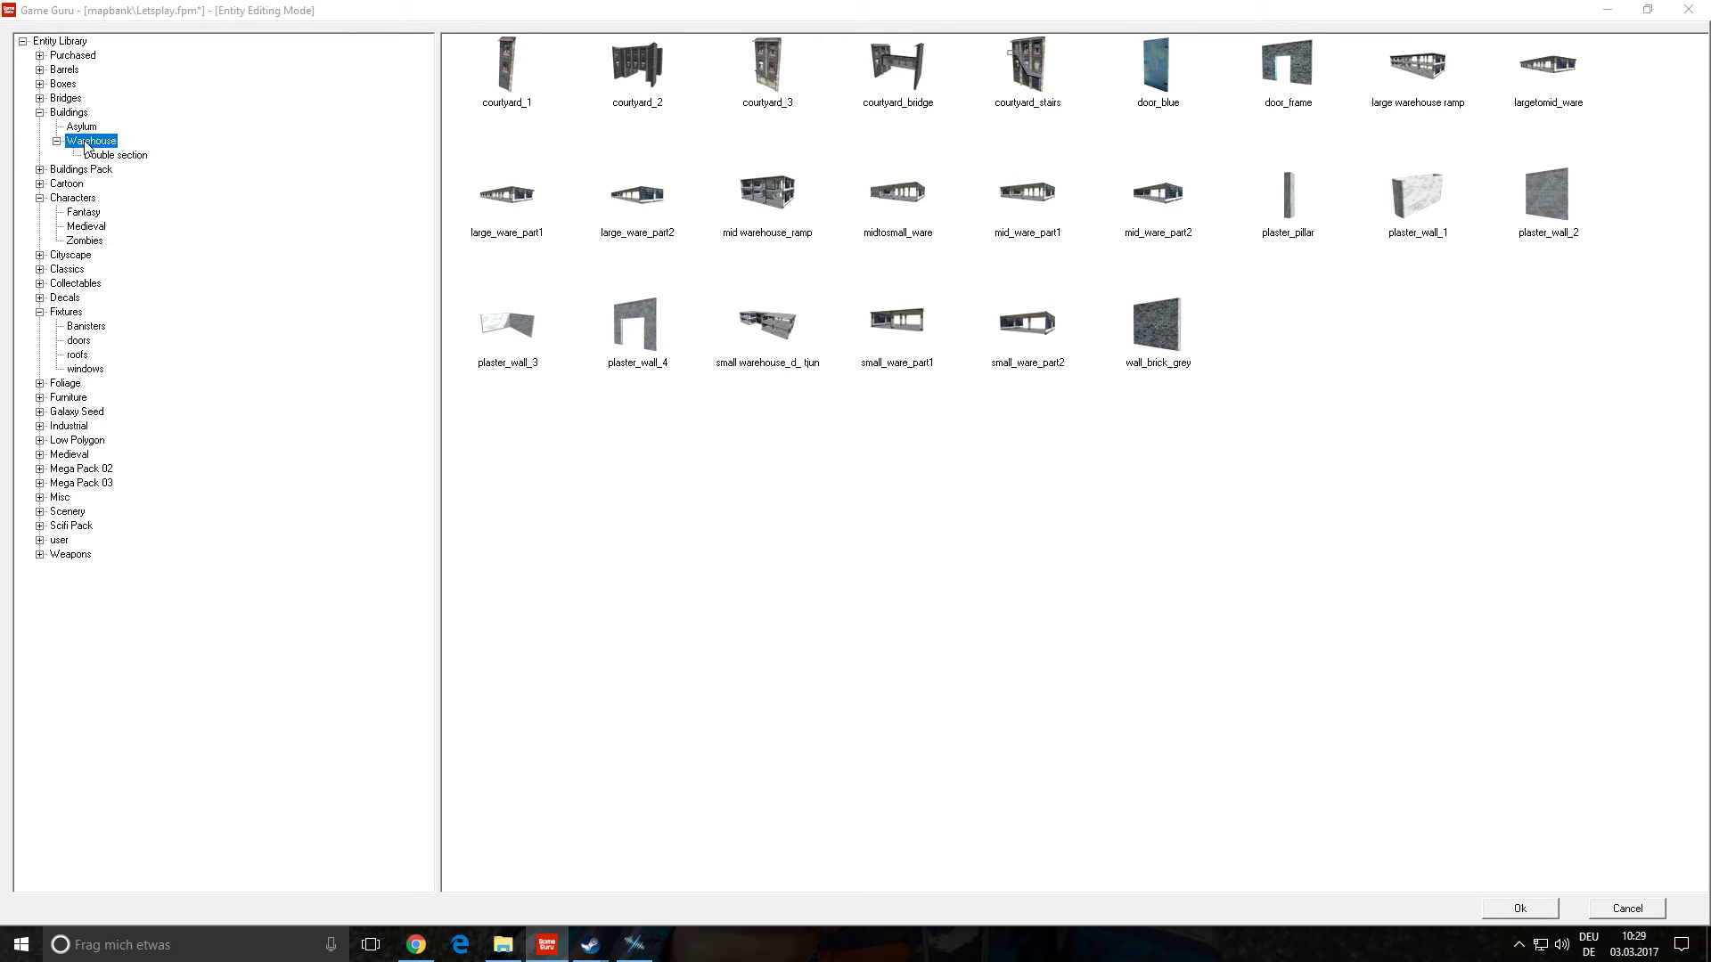
pyautogui.click(112, 156)
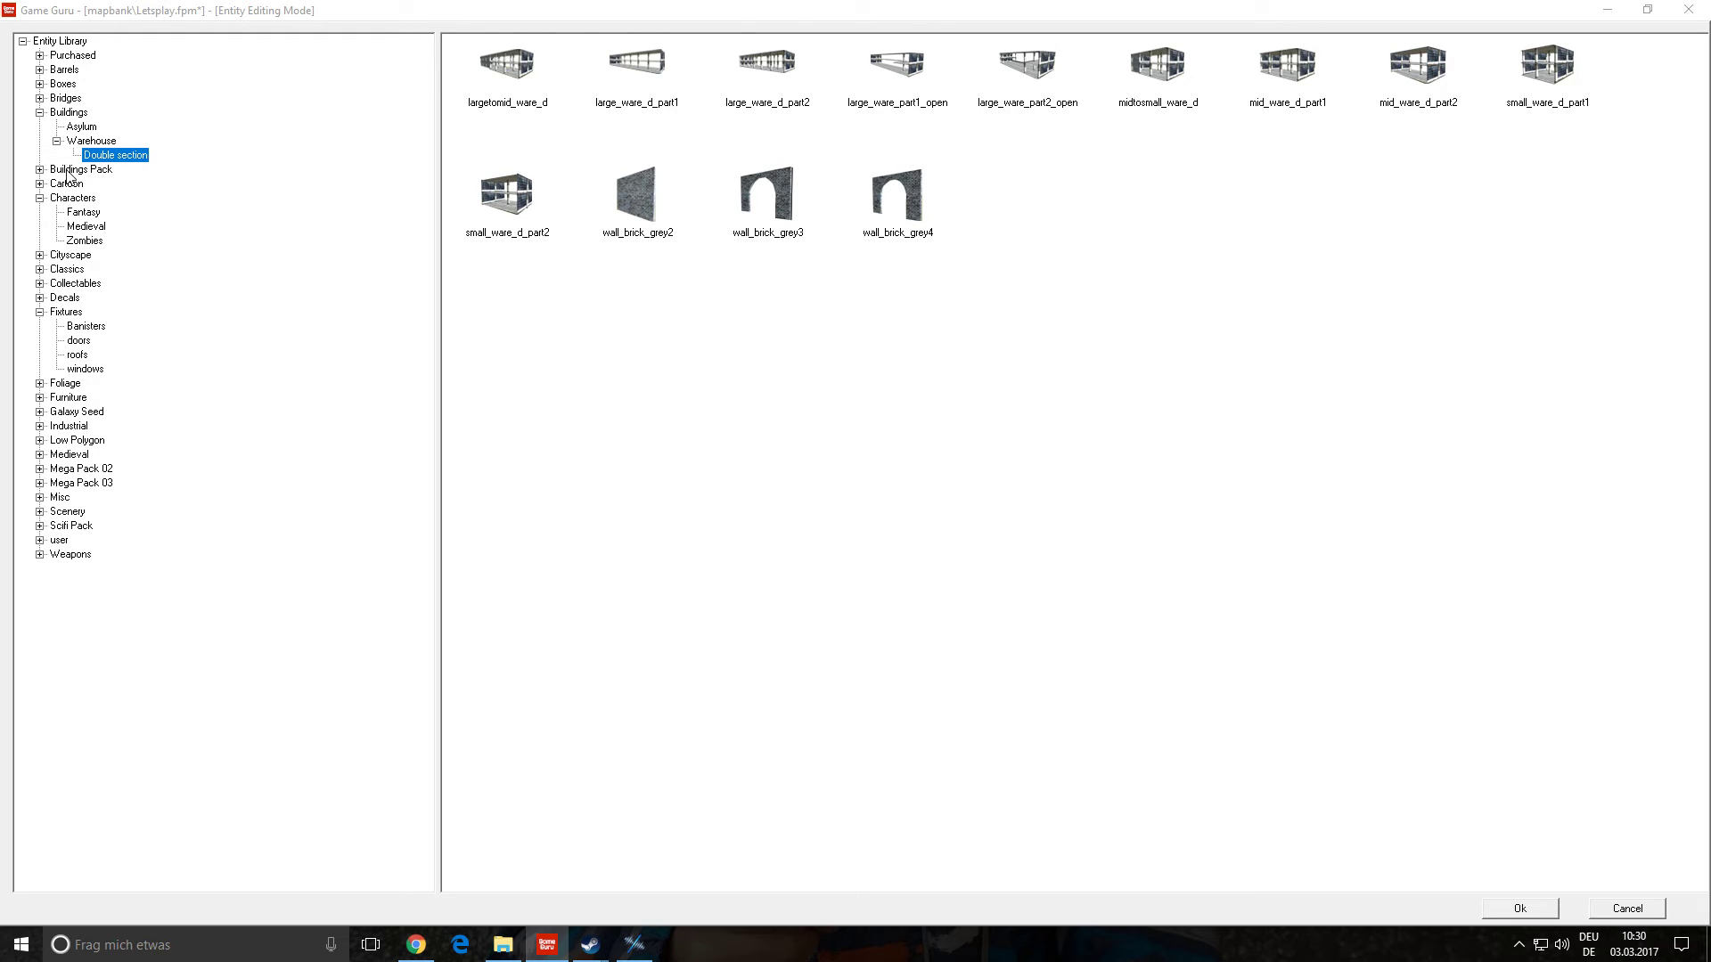
pyautogui.click(57, 142)
pyautogui.click(40, 115)
pyautogui.click(40, 115)
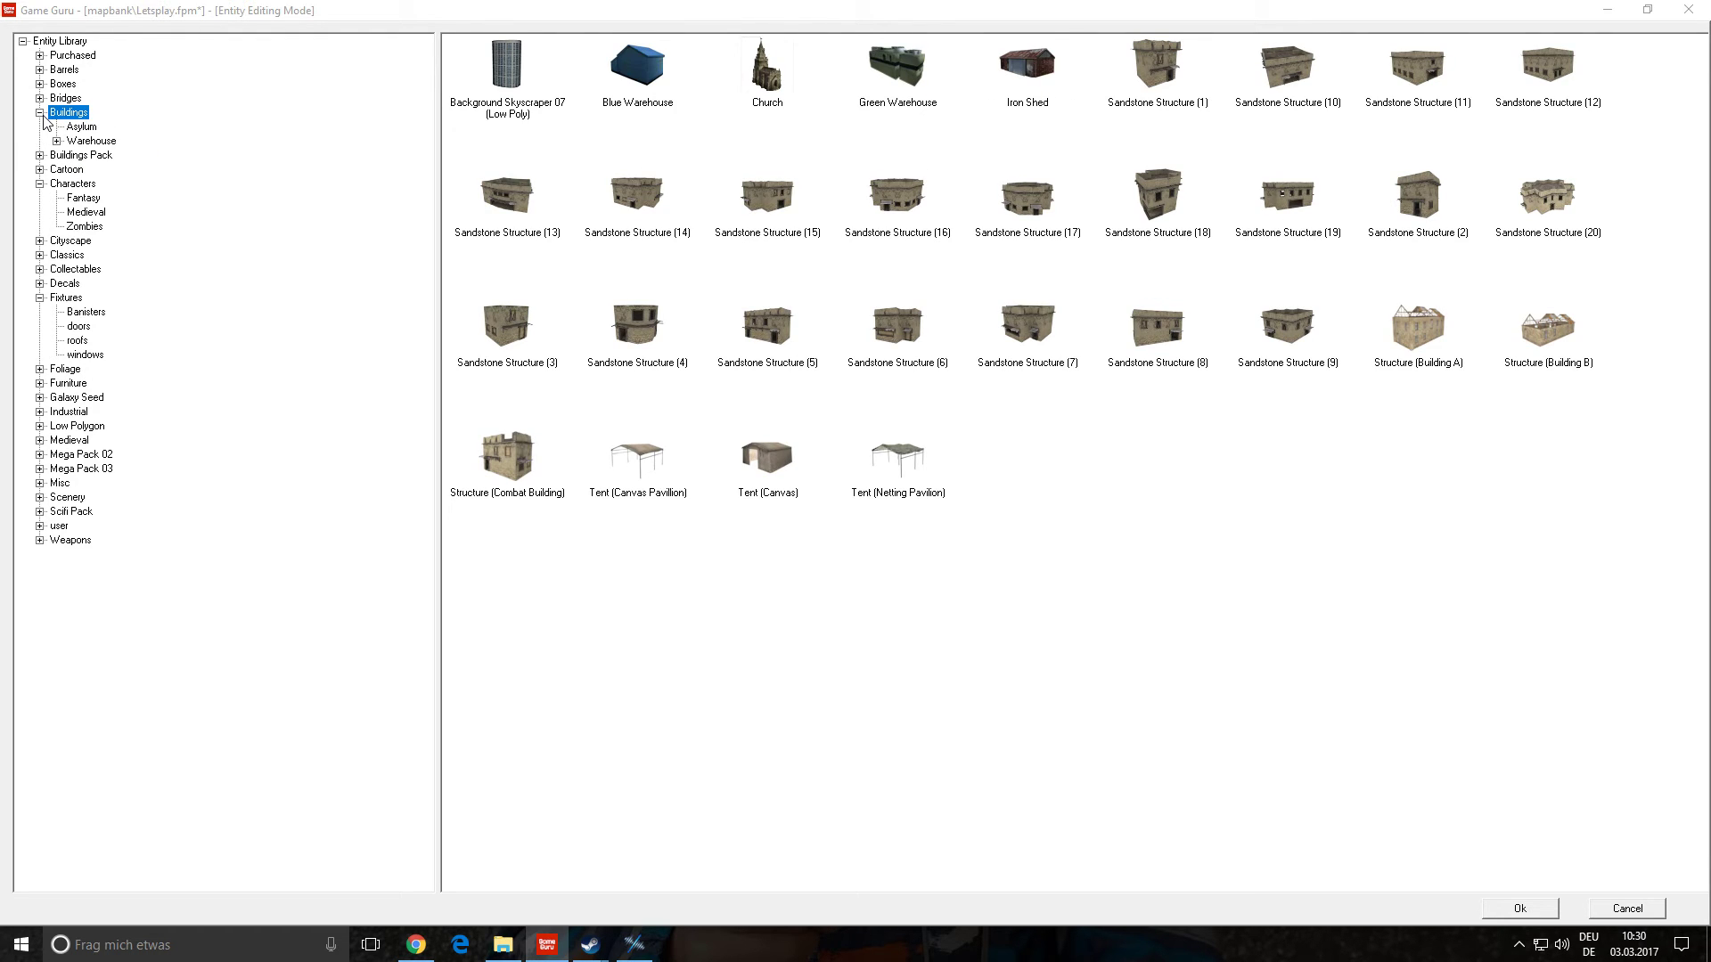
pyautogui.click(41, 115)
pyautogui.click(39, 155)
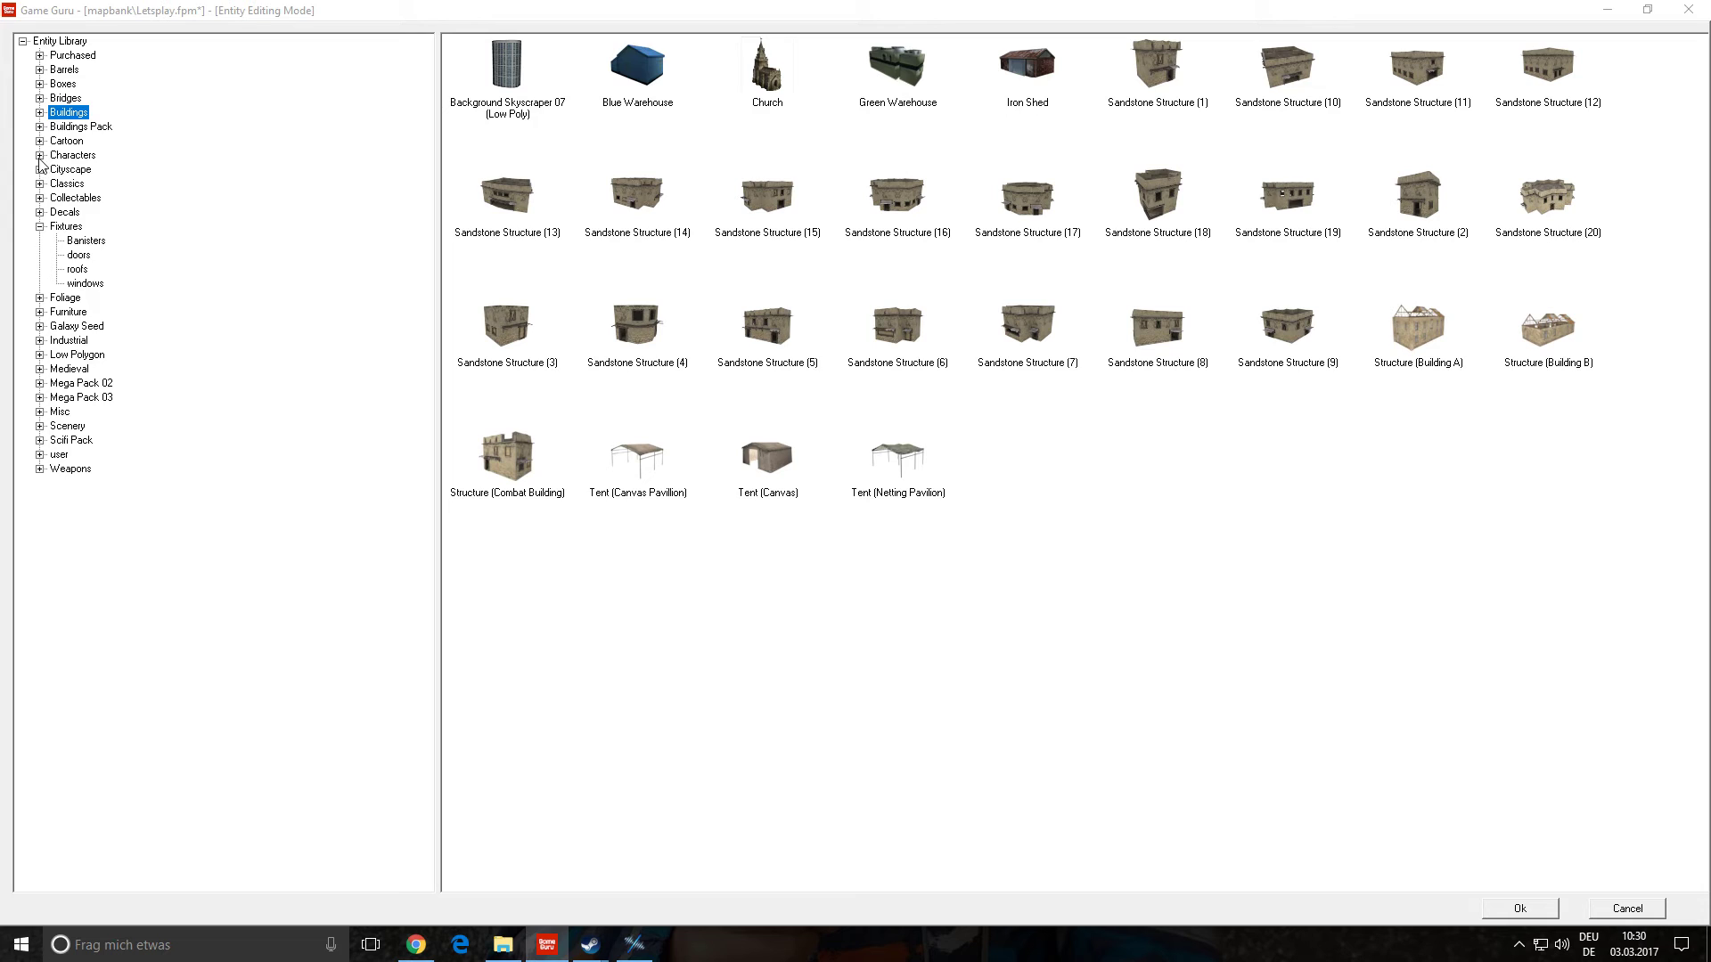
pyautogui.click(40, 227)
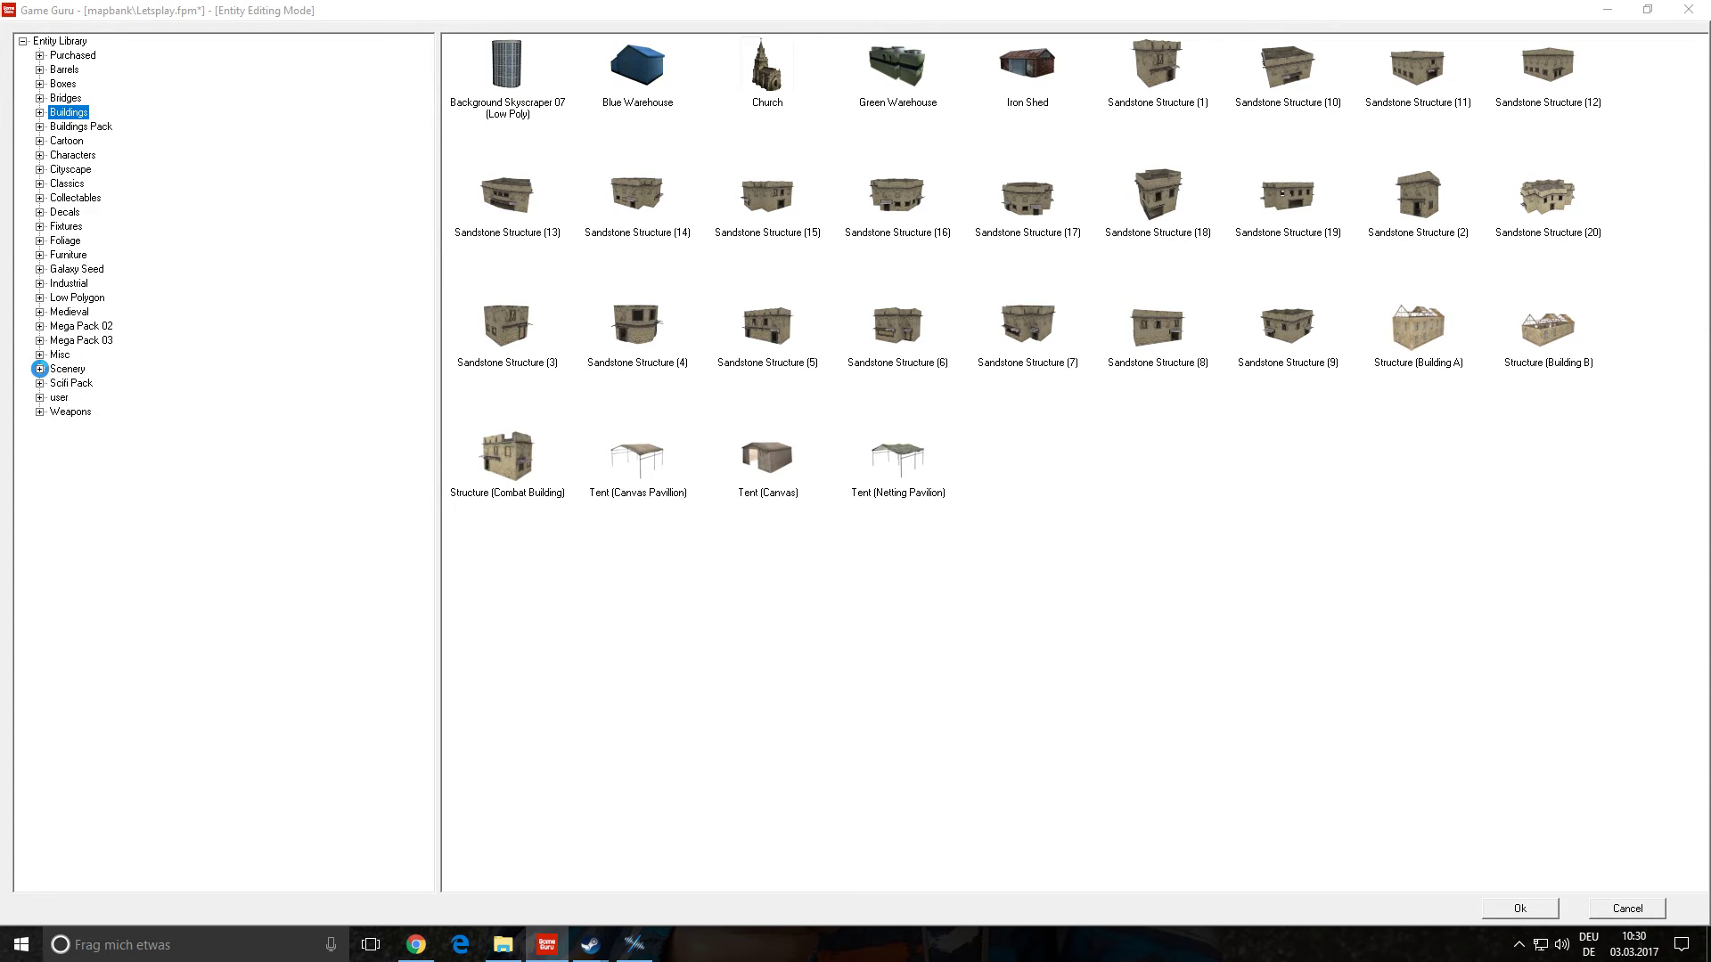
# - Look through the Scenery, Misc and Industrial entities for a usable door
pyautogui.click(39, 371)
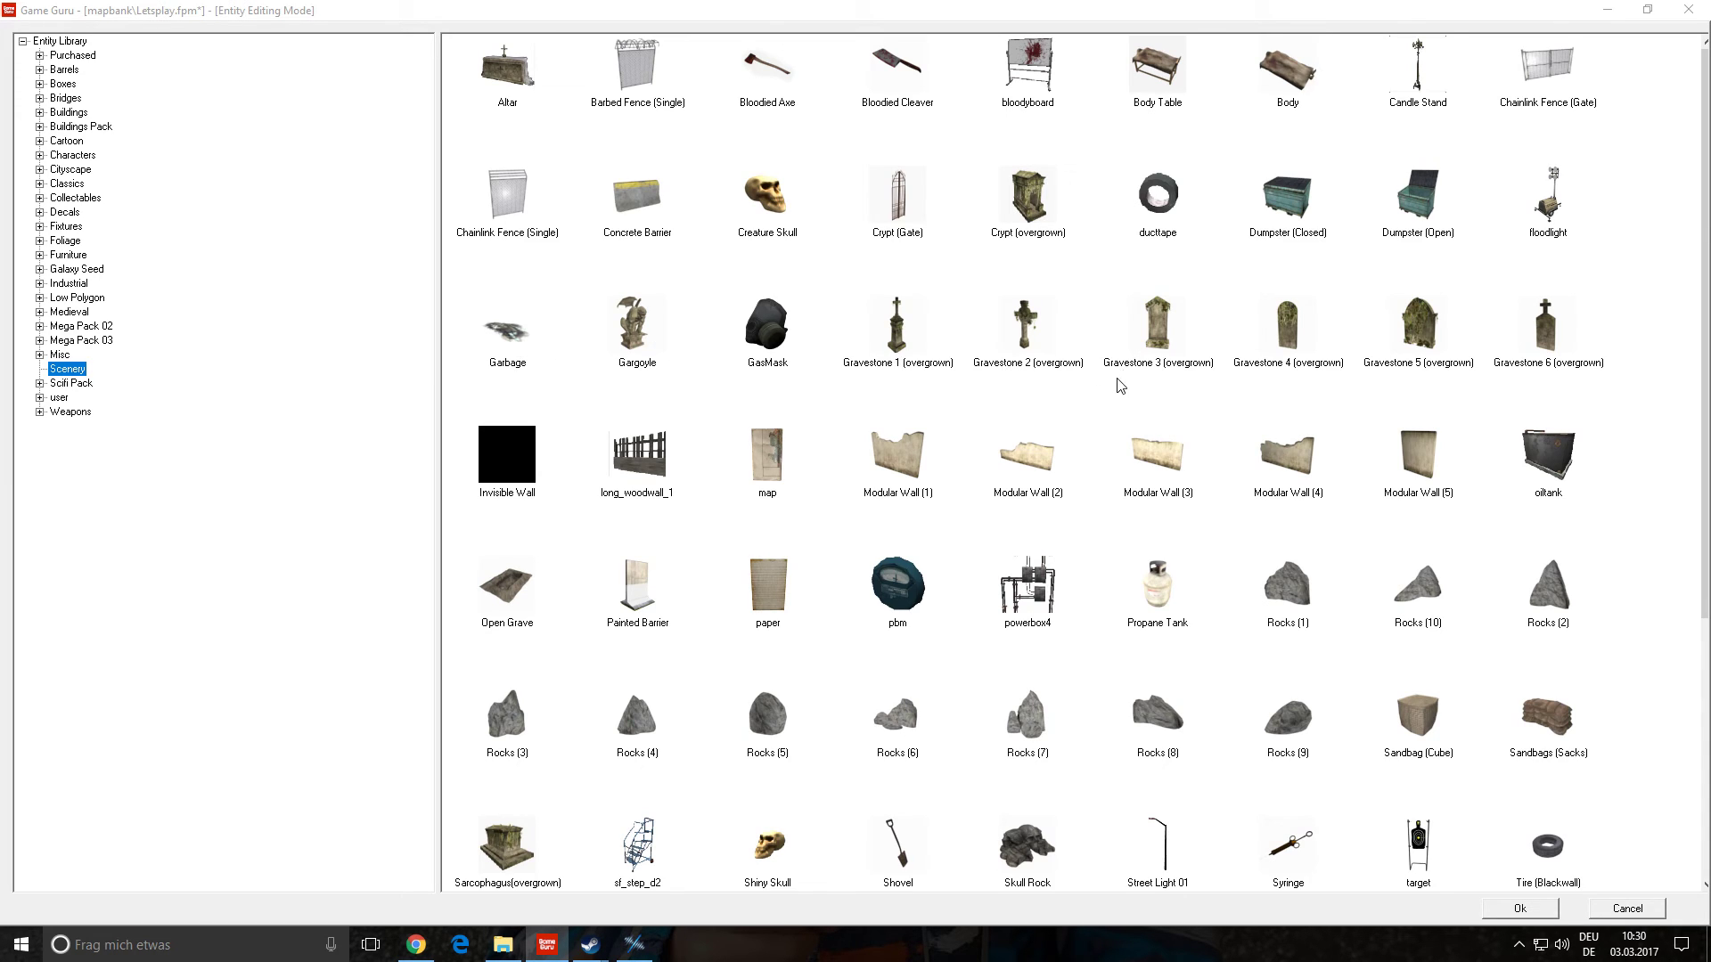
pyautogui.scroll(-2, 1120, 385)
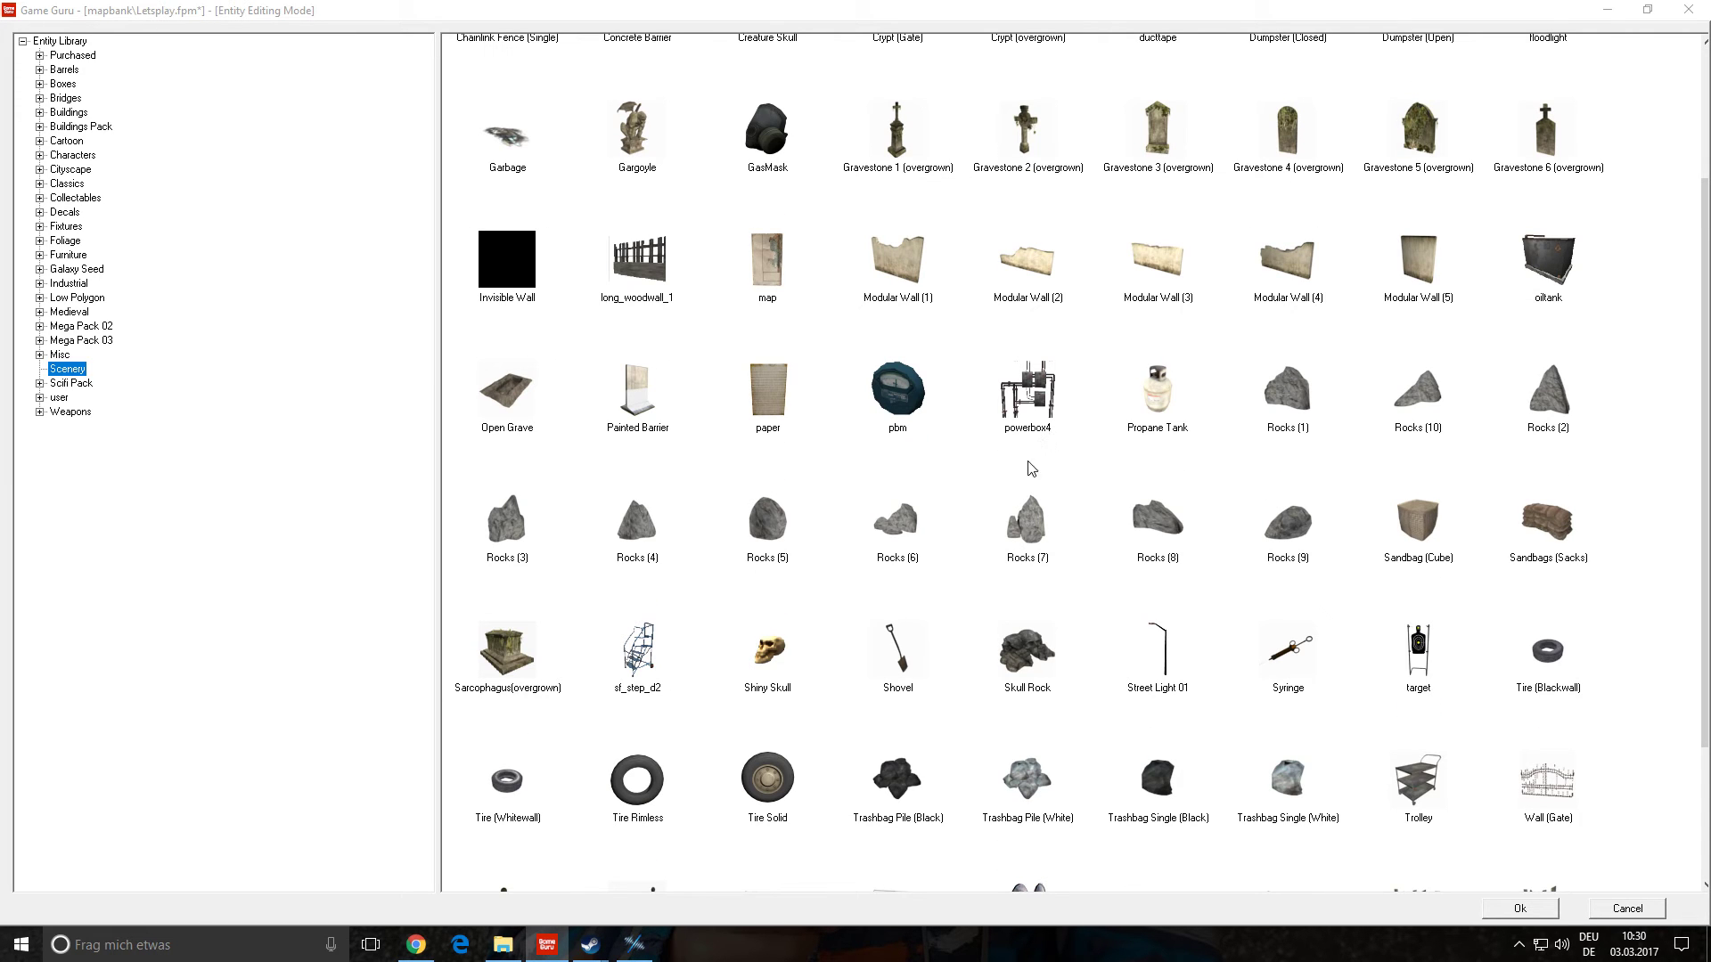
pyautogui.scroll(-2, 1072, 469)
pyautogui.scroll(4, 1078, 523)
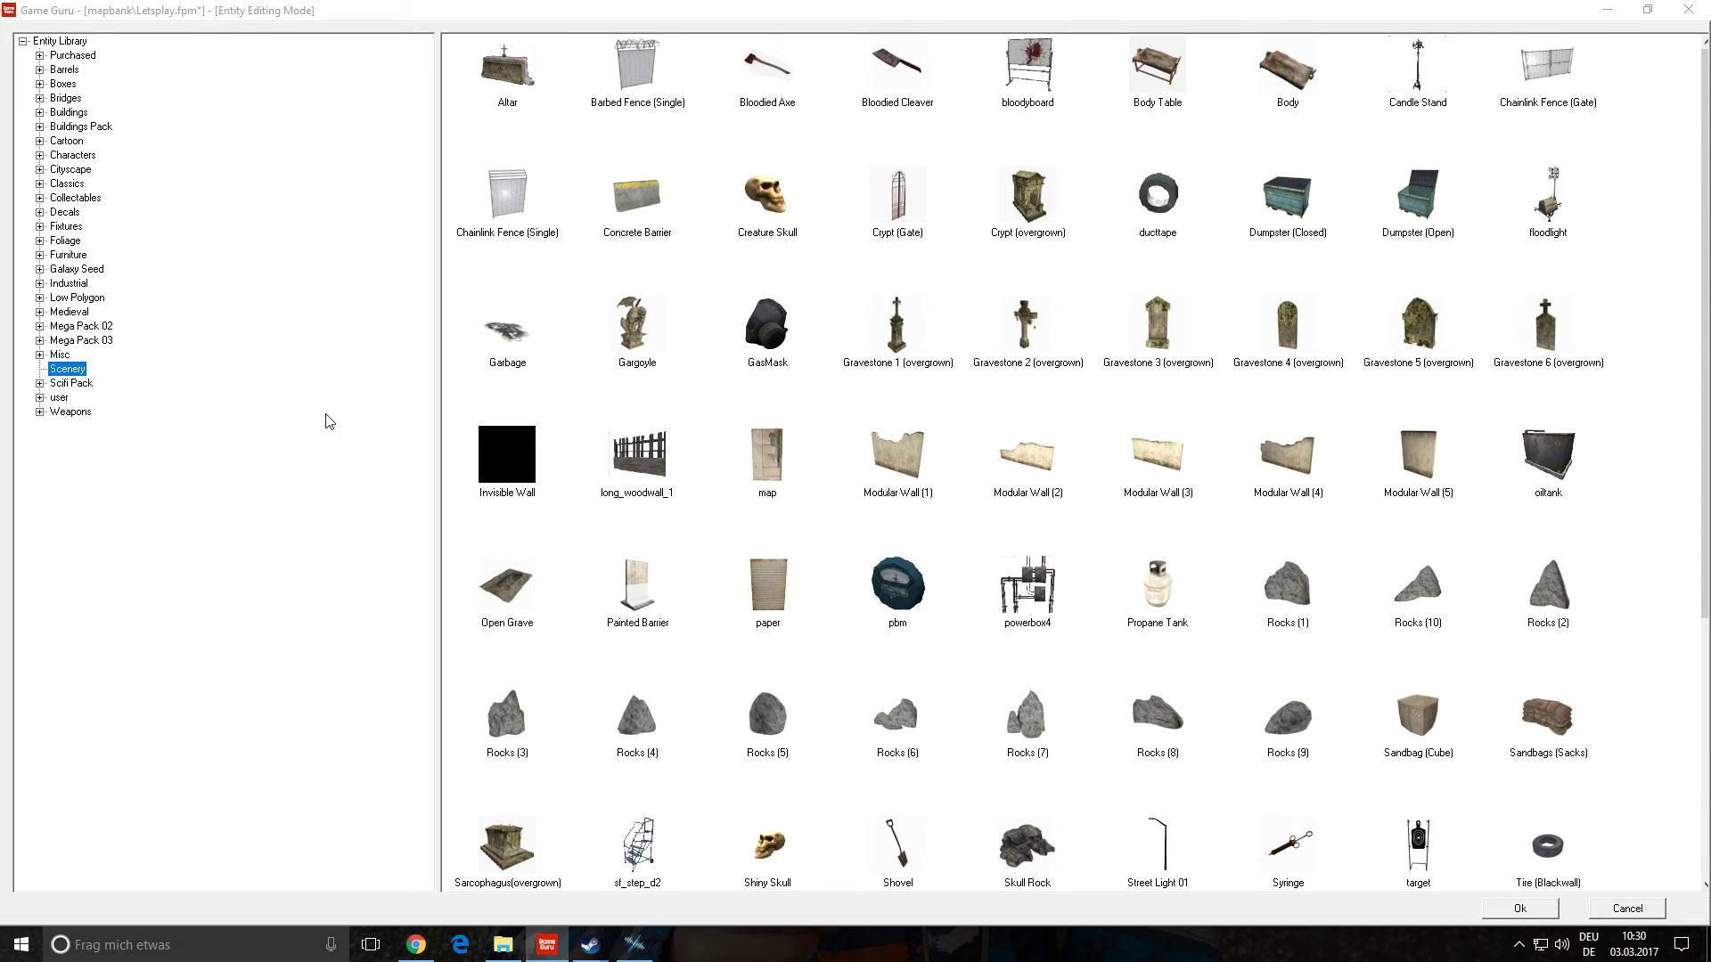
pyautogui.click(46, 356)
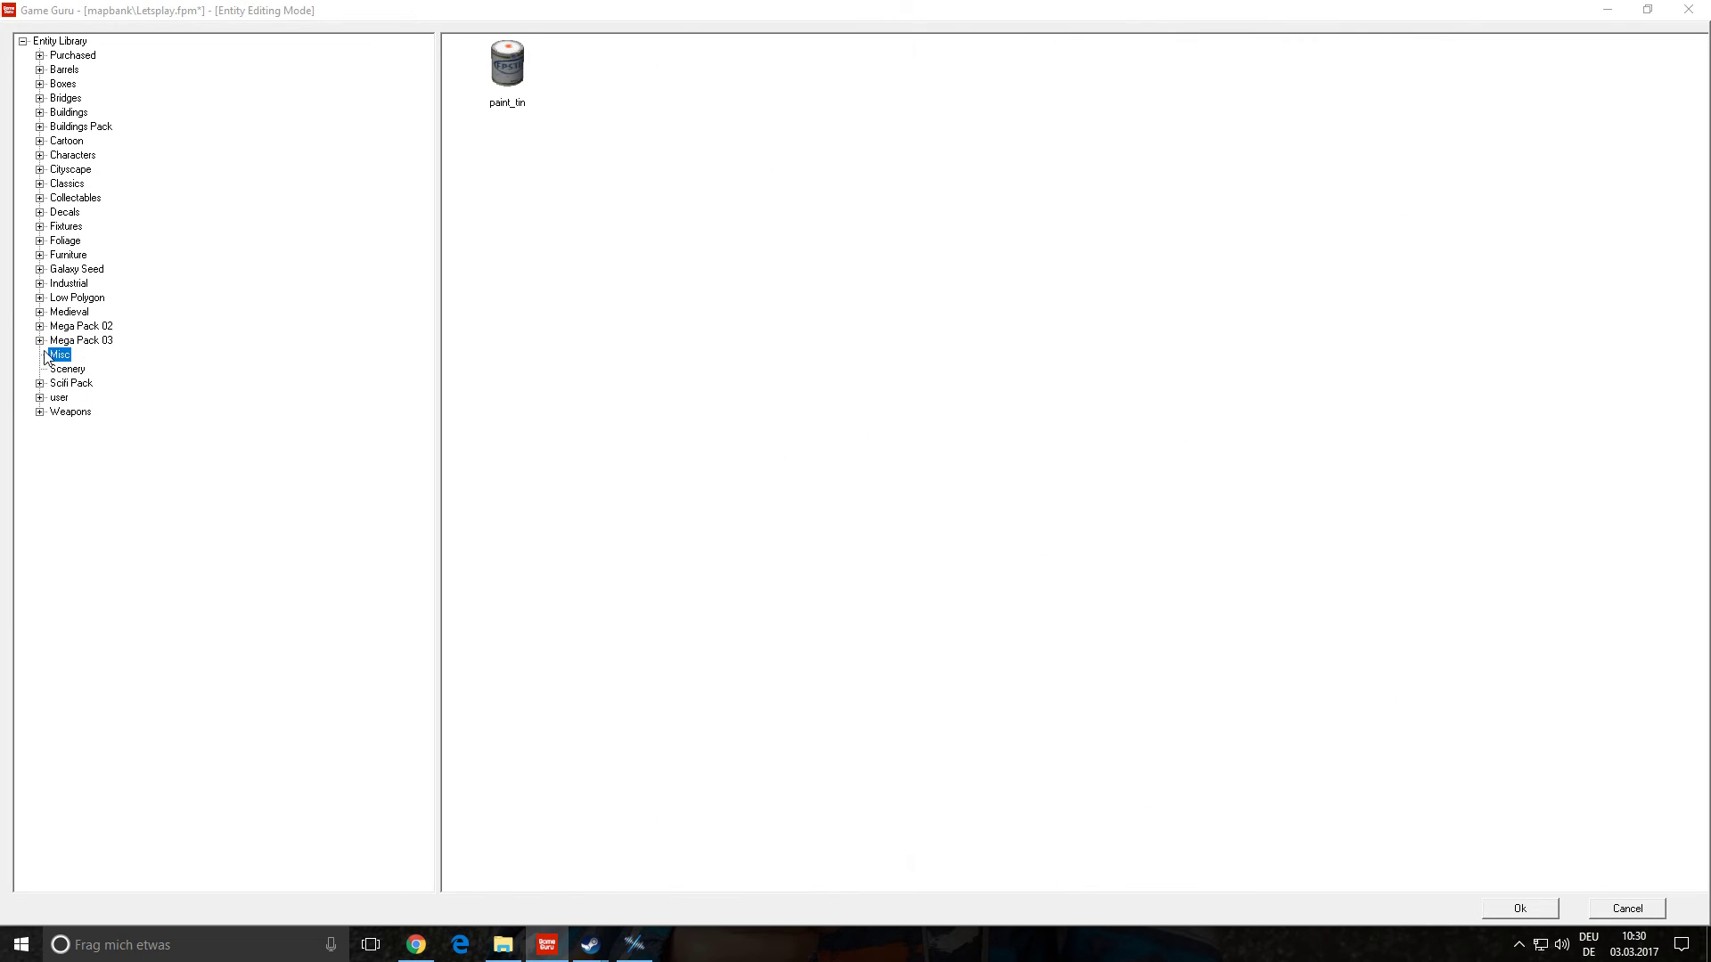
pyautogui.click(42, 285)
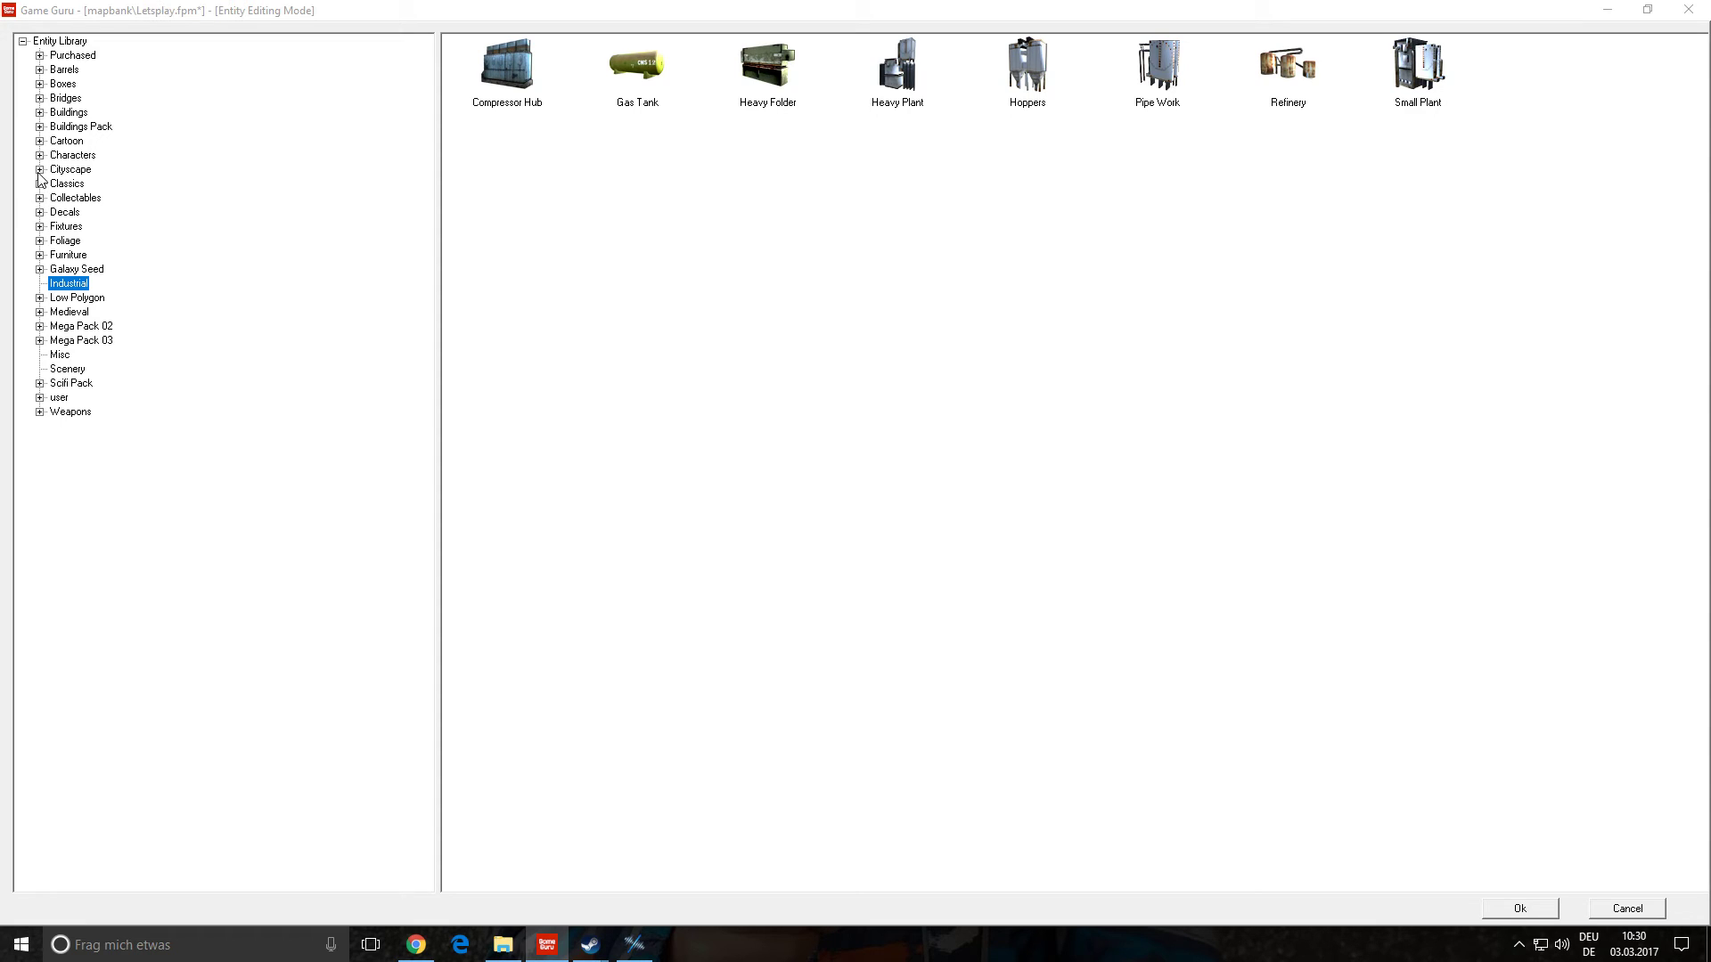
# - Look through the Buildings folders and the Catacombs, Cave, CavePack and Characters folders of Mega Pack 02 for a door
pyautogui.click(40, 112)
pyautogui.click(81, 127)
pyautogui.click(86, 141)
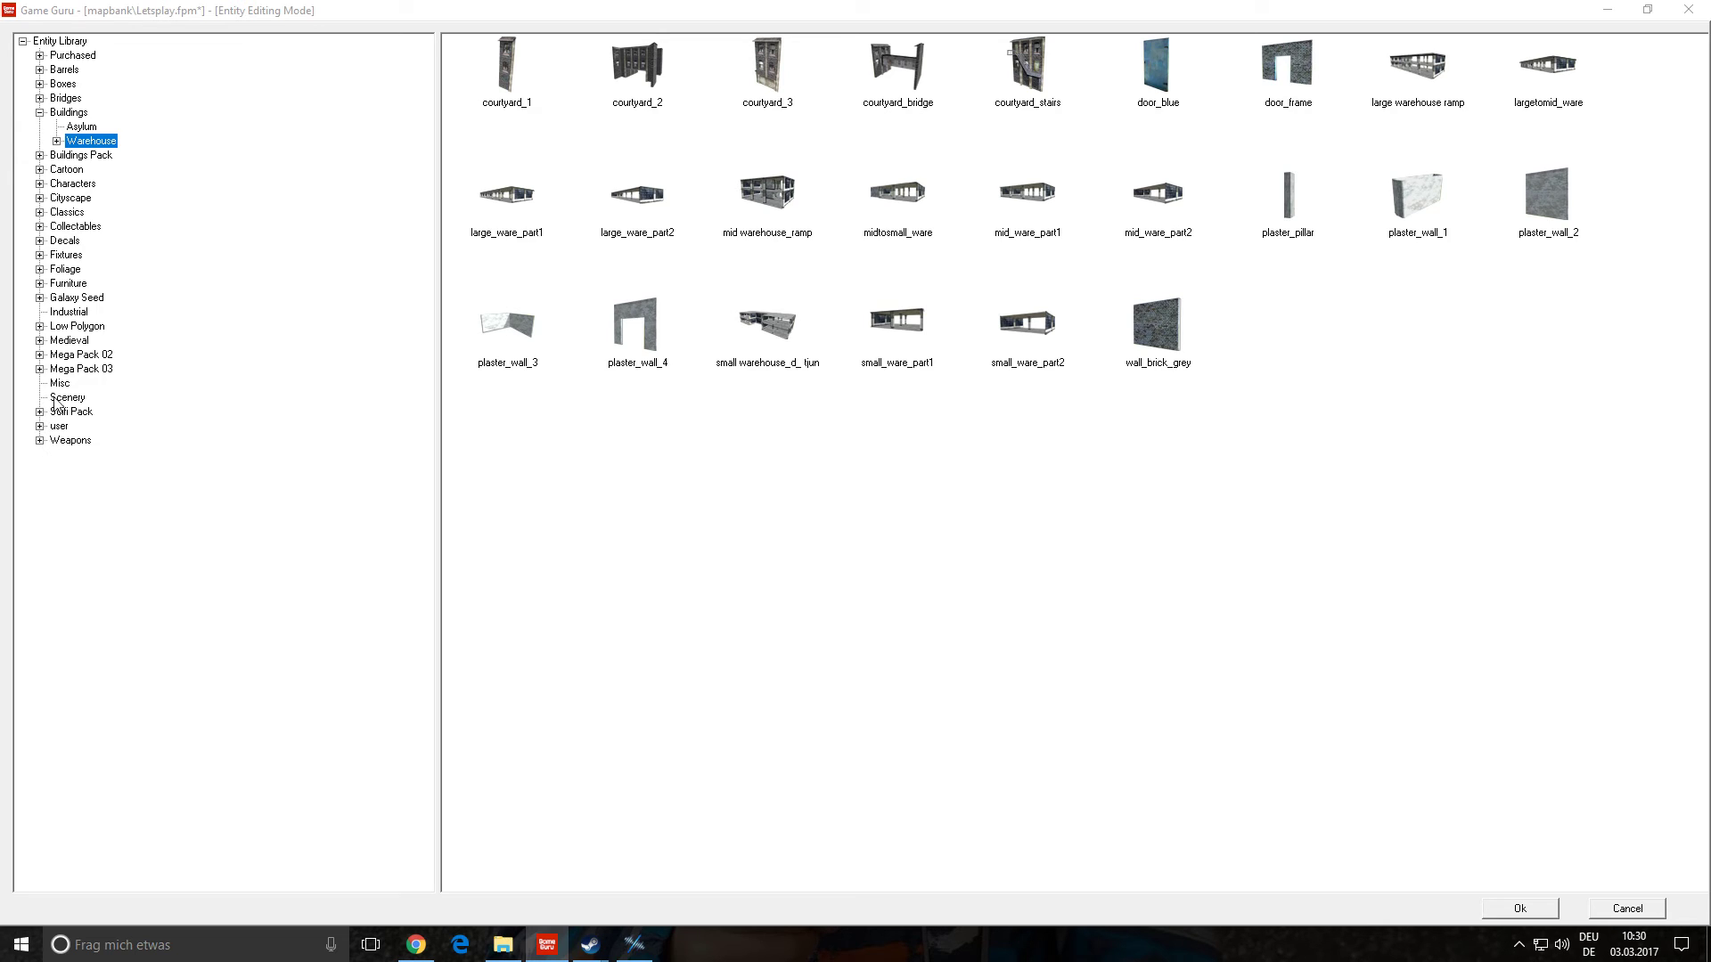
pyautogui.click(39, 356)
pyautogui.click(86, 371)
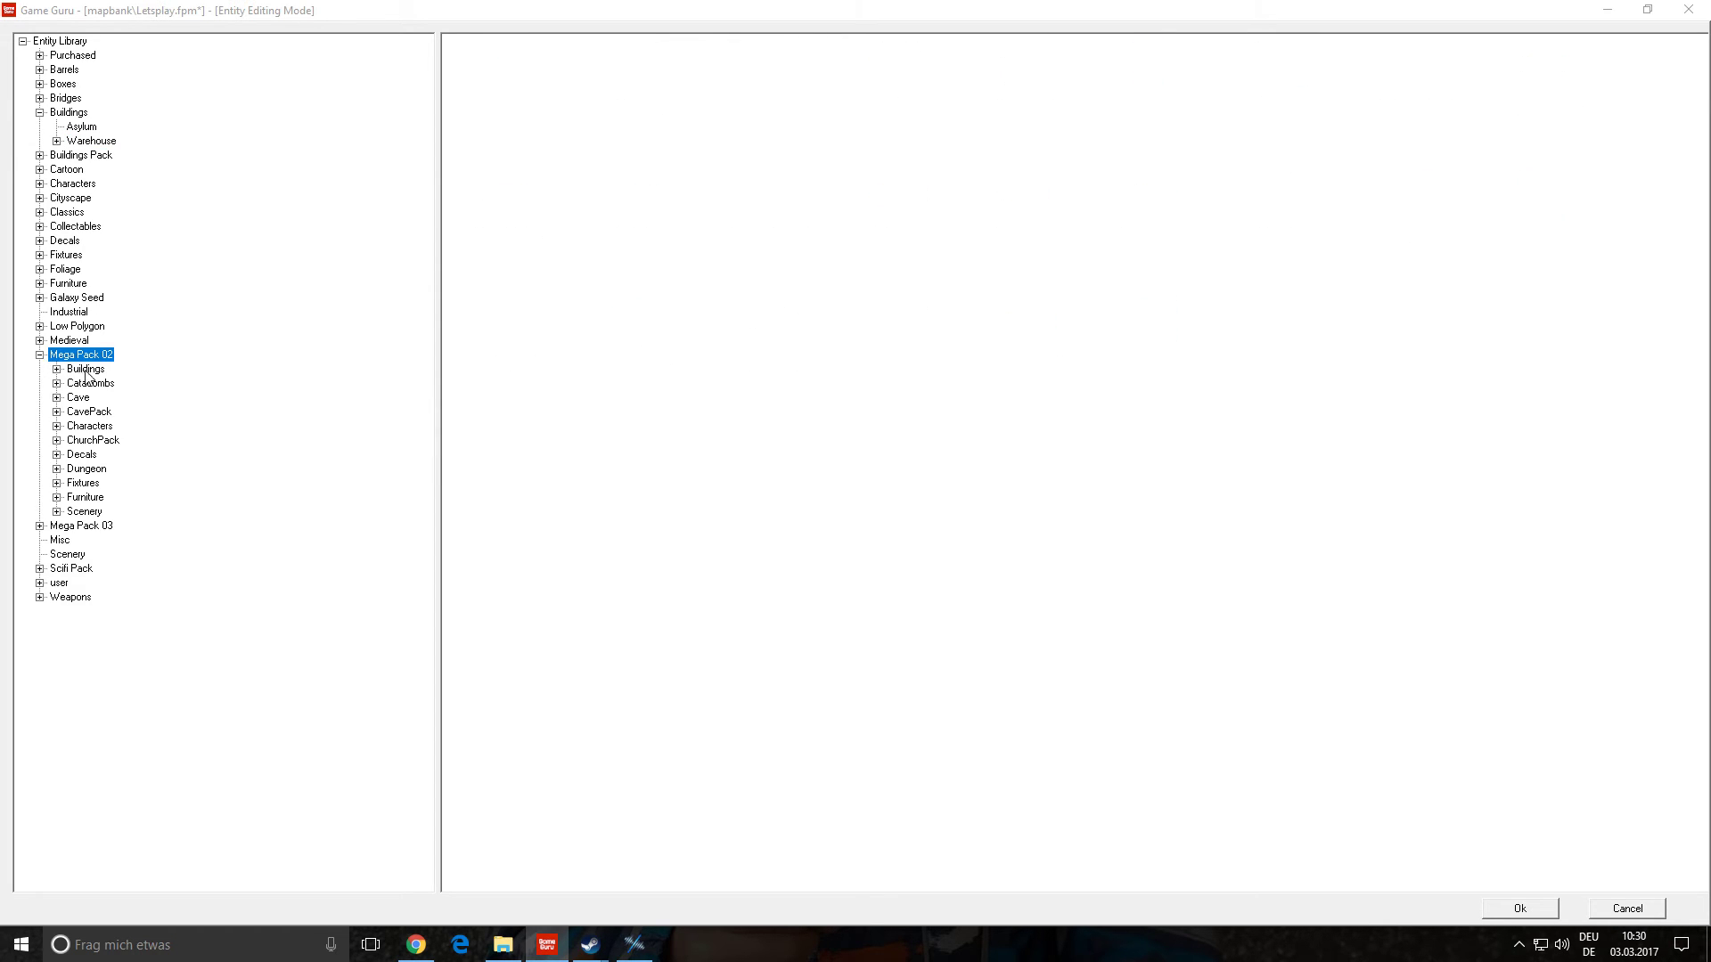
pyautogui.click(108, 384)
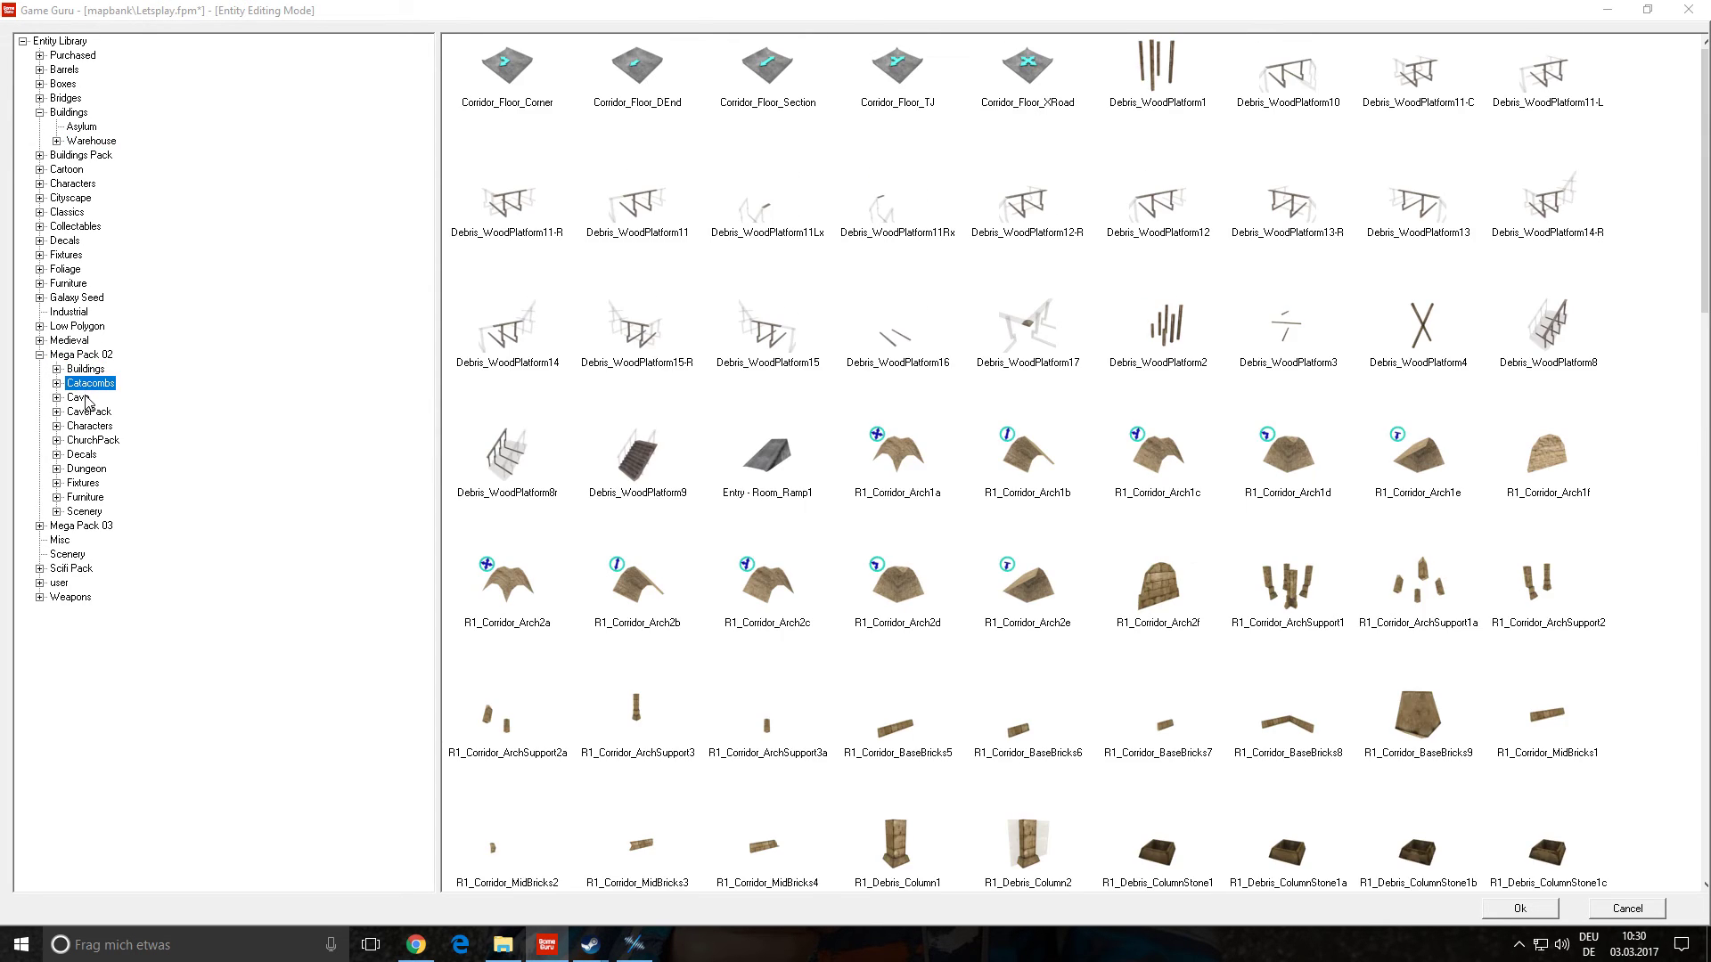
pyautogui.click(78, 398)
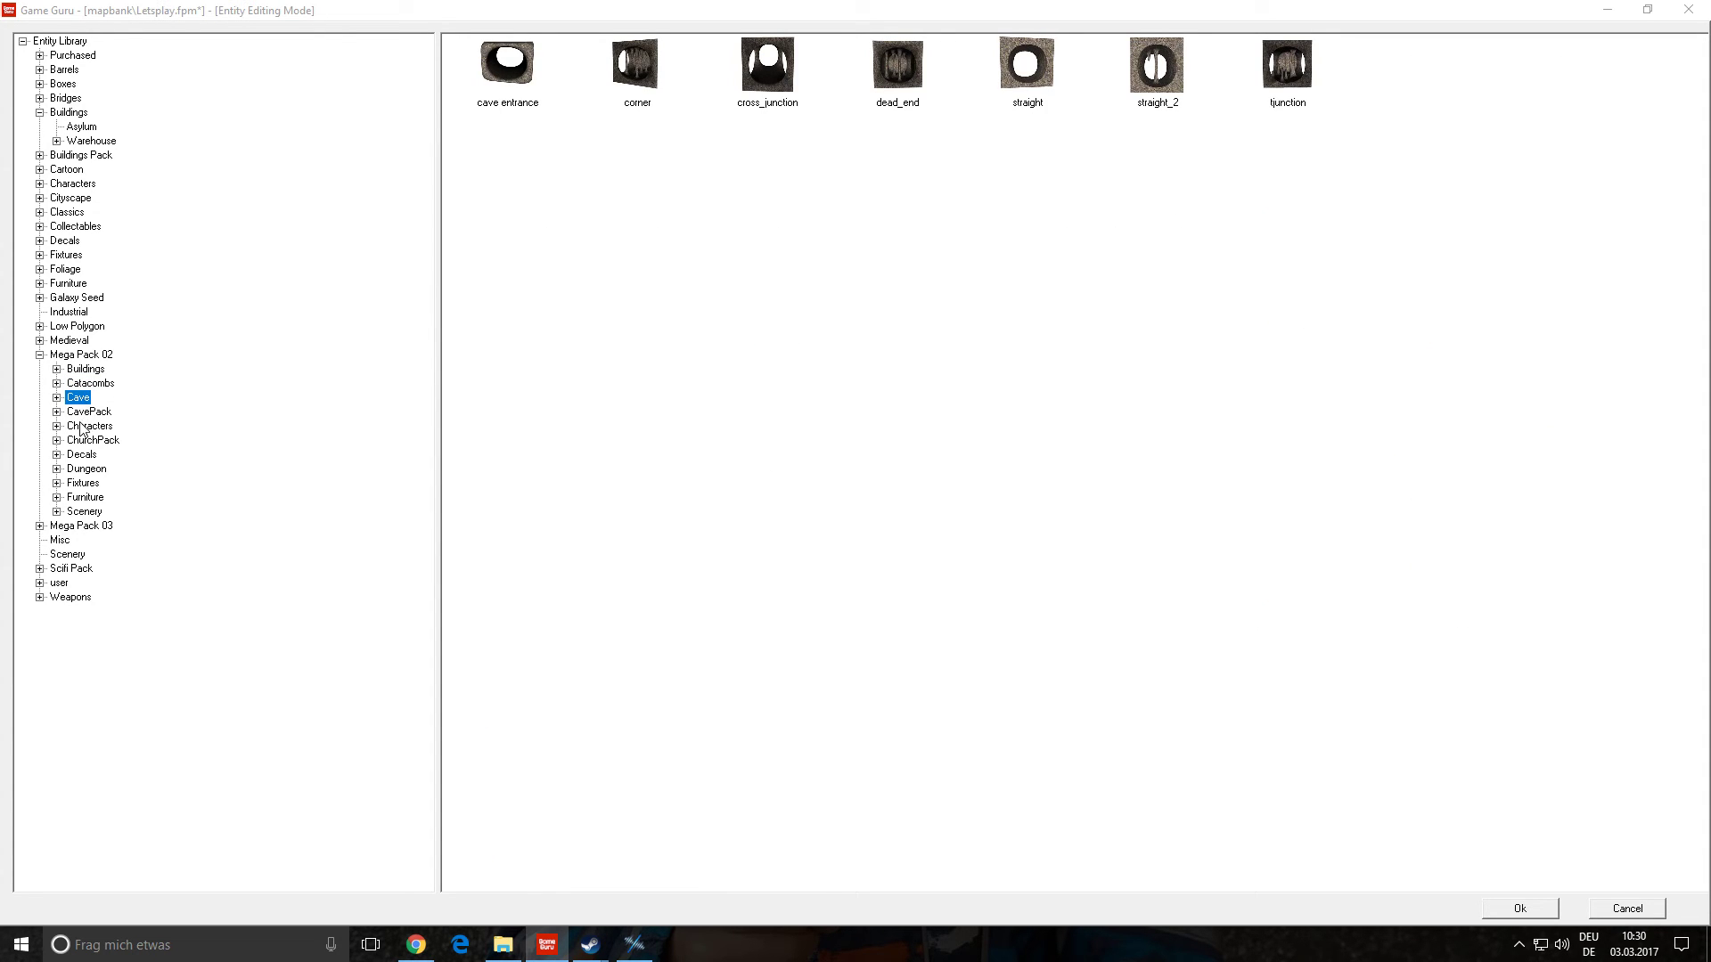
pyautogui.click(88, 413)
pyautogui.click(84, 427)
# - Load the PKX_CH_DoorB_a door from Mega Pack 02's ChurchPack, place it in the cabin's doorway and raise it to floor level
pyautogui.click(84, 442)
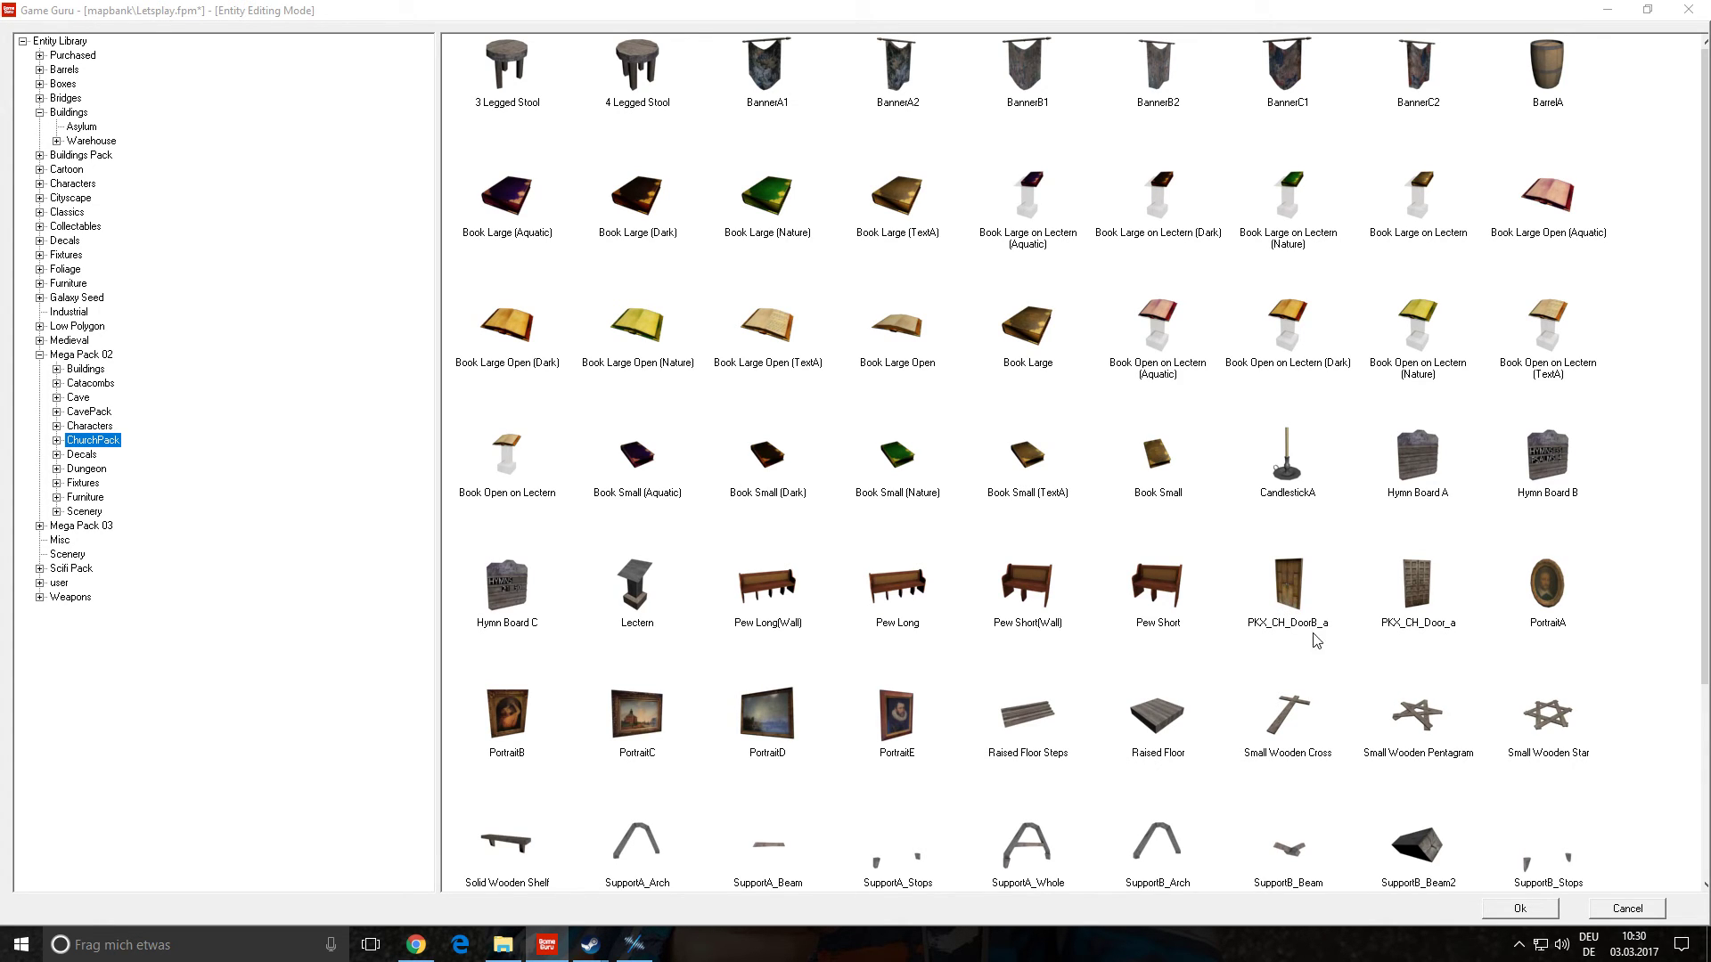
pyautogui.scroll(-3, 1308, 615)
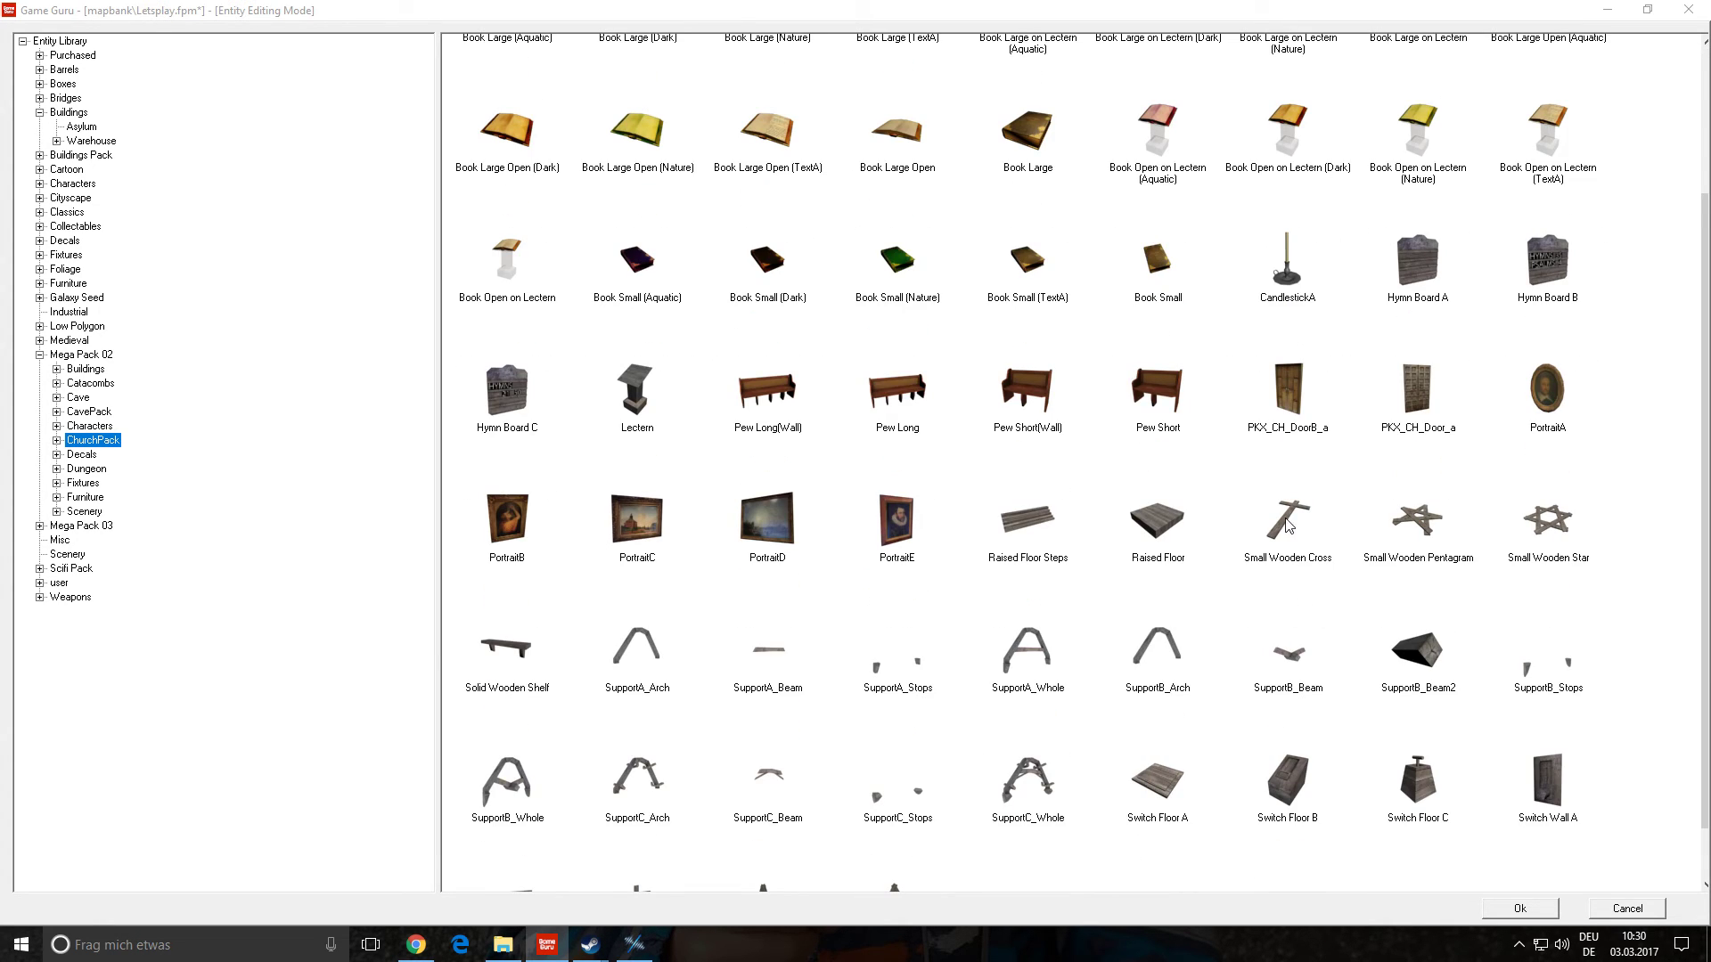
pyautogui.doubleClick(1294, 405)
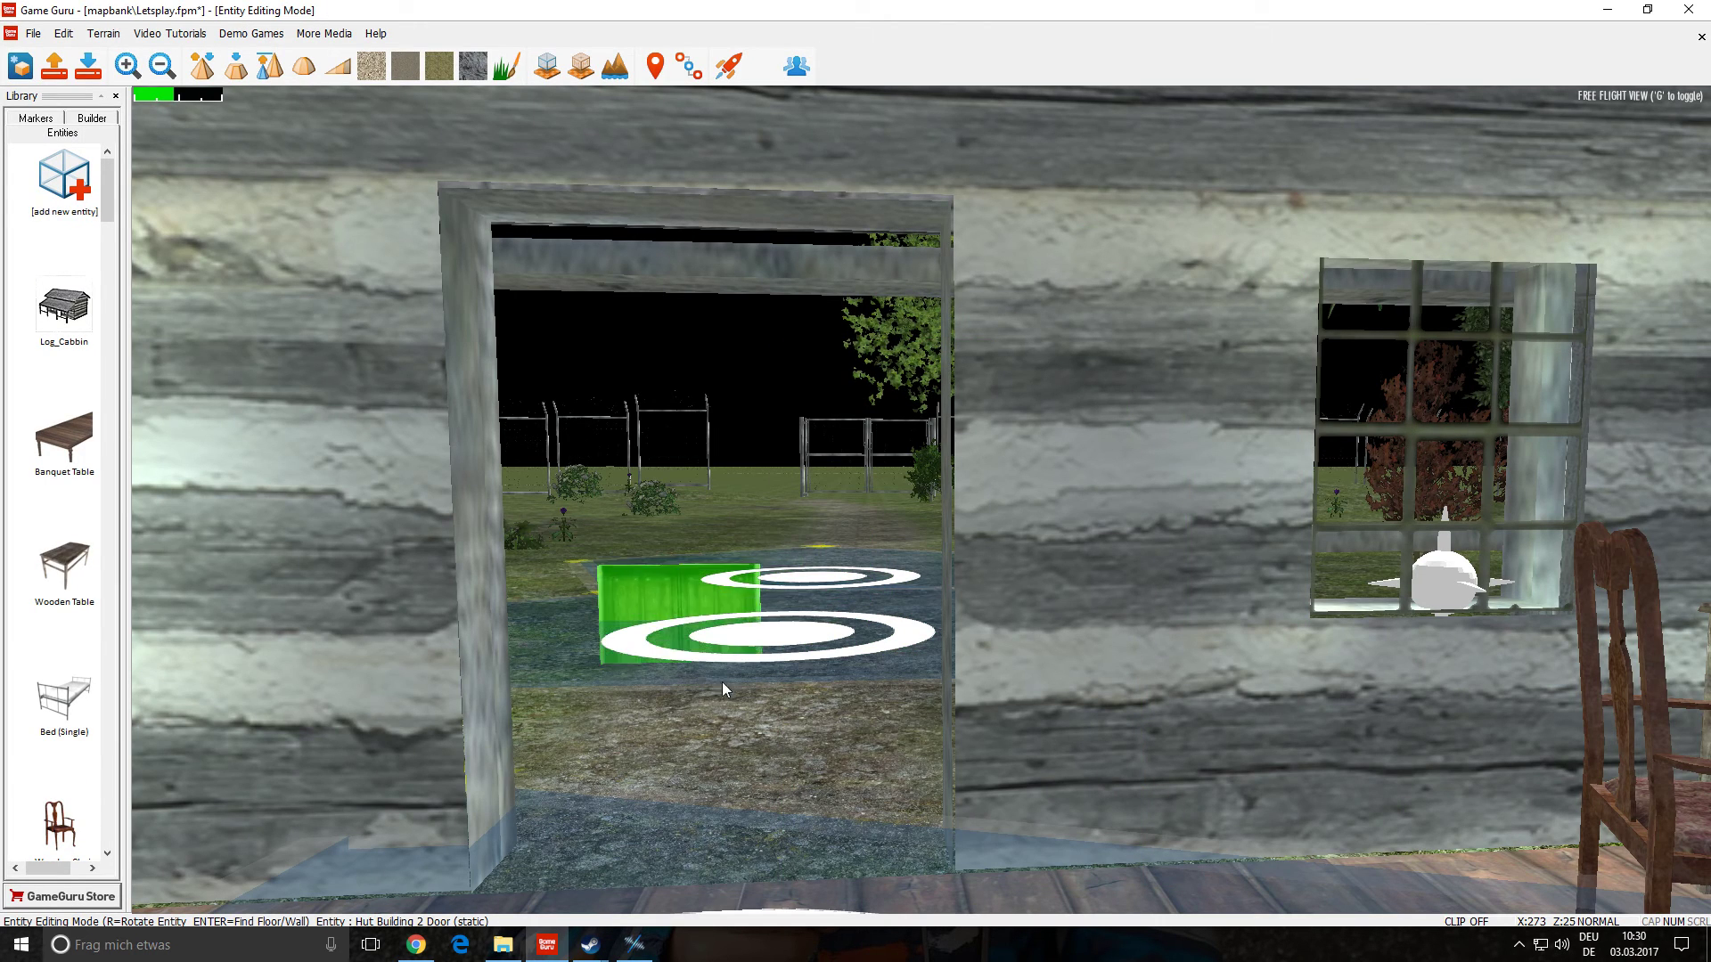
pyautogui.click(747, 864)
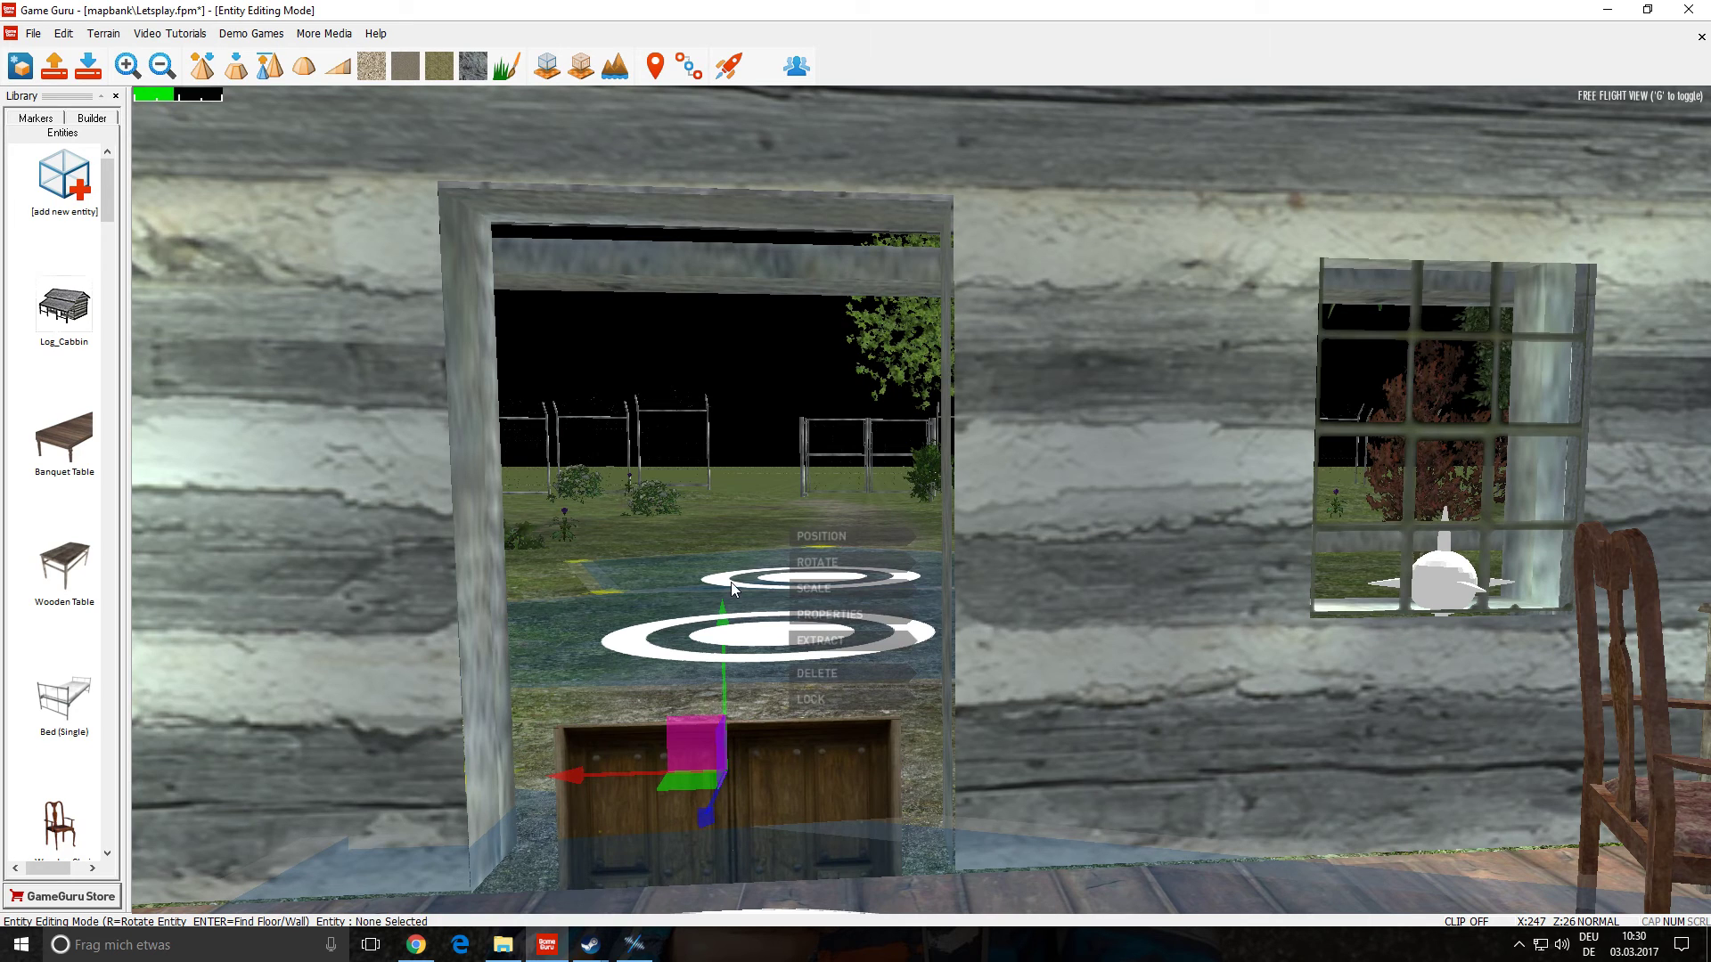
pyautogui.moveTo(731, 581); pyautogui.dragTo(741, 159)
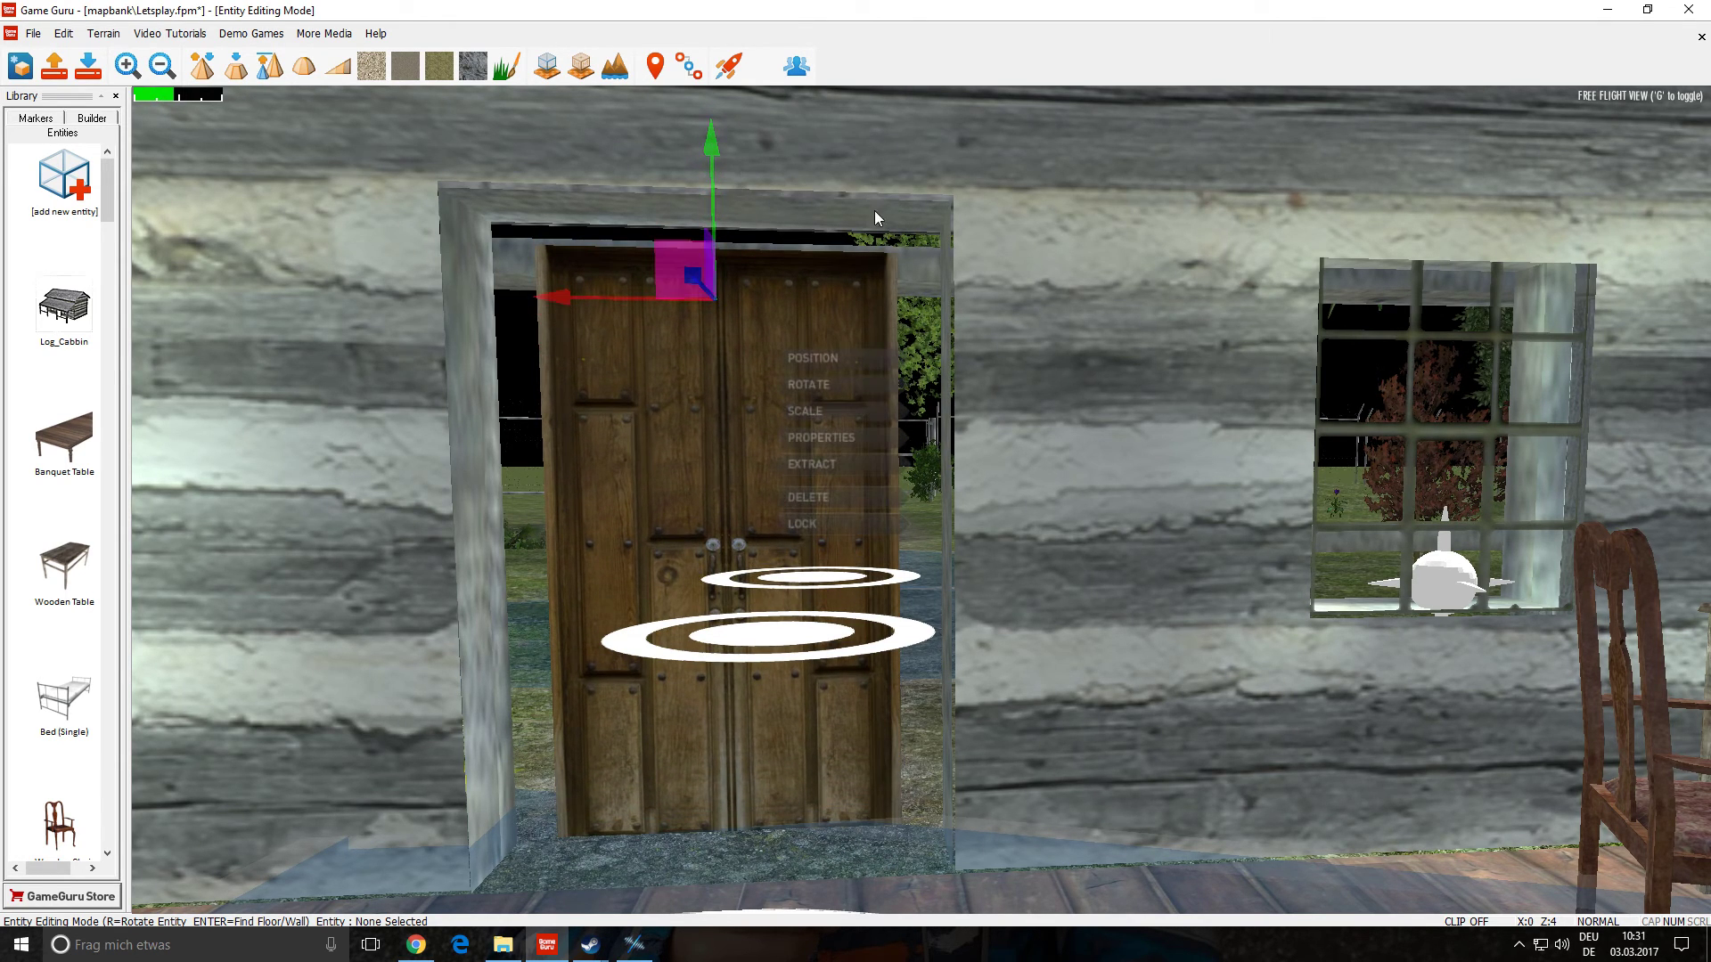
# - Scale the wooden double door wider and taller so it fills the cabin's door frame
pyautogui.click(831, 410)
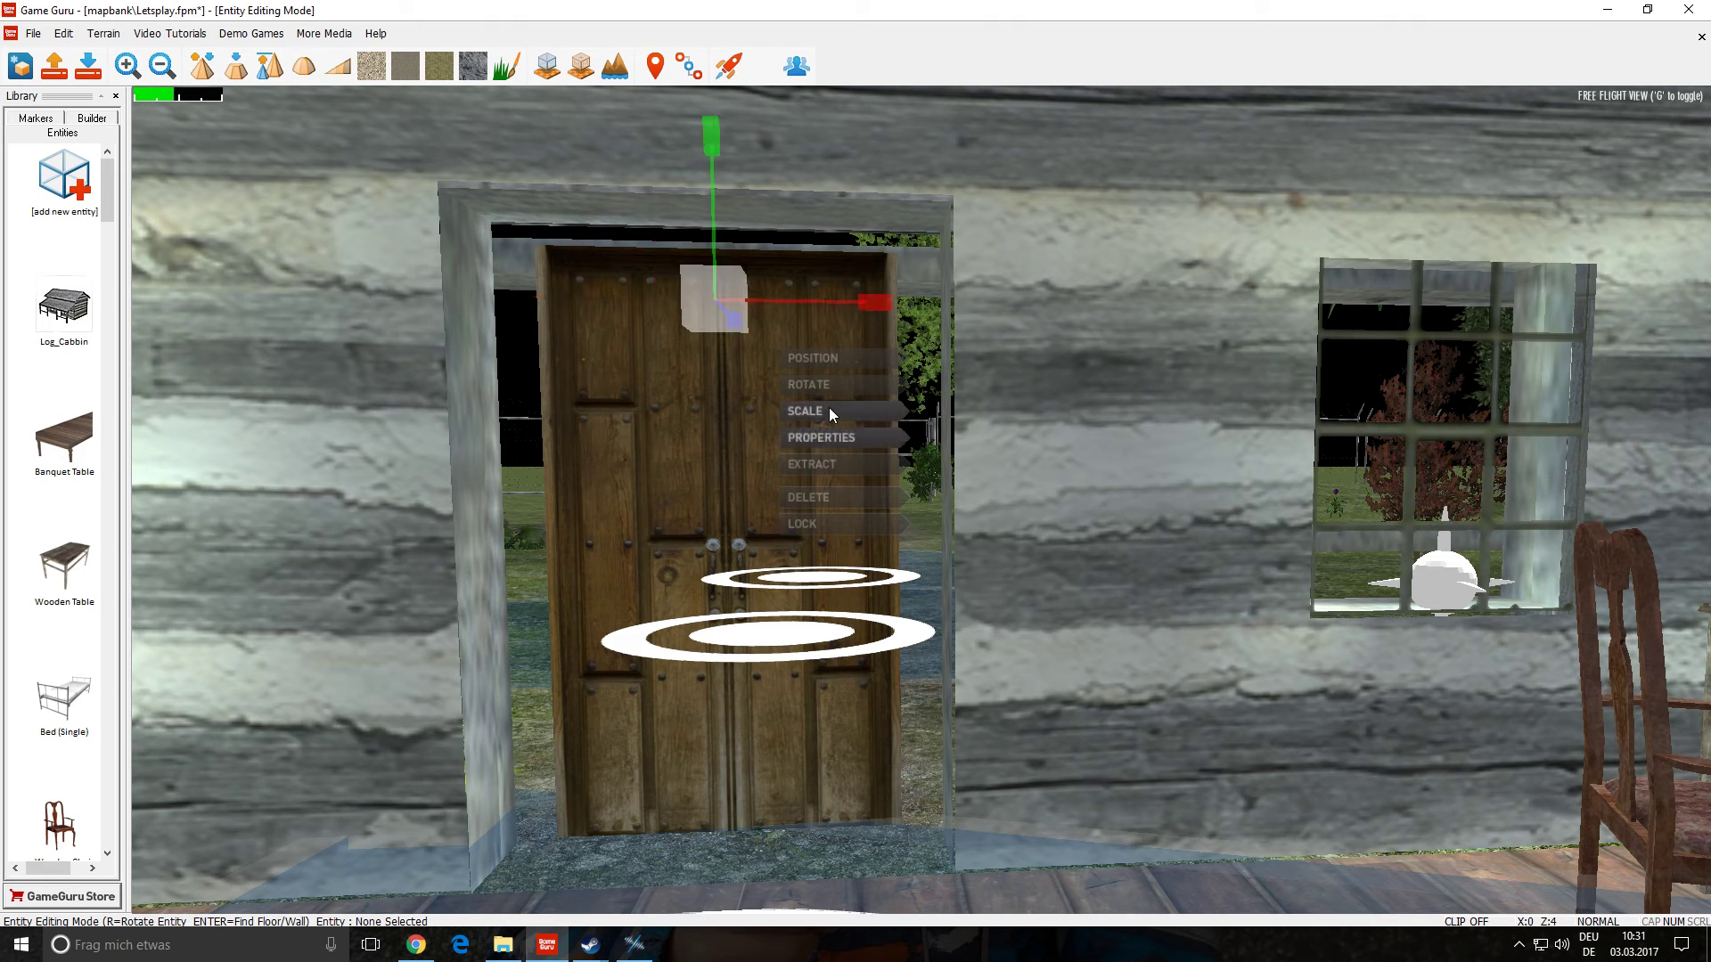
pyautogui.moveTo(903, 299); pyautogui.dragTo(1265, 324)
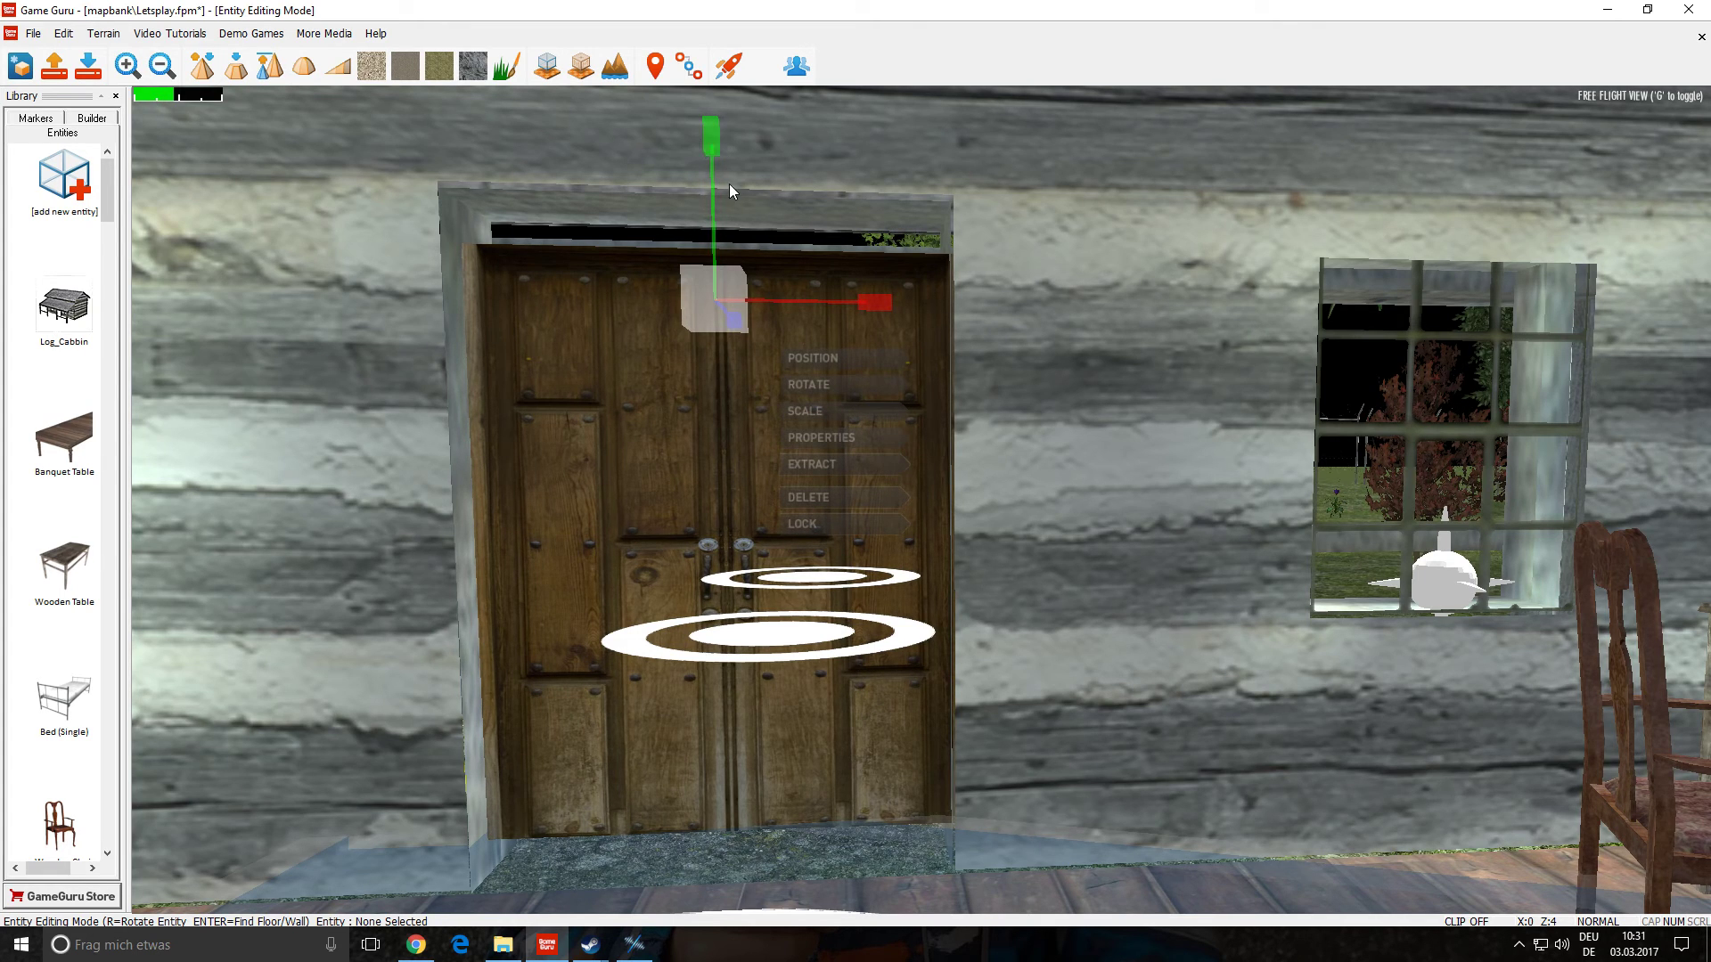
pyautogui.moveTo(708, 142); pyautogui.dragTo(717, 83)
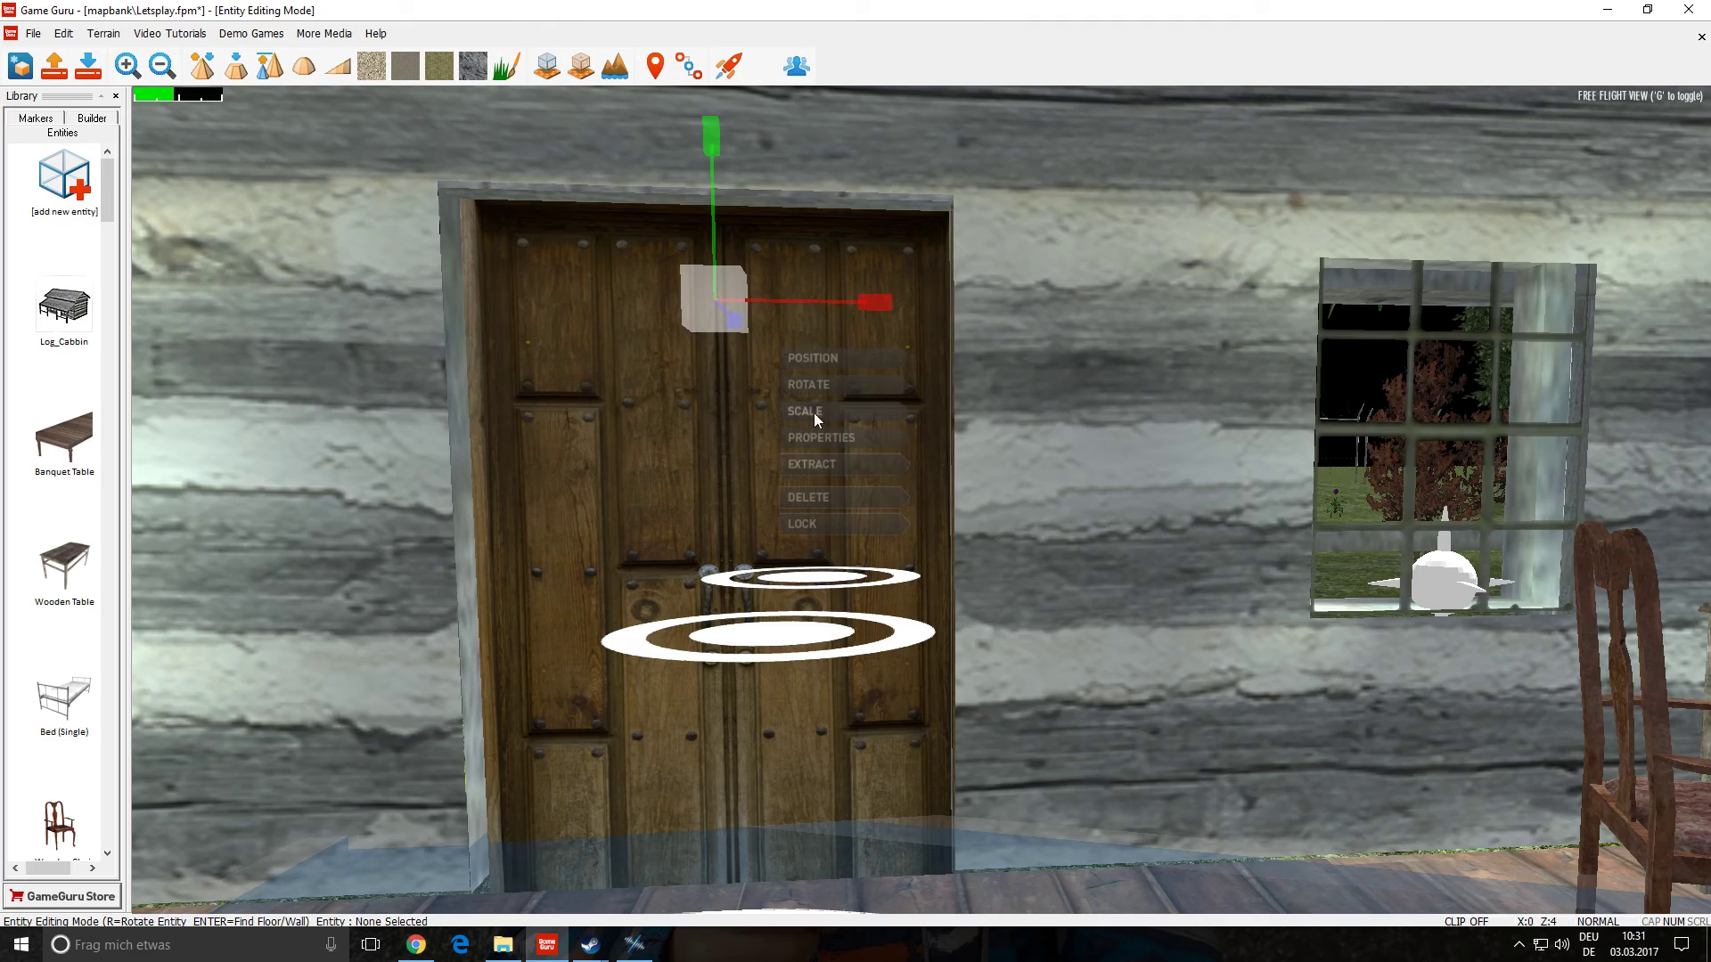
# - Set the wooden double door's If Used property to E and apply the change
pyautogui.click(825, 443)
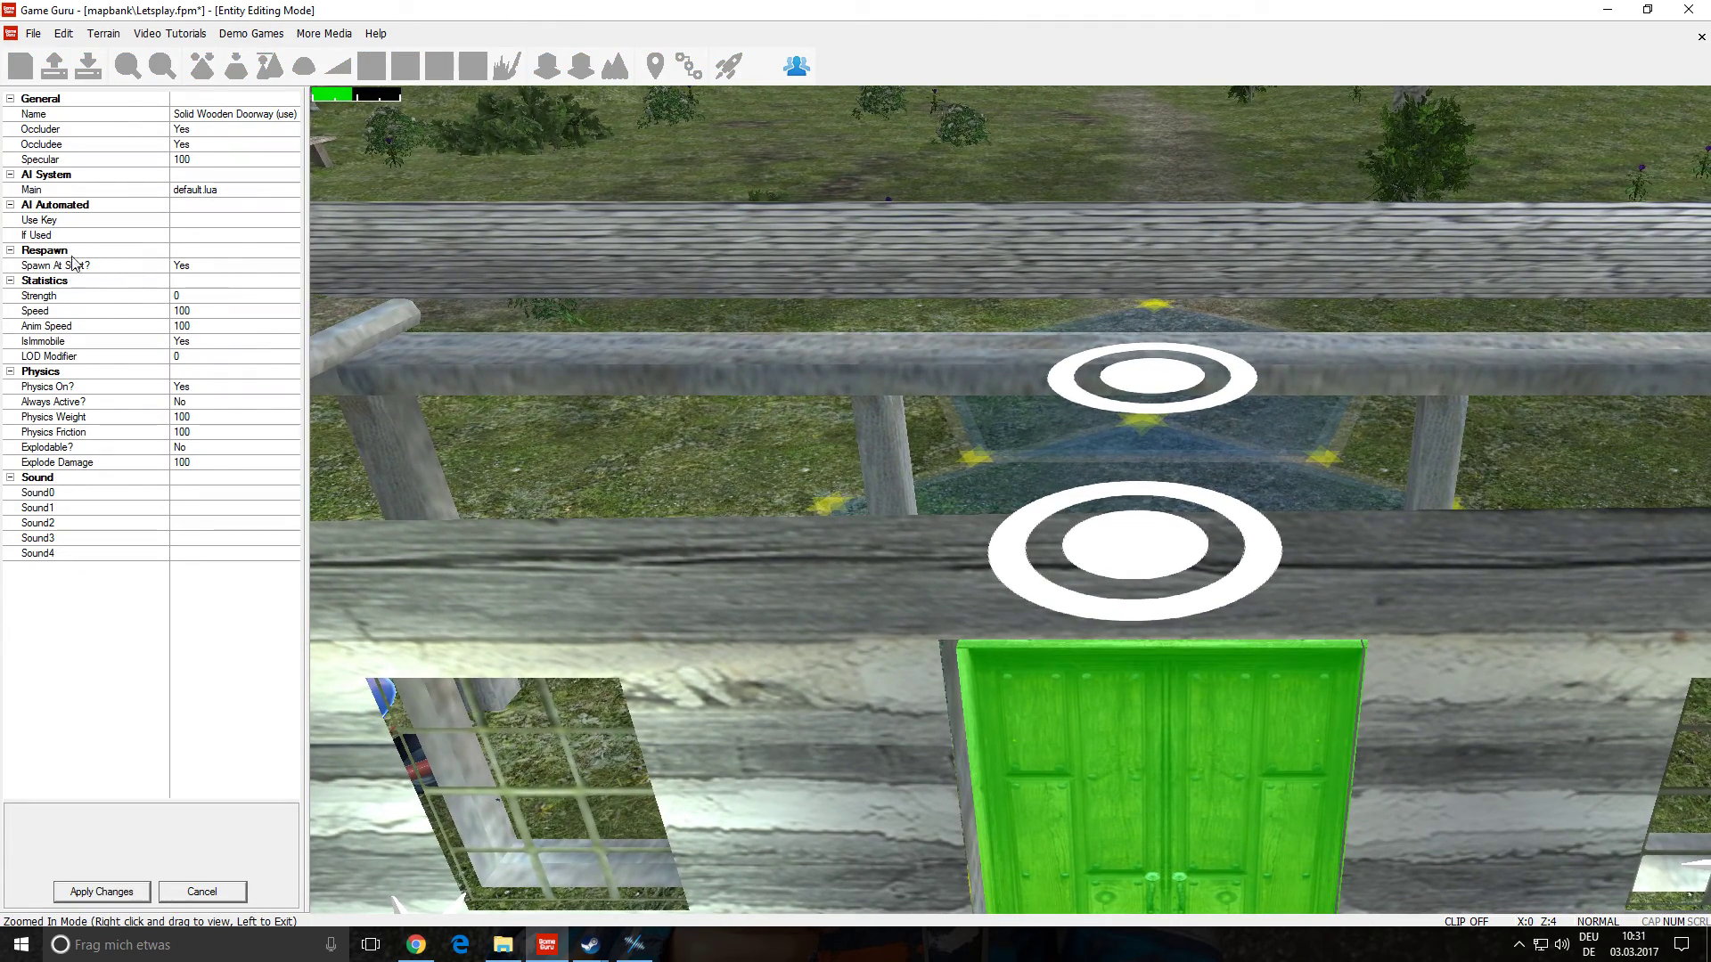
pyautogui.click(194, 221)
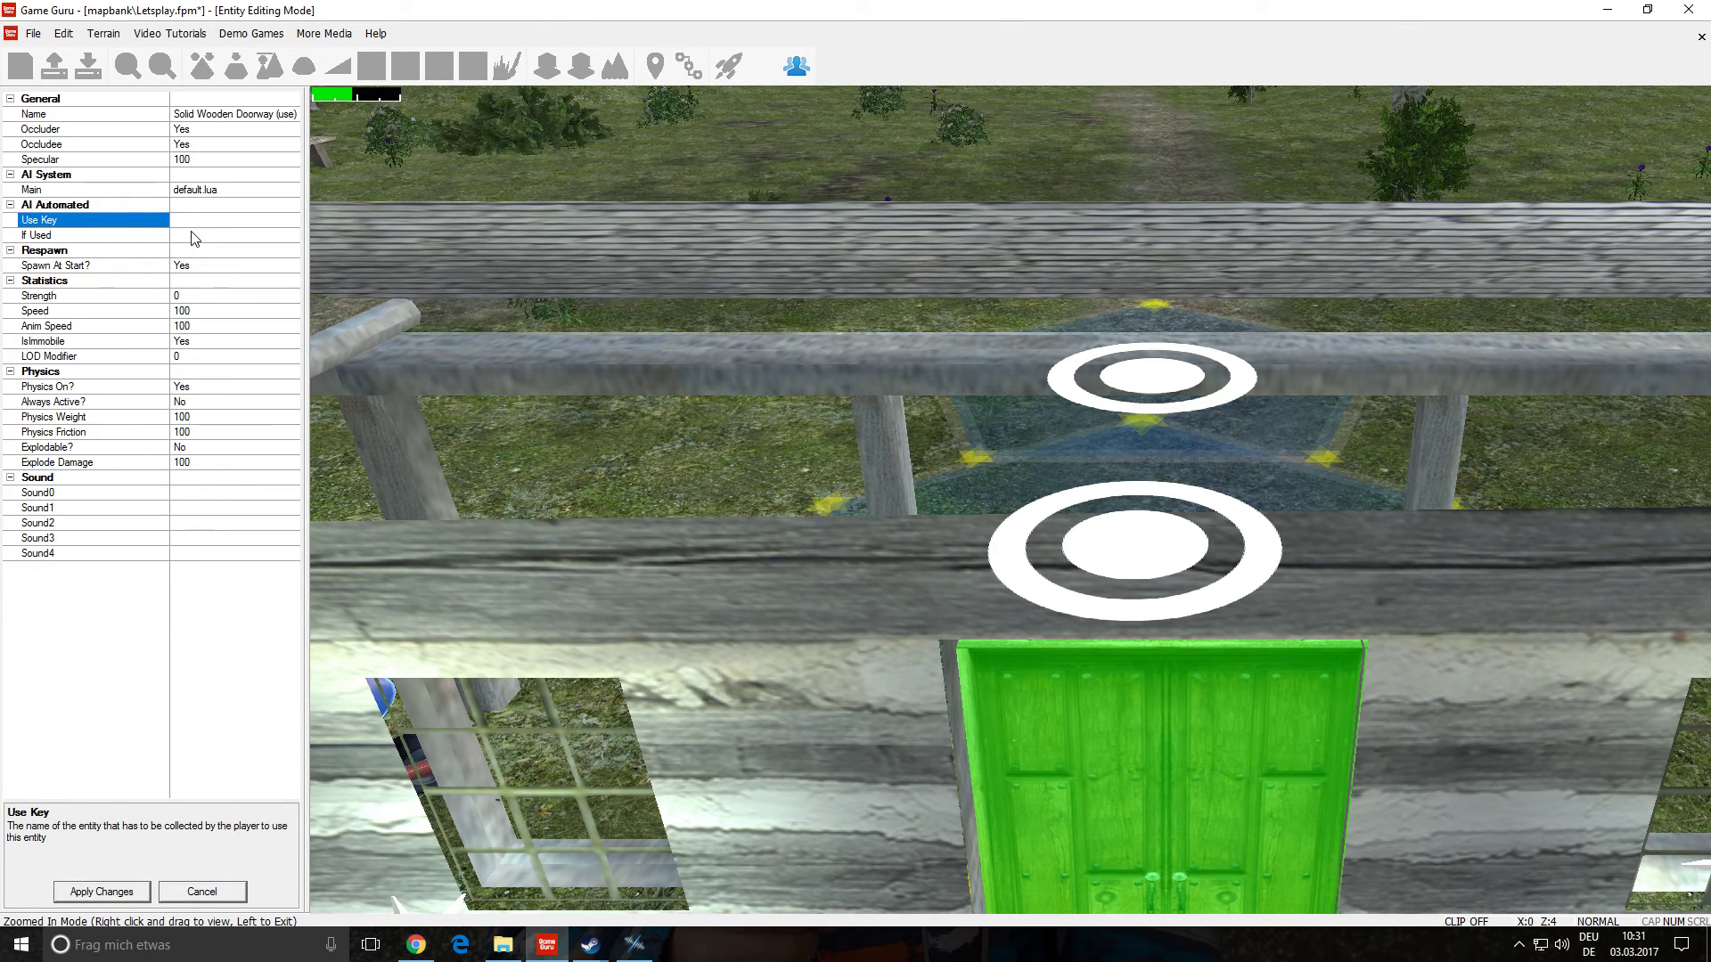
pyautogui.click(191, 233)
pyautogui.click(185, 221)
pyautogui.click(189, 235)
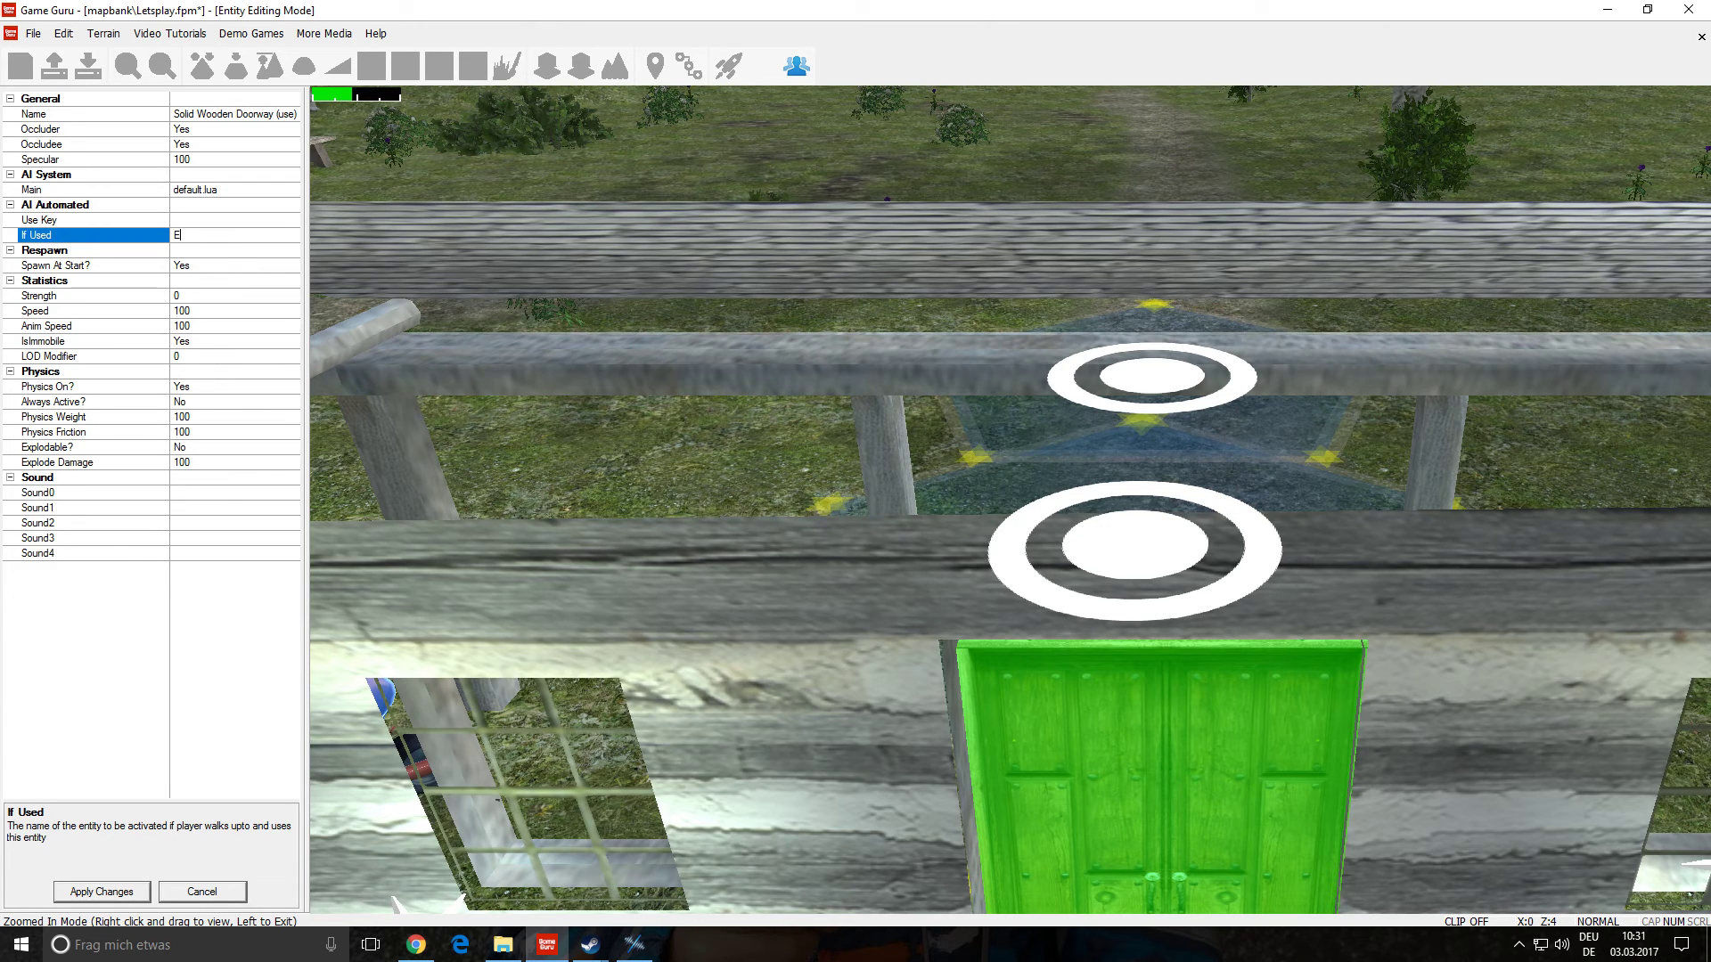
pyautogui.click(86, 892)
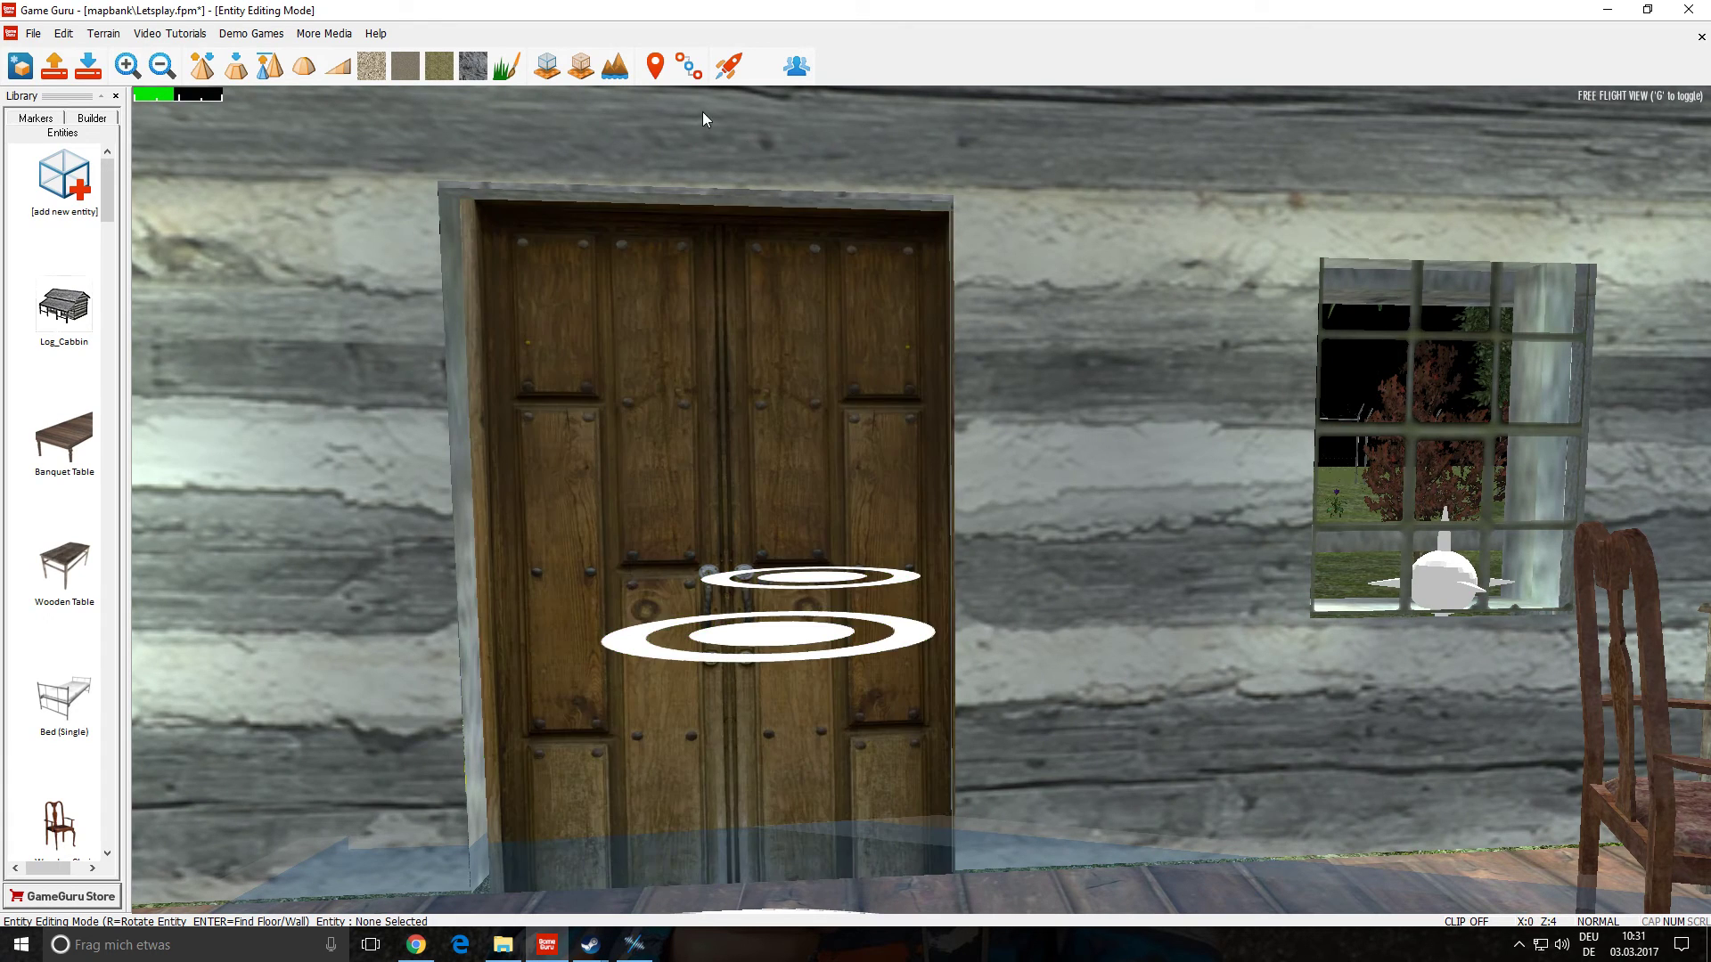
# - Test the level and walk up to the double door to check whether it opens, then return to the editor
pyautogui.click(728, 65)
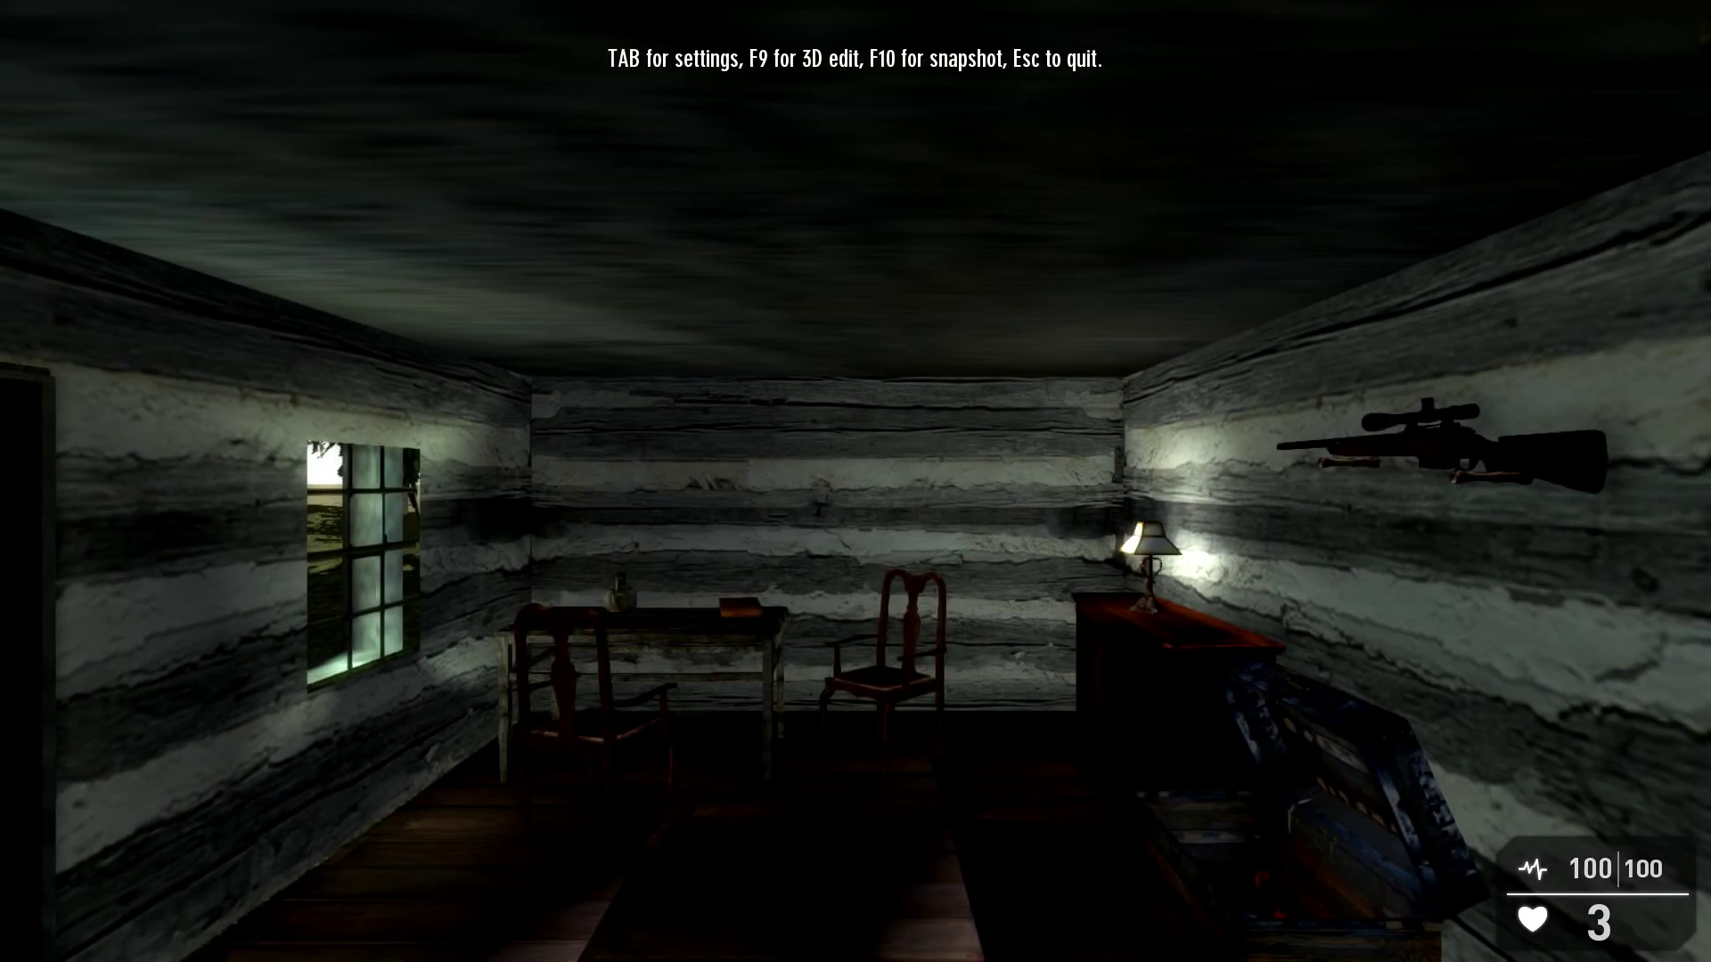
pyautogui.press('w')
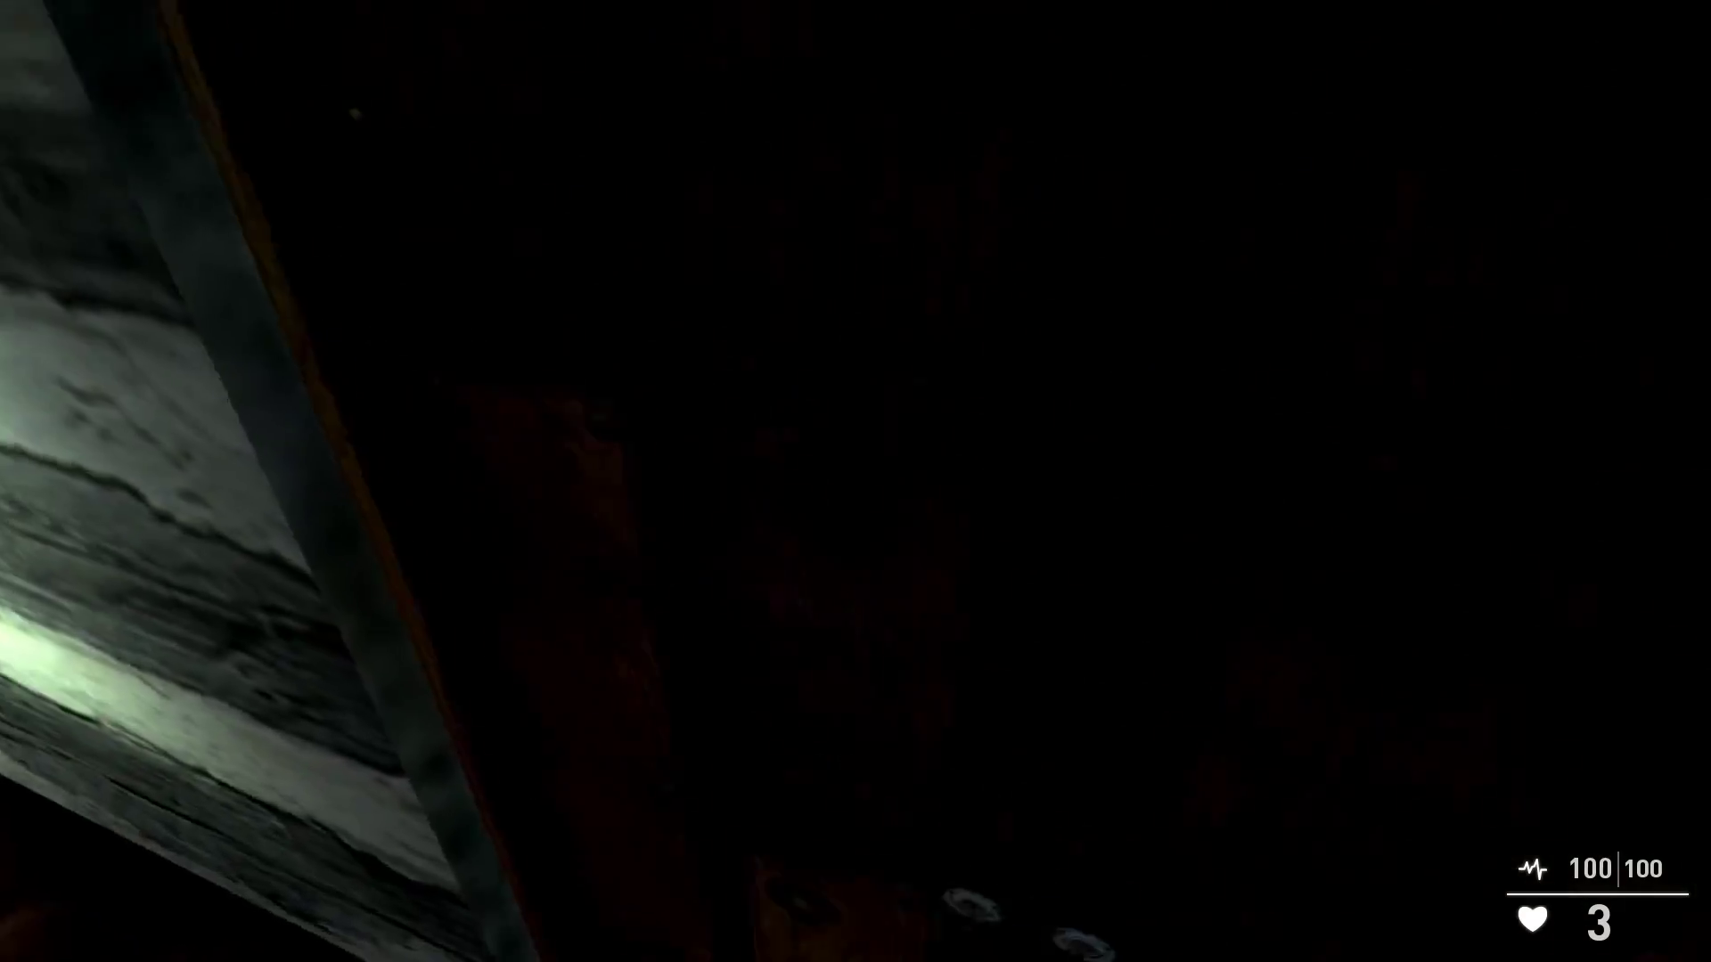
pyautogui.press('a')
pyautogui.press('w')
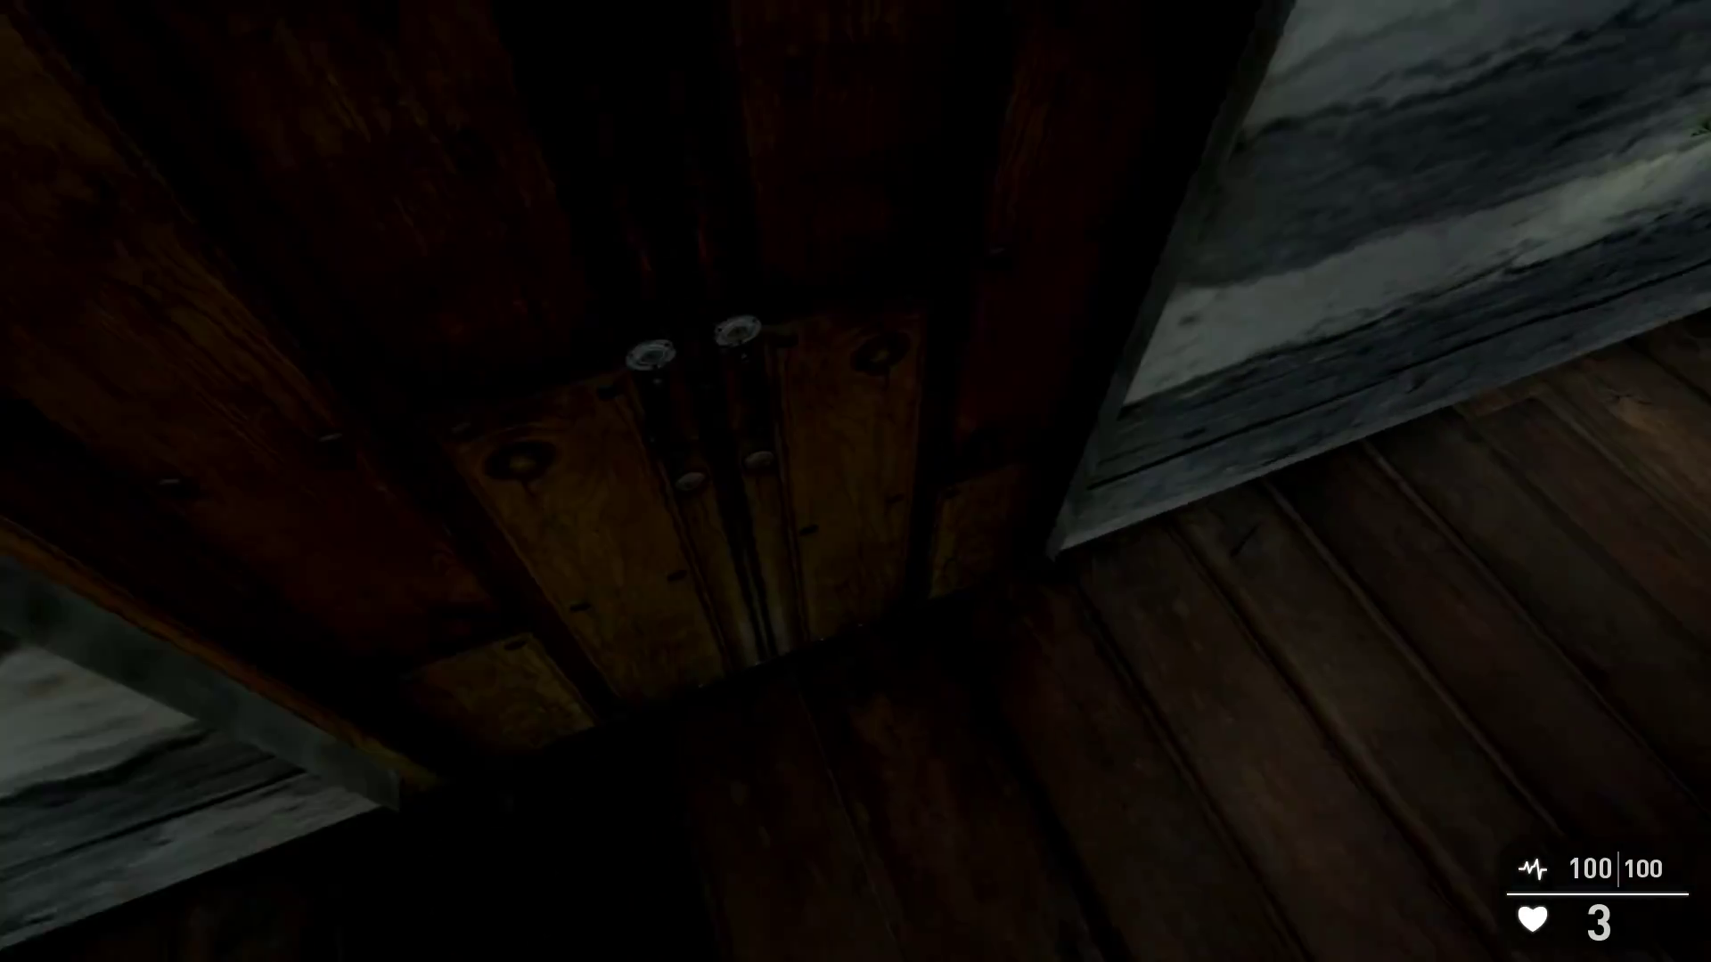
pyautogui.press('Escape')
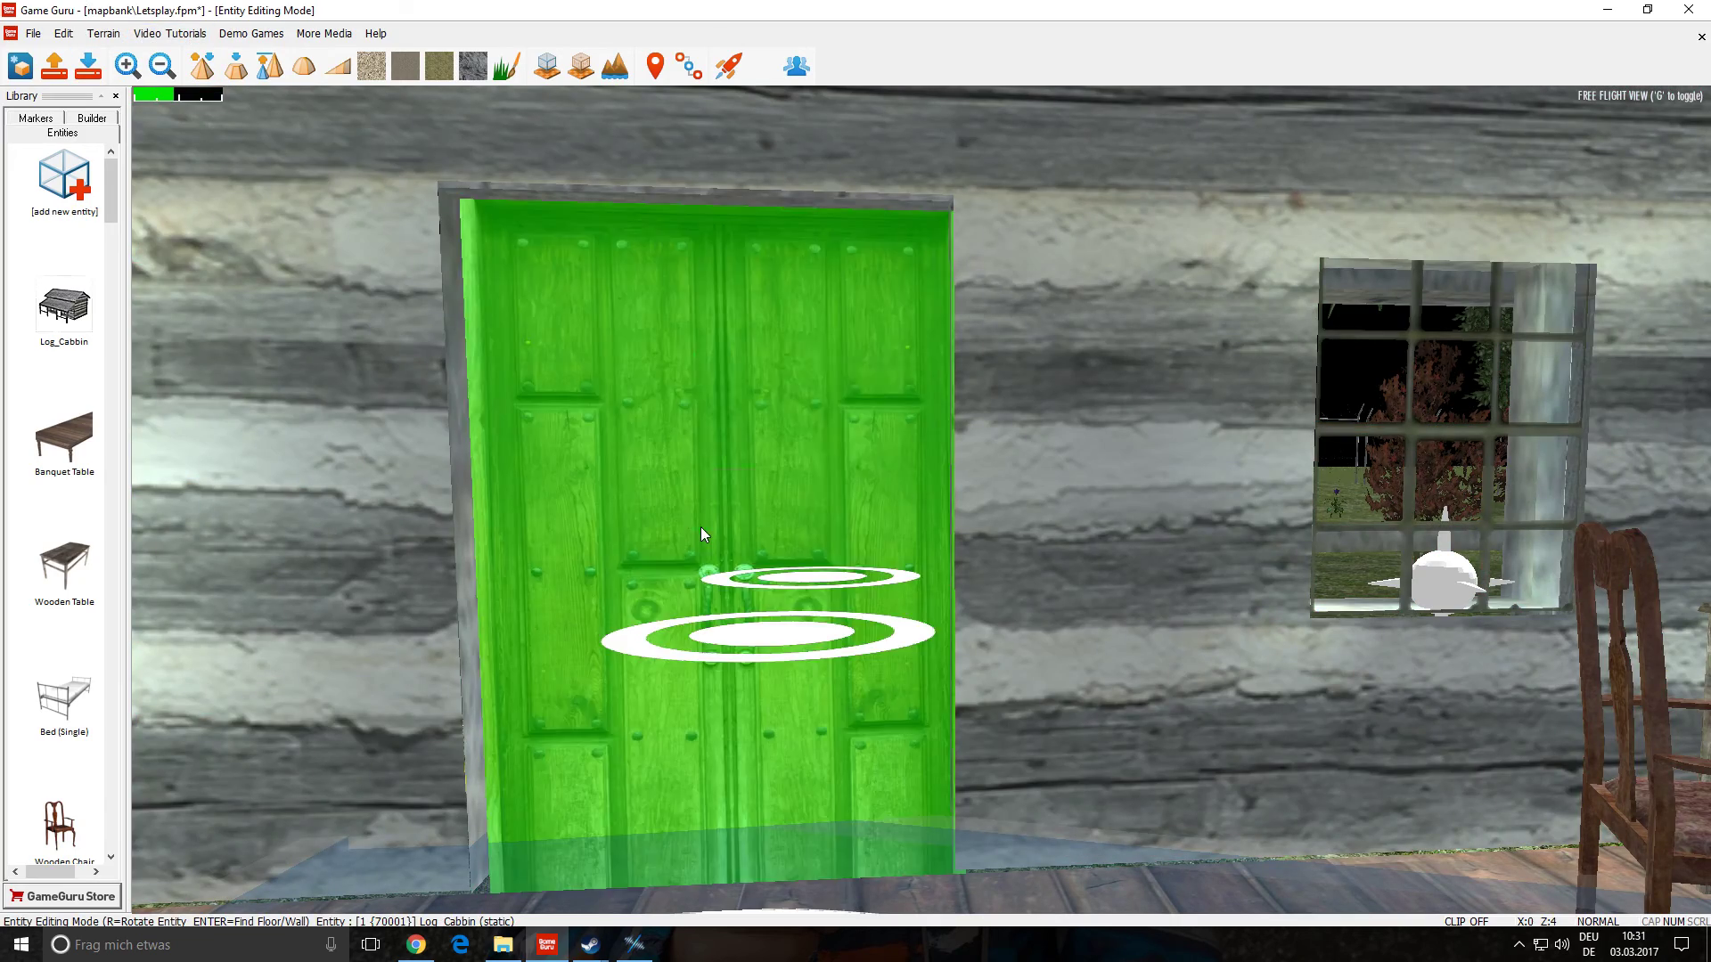
# - Clear the If Used value in the double door's properties, leave Use Key empty and apply the change
pyautogui.click(700, 526)
pyautogui.click(803, 368)
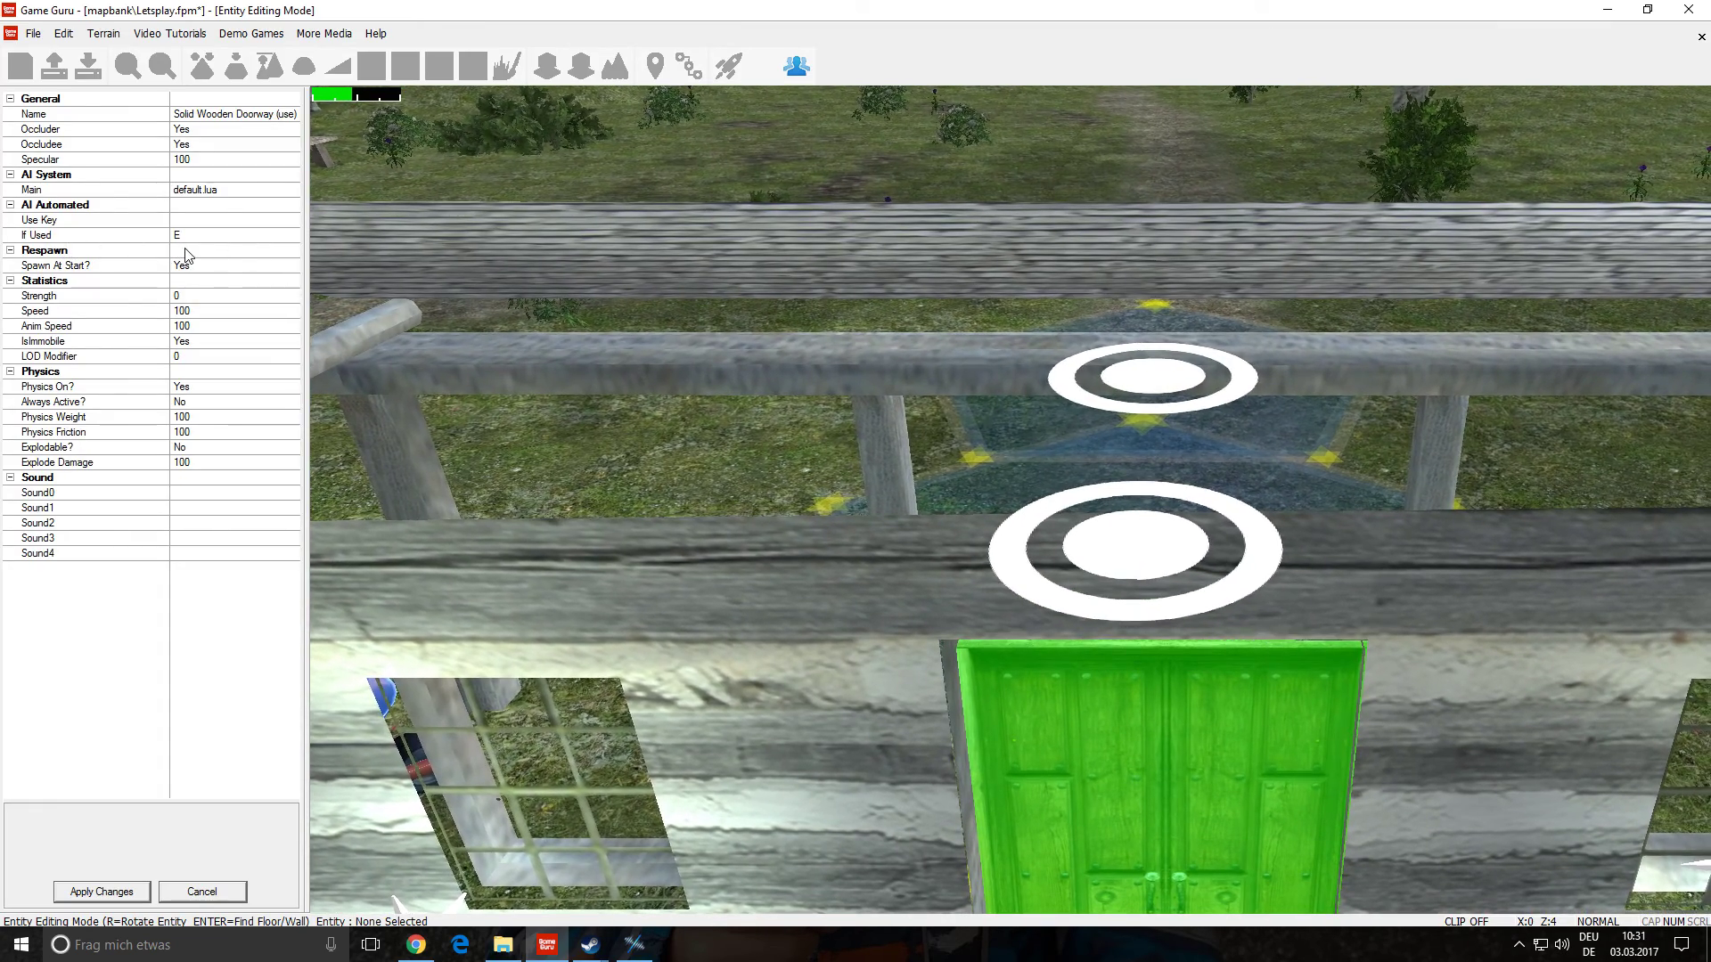
pyautogui.click(196, 234)
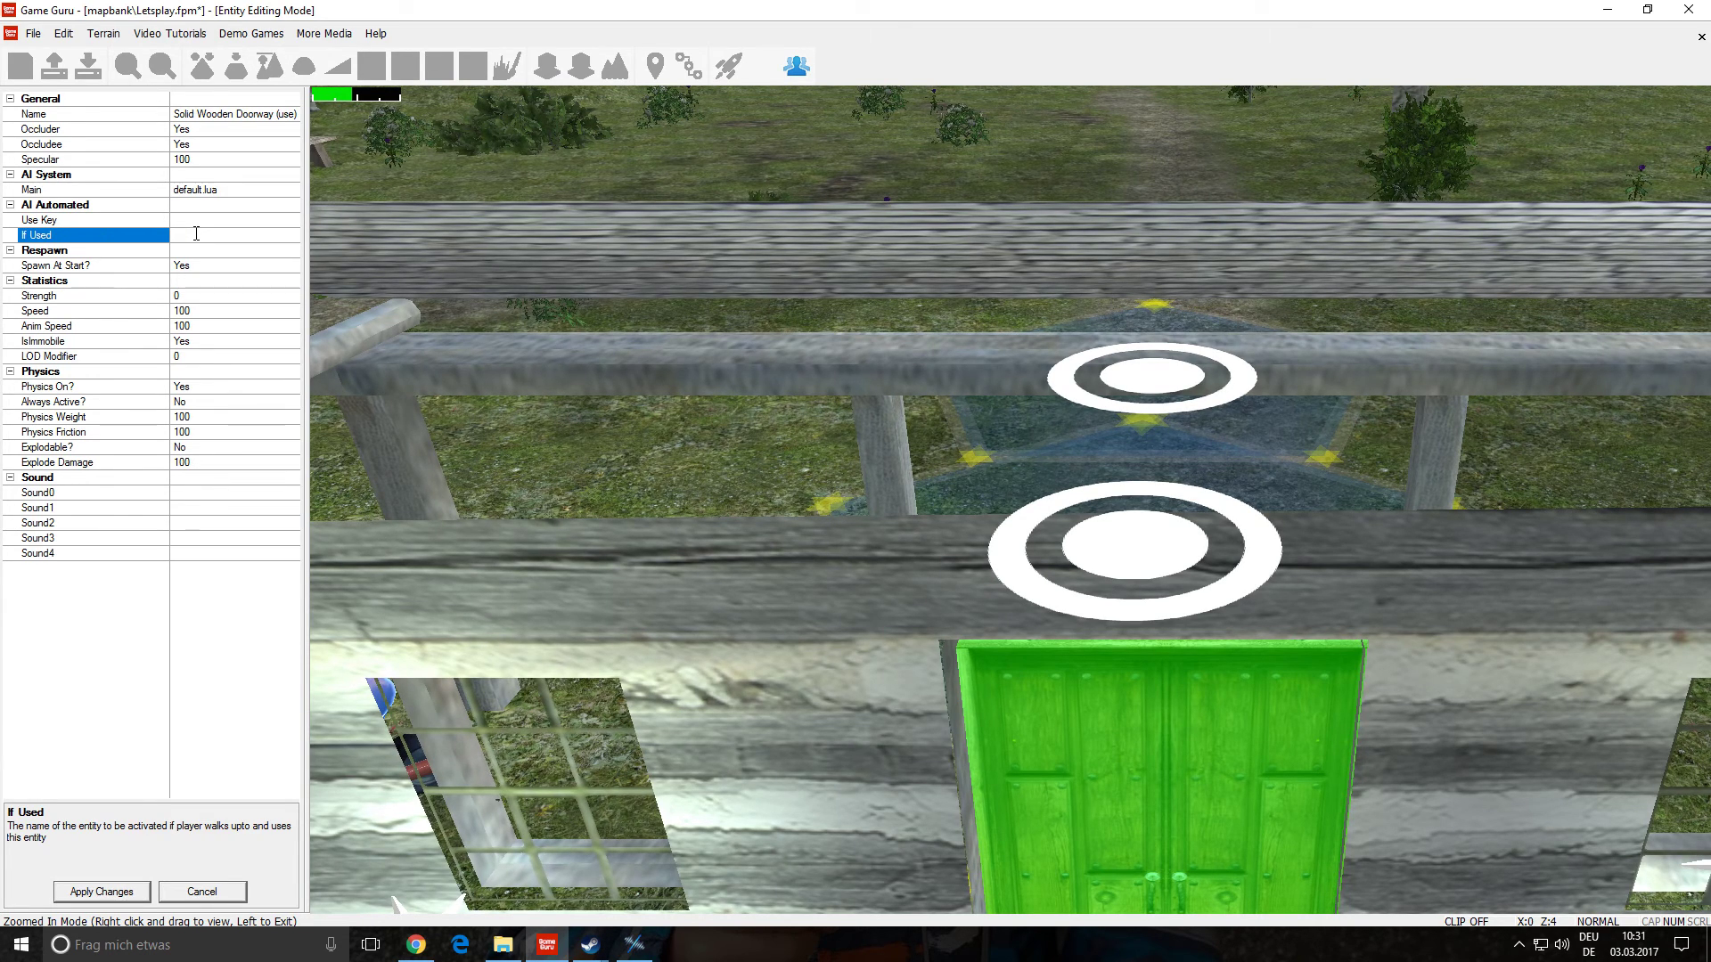
pyautogui.click(203, 218)
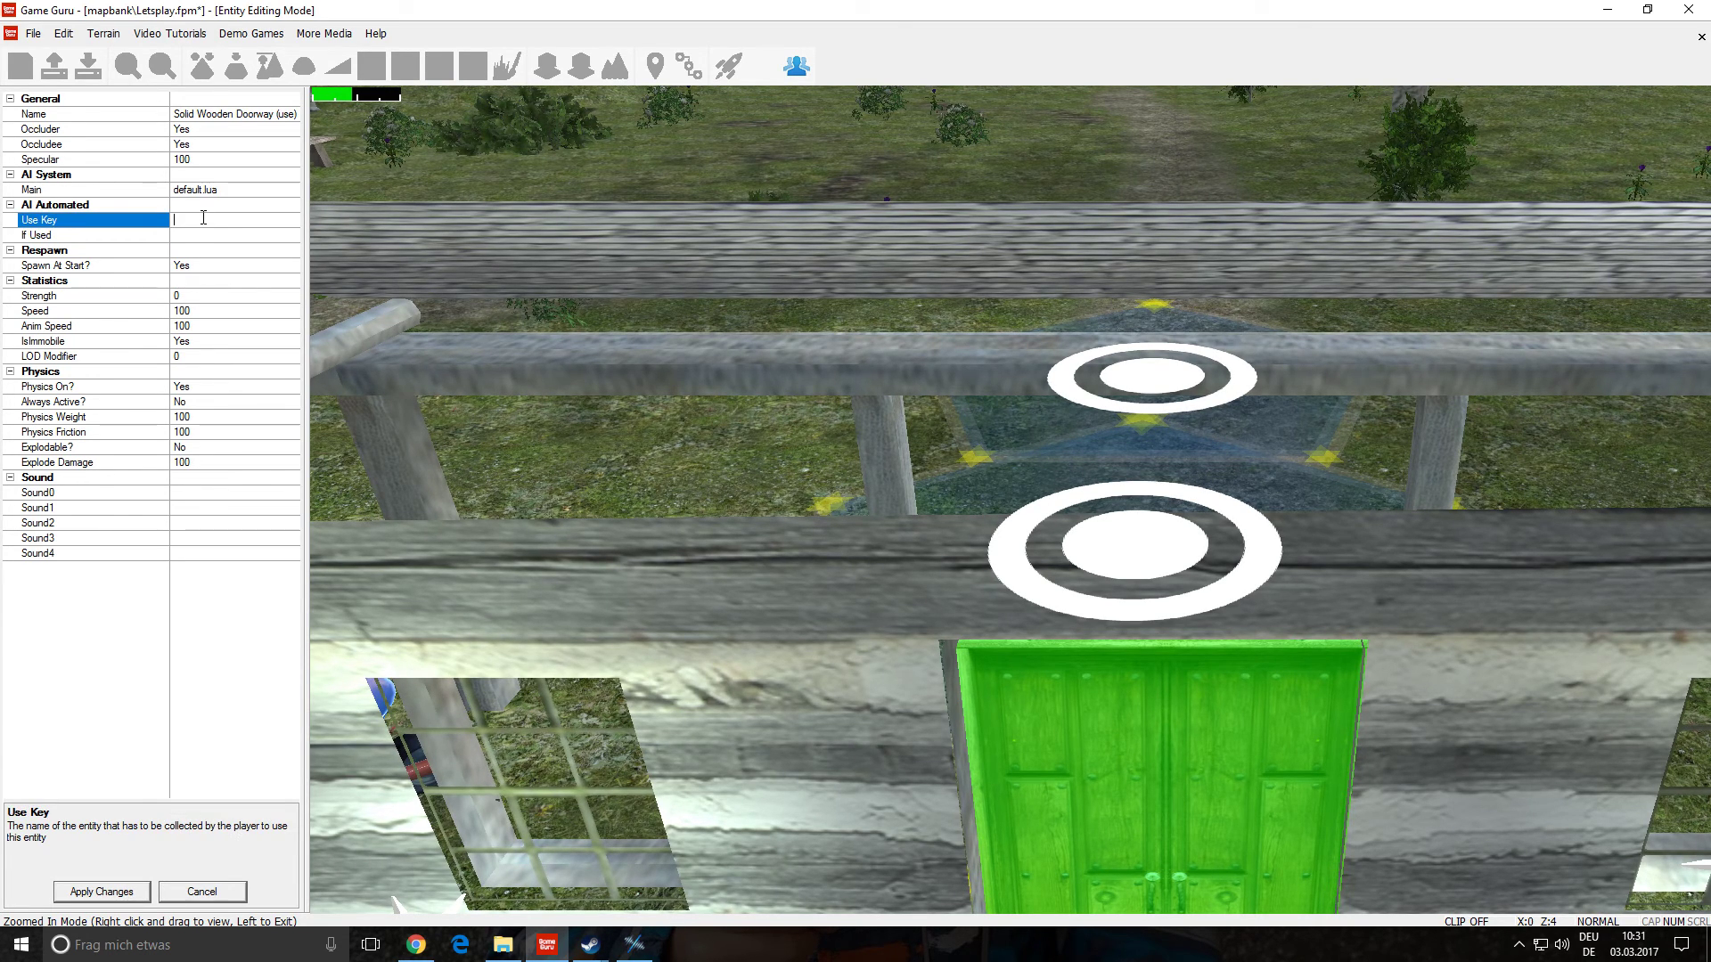
pyautogui.click(101, 891)
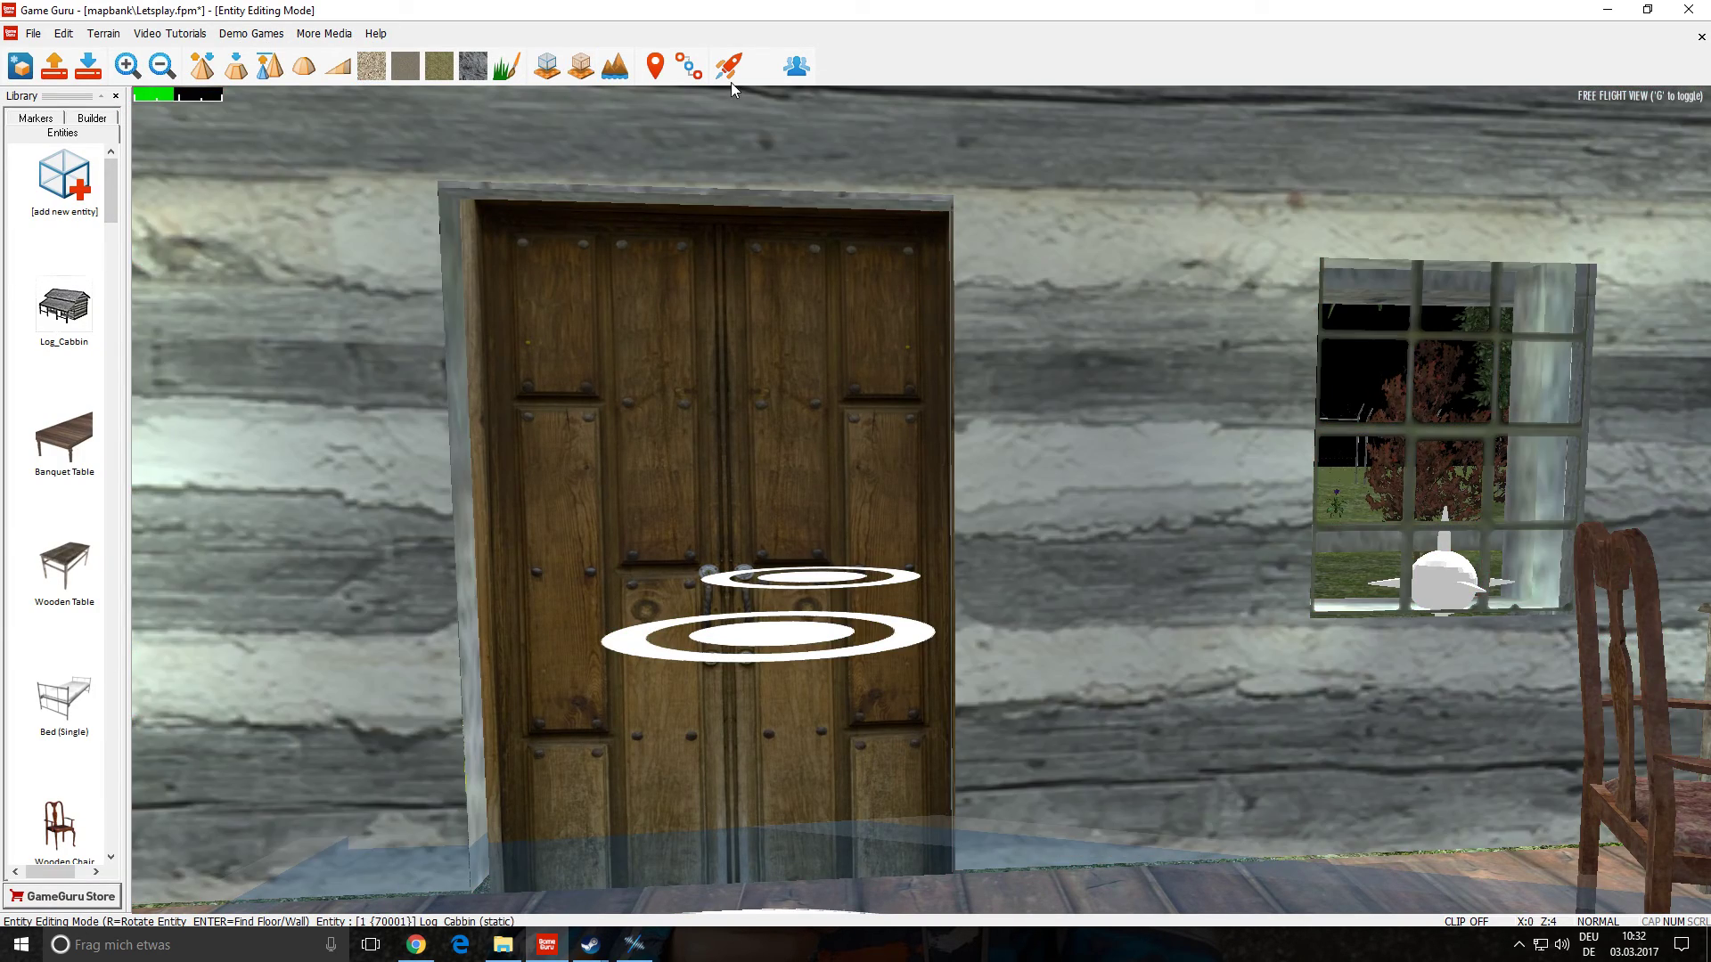
# - Run the level again to check the double door with its If Used property empty, and end the test
pyautogui.click(728, 66)
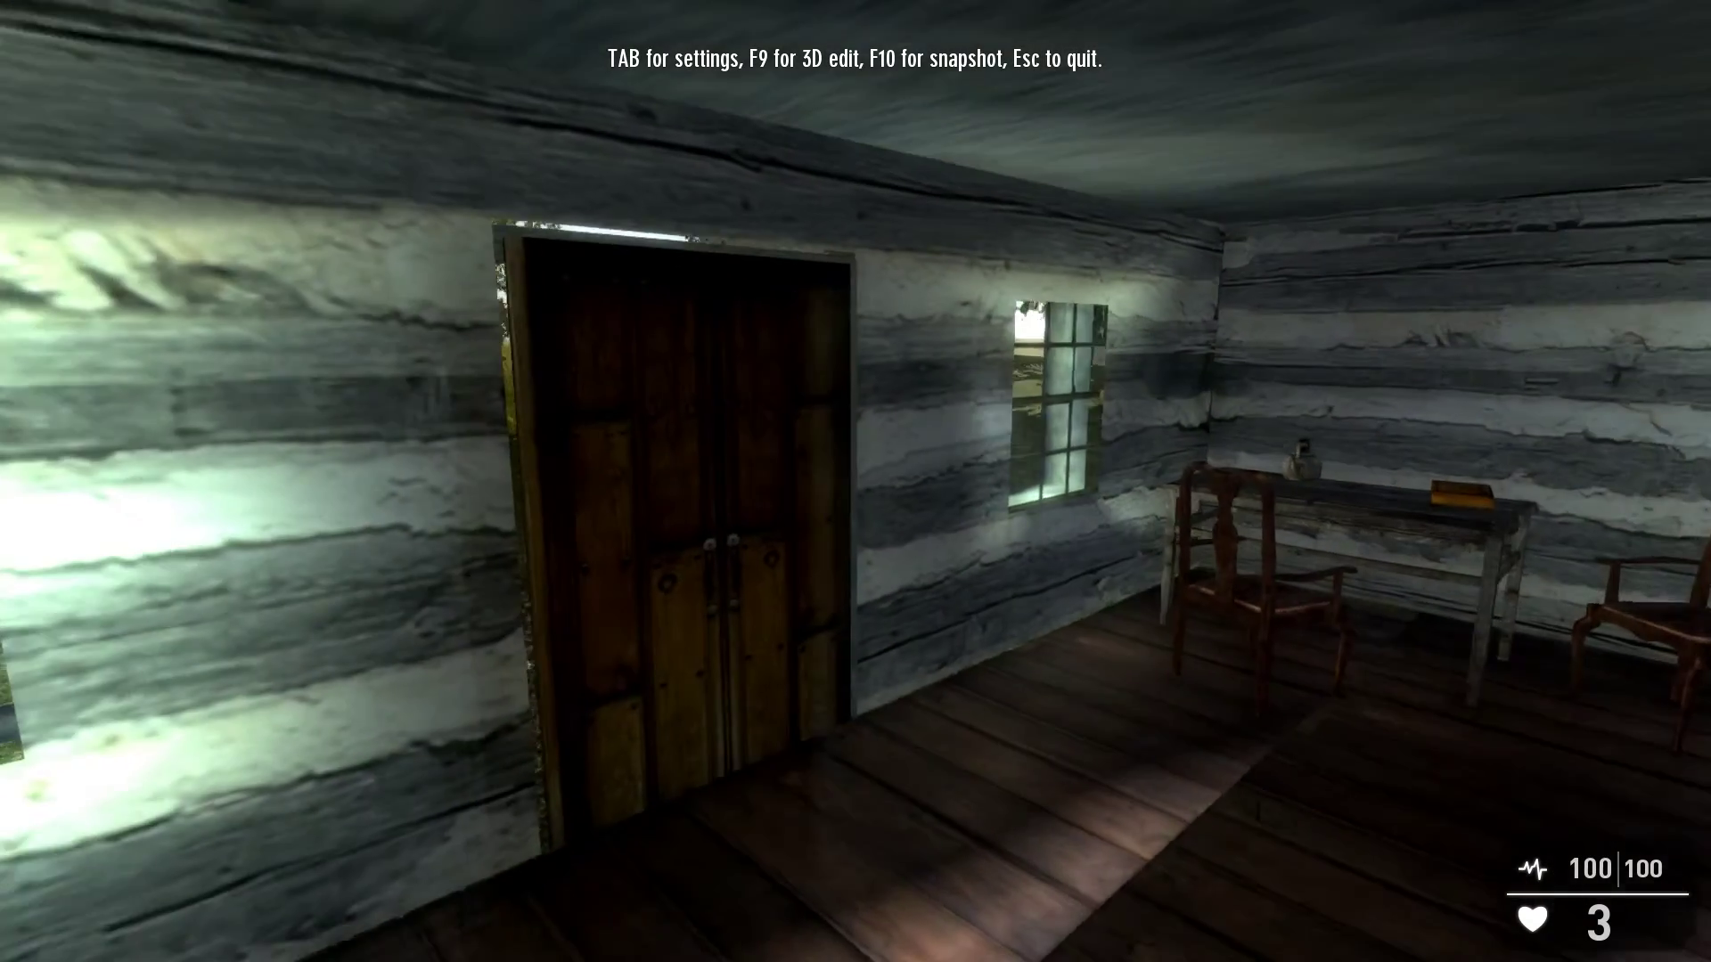
pyautogui.press('w')
pyautogui.press('w')
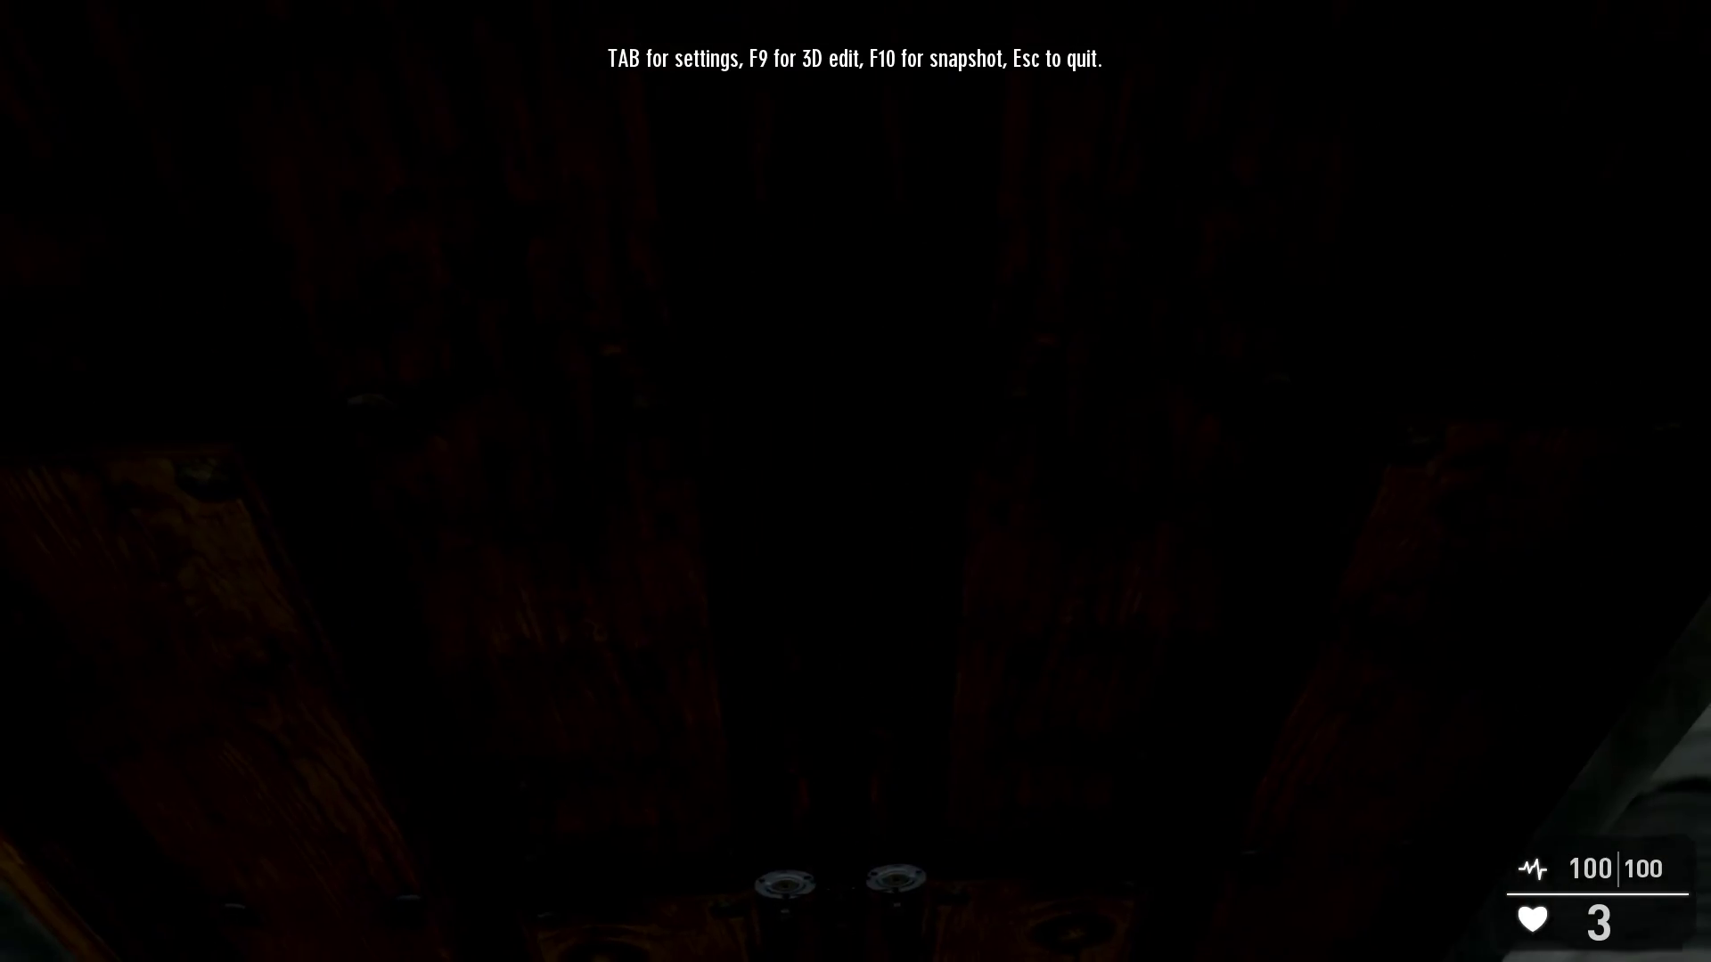
pyautogui.press('s')
pyautogui.press('Escape')
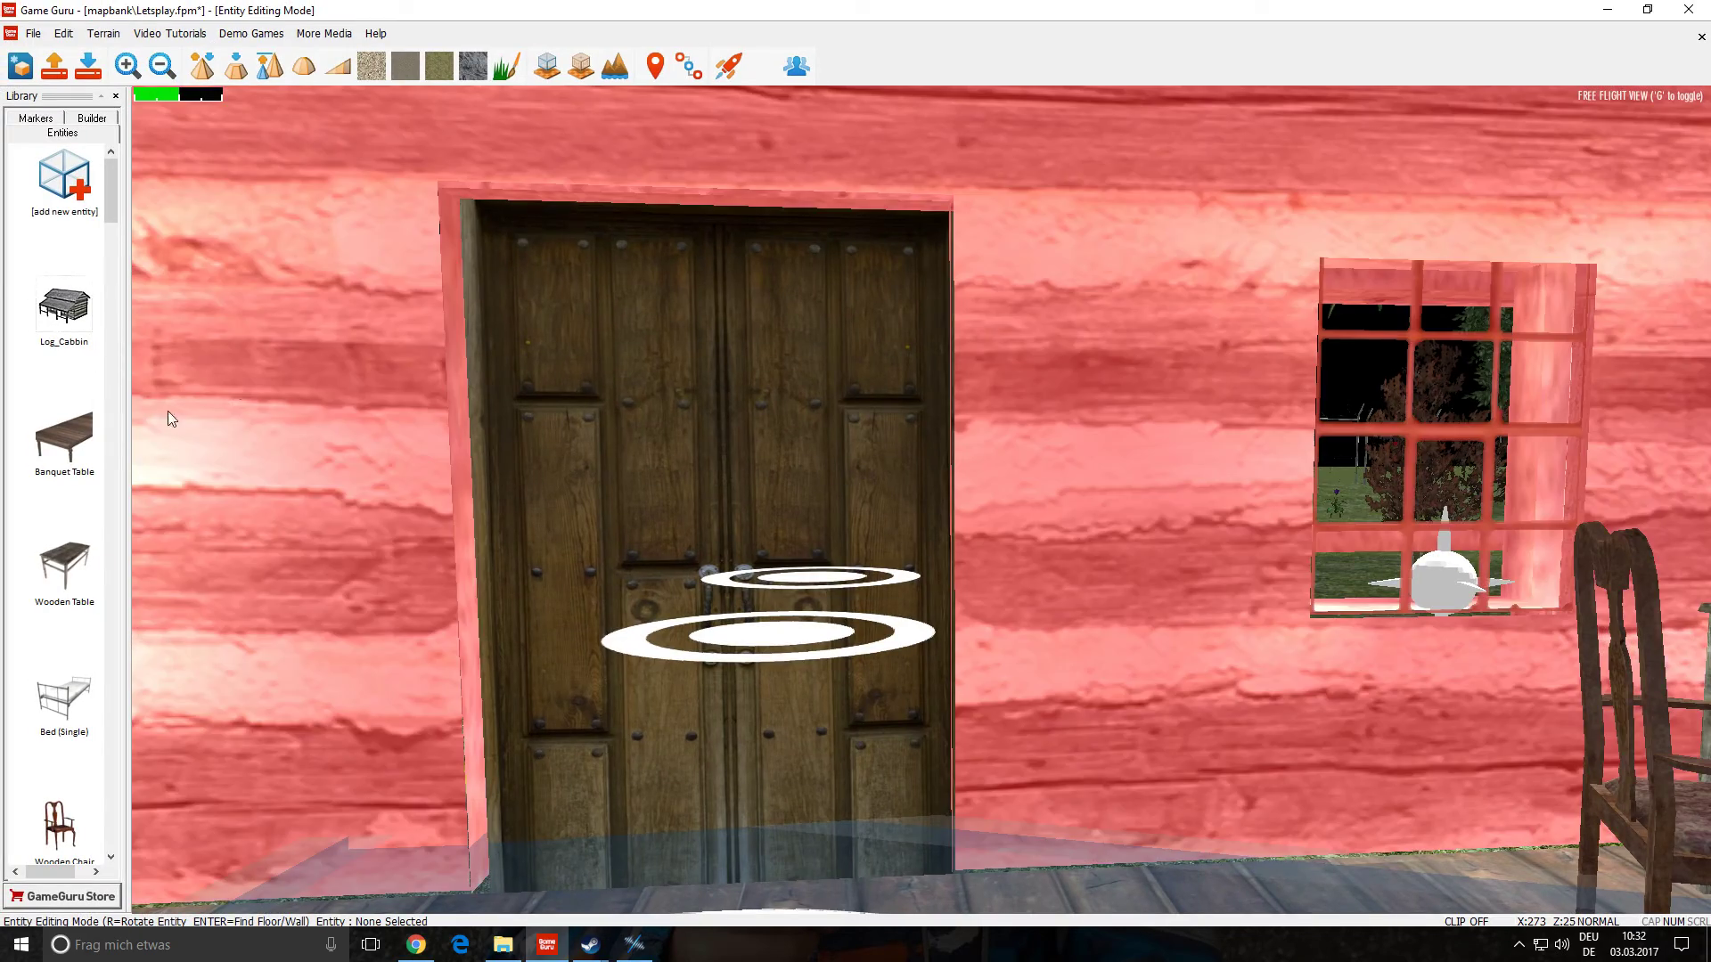
# - Delete the wooden double door from the cabin's doorway
pyautogui.click(635, 465)
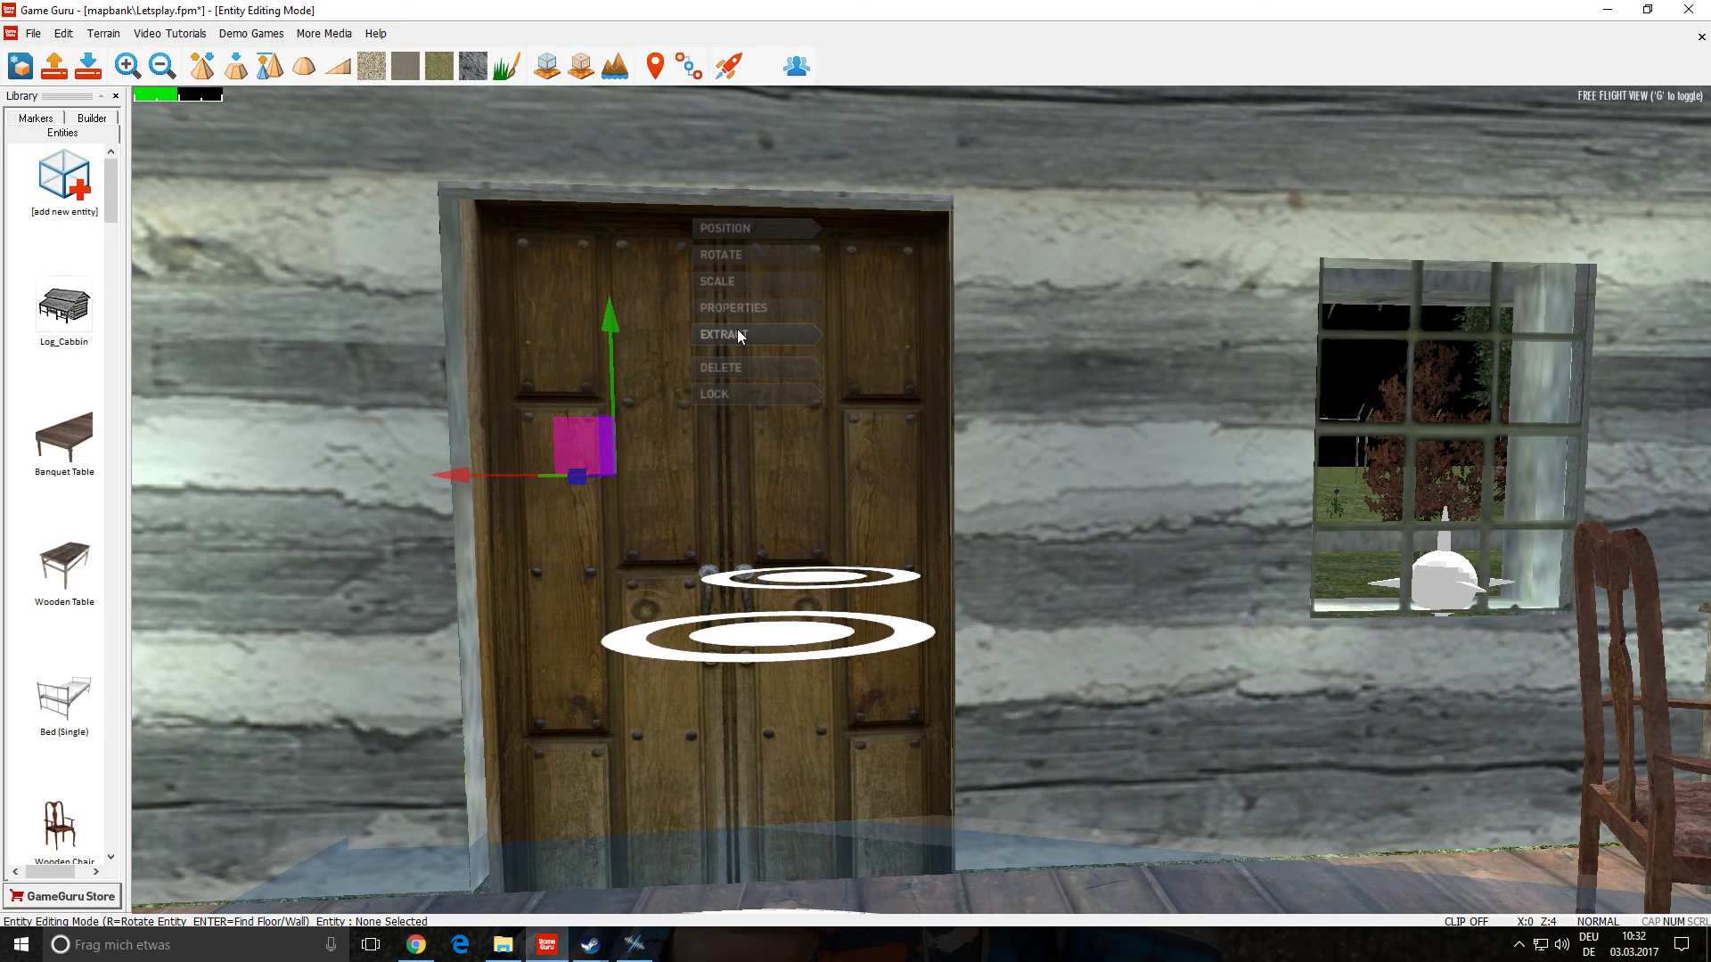
pyautogui.click(745, 367)
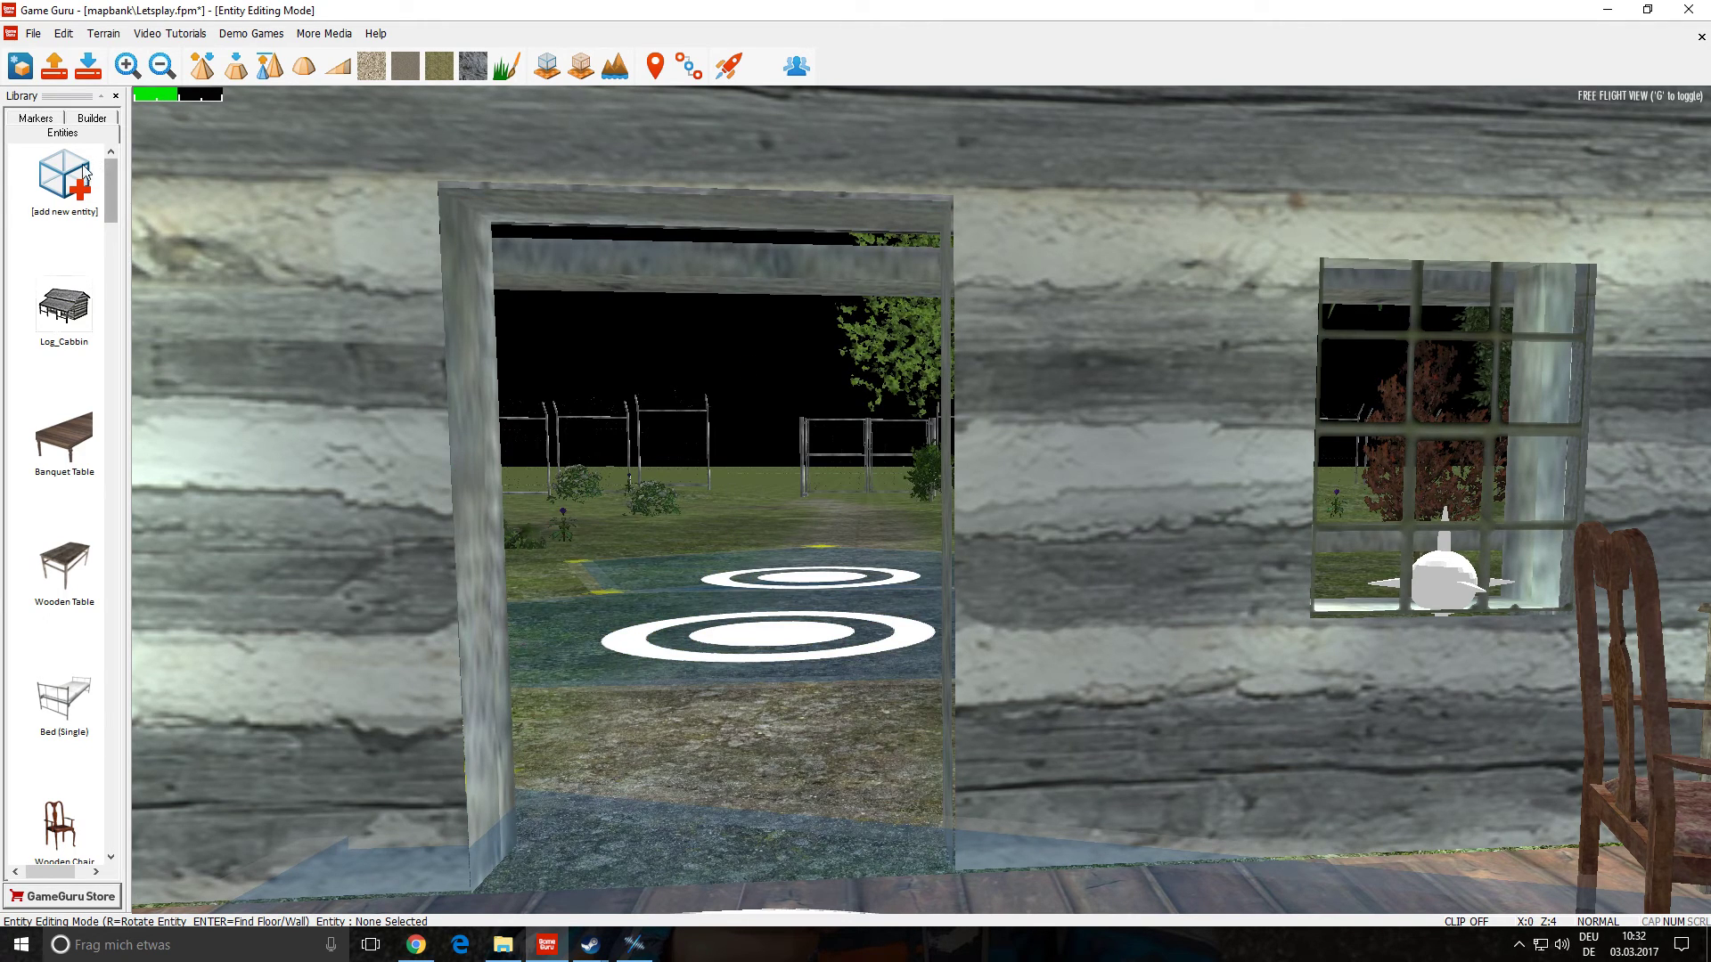
# - Open the entity library and look for a cabin door in Mega Pack 02's ChurchPack, Fixtures and Dungeon categories
pyautogui.click(71, 191)
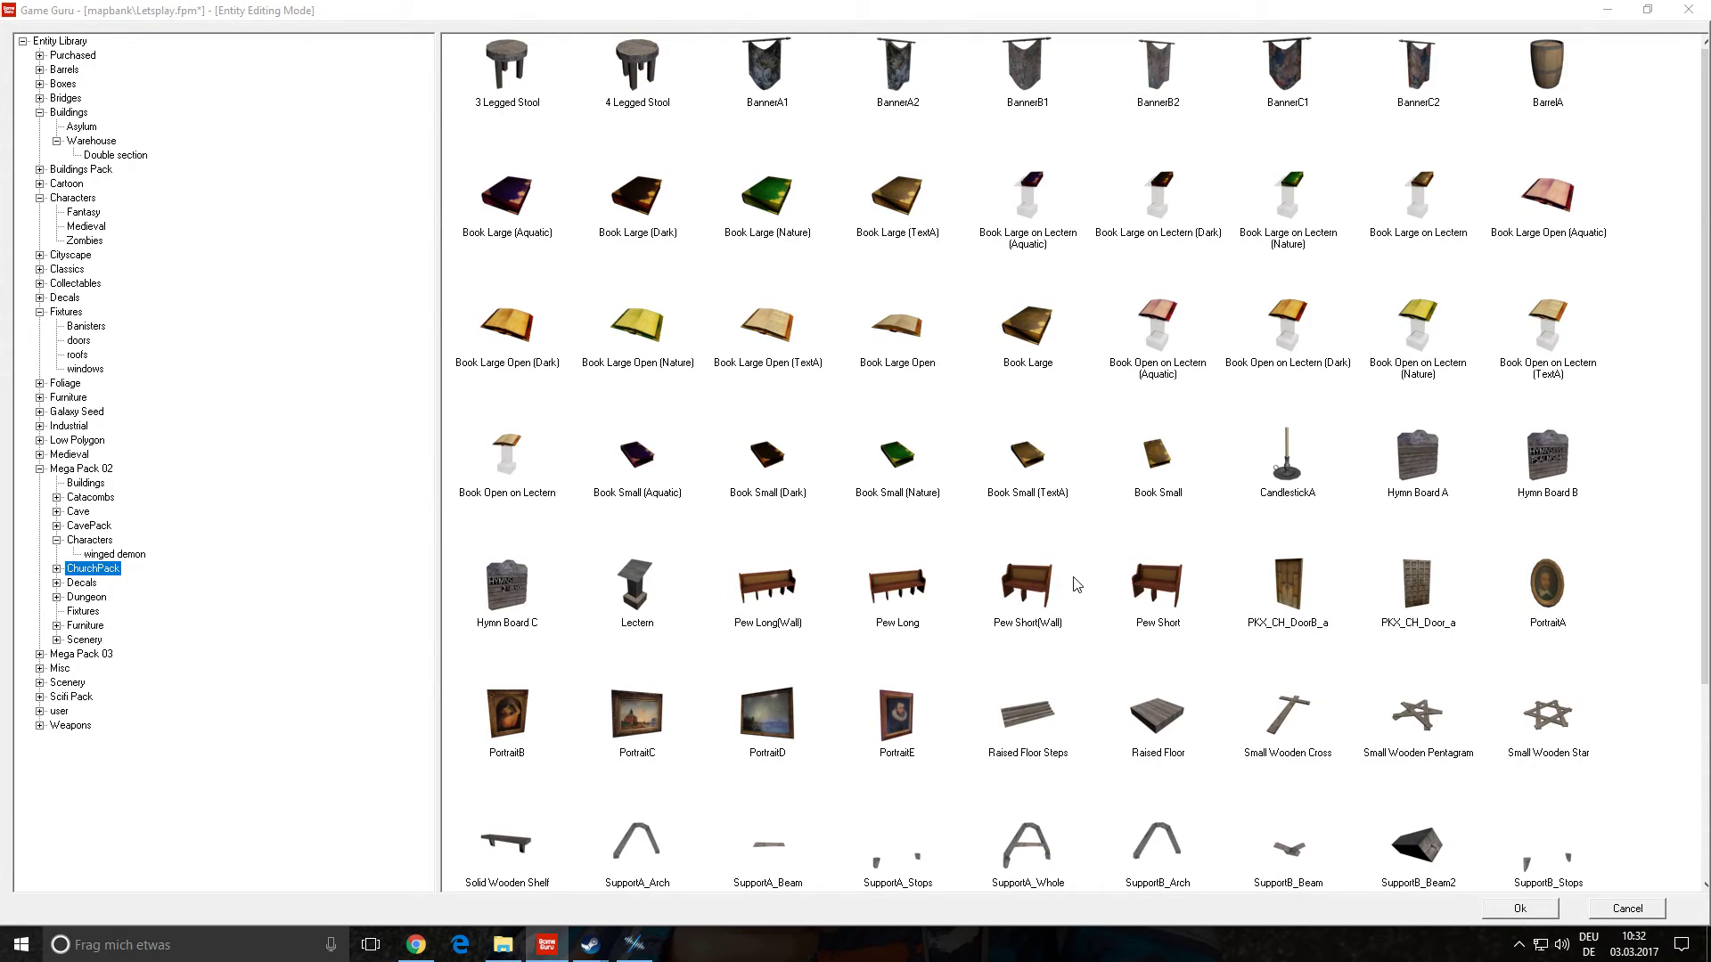
pyautogui.scroll(-2, 1353, 668)
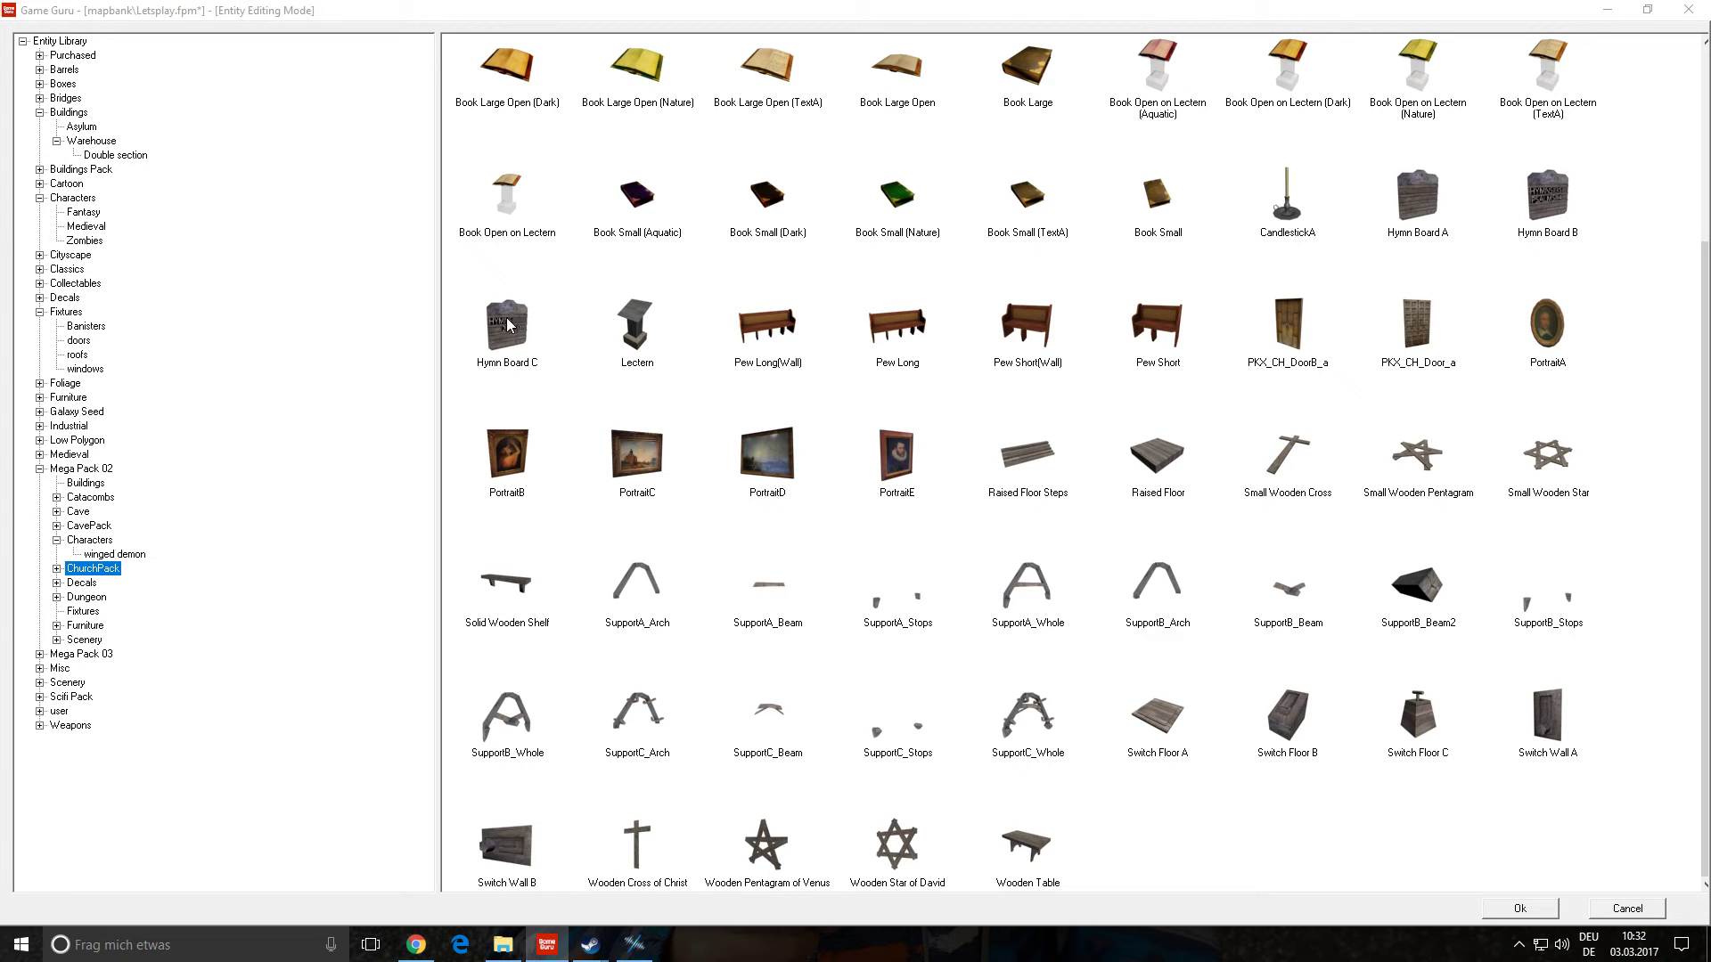
pyautogui.scroll(3, 510, 325)
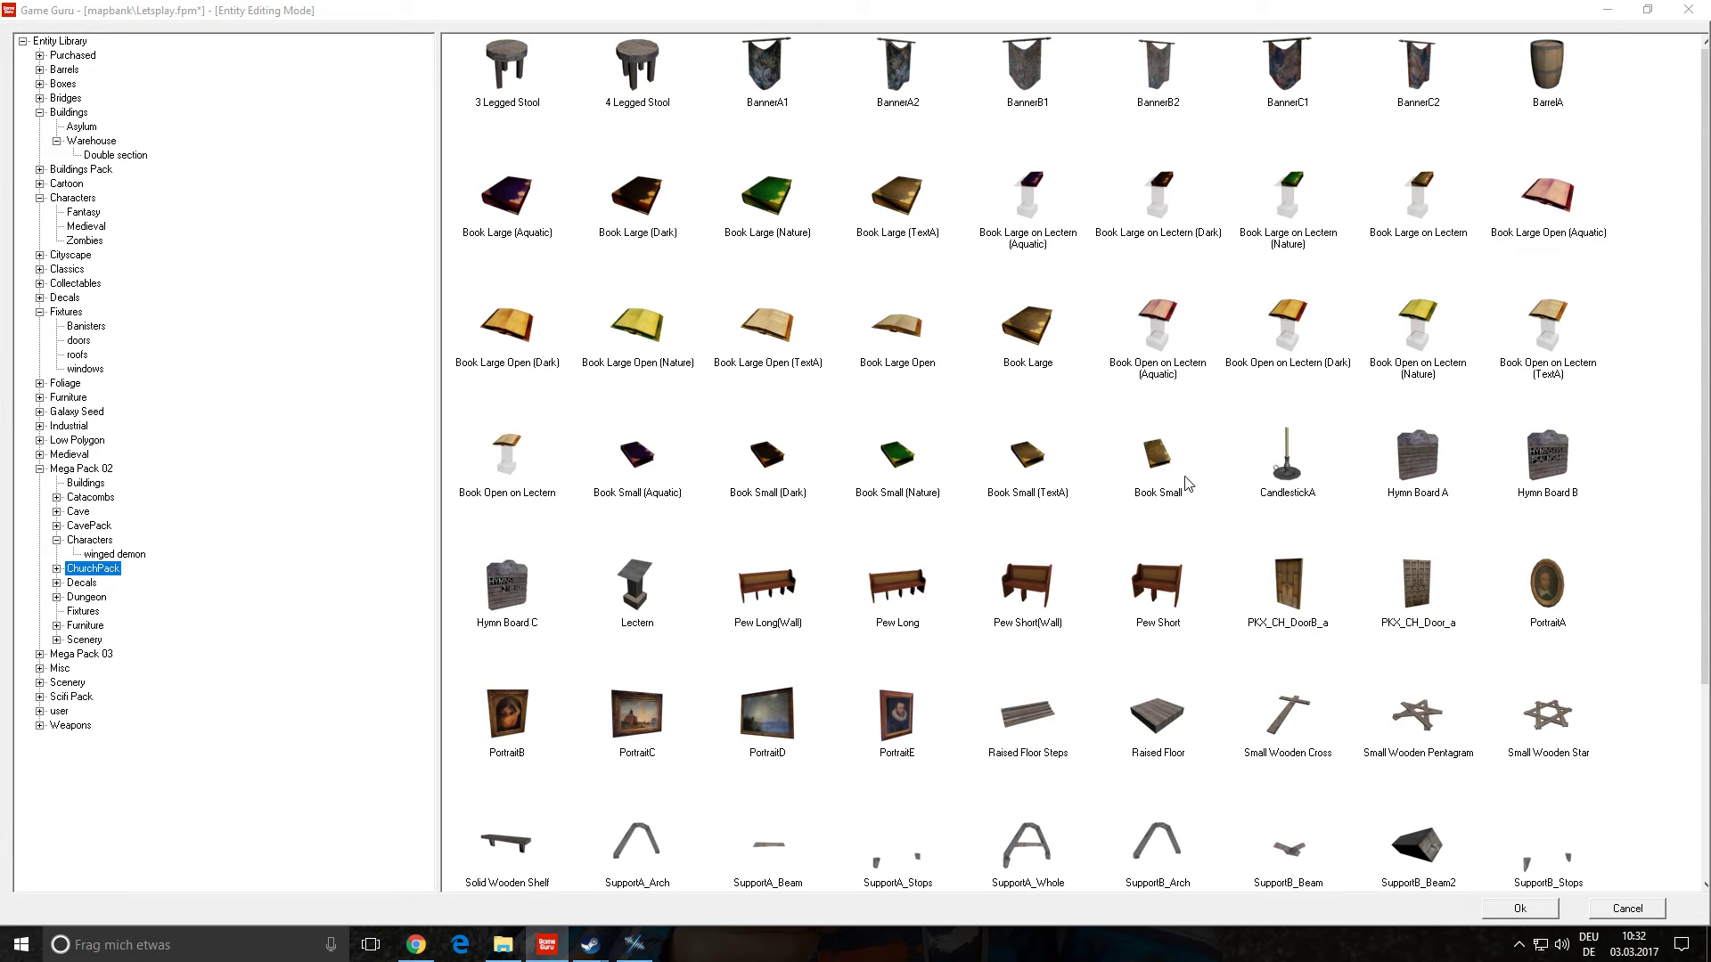
pyautogui.click(84, 611)
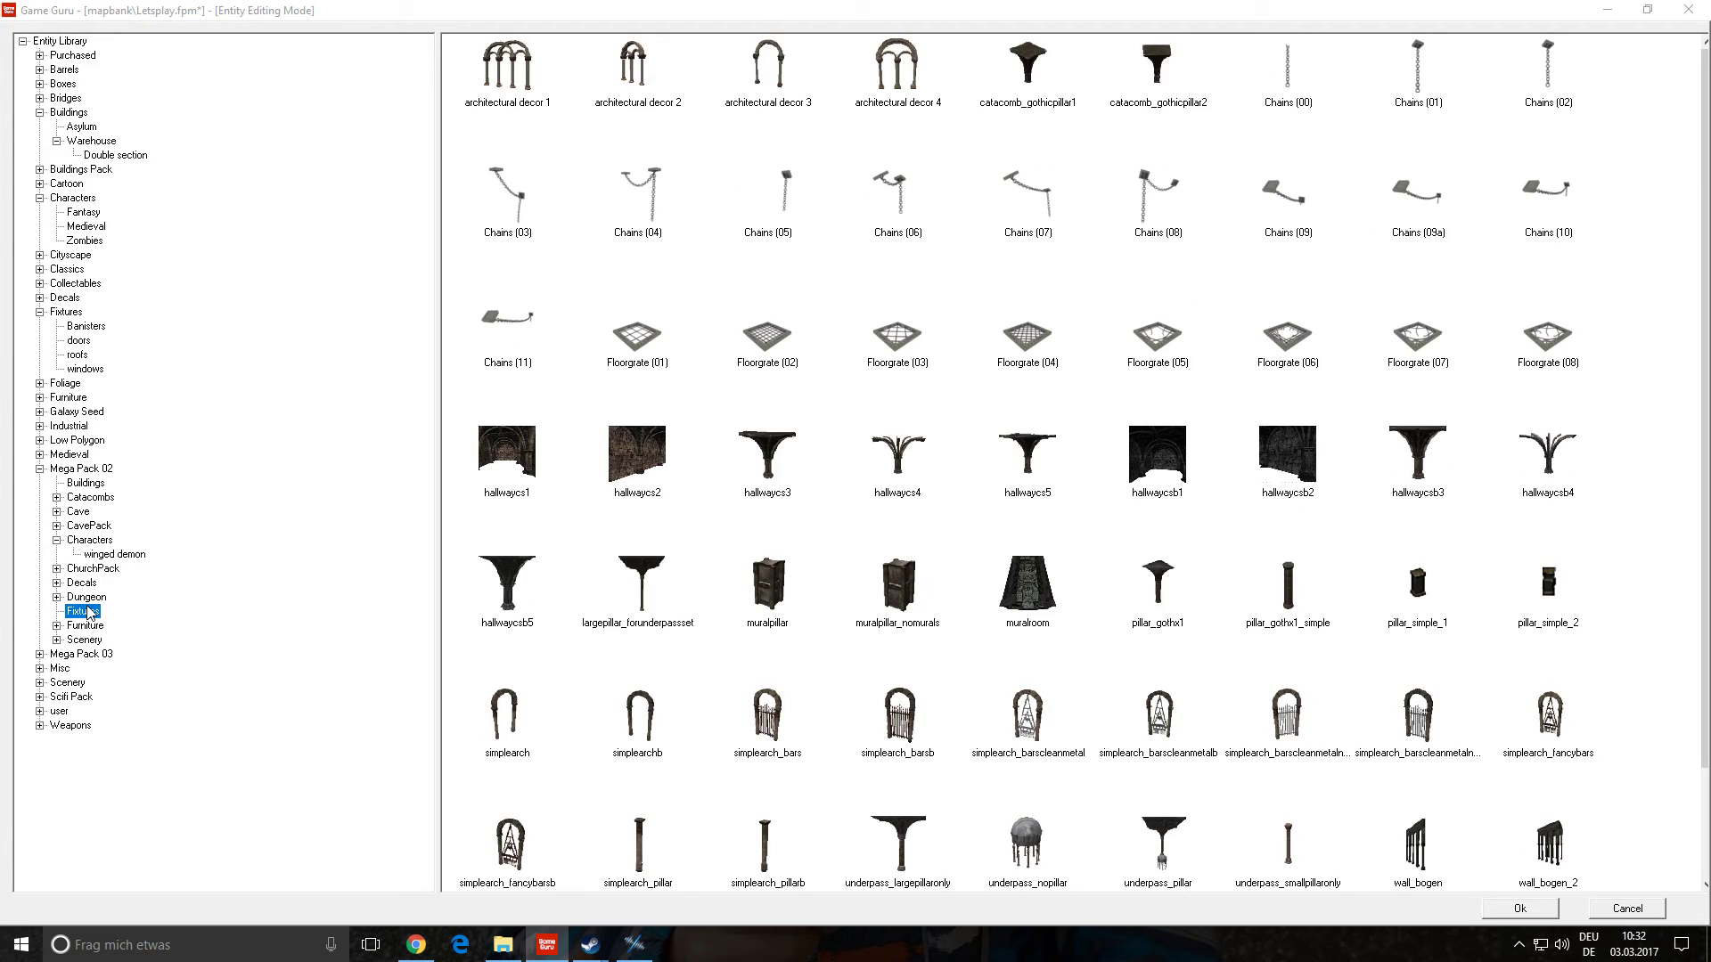
pyautogui.click(89, 598)
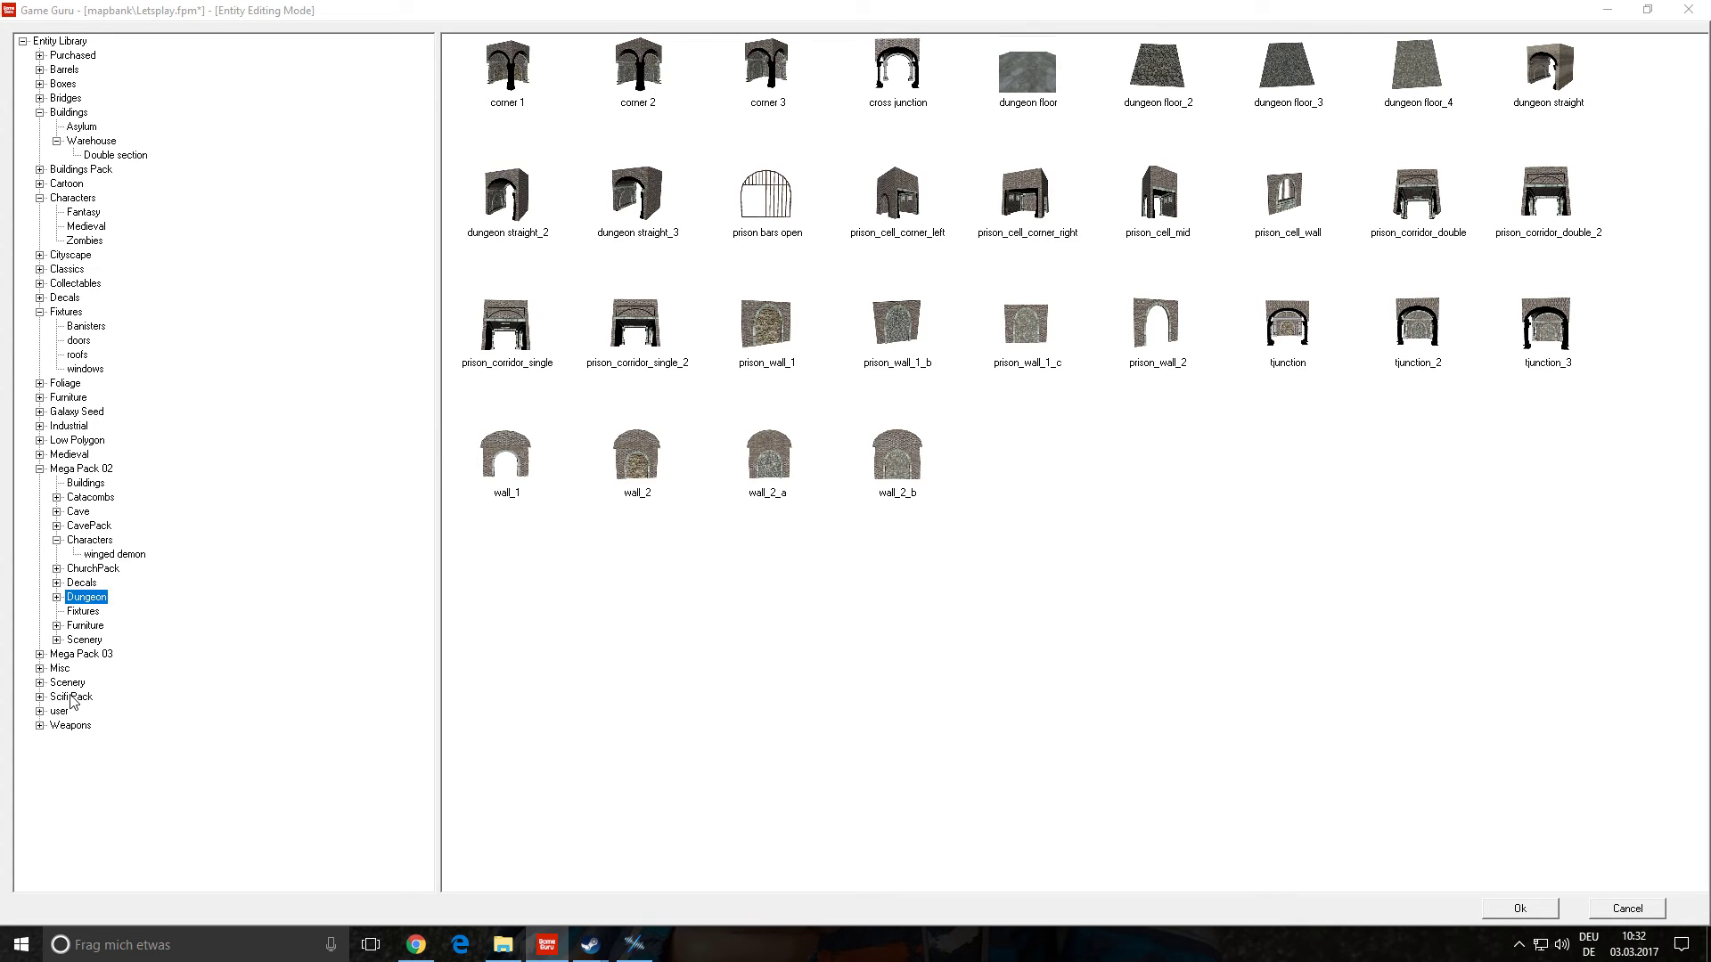
# - Expand Mega Pack 03 and search its Buildings, Decals, Foliage, Industrial and Scenery categories for a door
pyautogui.click(73, 656)
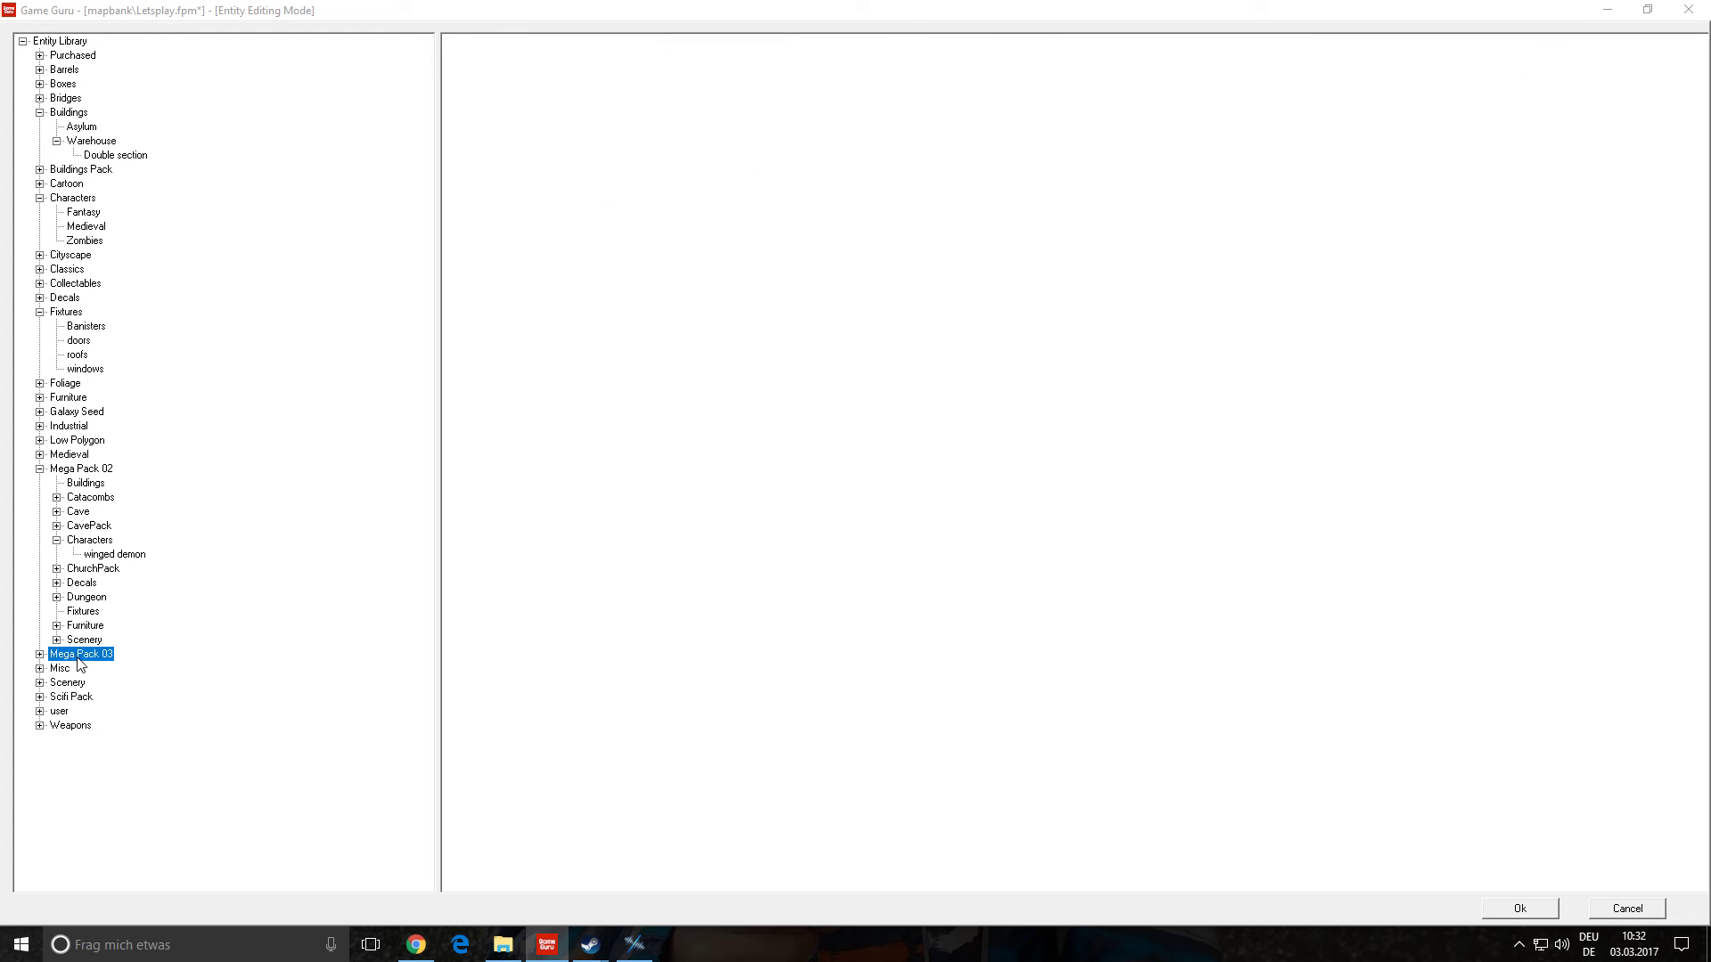
pyautogui.click(41, 655)
pyautogui.click(75, 670)
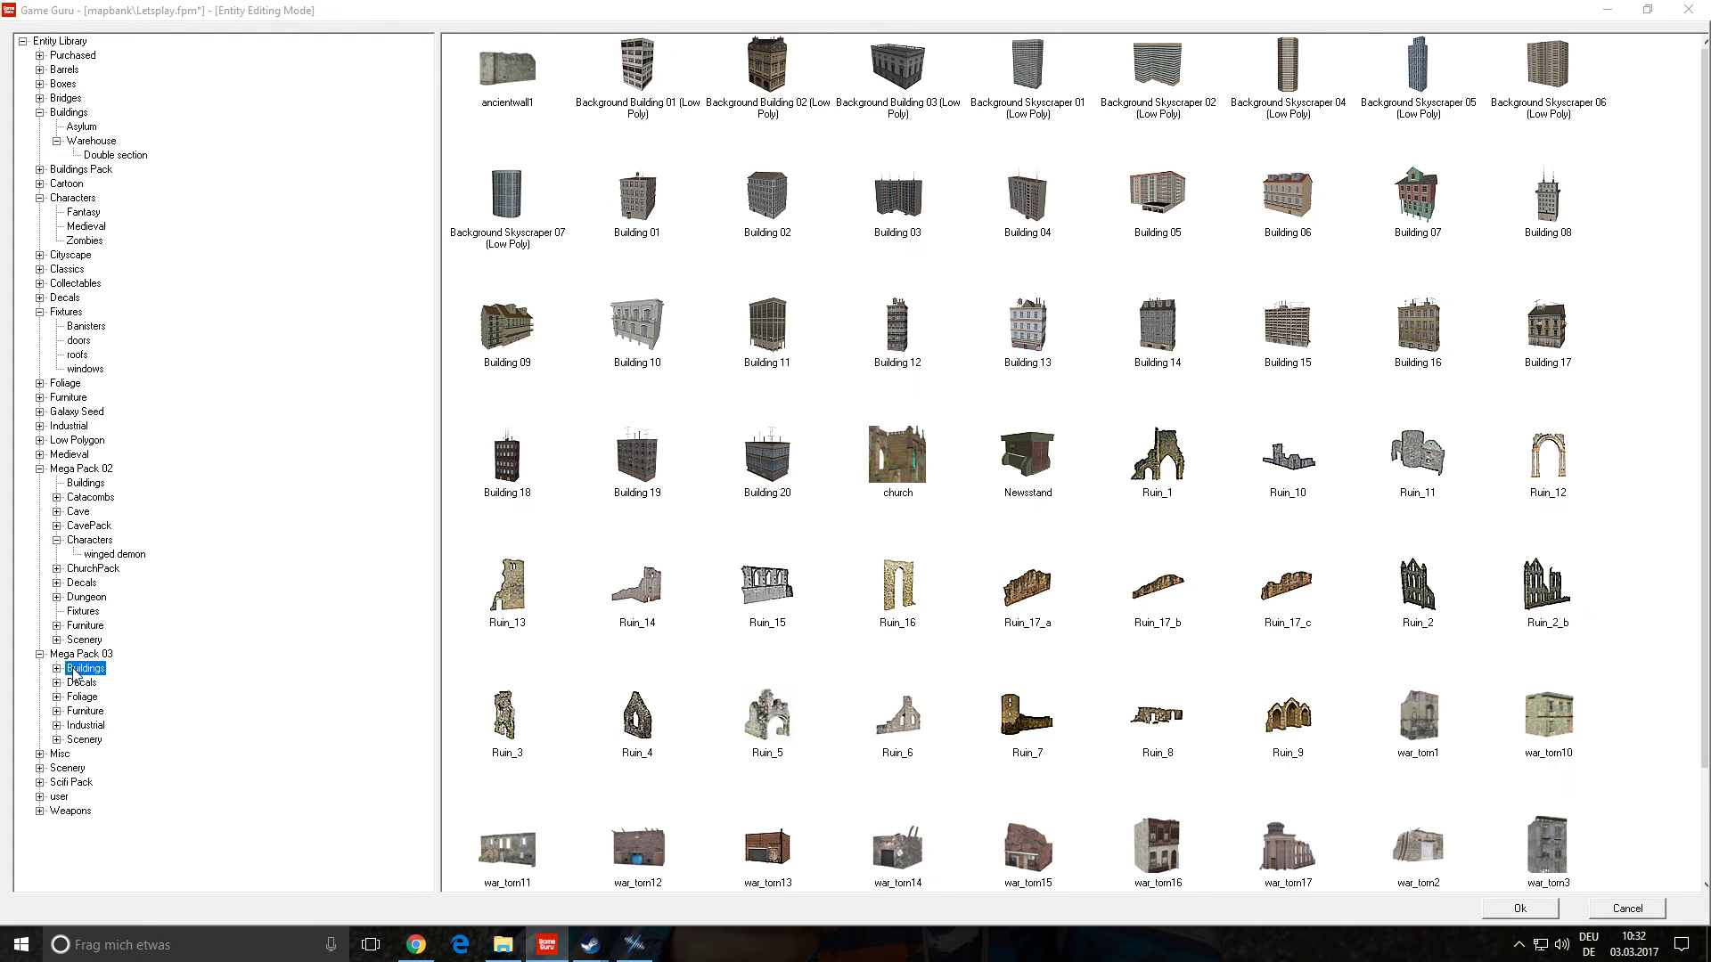
pyautogui.scroll(-1, 753, 610)
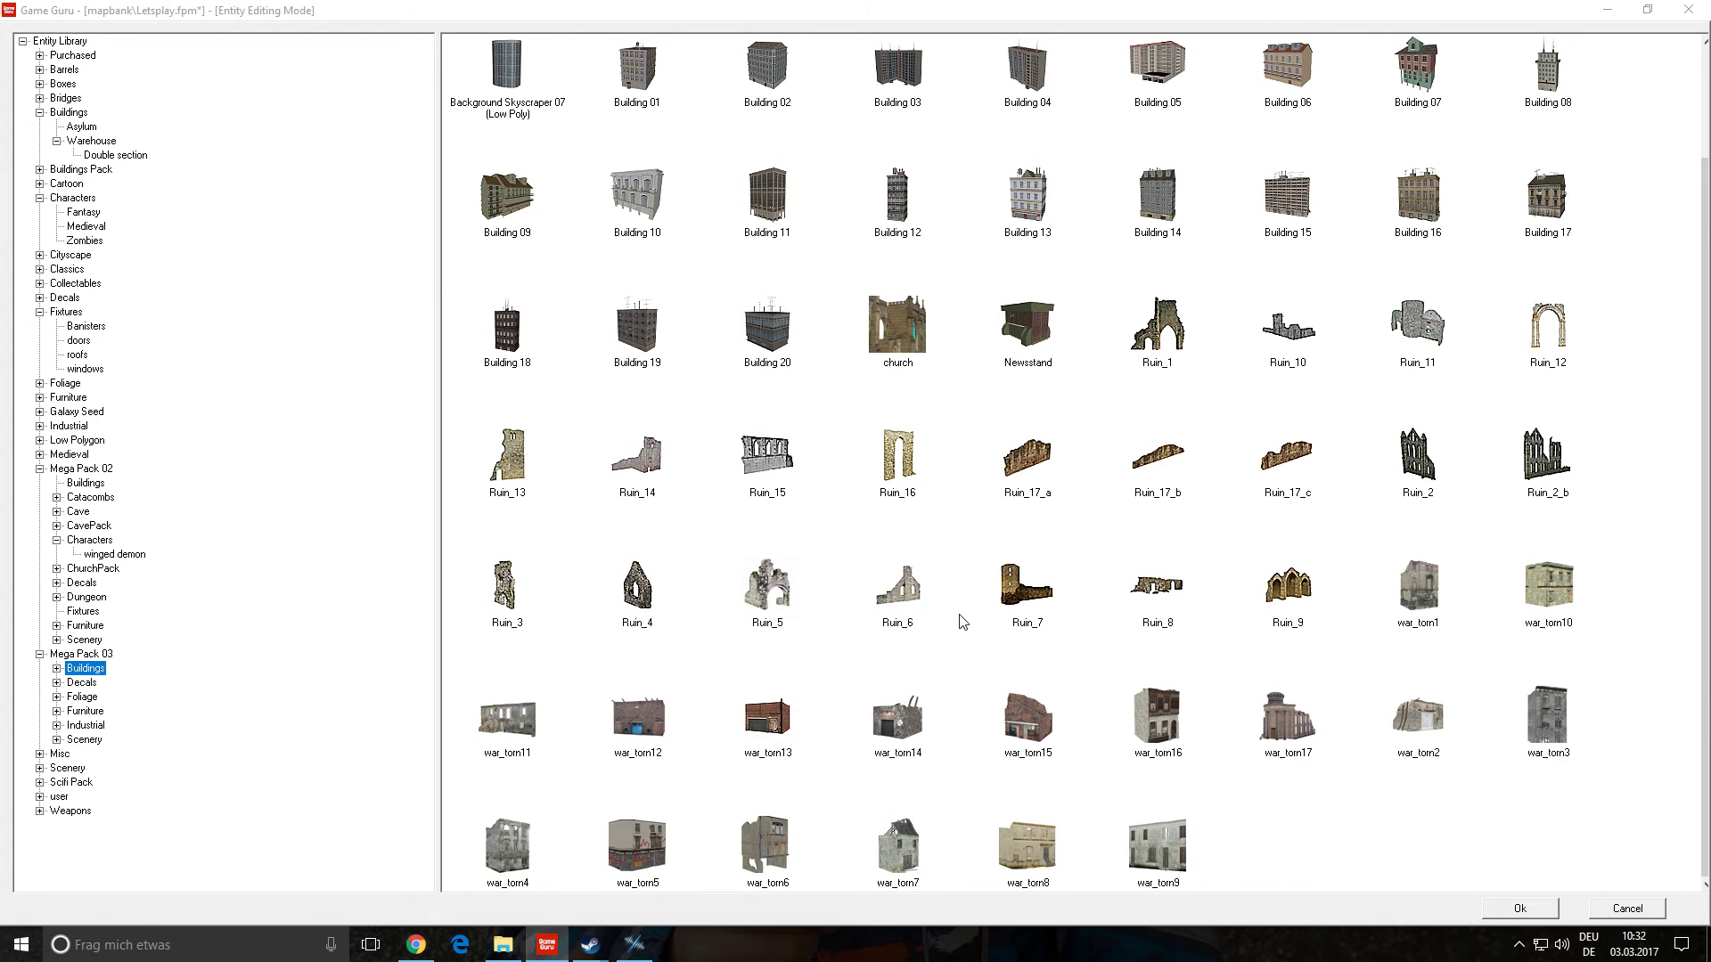
pyautogui.scroll(1, 1167, 668)
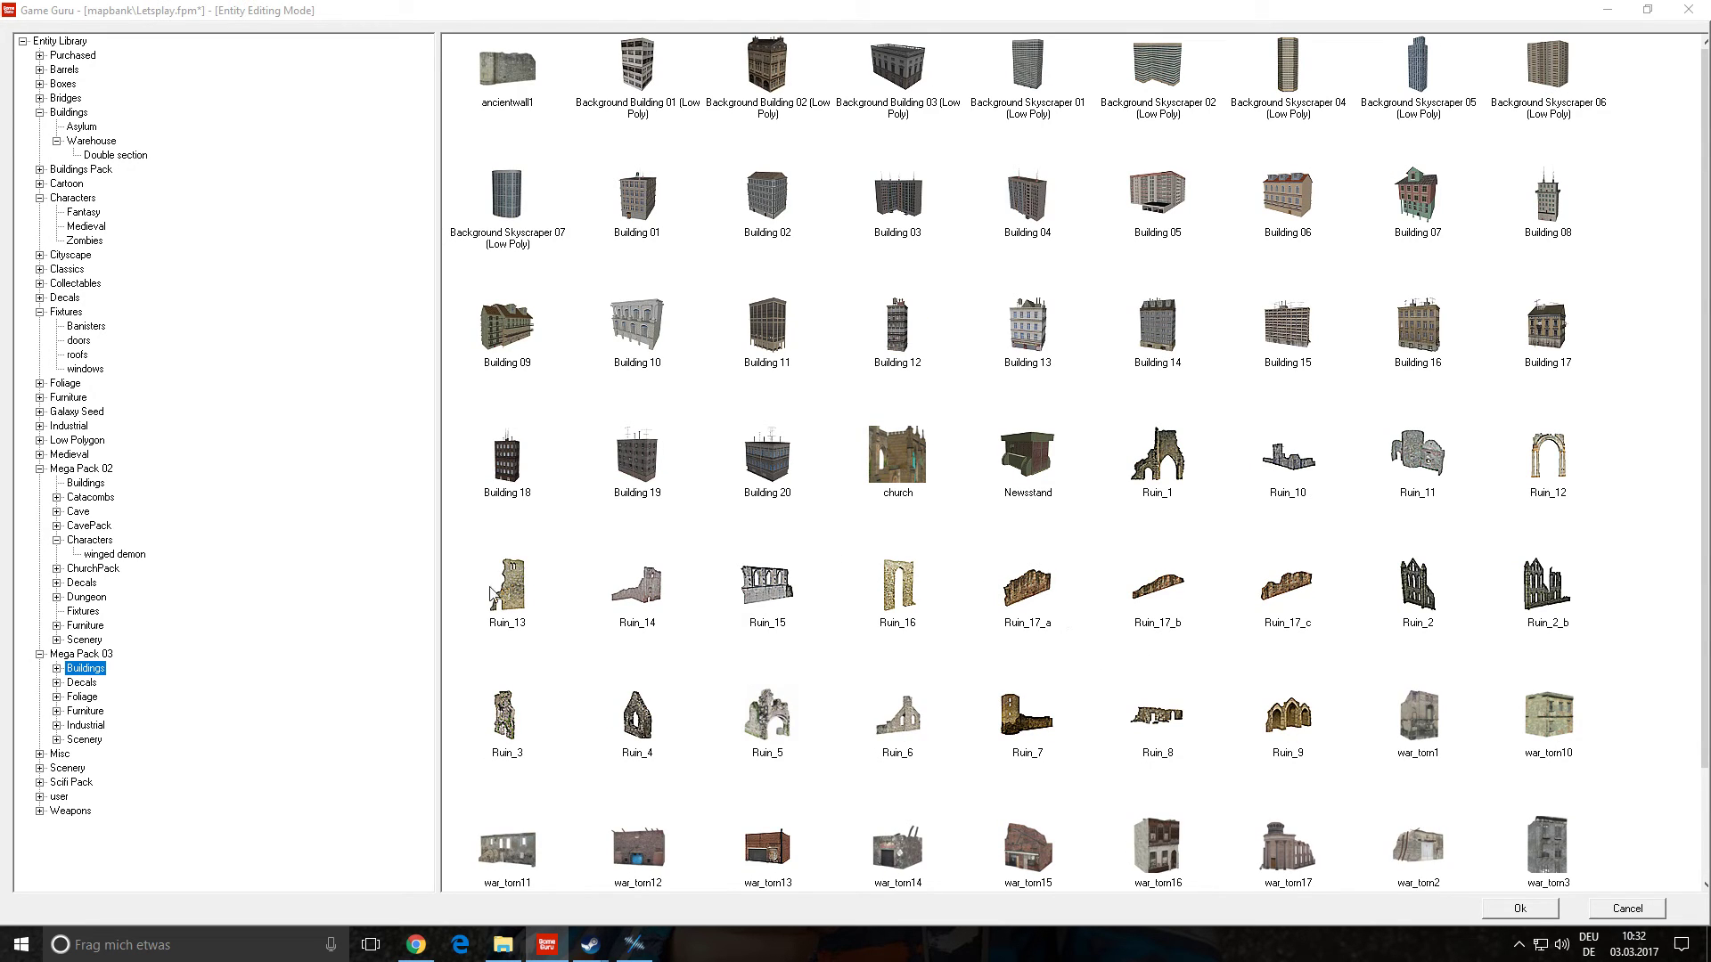
pyautogui.click(89, 684)
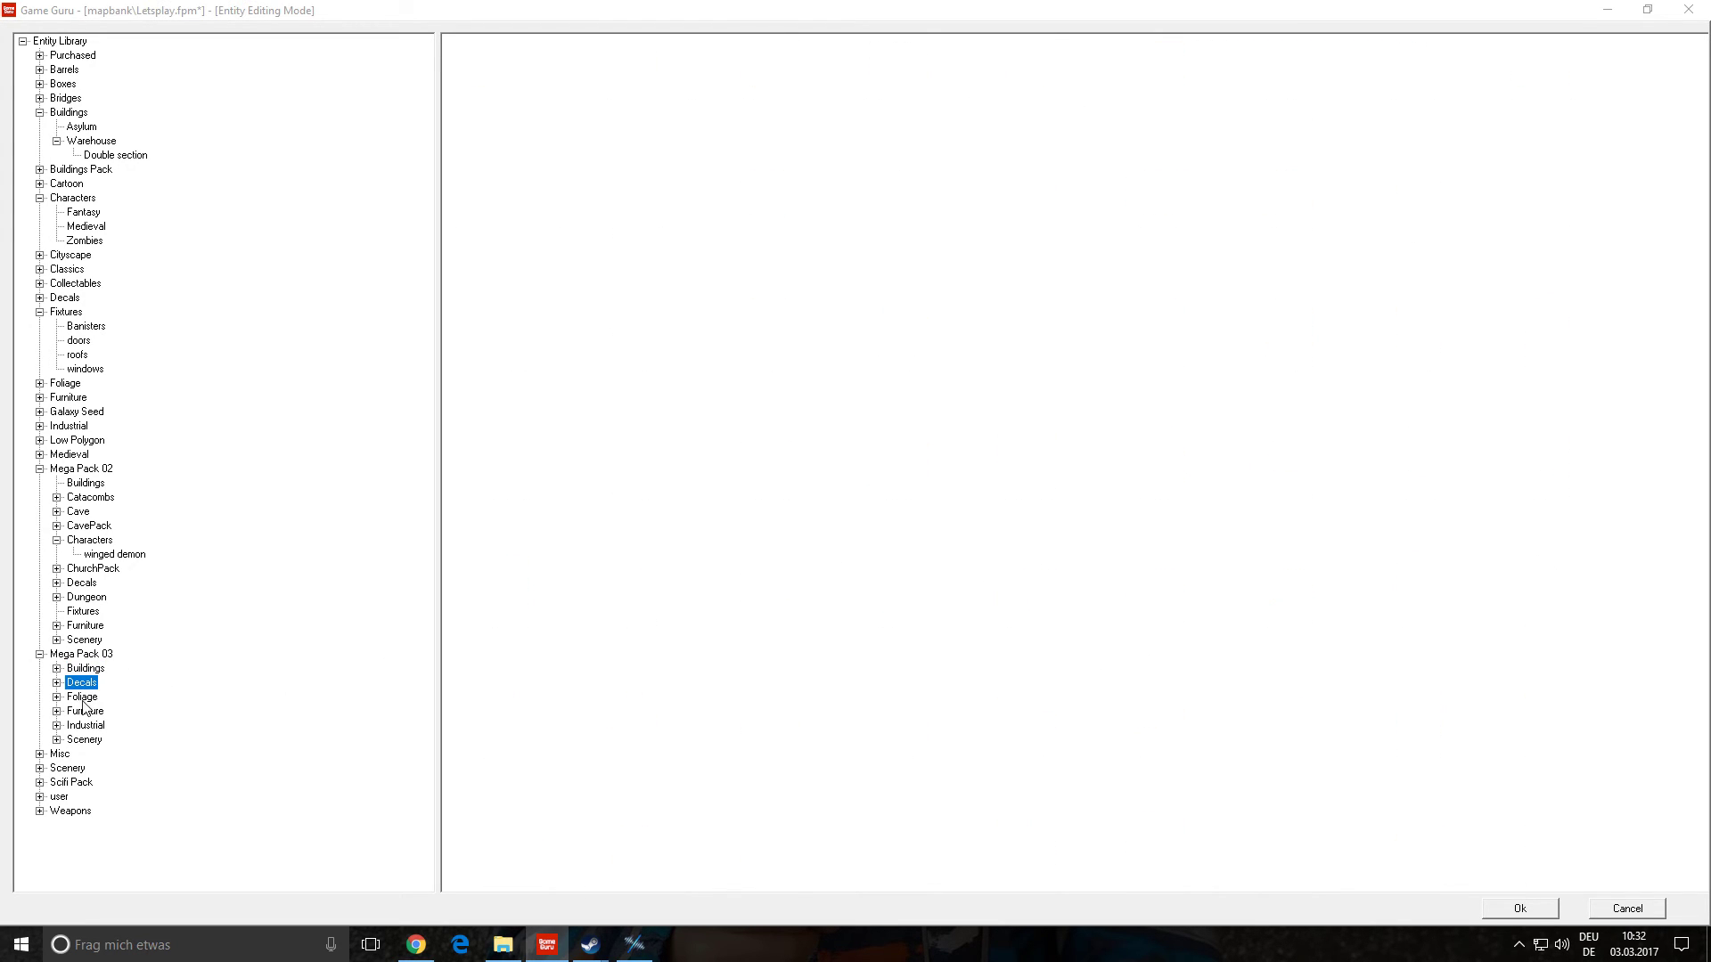
pyautogui.click(83, 699)
pyautogui.click(89, 726)
pyautogui.click(89, 741)
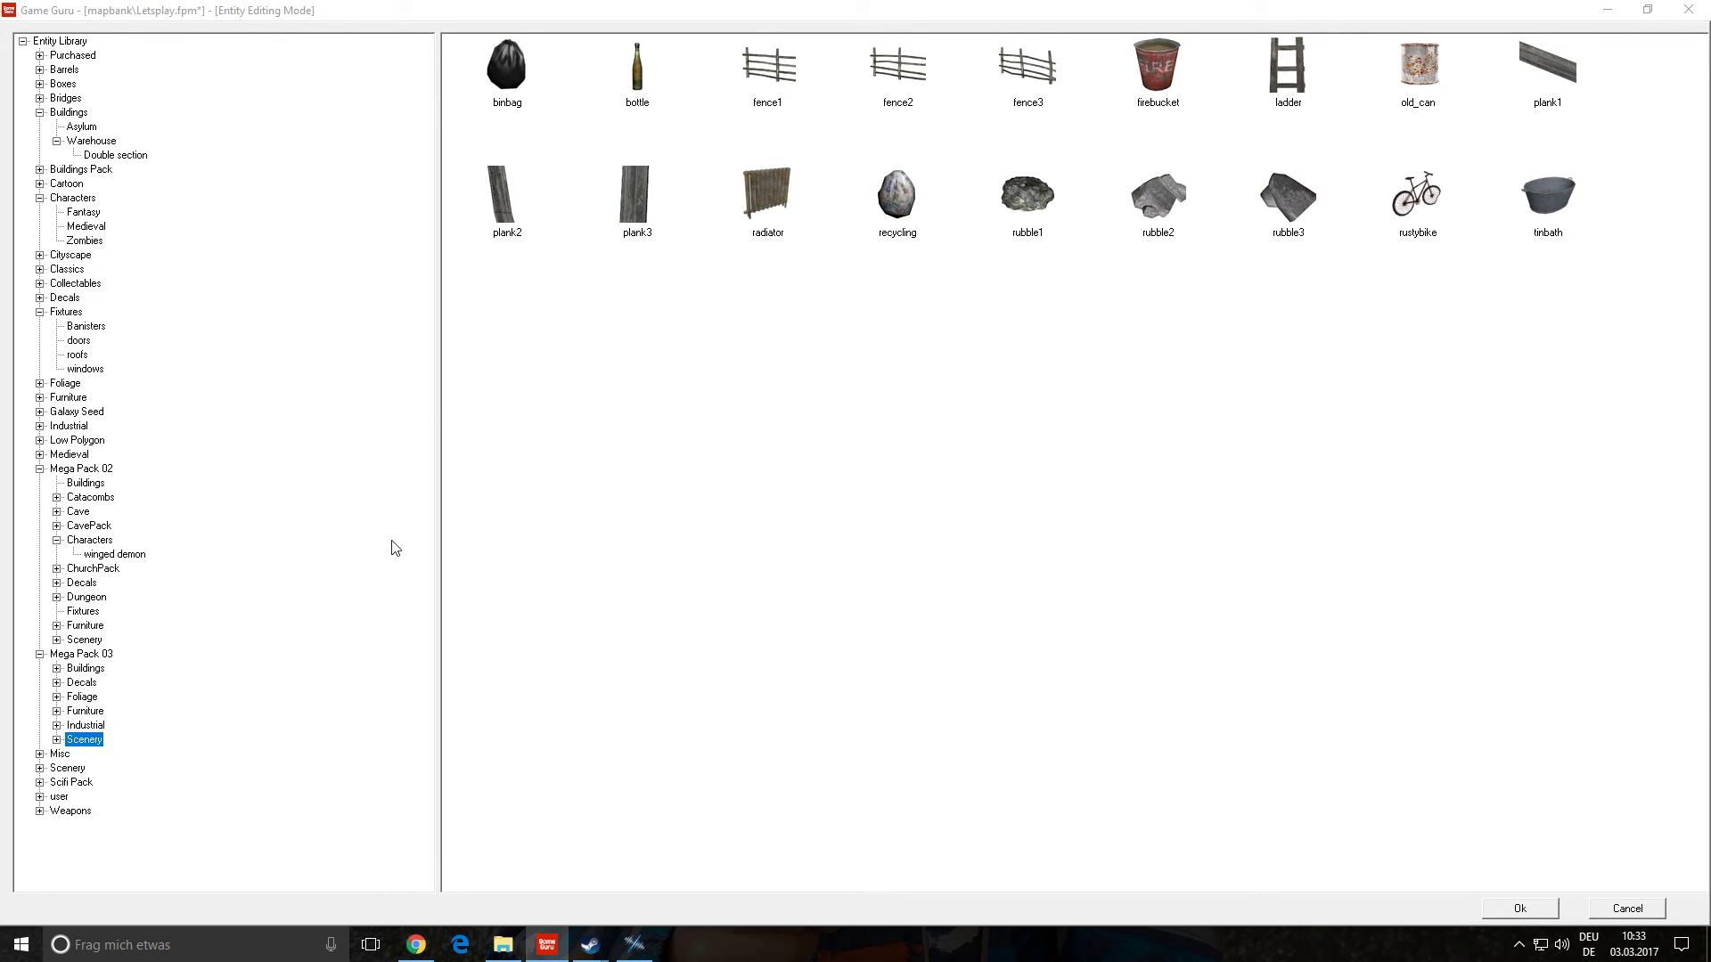
# - Go back through Mega Pack 03's Industrial, Furniture, Foliage, Decals and Buildings, including the Electricity&Energy and Lasers decals, for a door
pyautogui.click(89, 726)
pyautogui.click(98, 712)
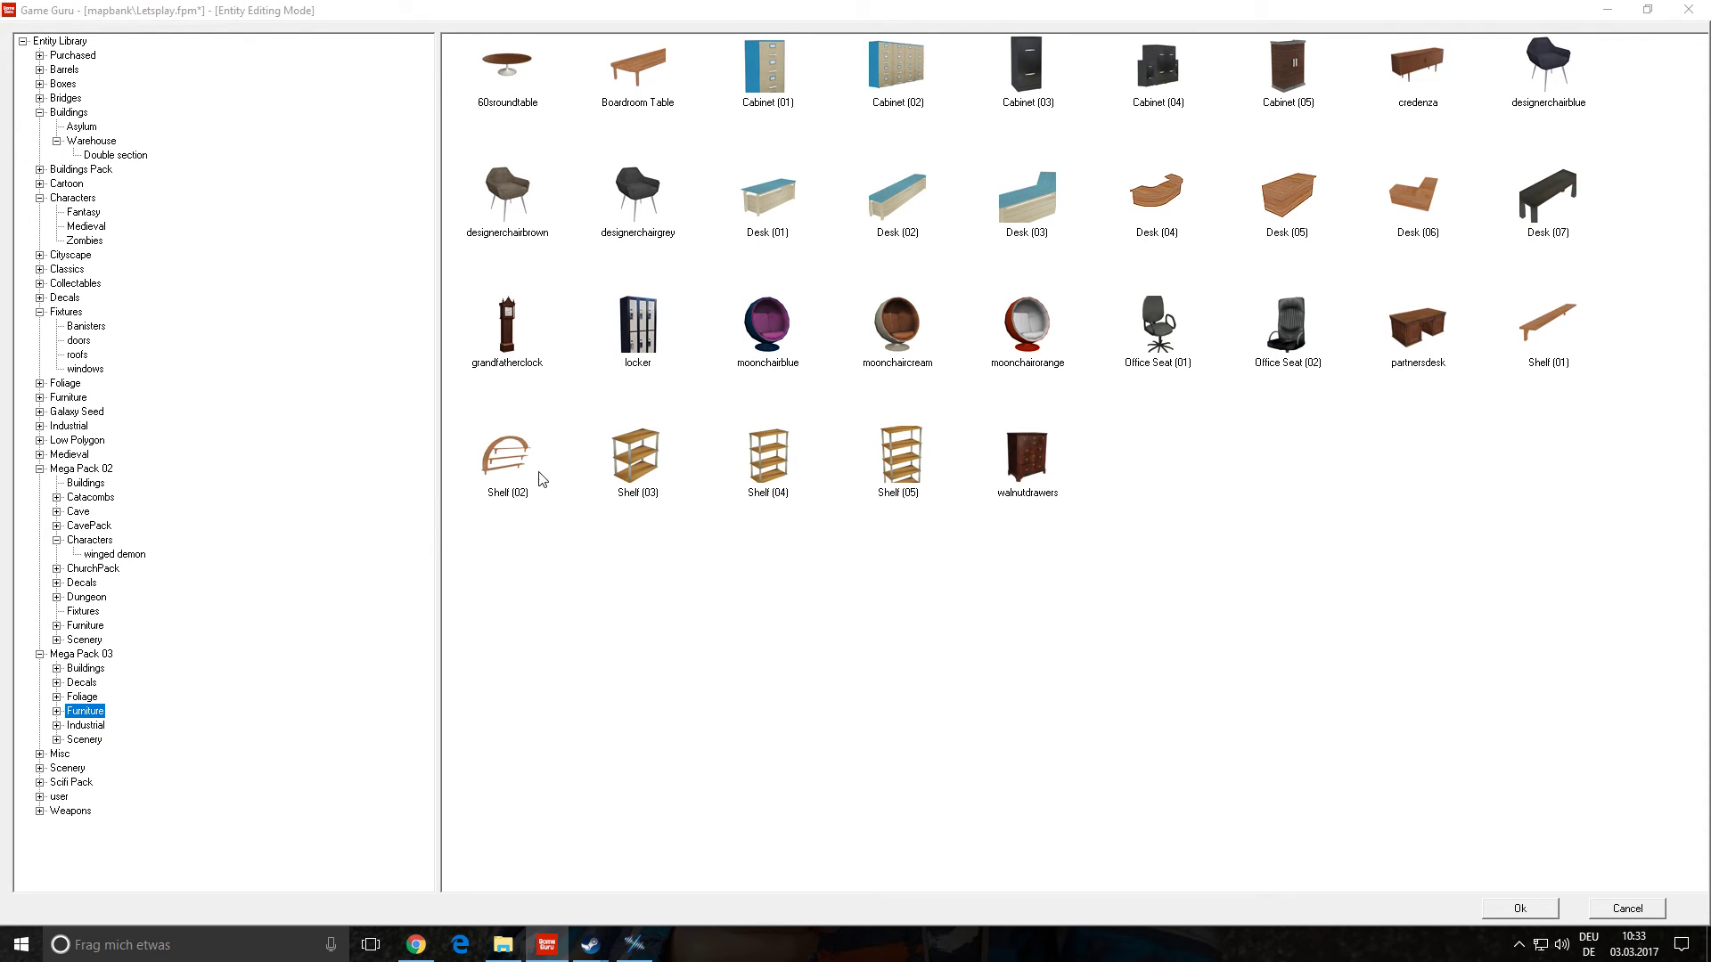
pyautogui.click(81, 698)
pyautogui.click(82, 684)
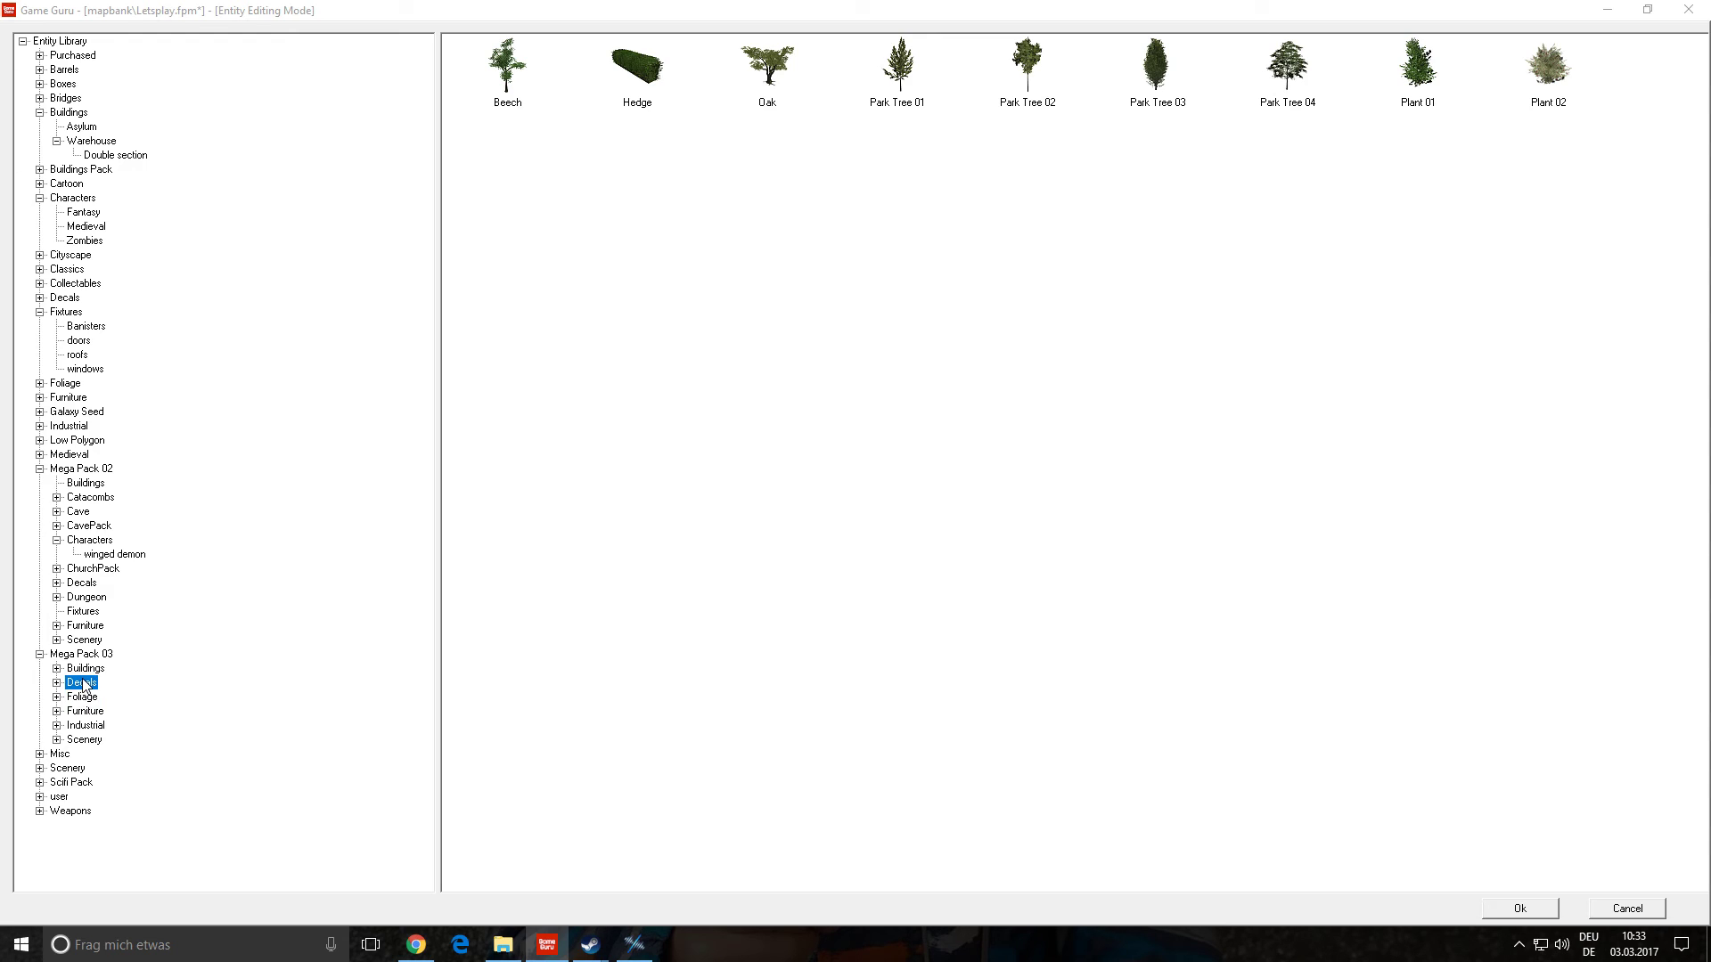
pyautogui.doubleClick(69, 684)
pyautogui.click(99, 698)
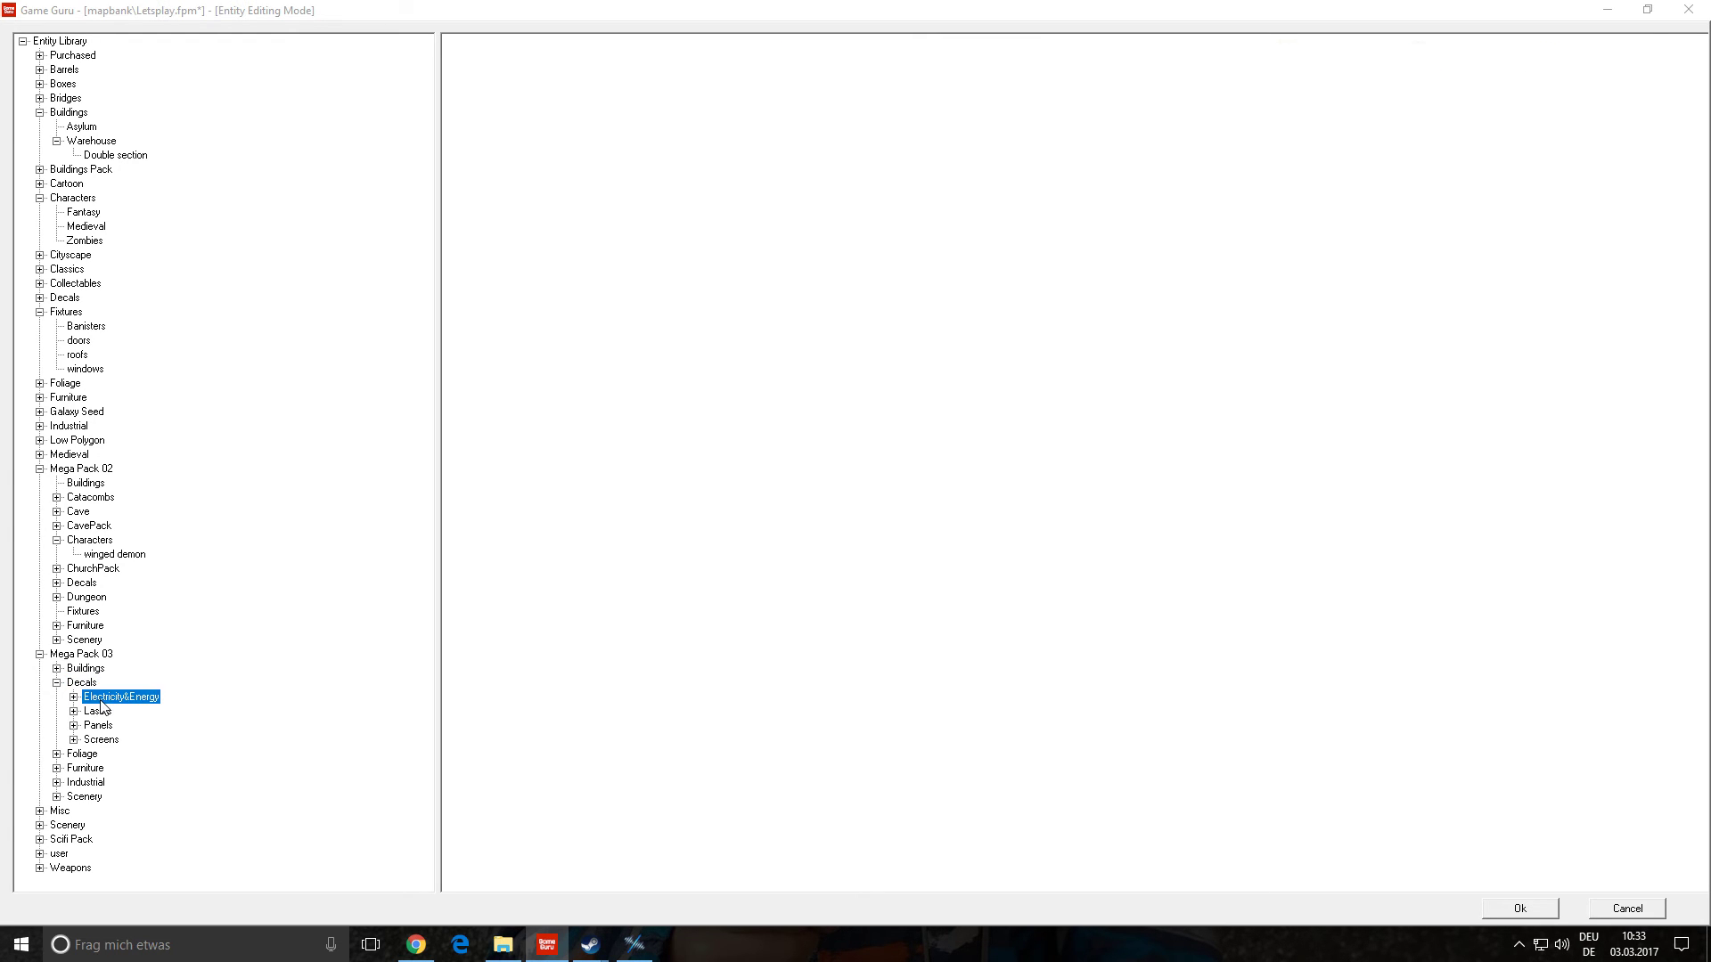
pyautogui.click(98, 711)
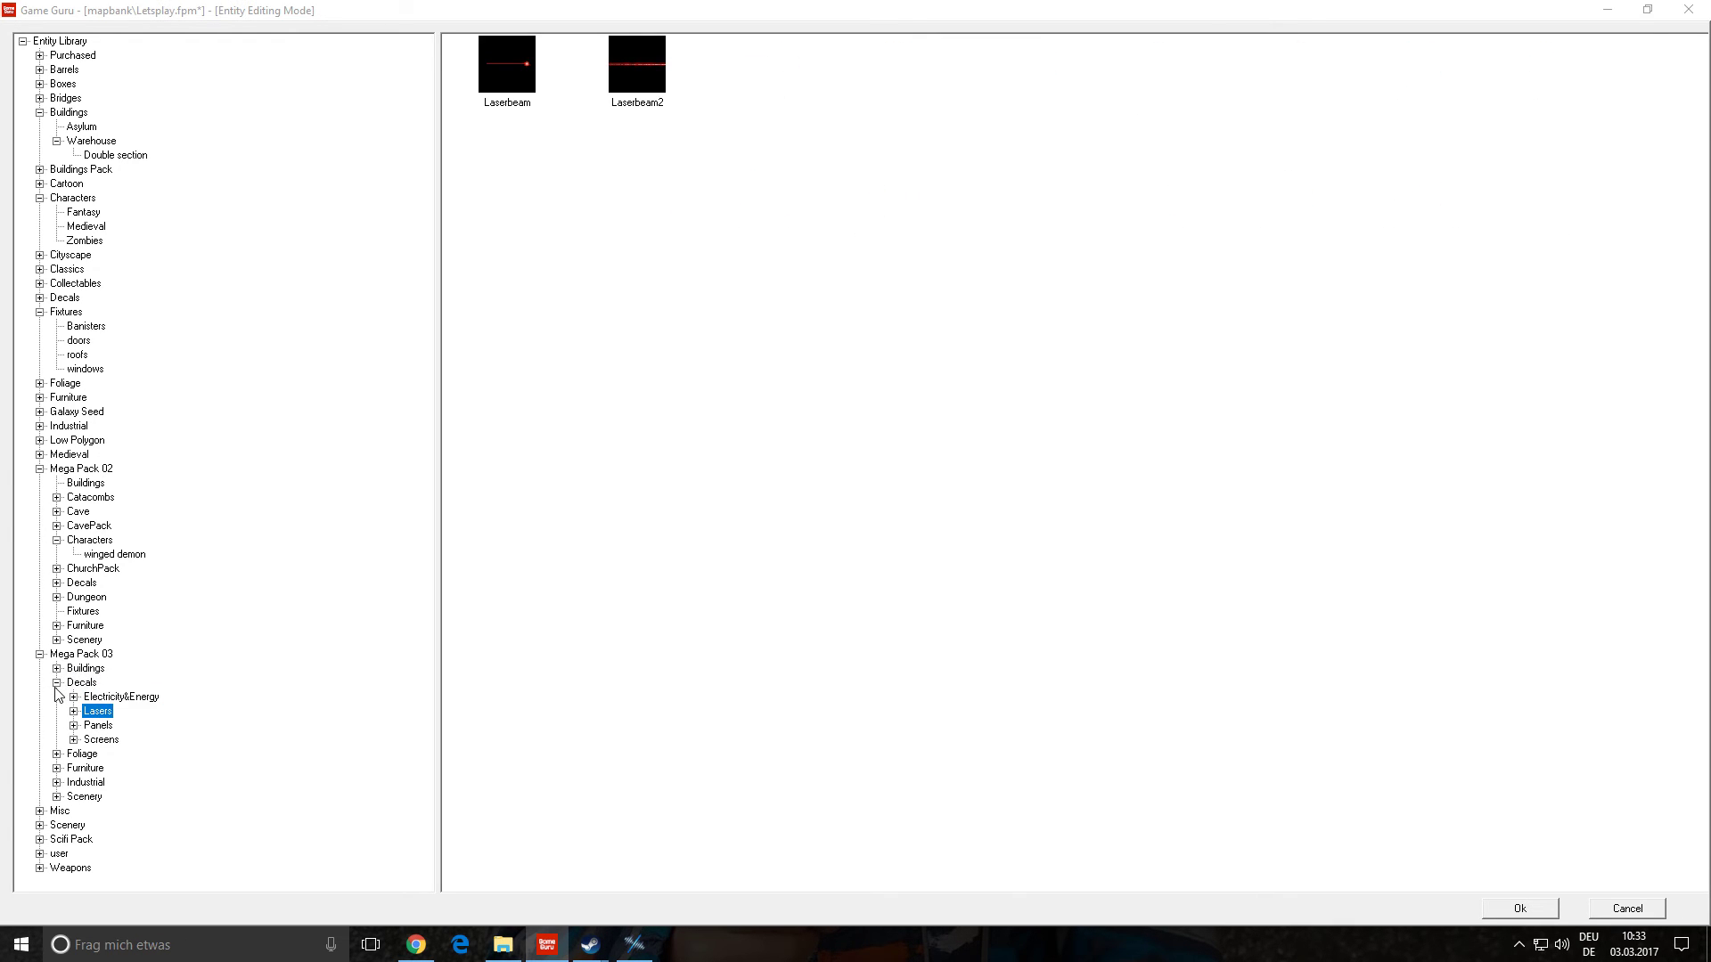
pyautogui.click(56, 684)
pyautogui.click(82, 669)
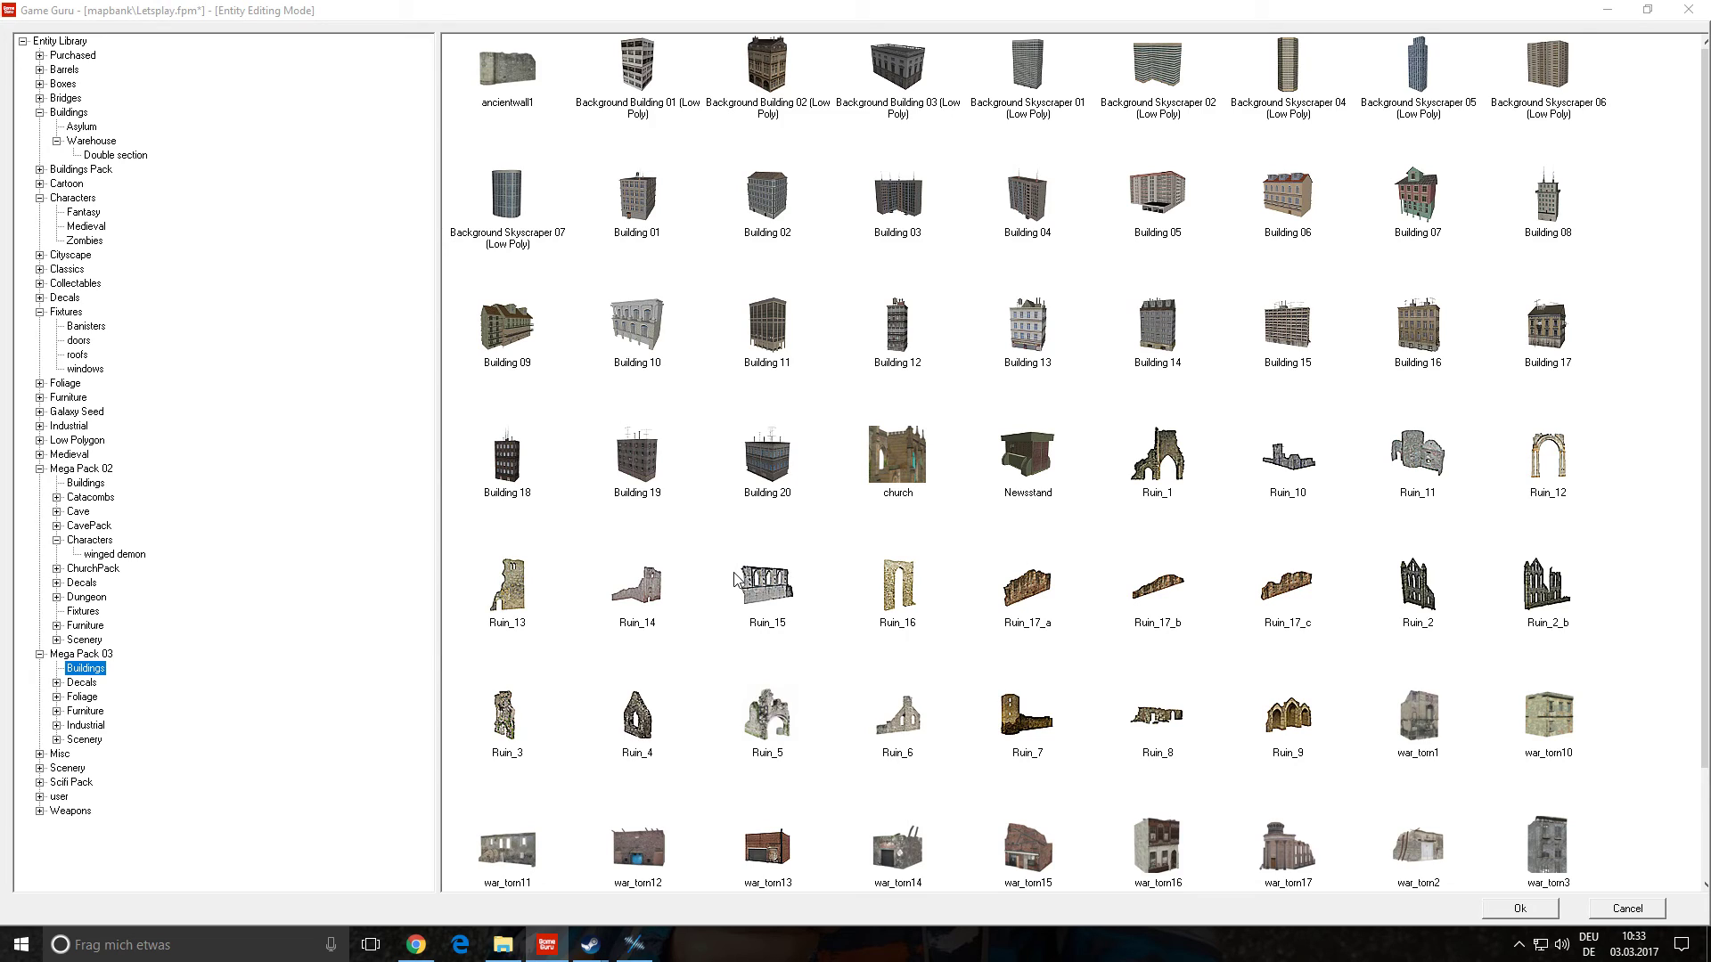
# - Expand the Classics category and examine its Medieval entities, including Furniture and Props, for a suitable door
pyautogui.click(80, 653)
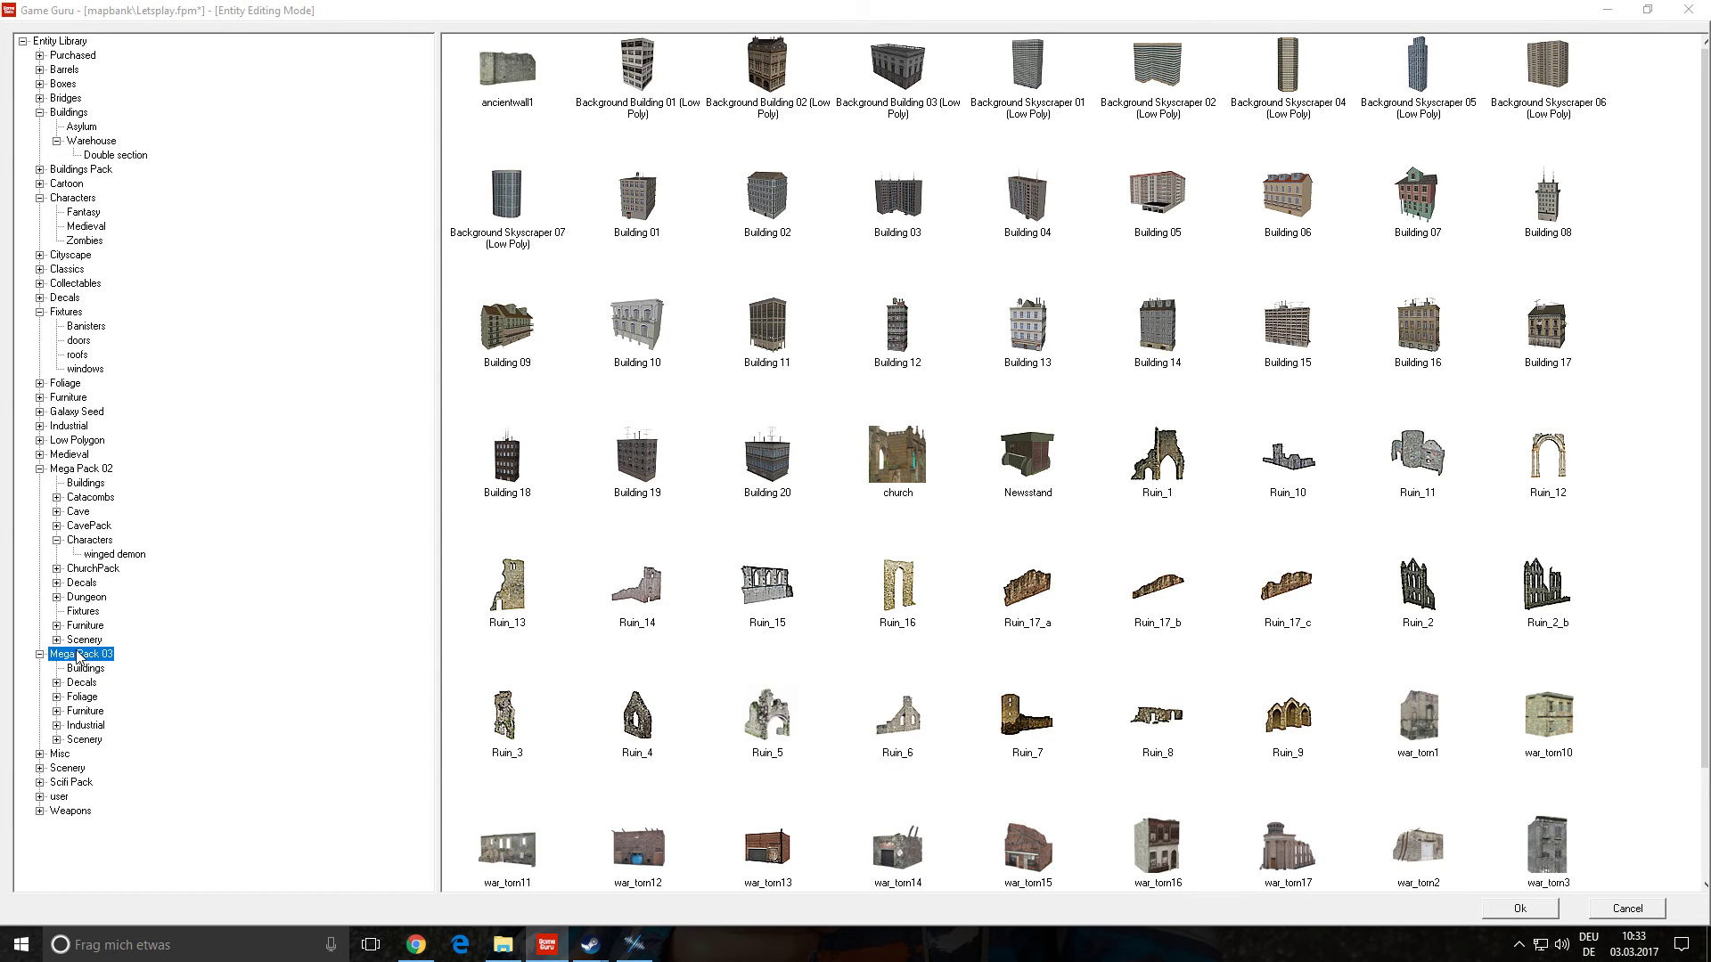
pyautogui.click(61, 271)
pyautogui.click(40, 269)
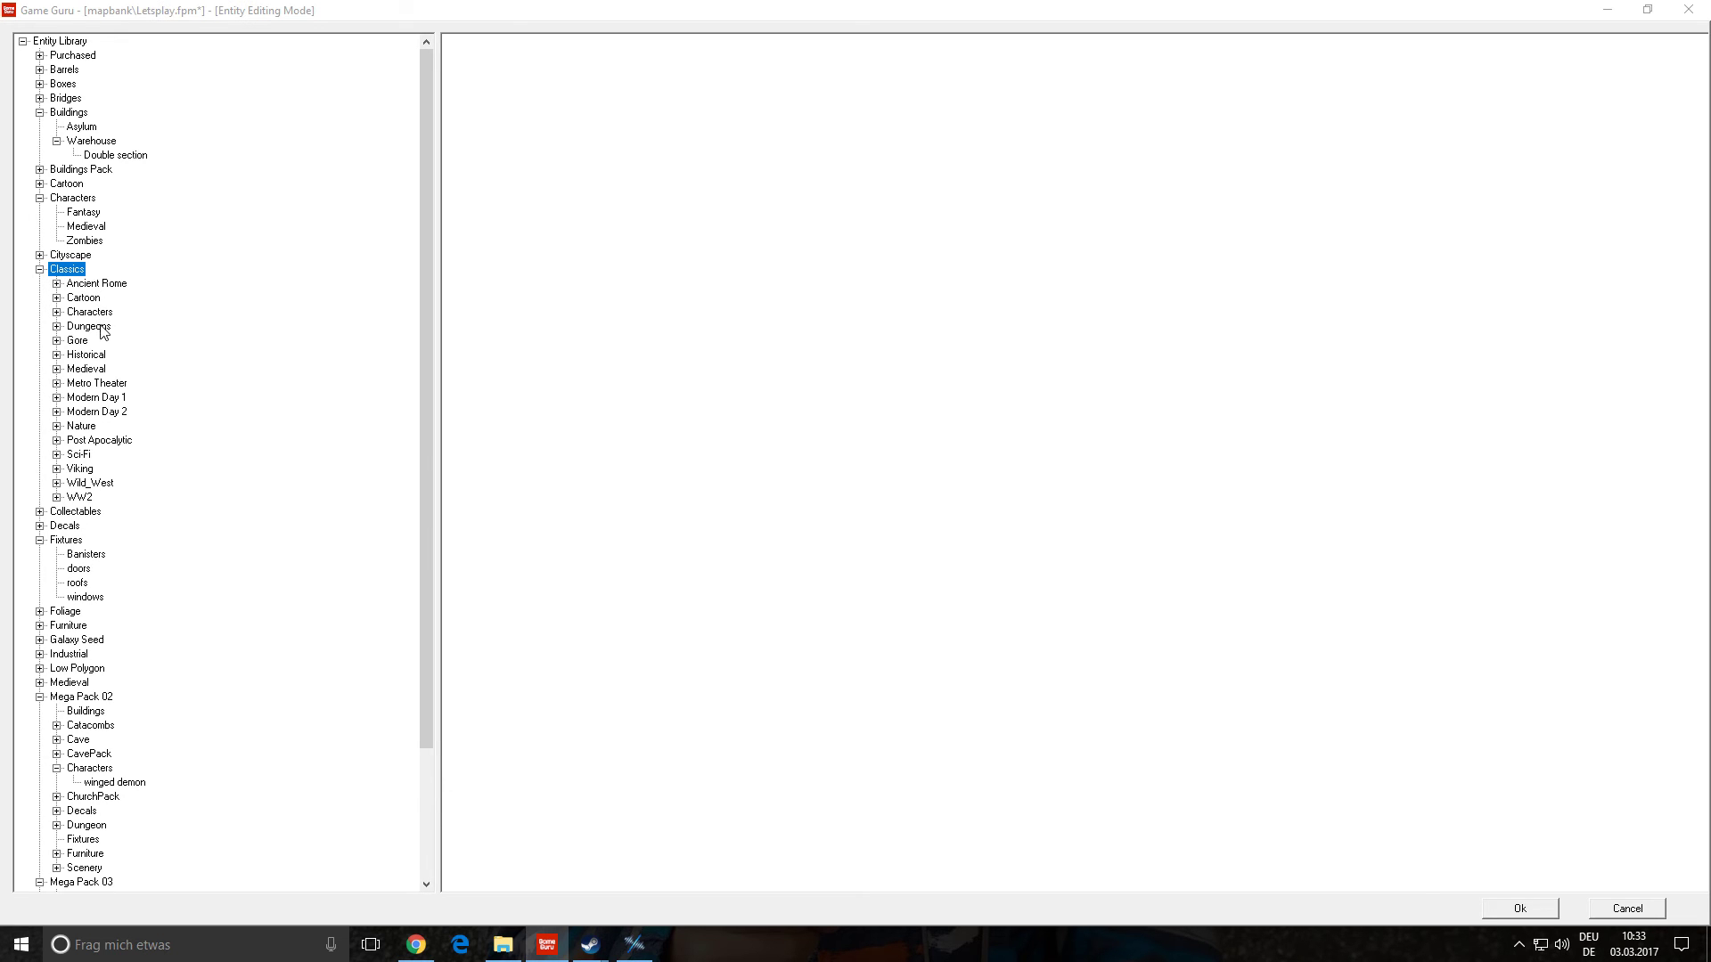
pyautogui.click(87, 369)
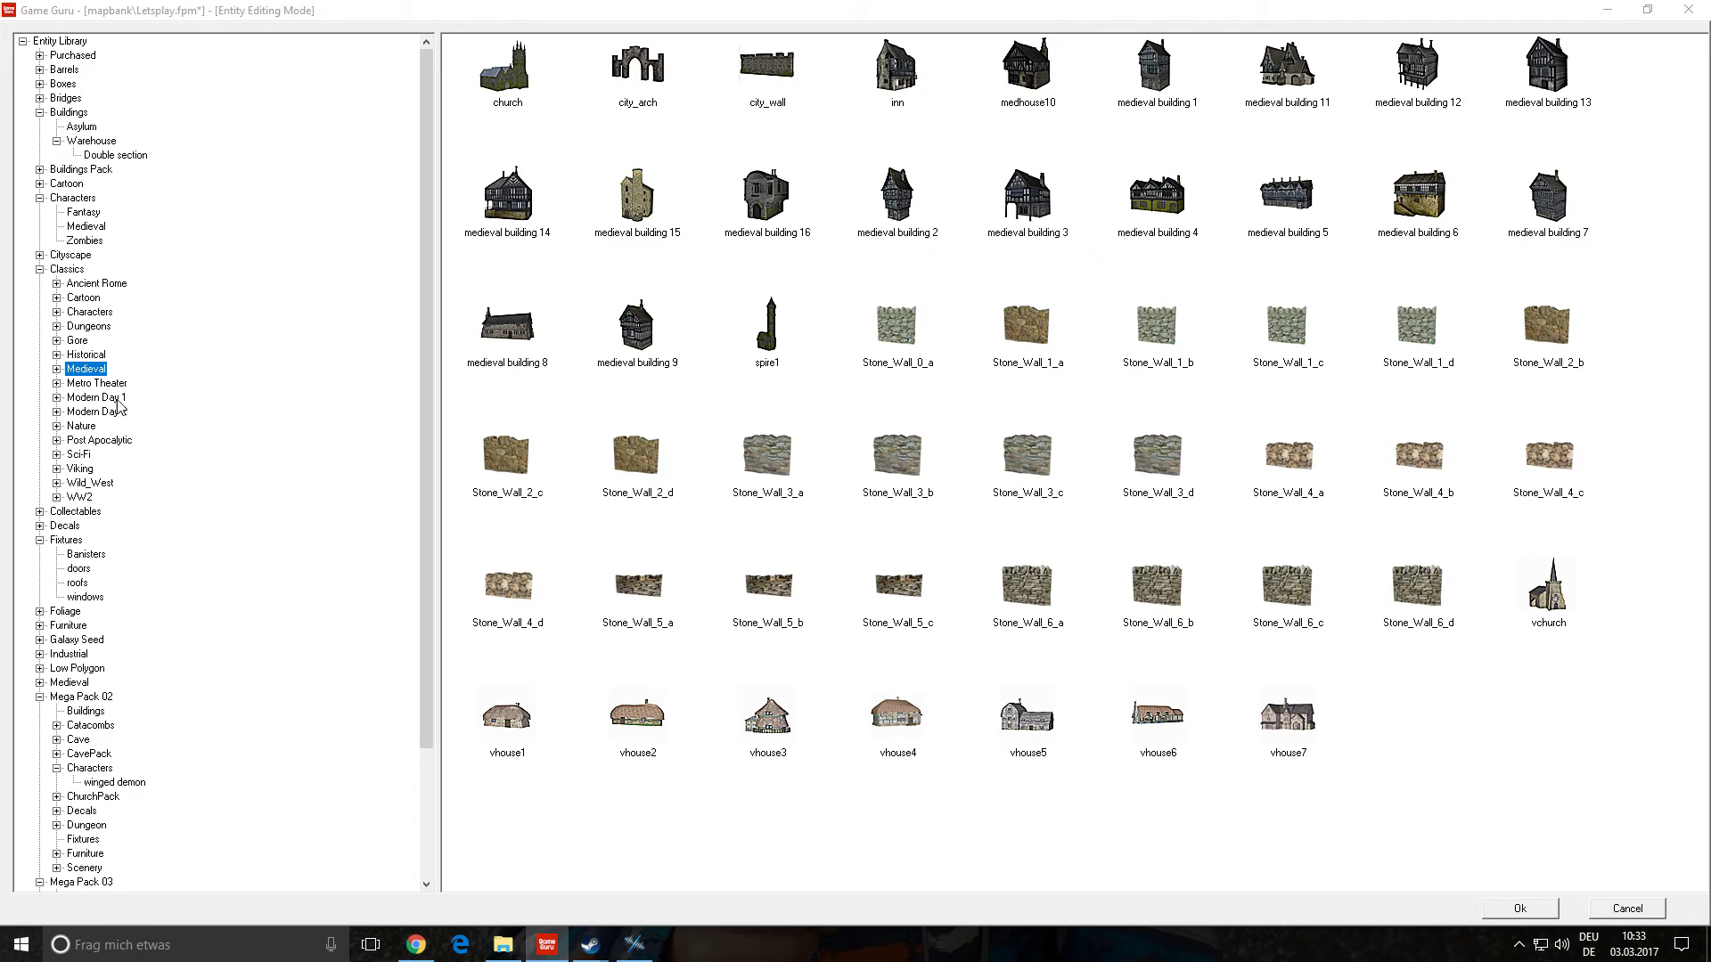
pyautogui.click(56, 369)
pyautogui.click(101, 384)
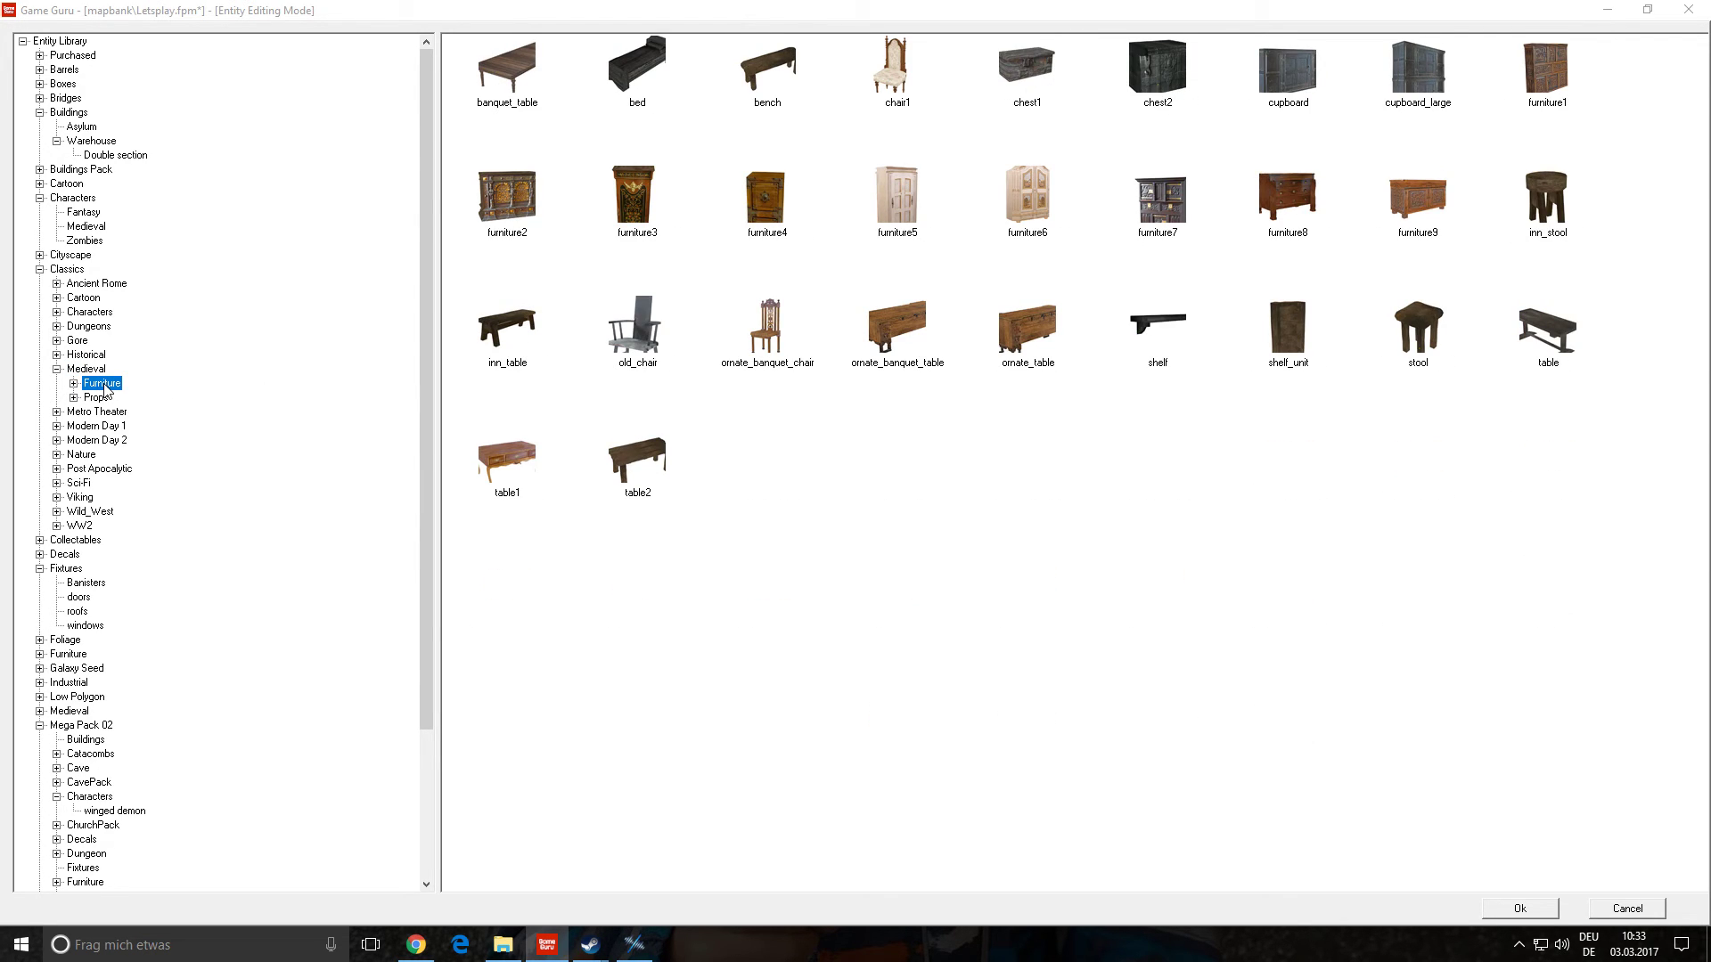
pyautogui.click(98, 397)
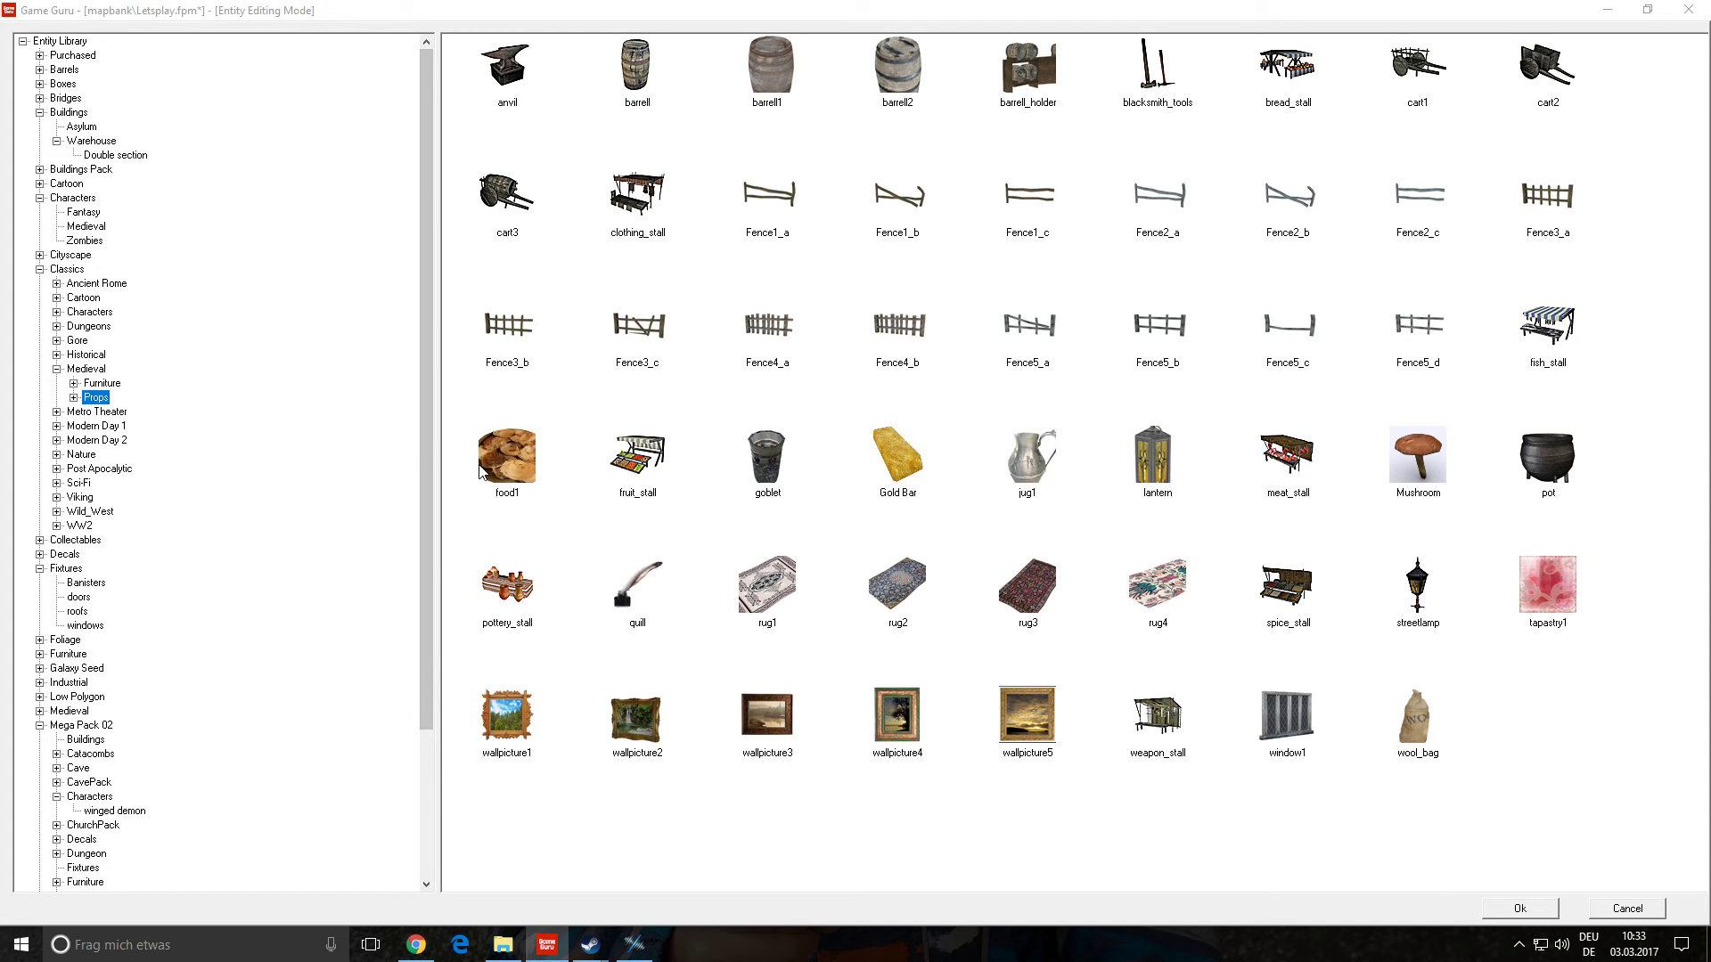
# - Look through the Classics categories Metro Theater, Modern Day 1, Modern Day 2 and Post Apocalytic for a door
pyautogui.click(70, 415)
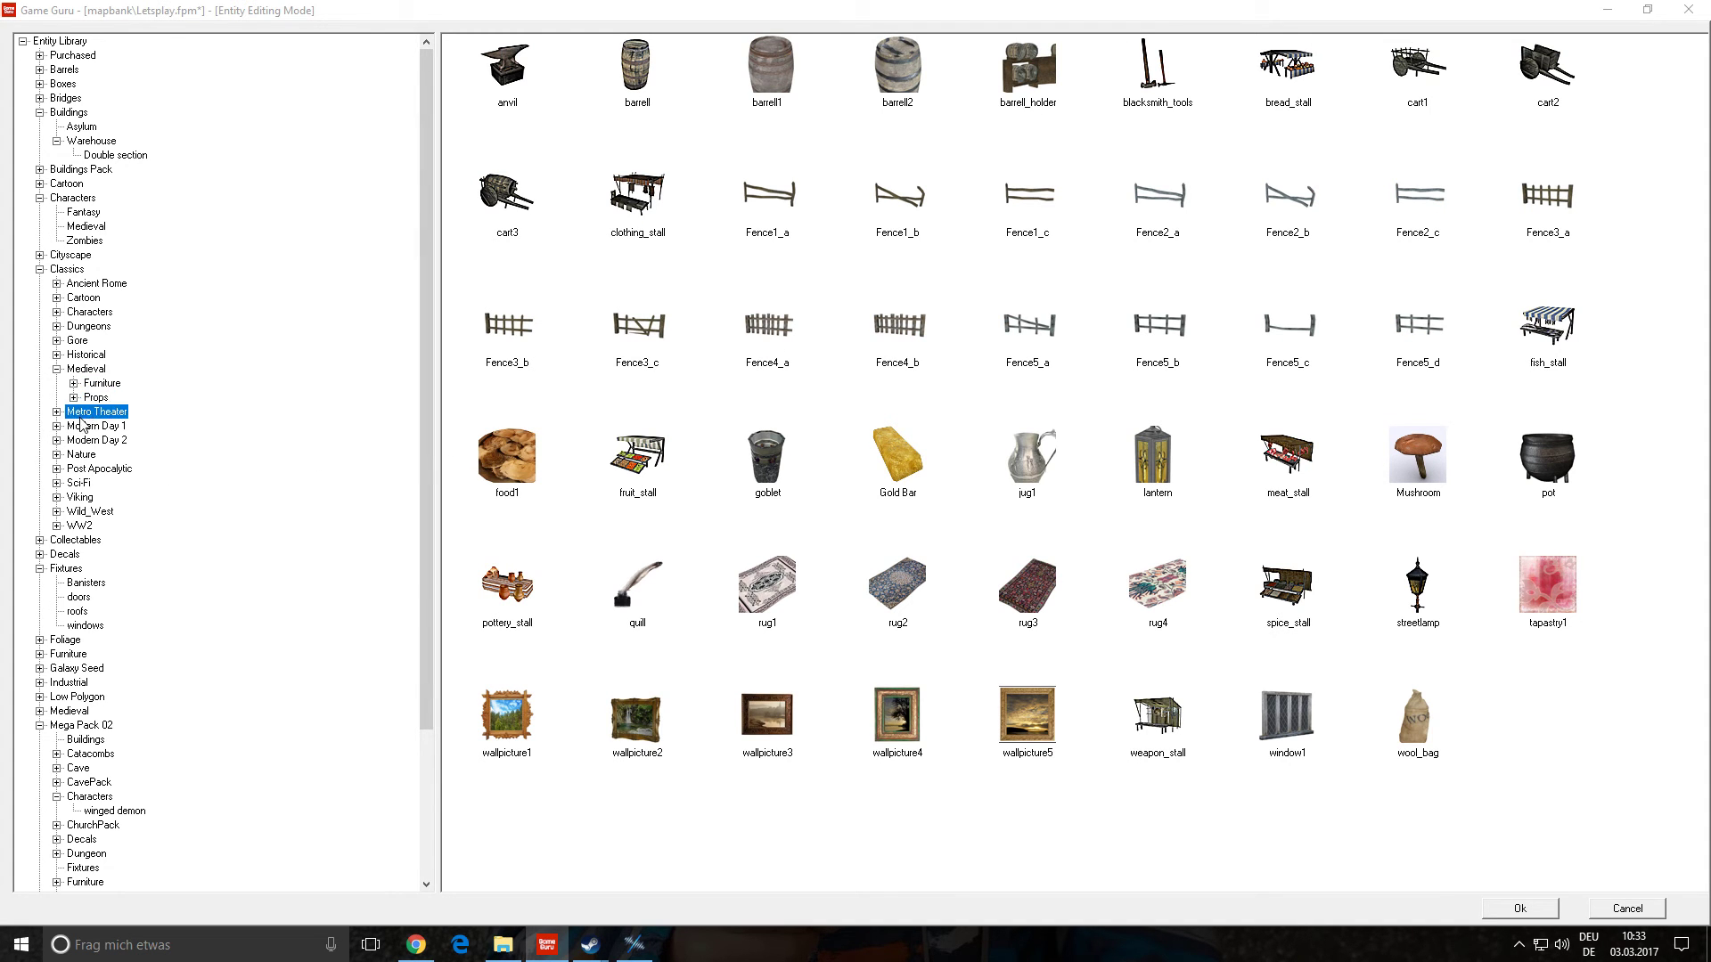
pyautogui.click(84, 429)
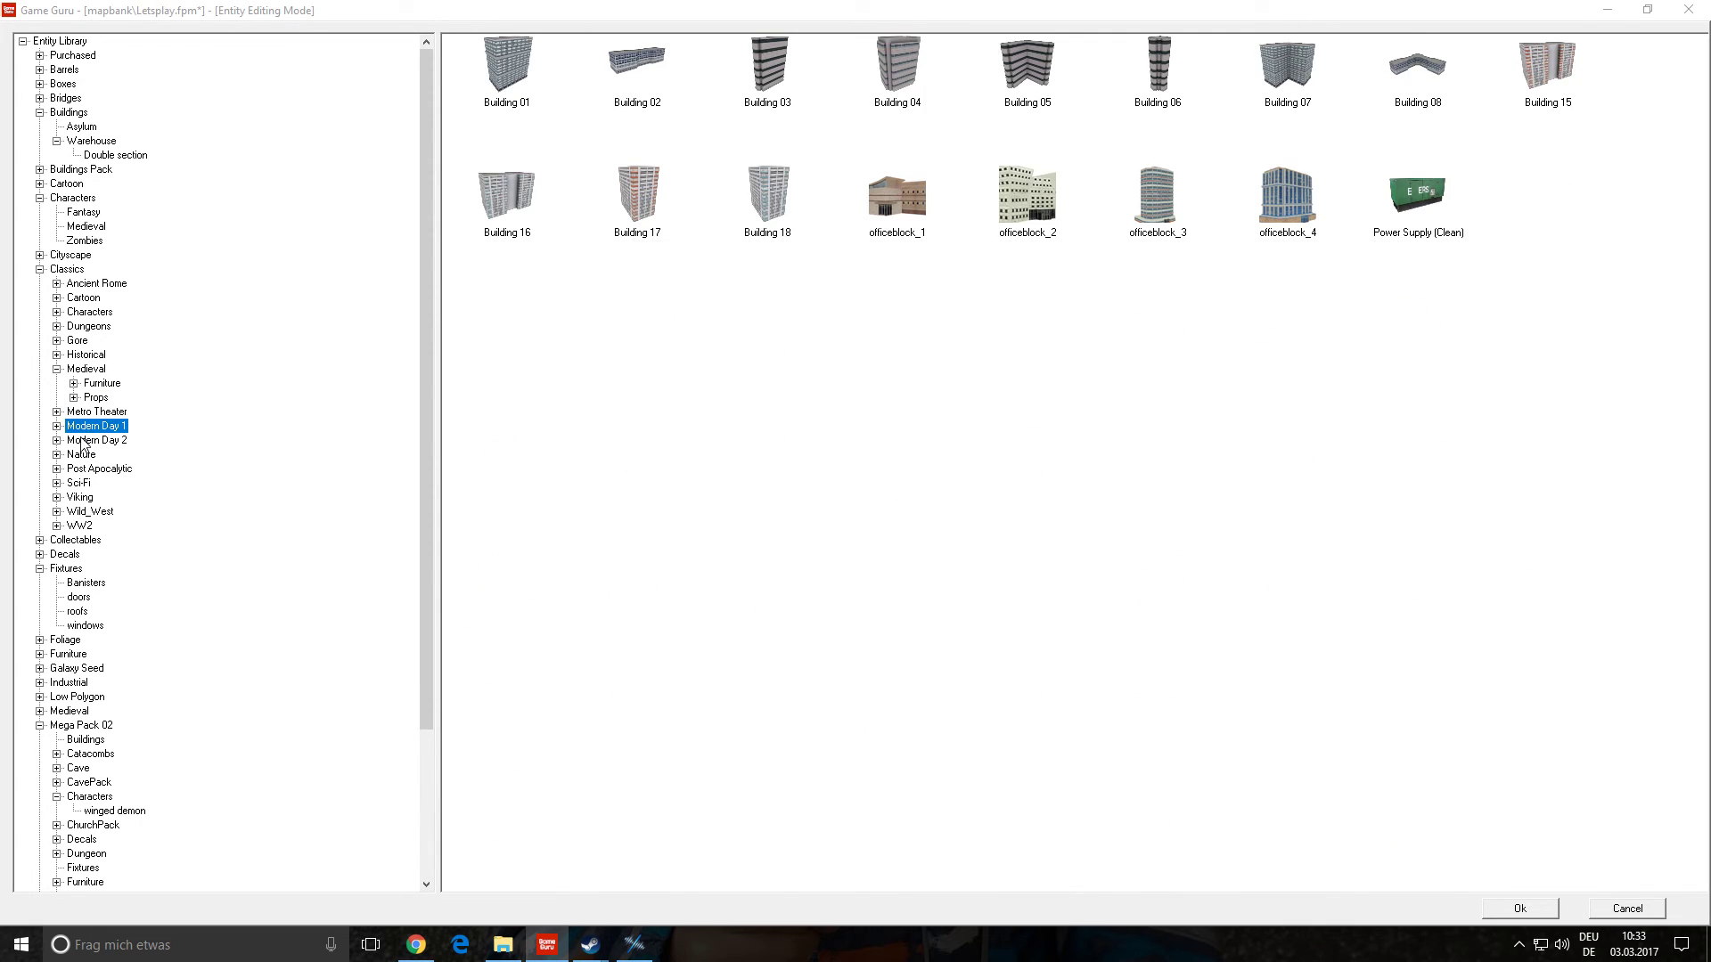
pyautogui.click(82, 441)
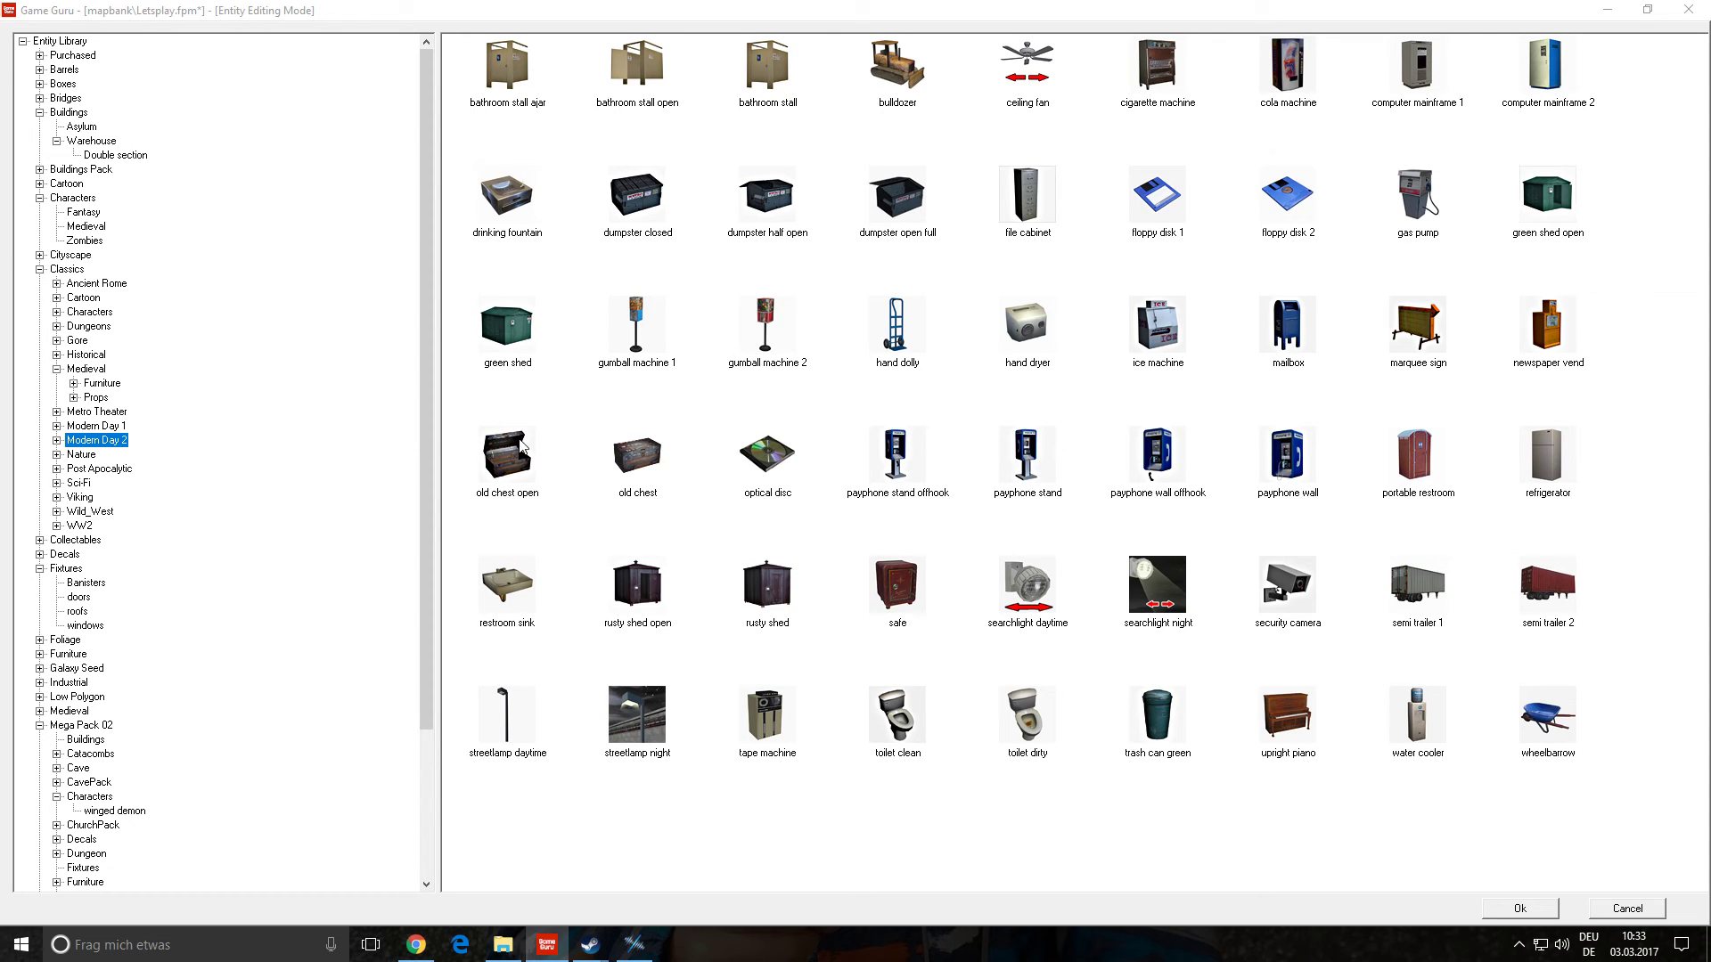
pyautogui.click(99, 470)
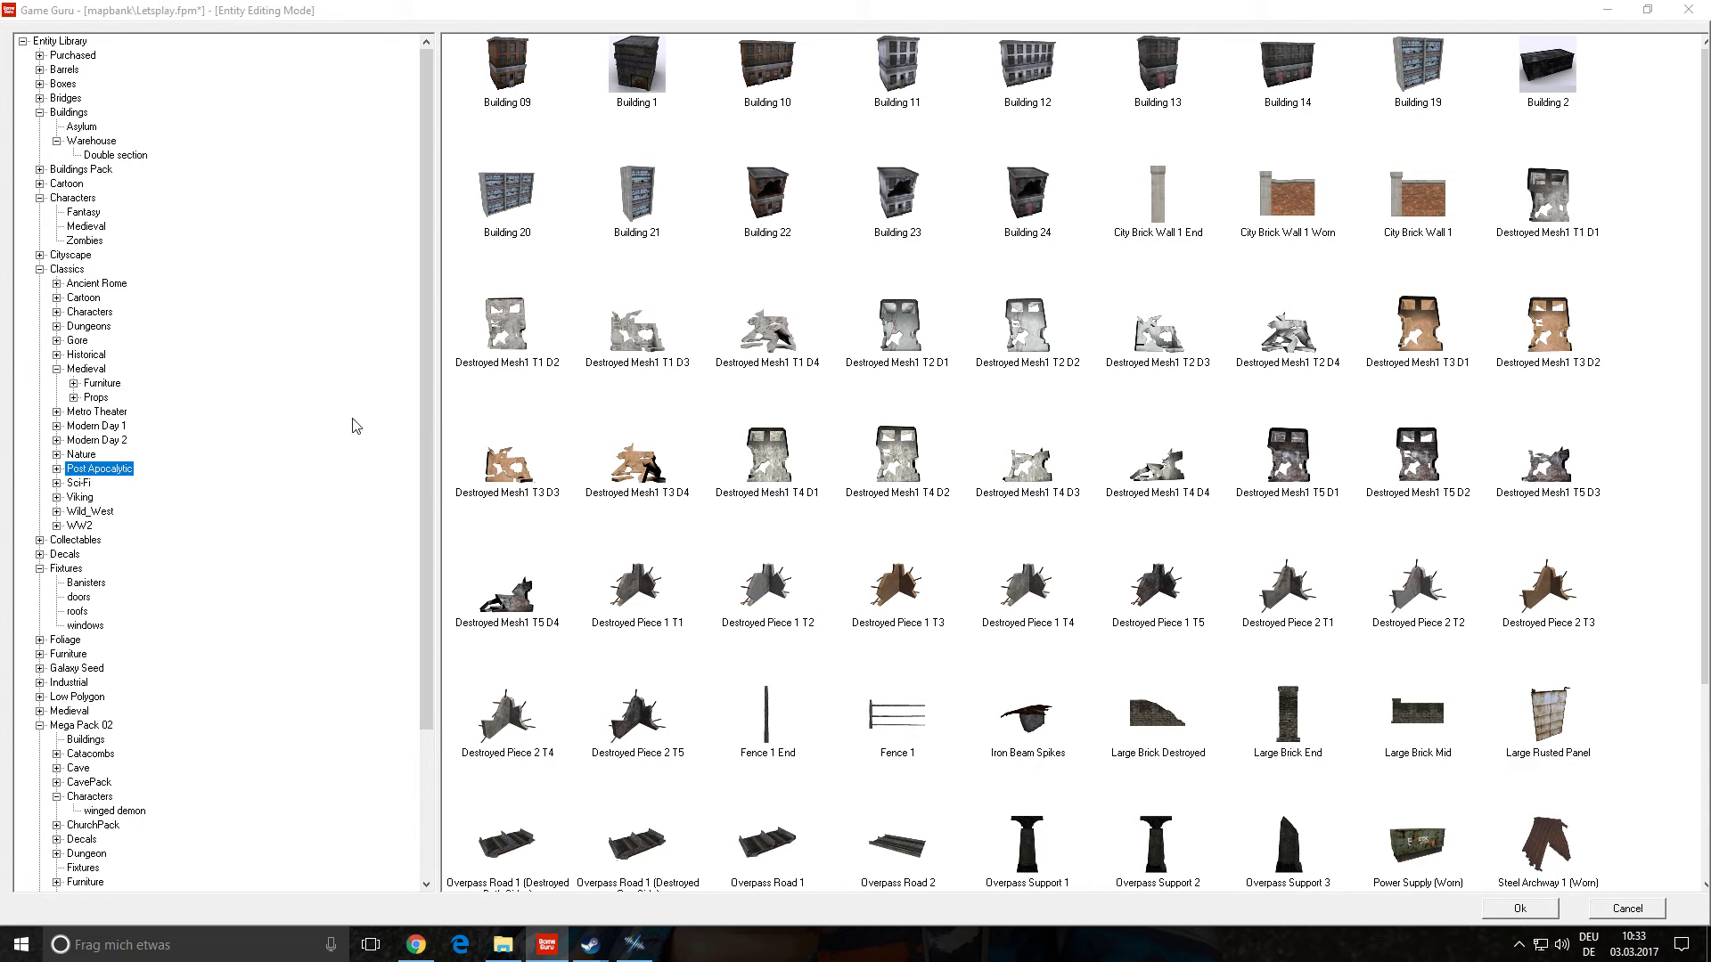
pyautogui.scroll(-3, 1148, 338)
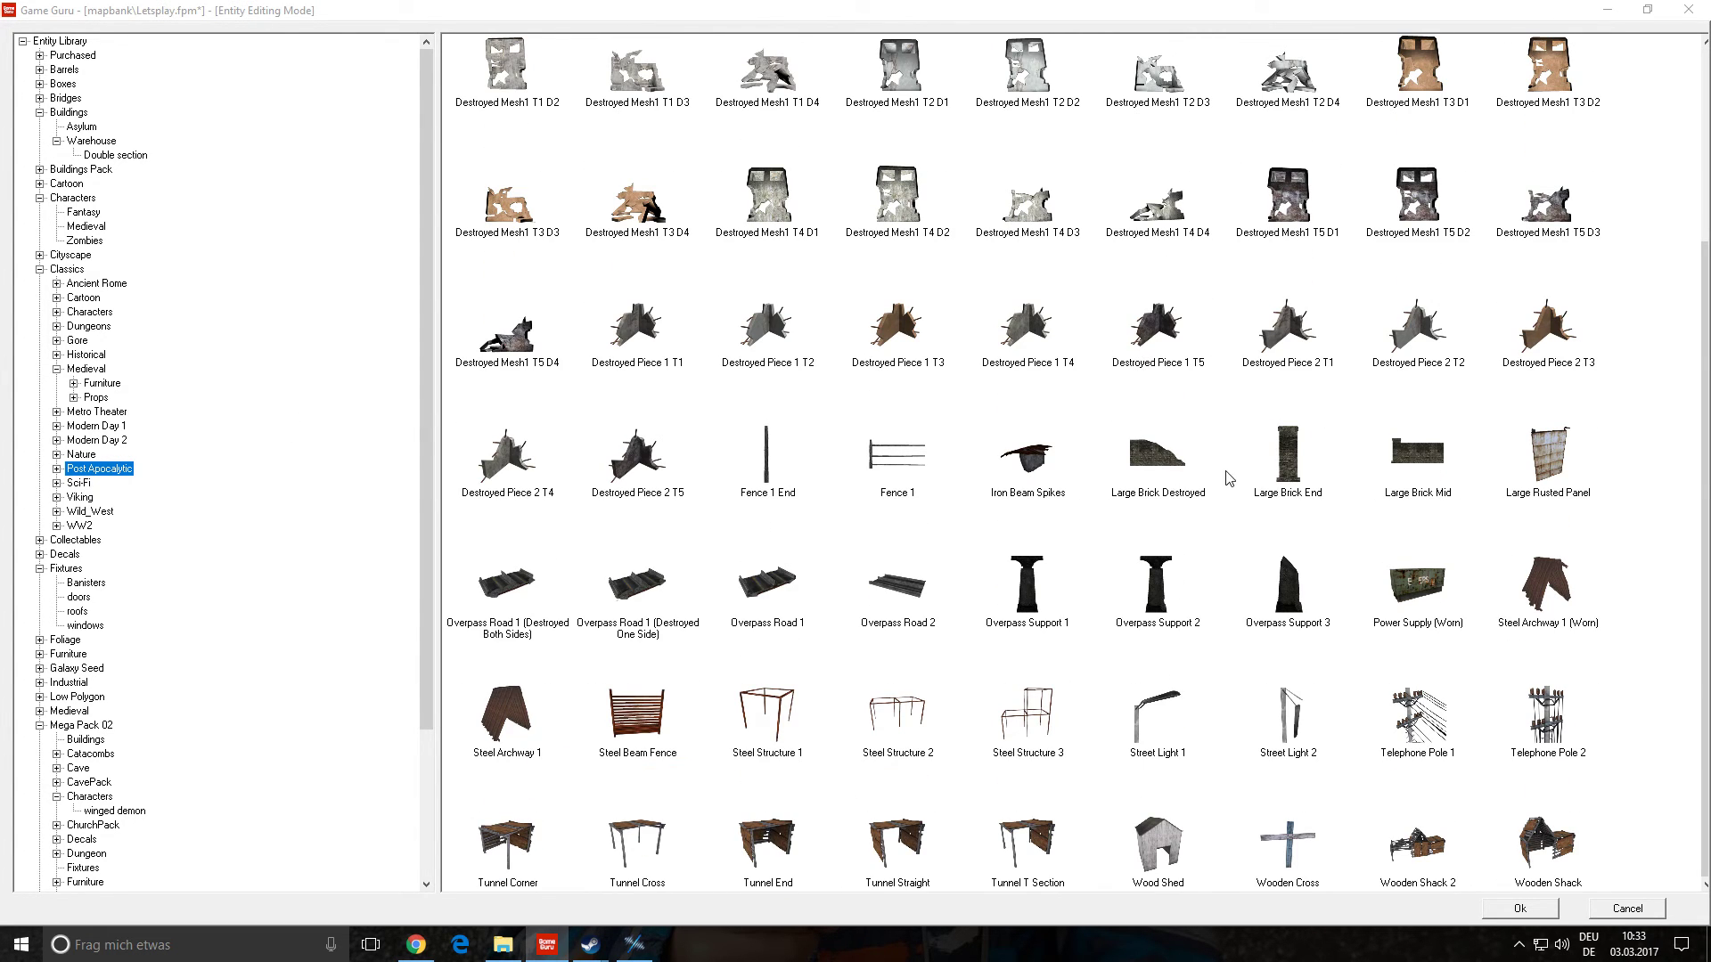
pyautogui.scroll(3, 1098, 548)
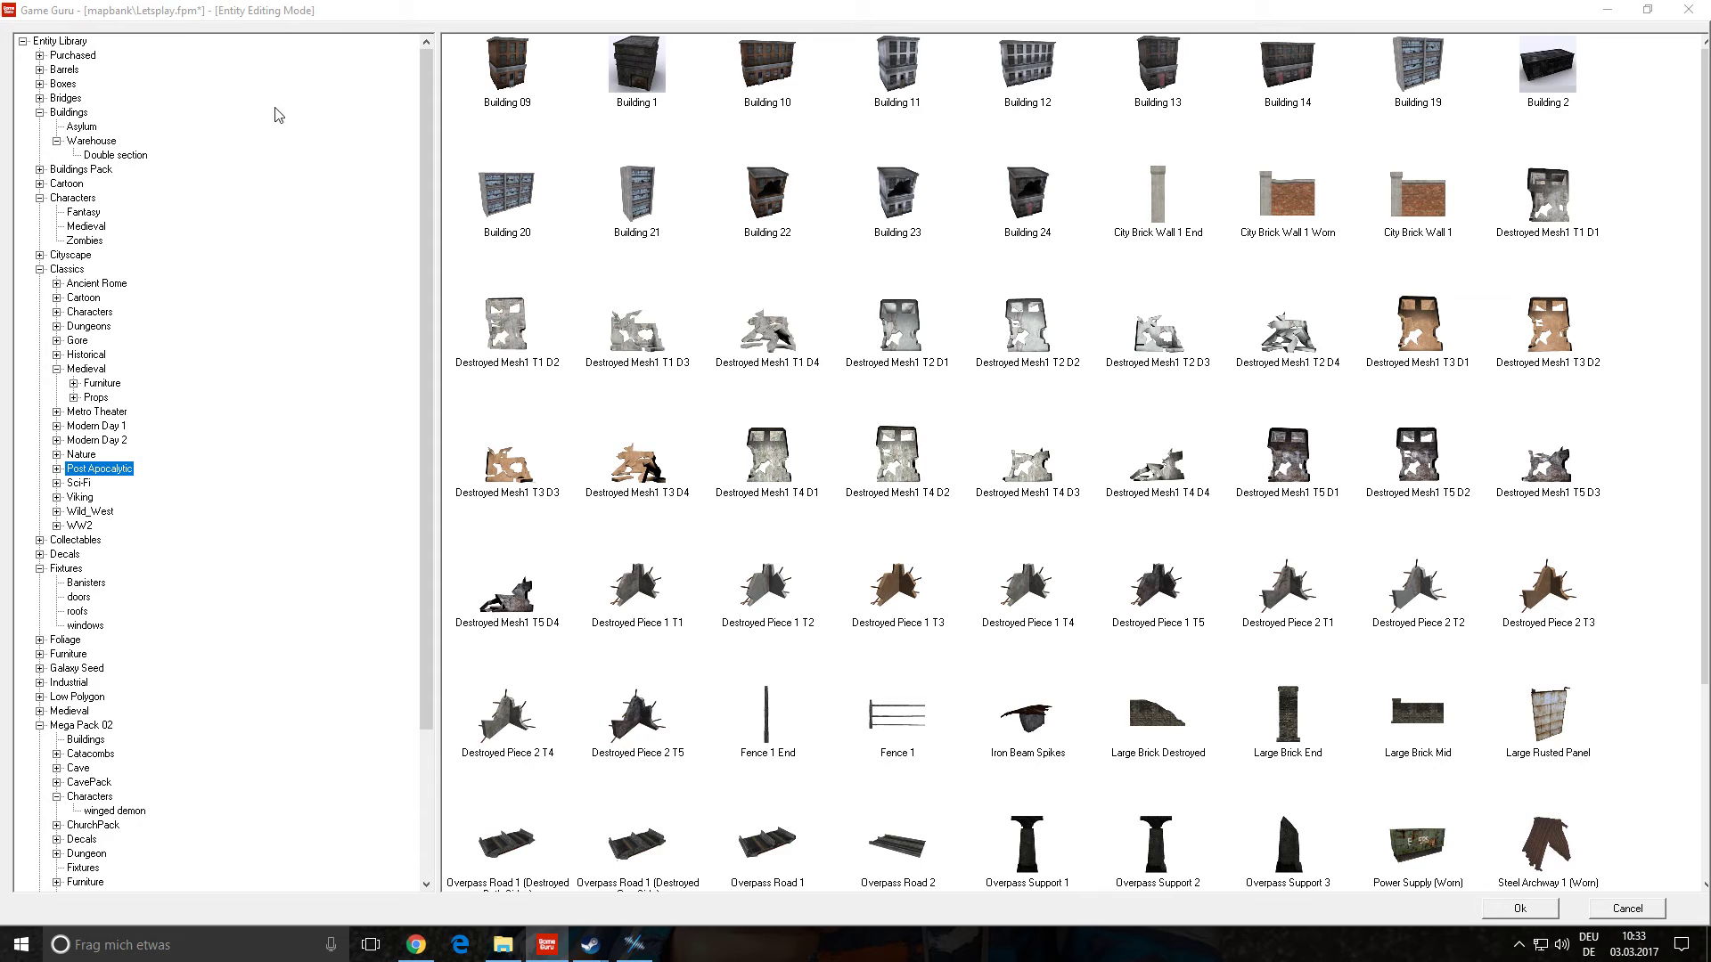
pyautogui.scroll(-3, 1026, 583)
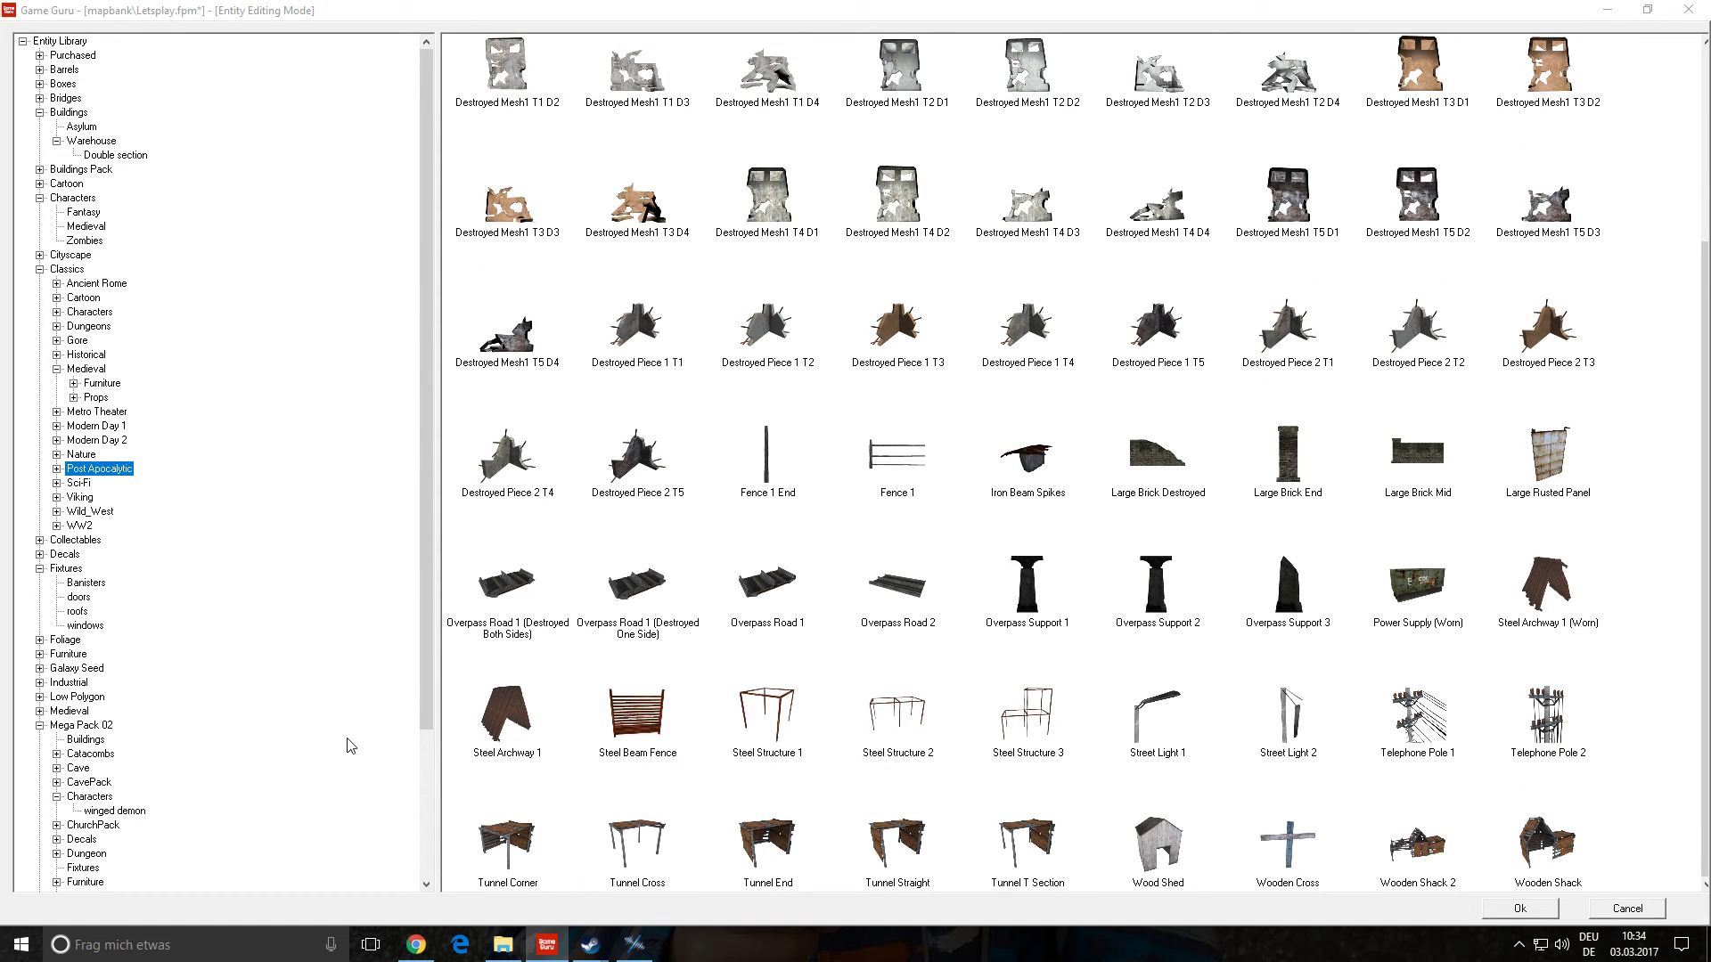
pyautogui.scroll(-4, 278, 741)
pyautogui.scroll(4, 338, 692)
pyautogui.scroll(-4, 339, 693)
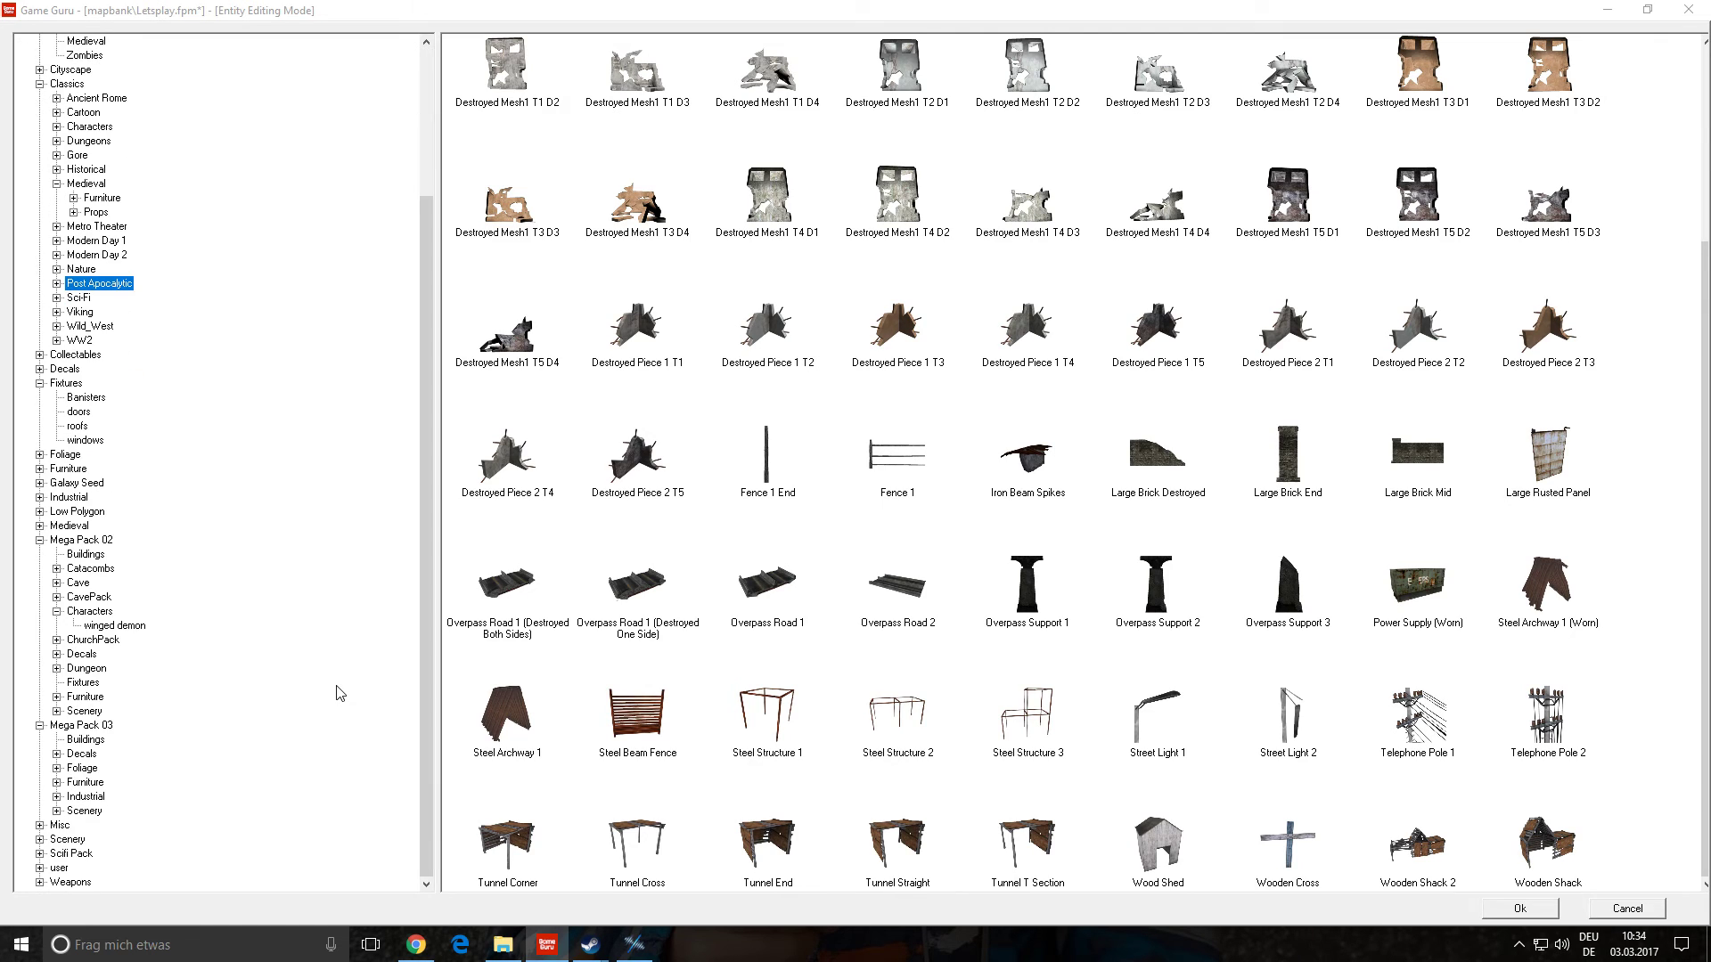
# - Check the Classics categories Sci-Fi, Viking, Wild_West and WW2 for a door, collapse Classics and view Cityscape
pyautogui.click(79, 301)
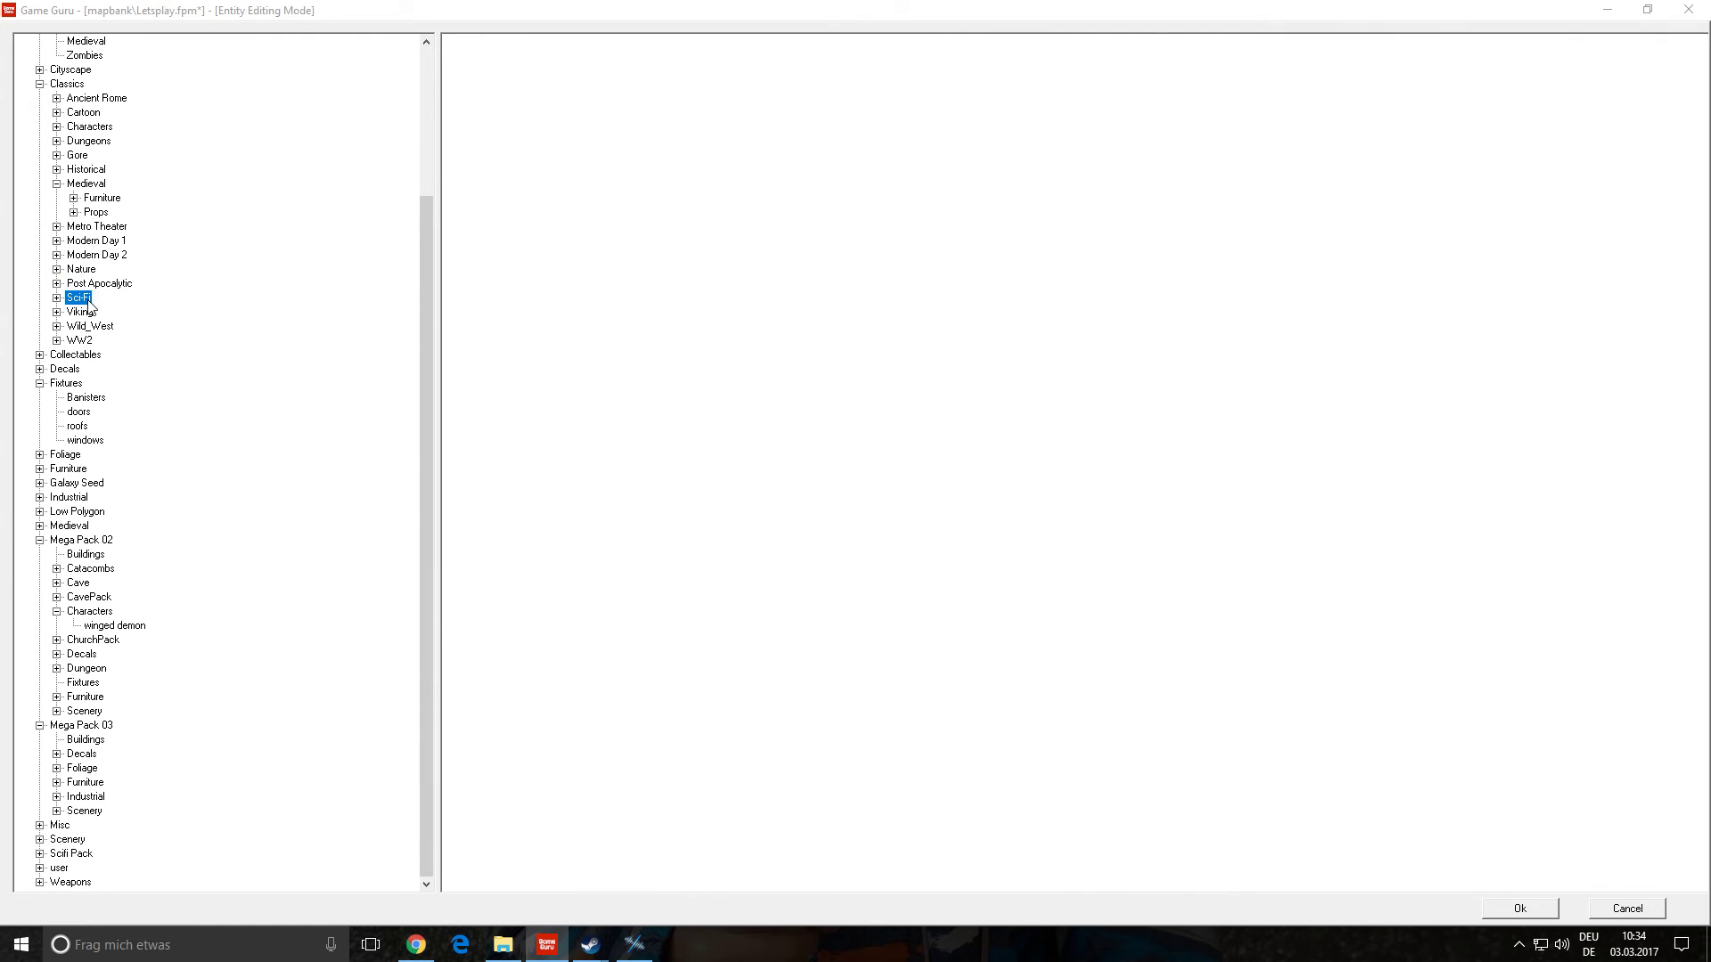
pyautogui.click(80, 313)
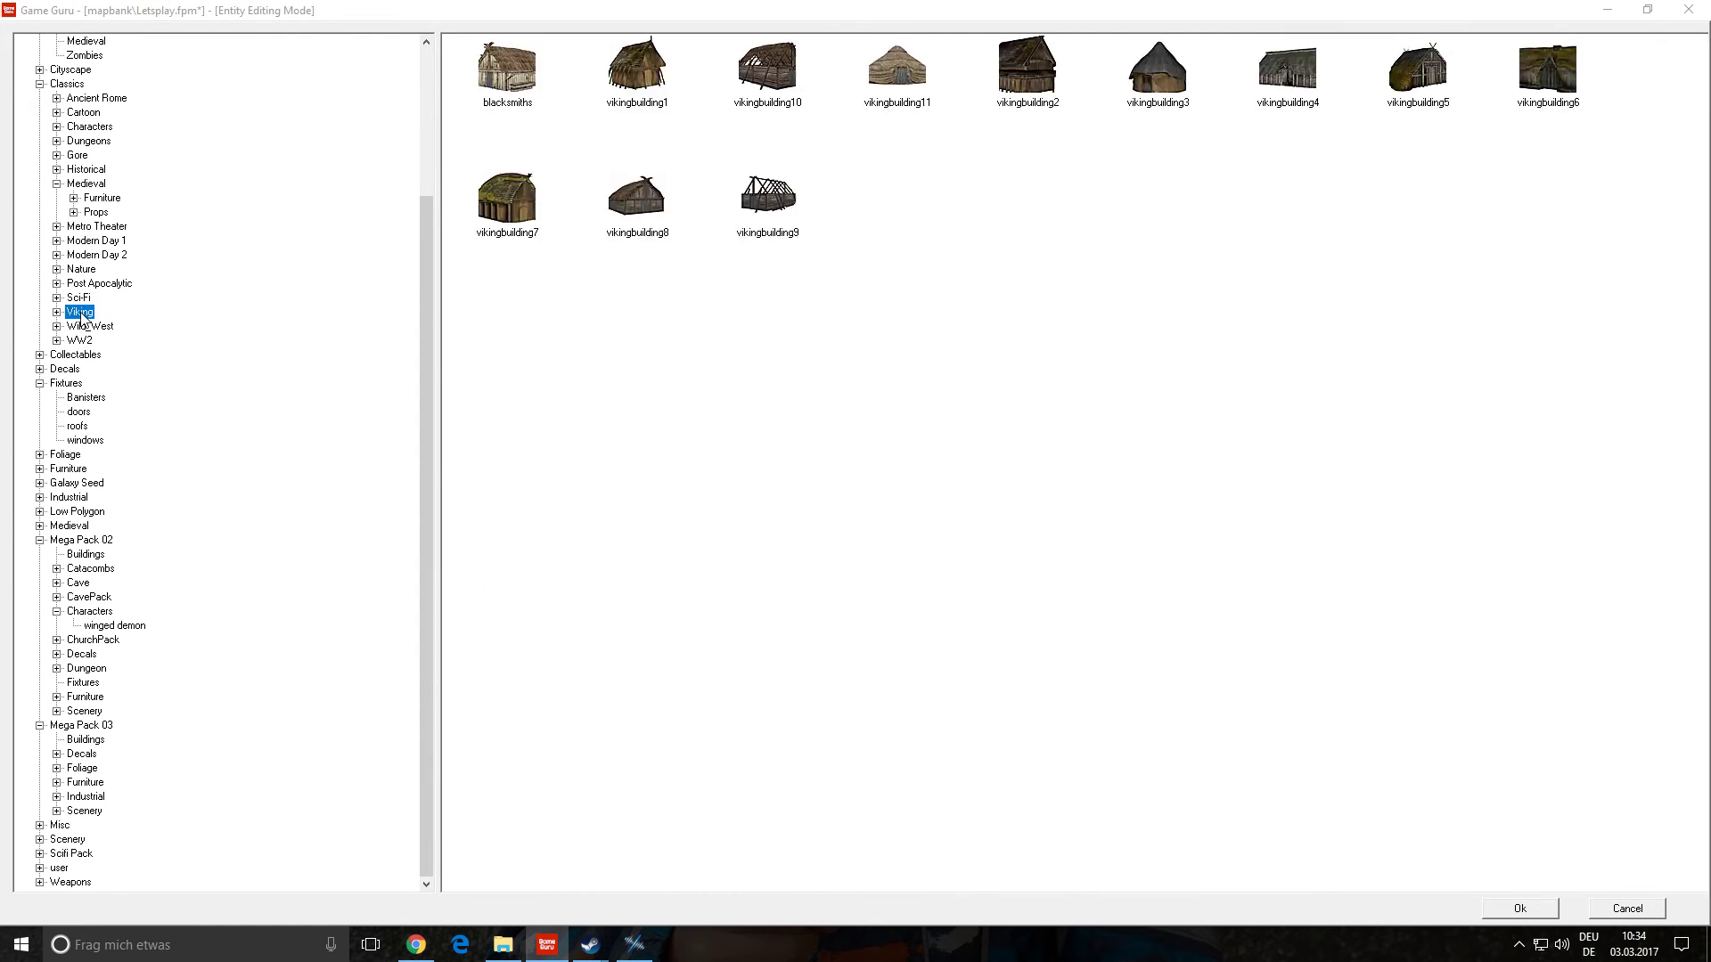
pyautogui.click(89, 327)
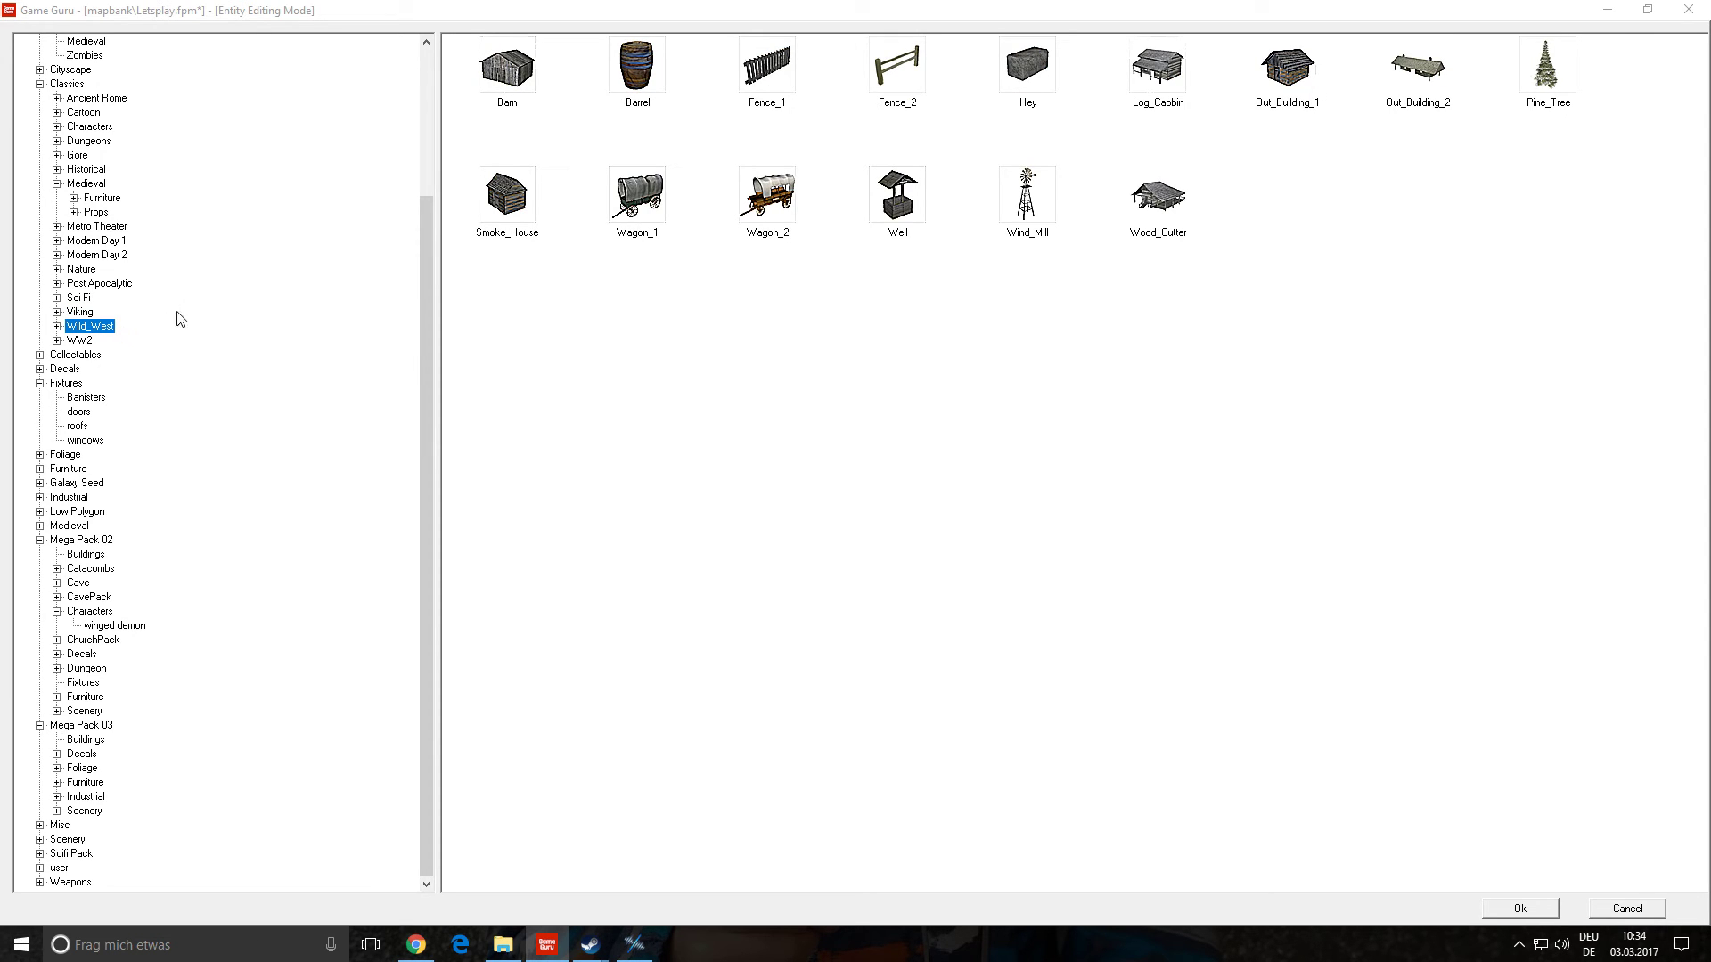
pyautogui.click(79, 341)
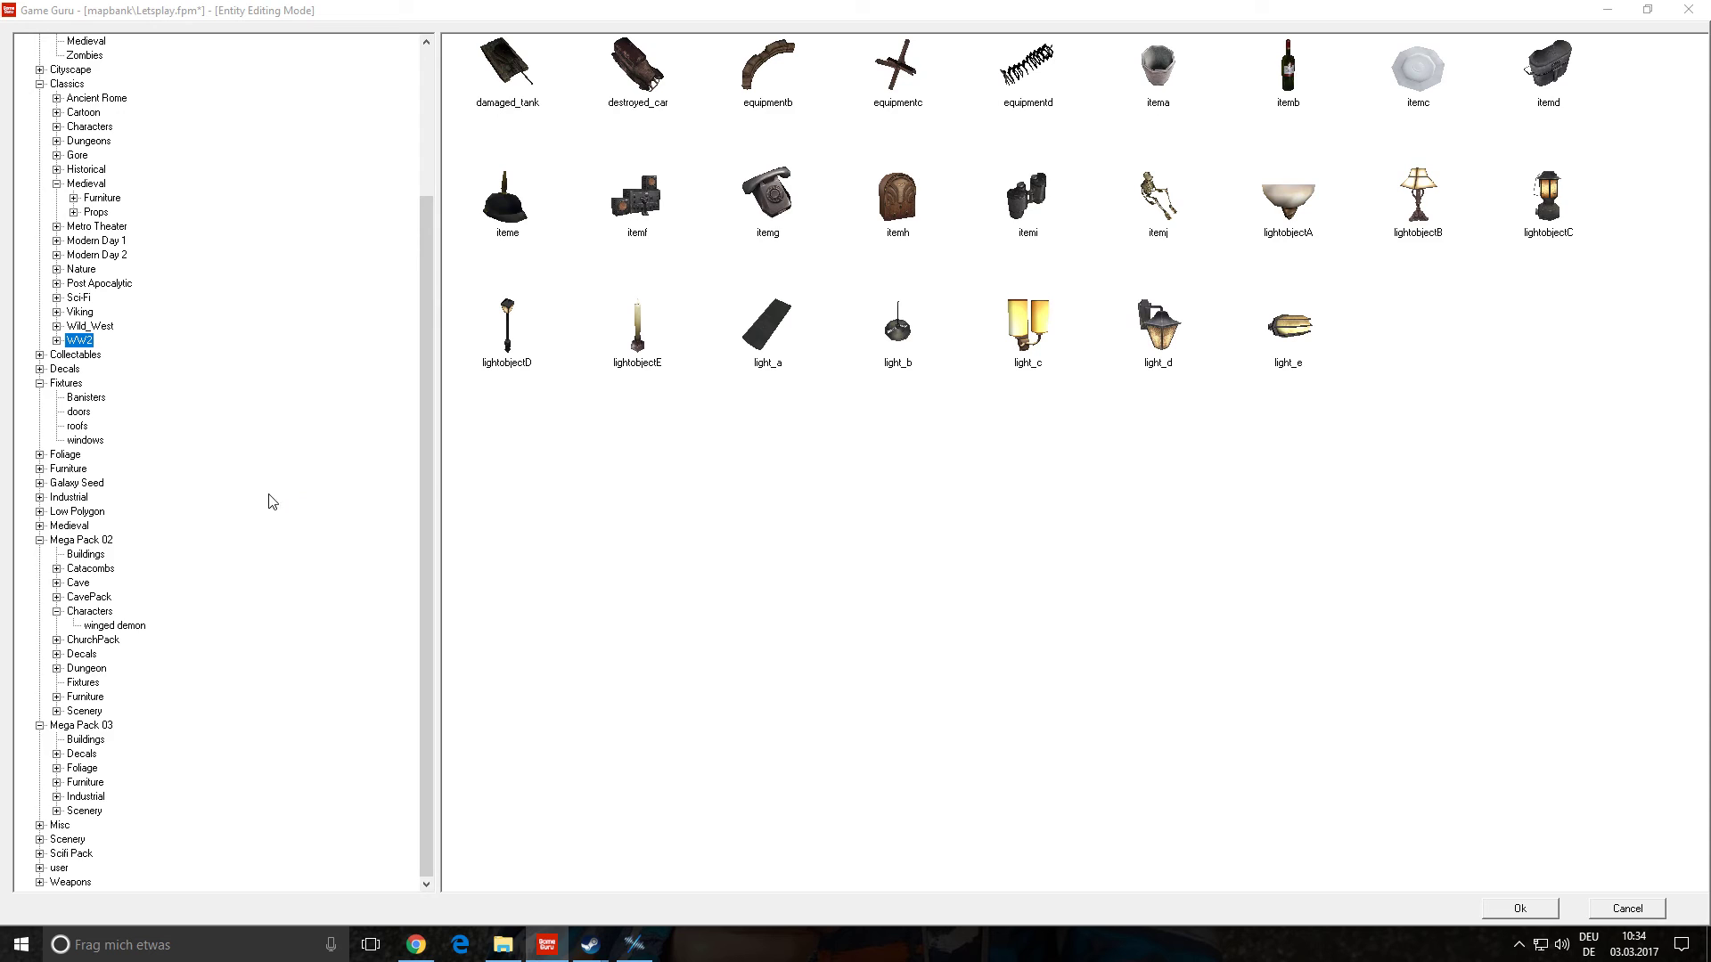
pyautogui.scroll(5, 203, 505)
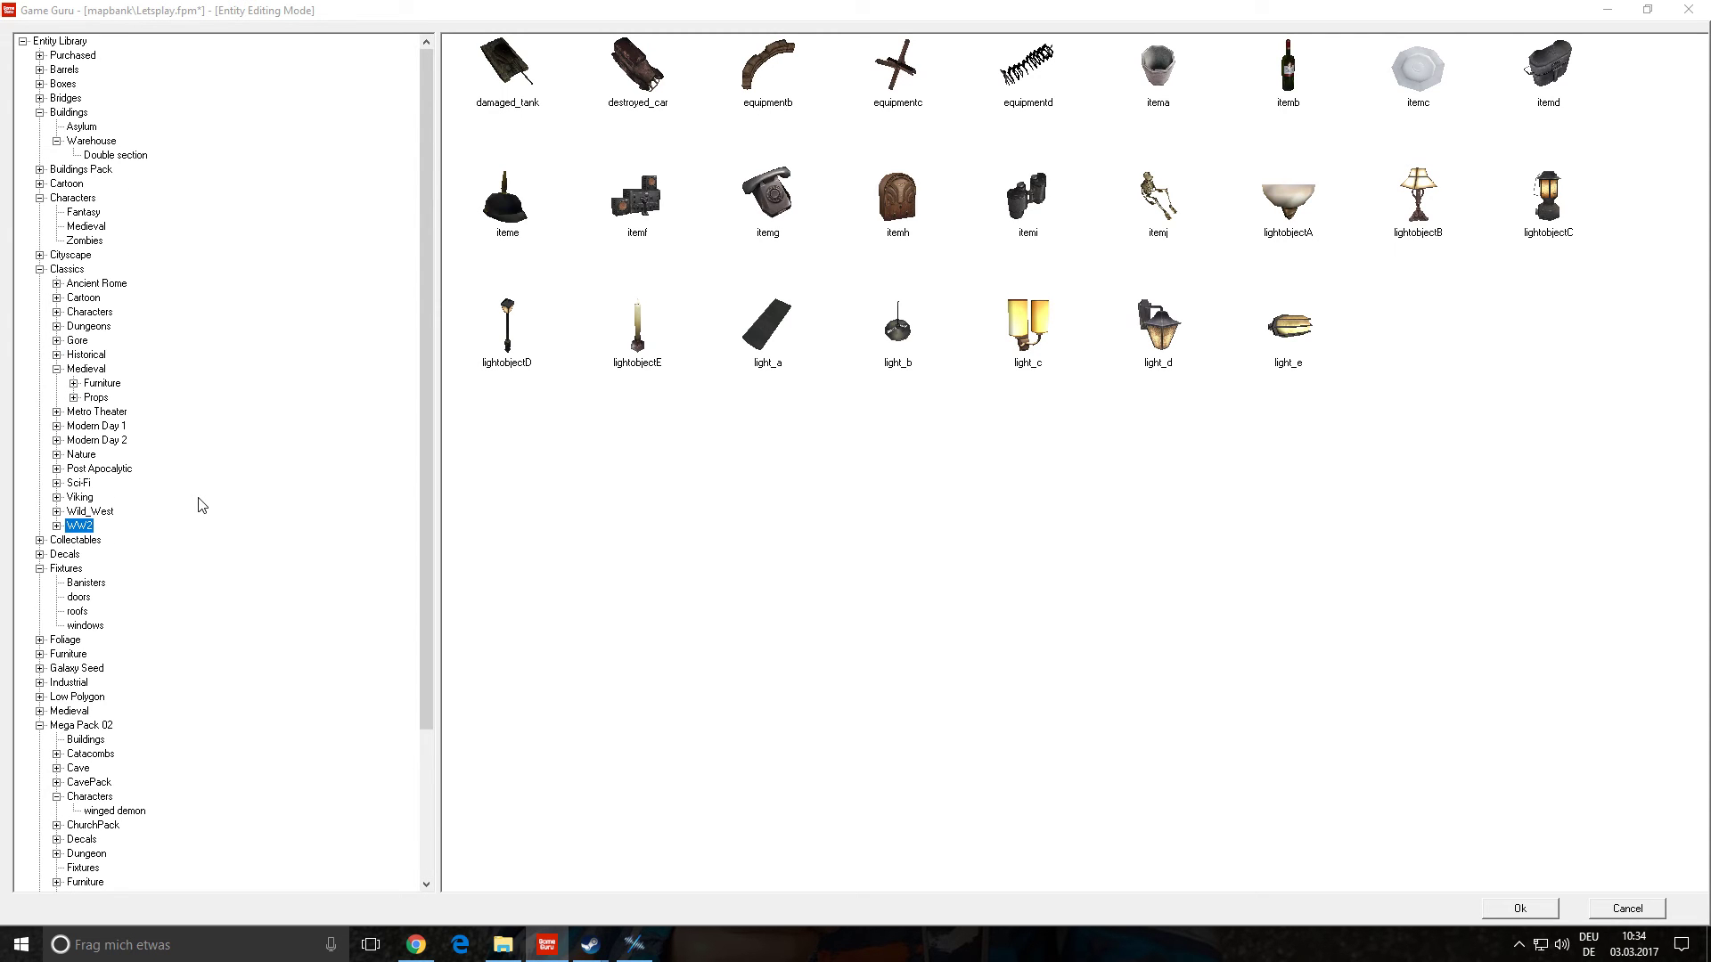
pyautogui.click(40, 269)
pyautogui.click(45, 256)
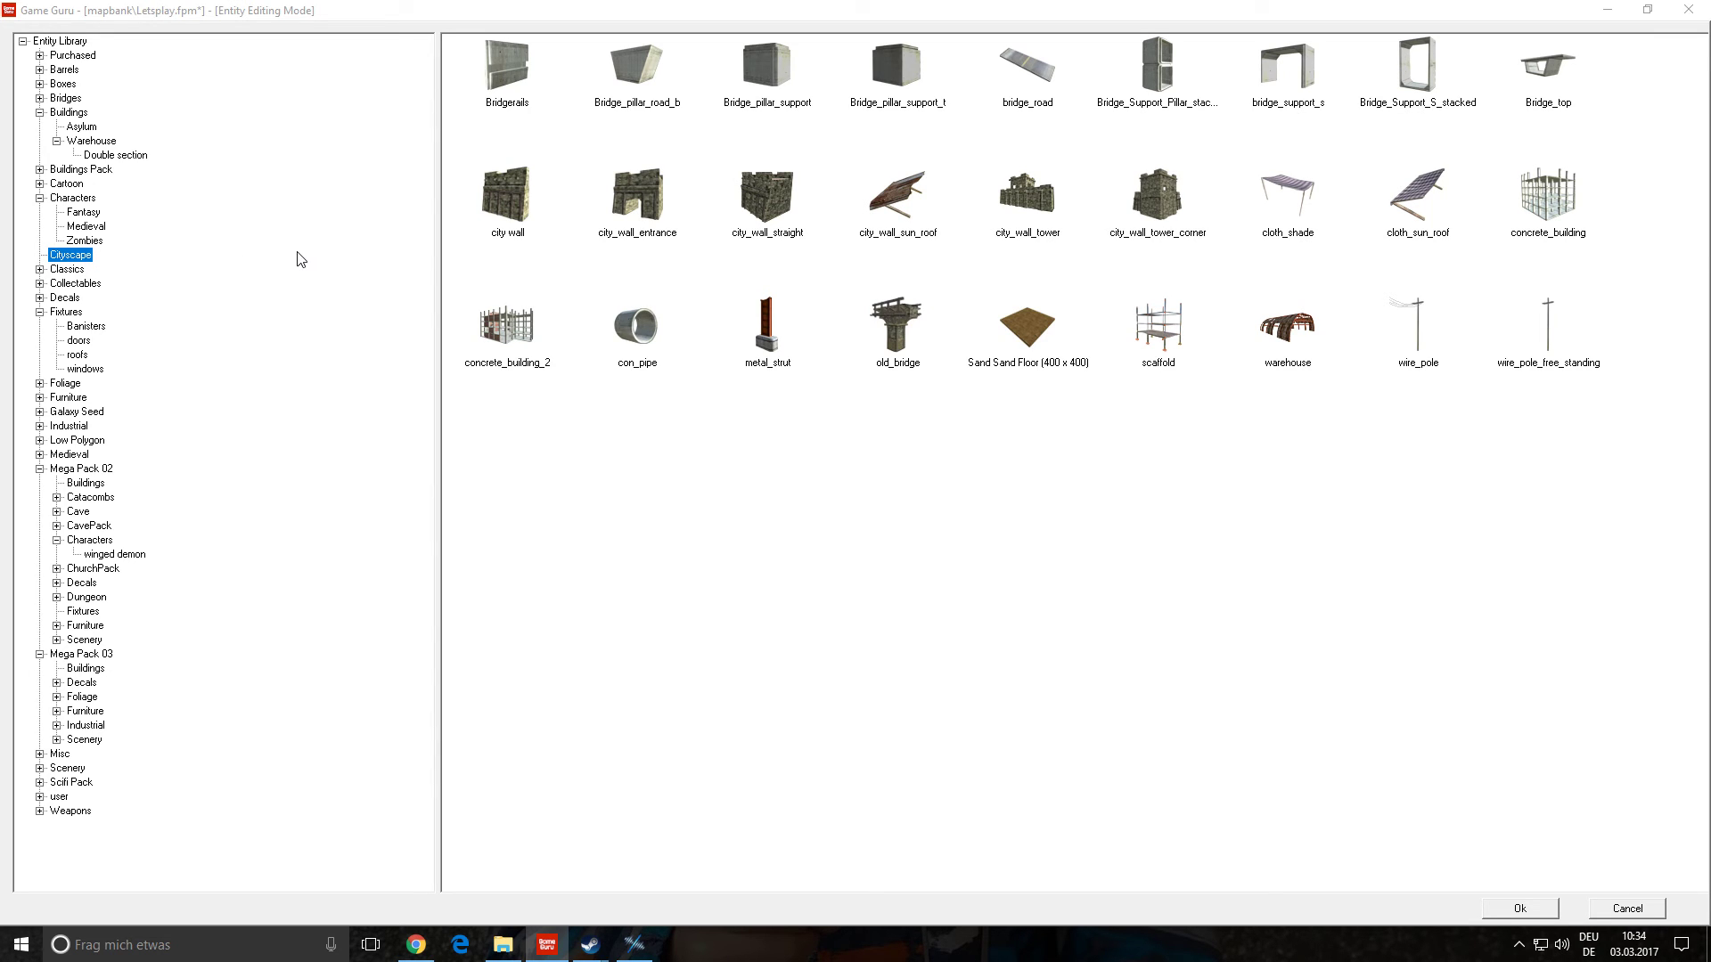
# - Collapse the expanded Characters, Buildings, Mega Pack 02, Mega Pack 03 and Fixtures categories in the entity library
pyautogui.click(40, 198)
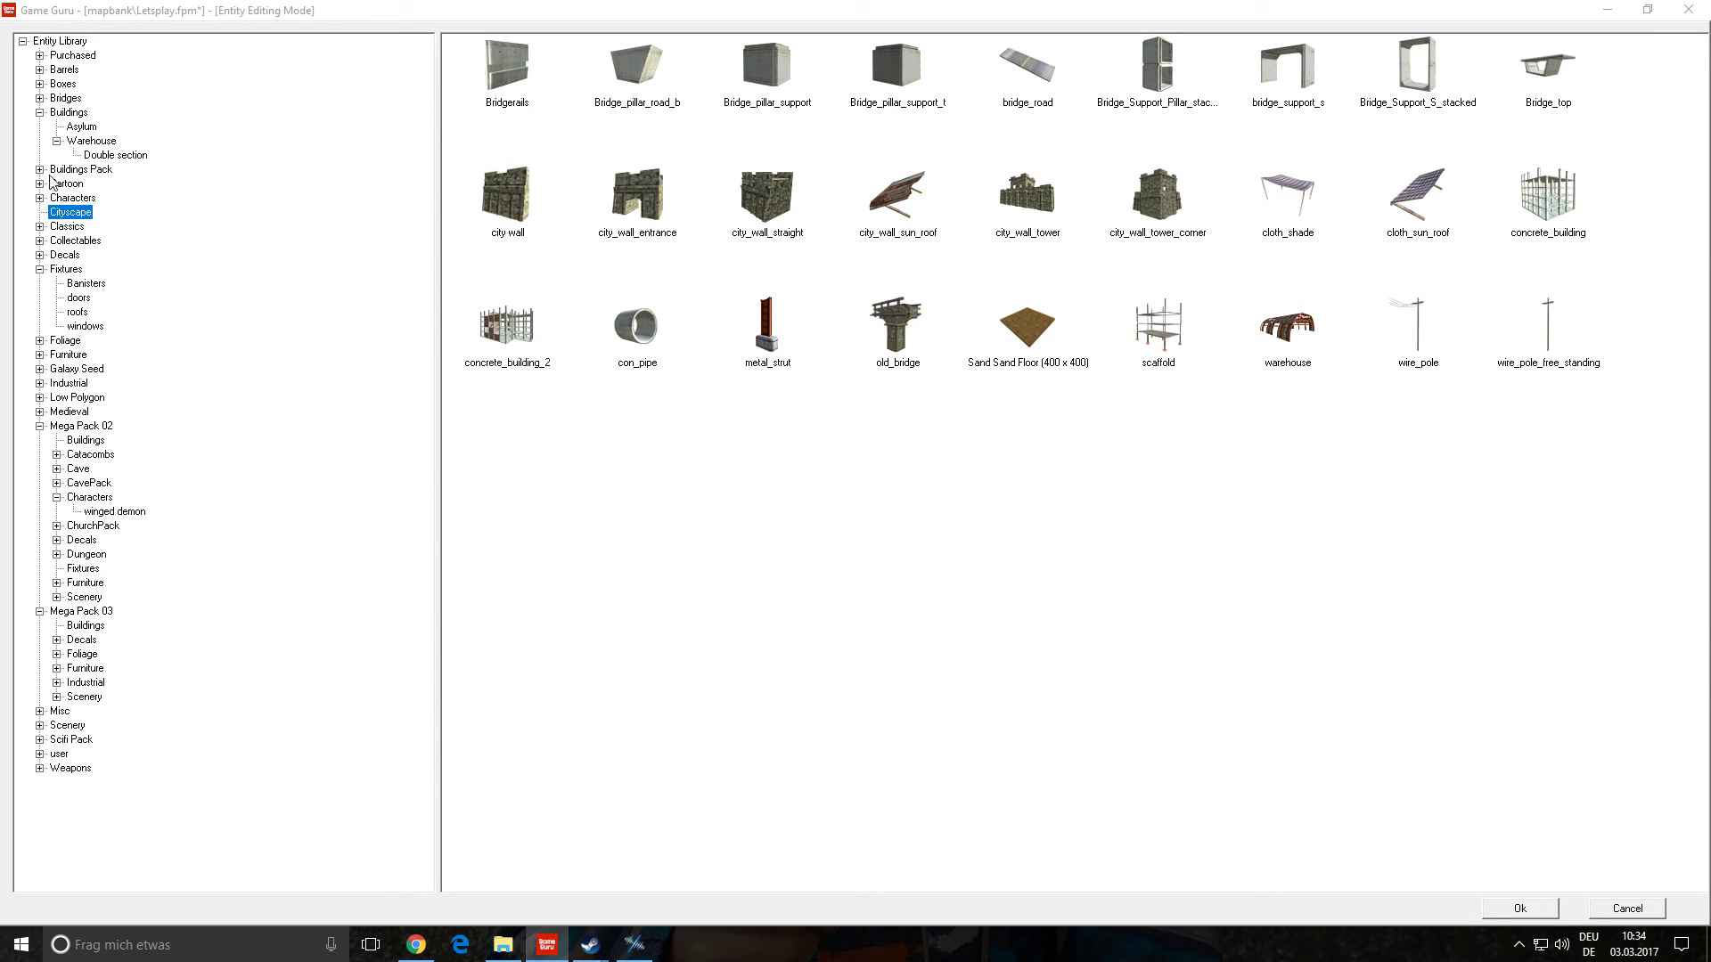
pyautogui.click(56, 141)
pyautogui.click(40, 112)
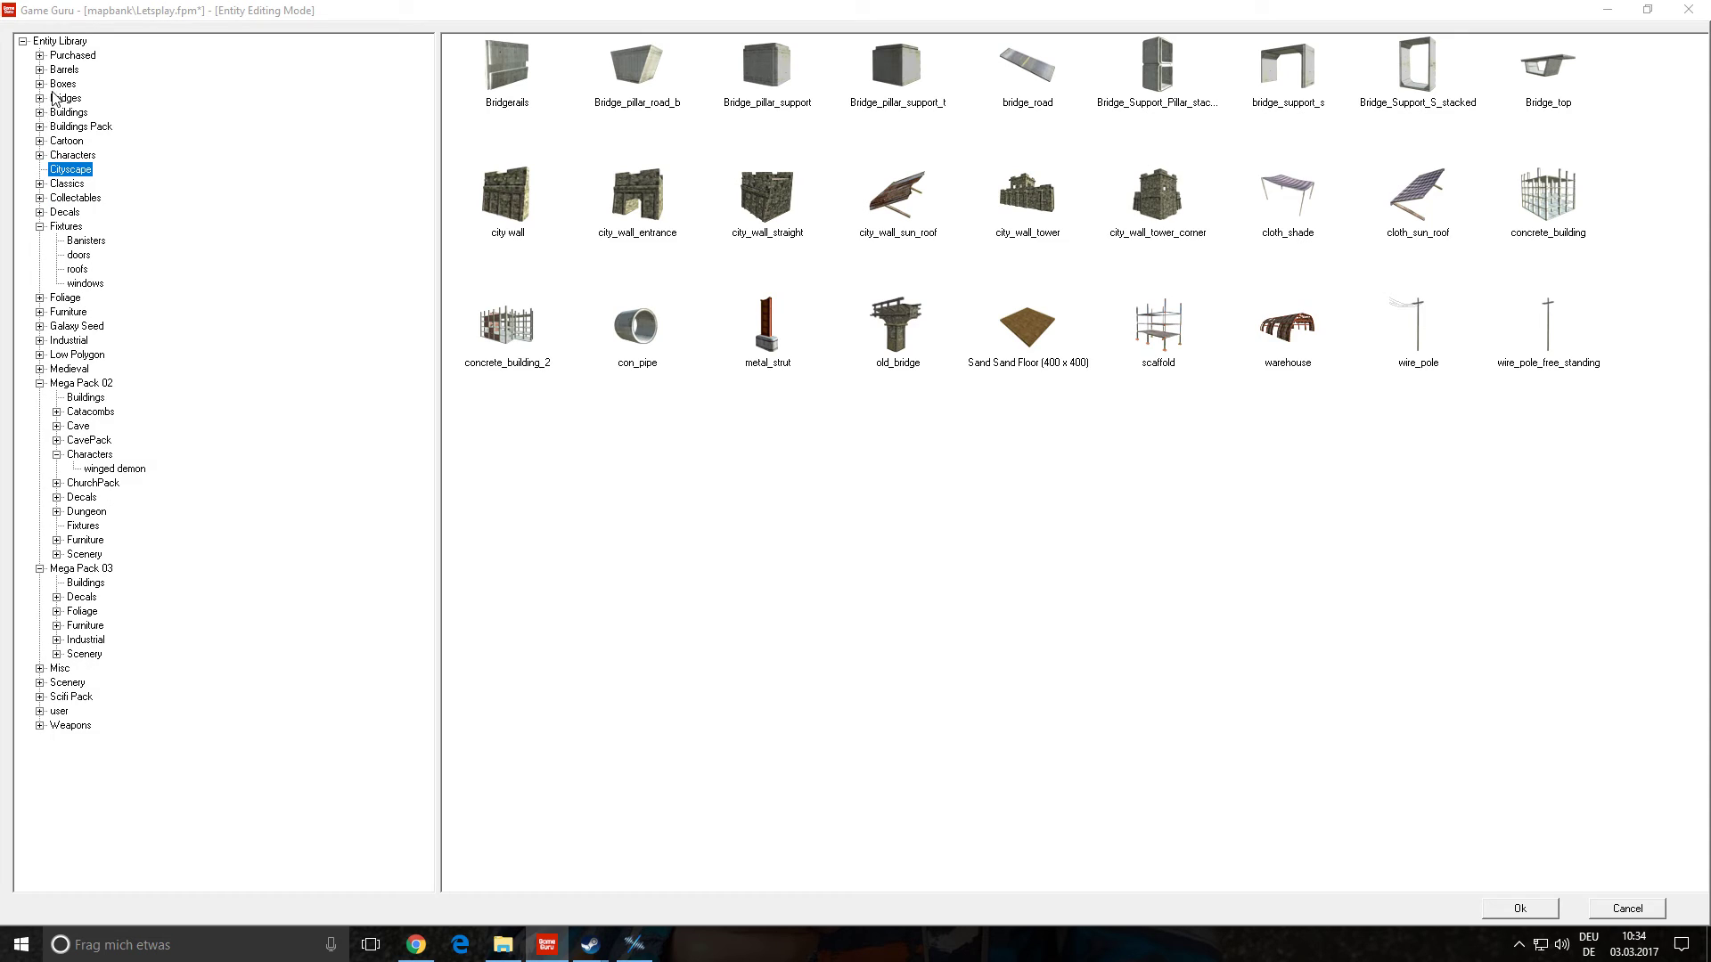
pyautogui.click(56, 455)
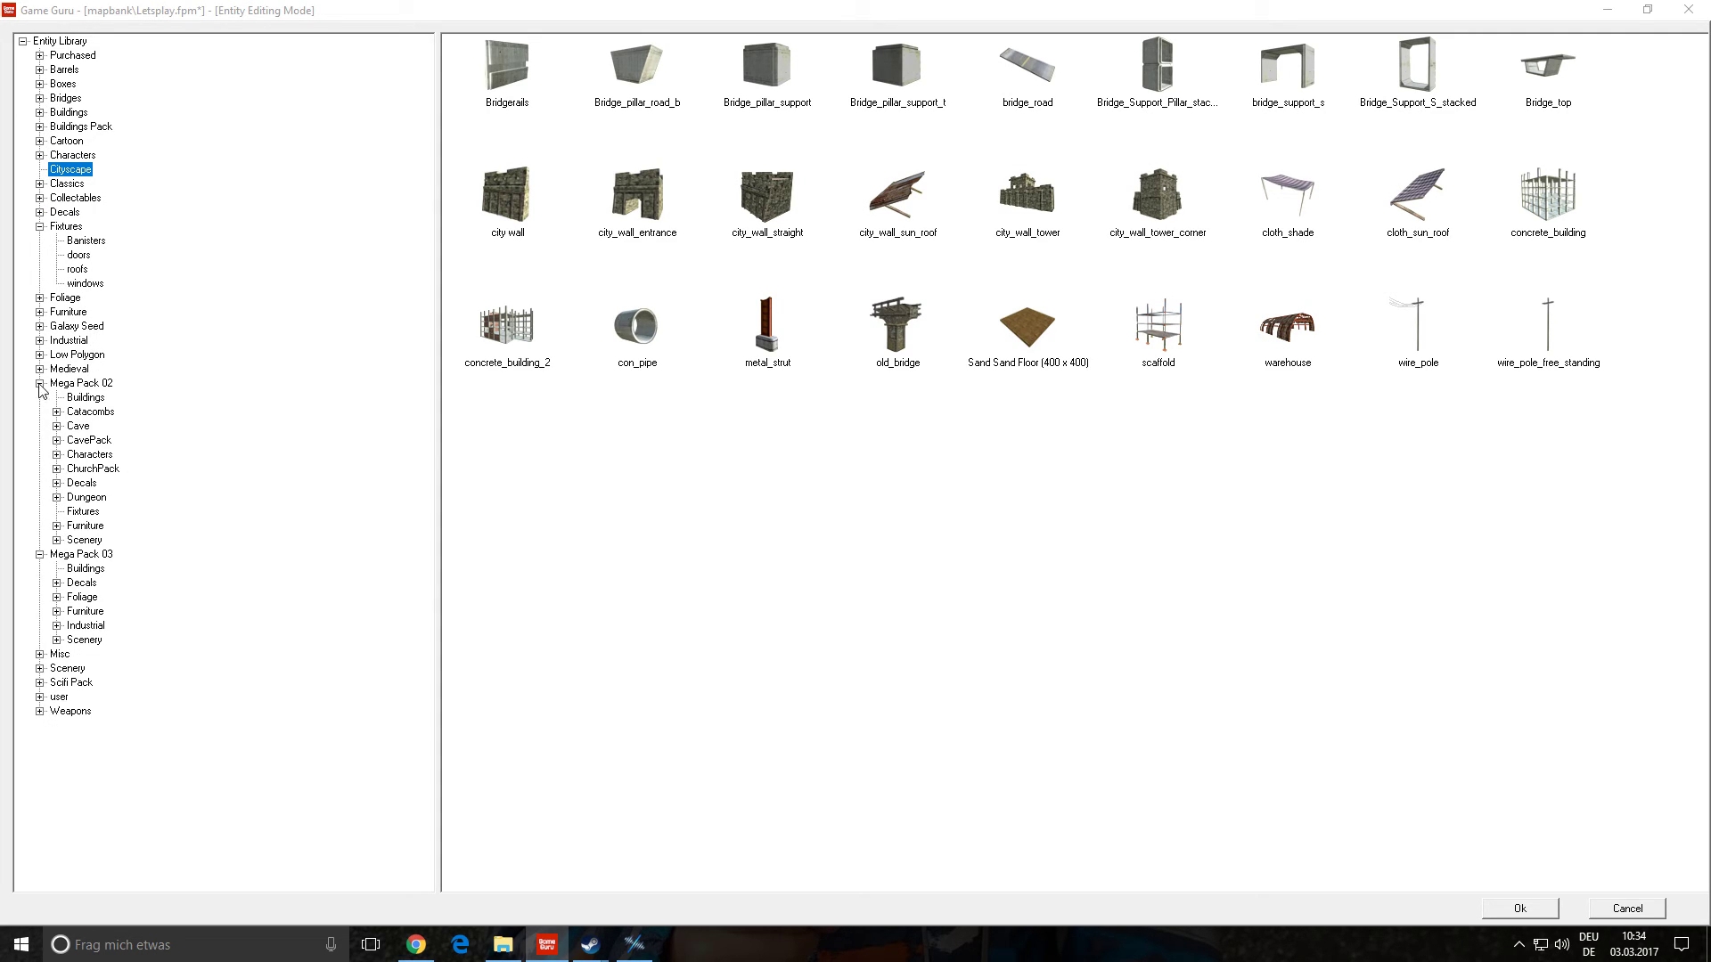
pyautogui.click(40, 369)
pyautogui.click(40, 383)
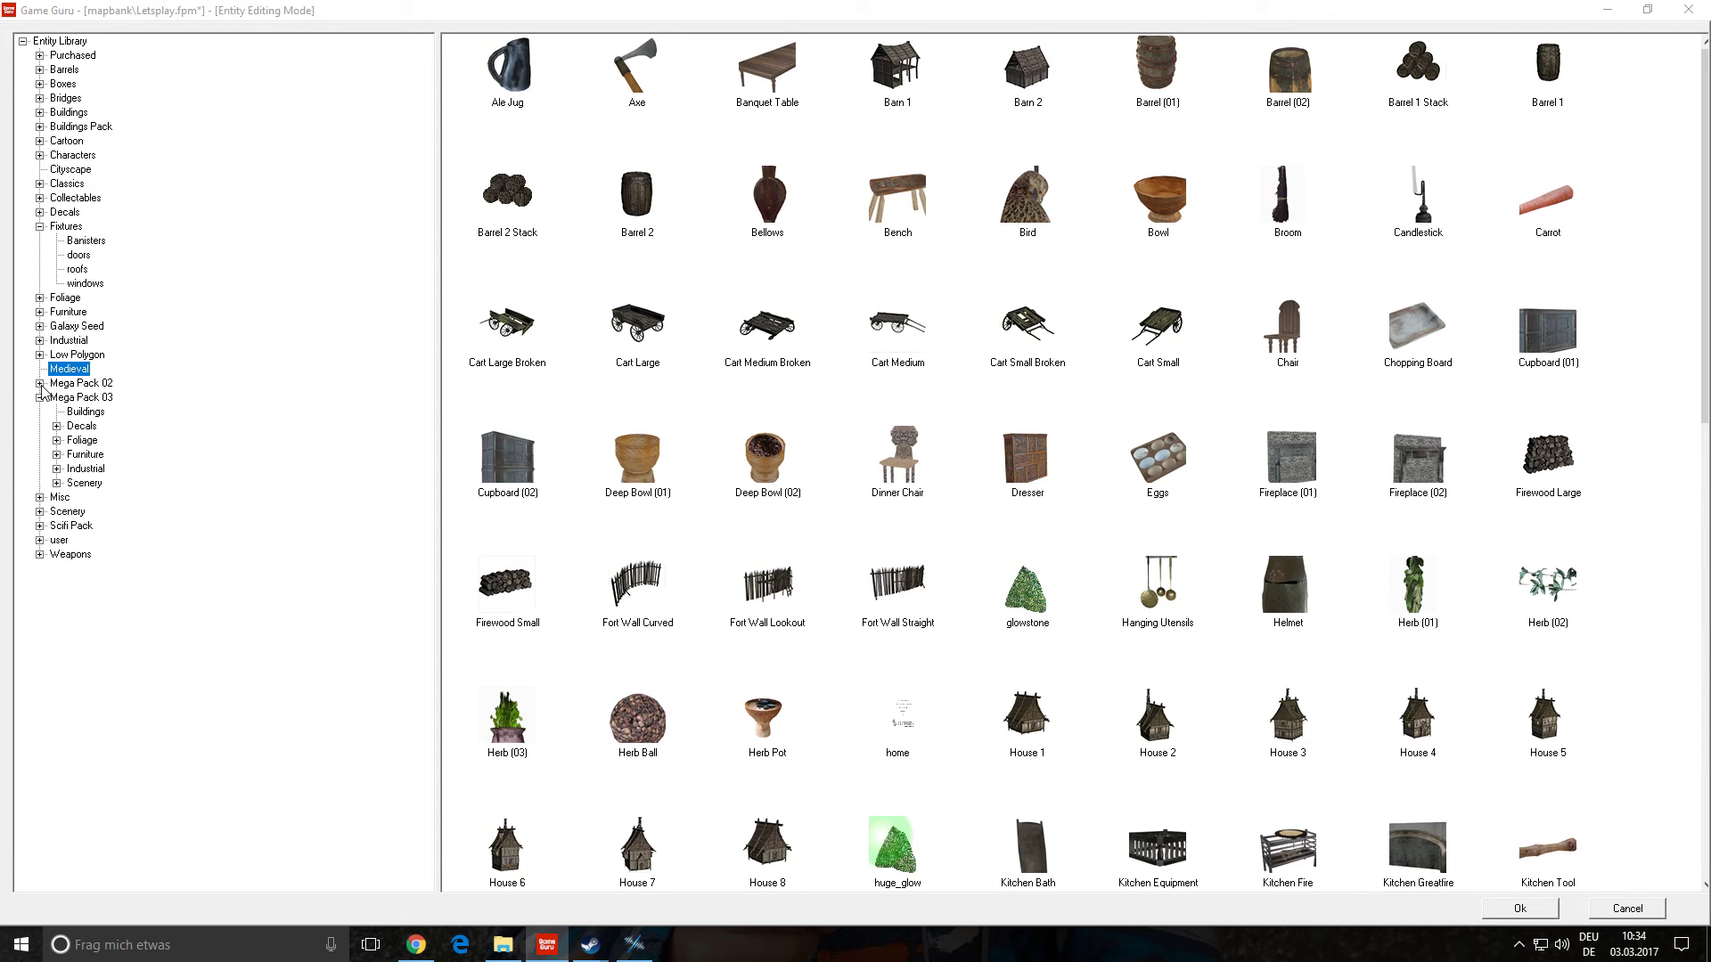
pyautogui.click(43, 359)
pyautogui.click(40, 397)
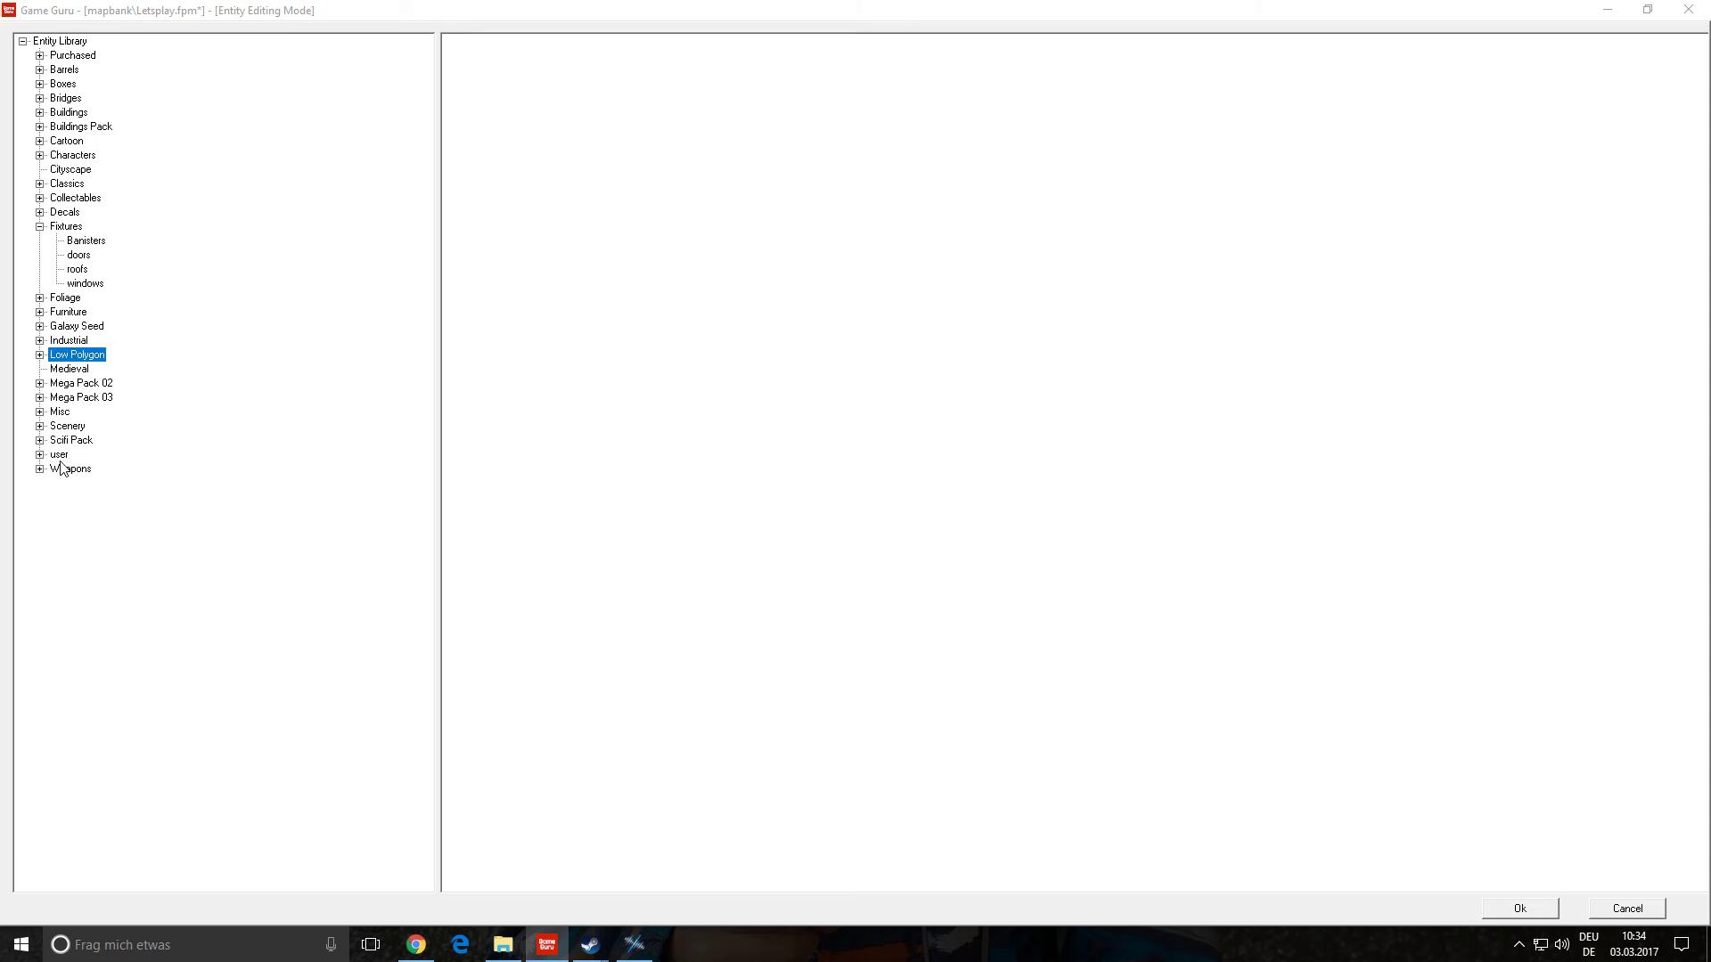
pyautogui.click(39, 226)
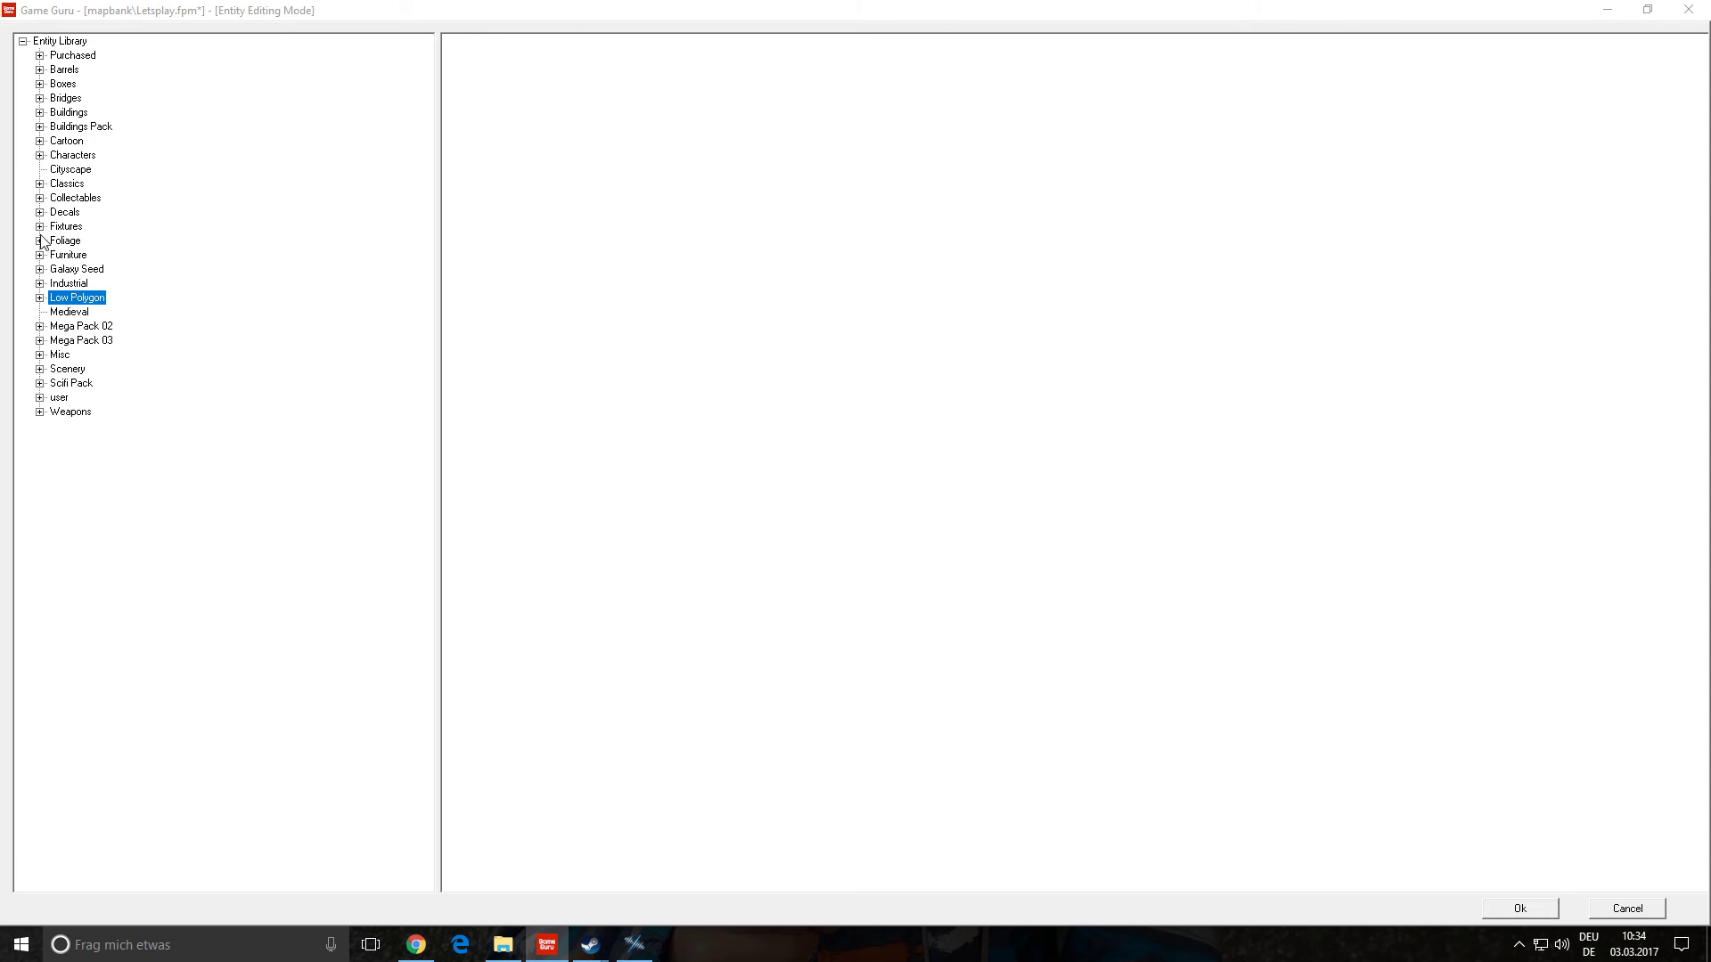
# - Look through the Cityscape, Buildings, Bridges, Boxes, Barrels and Purchased categories for a suitable door
pyautogui.click(74, 173)
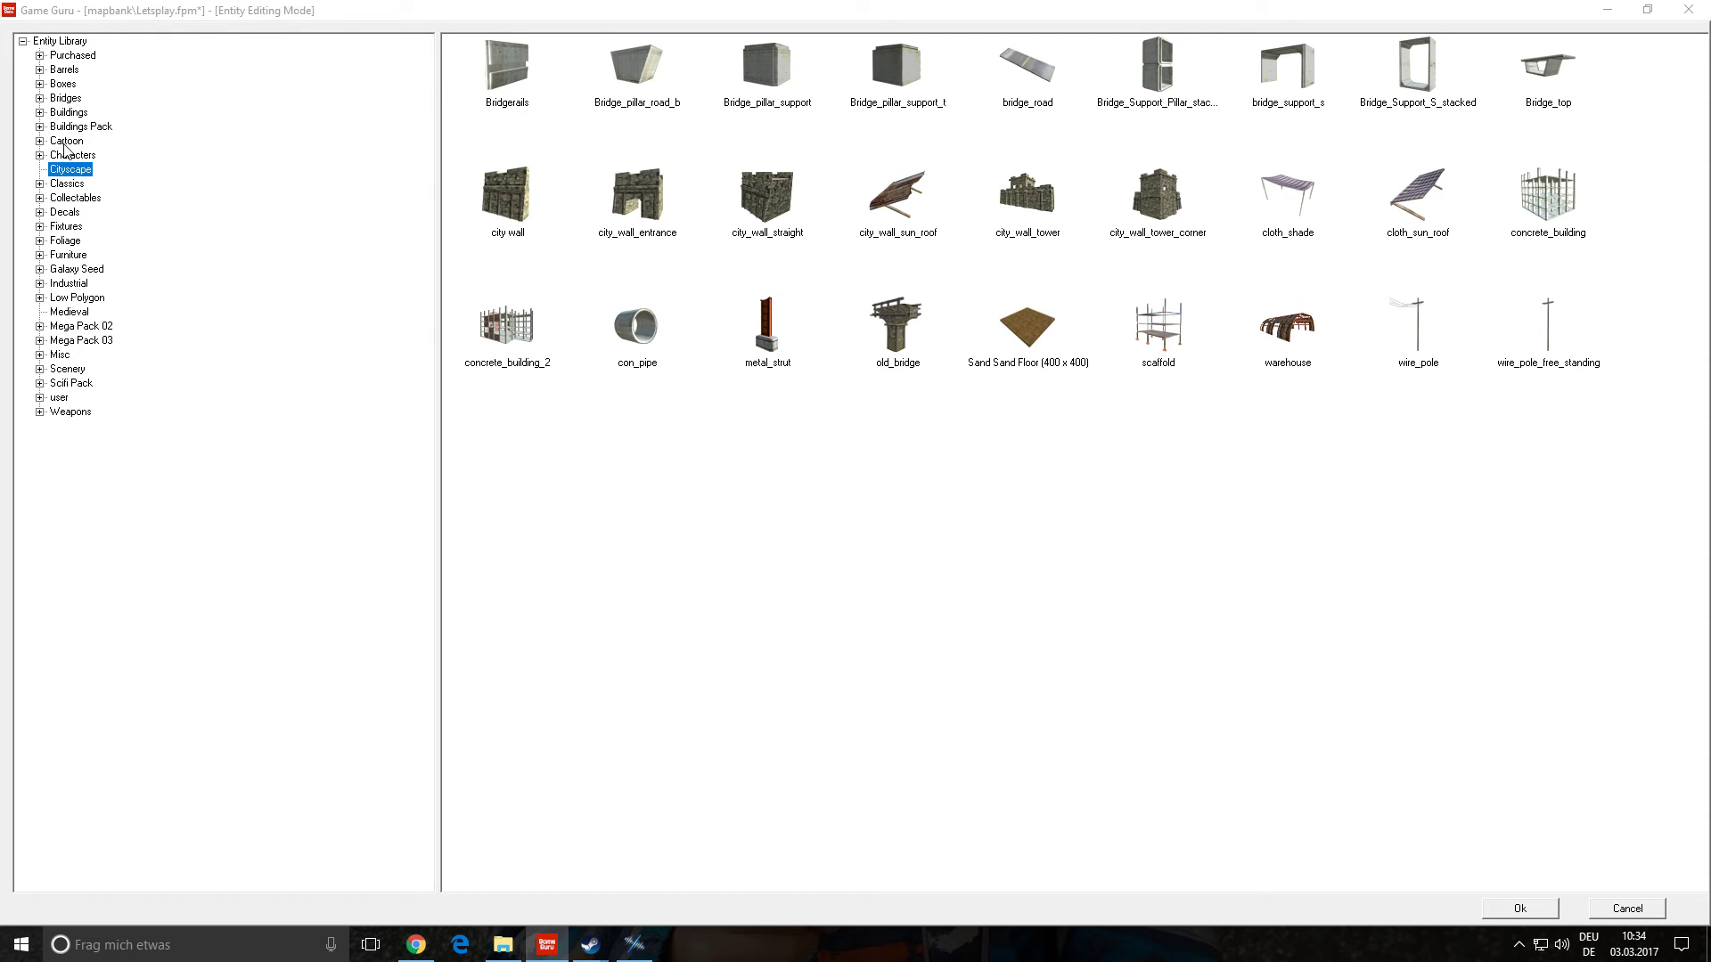
pyautogui.click(65, 113)
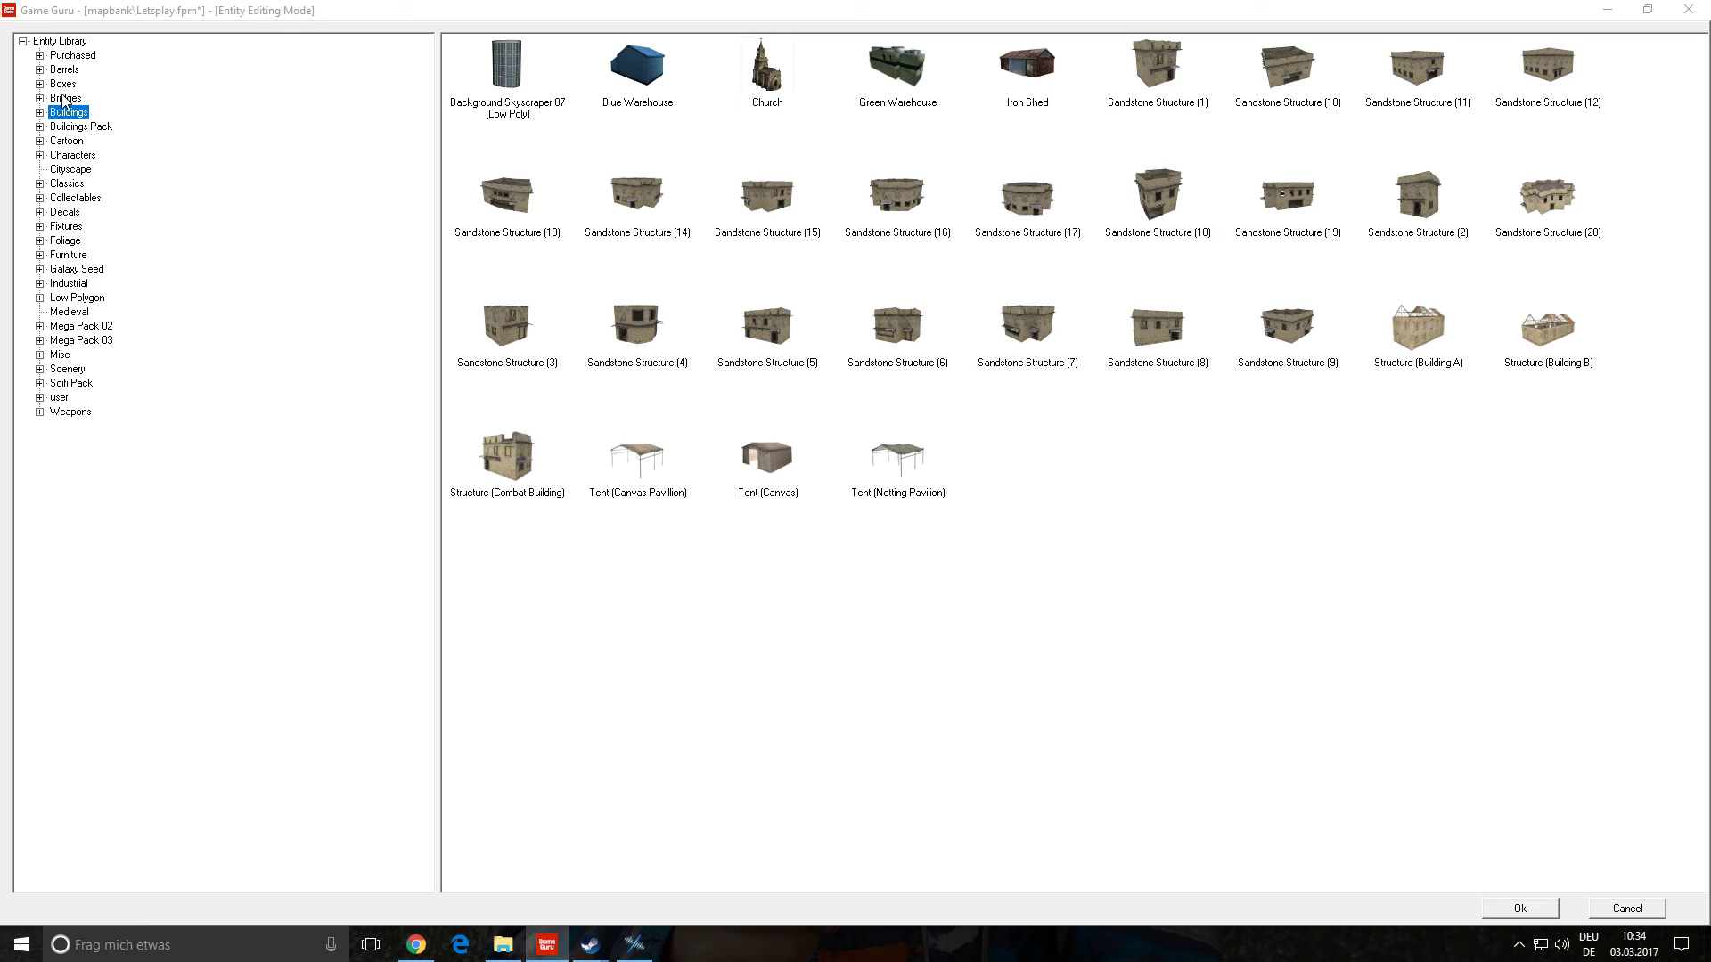
pyautogui.click(64, 99)
pyautogui.click(63, 84)
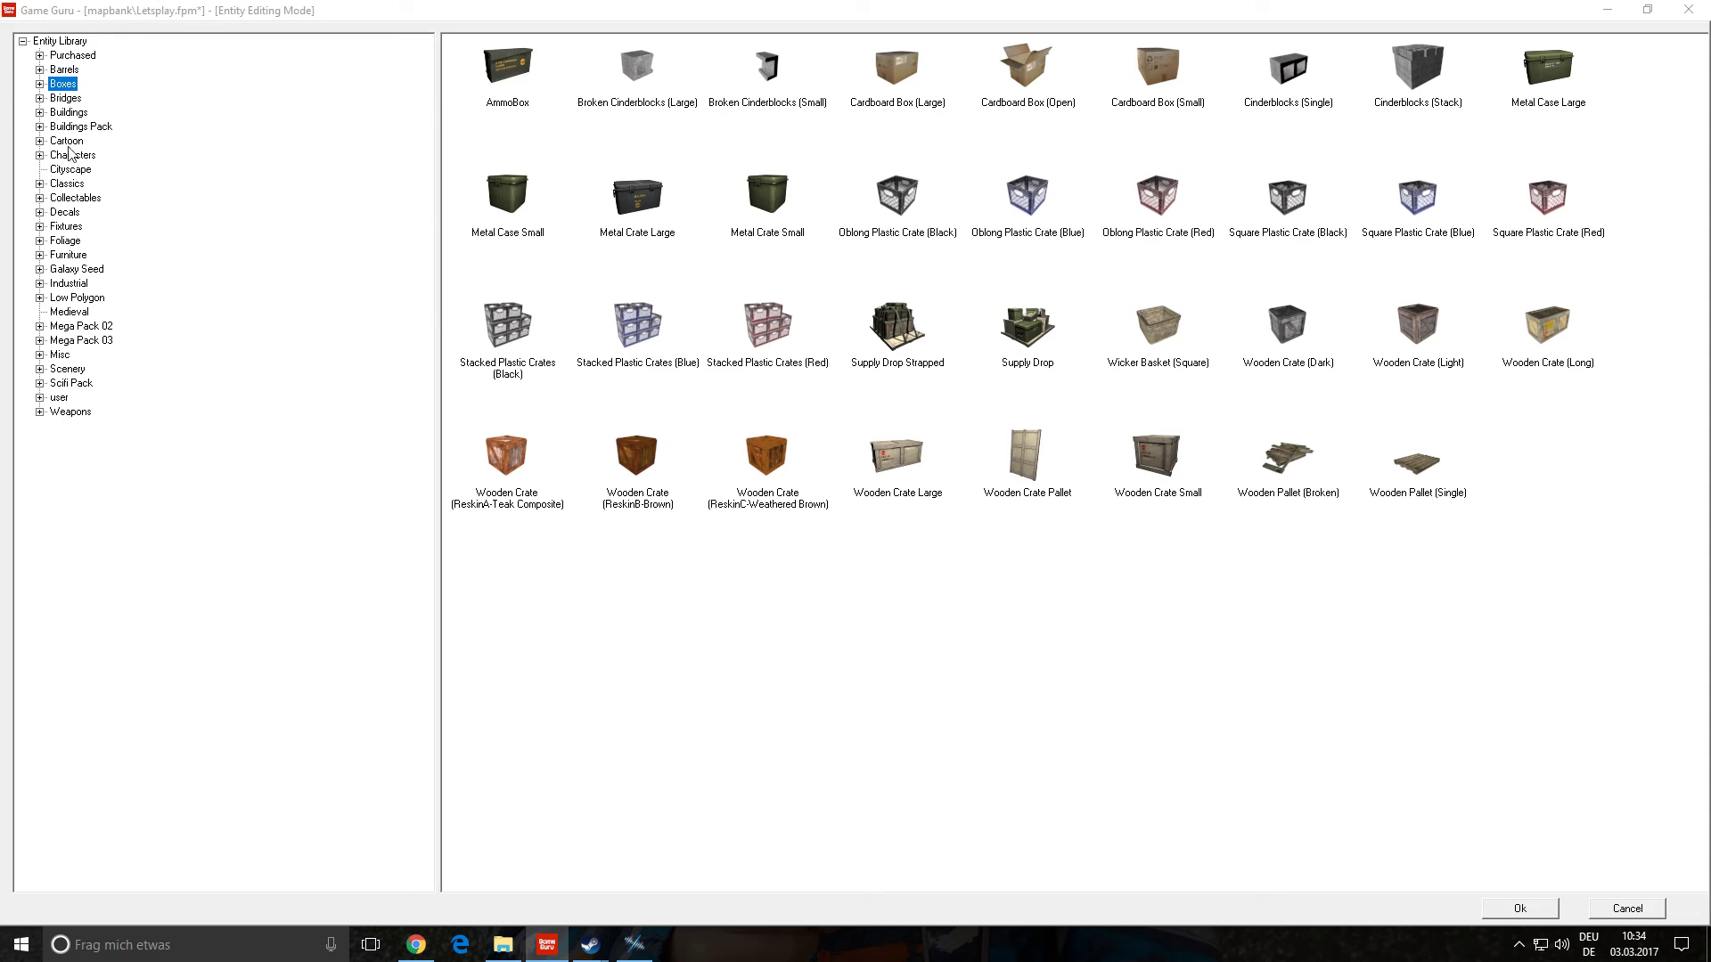
pyautogui.click(66, 70)
pyautogui.press('Up')
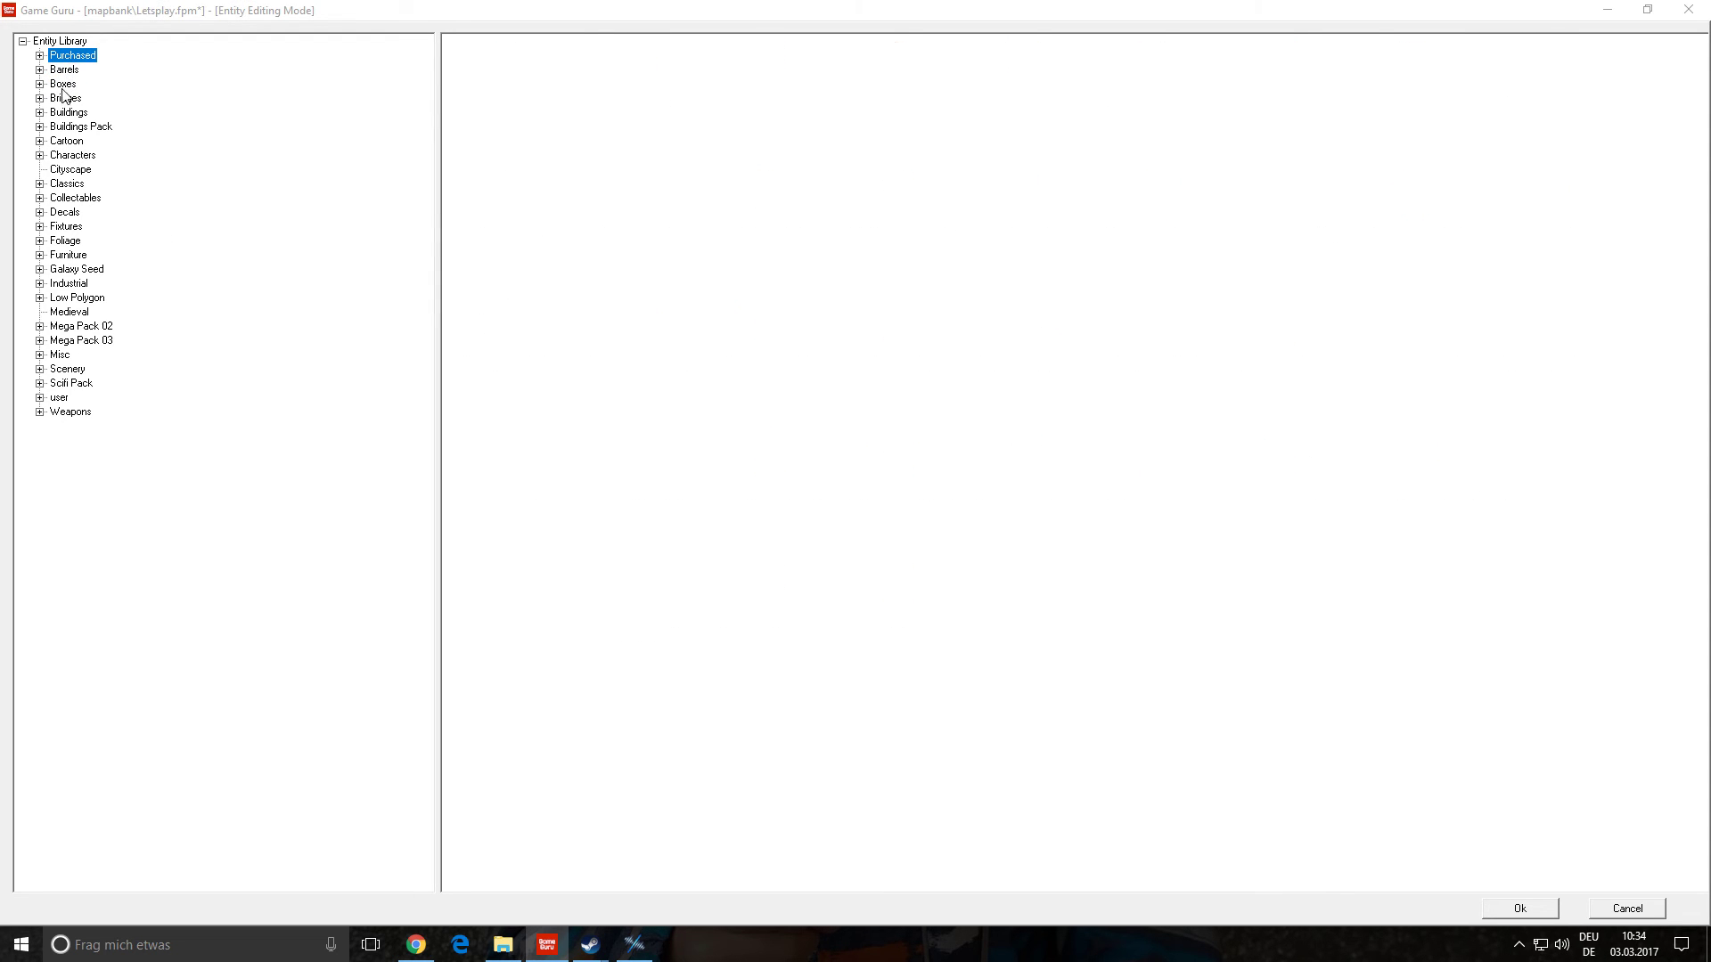
# - Check the library categories from Bridges through Buildings Pack, Cartoon, Characters and Classics to Collectables for a door
pyautogui.click(63, 99)
pyautogui.click(68, 112)
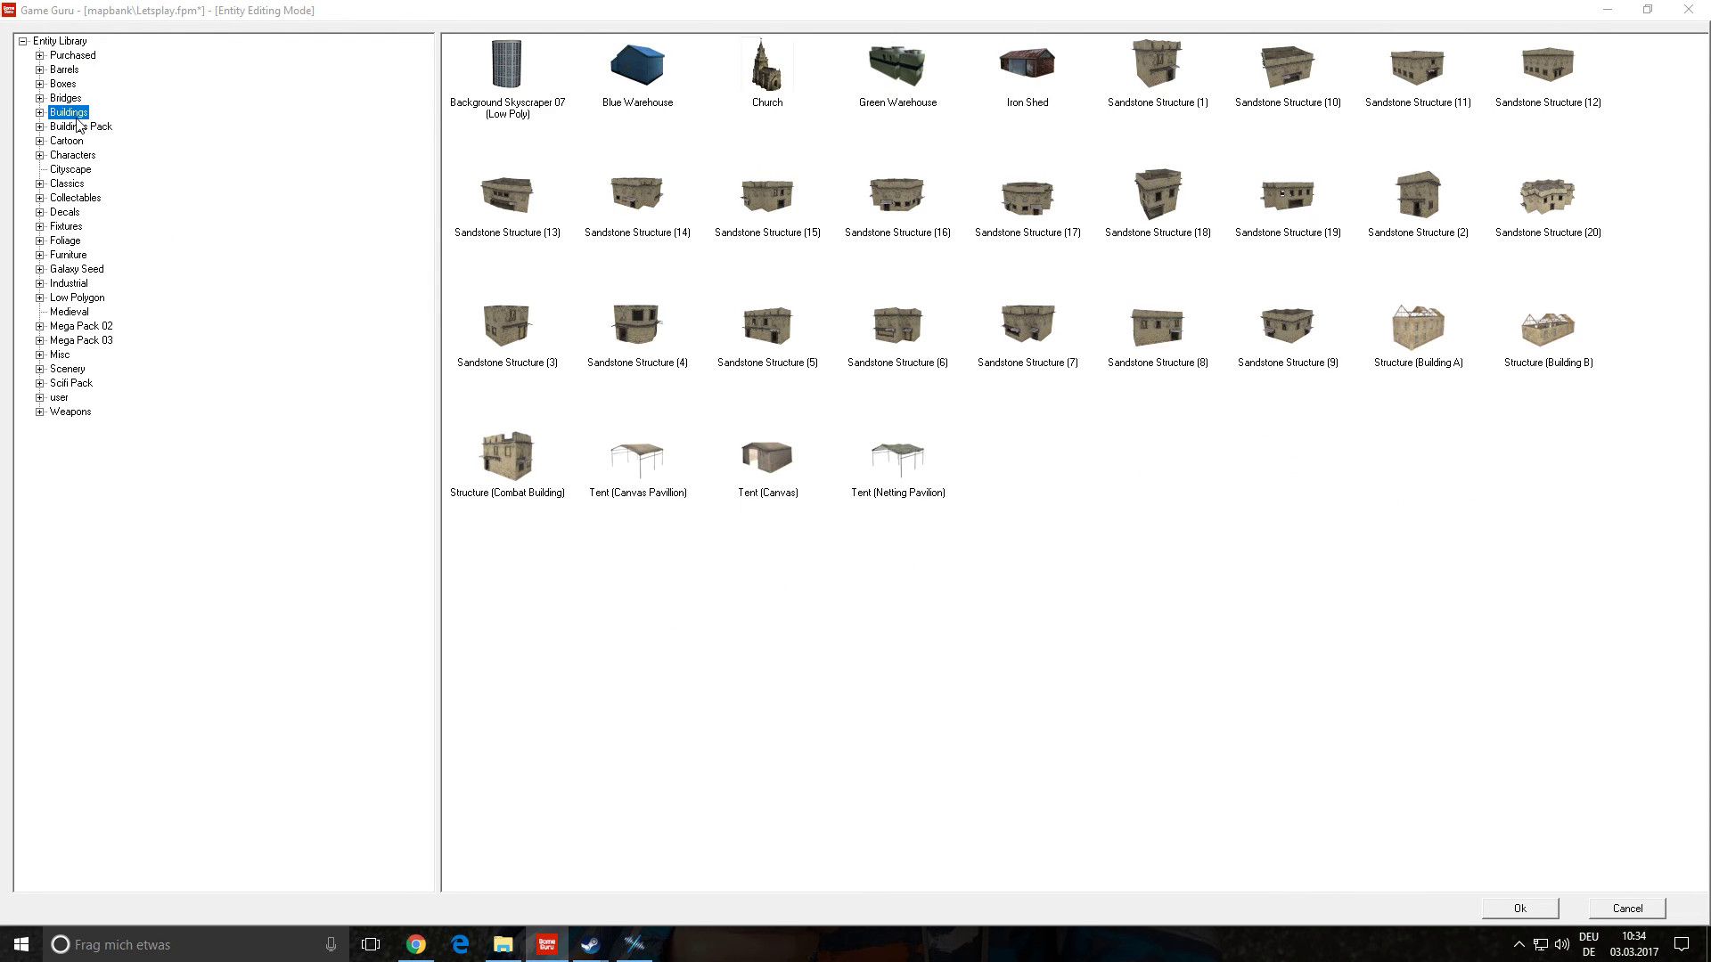
pyautogui.click(78, 128)
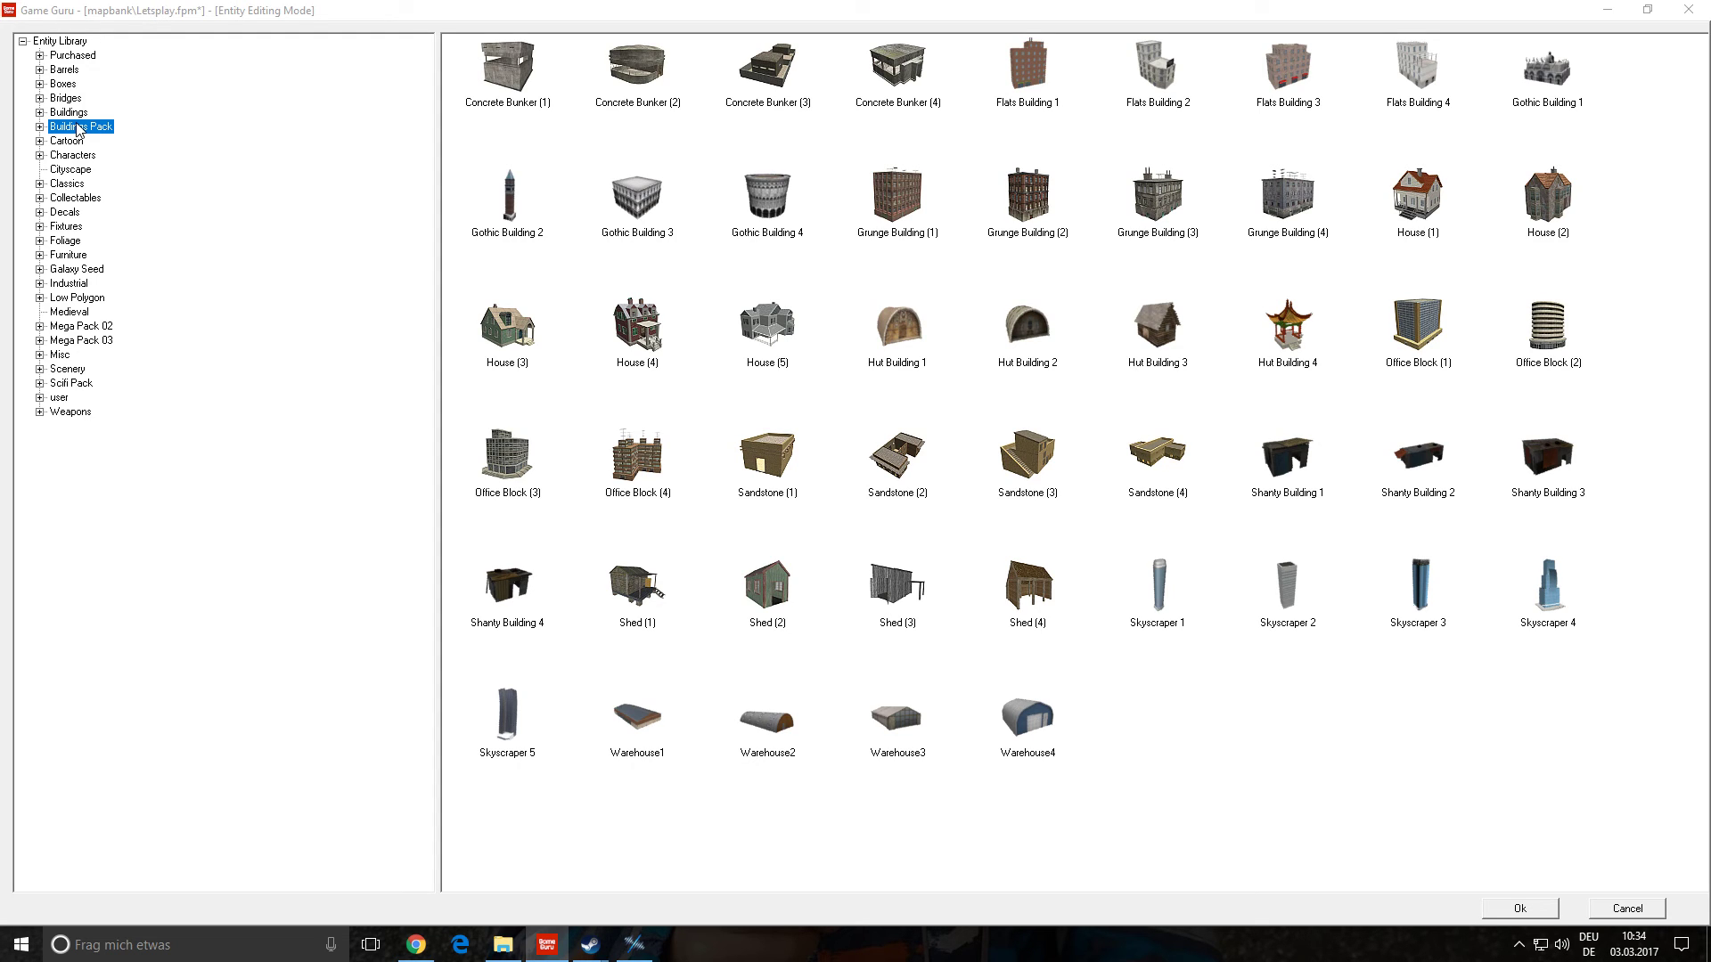
pyautogui.click(67, 140)
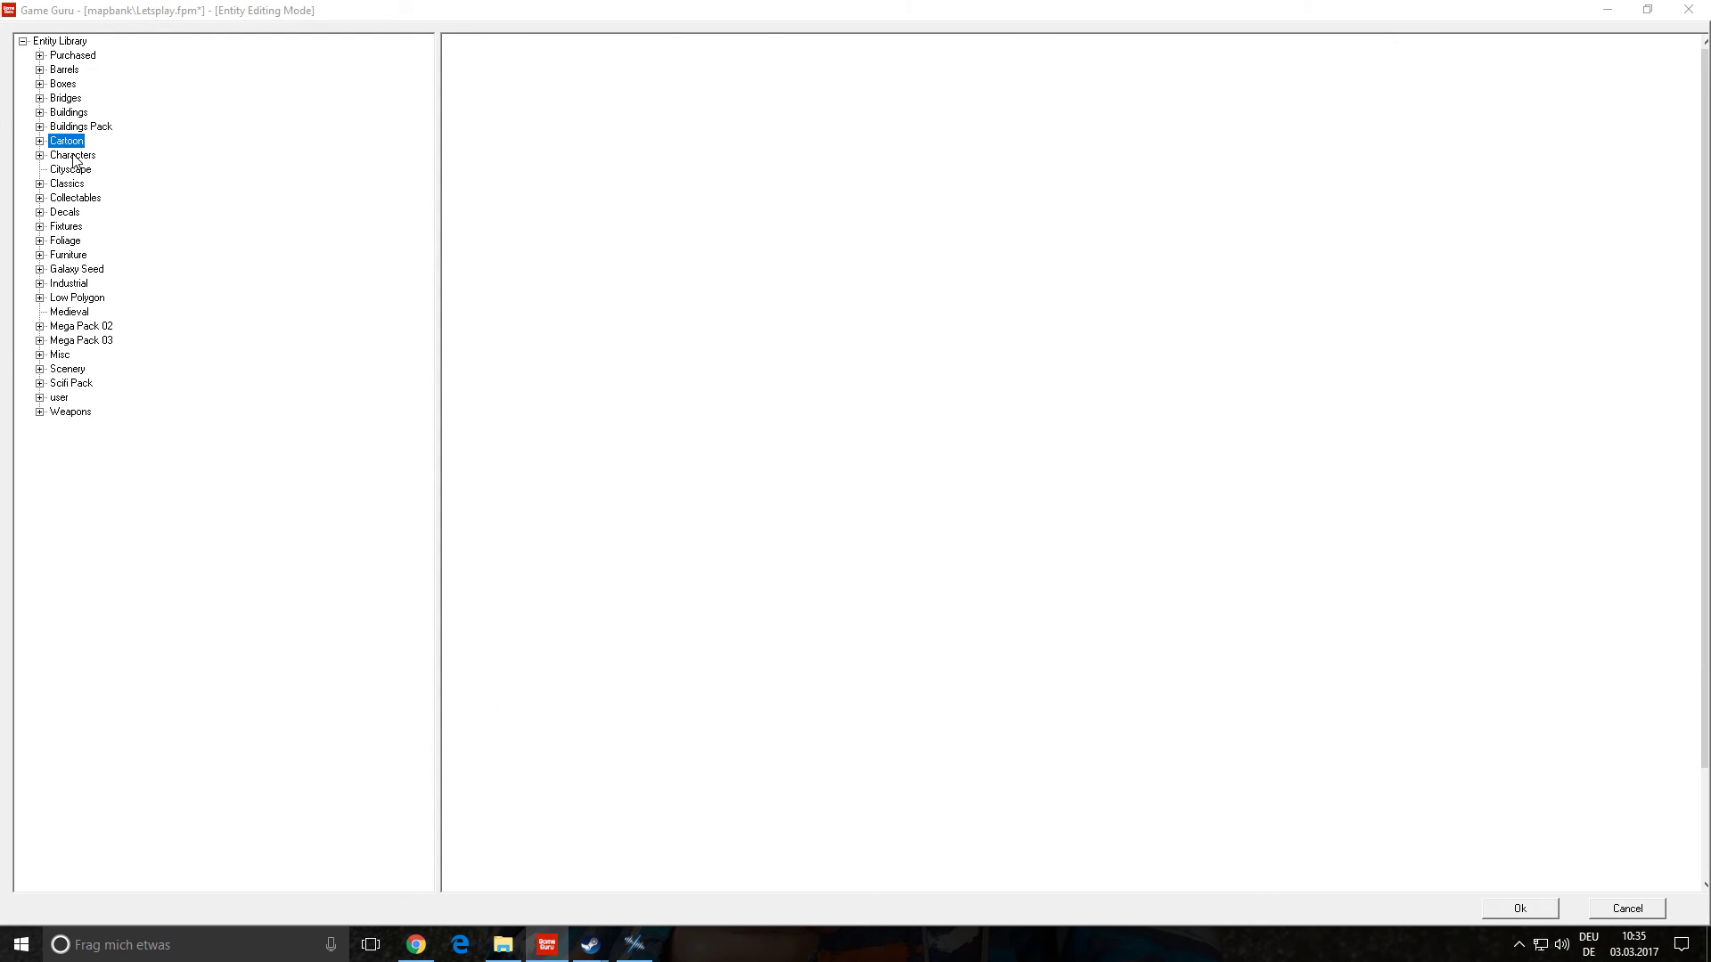
pyautogui.click(73, 156)
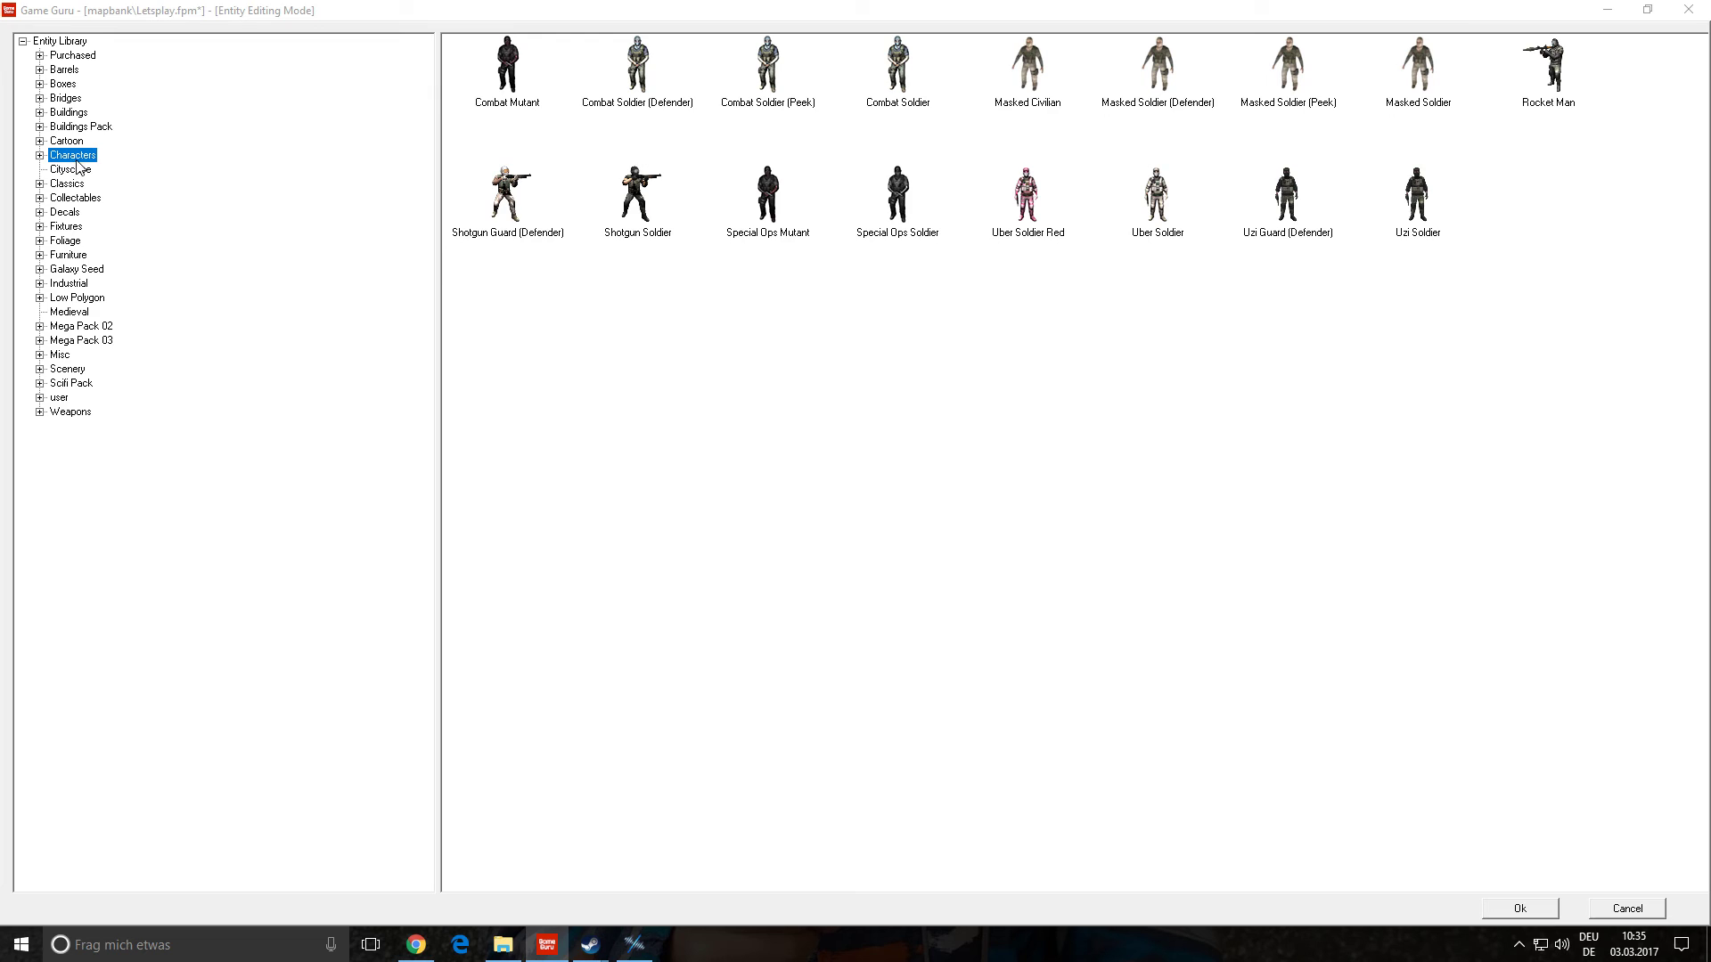
pyautogui.click(62, 185)
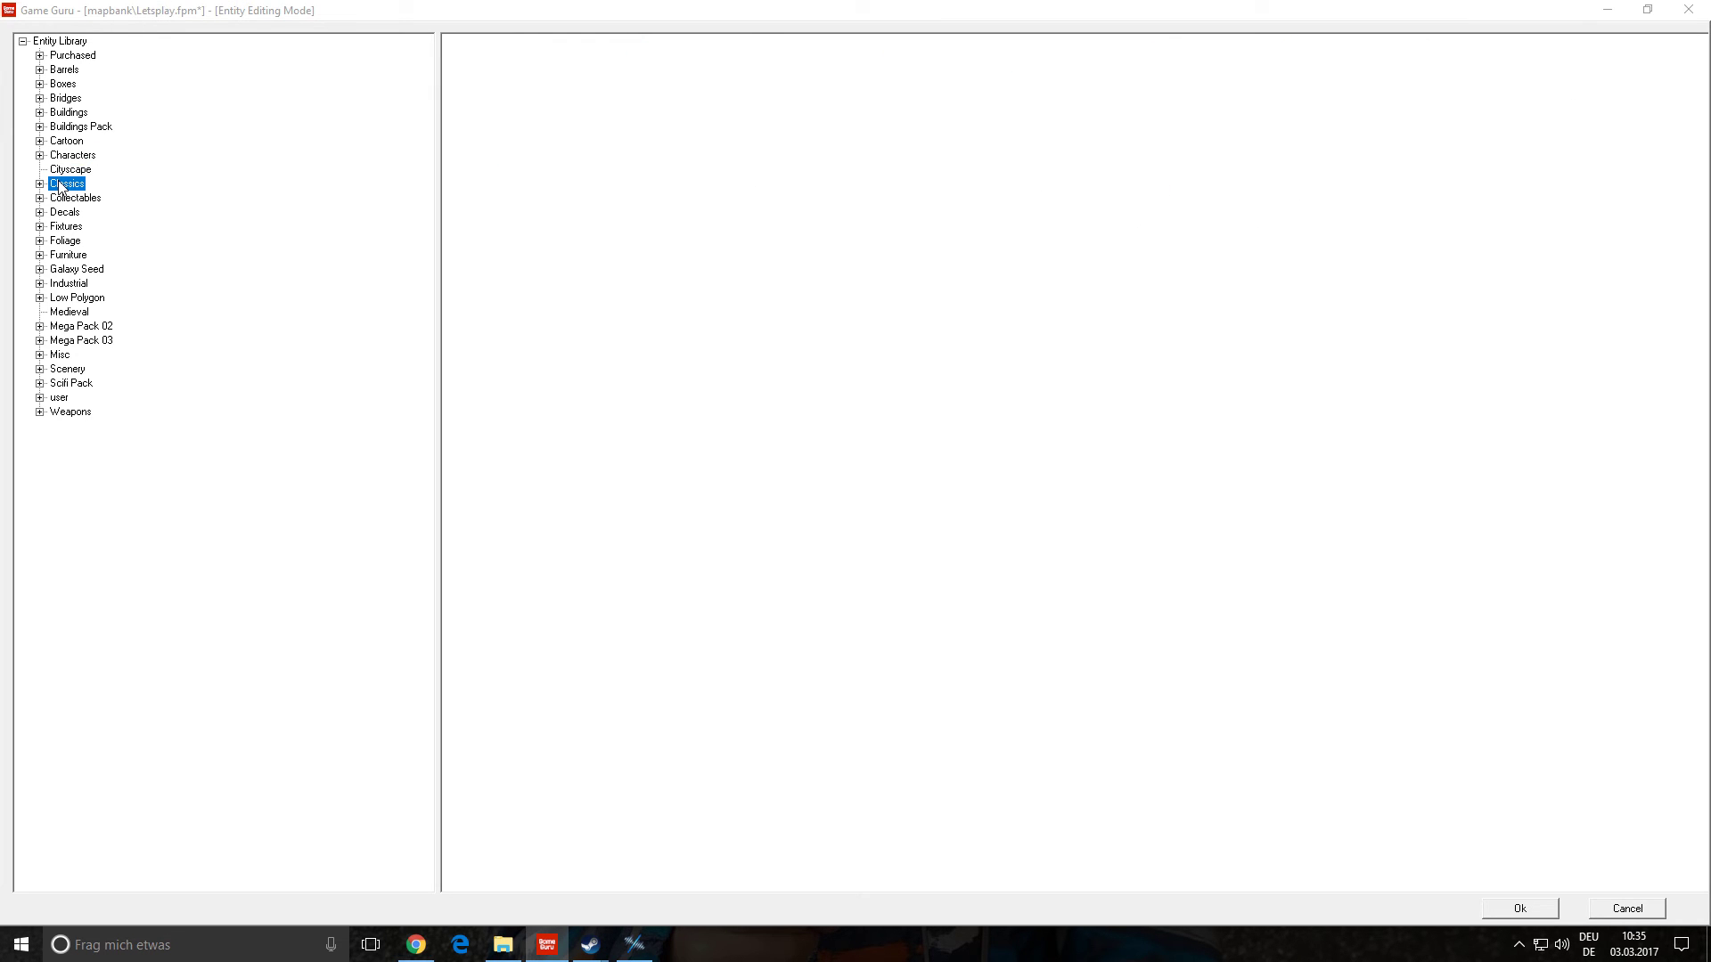
pyautogui.click(68, 198)
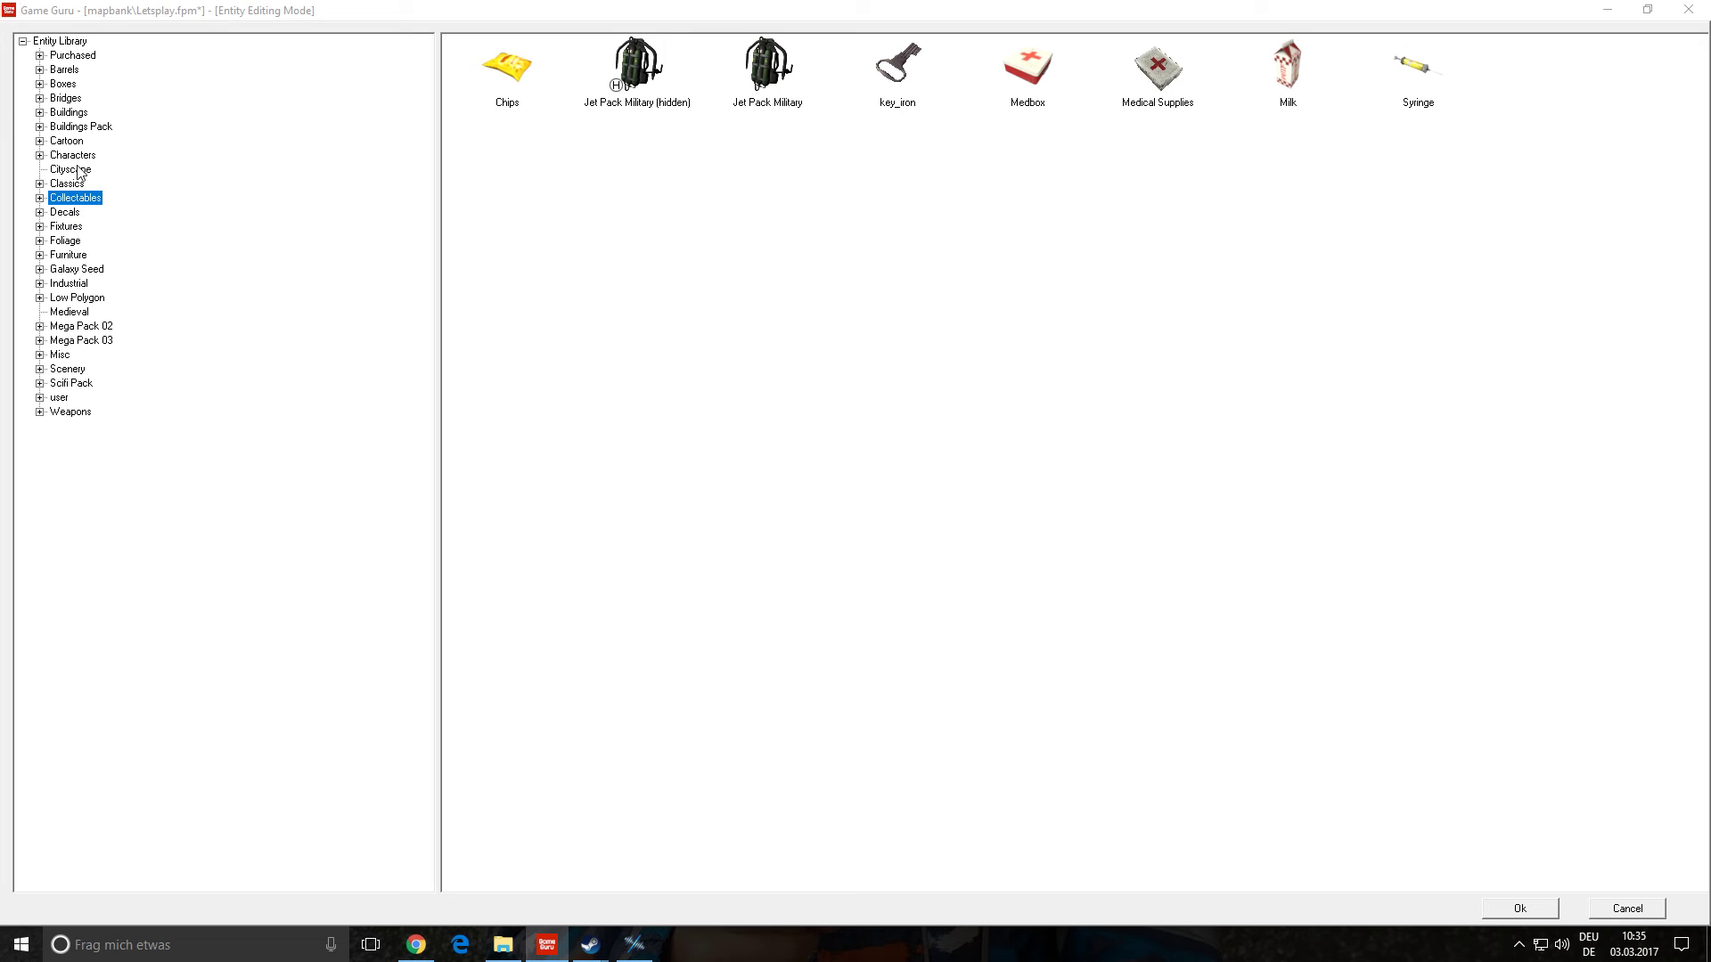
# - Add the Double Doors (animated) entity from Fixtures, rotate it parallel to the cabin wall and place it at the doorway
pyautogui.click(69, 226)
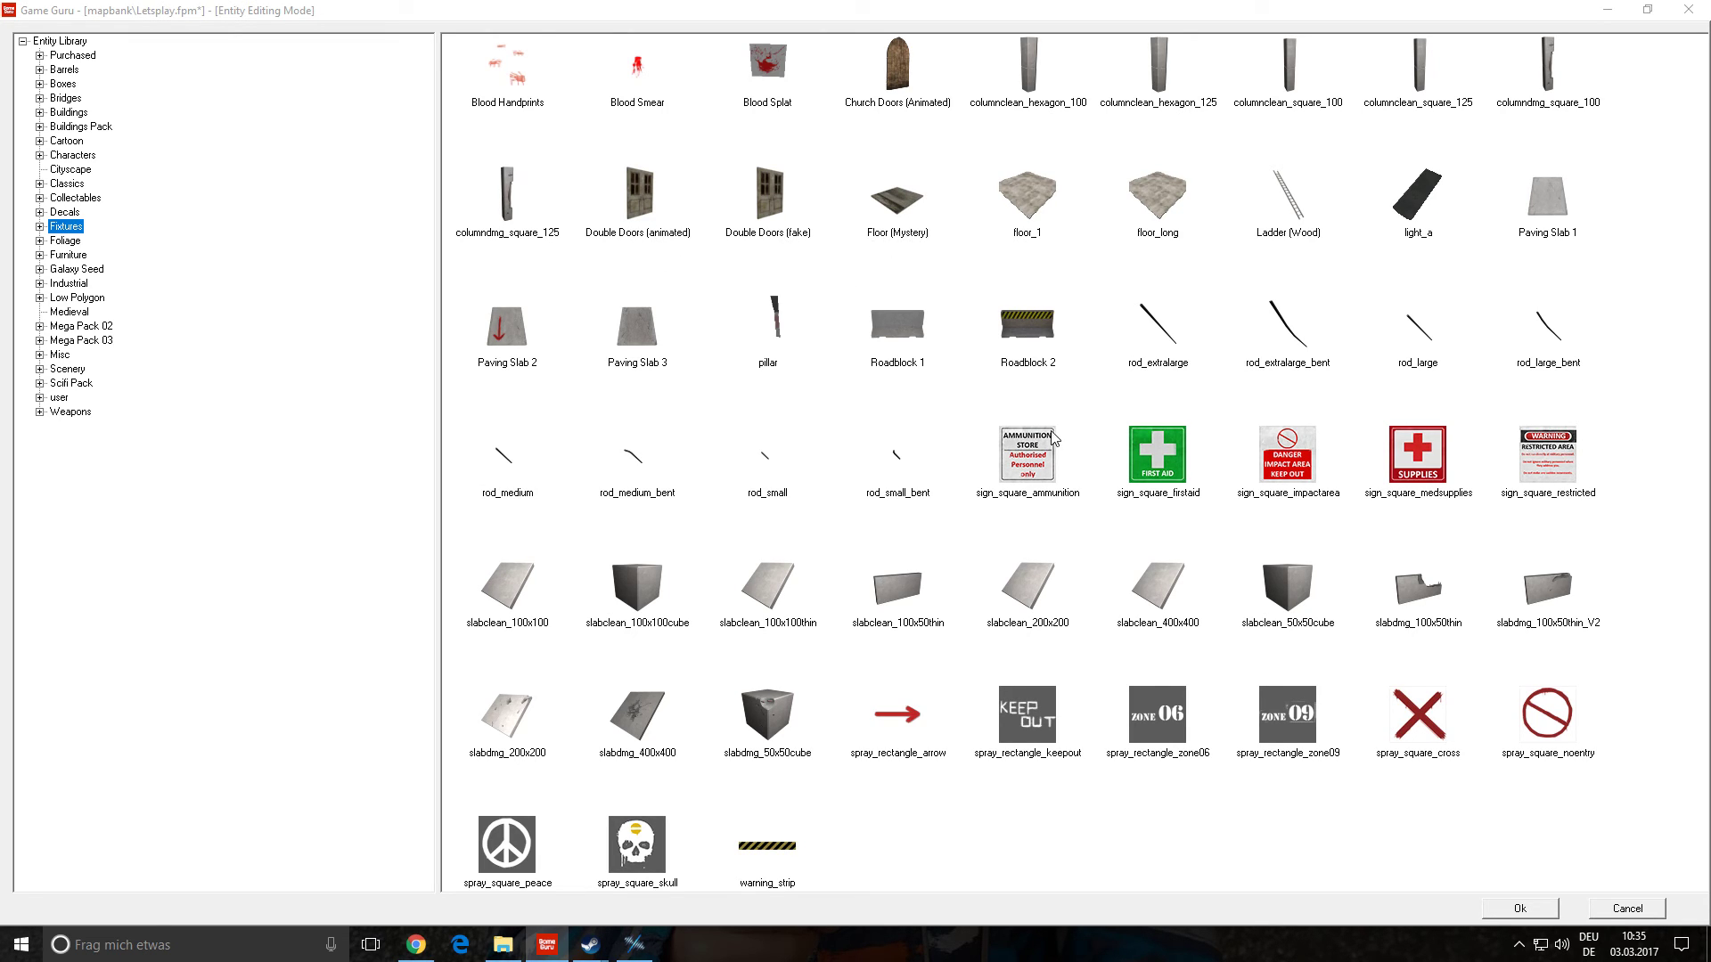
pyautogui.doubleClick(638, 198)
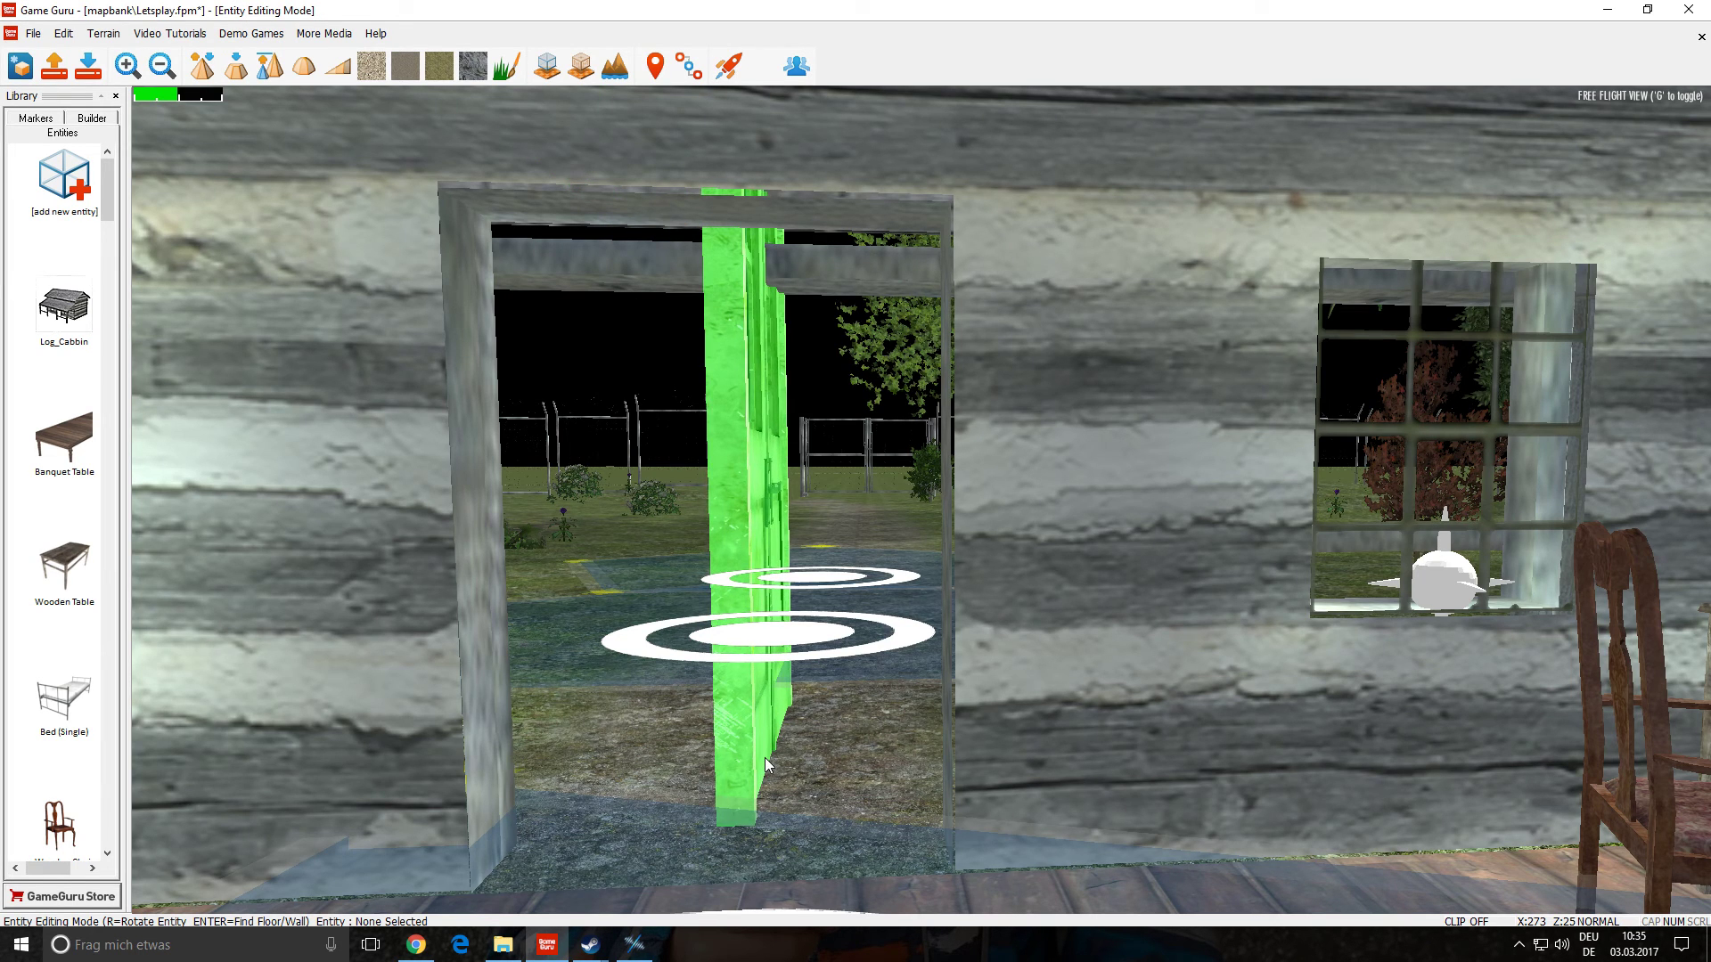
pyautogui.press('r')
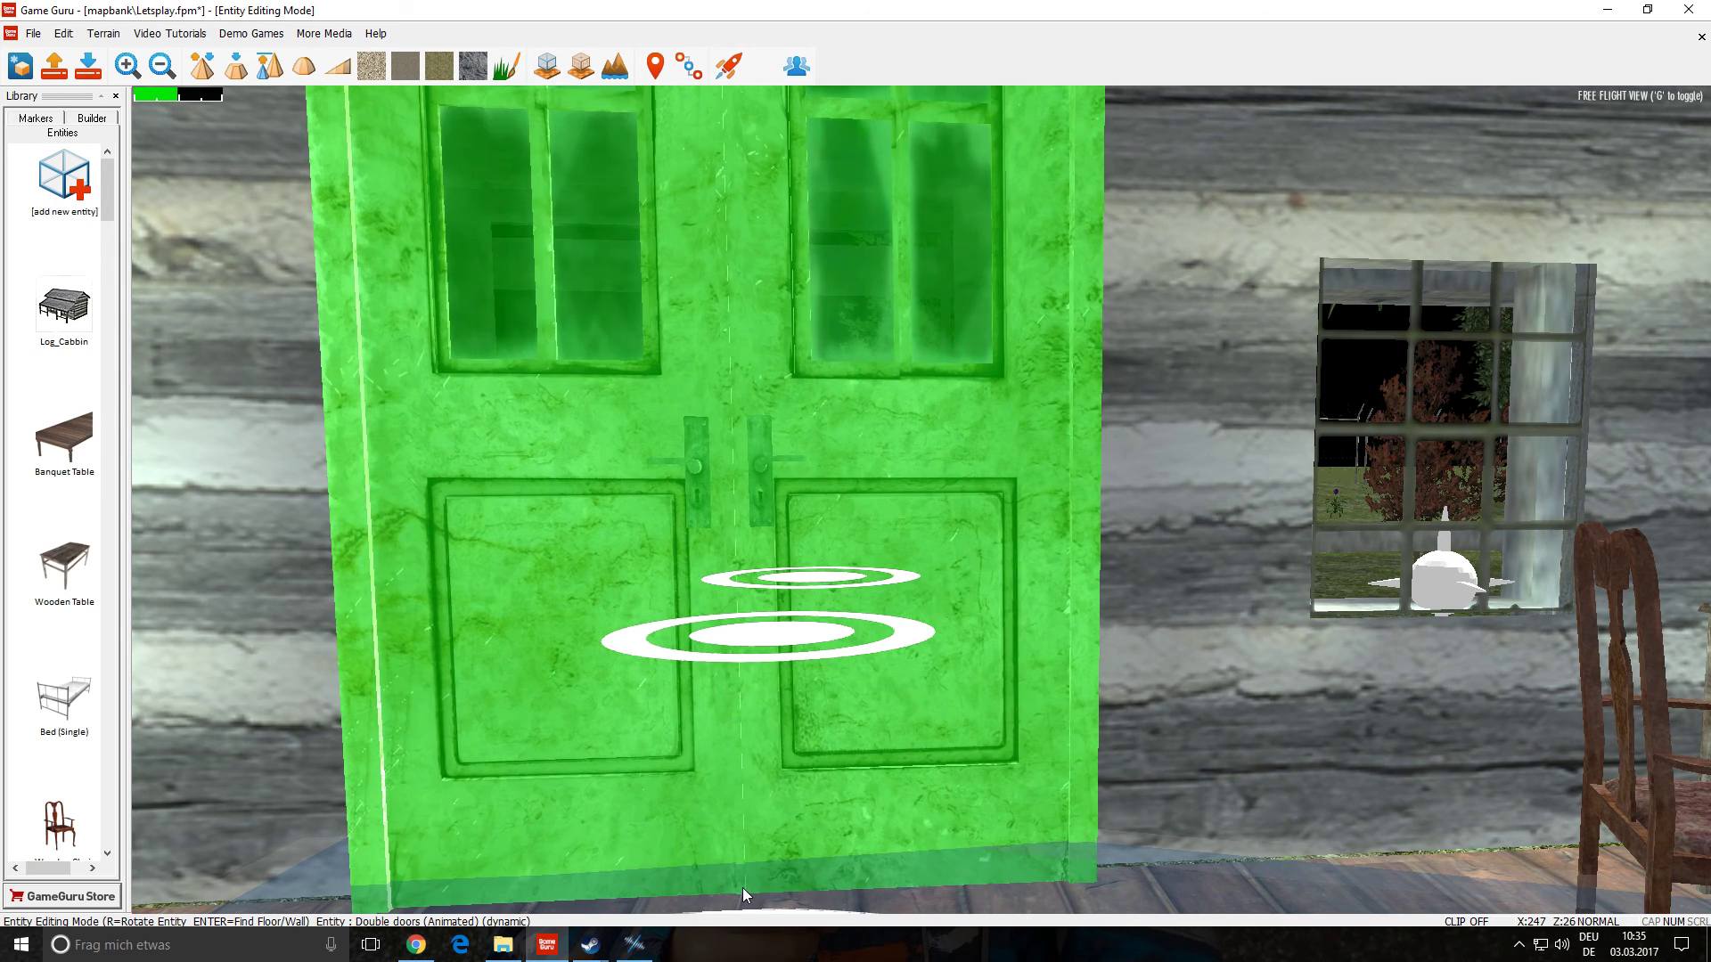
pyautogui.click(739, 878)
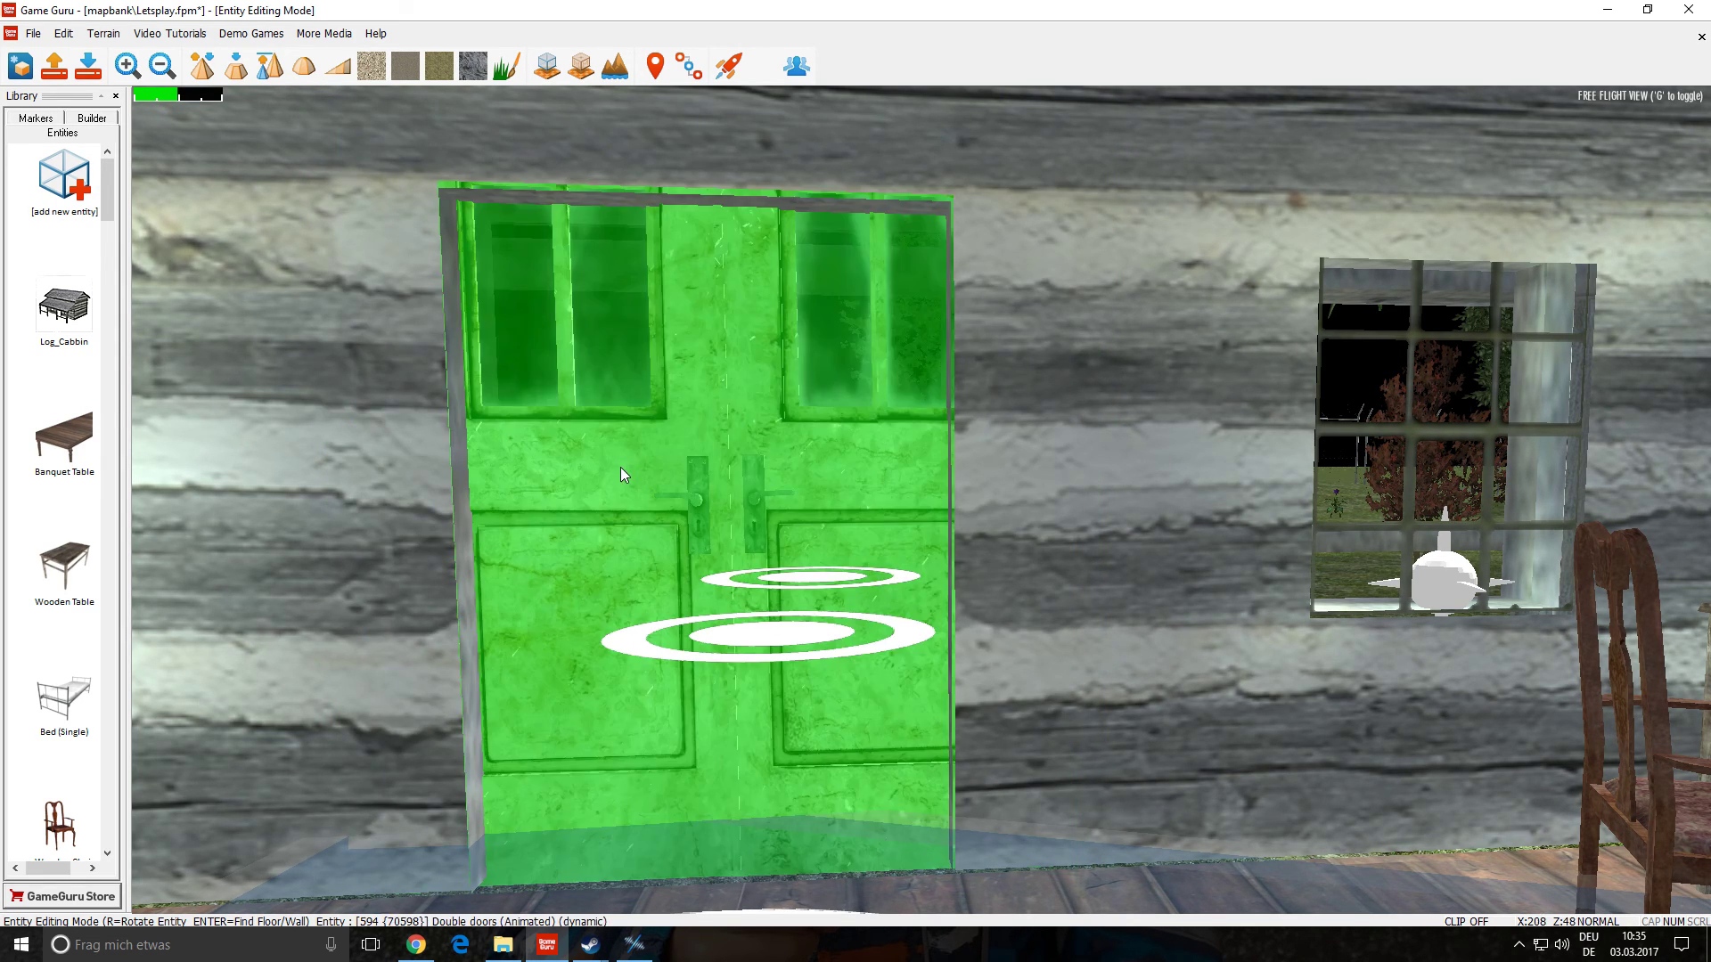
# - Take the double doors out of the doorway and stand them outside in front of the cabin's porch
pyautogui.click(620, 467)
pyautogui.press('Delete')
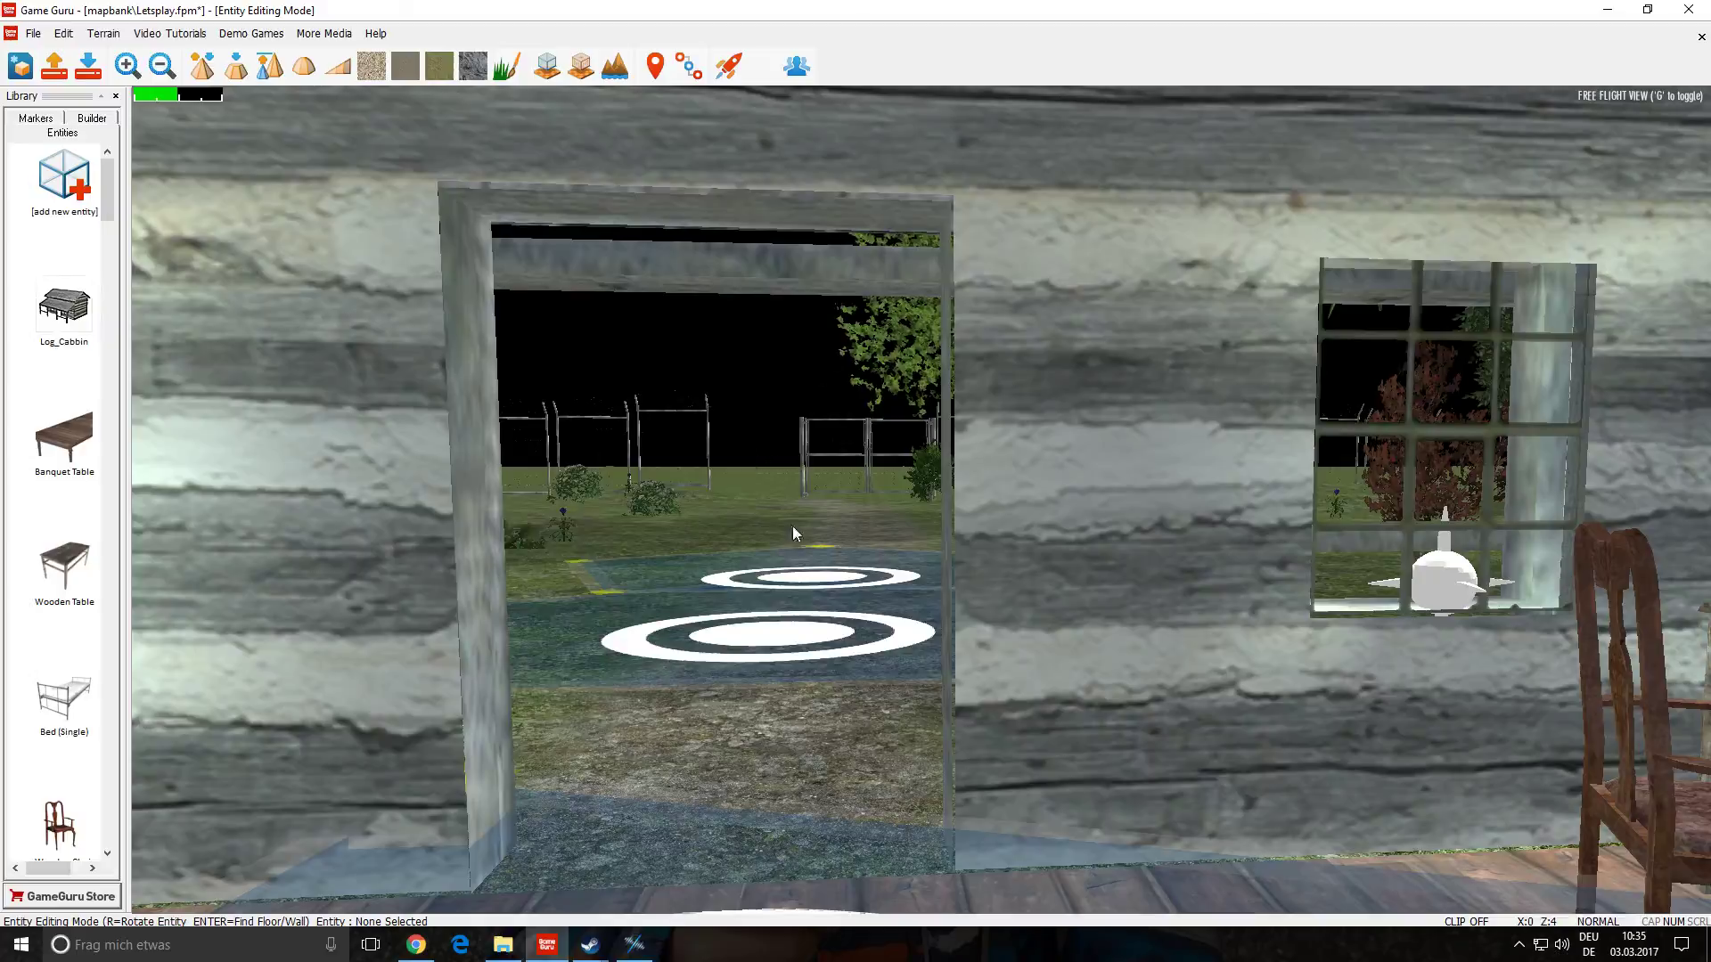
pyautogui.press('s')
pyautogui.moveTo(794, 526); pyautogui.dragTo(918, 496, button='right')
pyautogui.press('s')
pyautogui.press('s')
pyautogui.moveTo(869, 473); pyautogui.dragTo(1140, 648)
pyautogui.press('d')
pyautogui.moveTo(1141, 649); pyautogui.dragTo(927, 516, button='right')
pyautogui.press('w')
pyautogui.press('w')
pyautogui.press('a')
pyautogui.press('d')
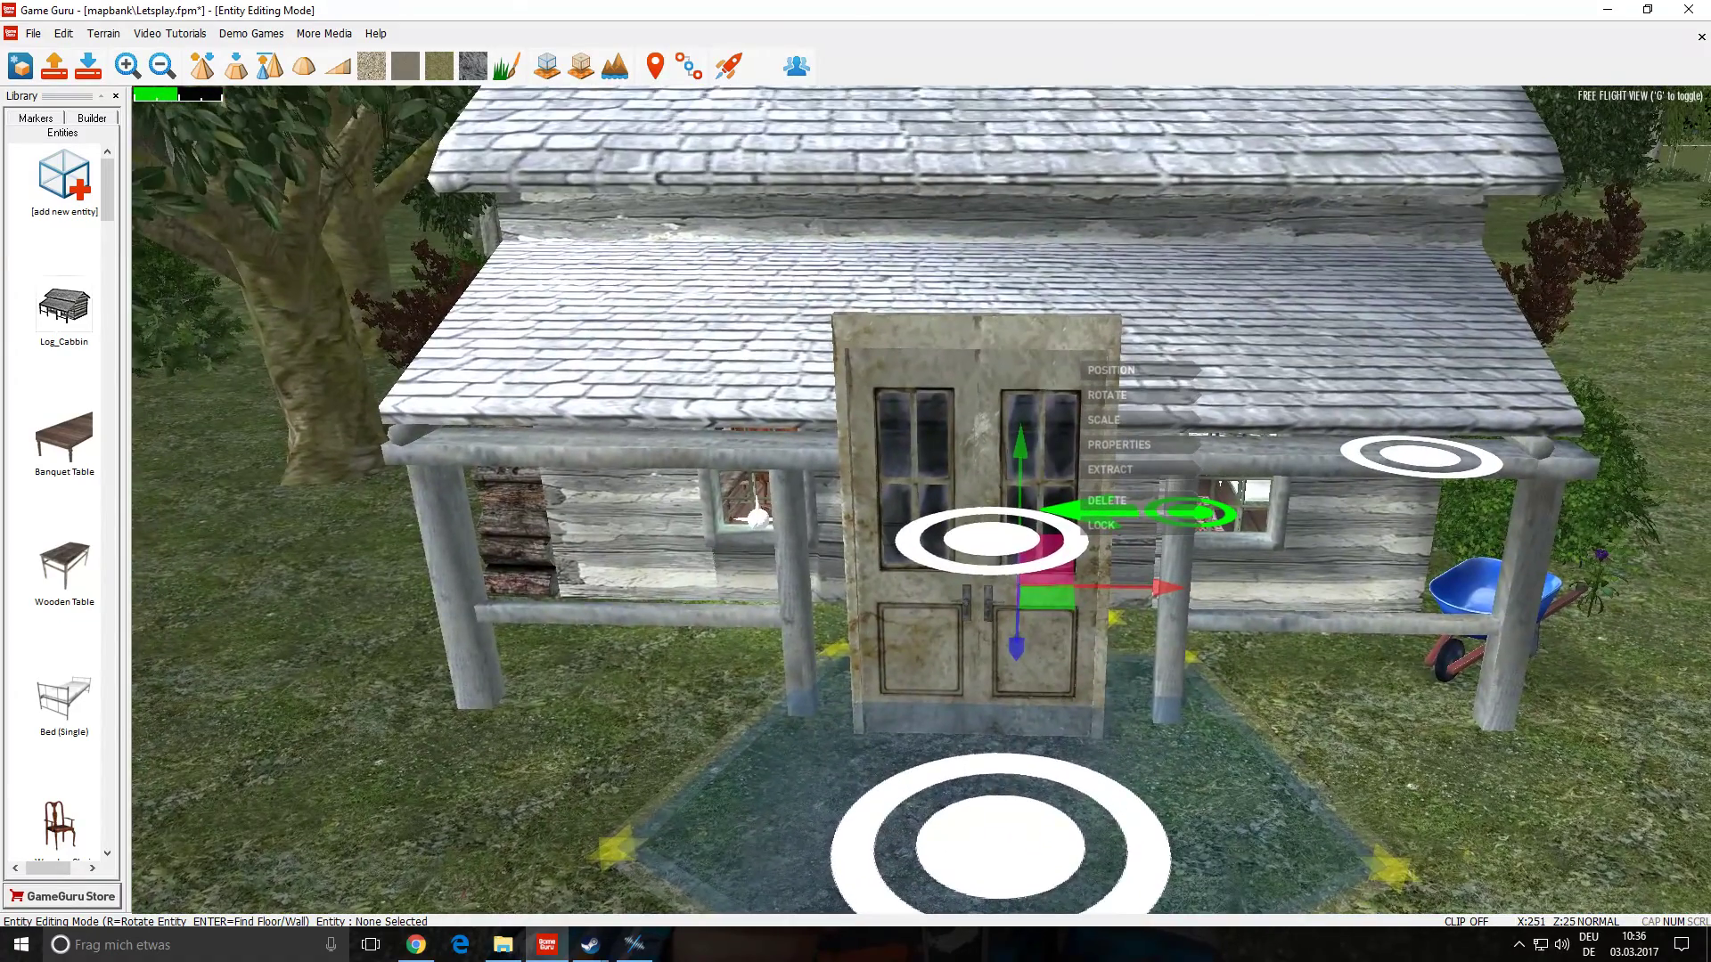
# - Scale the double doors down in height and width so they roughly suit the cabin's doorway
pyautogui.click(1132, 424)
pyautogui.moveTo(1021, 441); pyautogui.dragTo(1018, 539)
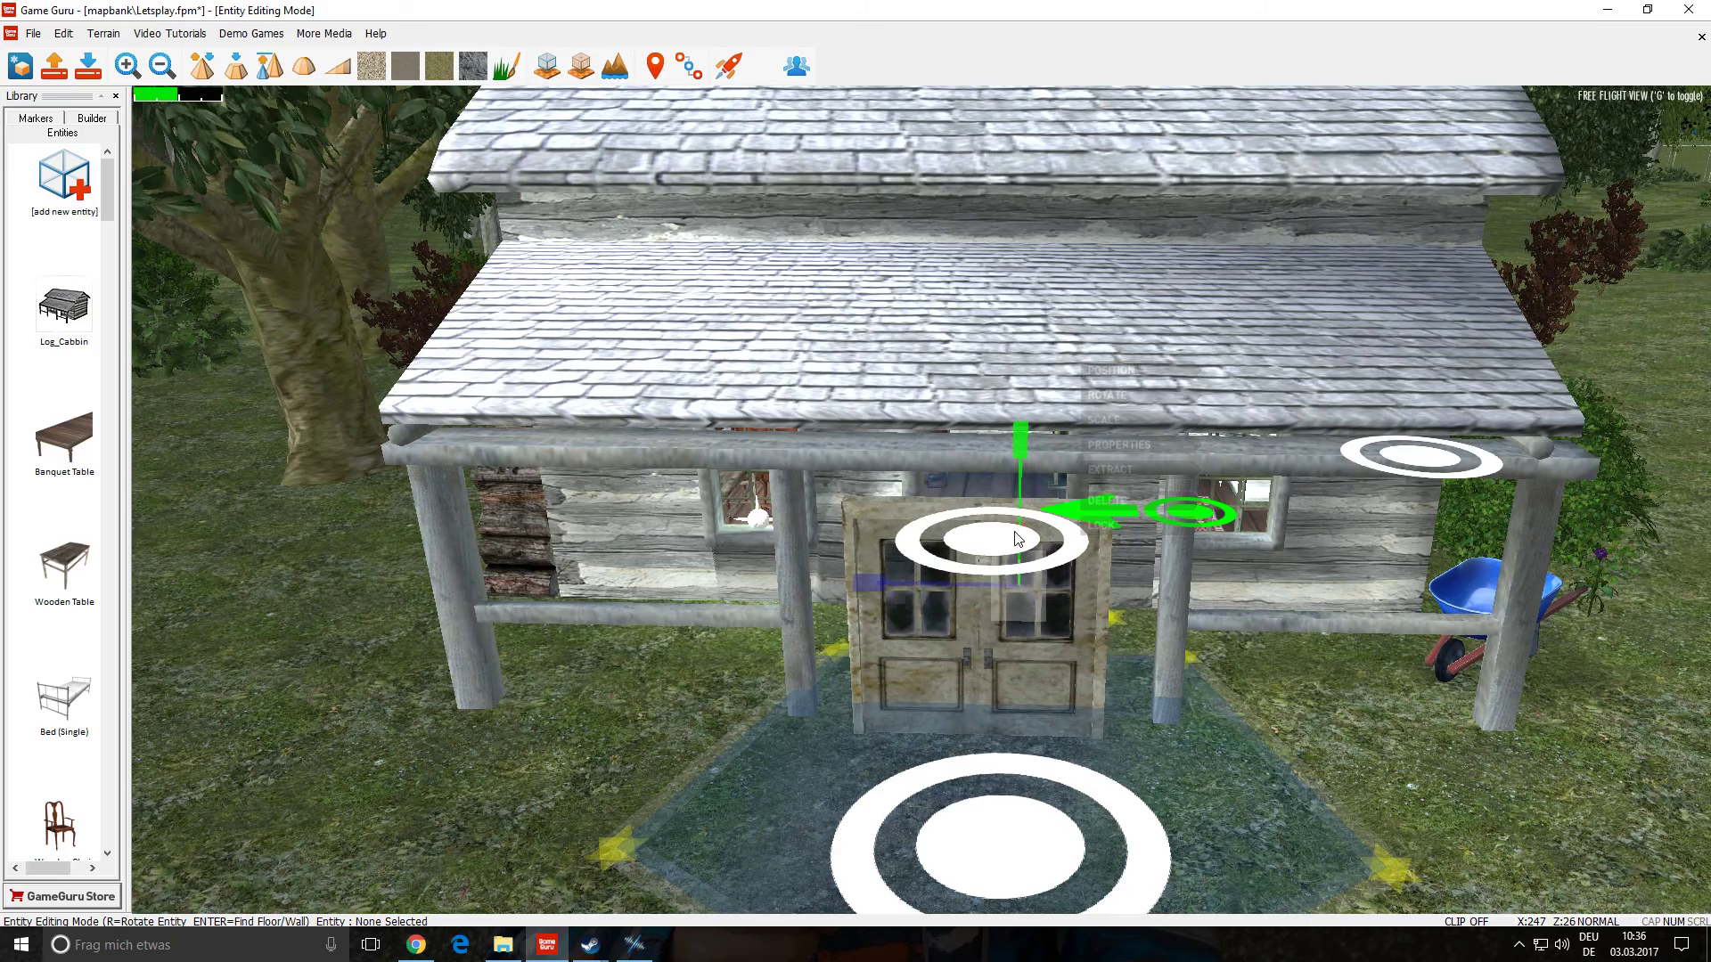
pyautogui.moveTo(879, 587); pyautogui.dragTo(955, 593)
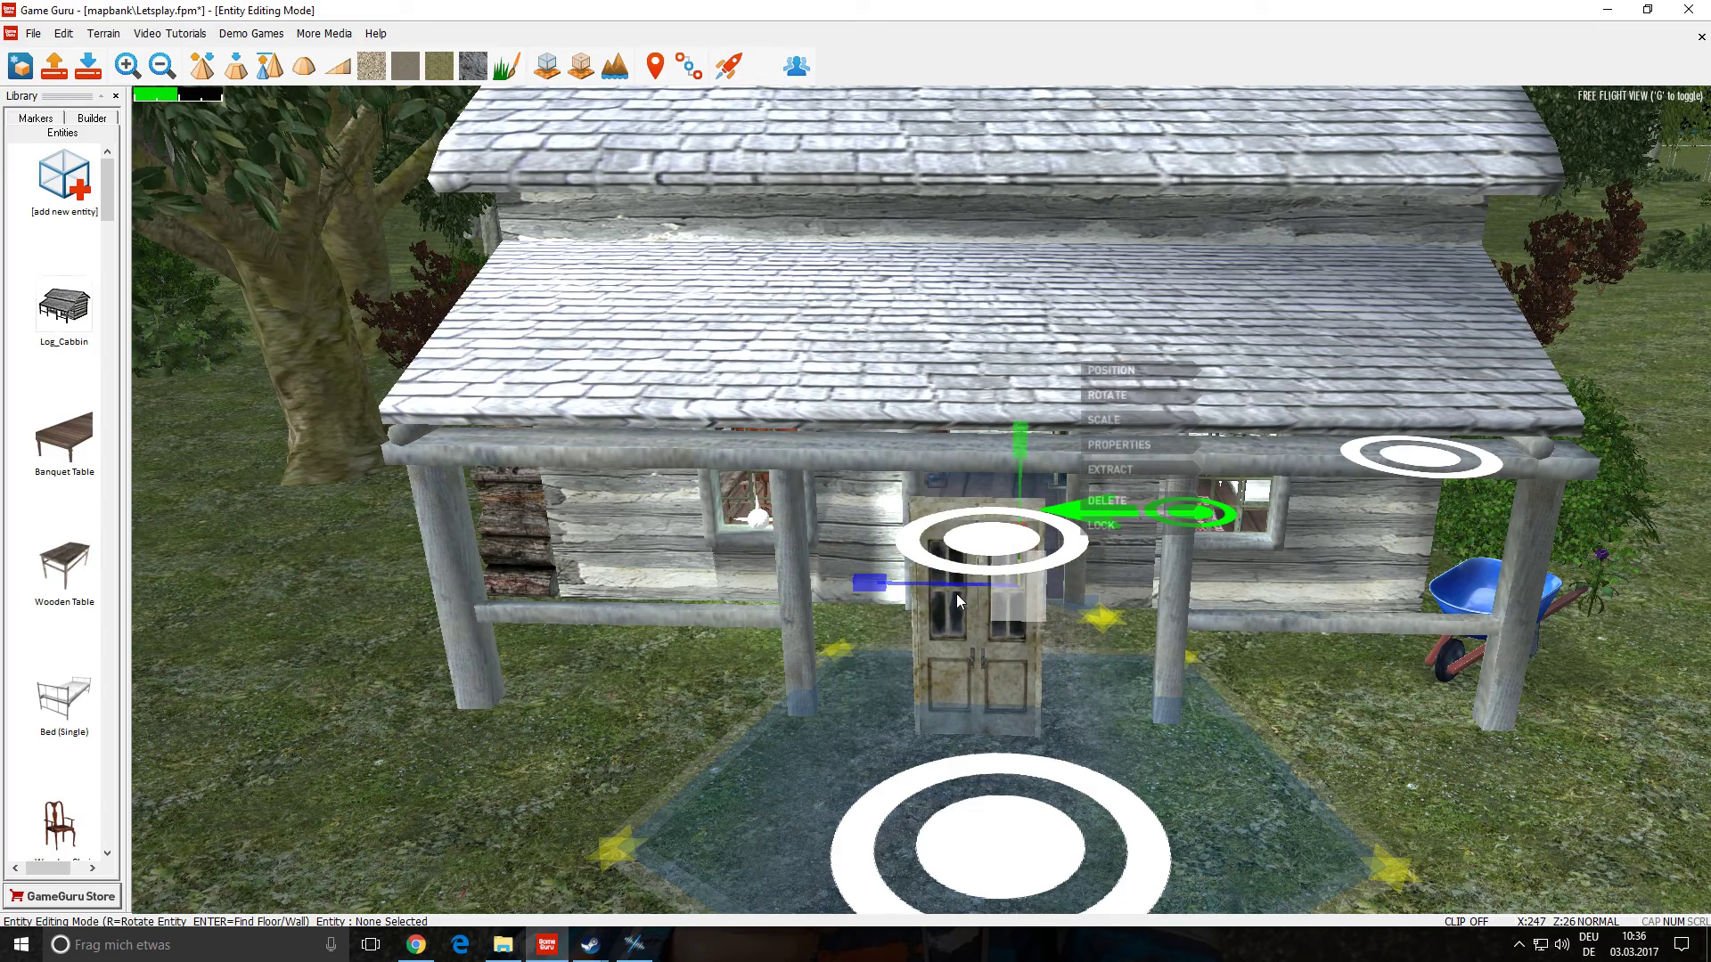
pyautogui.moveTo(955, 594); pyautogui.dragTo(989, 651, button='right')
pyautogui.press('w')
pyautogui.press('w')
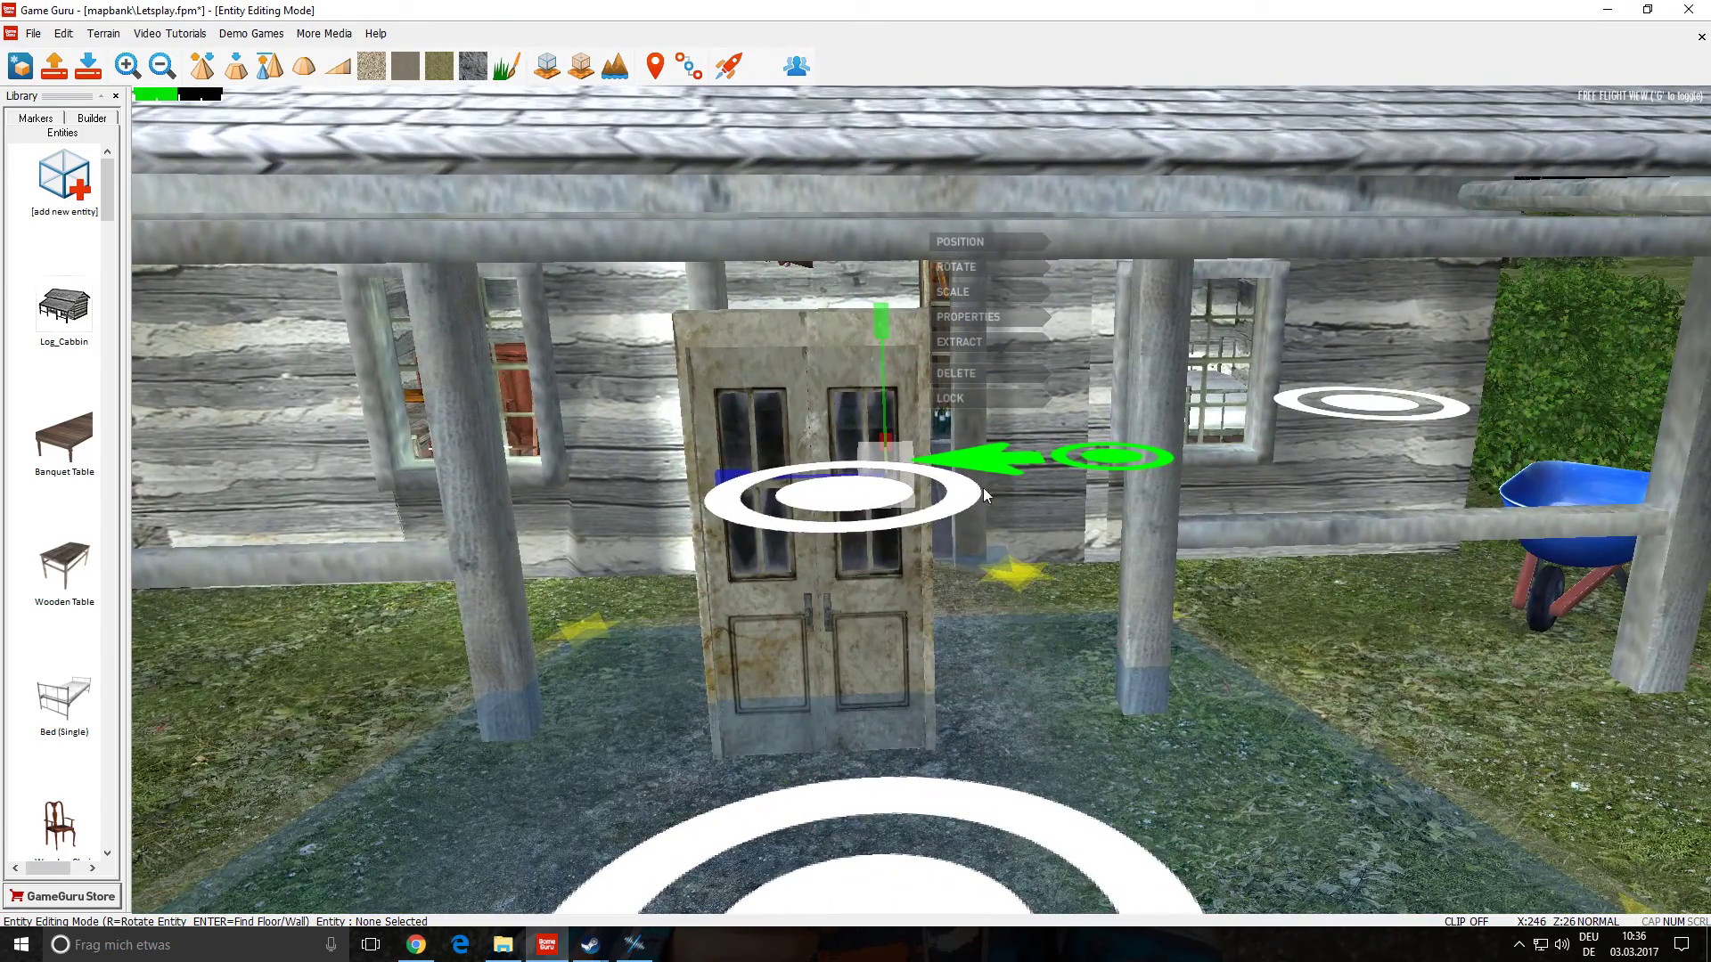
# - Move the scaled double doors back into the cabin's doorway and adjust their sideways position within the frame
pyautogui.click(980, 242)
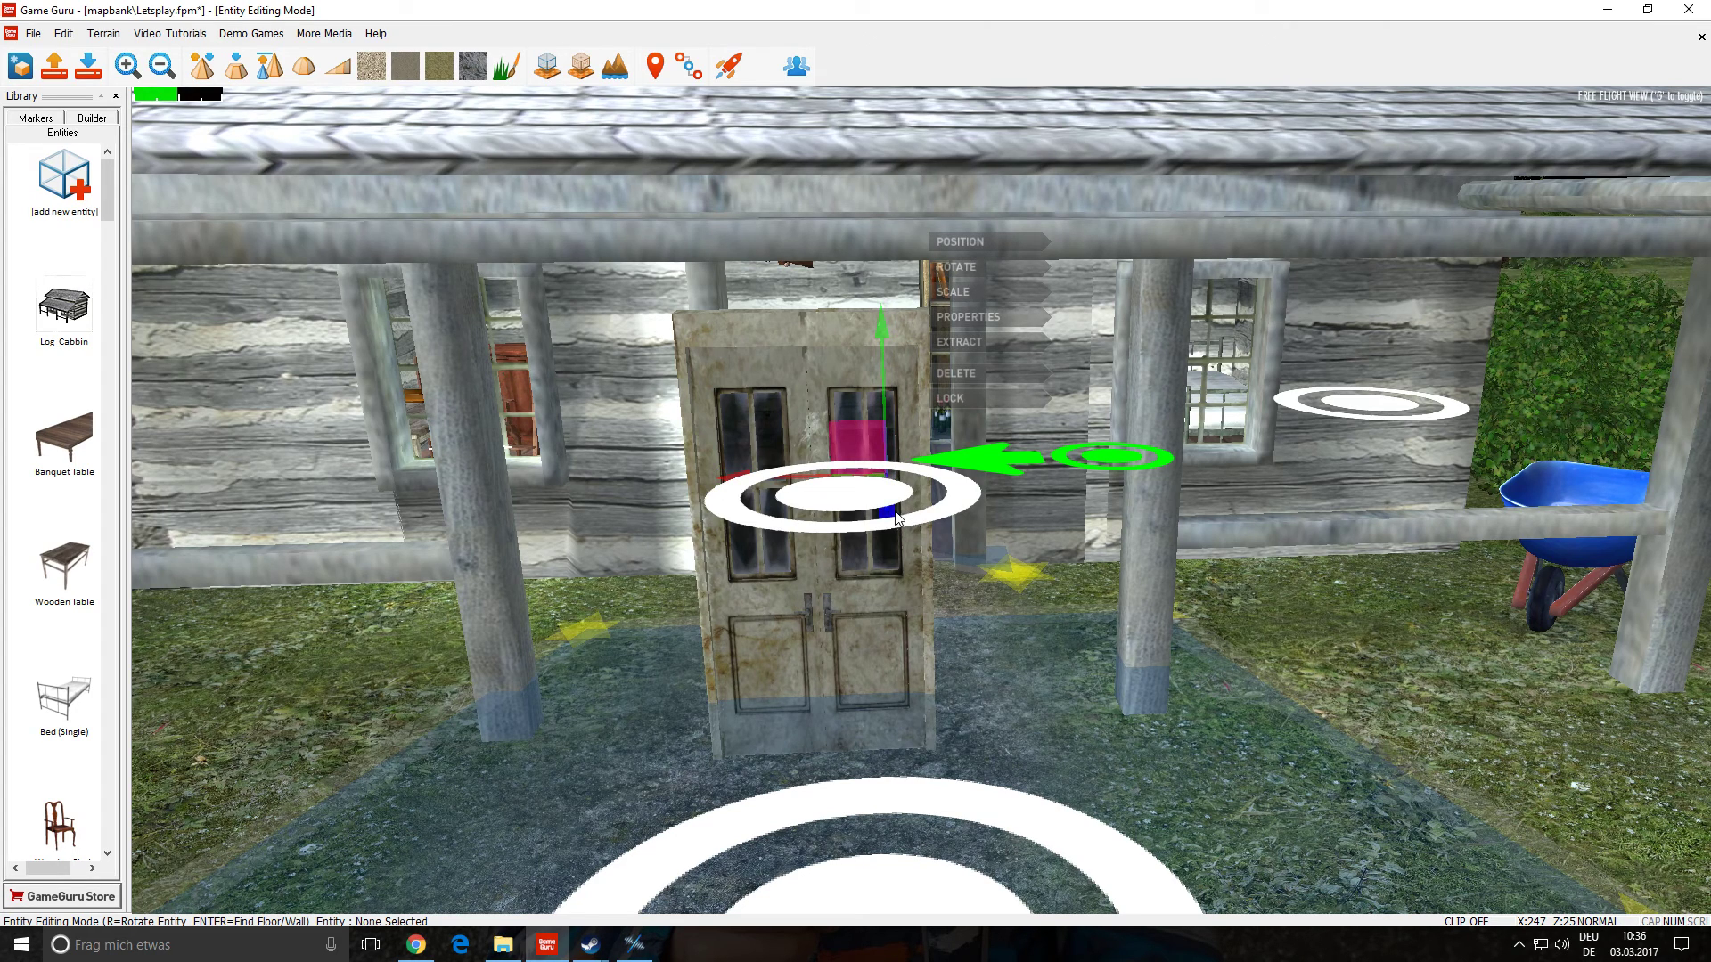
pyautogui.moveTo(896, 517); pyautogui.dragTo(896, 442)
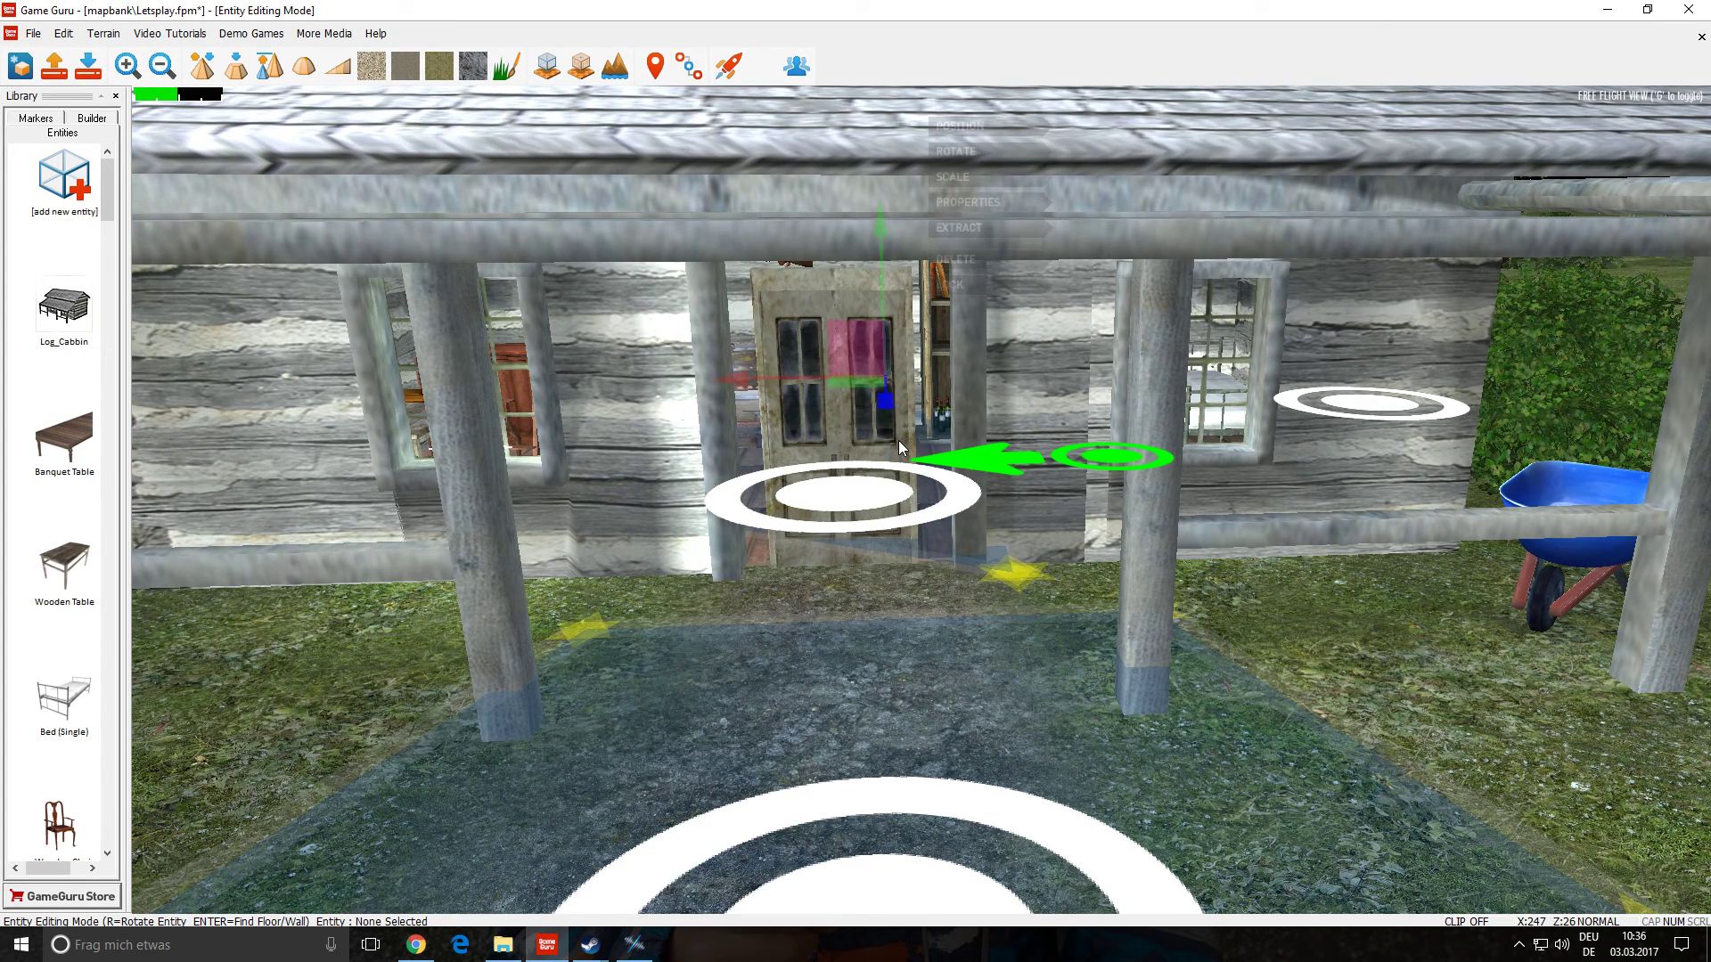
pyautogui.moveTo(739, 385); pyautogui.dragTo(732, 381)
# - Scale the double doors up slightly in height and width until they fill the cabin's door frame
pyautogui.moveTo(752, 573); pyautogui.dragTo(704, 543, button='right')
pyautogui.press('w')
pyautogui.press('w')
pyautogui.moveTo(1025, 704); pyautogui.dragTo(1055, 587, button='right')
pyautogui.press('s')
pyautogui.click(1136, 415)
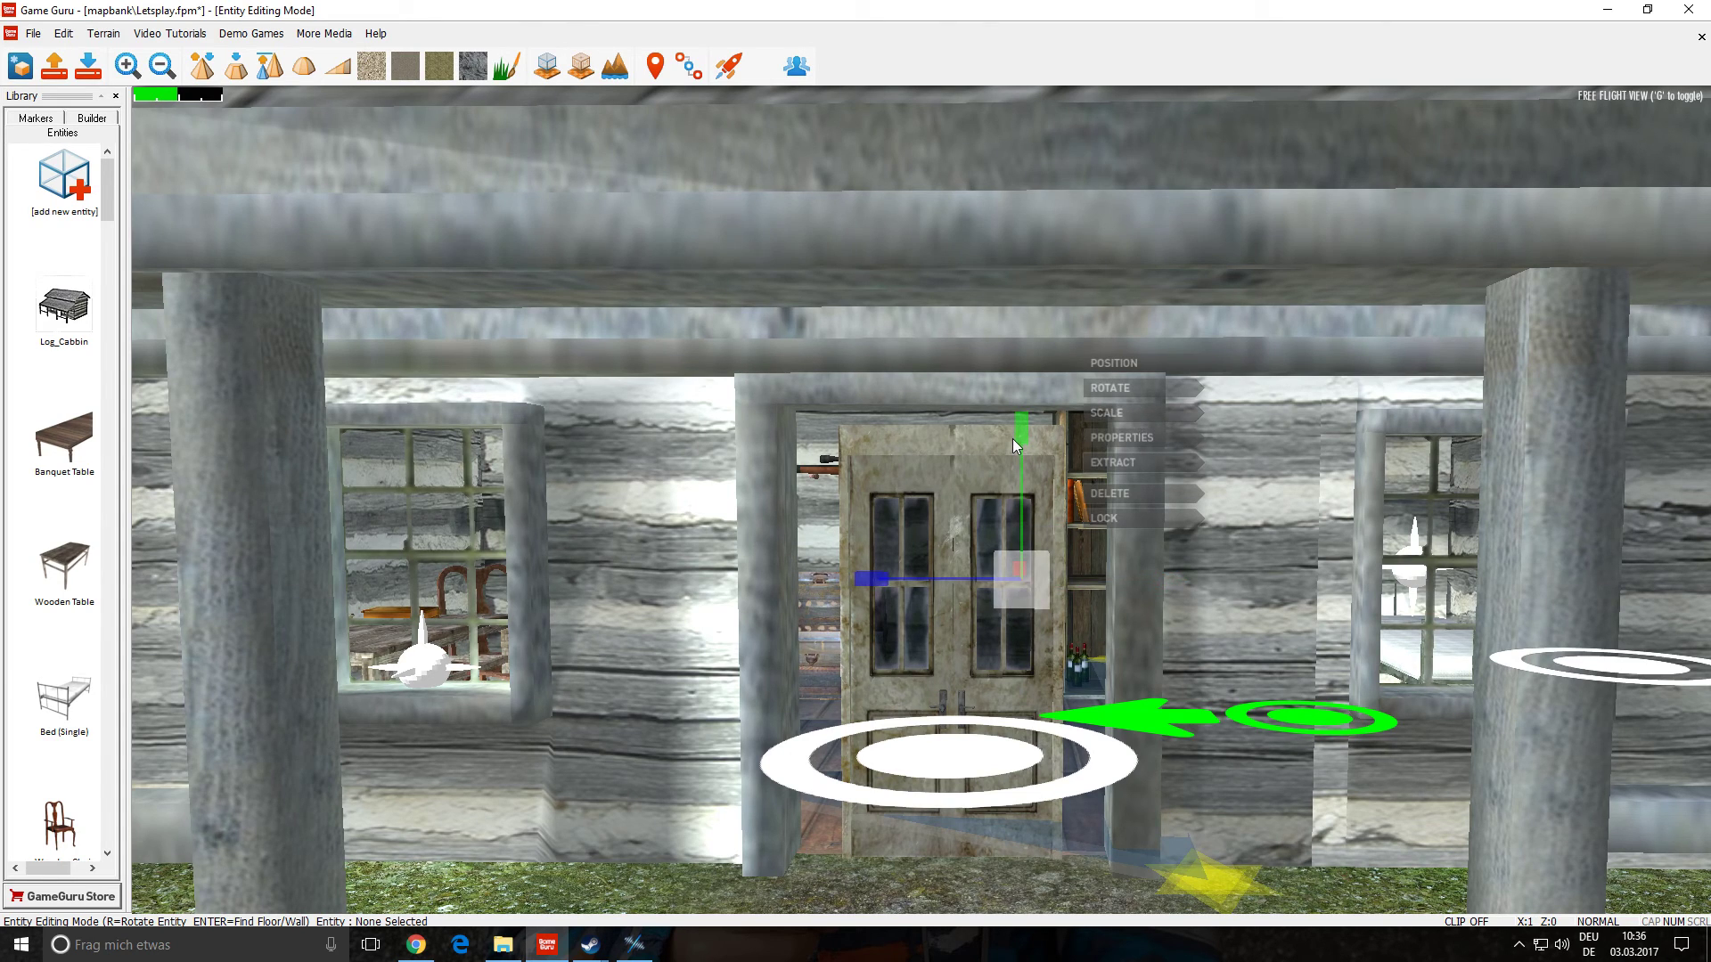
pyautogui.moveTo(1021, 435); pyautogui.dragTo(1023, 414)
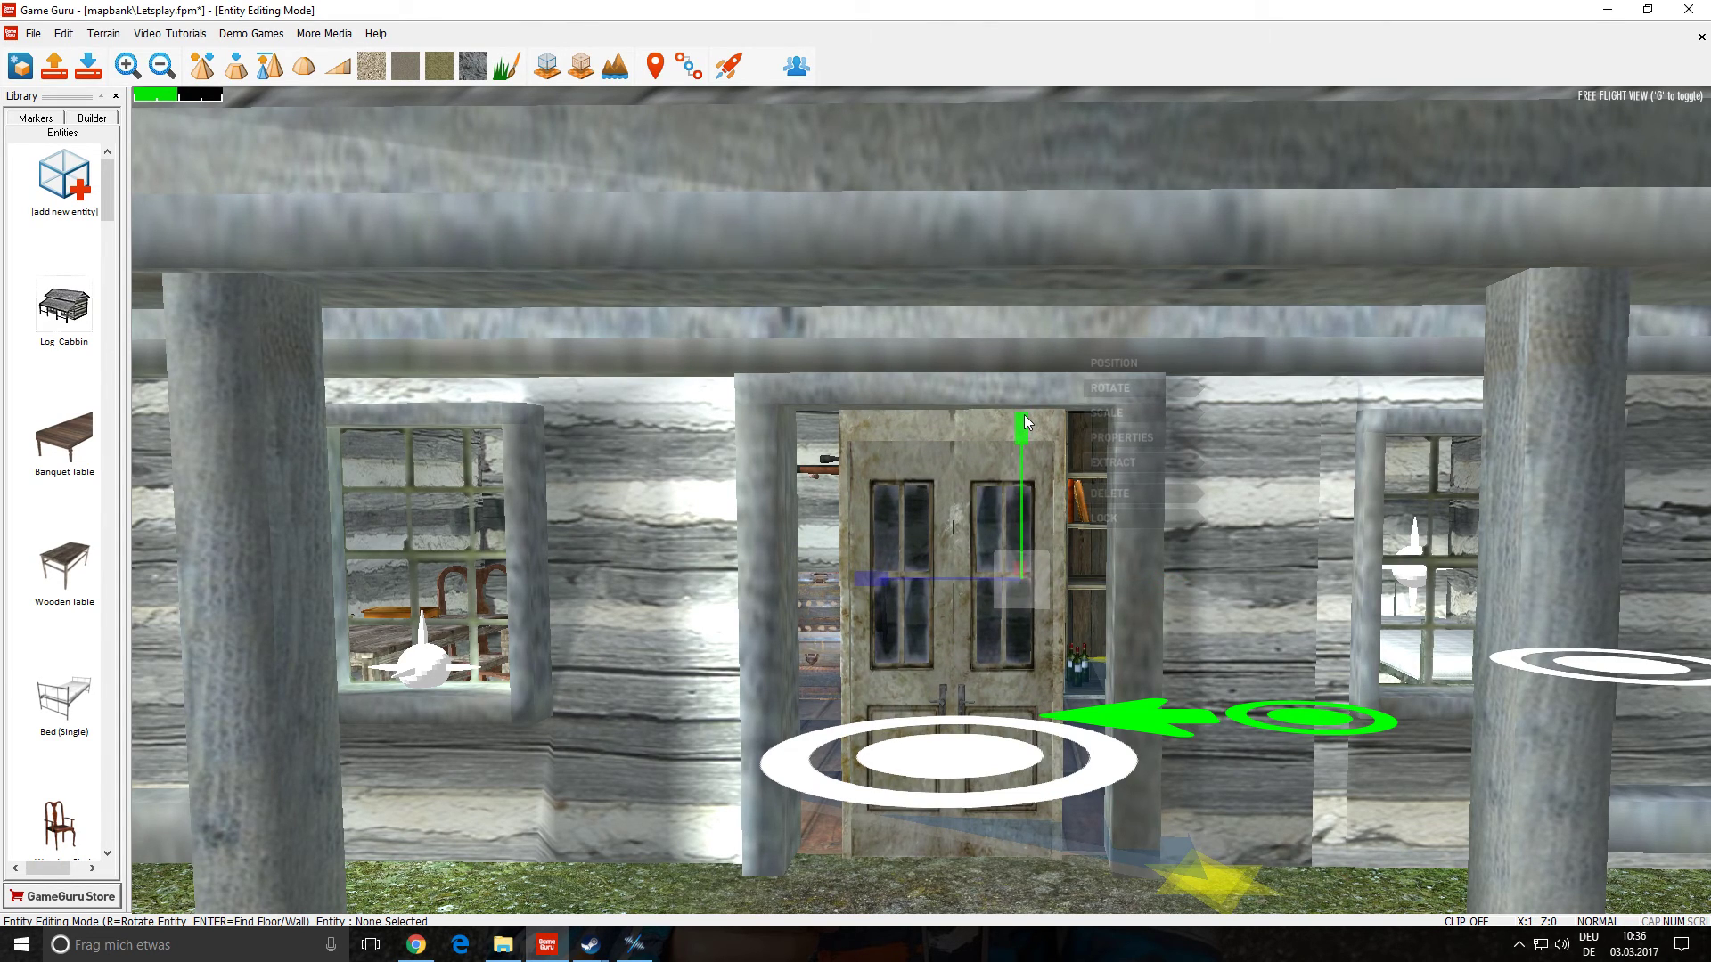
pyautogui.moveTo(877, 576); pyautogui.dragTo(815, 587)
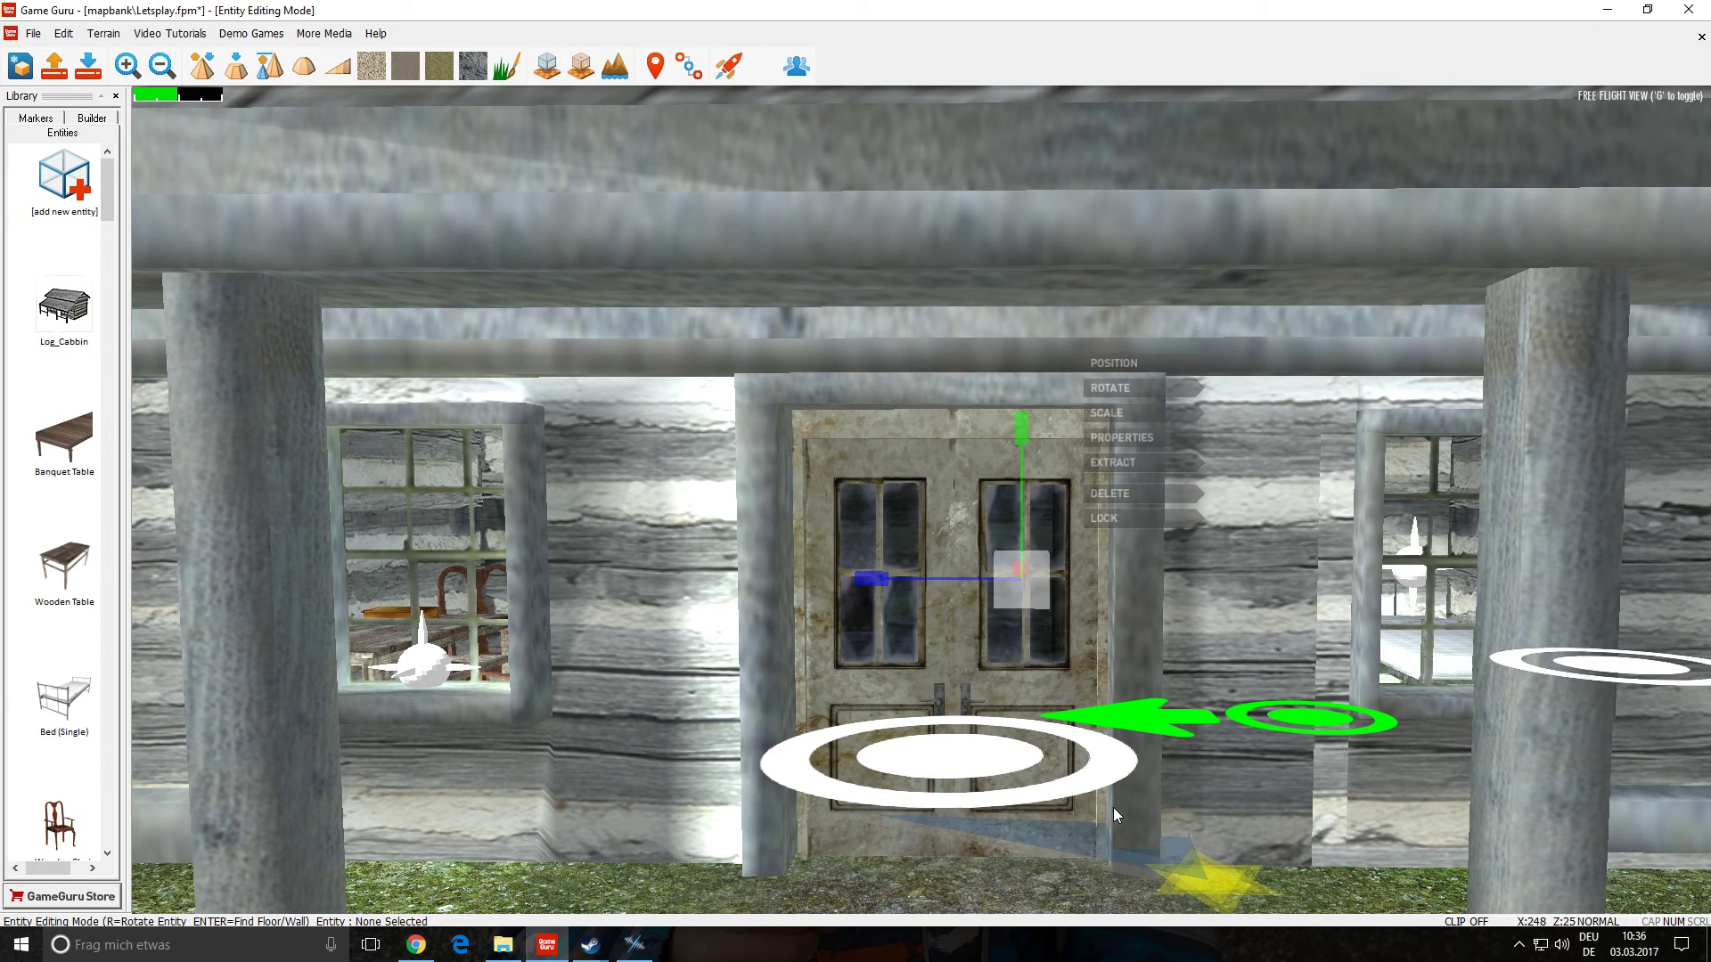
# - Set the double doors' If Used property to E and run a test game of the level
pyautogui.click(1105, 438)
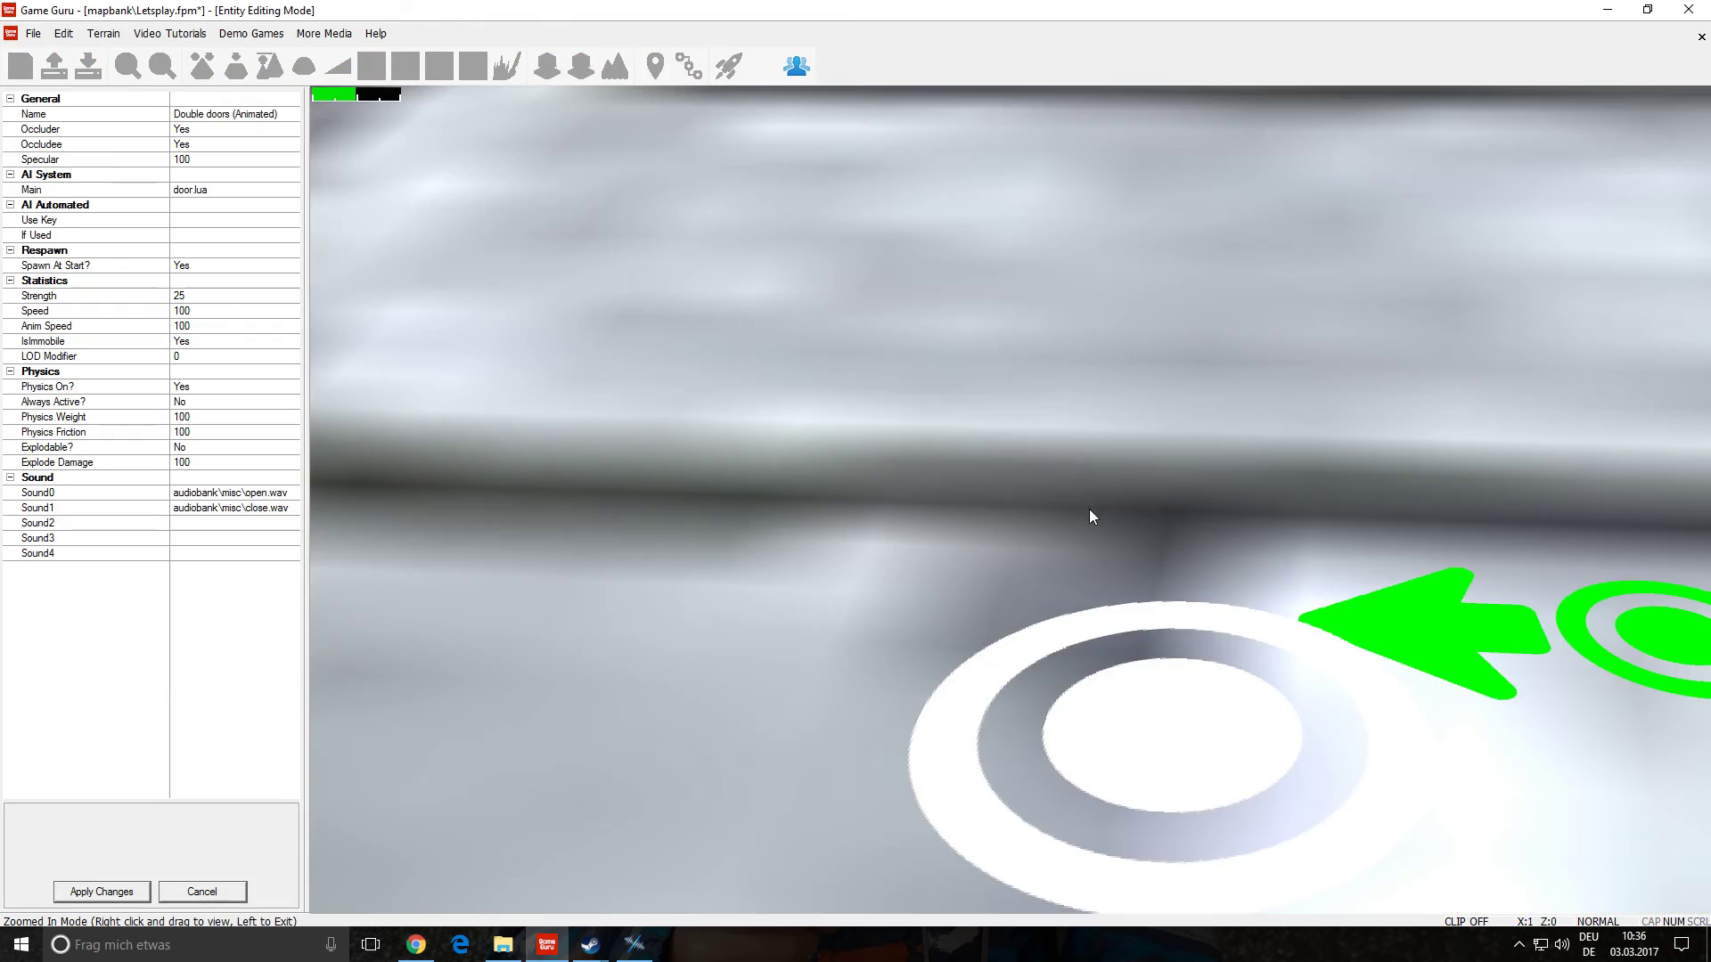
pyautogui.click(204, 223)
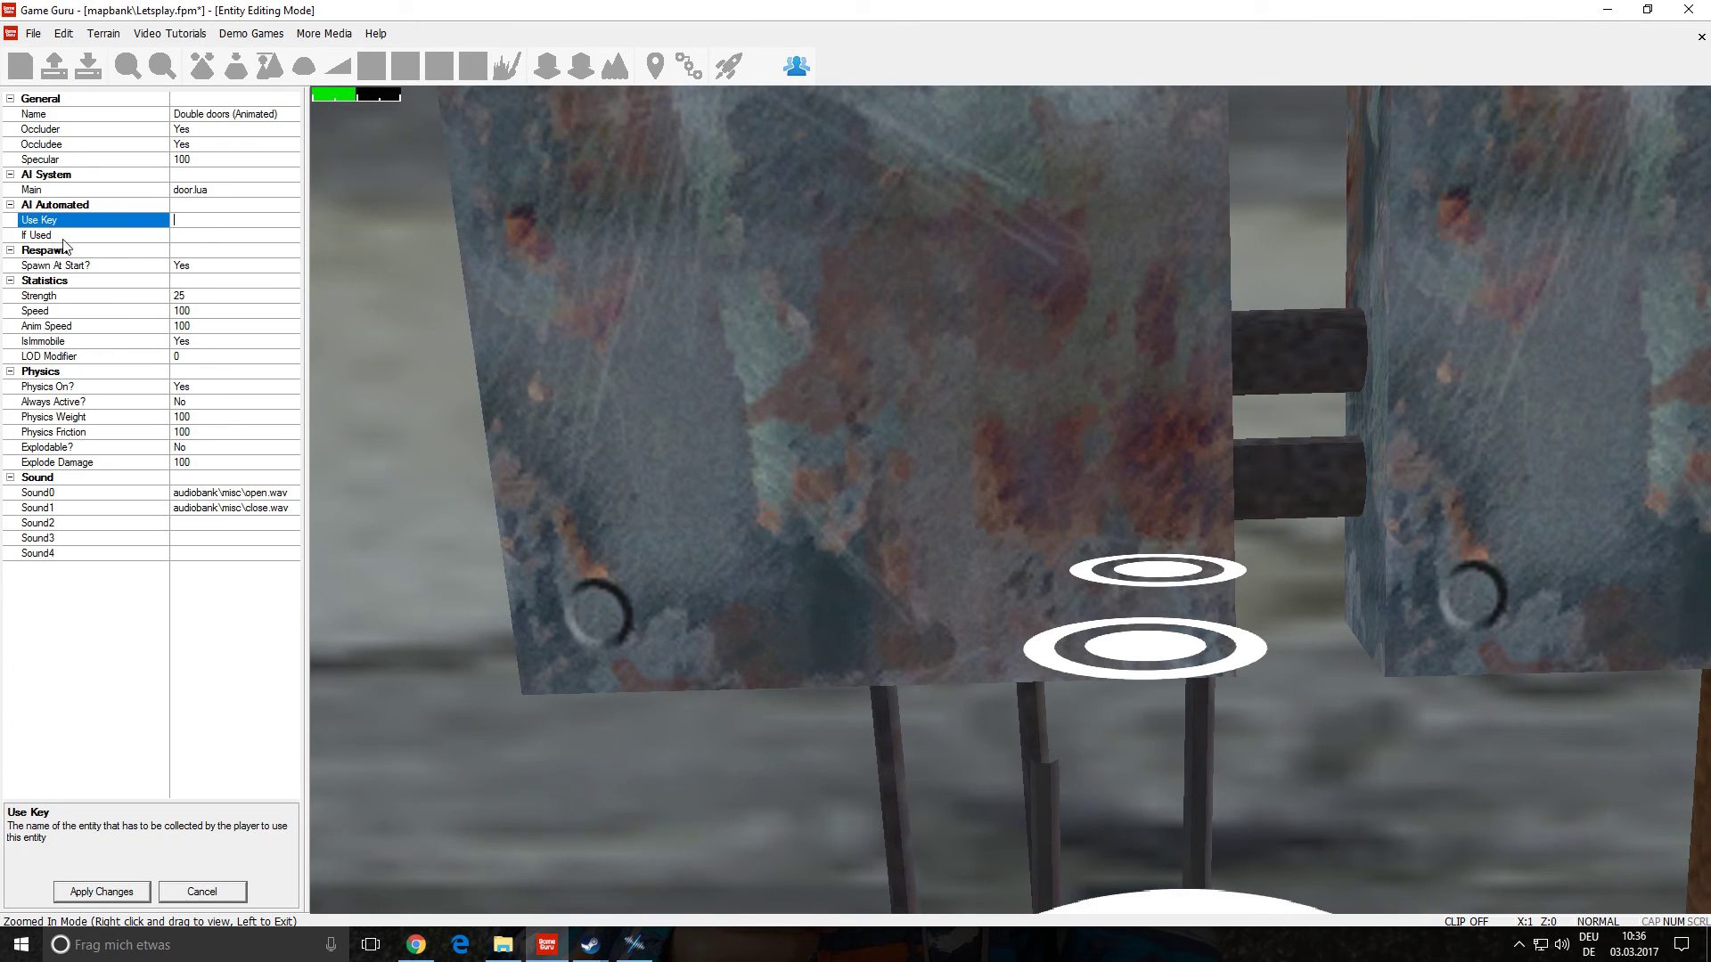
pyautogui.click(183, 236)
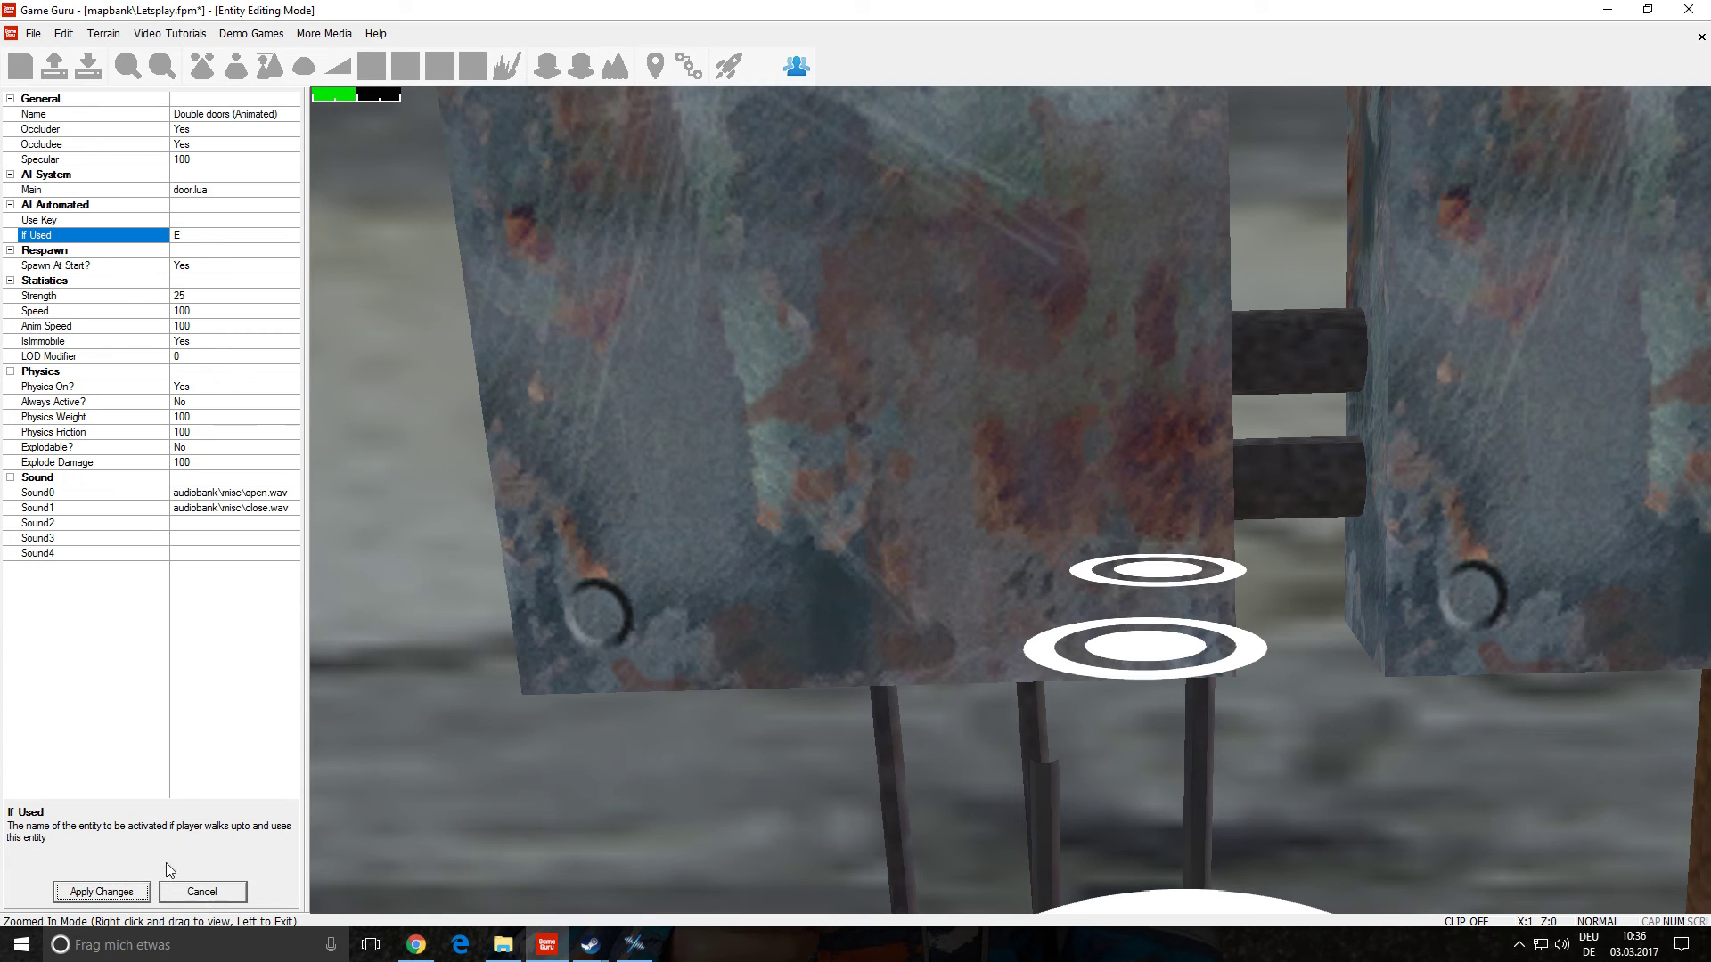
pyautogui.click(318, 683)
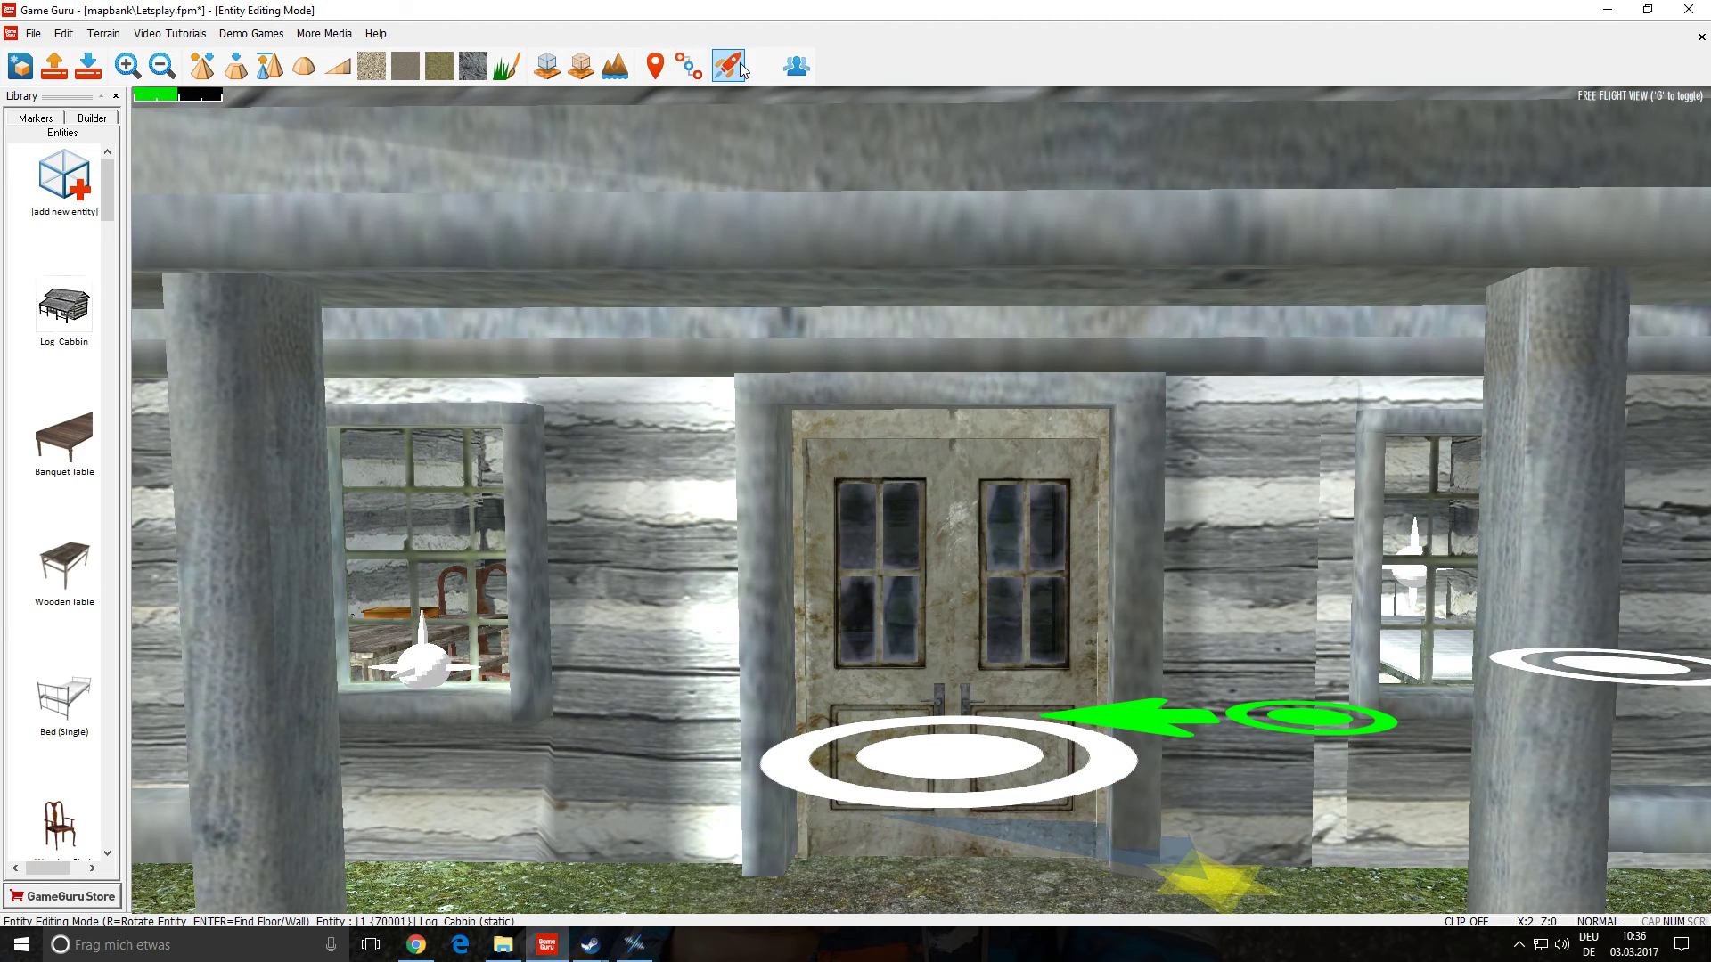
pyautogui.click(731, 66)
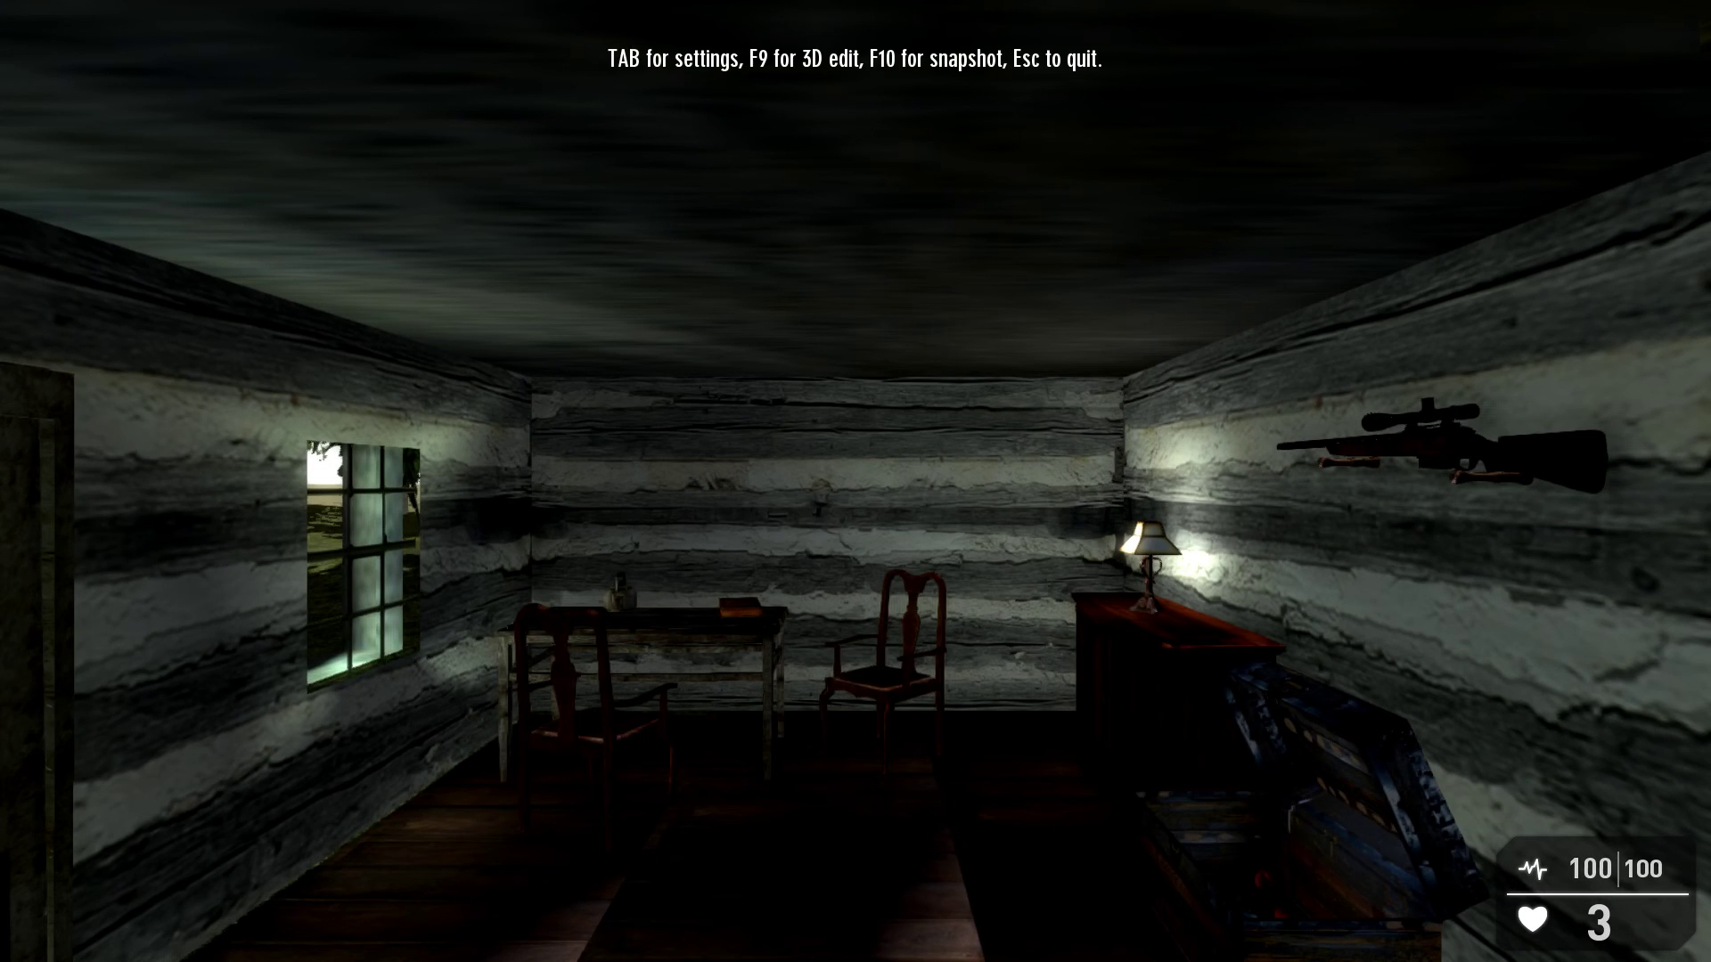
# - Test opening the double doors from inside the cabin and walk out through them
pyautogui.press('w')
pyautogui.press('s')
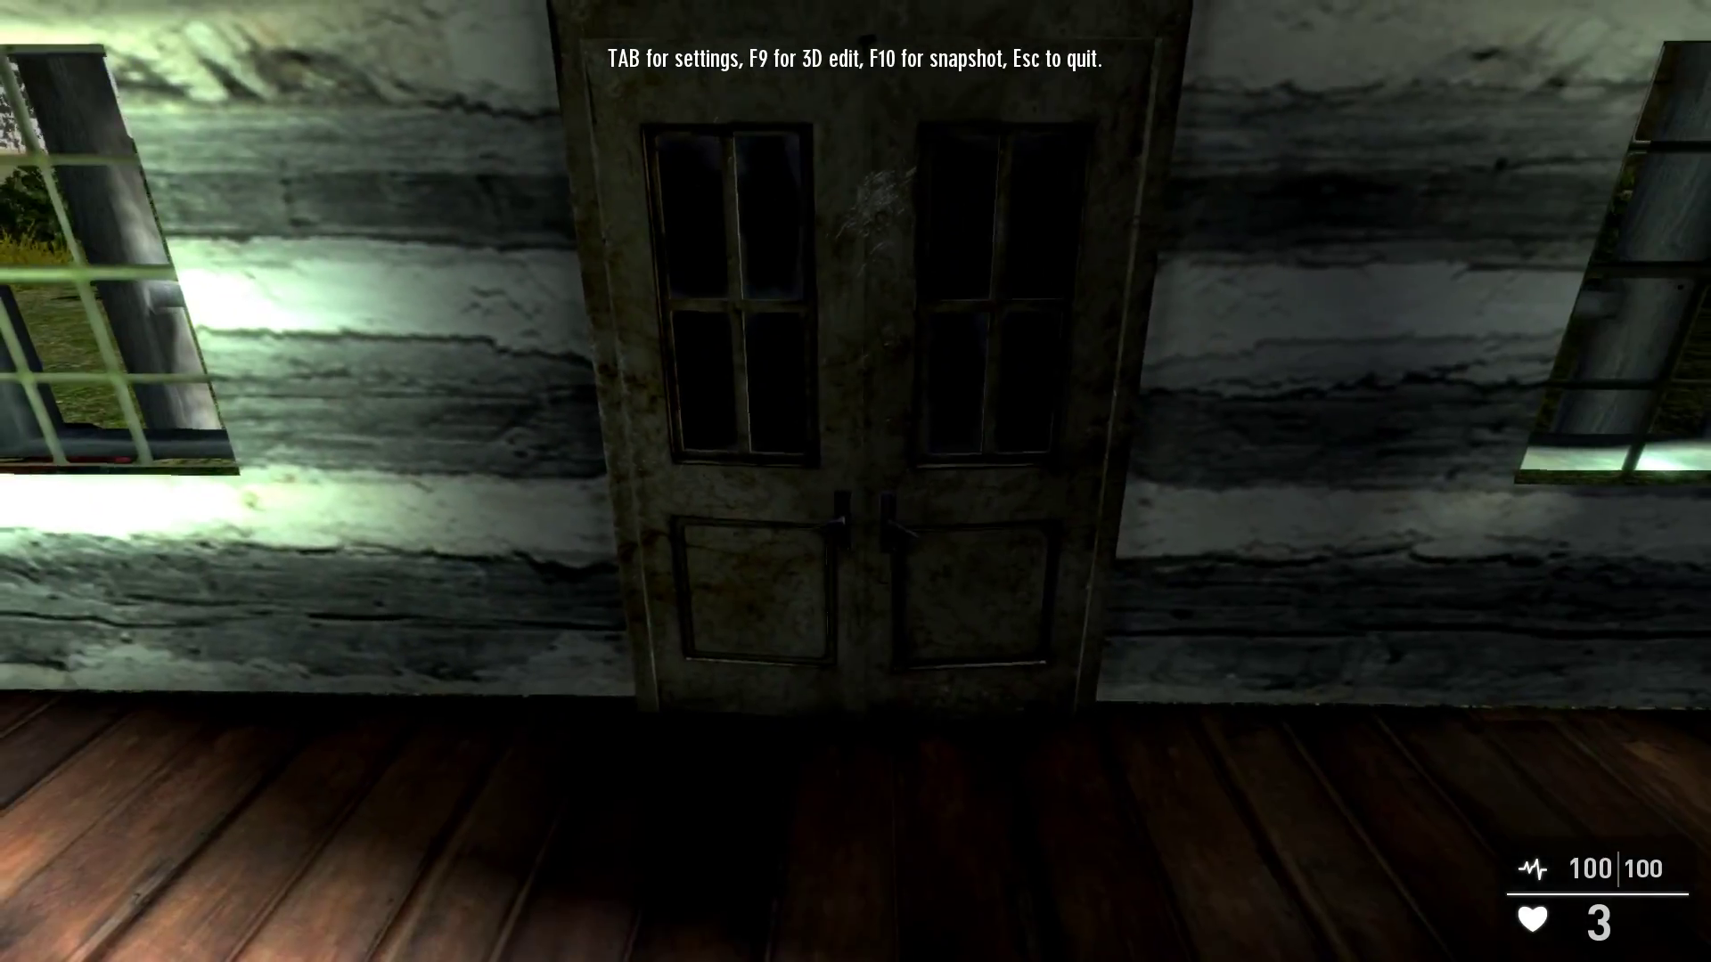
pyautogui.press('s')
pyautogui.press('e')
pyautogui.press('w')
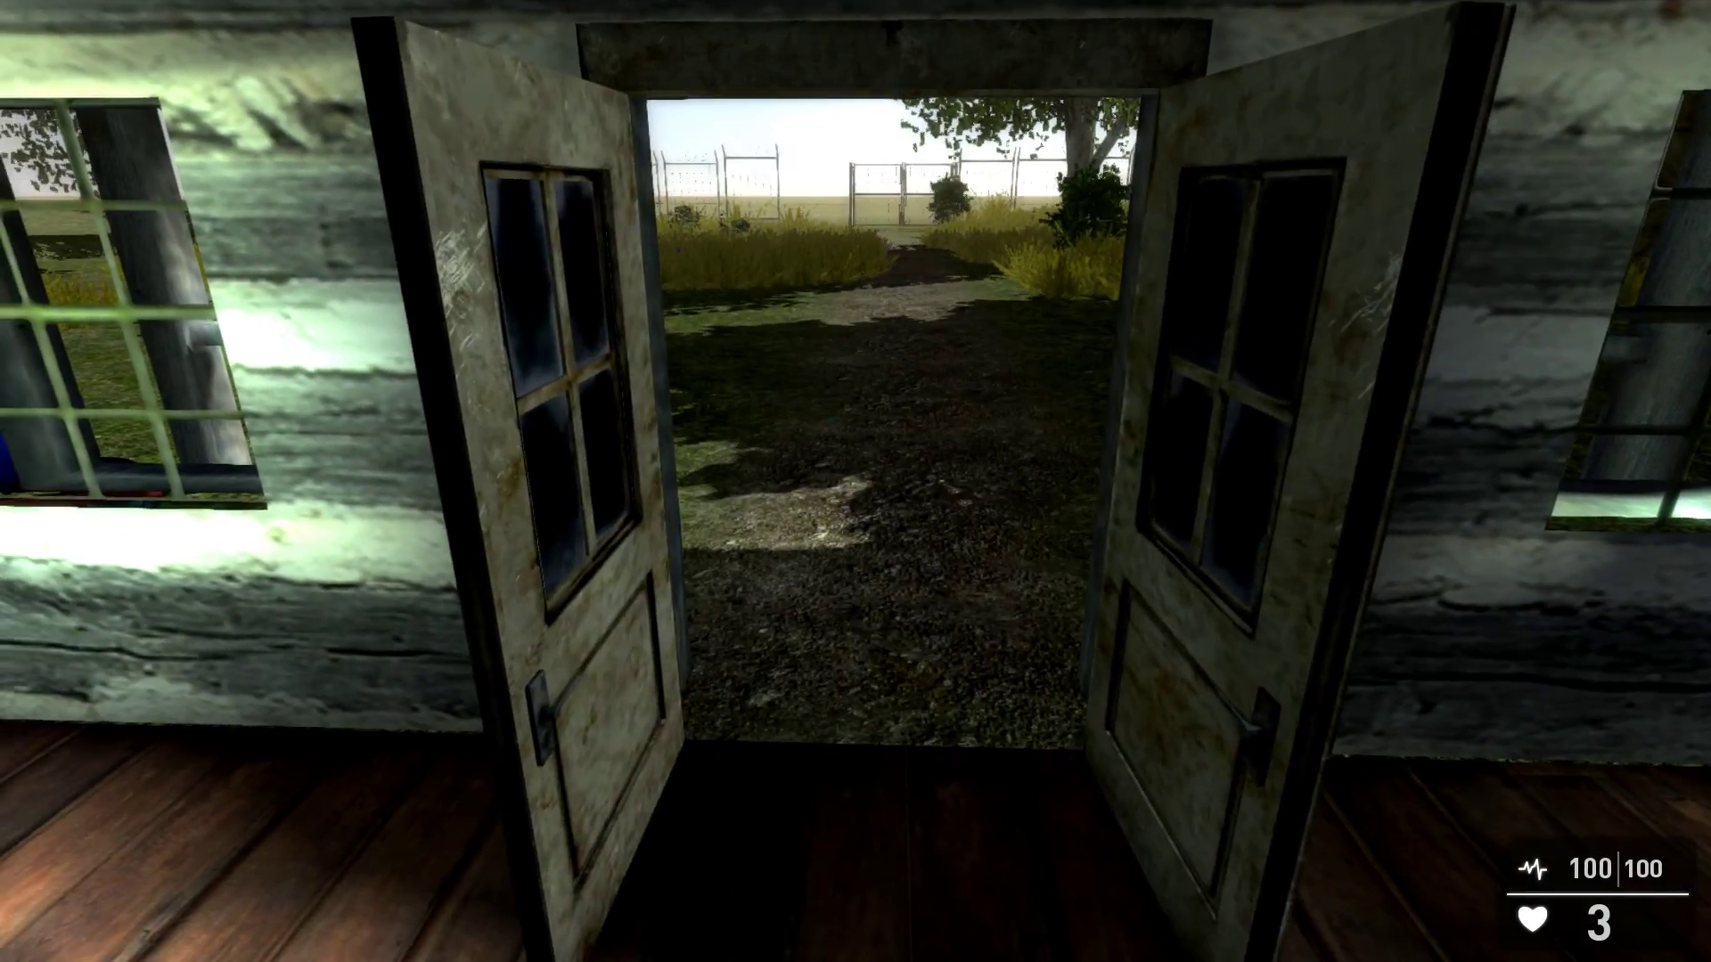
pyautogui.press('w')
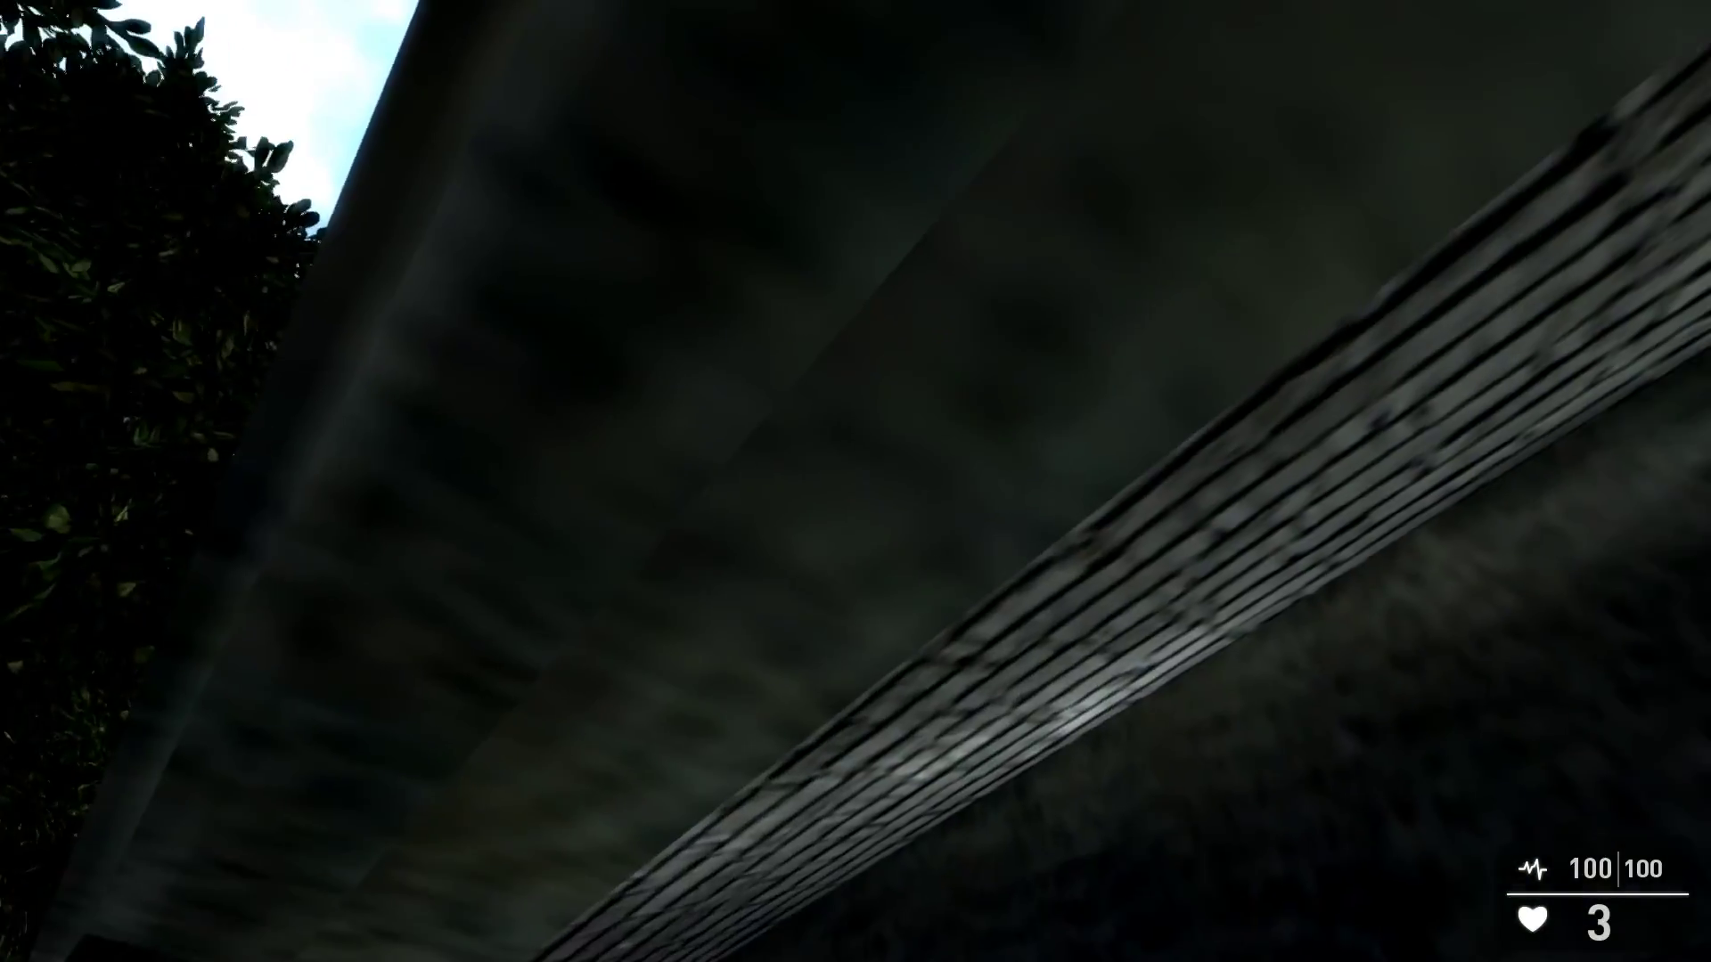
# - Turn back towards the cabin from outside and test closing the double doors
pyautogui.press('w')
pyautogui.press('s')
pyautogui.press('e')
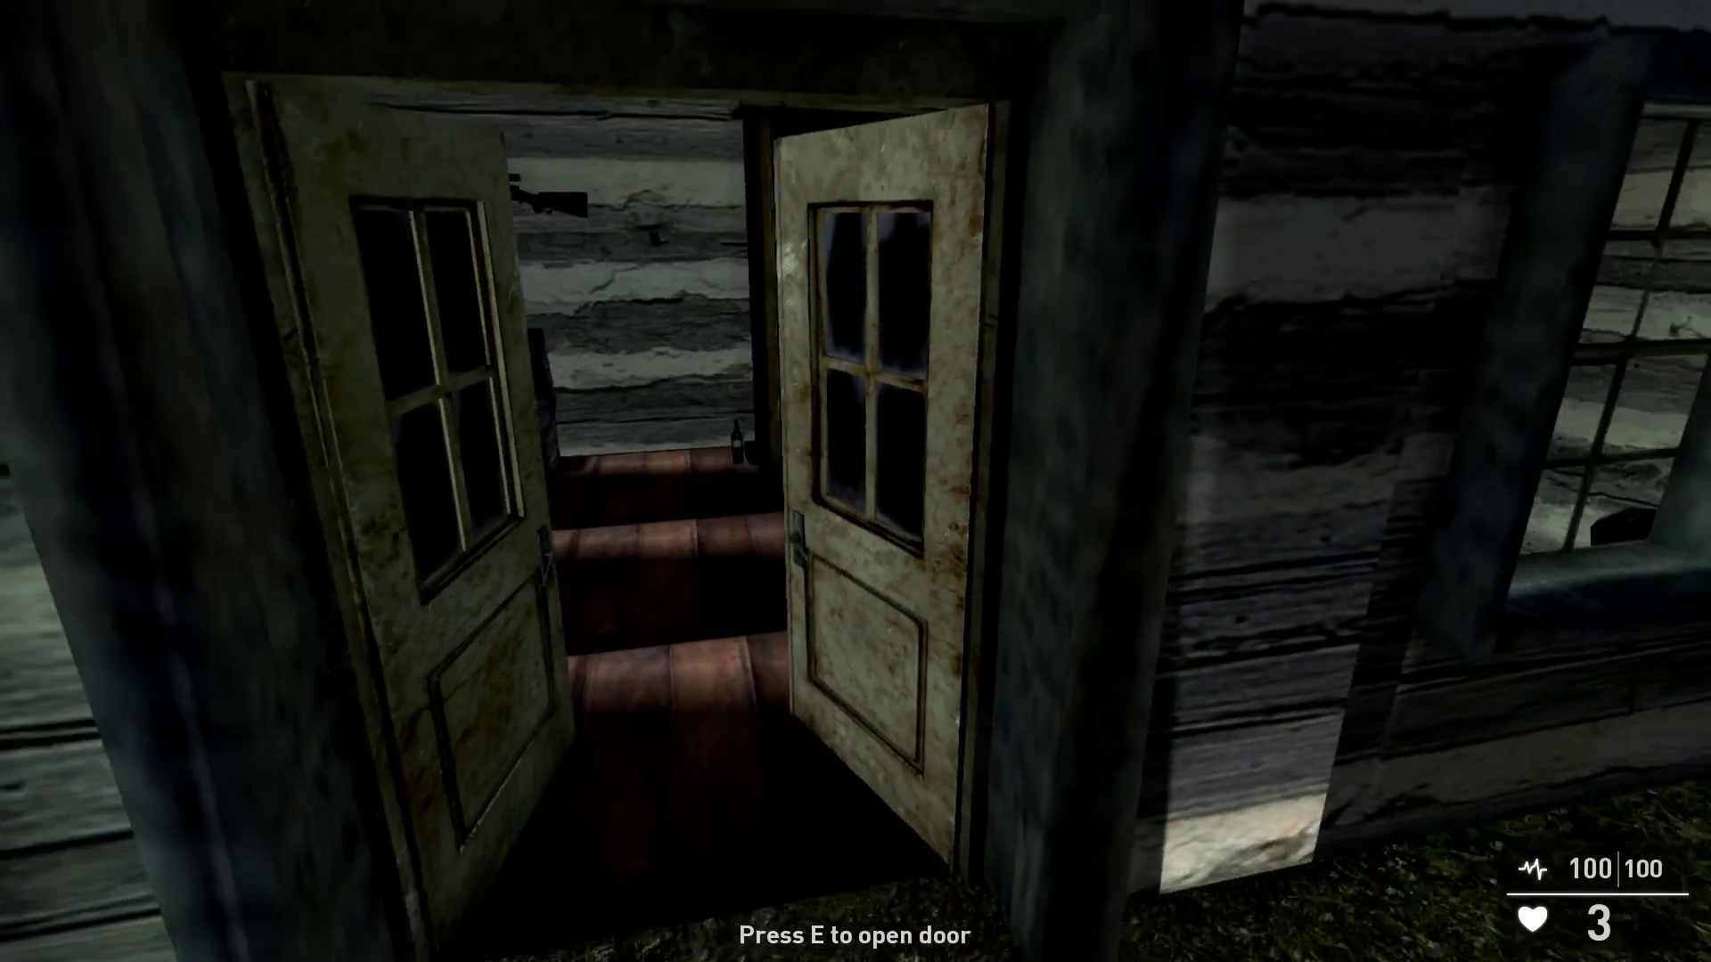
pyautogui.press('s')
pyautogui.press('e')
pyautogui.press('w')
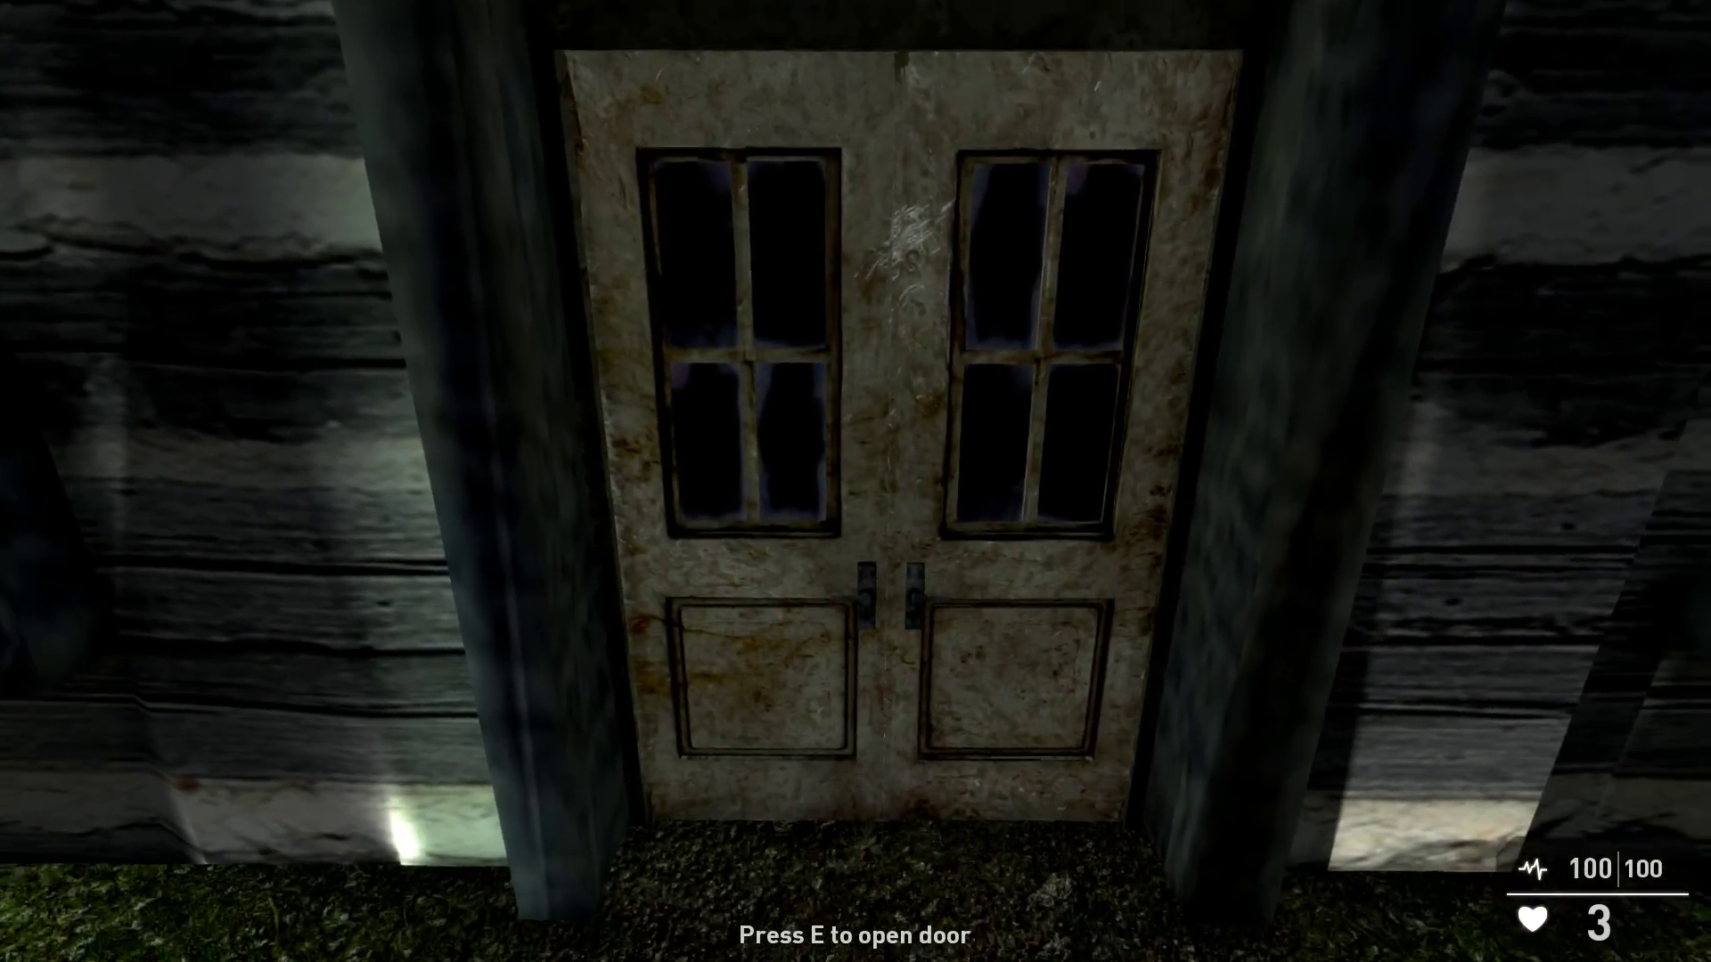
# - Reopen the double doors, walk back inside, close them from within the cabin and end the test game
pyautogui.press('w')
pyautogui.press('e')
pyautogui.press('s')
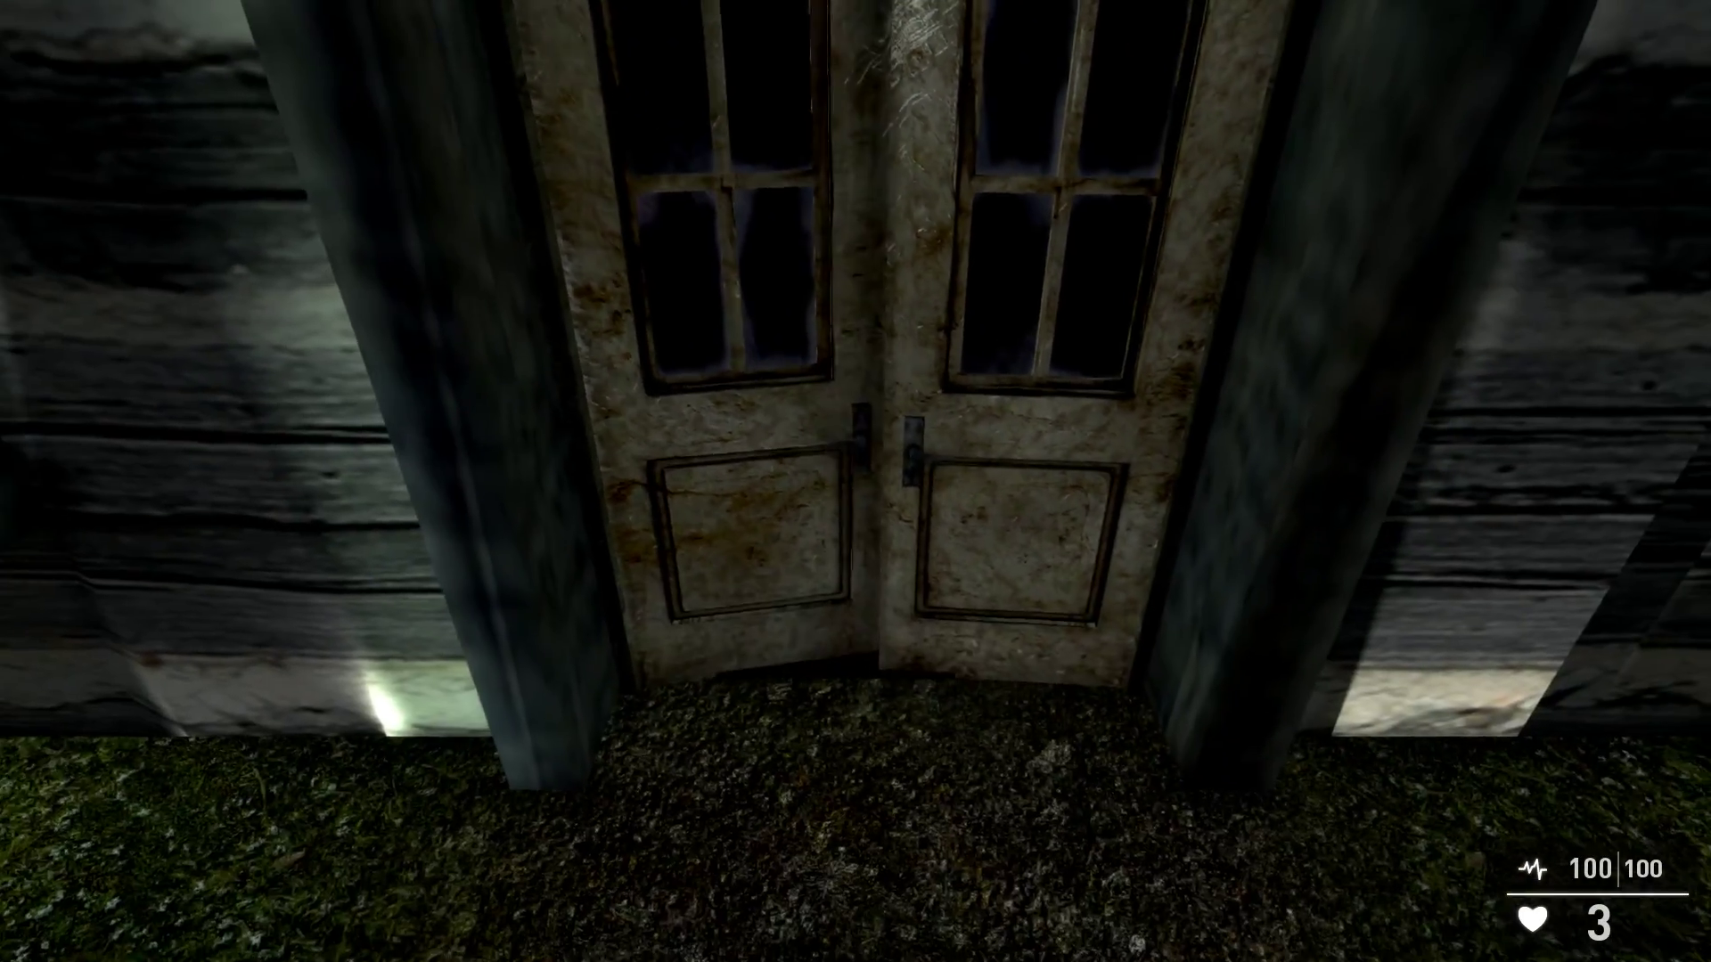
pyautogui.press('w')
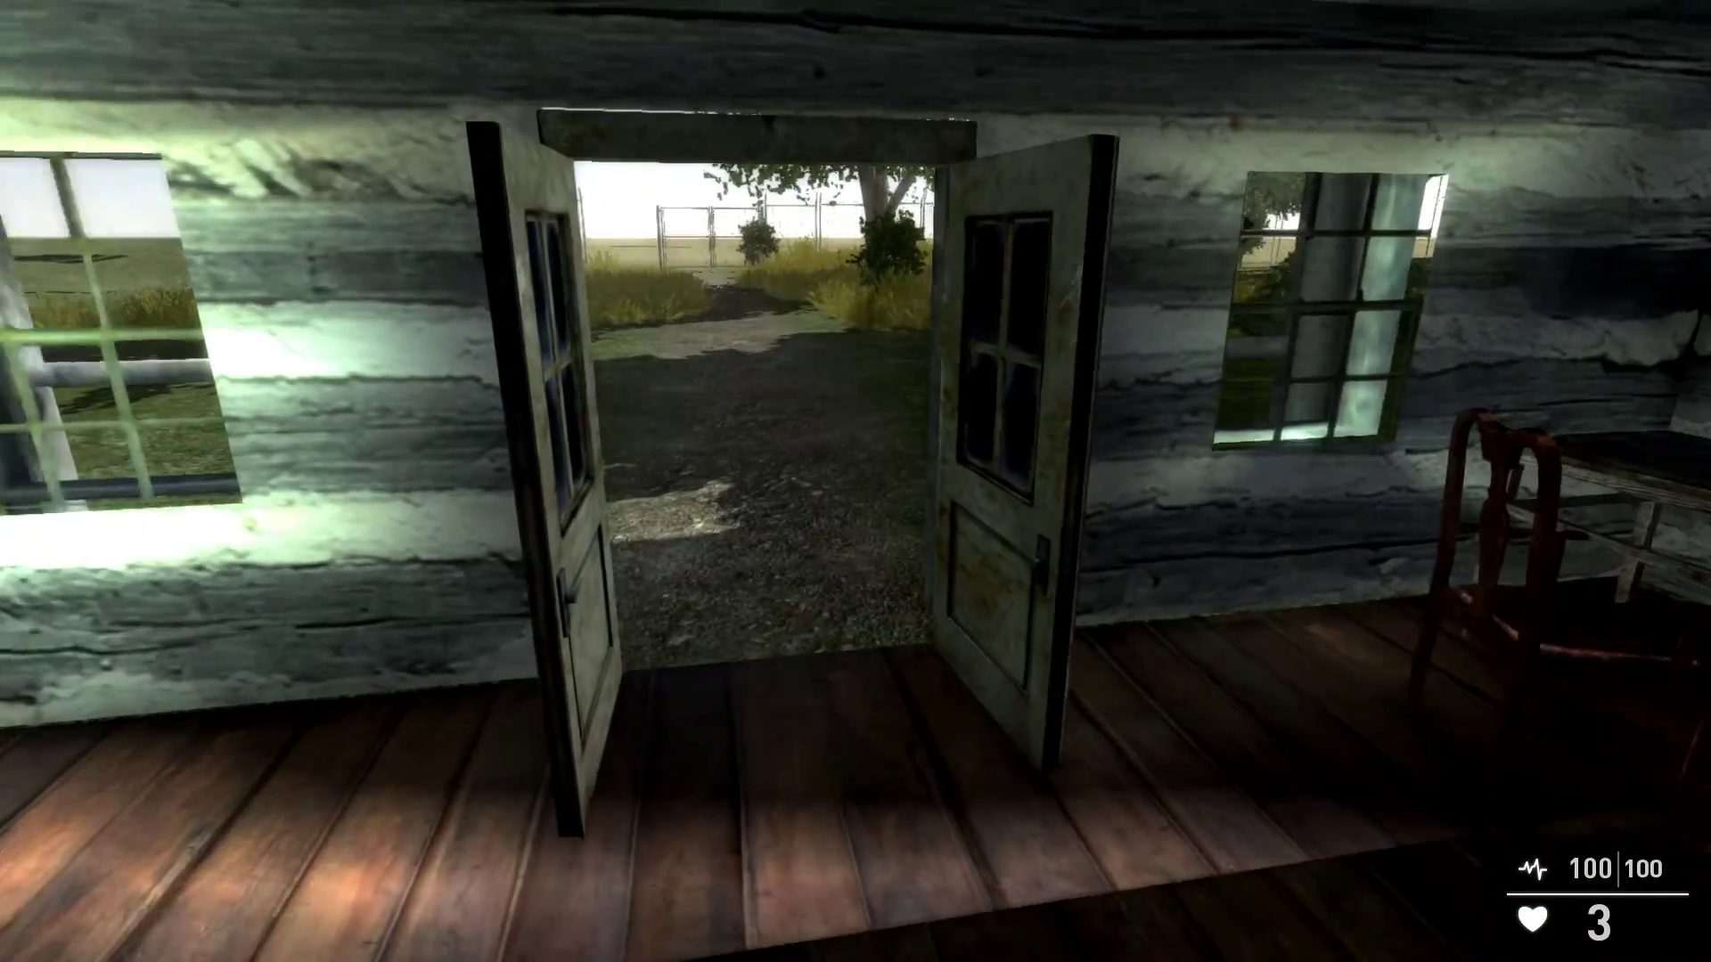
pyautogui.press('w')
pyautogui.press('e')
pyautogui.press('s')
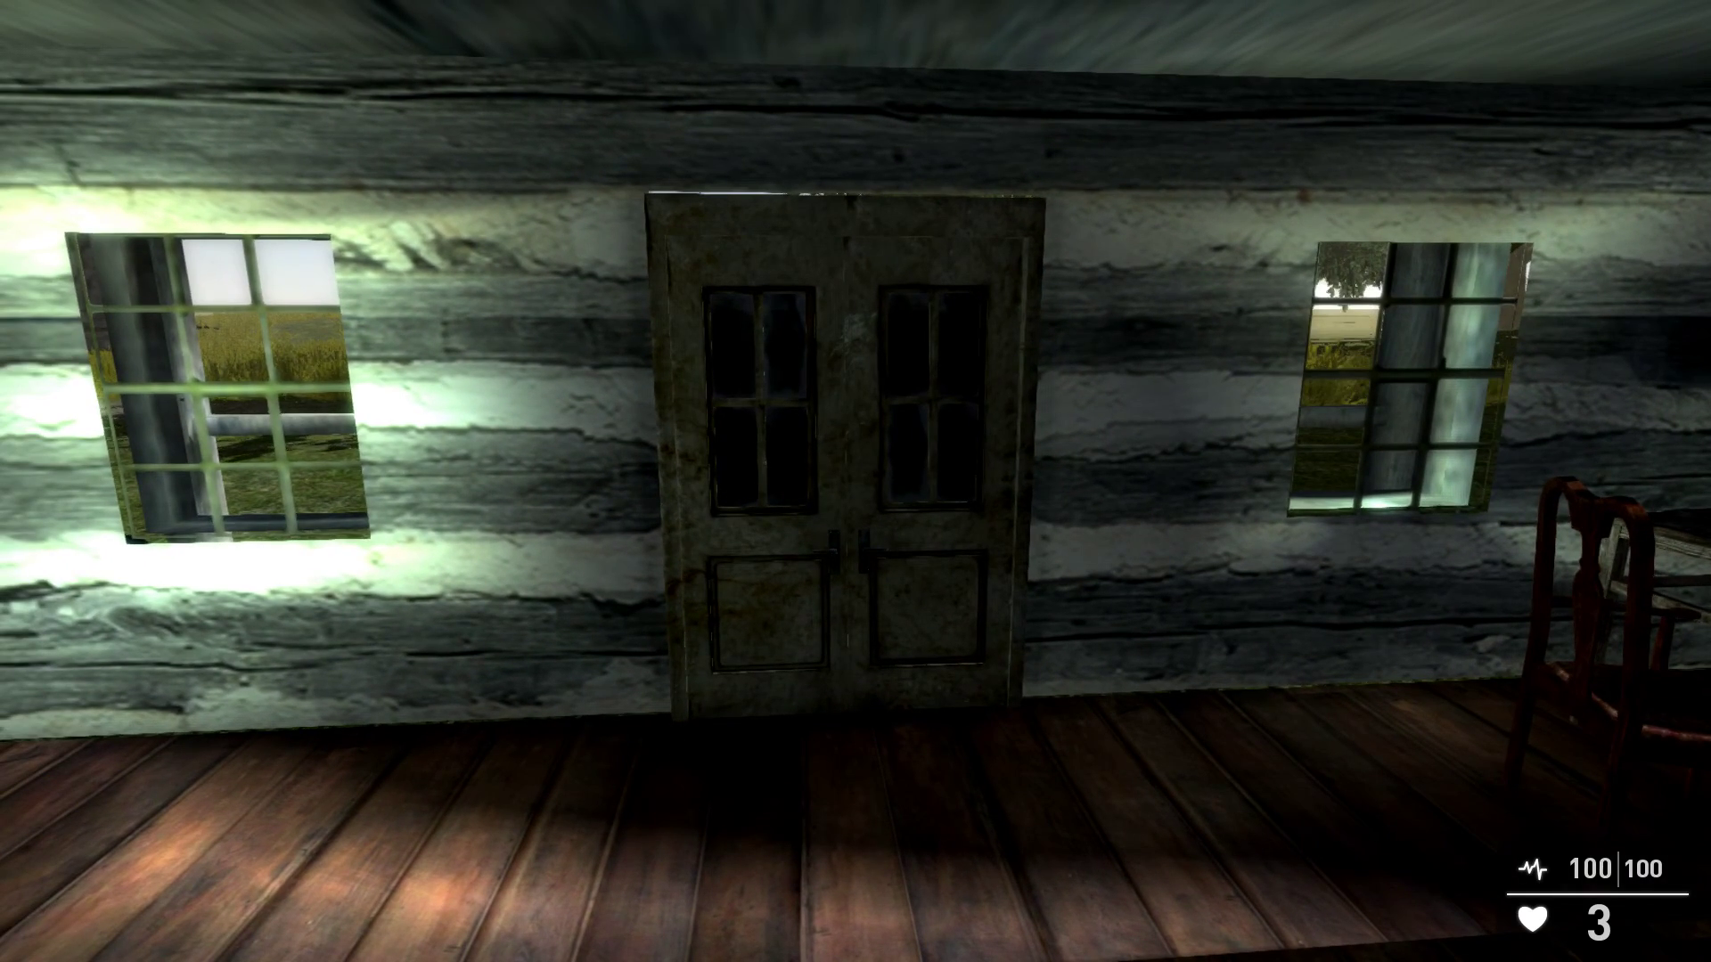
pyautogui.press('Escape')
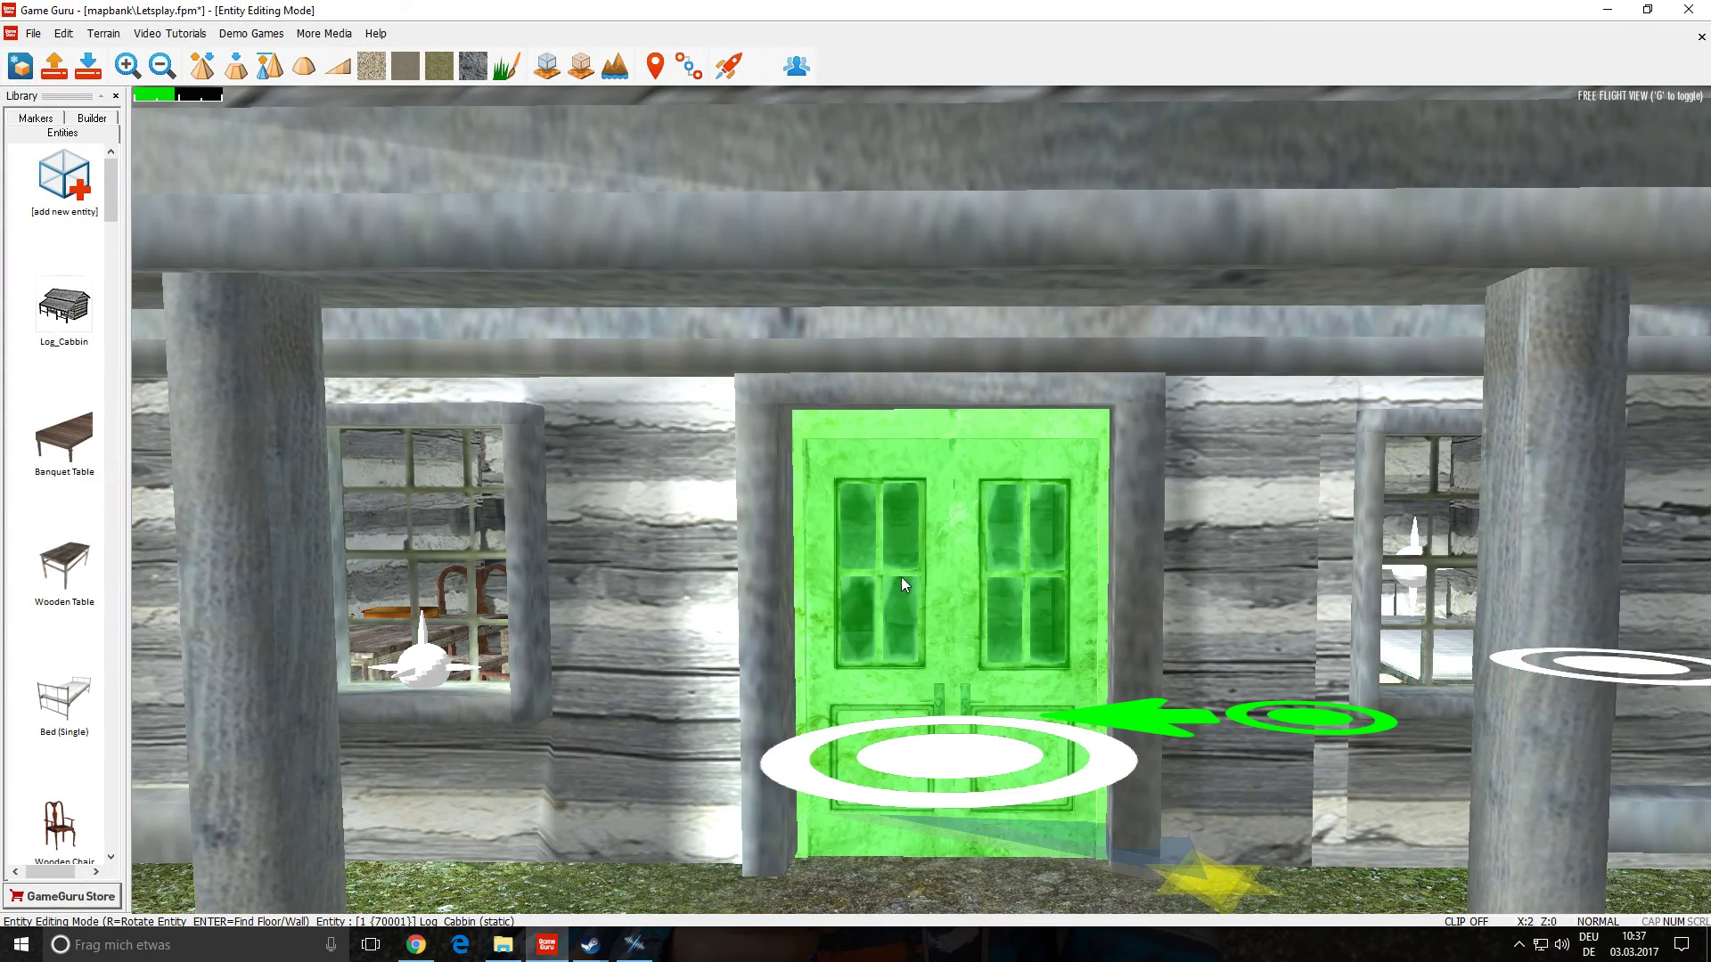
# - Place a Key entity from the level's library on the cabin's wooden table, between the jug and the book
pyautogui.click(902, 570)
pyautogui.click(989, 398)
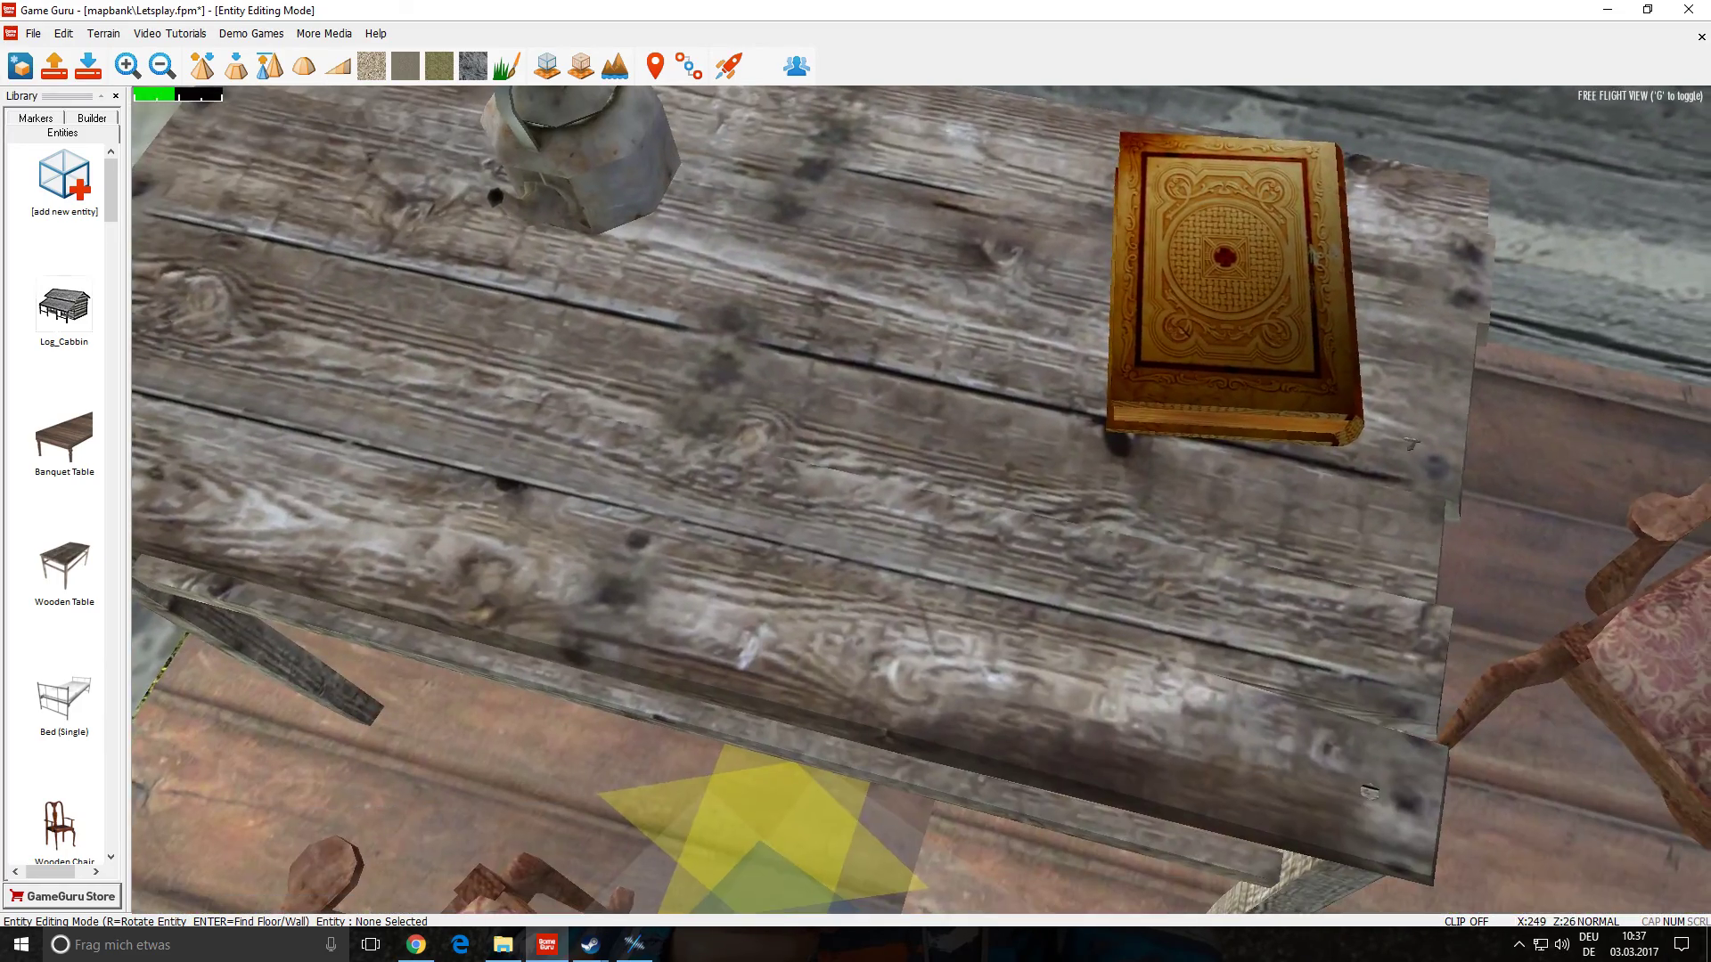
pyautogui.moveTo(1390, 635); pyautogui.dragTo(1368, 636, button='right')
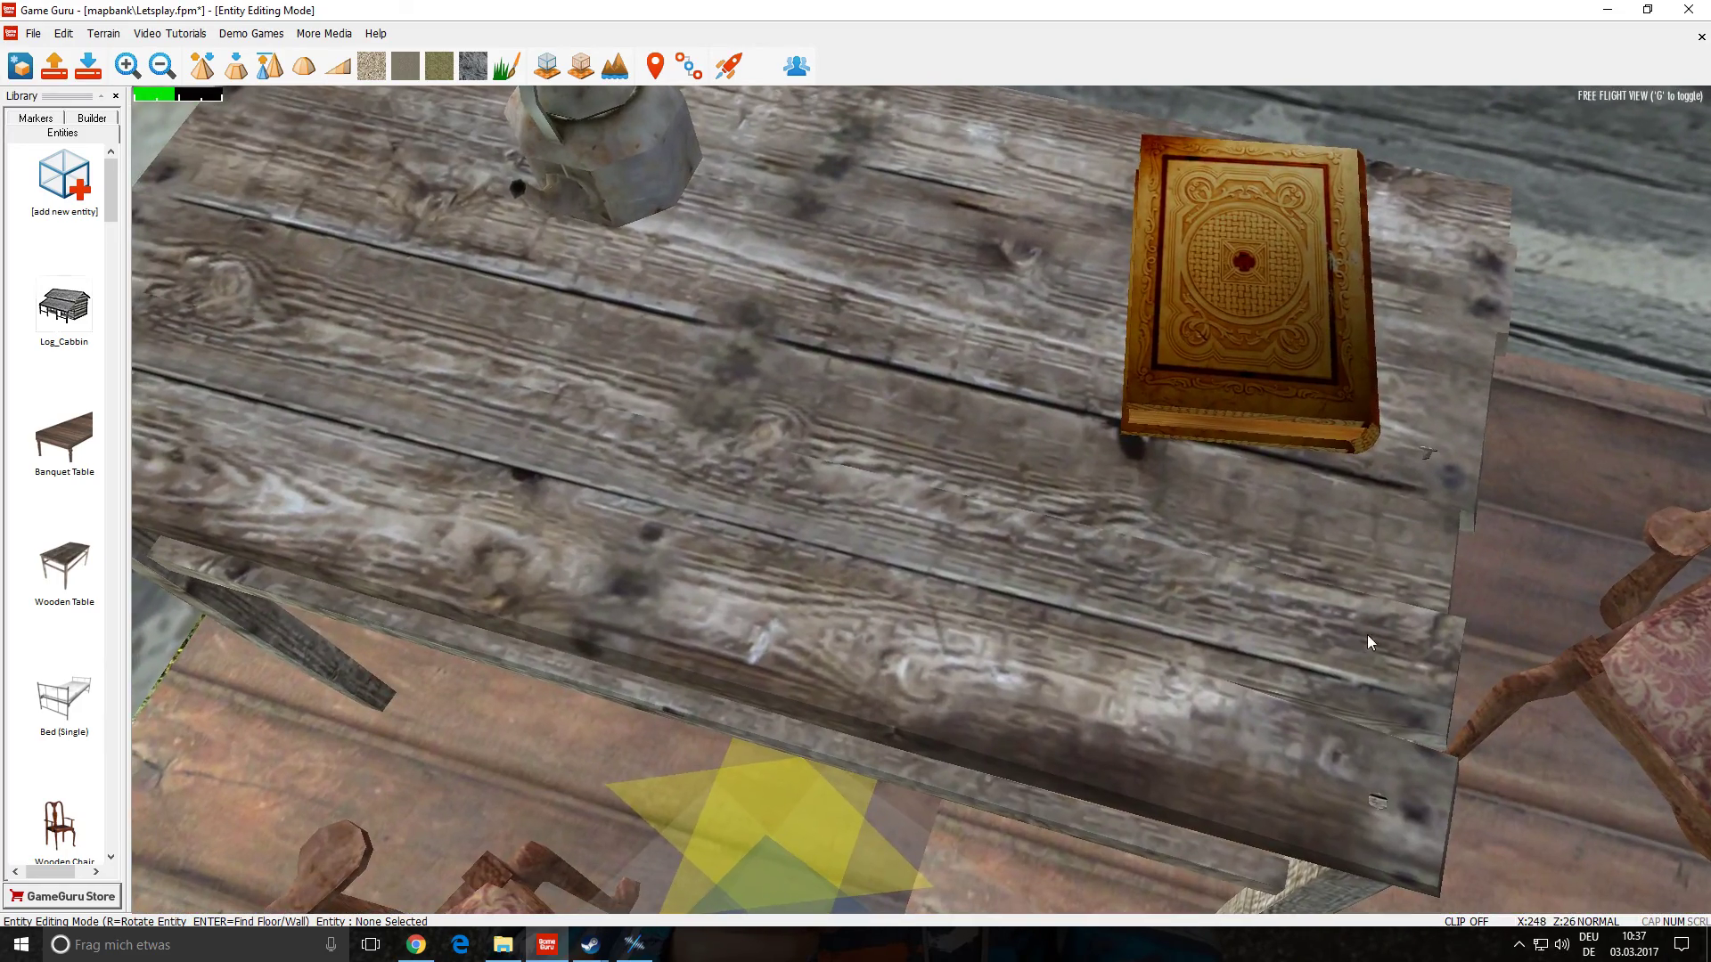
pyautogui.click(84, 188)
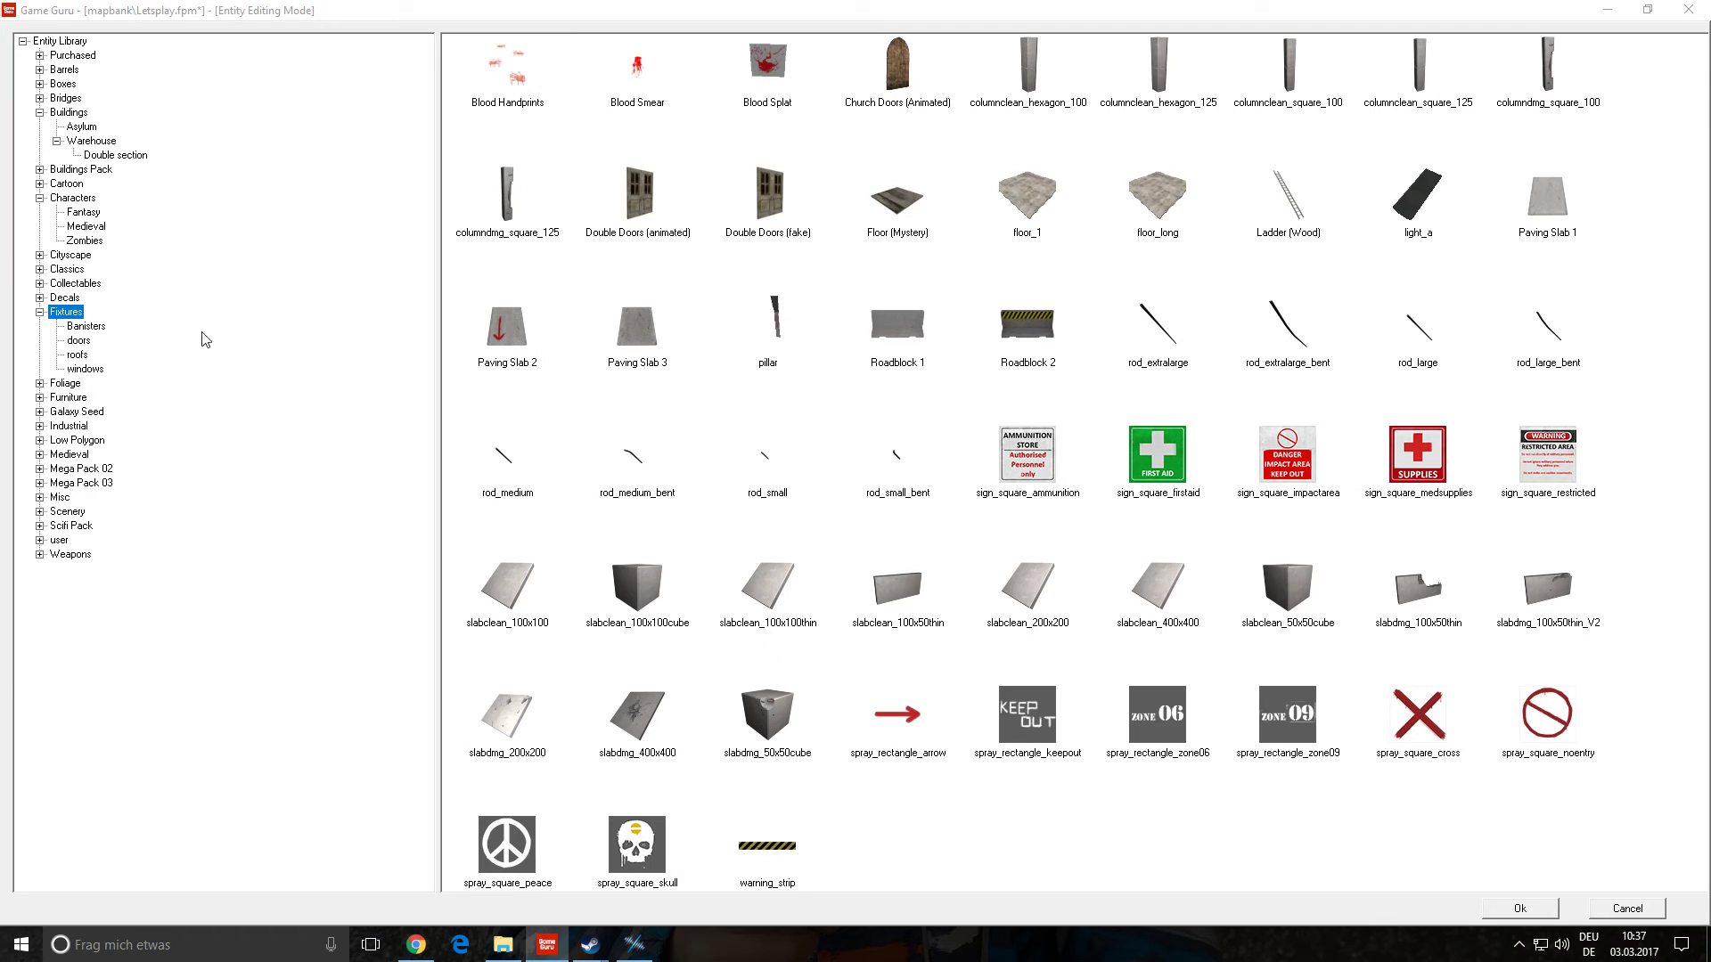
pyautogui.click(1624, 914)
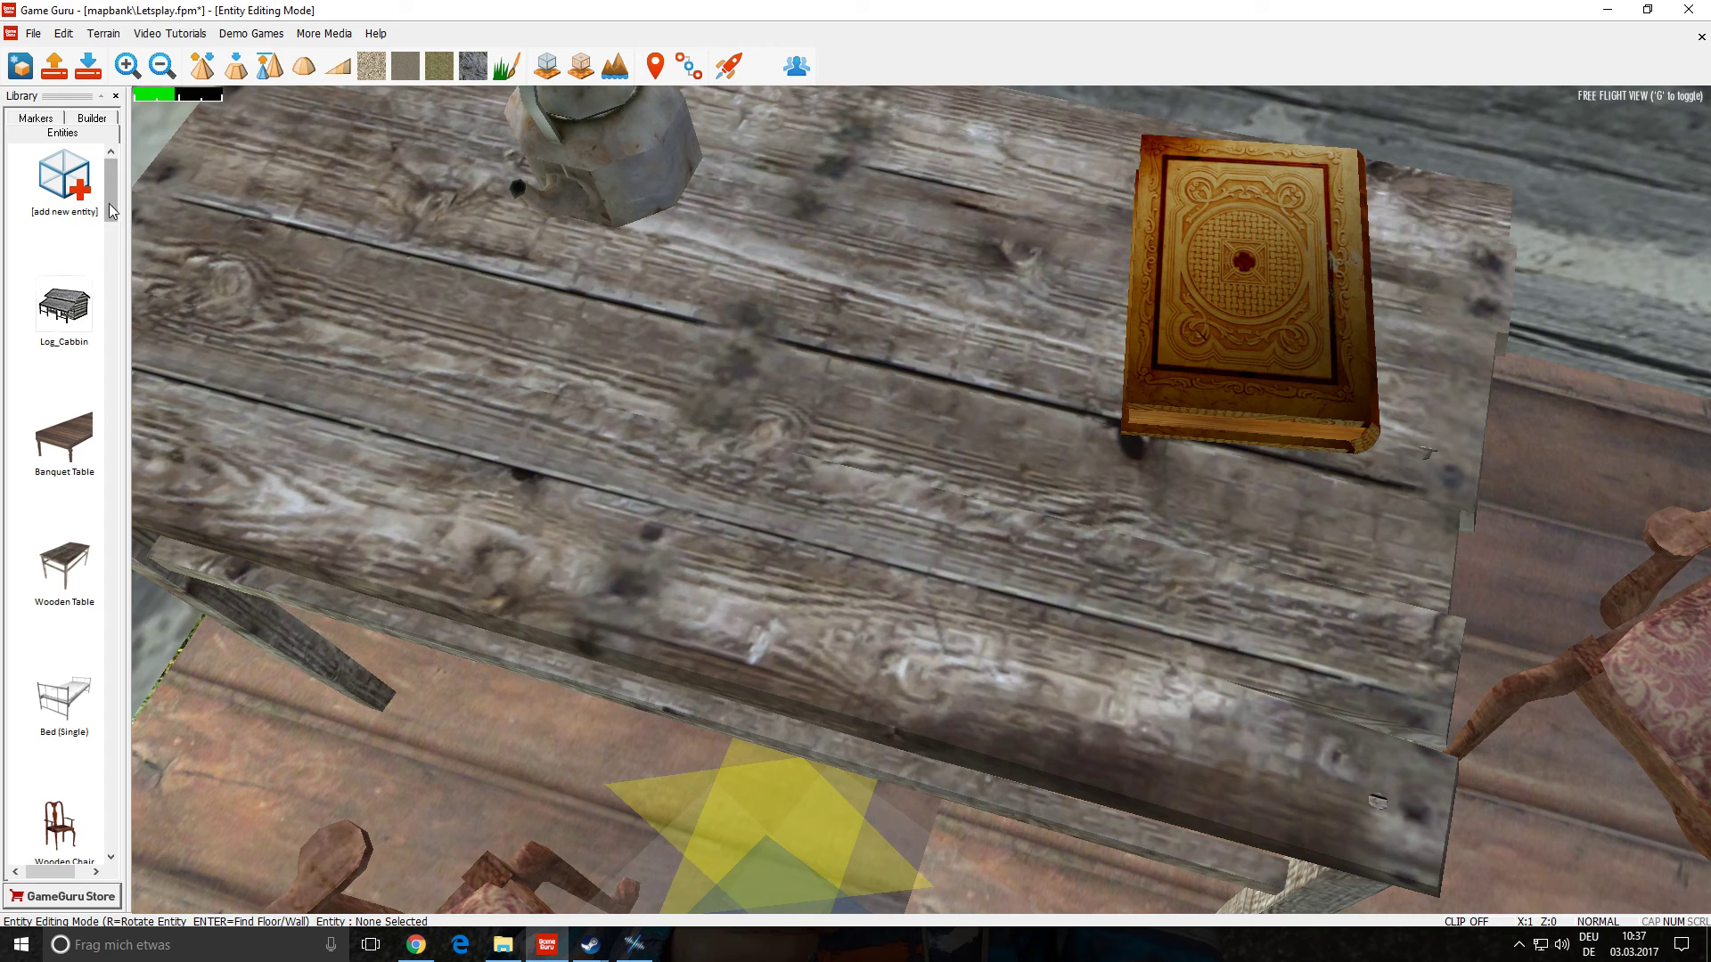
pyautogui.moveTo(111, 210); pyautogui.dragTo(101, 710)
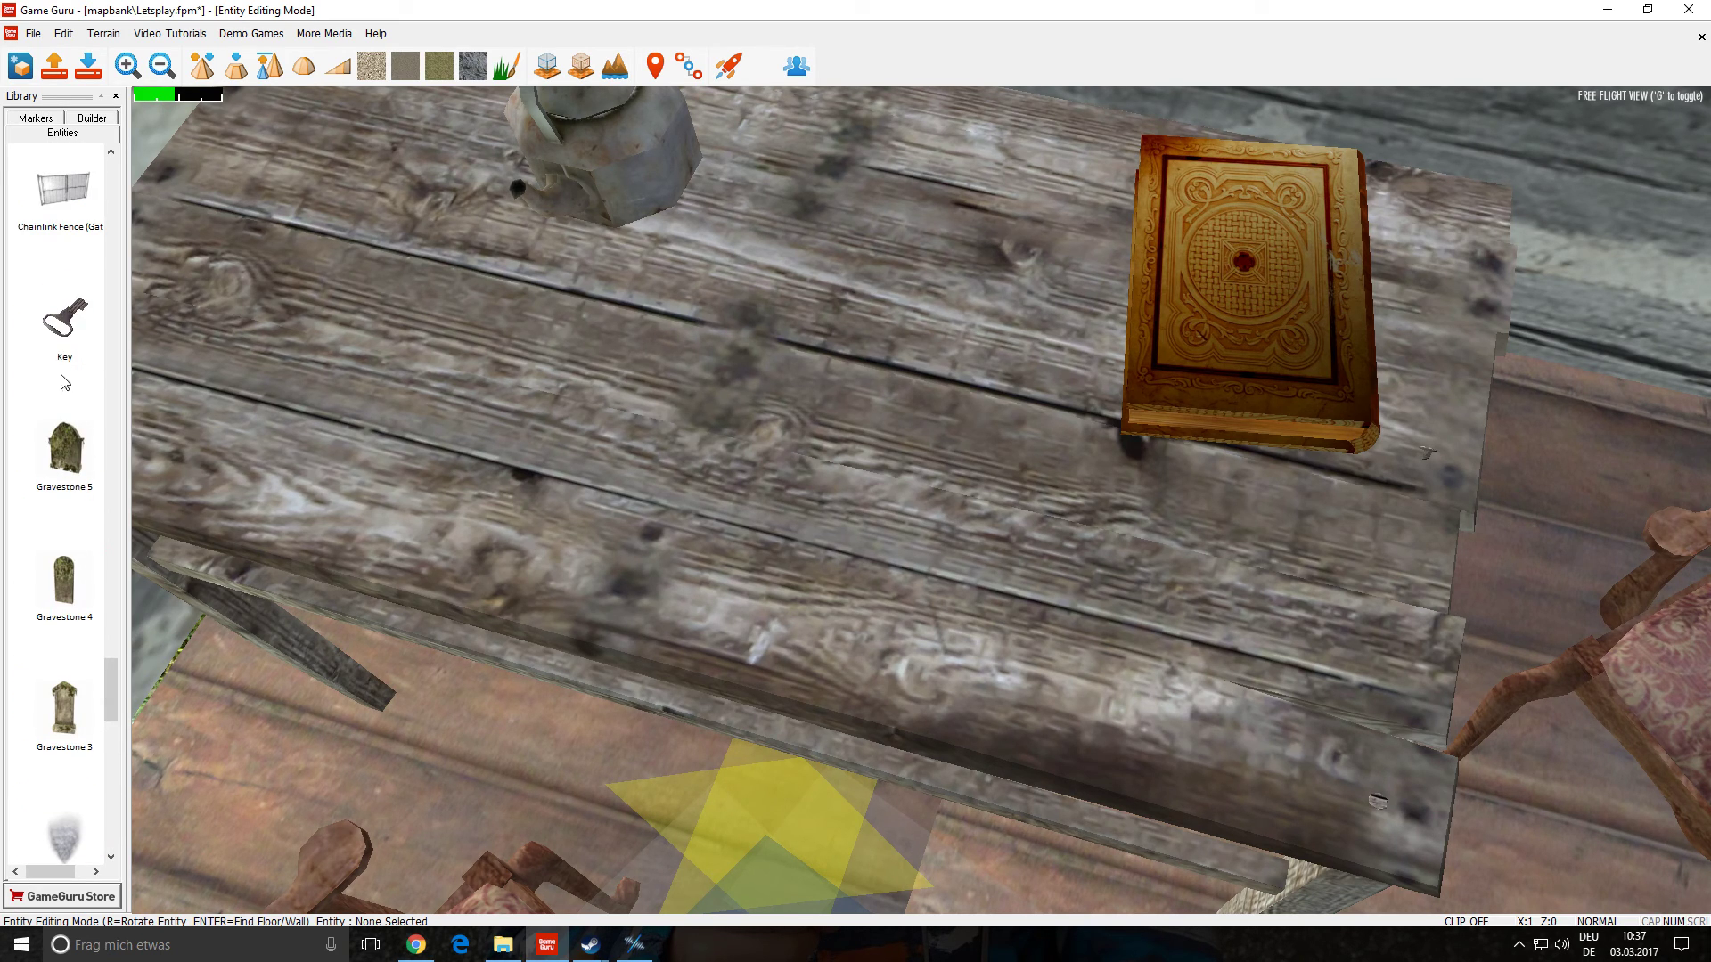
pyautogui.click(63, 323)
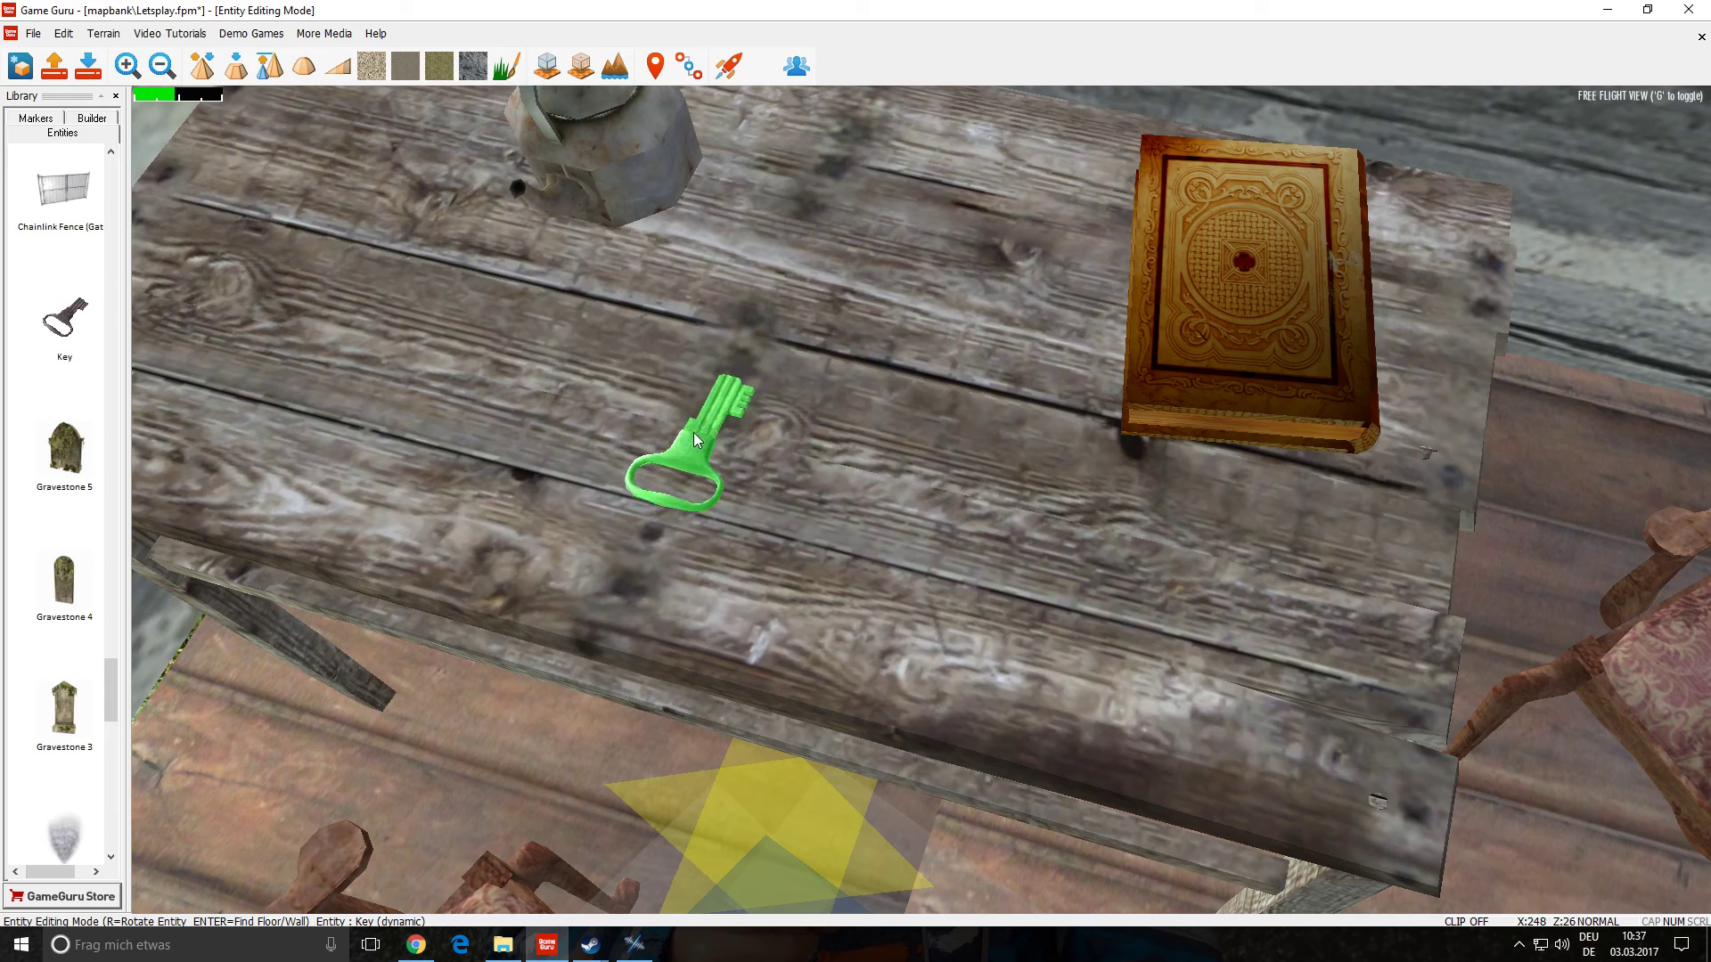
pyautogui.click(697, 420)
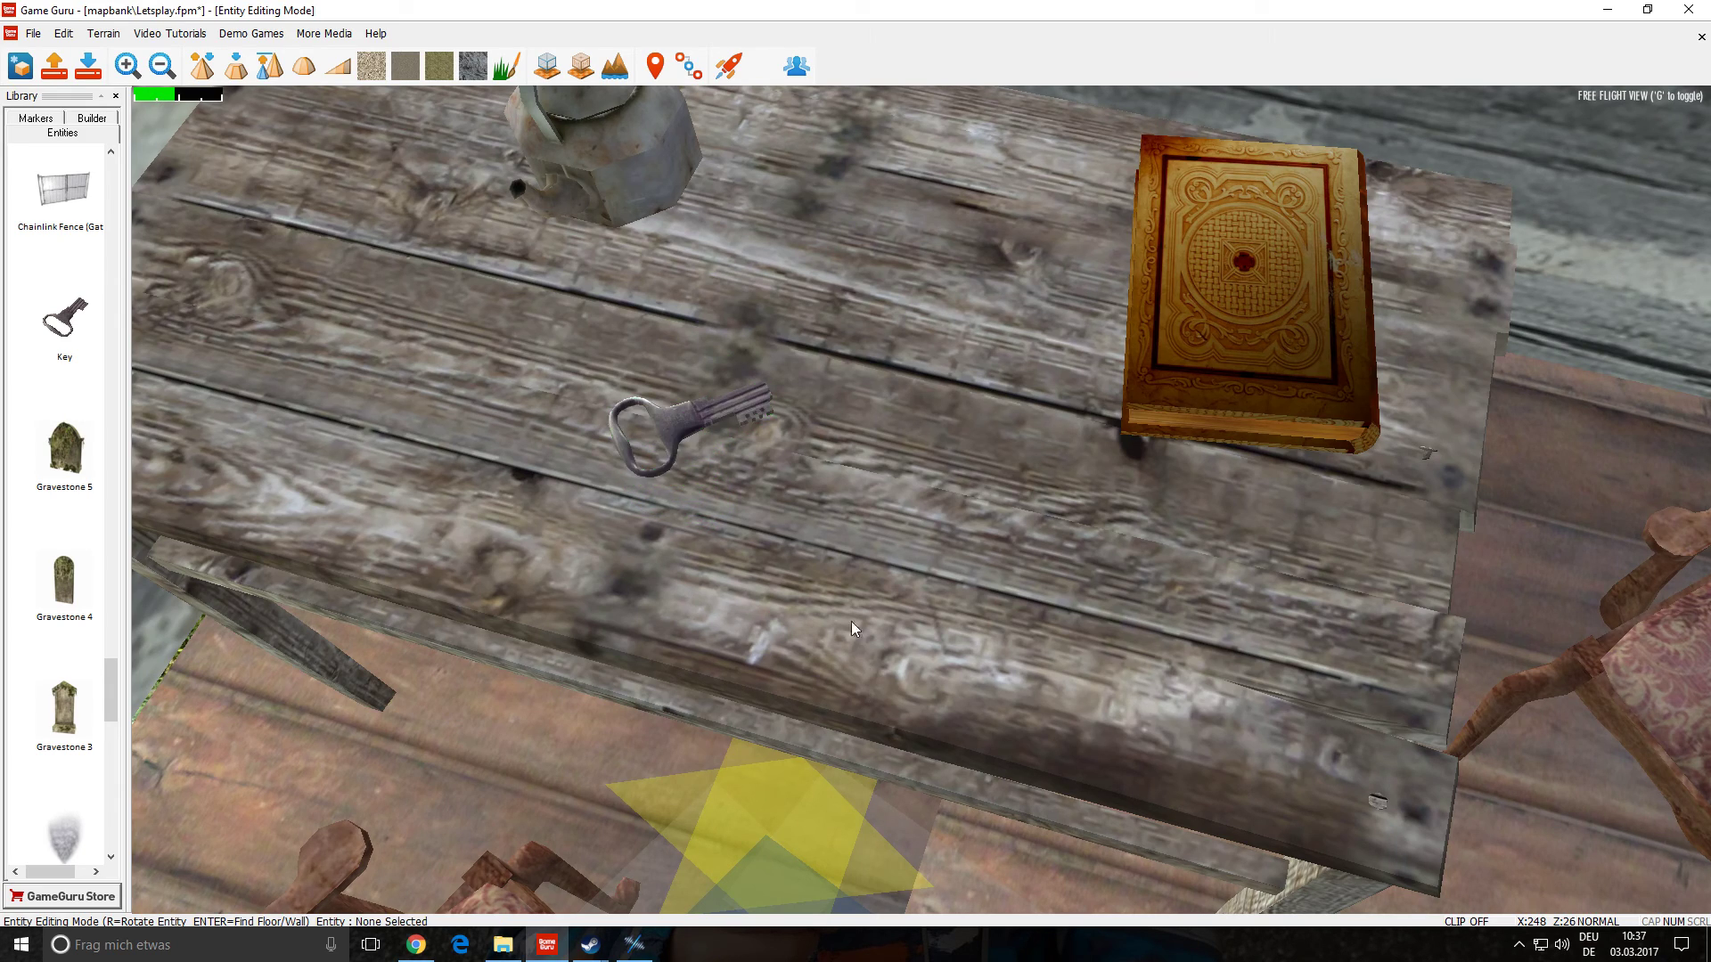
# - Rename the key on the table to Key Hütte, copy that name and apply the changes
pyautogui.click(686, 423)
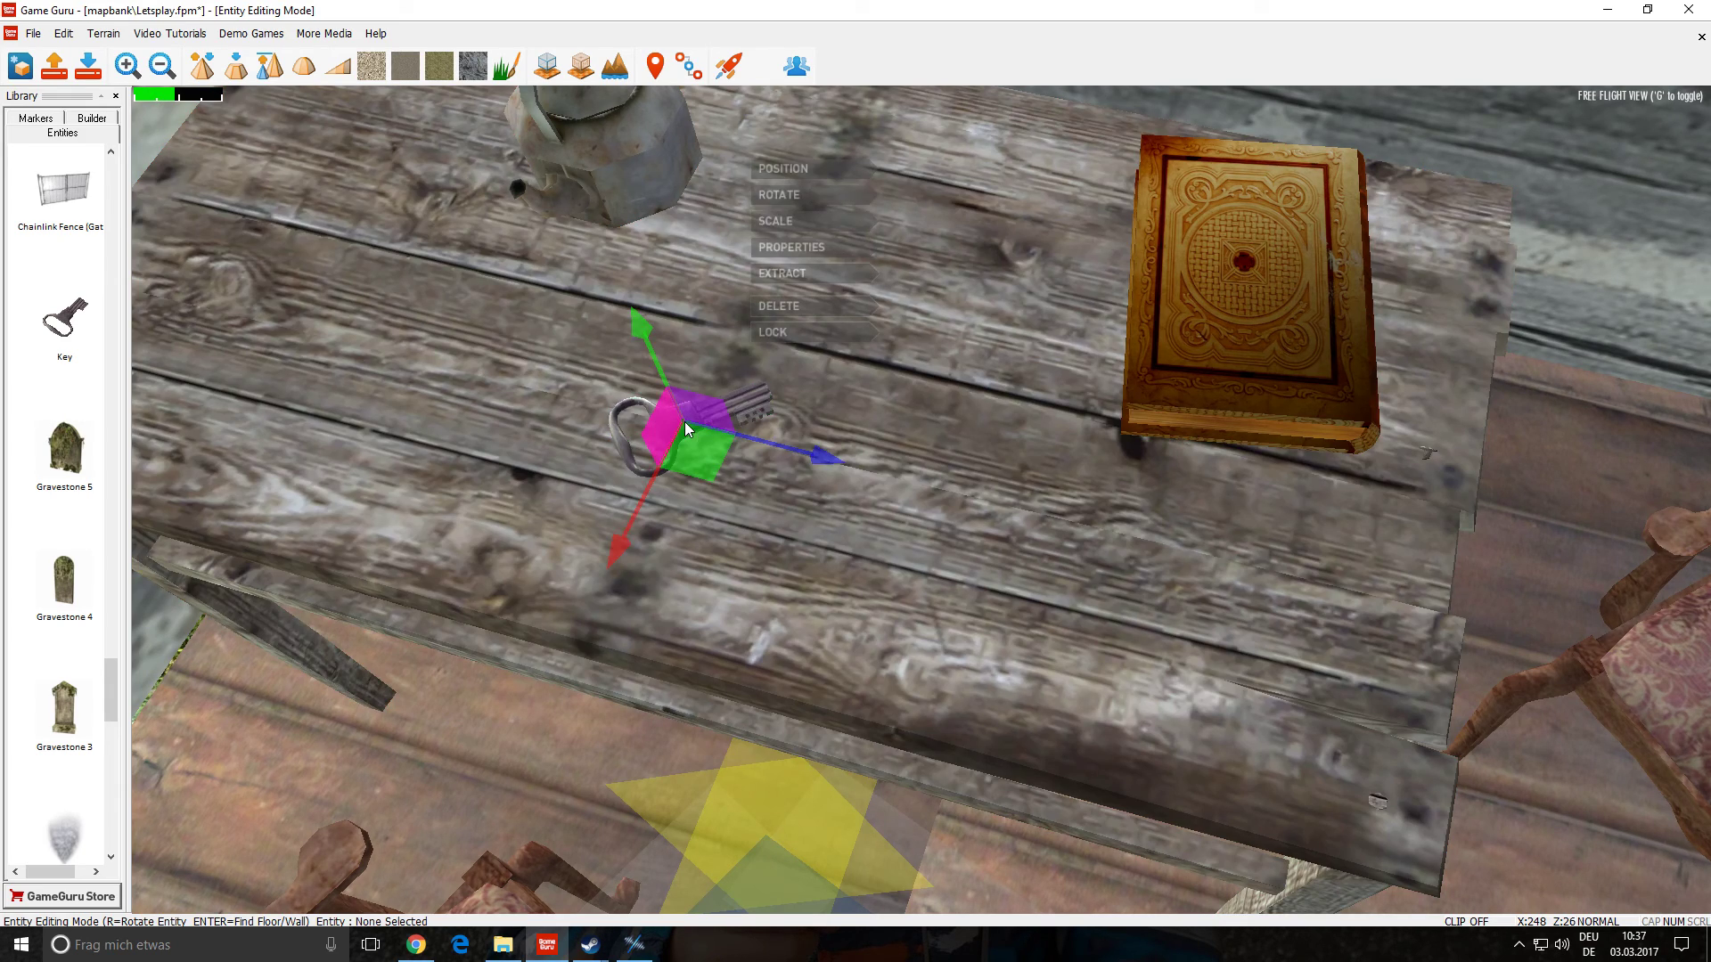
pyautogui.click(798, 246)
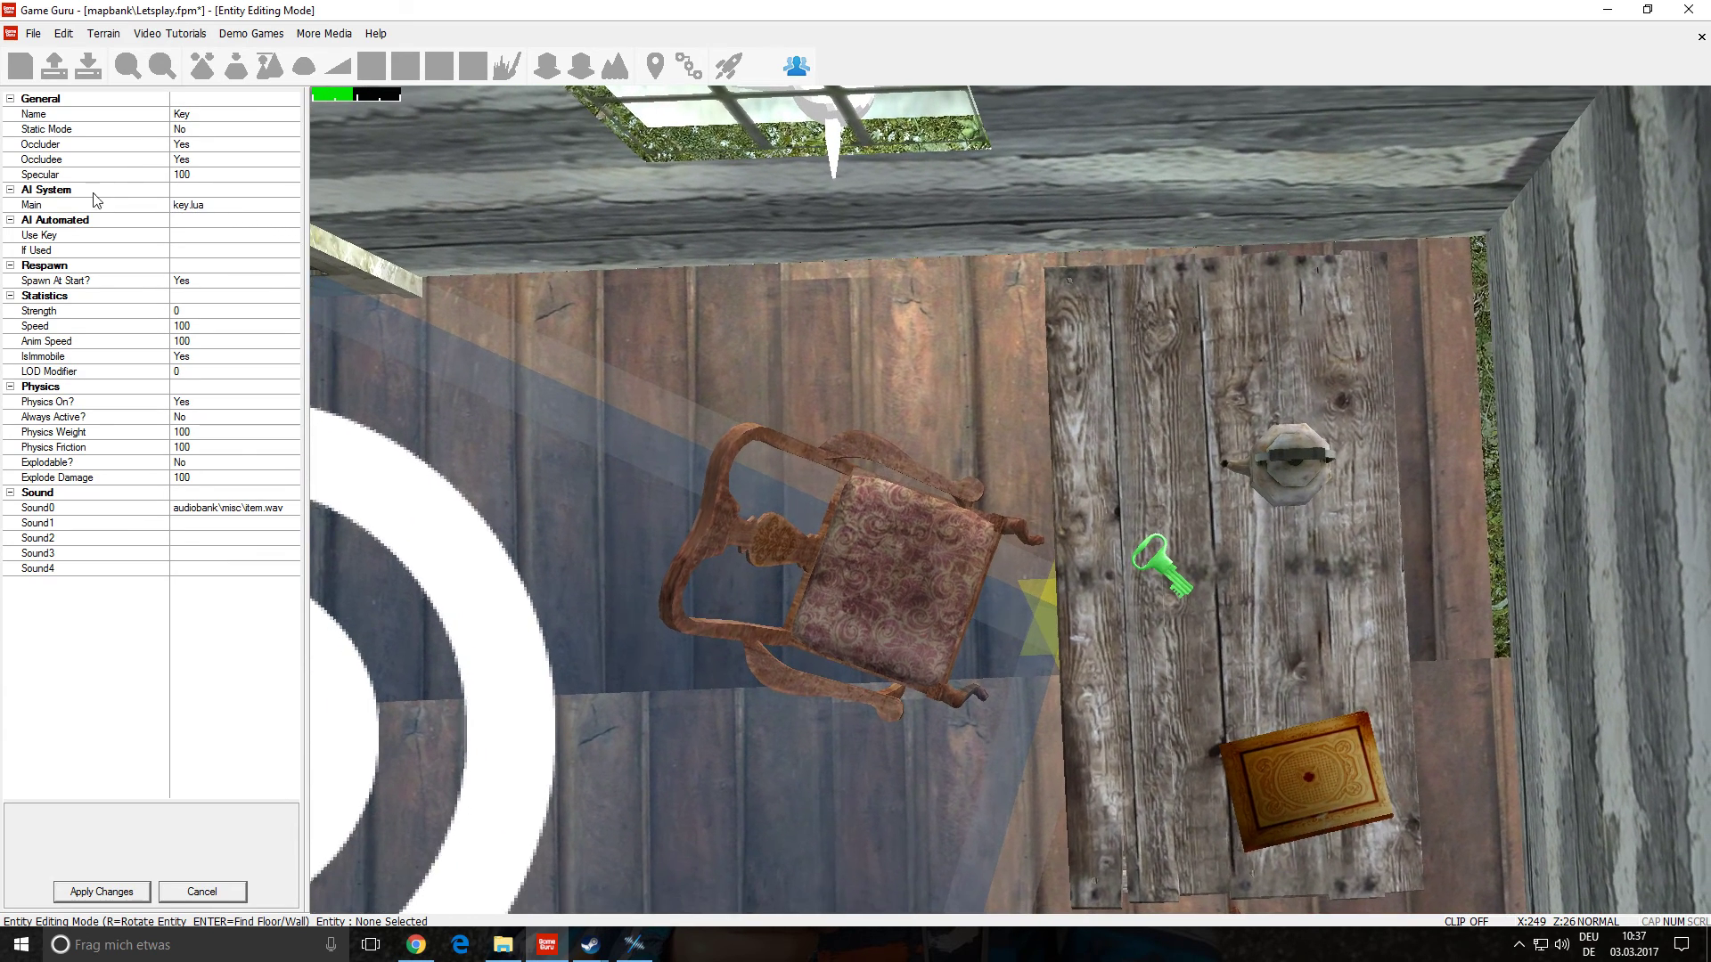
pyautogui.click(208, 115)
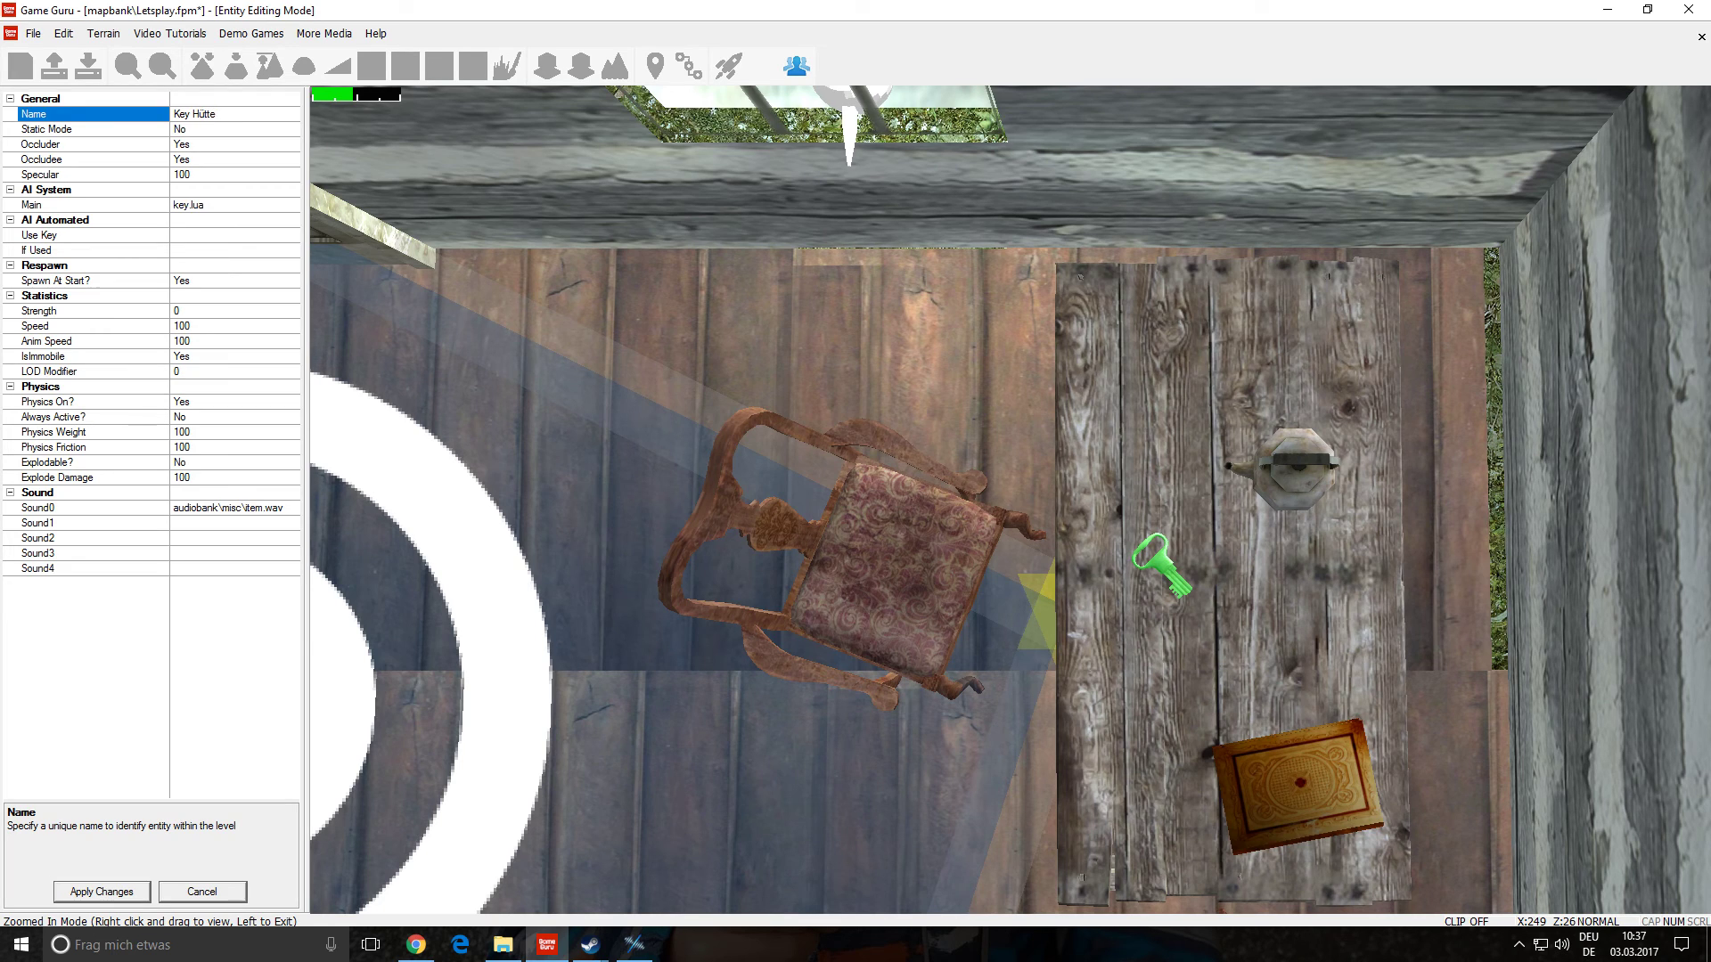
pyautogui.rightClick(192, 115)
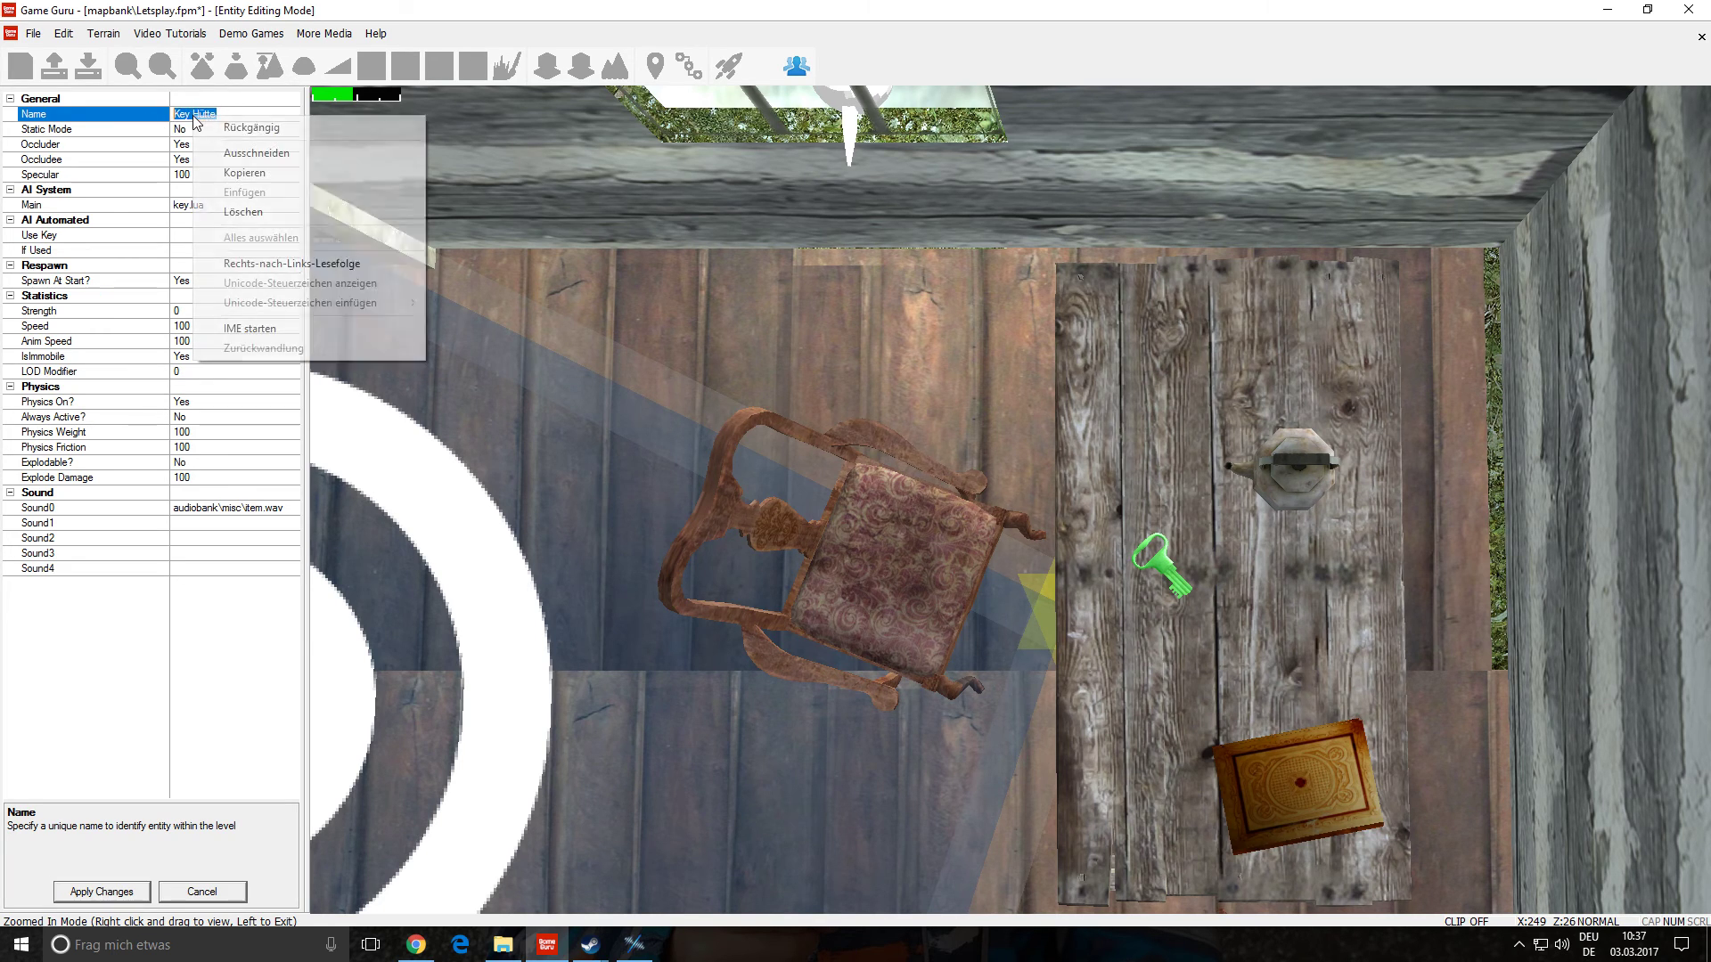
pyautogui.click(245, 173)
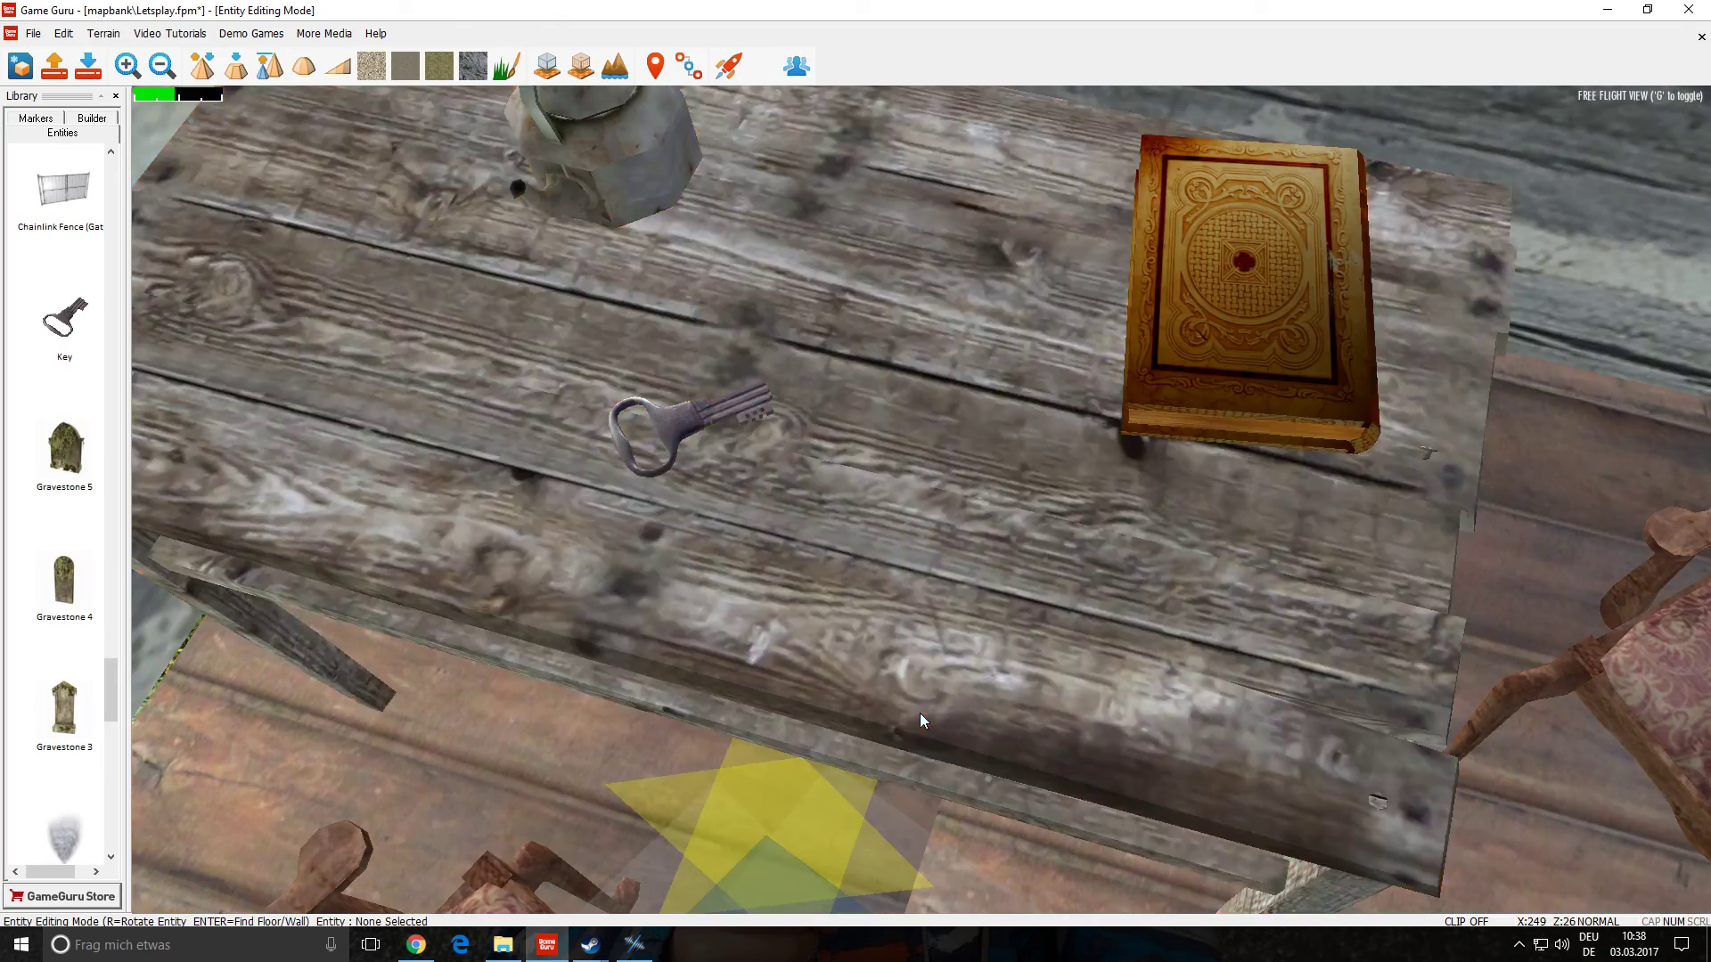
# - Set the double doors' Use Key property to the copied name Key Hütte and apply the changes
pyautogui.moveTo(919, 713); pyautogui.dragTo(463, 571, button='right')
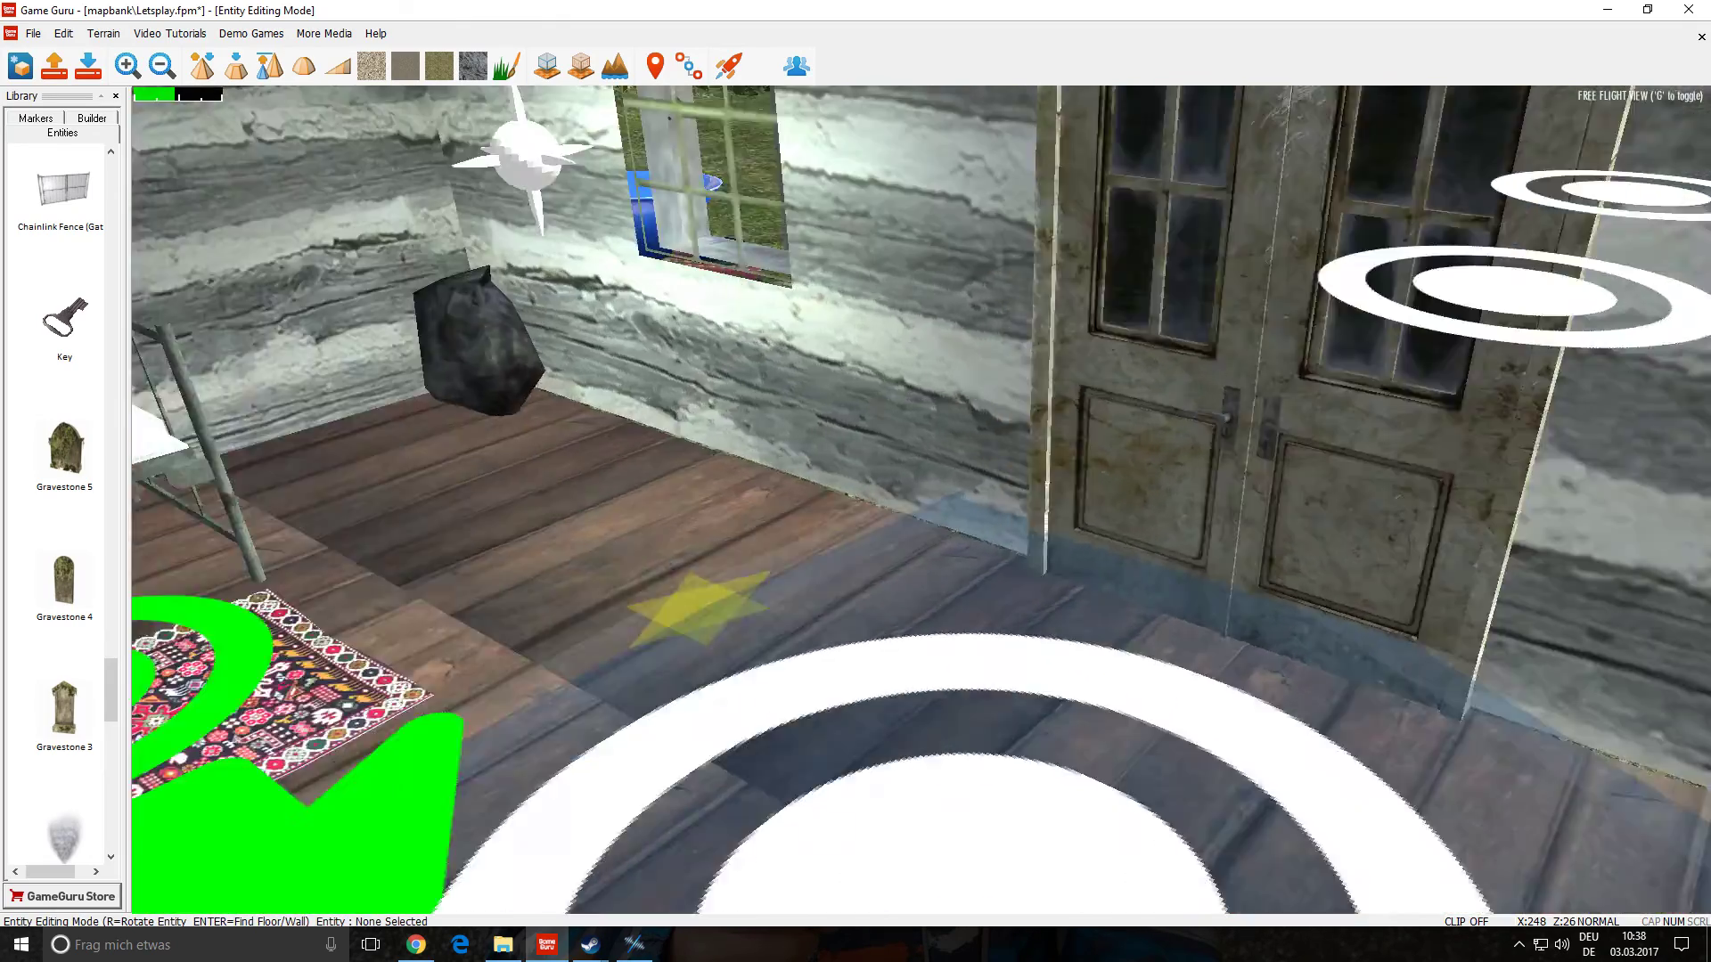
pyautogui.moveTo(921, 499); pyautogui.dragTo(1337, 267, button='right')
pyautogui.click(778, 488)
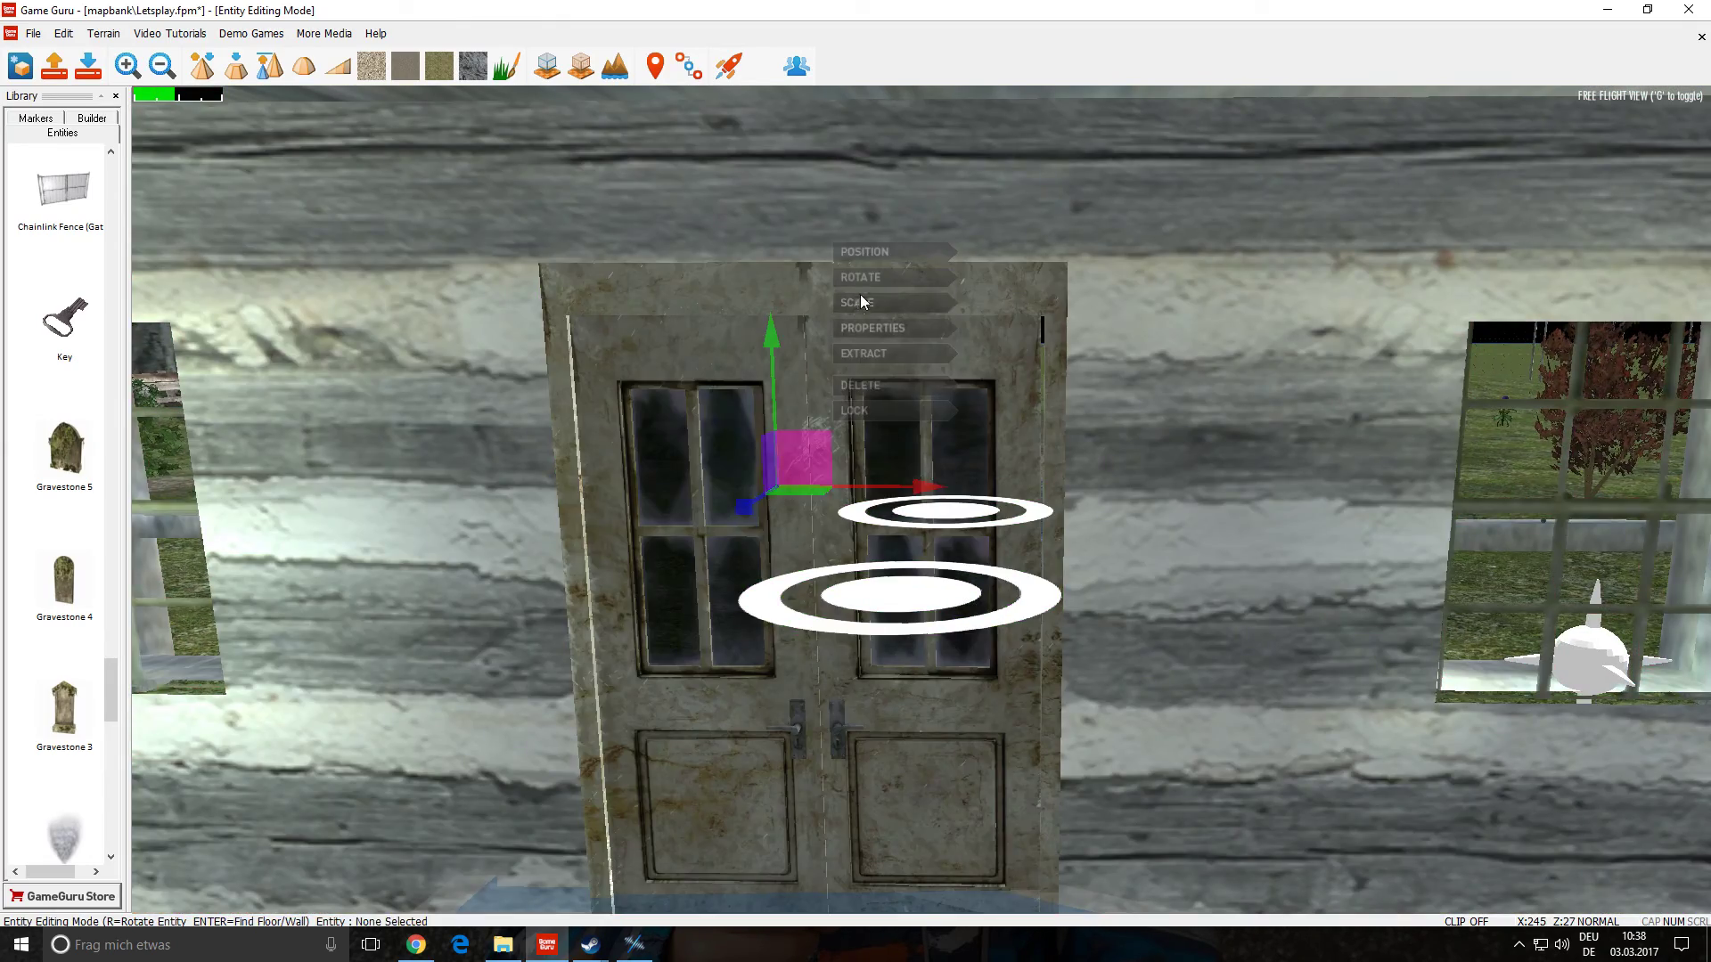
pyautogui.click(875, 329)
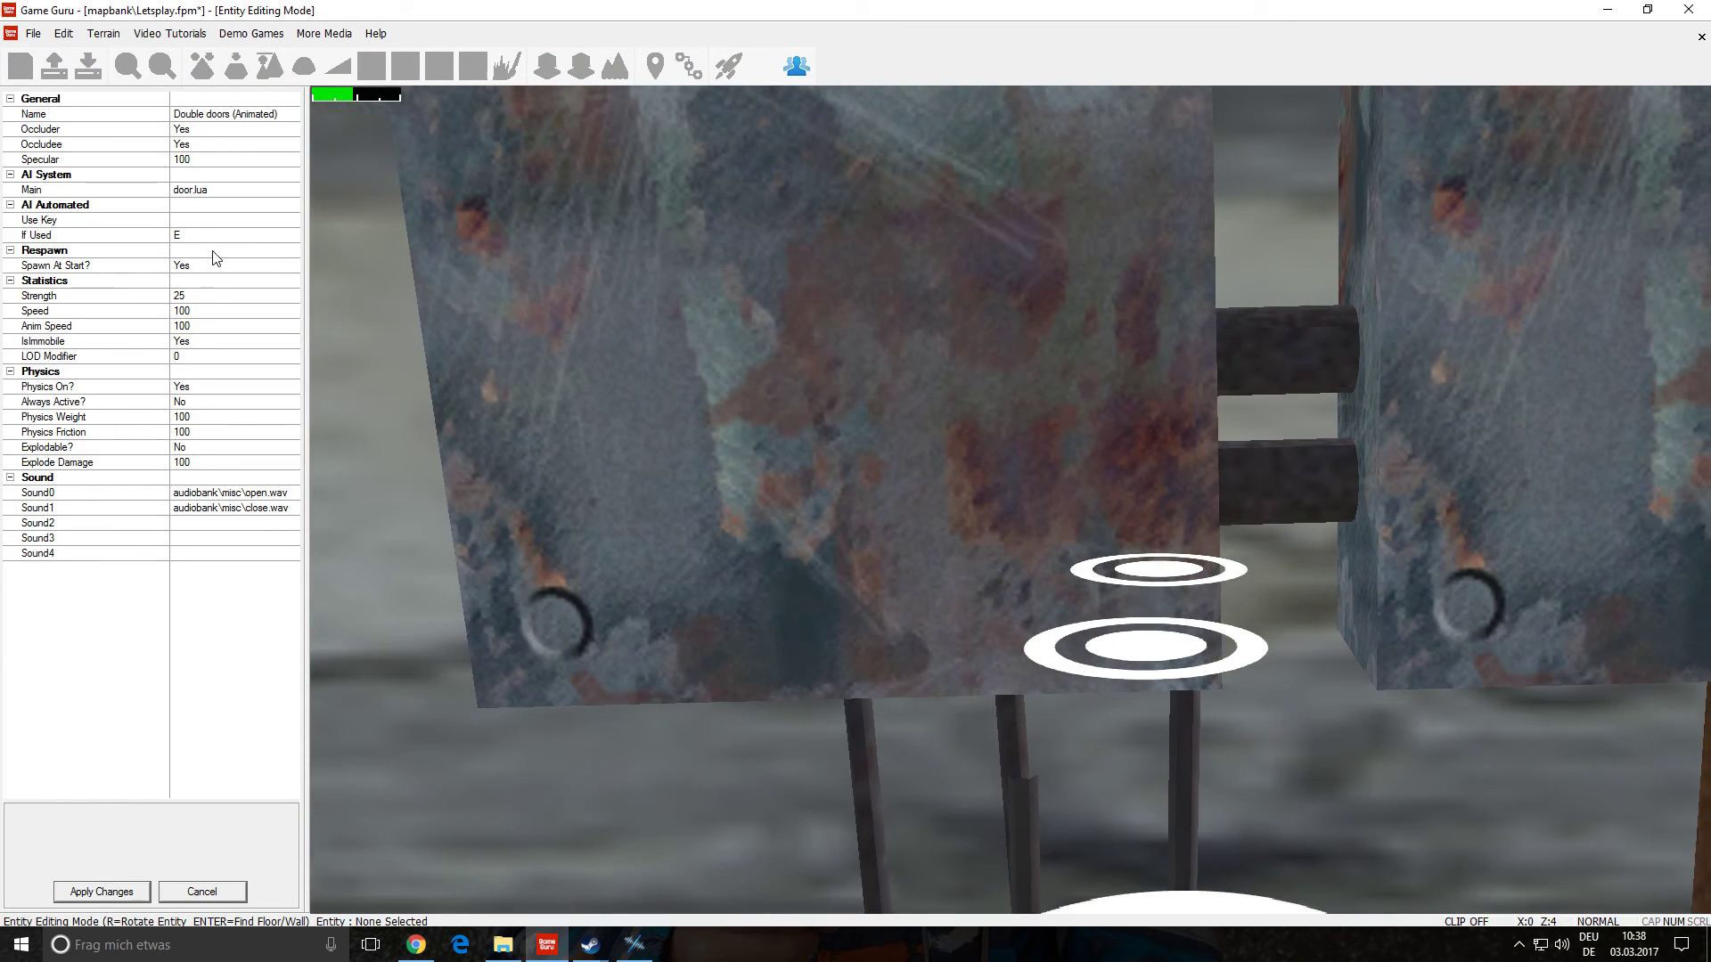
pyautogui.click(179, 234)
pyautogui.press('BackSpace')
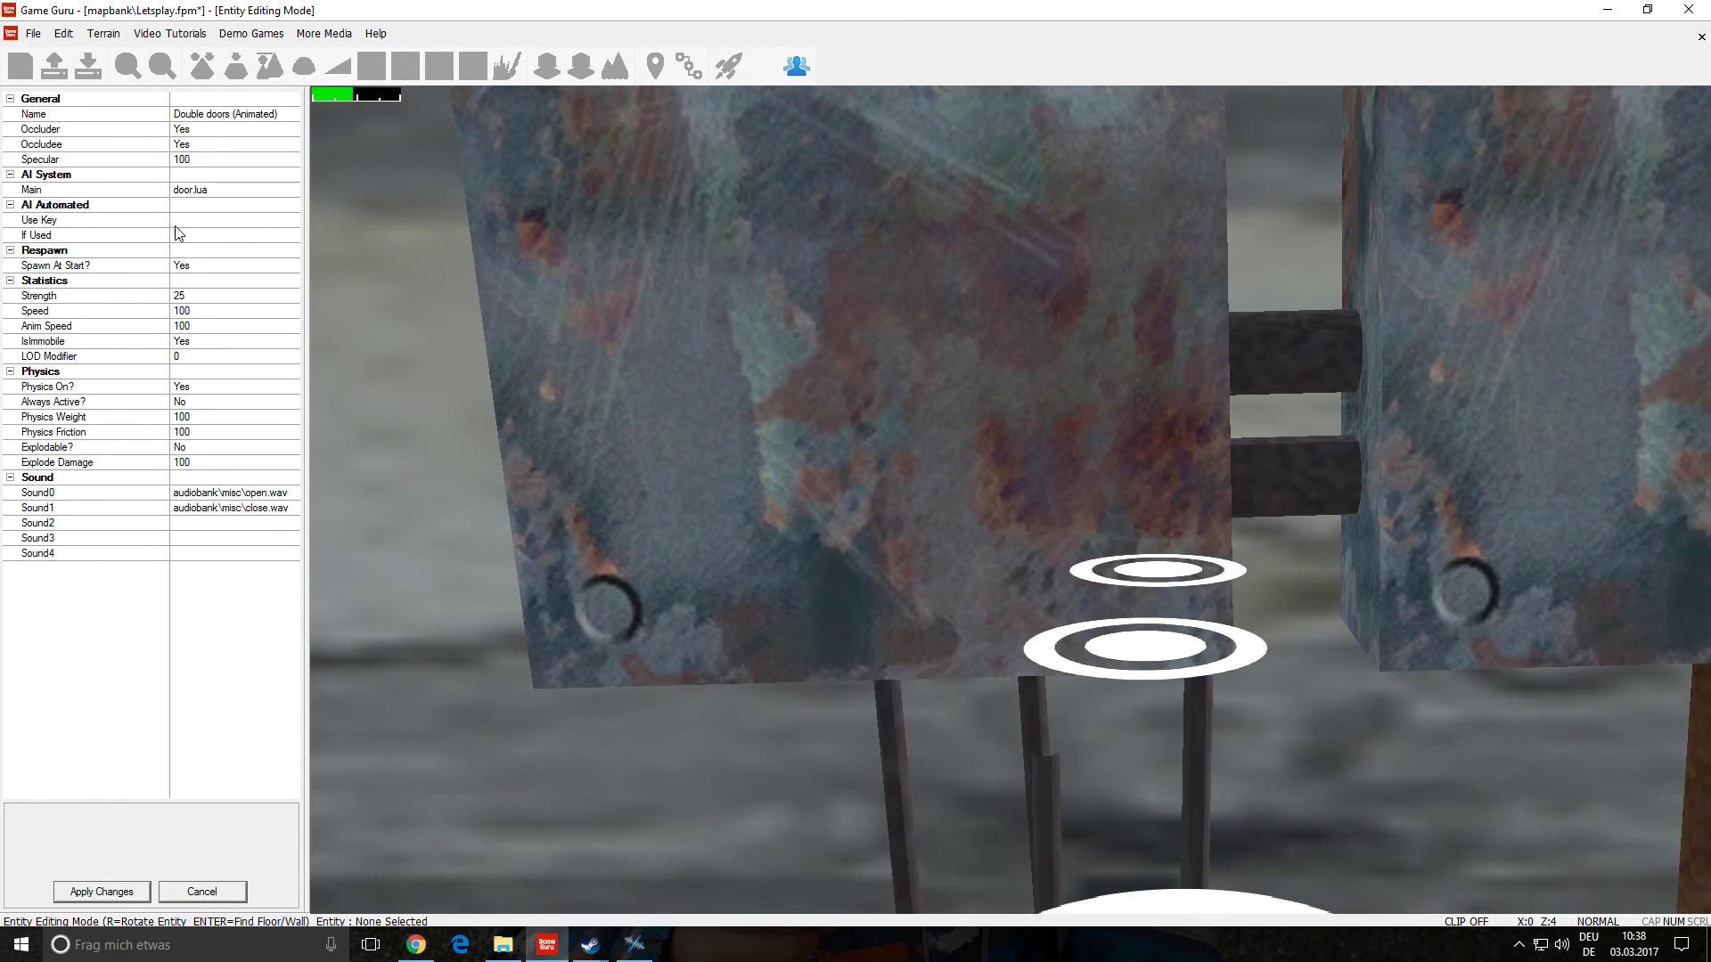
pyautogui.click(178, 220)
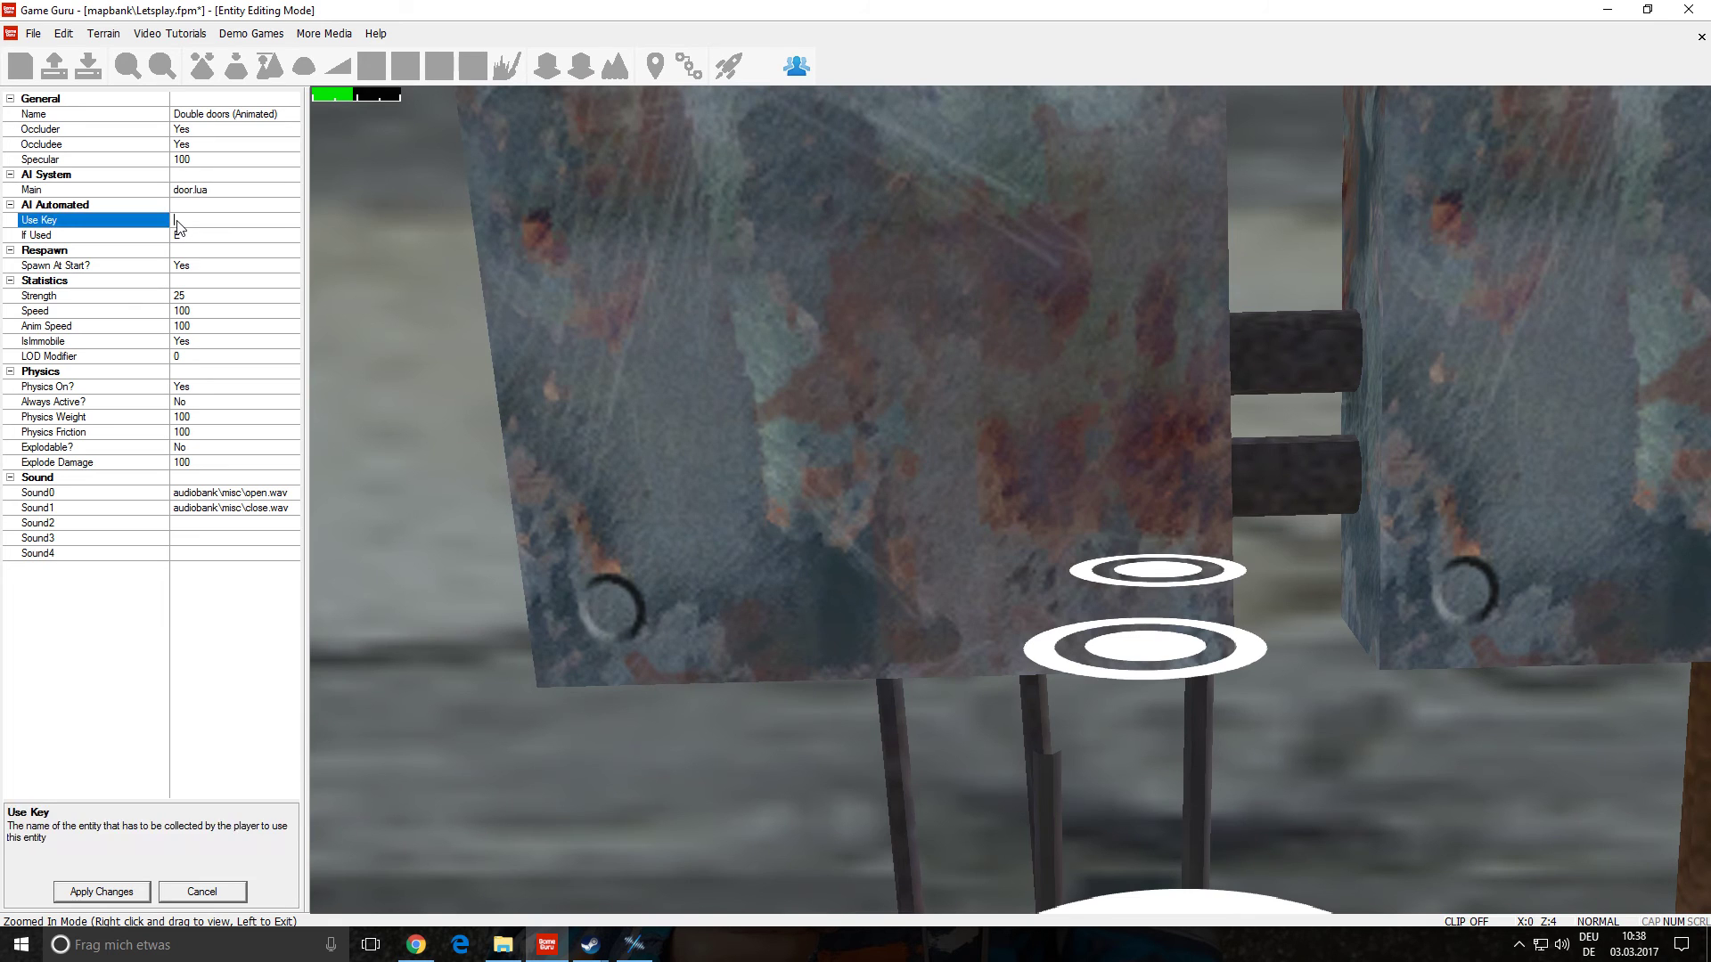
pyautogui.rightClick(178, 220)
pyautogui.click(232, 297)
pyautogui.click(343, 790)
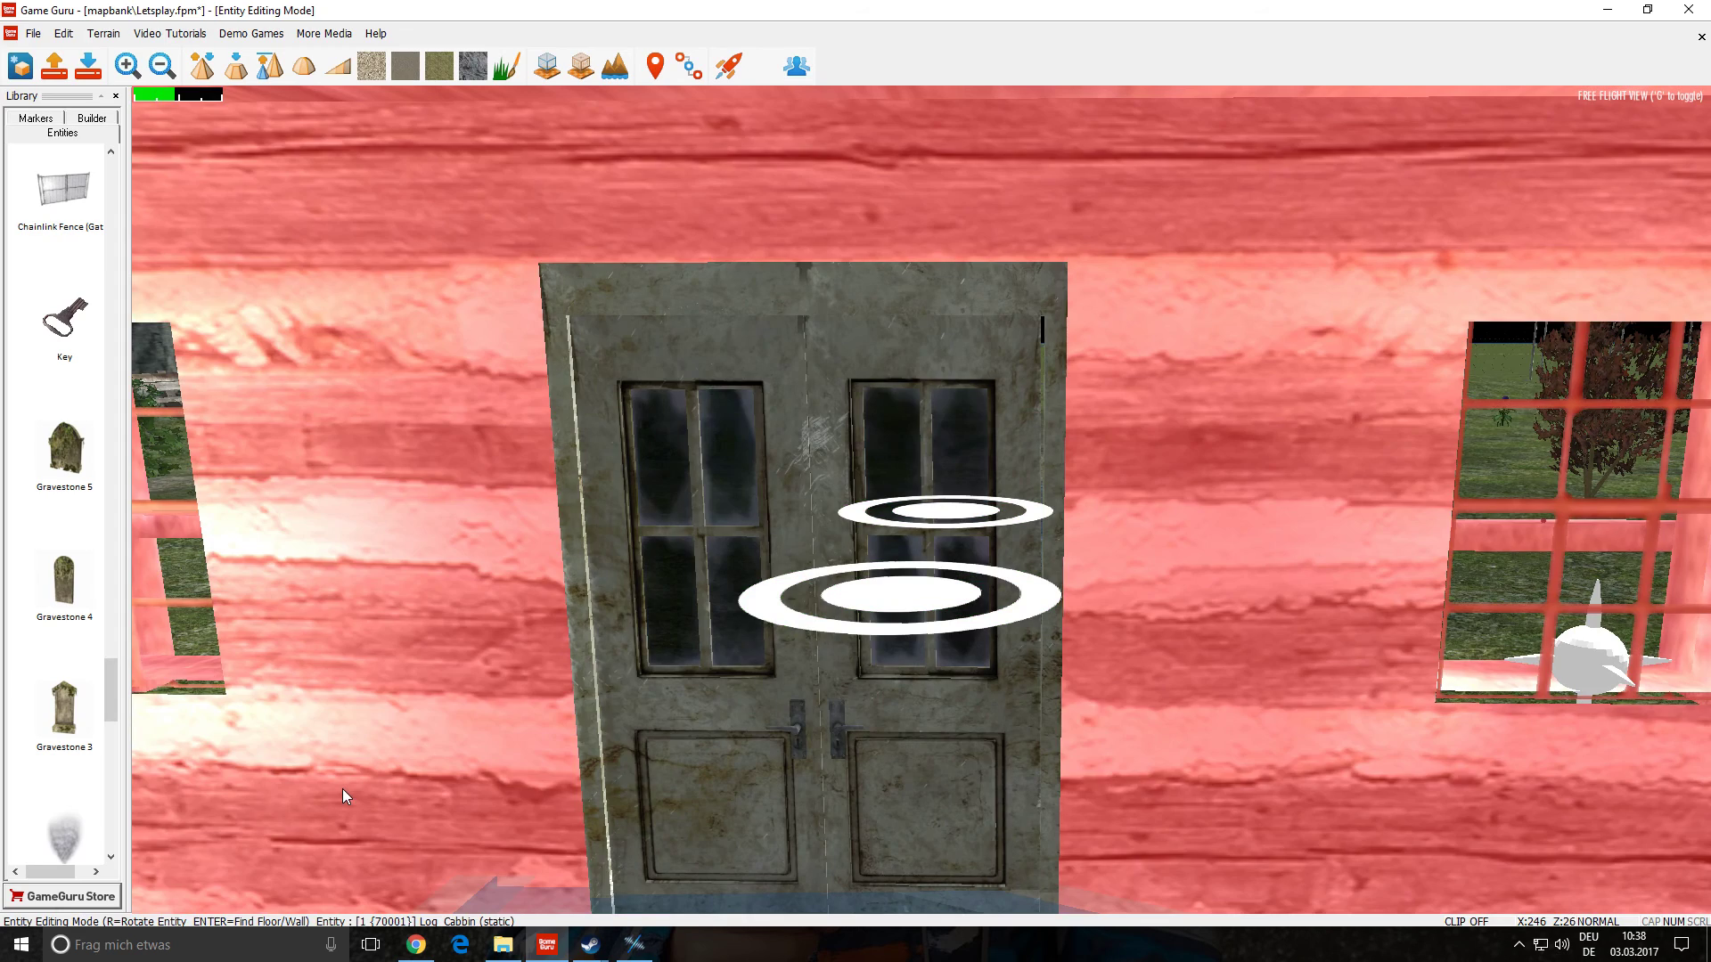
# - Start a test game, walk around the cabin interior and try the double doors without the key
pyautogui.click(728, 66)
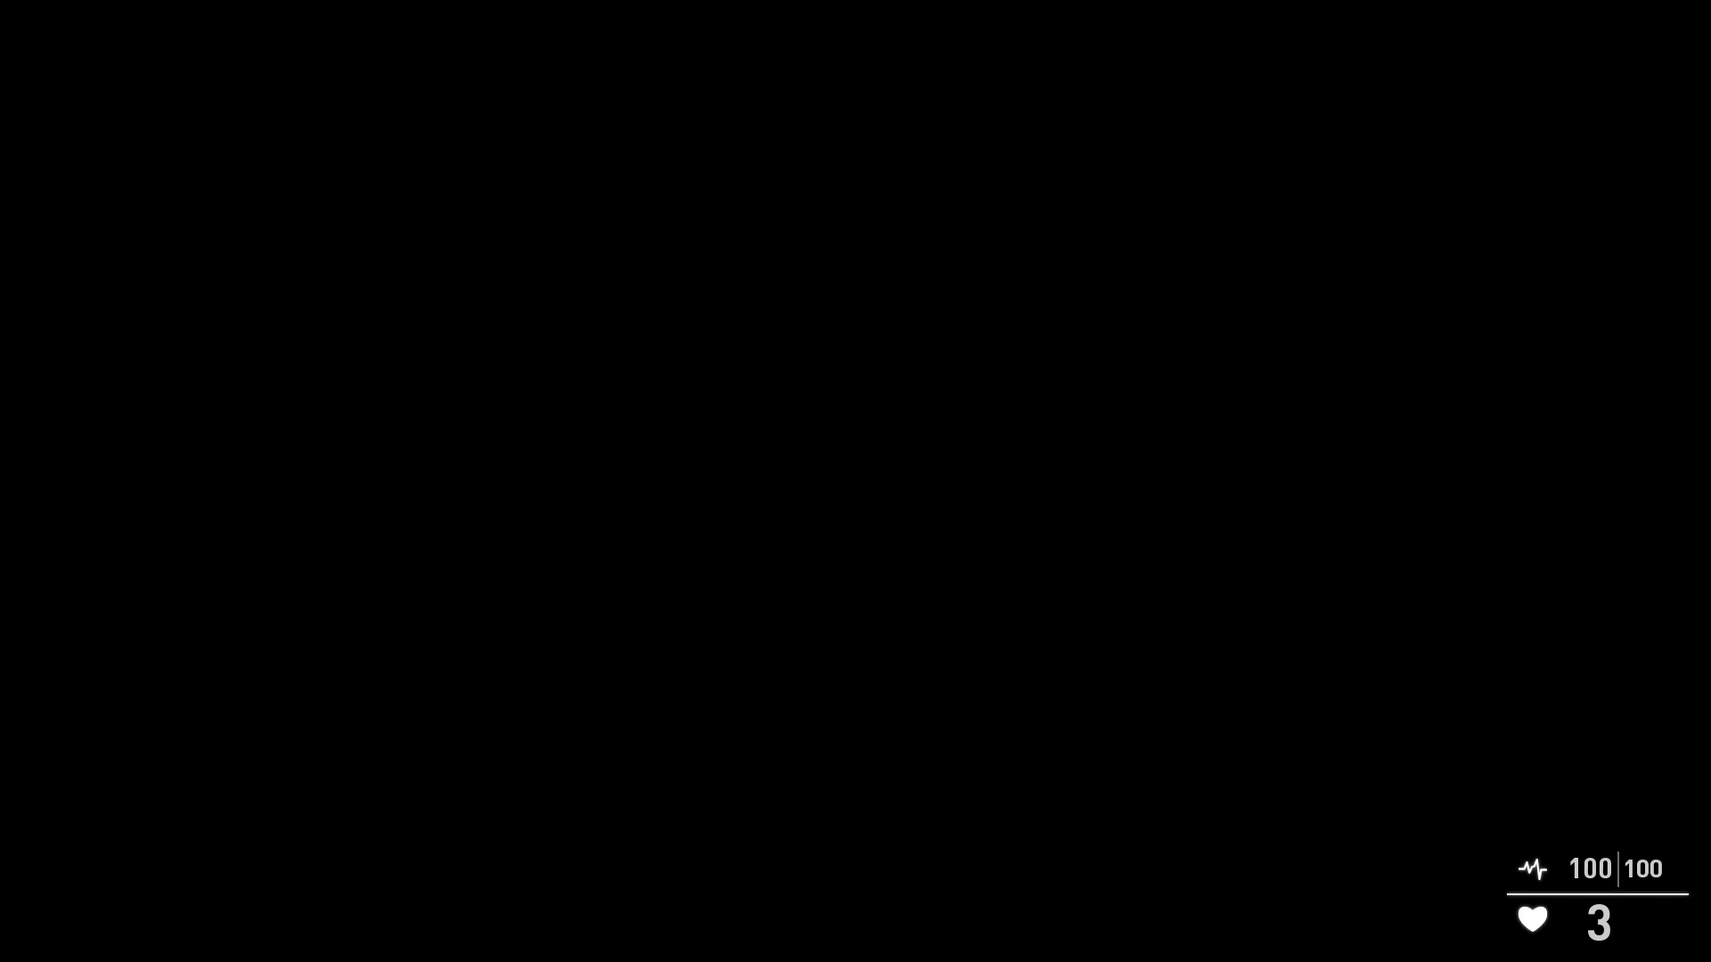
pyautogui.press('w')
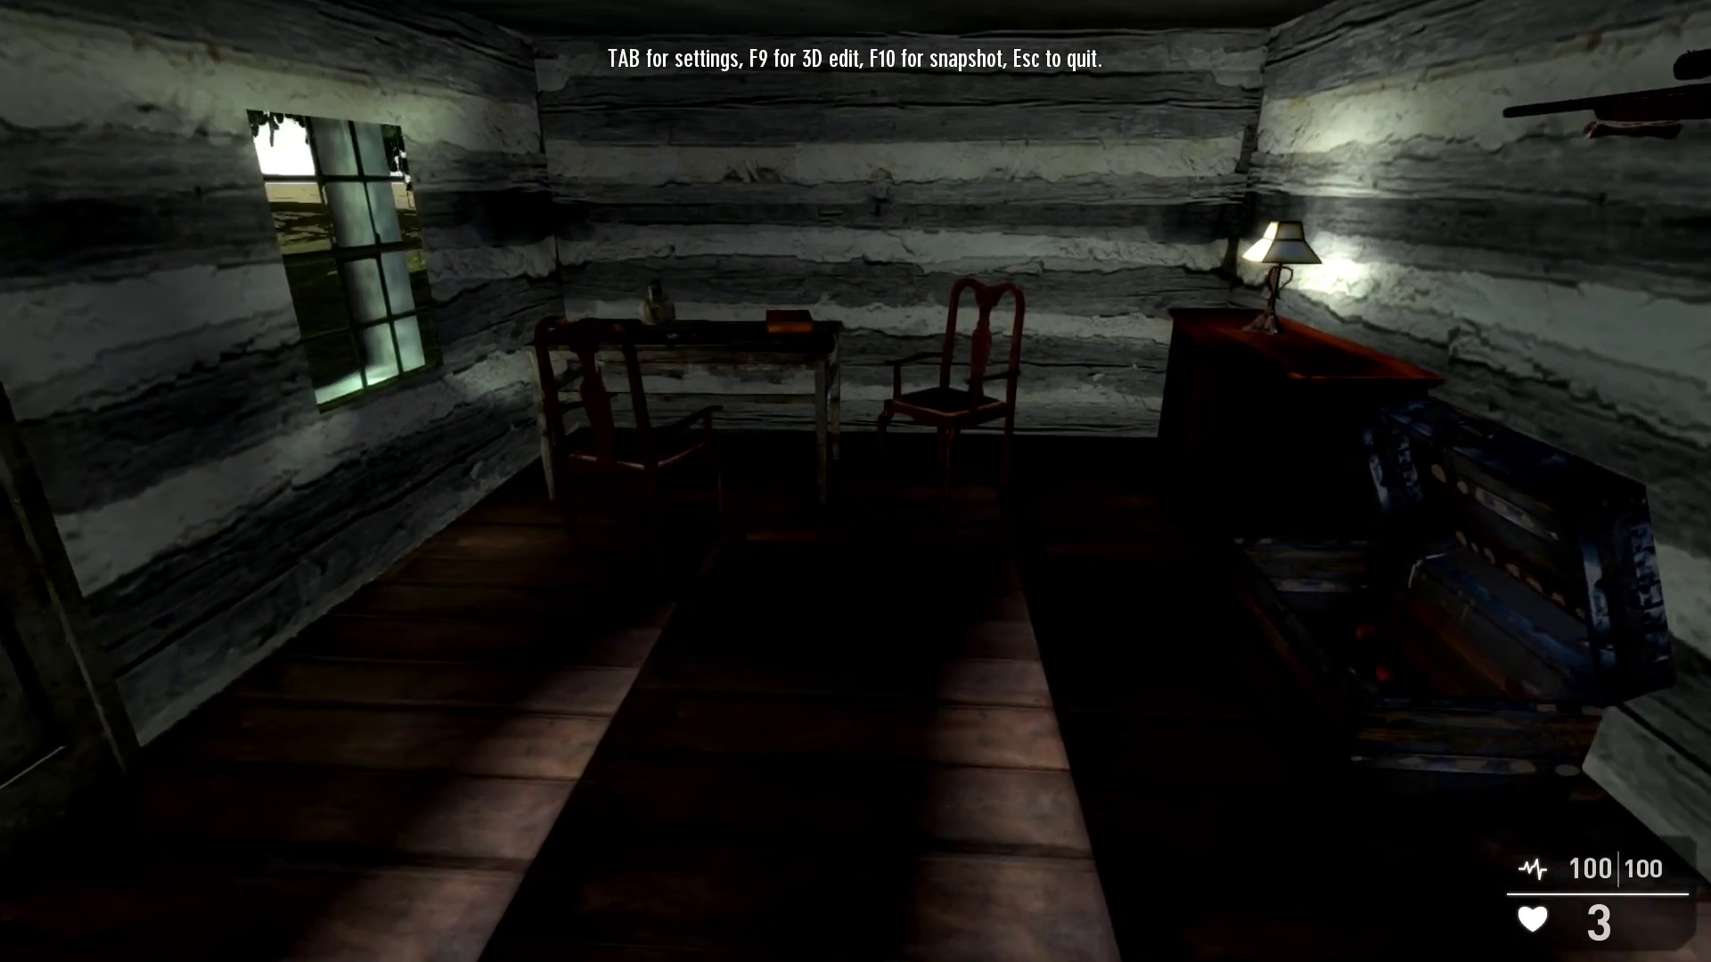
pyautogui.press('w')
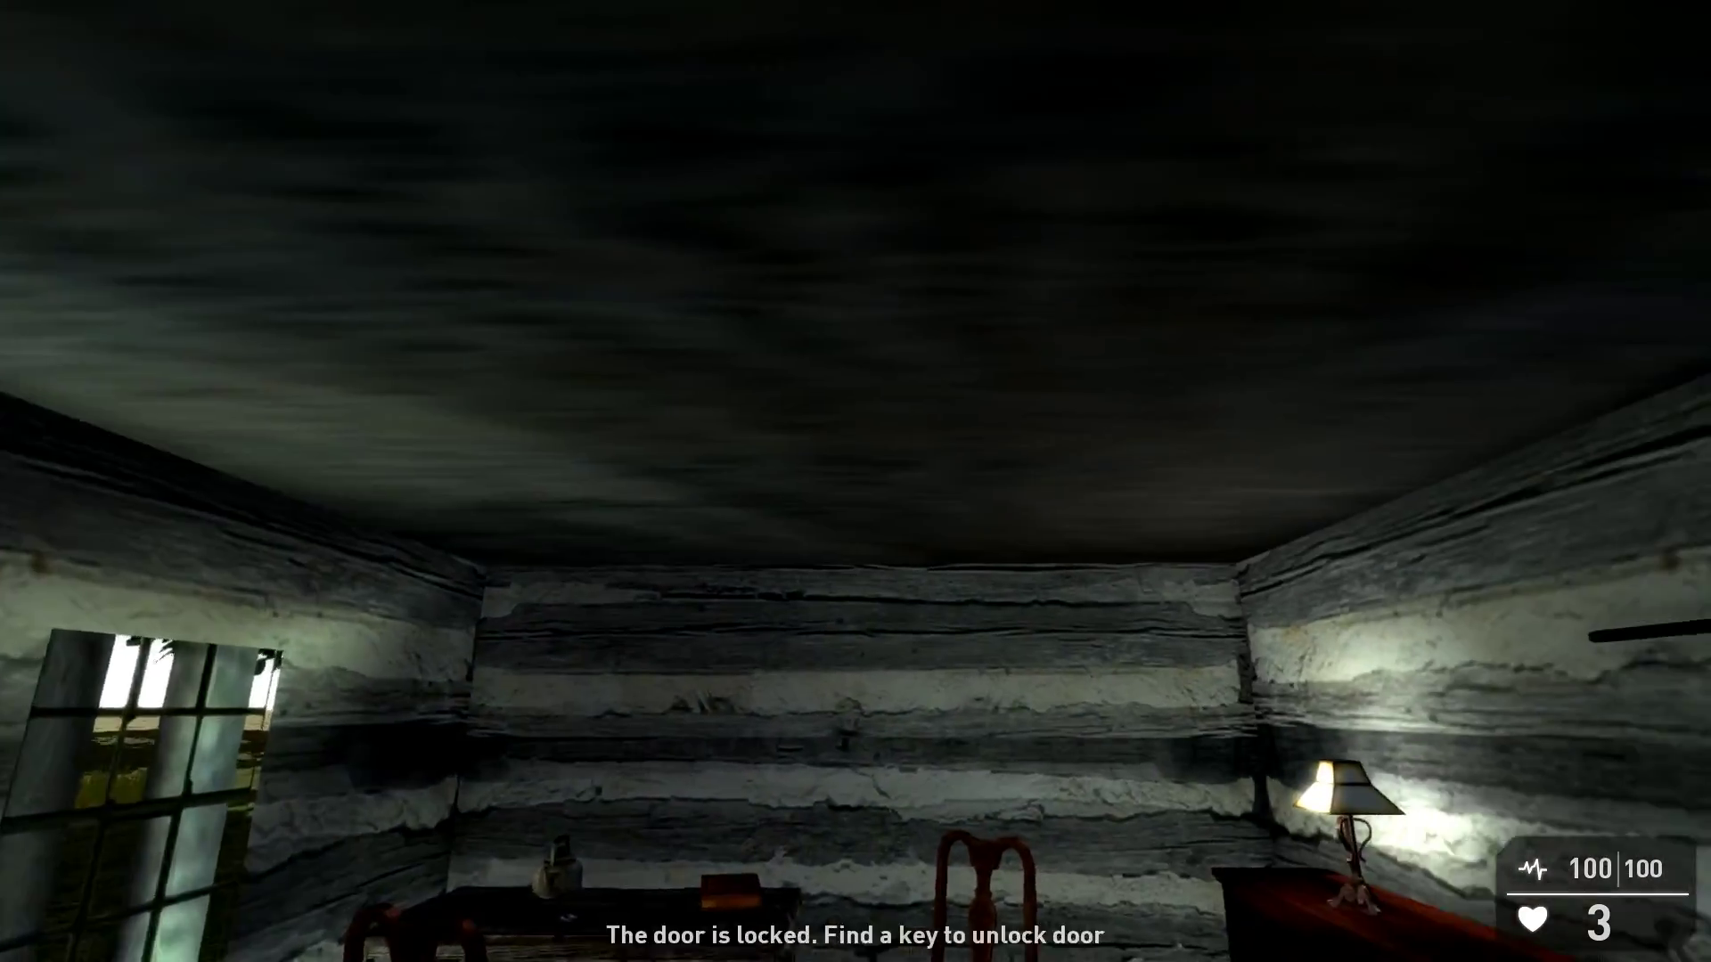
pyautogui.press('w')
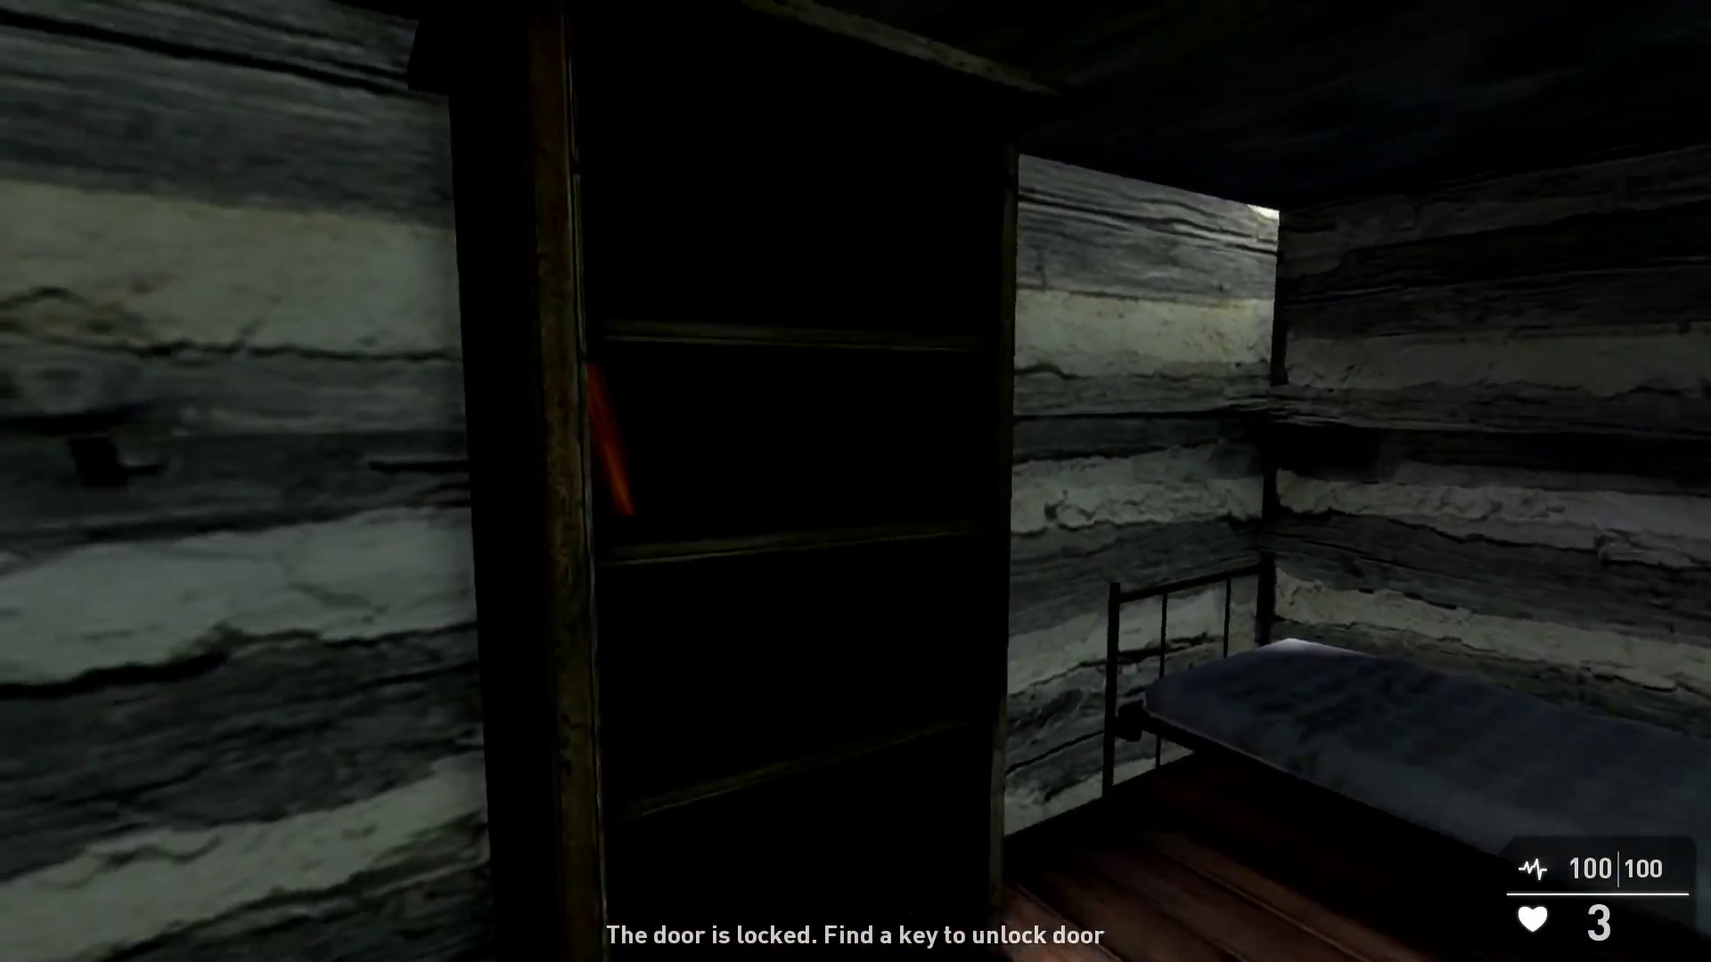
pyautogui.press('w')
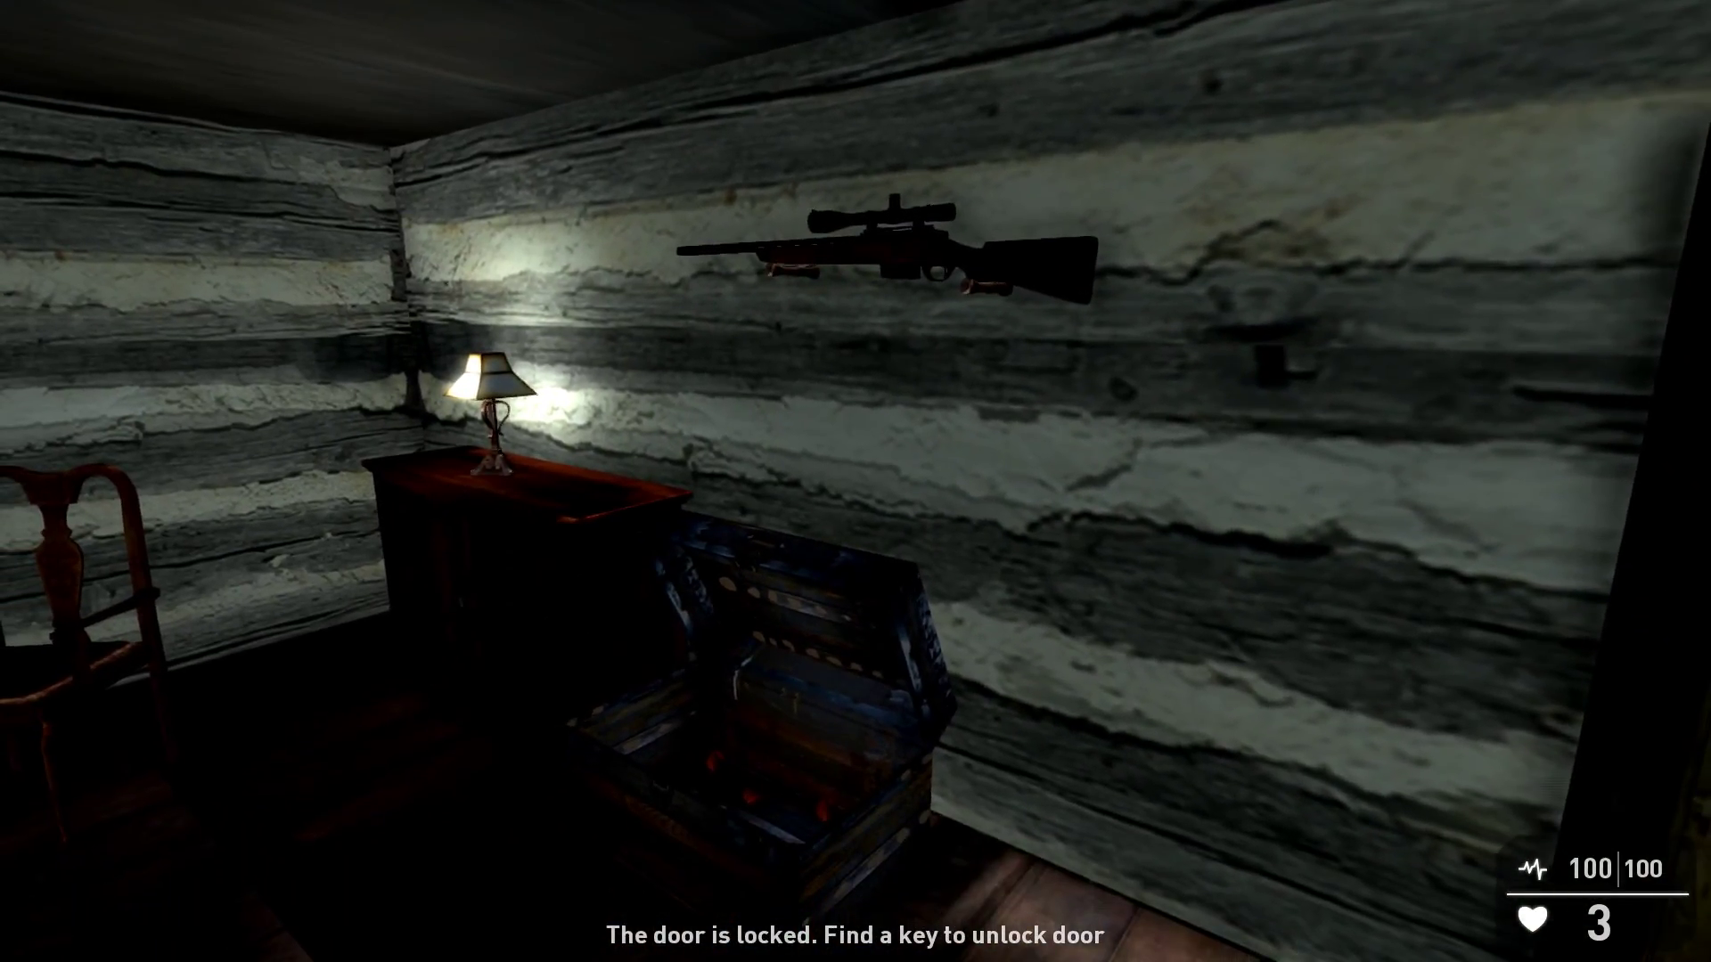
pyautogui.press('w')
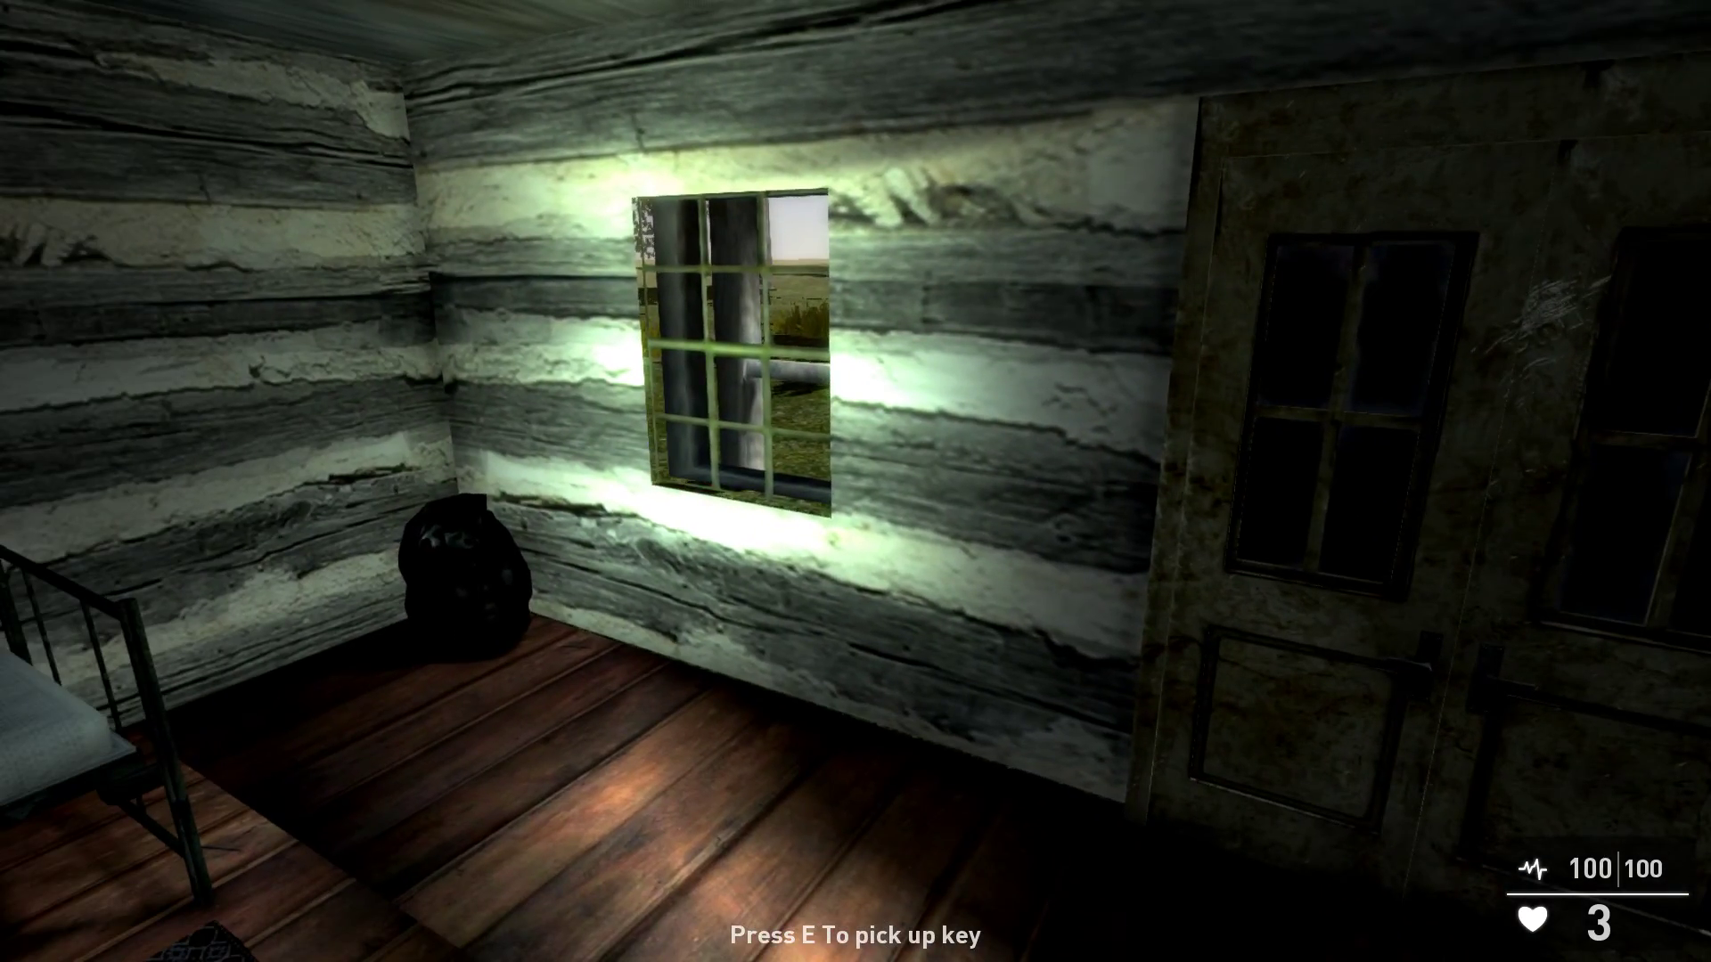
pyautogui.press('w')
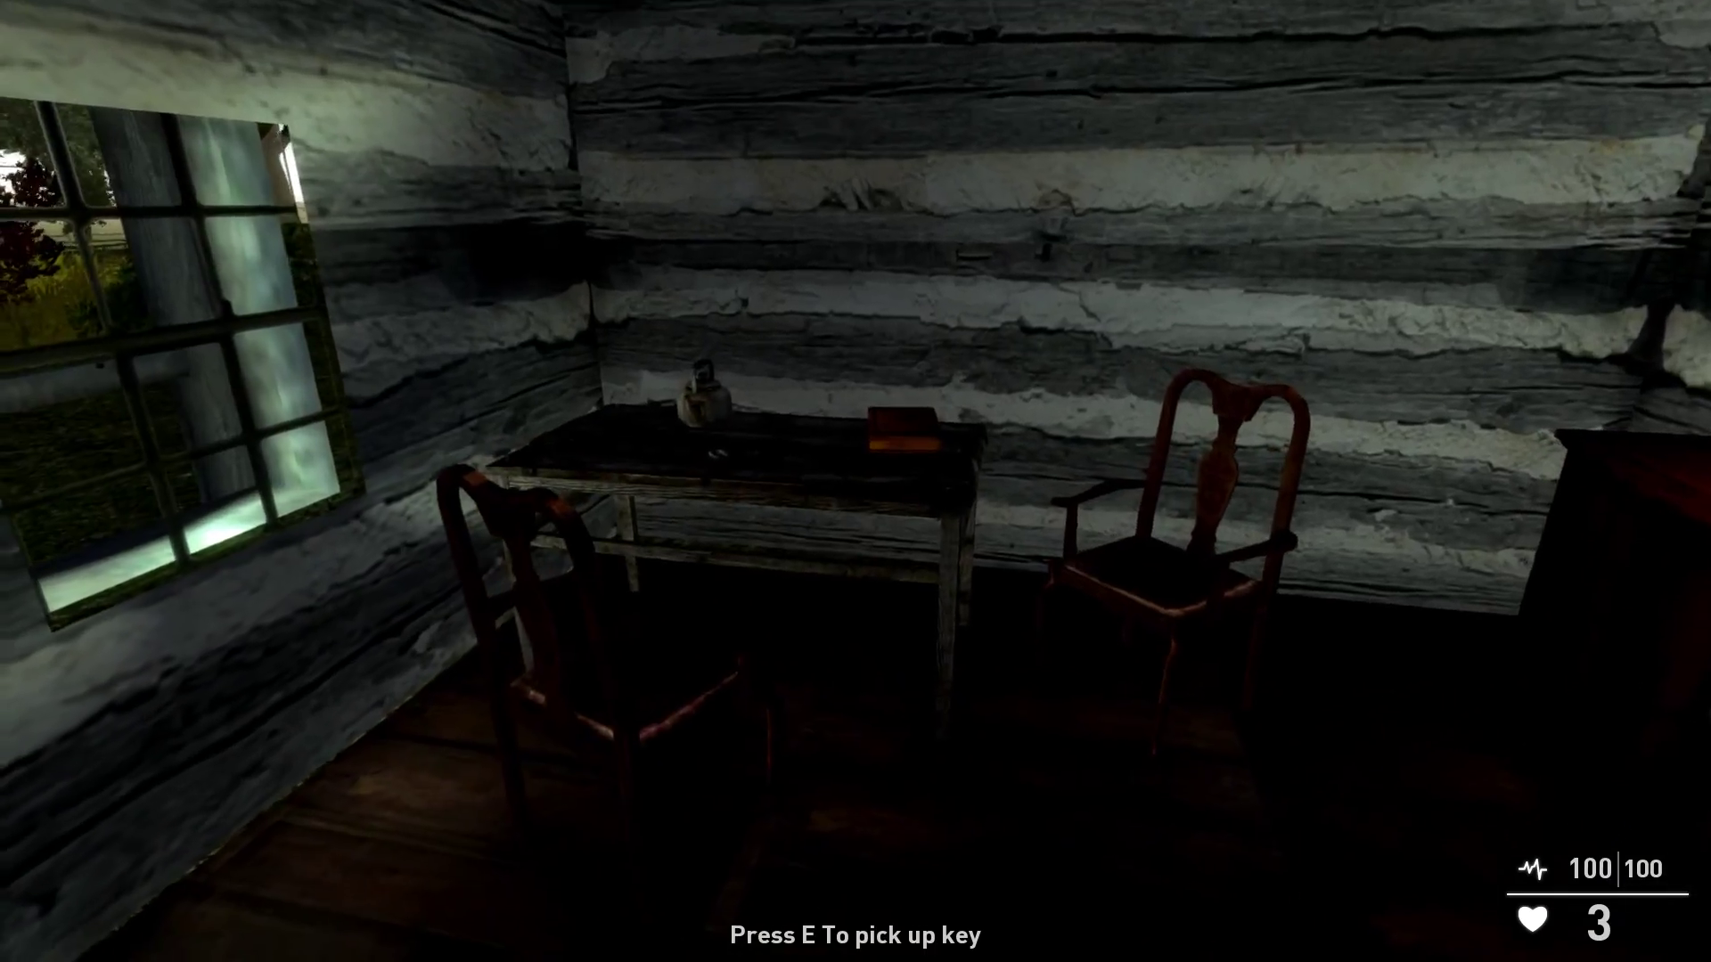
pyautogui.press('w')
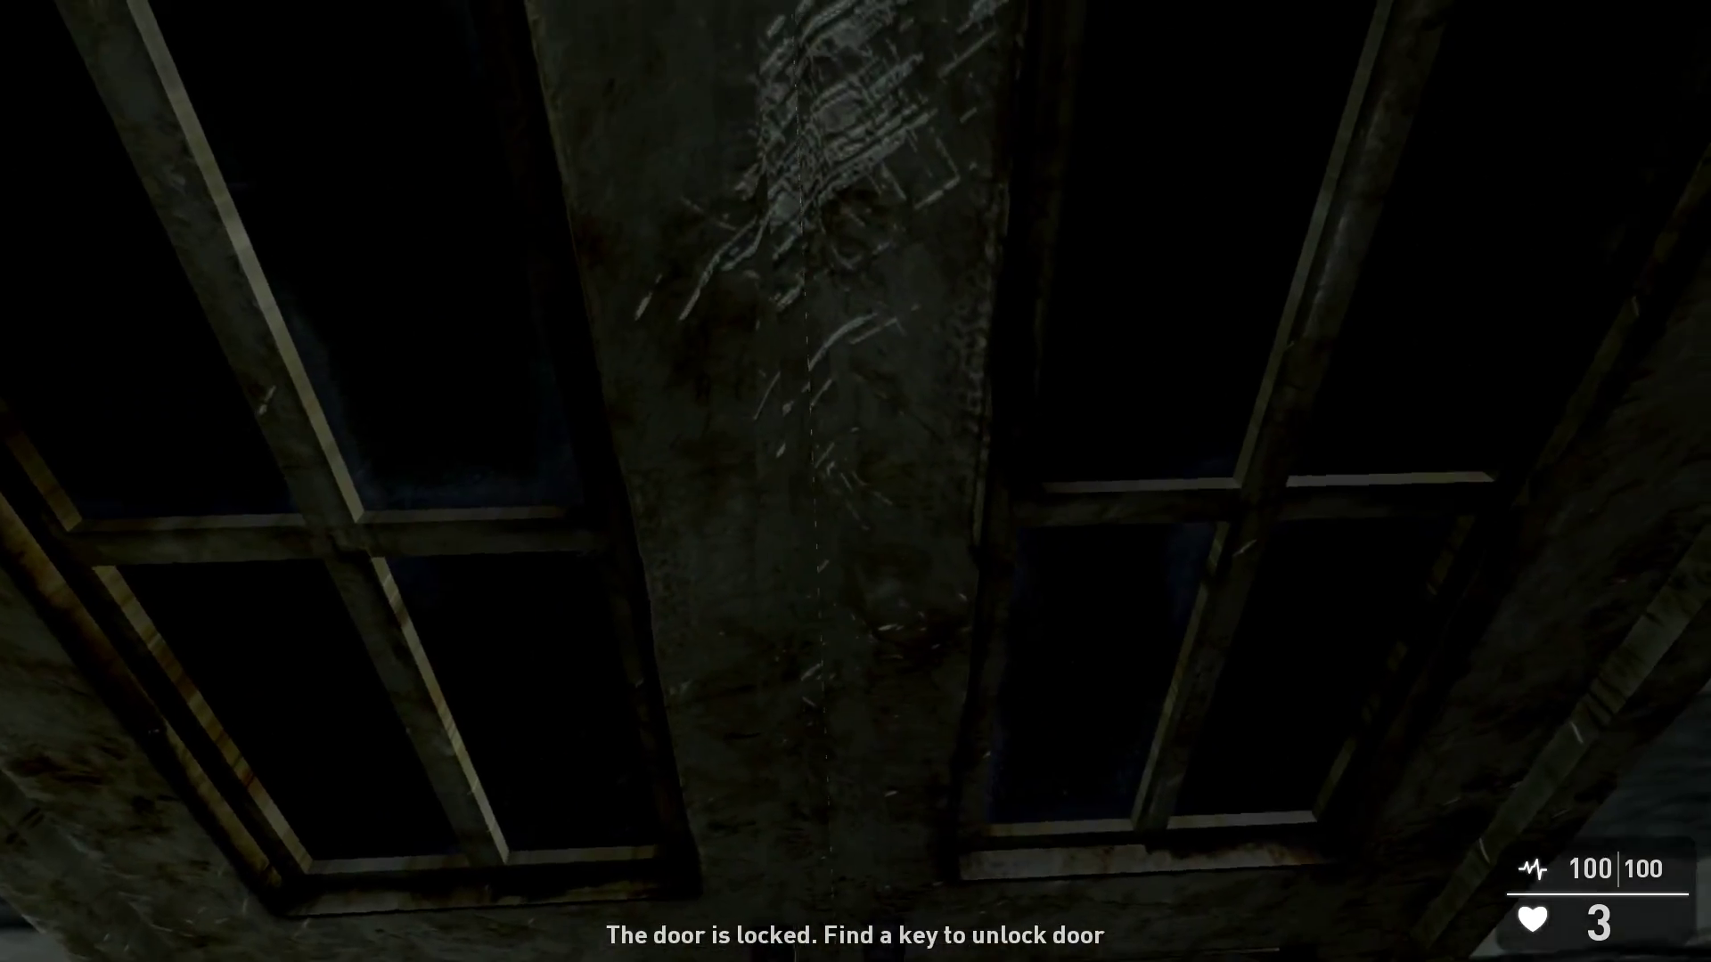
pyautogui.press('s')
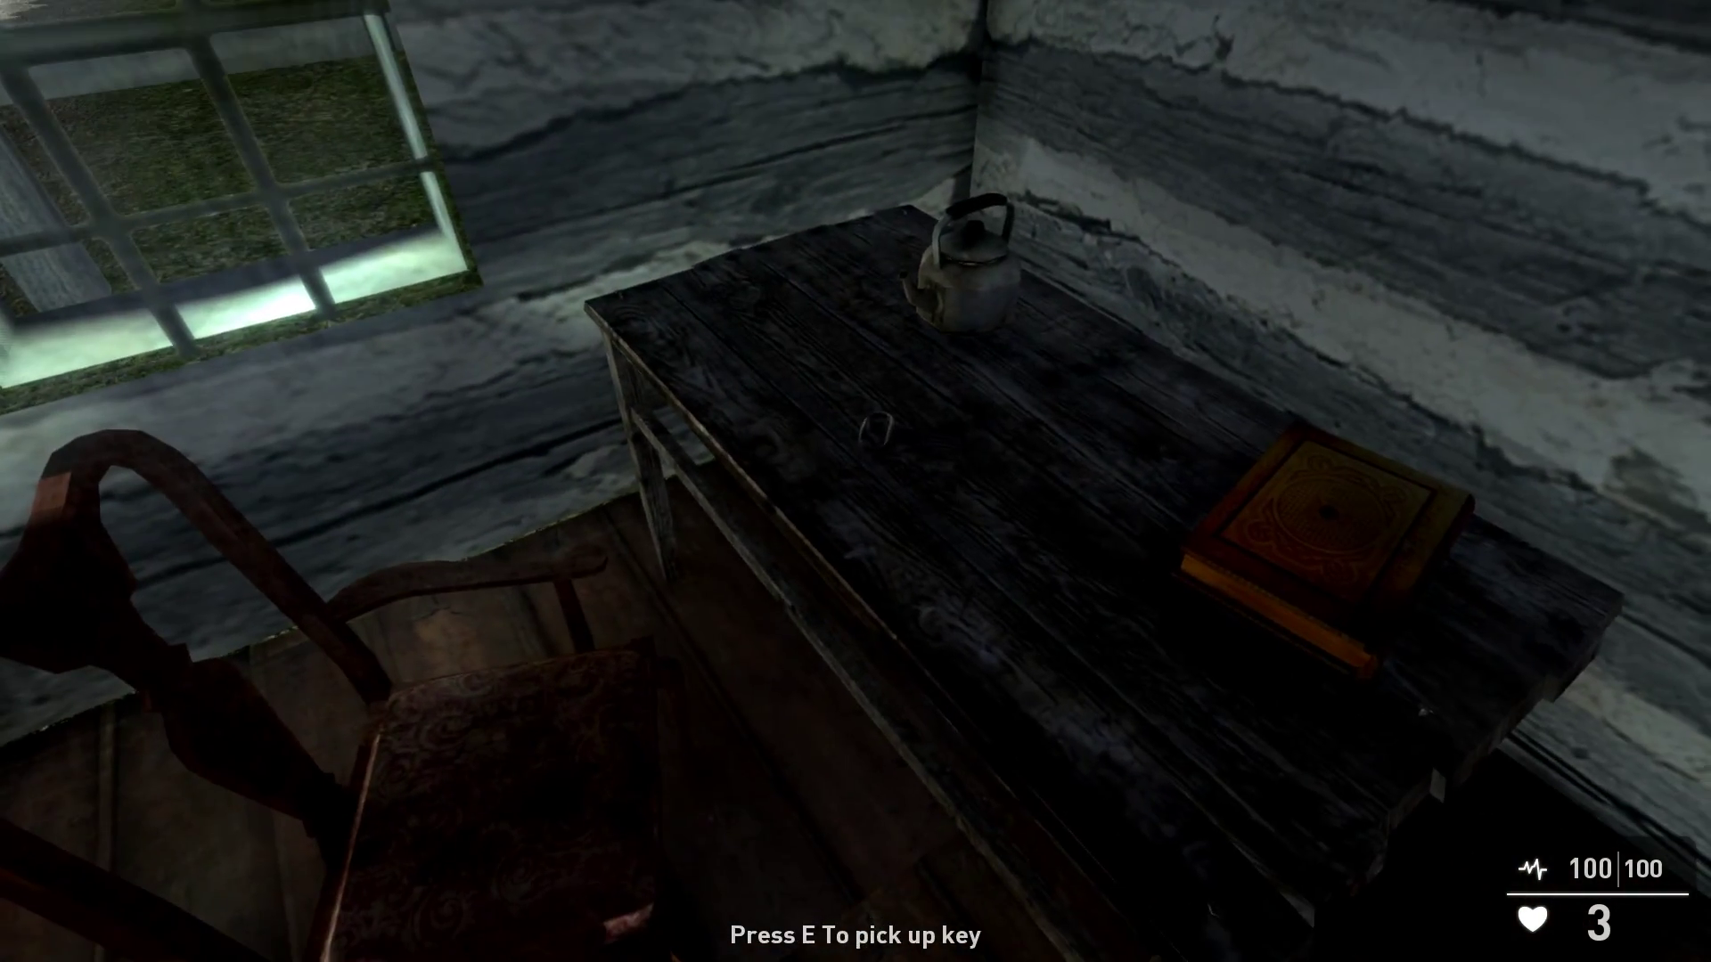
# - Pick up the key from the wooden table, open the double doors with it, walk outside and end the test game
pyautogui.press('w')
pyautogui.press('e')
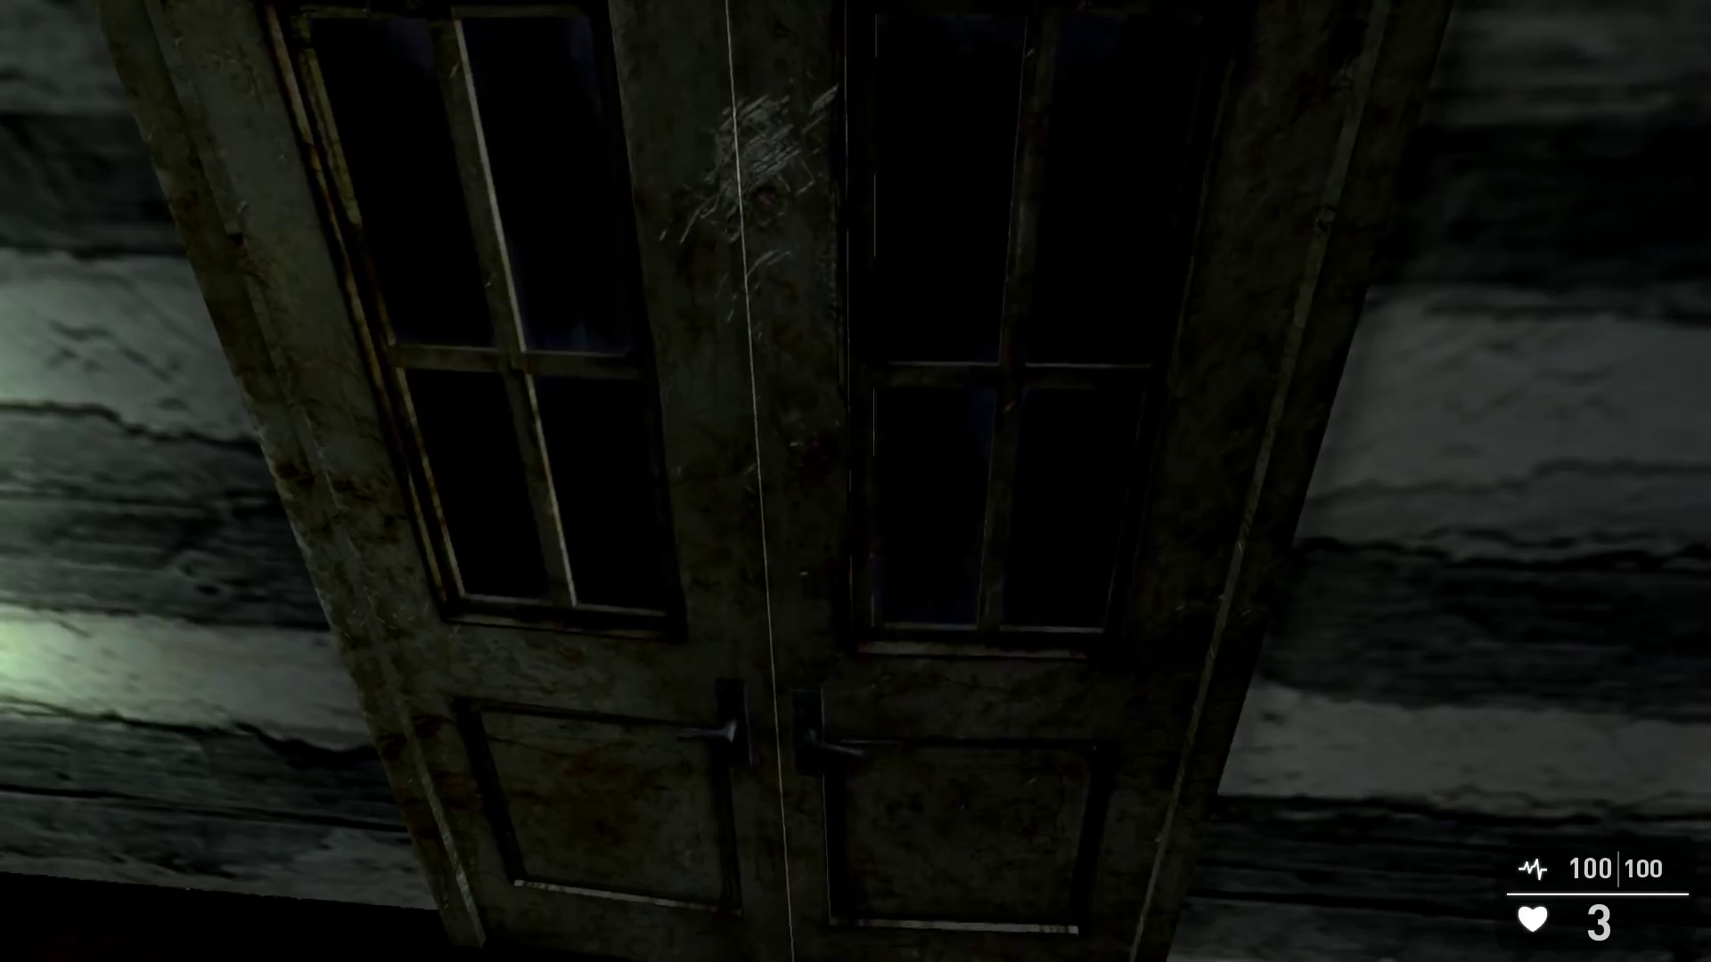
pyautogui.press('s')
pyautogui.press('s')
pyautogui.press('e')
pyautogui.press('w')
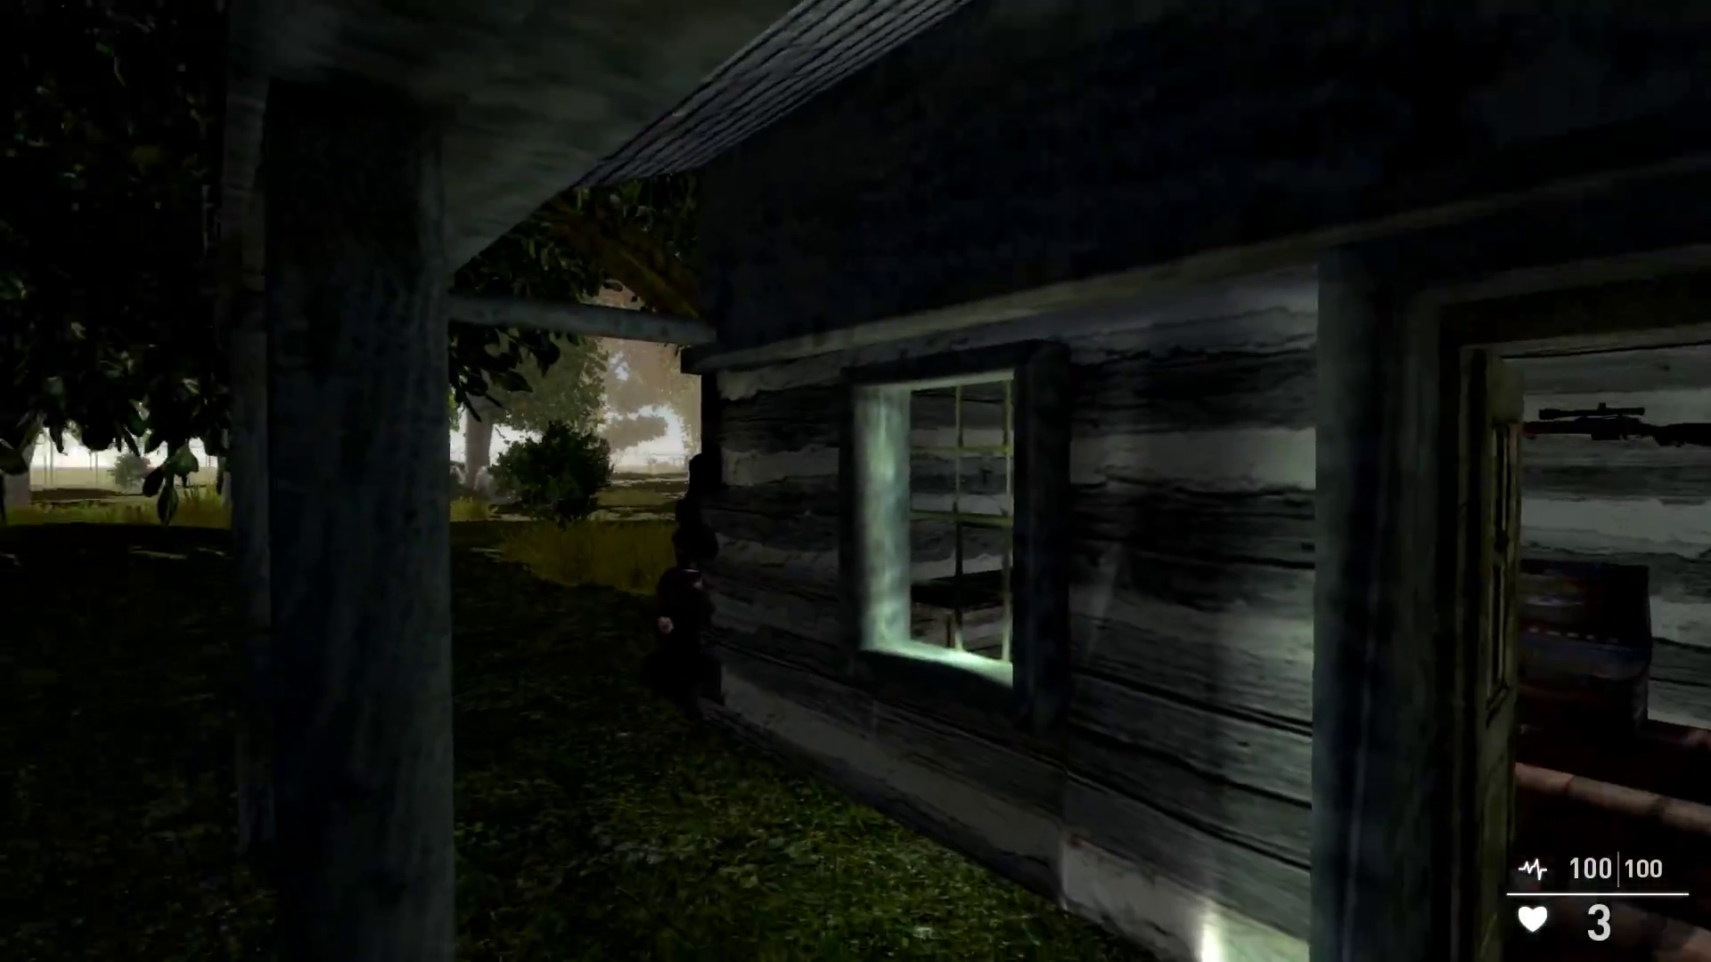
pyautogui.press('s')
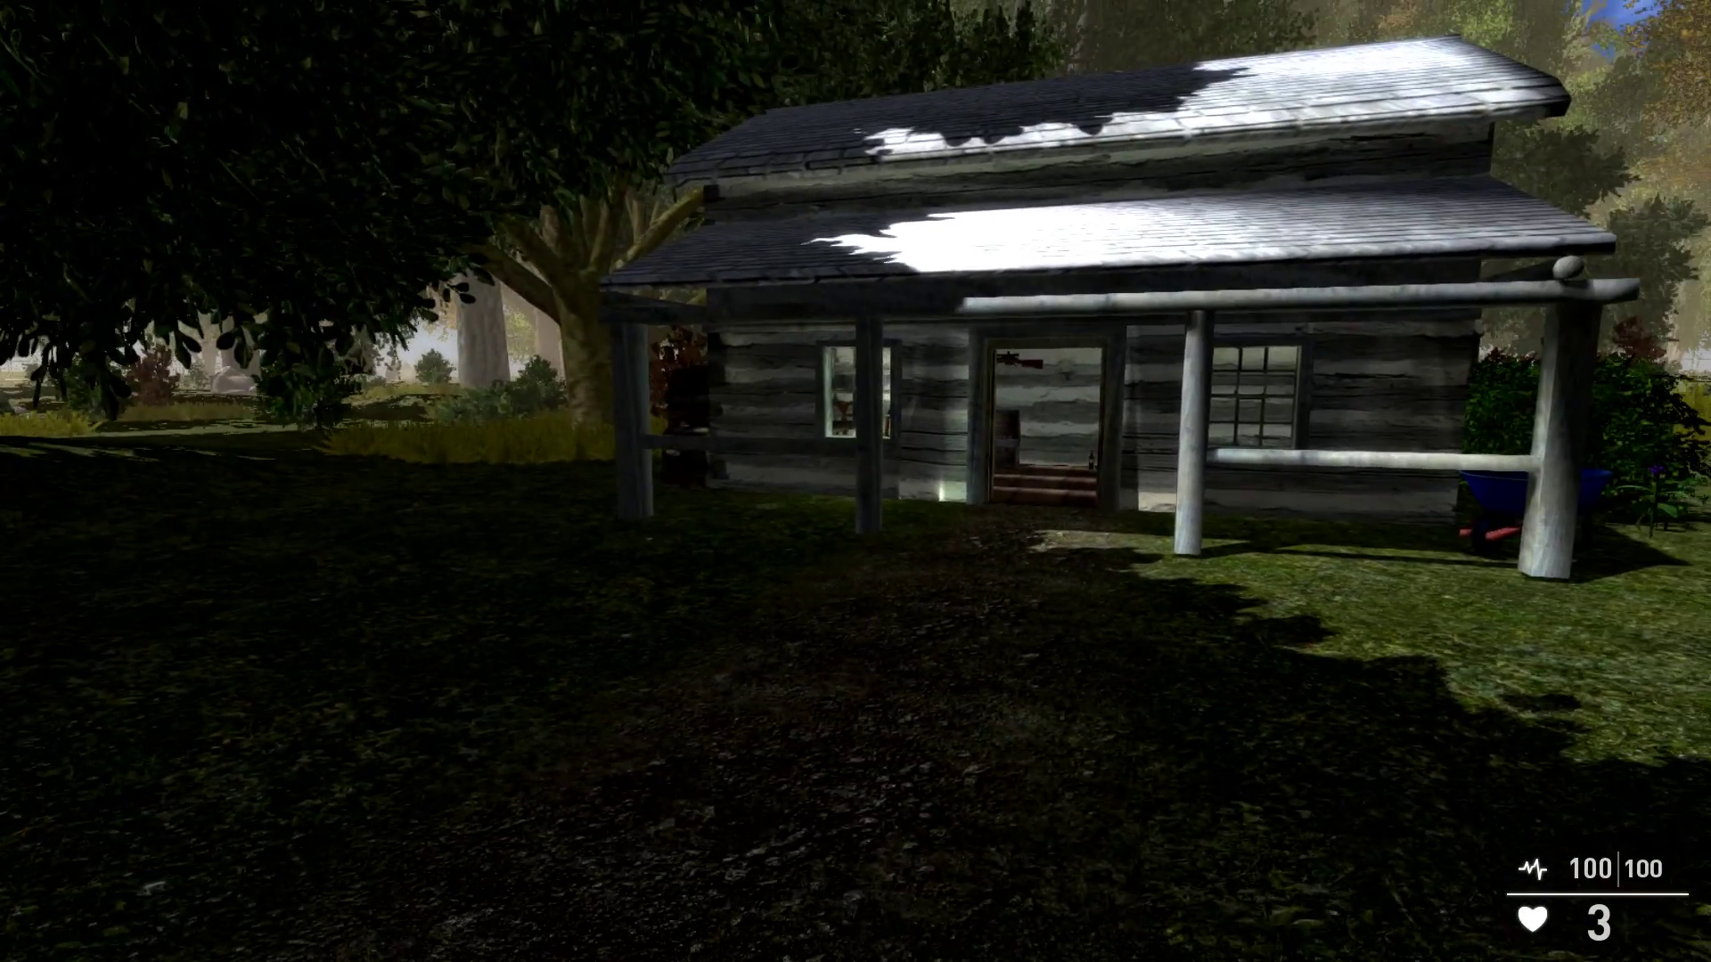
pyautogui.press('Escape')
# - Run the test game again, take the key, unlock the double doors, back away in front of the cabin and quit
pyautogui.click(728, 66)
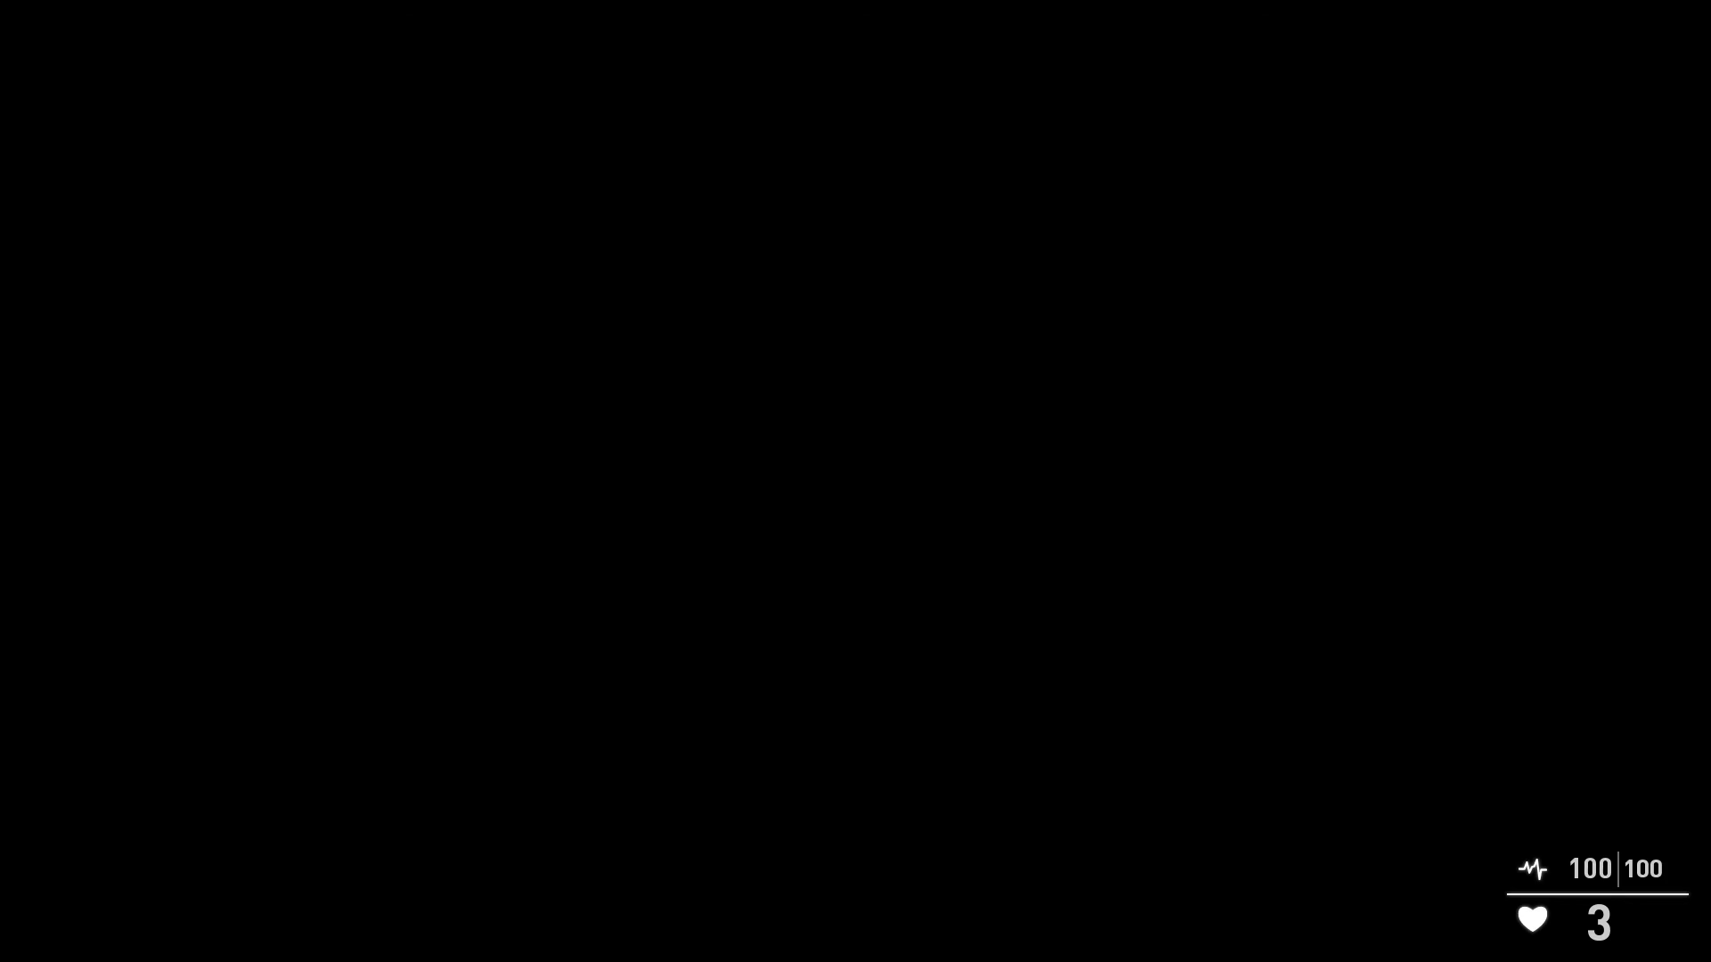
pyautogui.press('w')
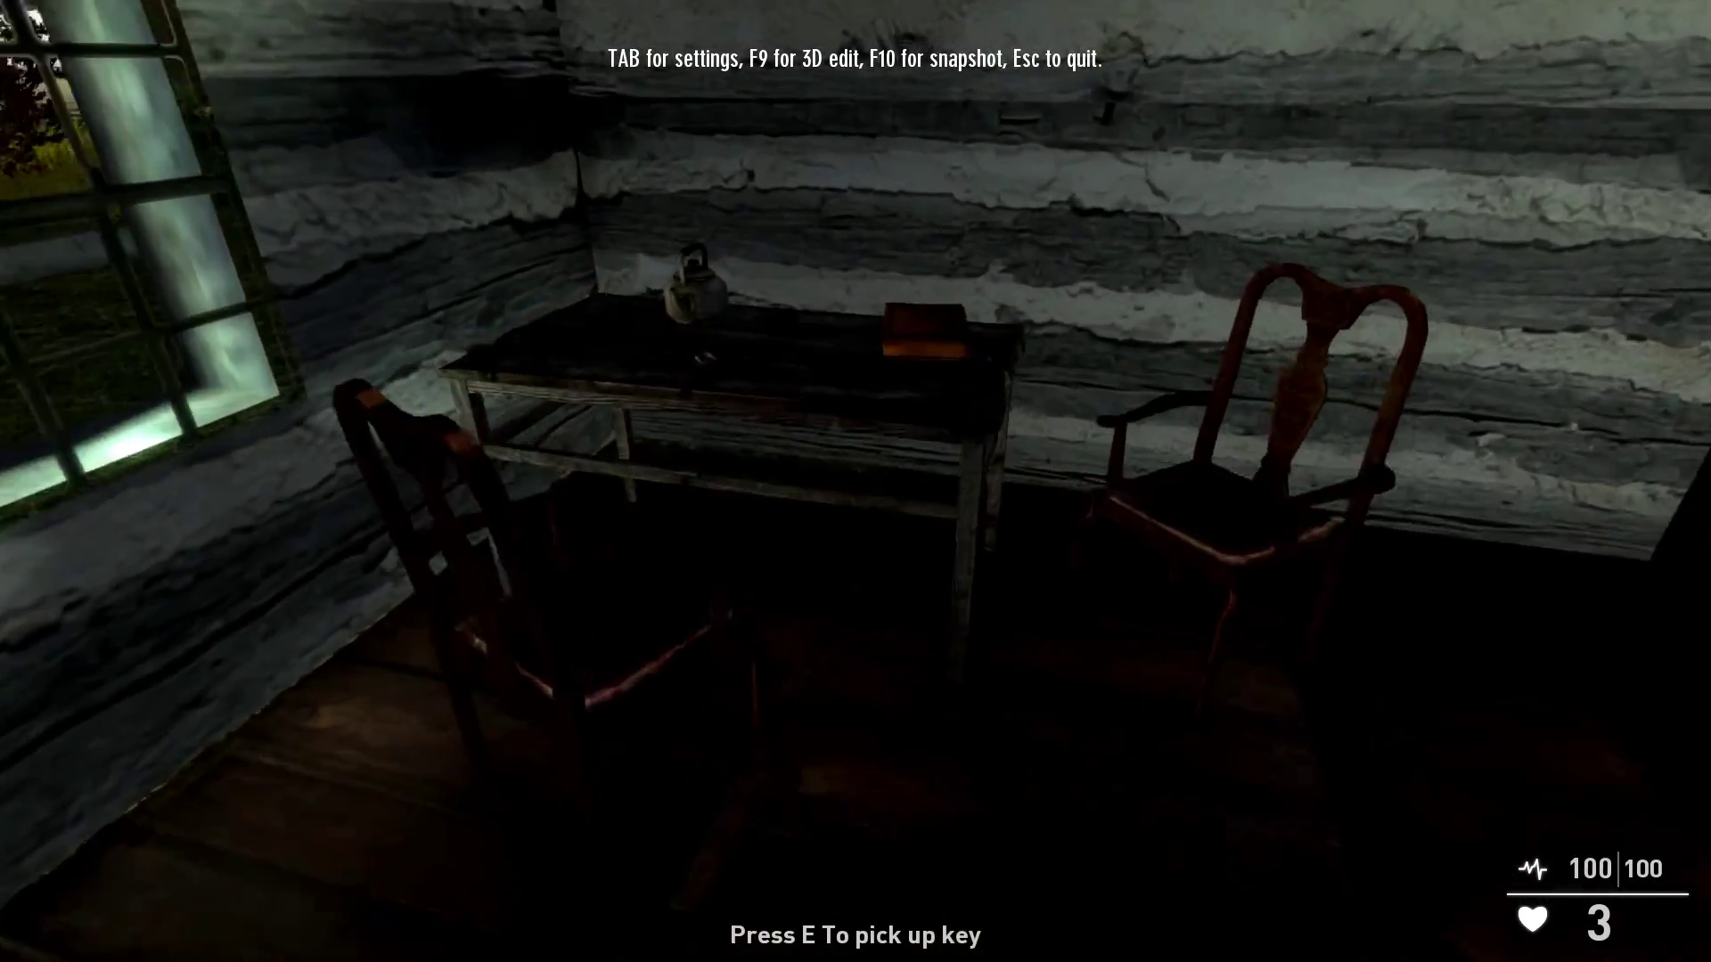
pyautogui.press('e')
pyautogui.press('w')
pyautogui.press('e')
pyautogui.press('e')
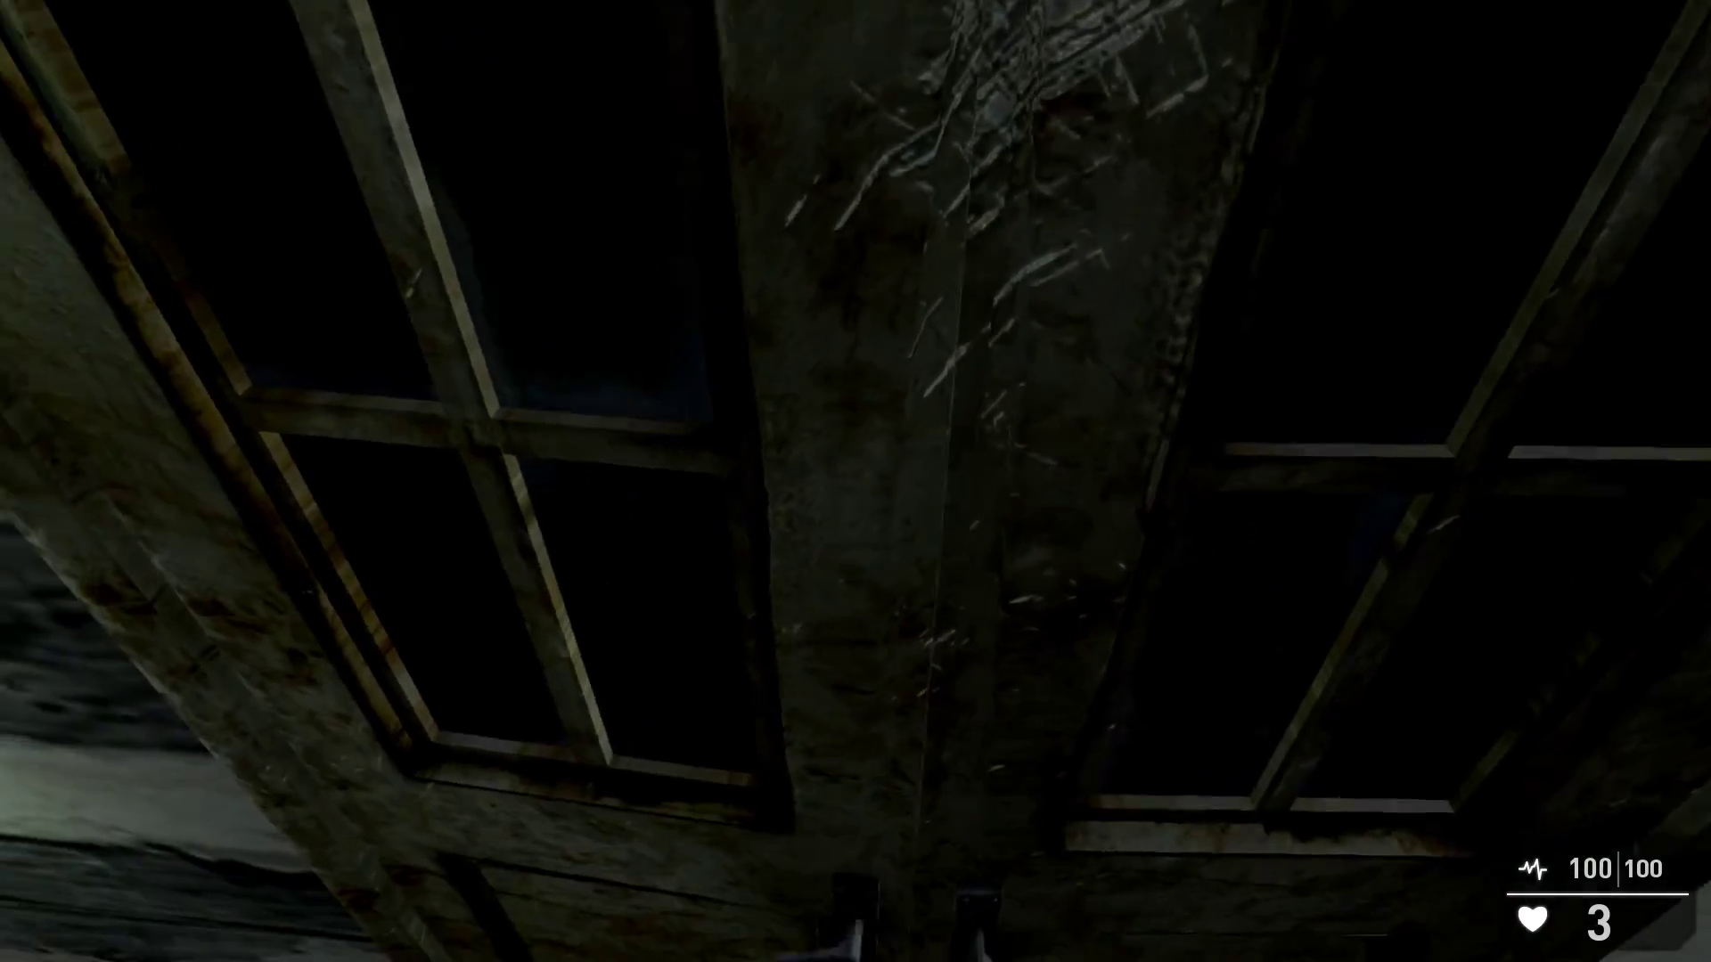
pyautogui.press('w')
pyautogui.press('s')
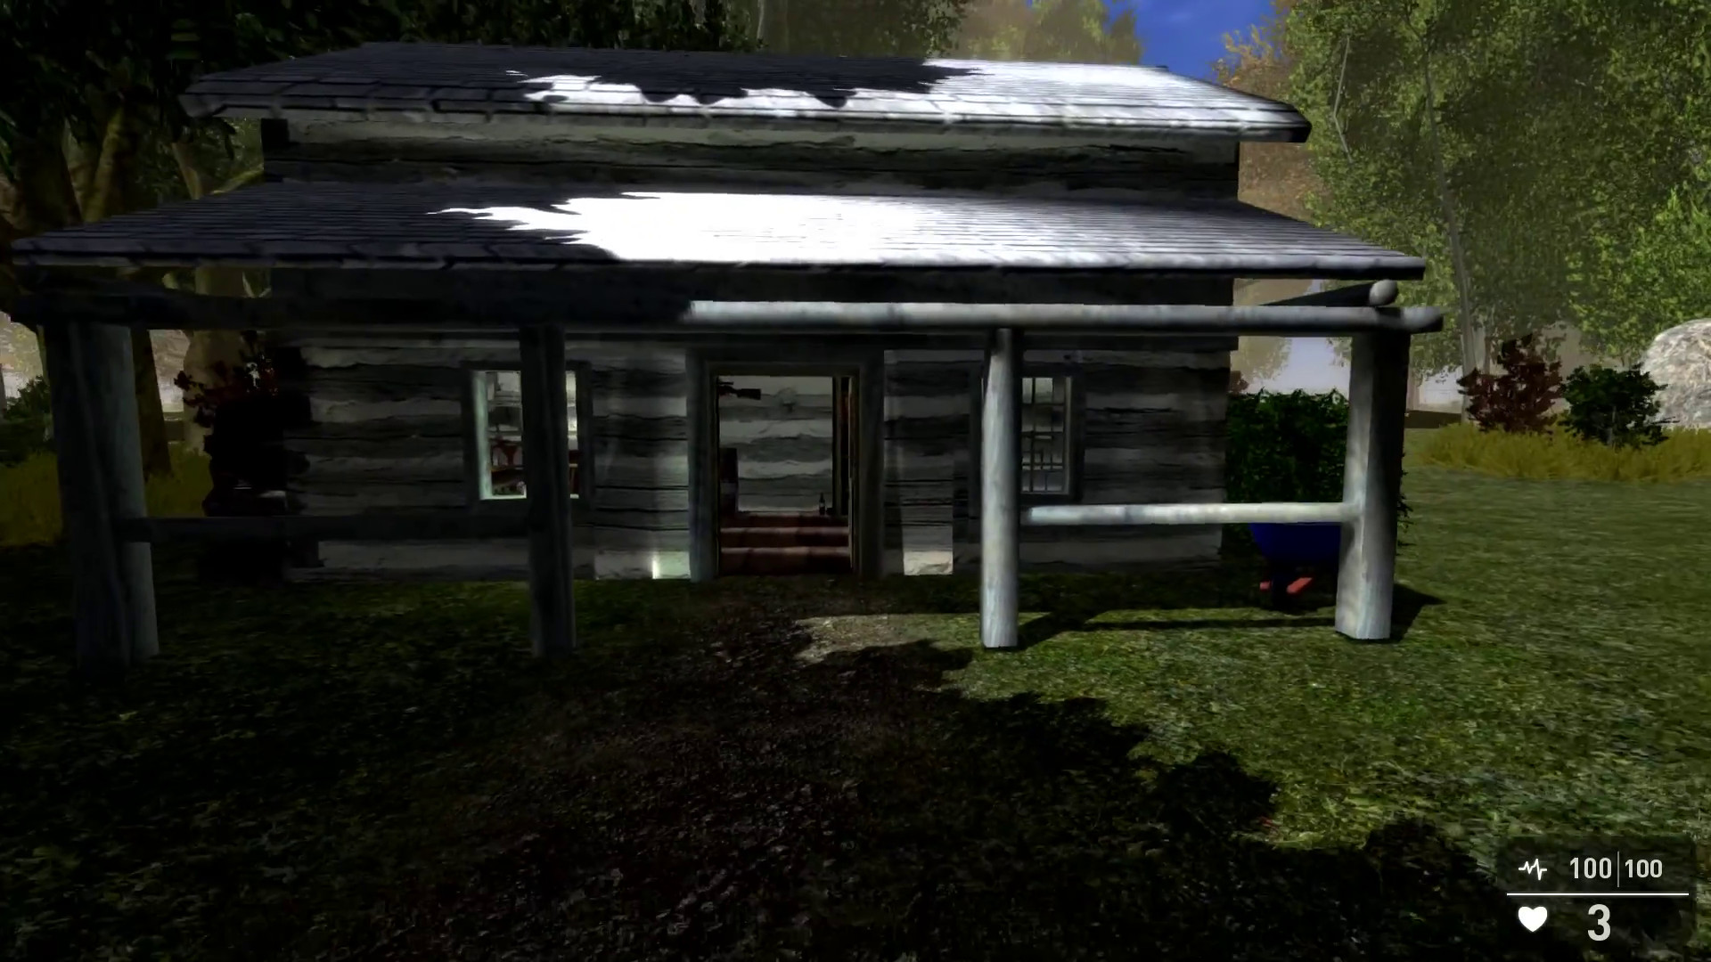
pyautogui.press('s')
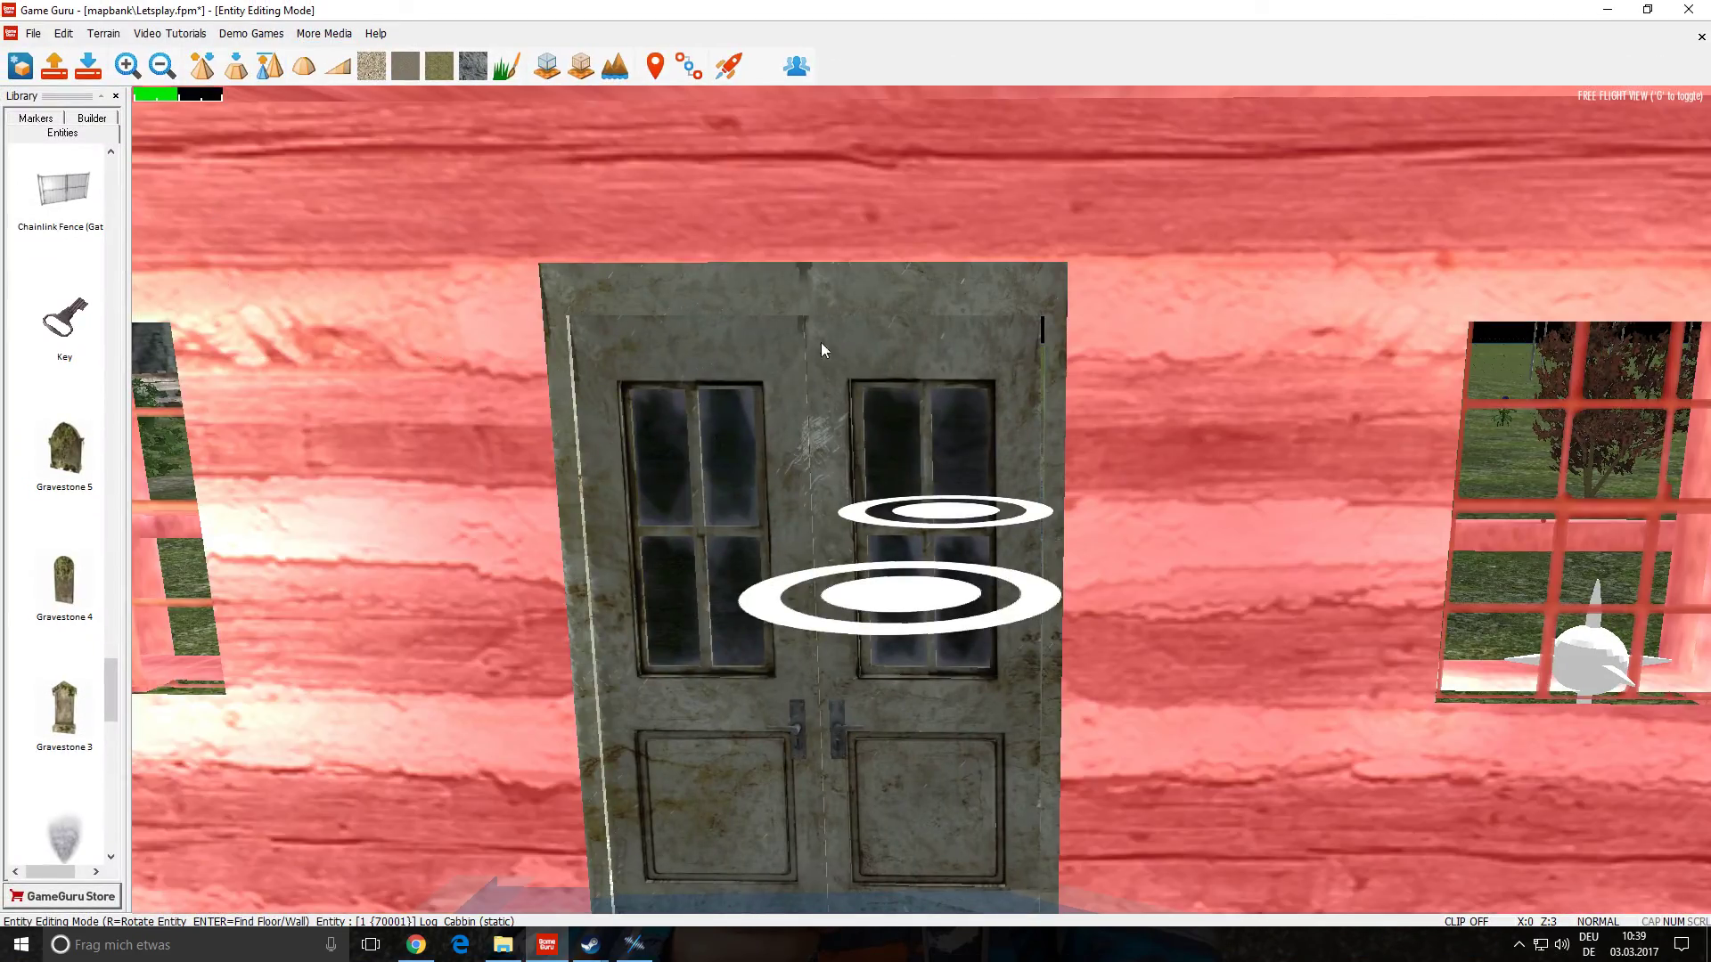
# - Take the Key Hütte entity off the cabin's wooden table for relocation
pyautogui.moveTo(820, 347); pyautogui.dragTo(891, 434, button='right')
pyautogui.press('w')
pyautogui.press('s')
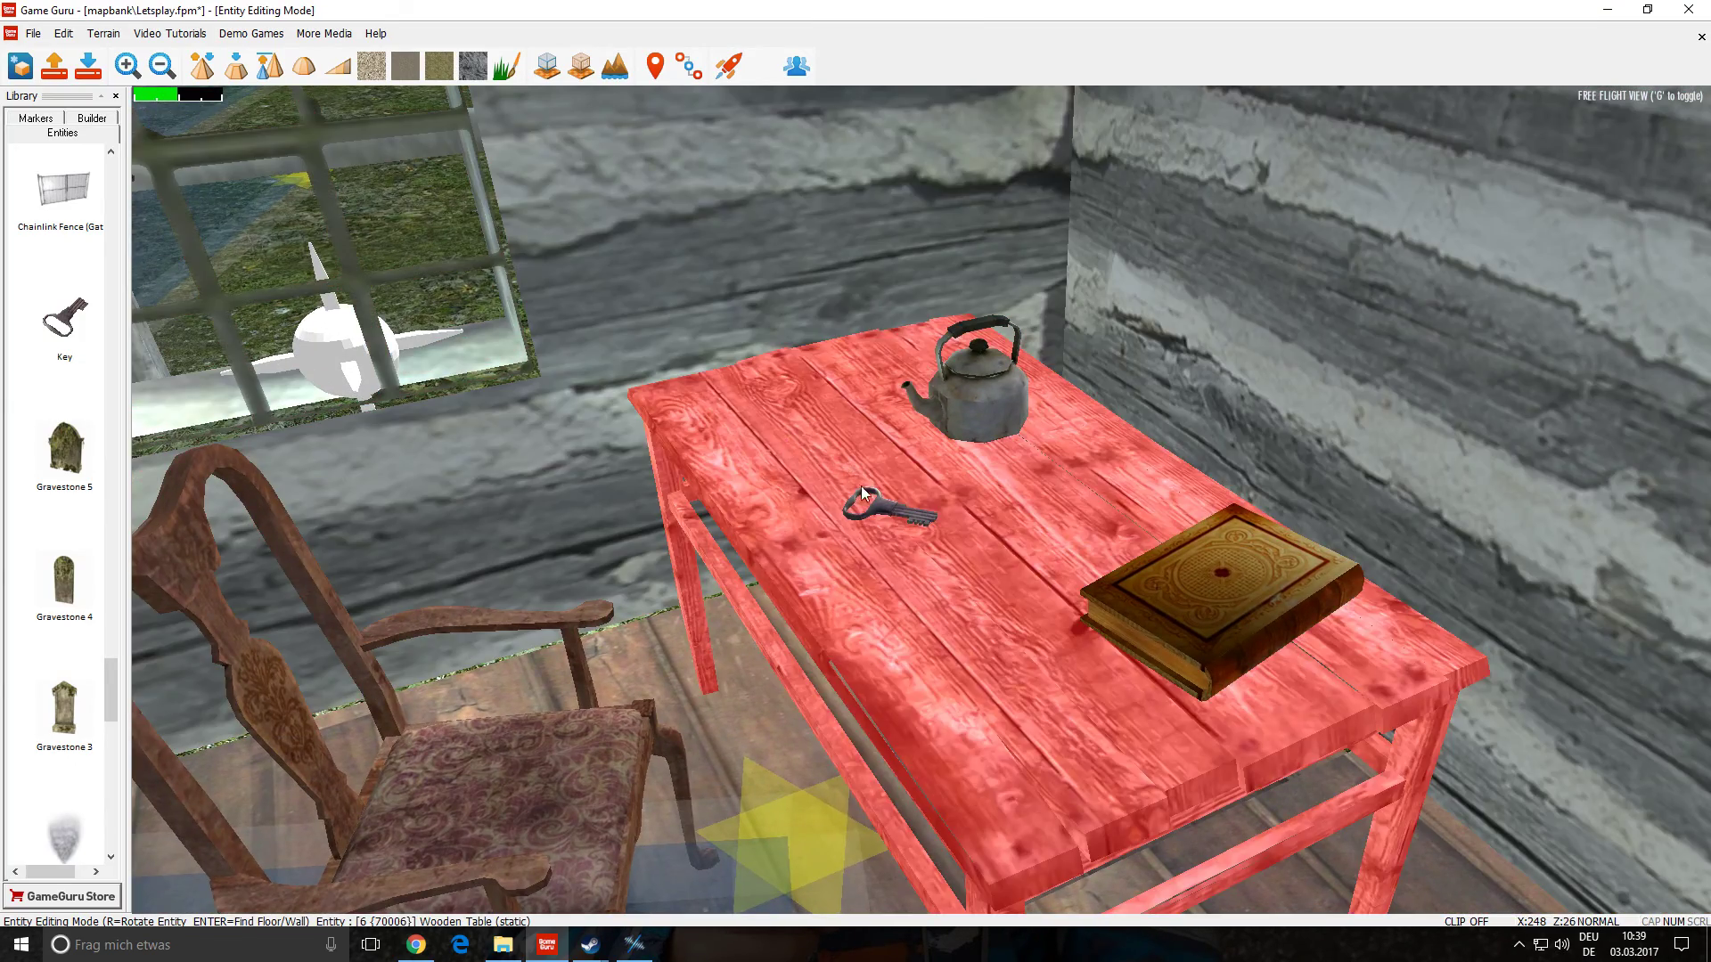
pyautogui.press('a')
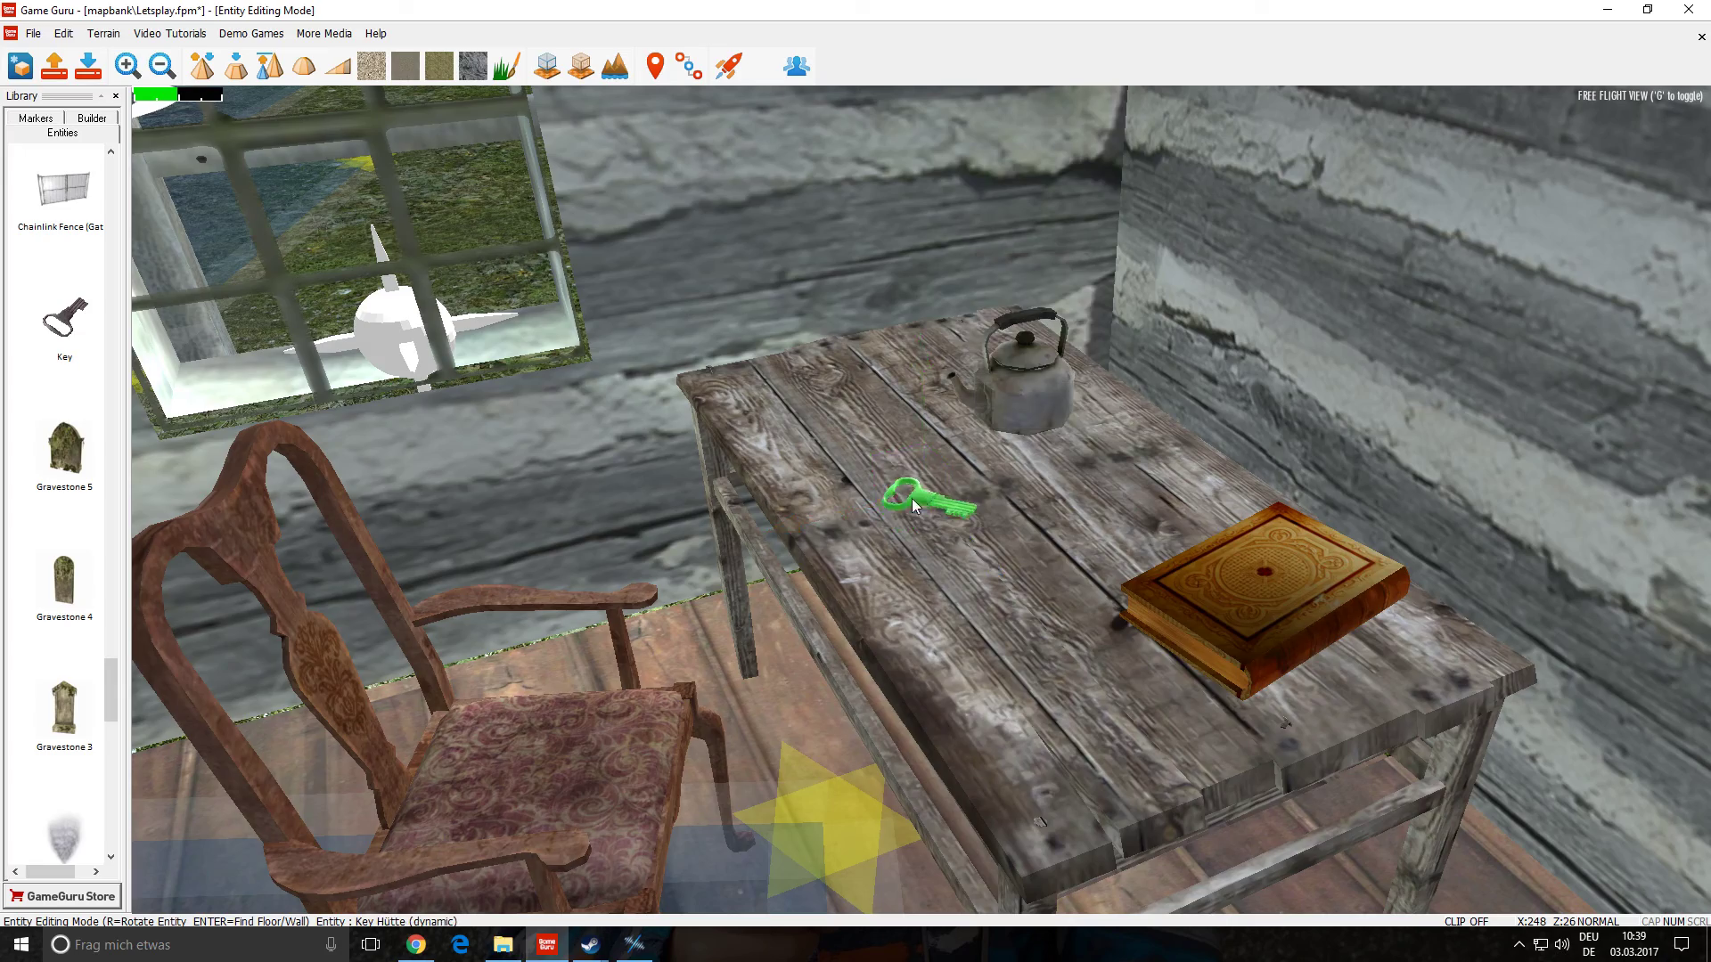
pyautogui.moveTo(526, 563); pyautogui.dragTo(205, 615, button='right')
pyautogui.press('d')
pyautogui.moveTo(921, 500); pyautogui.dragTo(921, 602, button='right')
pyautogui.press('w')
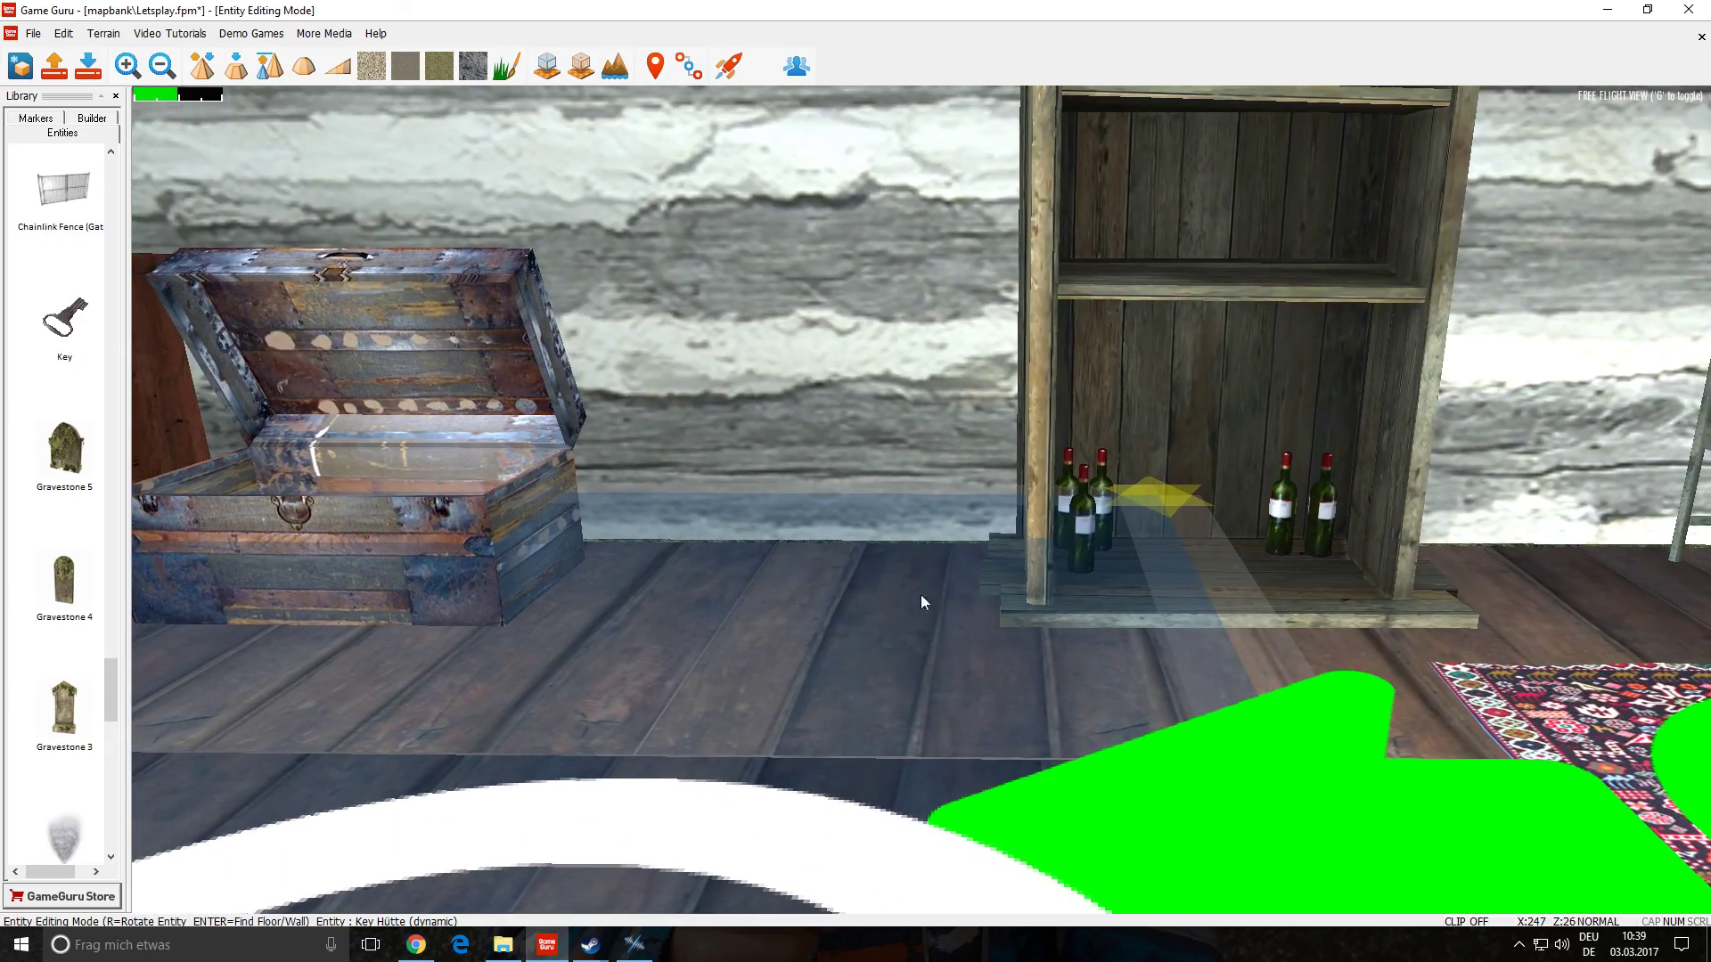
# - Carry the key through the cabin interior and release it near the open chest
pyautogui.moveTo(1205, 295); pyautogui.dragTo(926, 374, button='right')
pyautogui.press('w')
pyautogui.press('s')
pyautogui.moveTo(624, 348); pyautogui.dragTo(736, 386, button='right')
pyautogui.press('s')
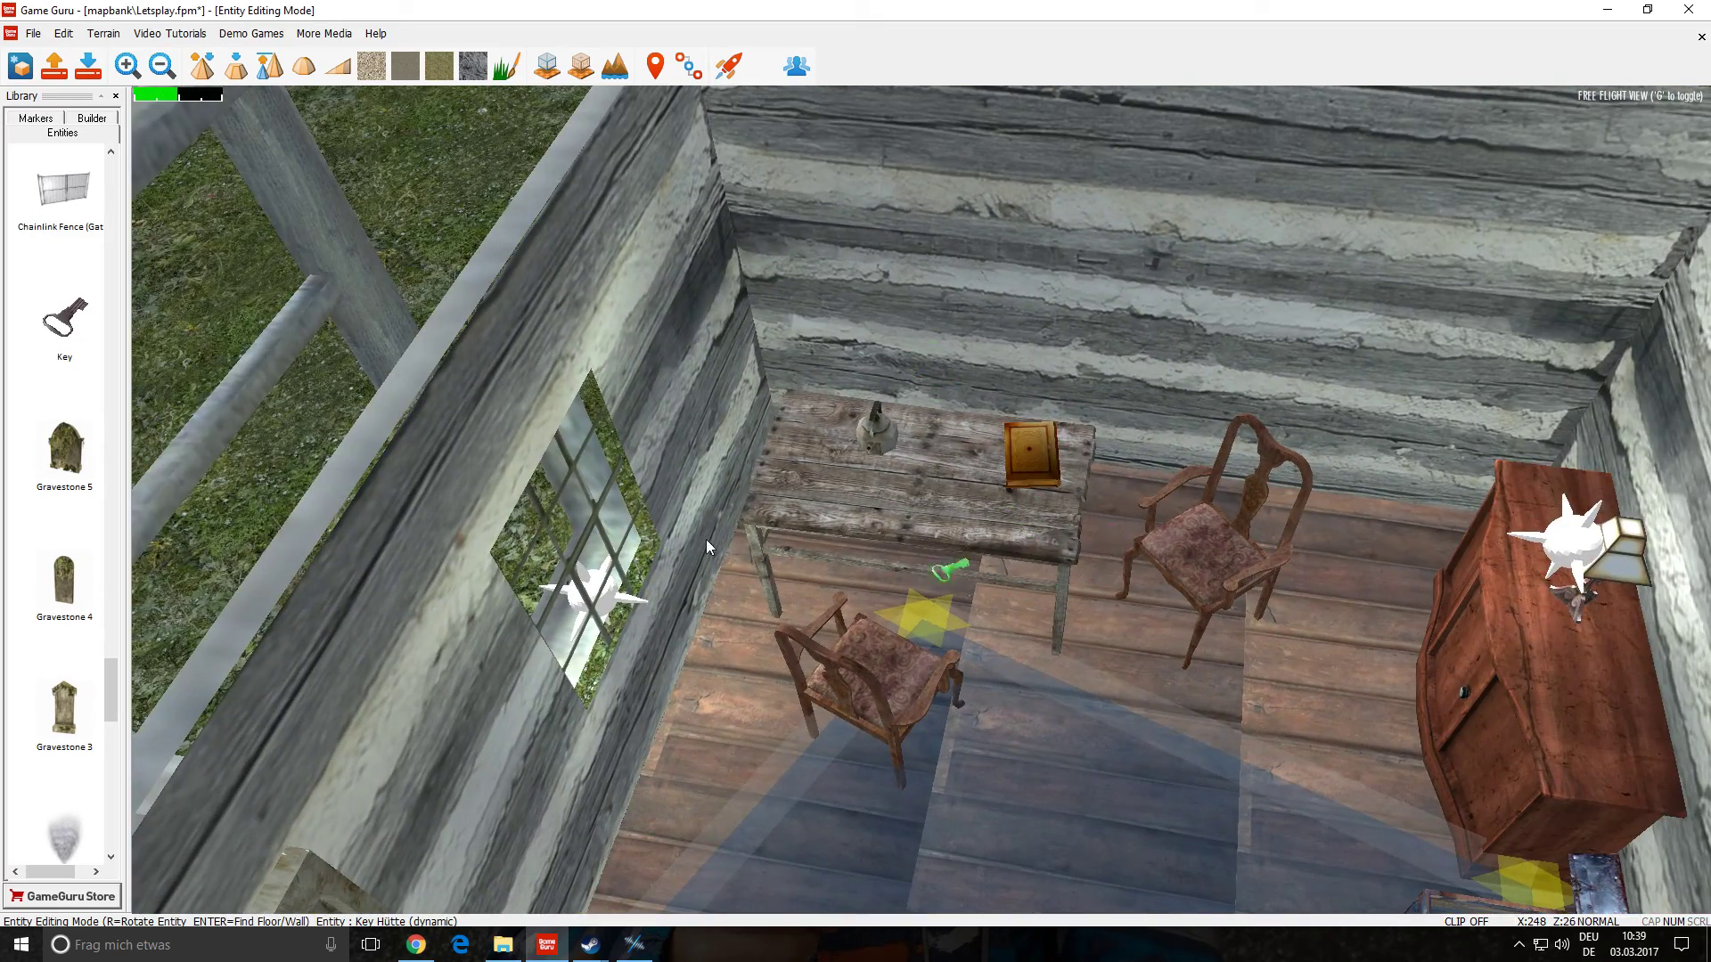
pyautogui.press('s')
pyautogui.press('w')
pyautogui.moveTo(918, 565); pyautogui.dragTo(1390, 535, button='right')
pyautogui.press('w')
pyautogui.press('s')
pyautogui.press('w')
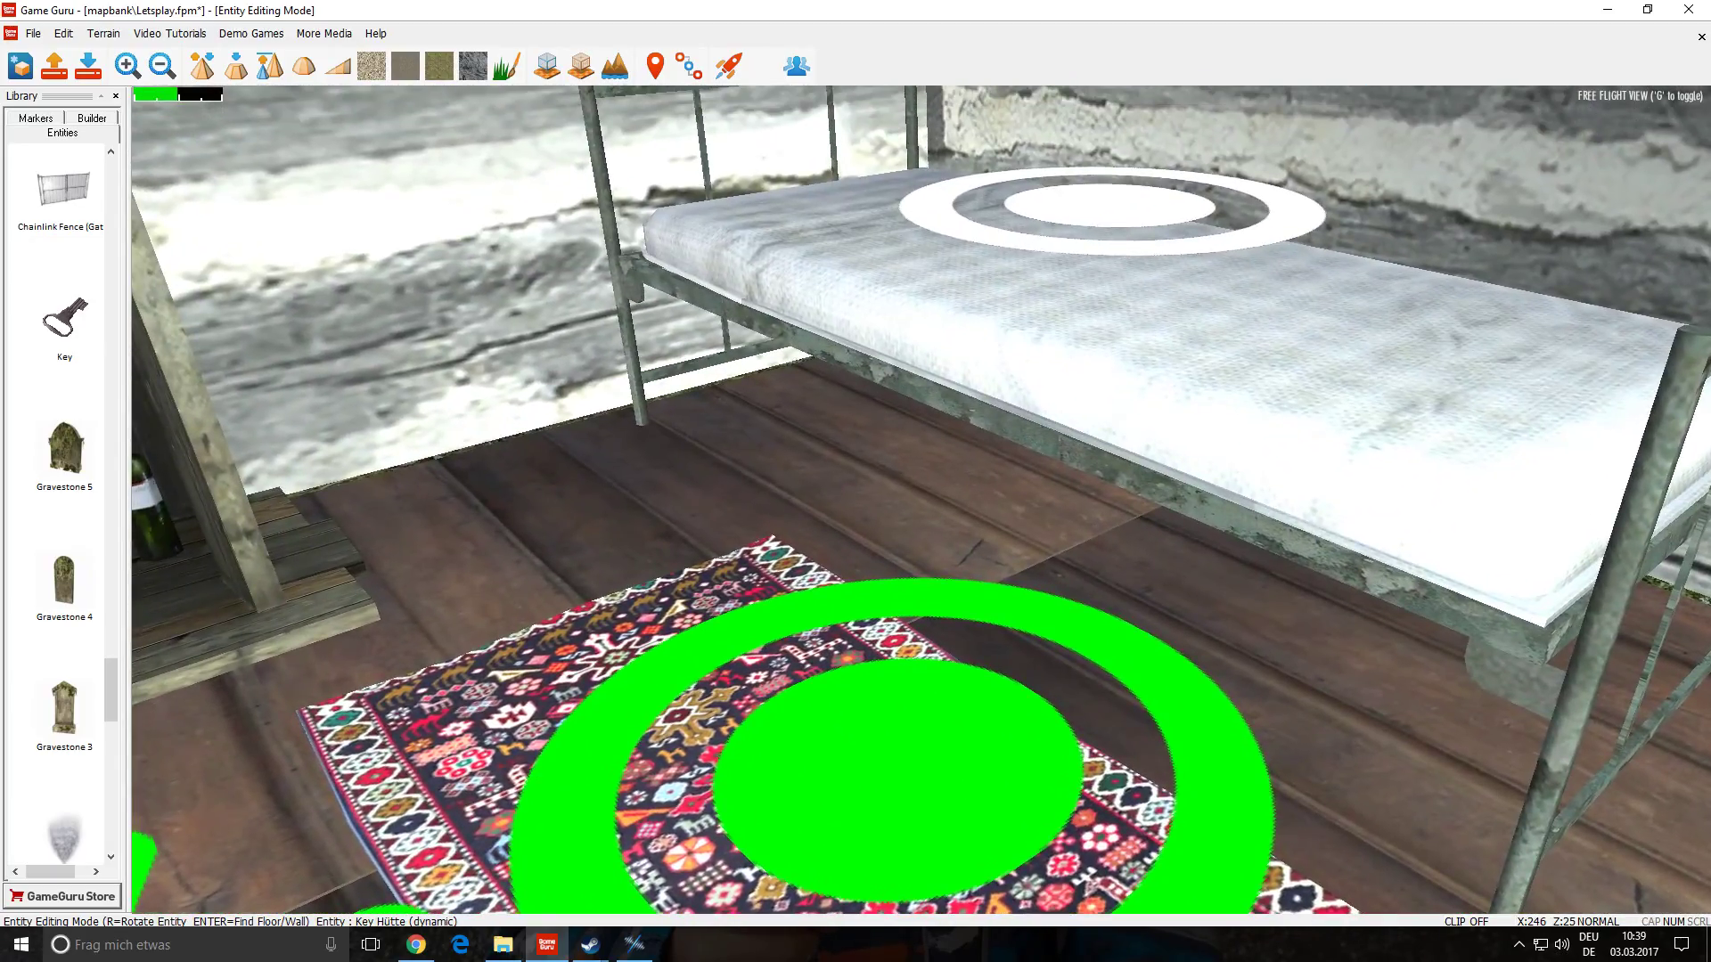
pyautogui.press('s')
pyautogui.moveTo(613, 445); pyautogui.dragTo(598, 259, button='right')
pyautogui.click(630, 468)
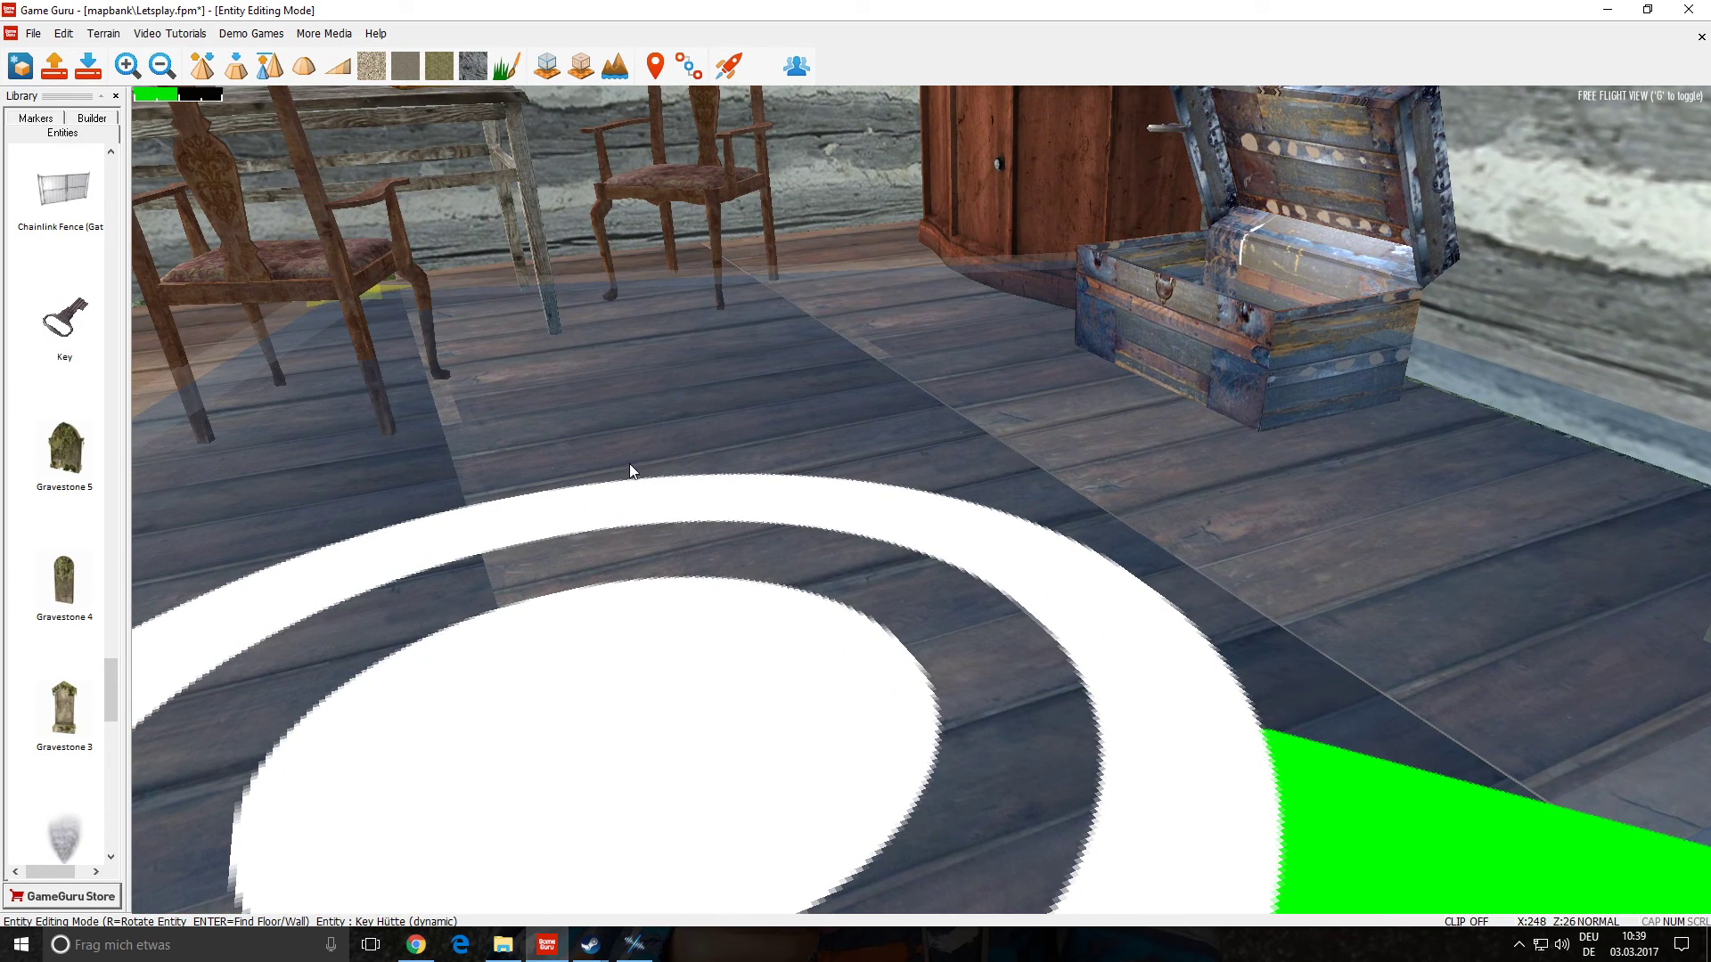
# - Move the key from beside the chest into the wooden bookcase and lower it onto the shelf above the wine bottles
pyautogui.click(1163, 139)
pyautogui.click(1171, 132)
pyautogui.click(1169, 131)
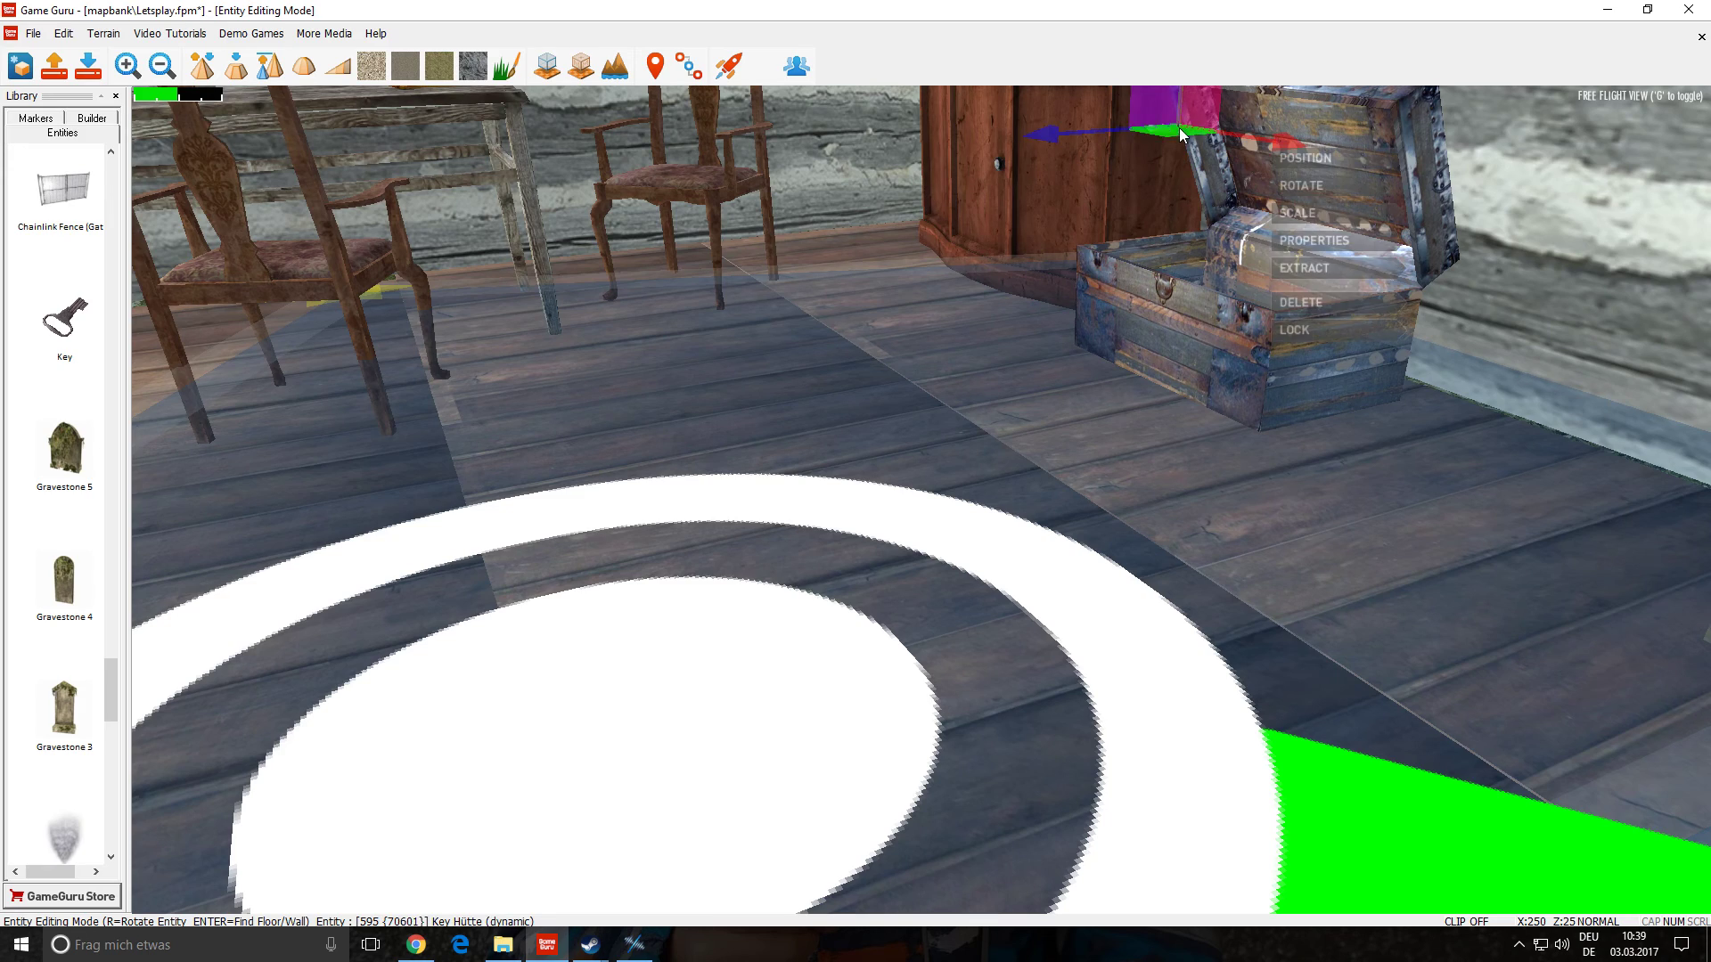
pyautogui.moveTo(1170, 134); pyautogui.dragTo(1167, 349, button='right')
pyautogui.moveTo(613, 416); pyautogui.dragTo(1403, 624)
pyautogui.moveTo(1387, 624); pyautogui.dragTo(1590, 637, button='right')
pyautogui.moveTo(1024, 573)
pyautogui.mouseDown(button='right')
pyautogui.moveTo(1069, 419)
pyautogui.moveTo(1025, 573)
pyautogui.mouseUp(button='right')
pyautogui.press('w')
pyautogui.moveTo(693, 503); pyautogui.dragTo(701, 409)
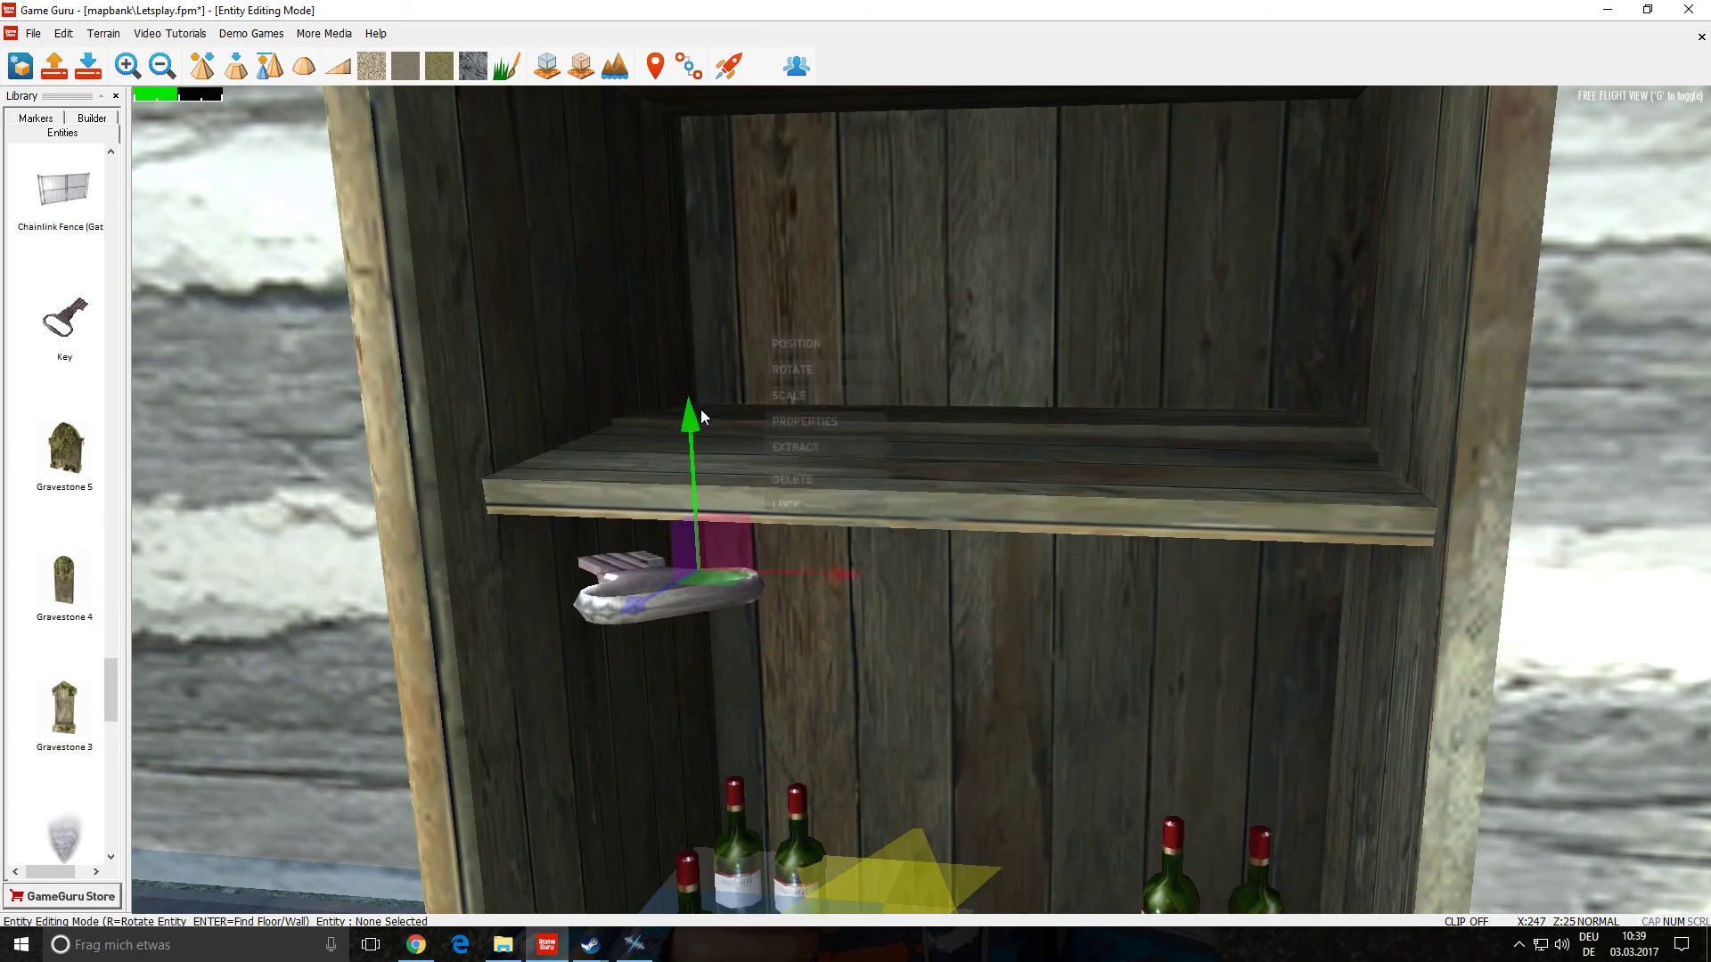
pyautogui.moveTo(651, 591); pyautogui.dragTo(1239, 459)
pyautogui.moveTo(1097, 305); pyautogui.dragTo(1090, 299)
# - Rotate the key about its vertical axis on the bookcase shelf and return to position mode
pyautogui.click(1188, 228)
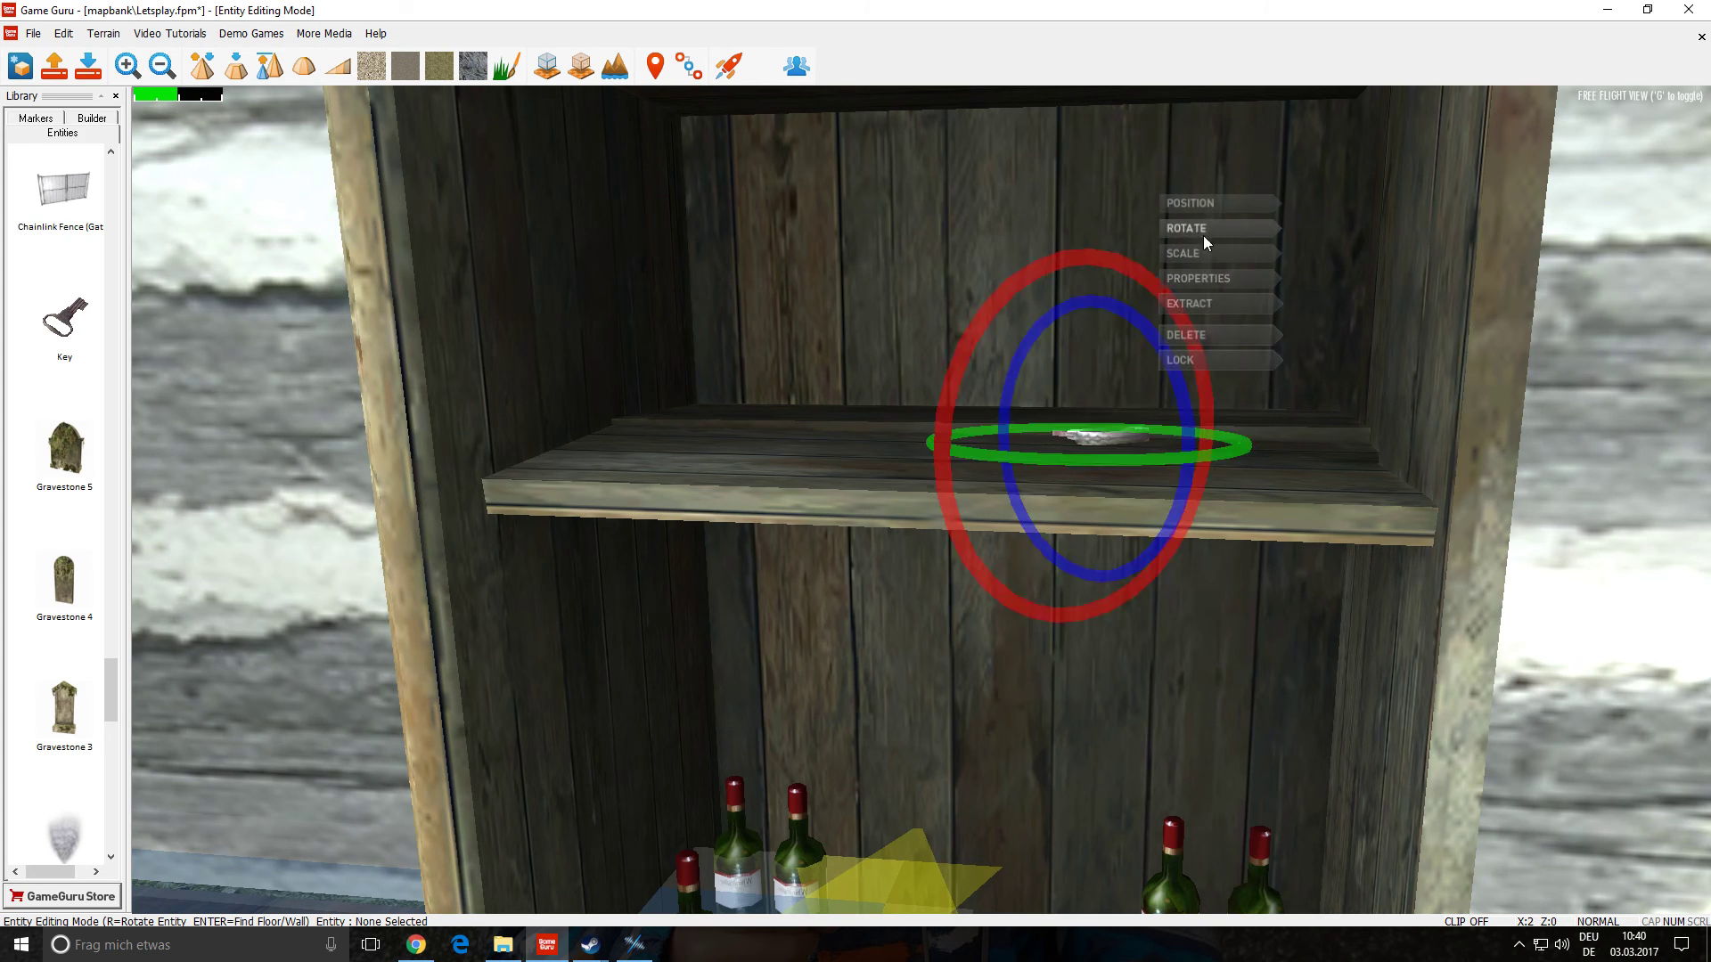
pyautogui.moveTo(1210, 412); pyautogui.dragTo(927, 492)
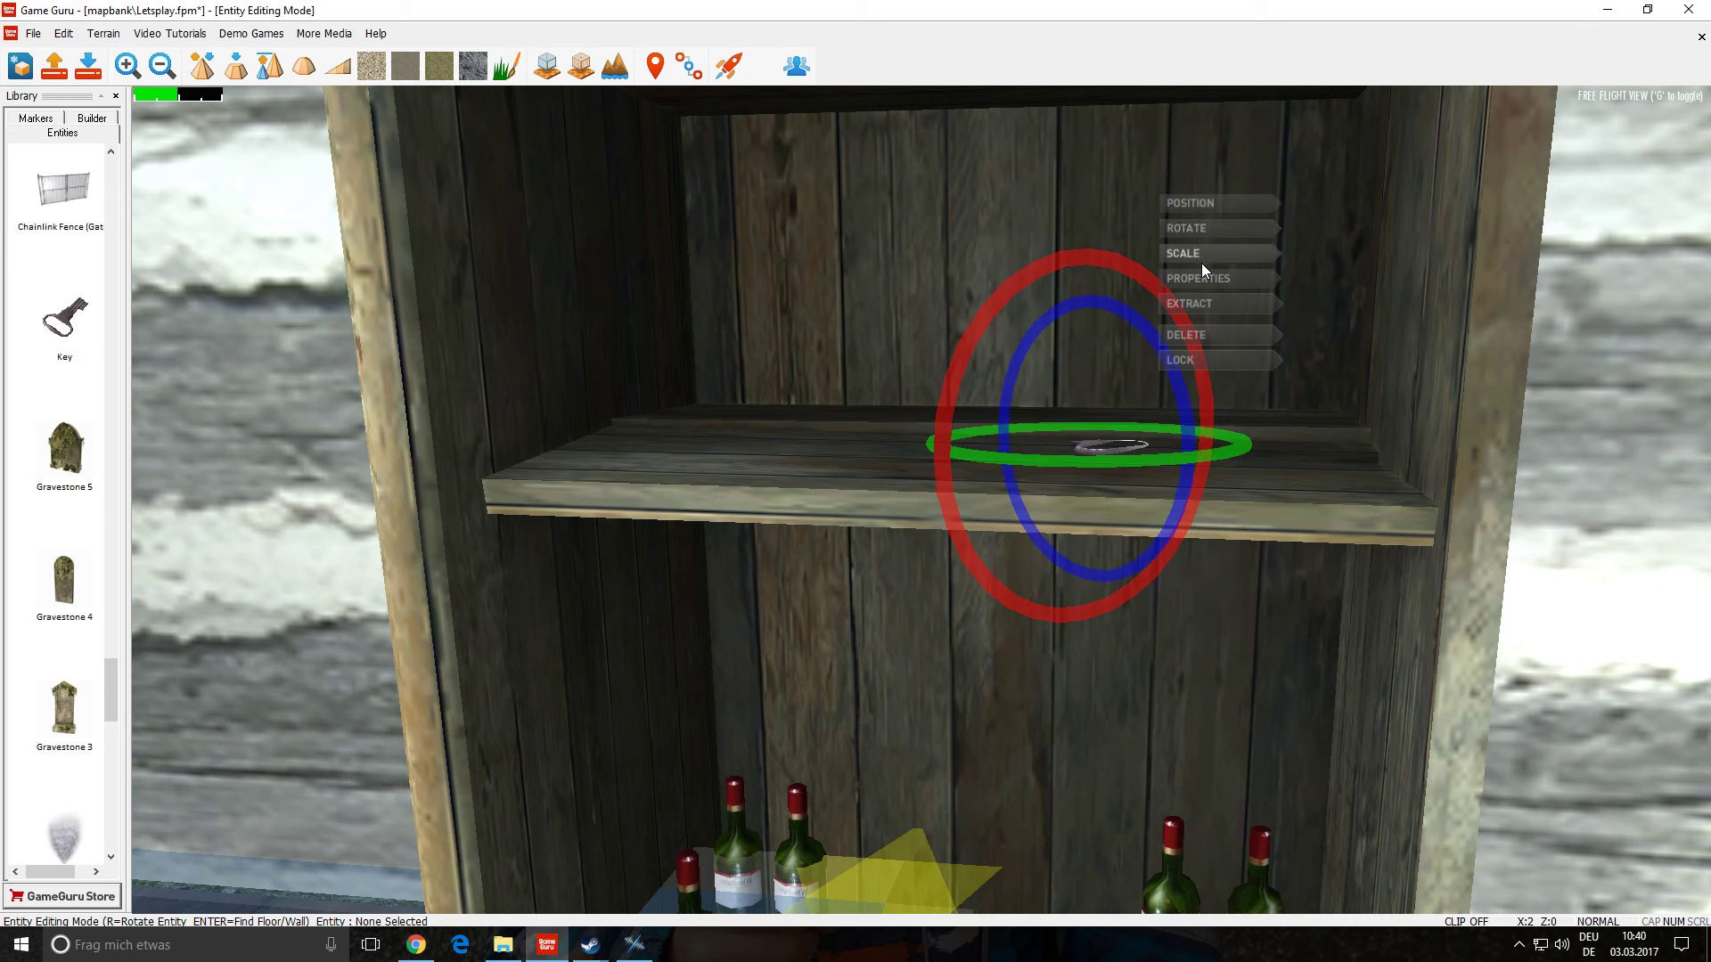
pyautogui.click(1196, 202)
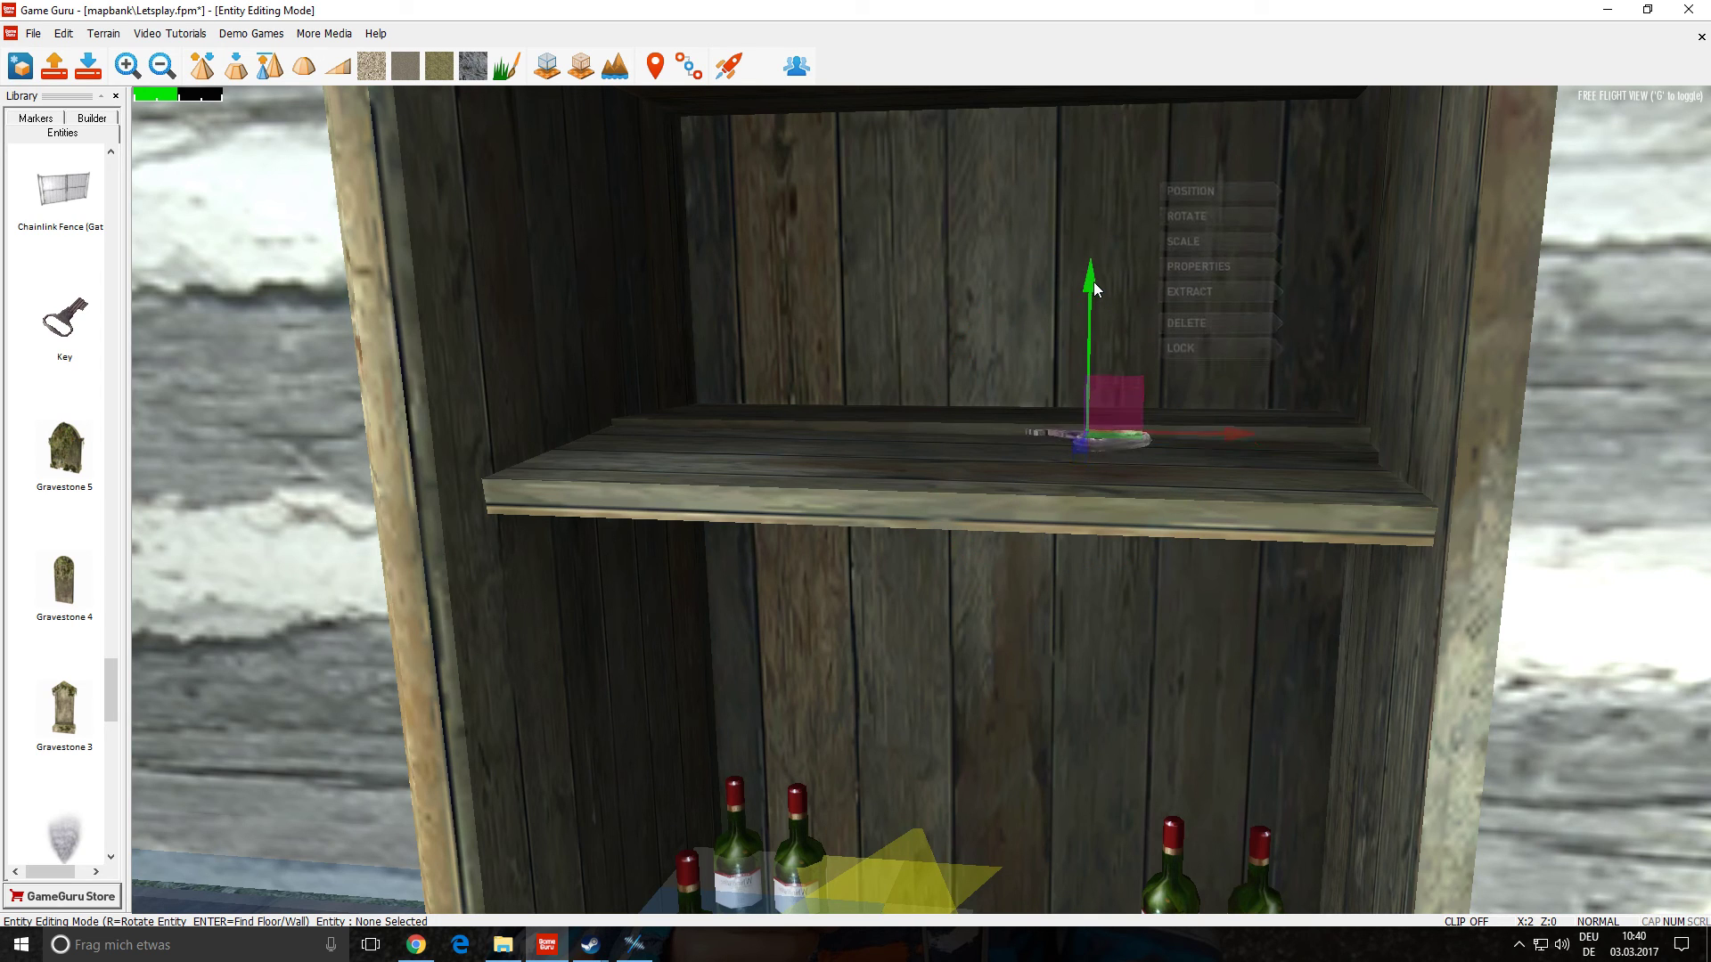
# - Select the log cabin and lower it until its wall reaches the wooden floor beside the bookcase
pyautogui.click(1077, 603)
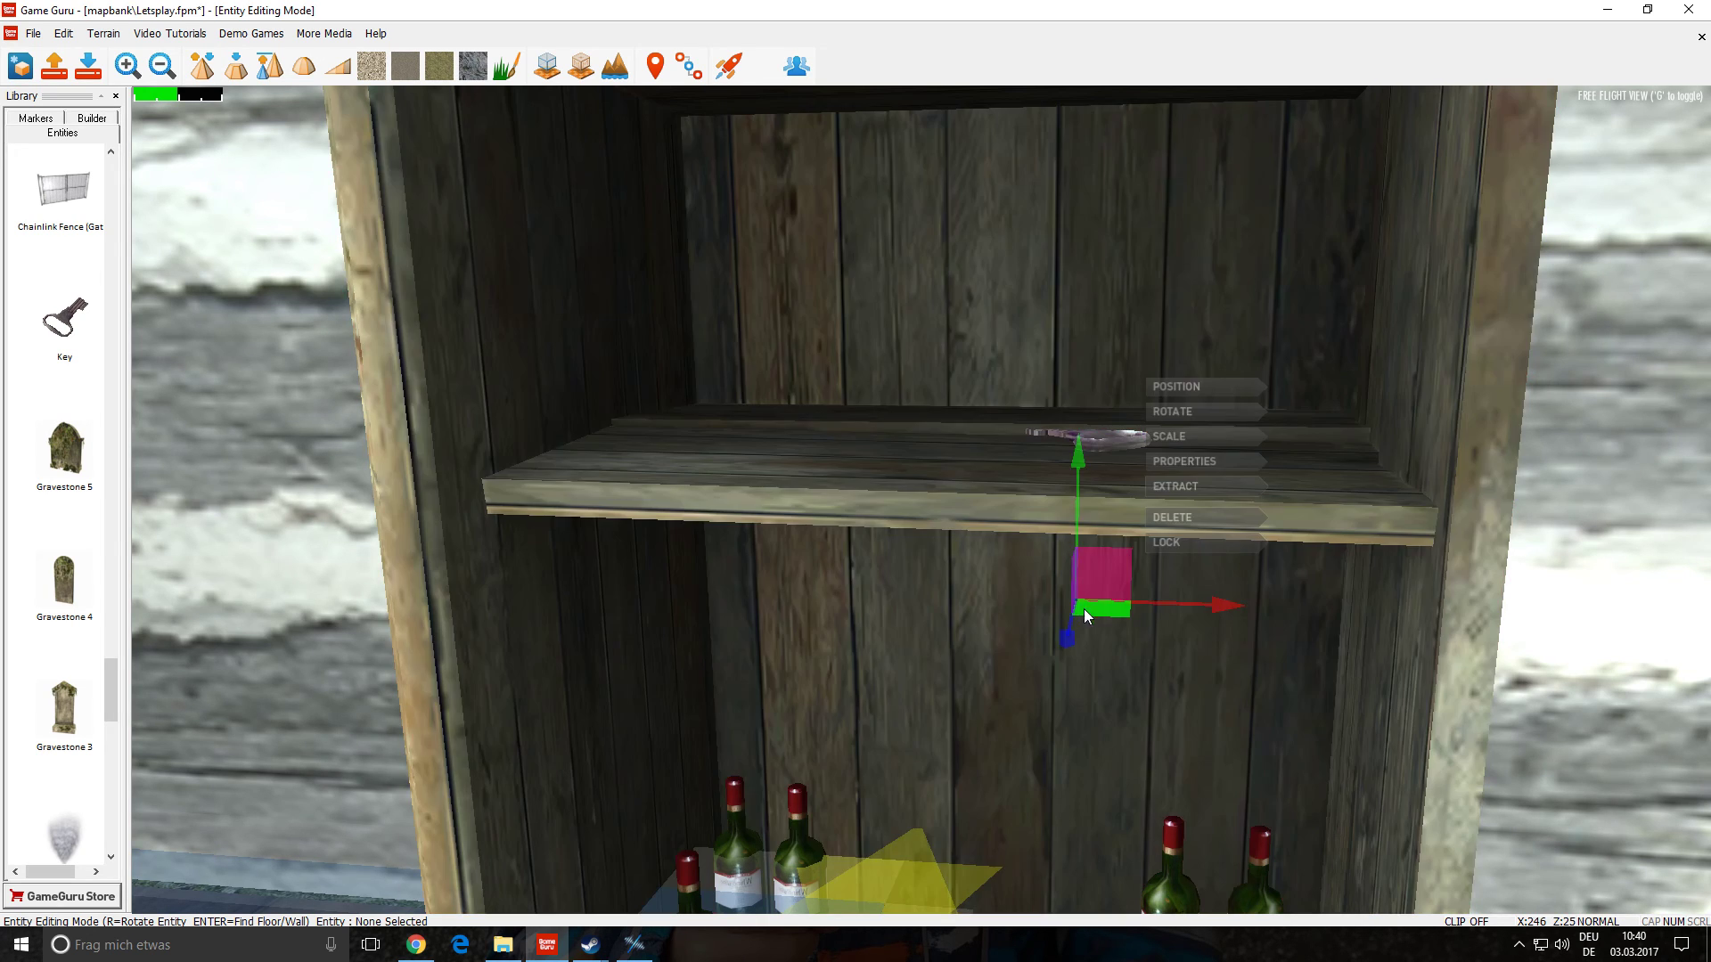
pyautogui.click(1549, 588)
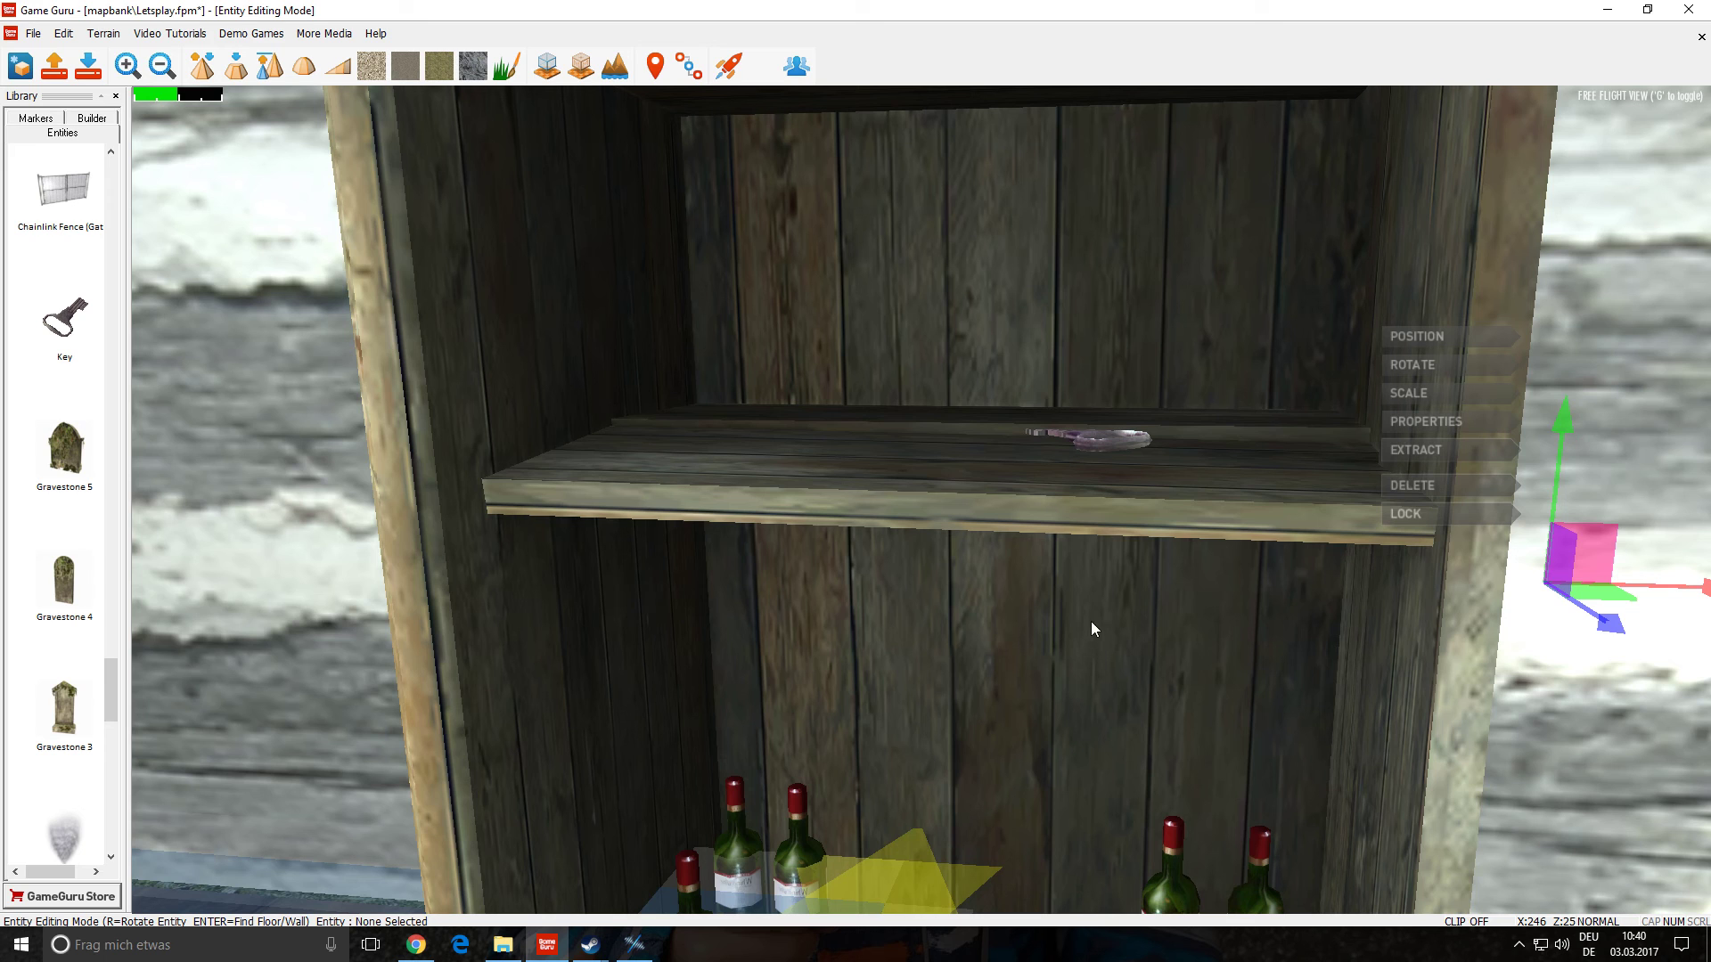
pyautogui.moveTo(1013, 624); pyautogui.dragTo(1103, 649, button='right')
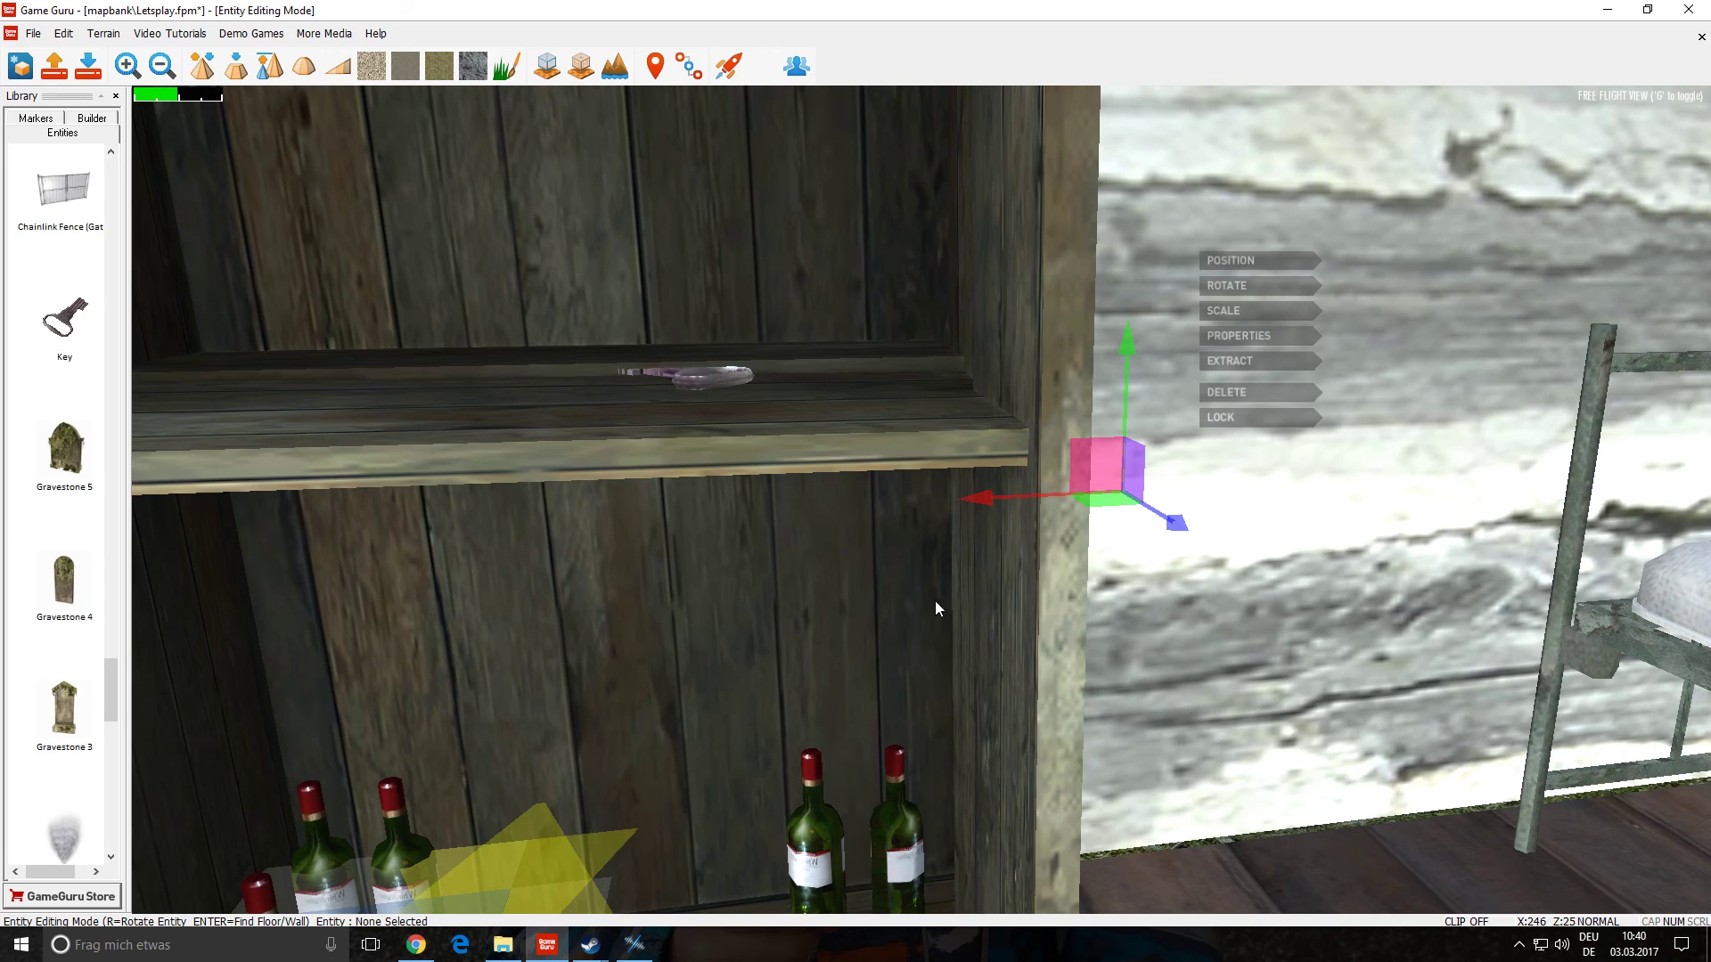
pyautogui.moveTo(934, 602); pyautogui.dragTo(1025, 338, button='right')
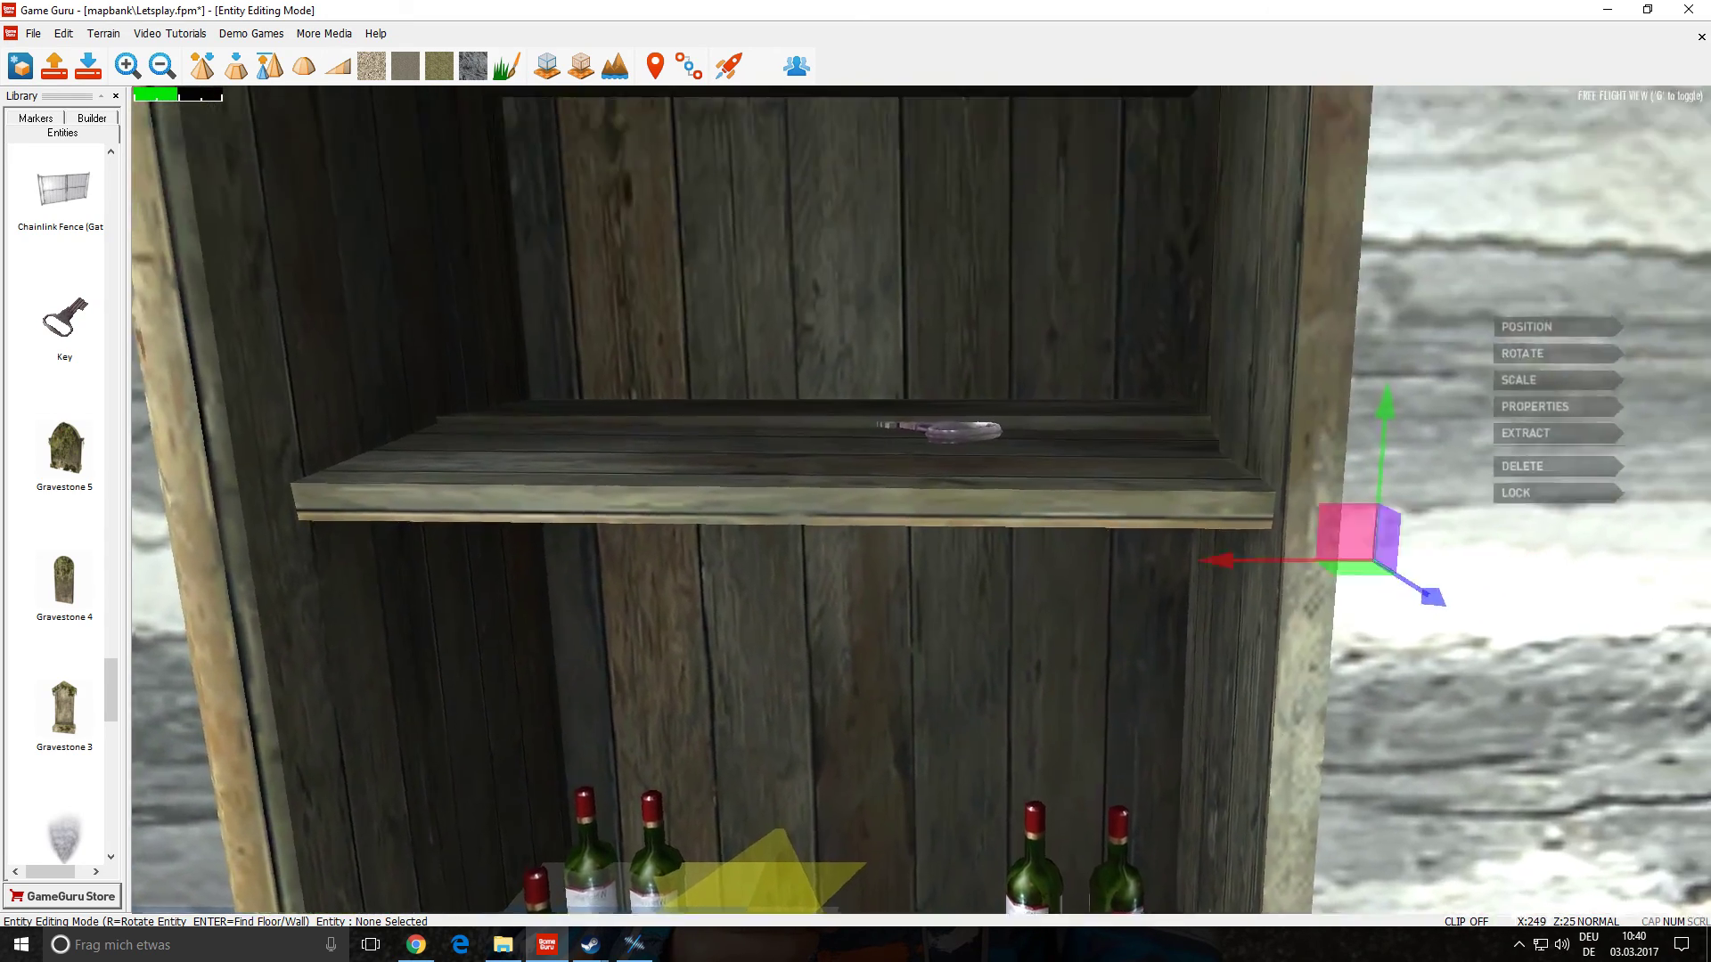
pyautogui.moveTo(936, 676); pyautogui.dragTo(936, 659, button='right')
pyautogui.moveTo(1381, 431); pyautogui.dragTo(1475, 827)
pyautogui.moveTo(1488, 726); pyautogui.dragTo(1622, 751, button='right')
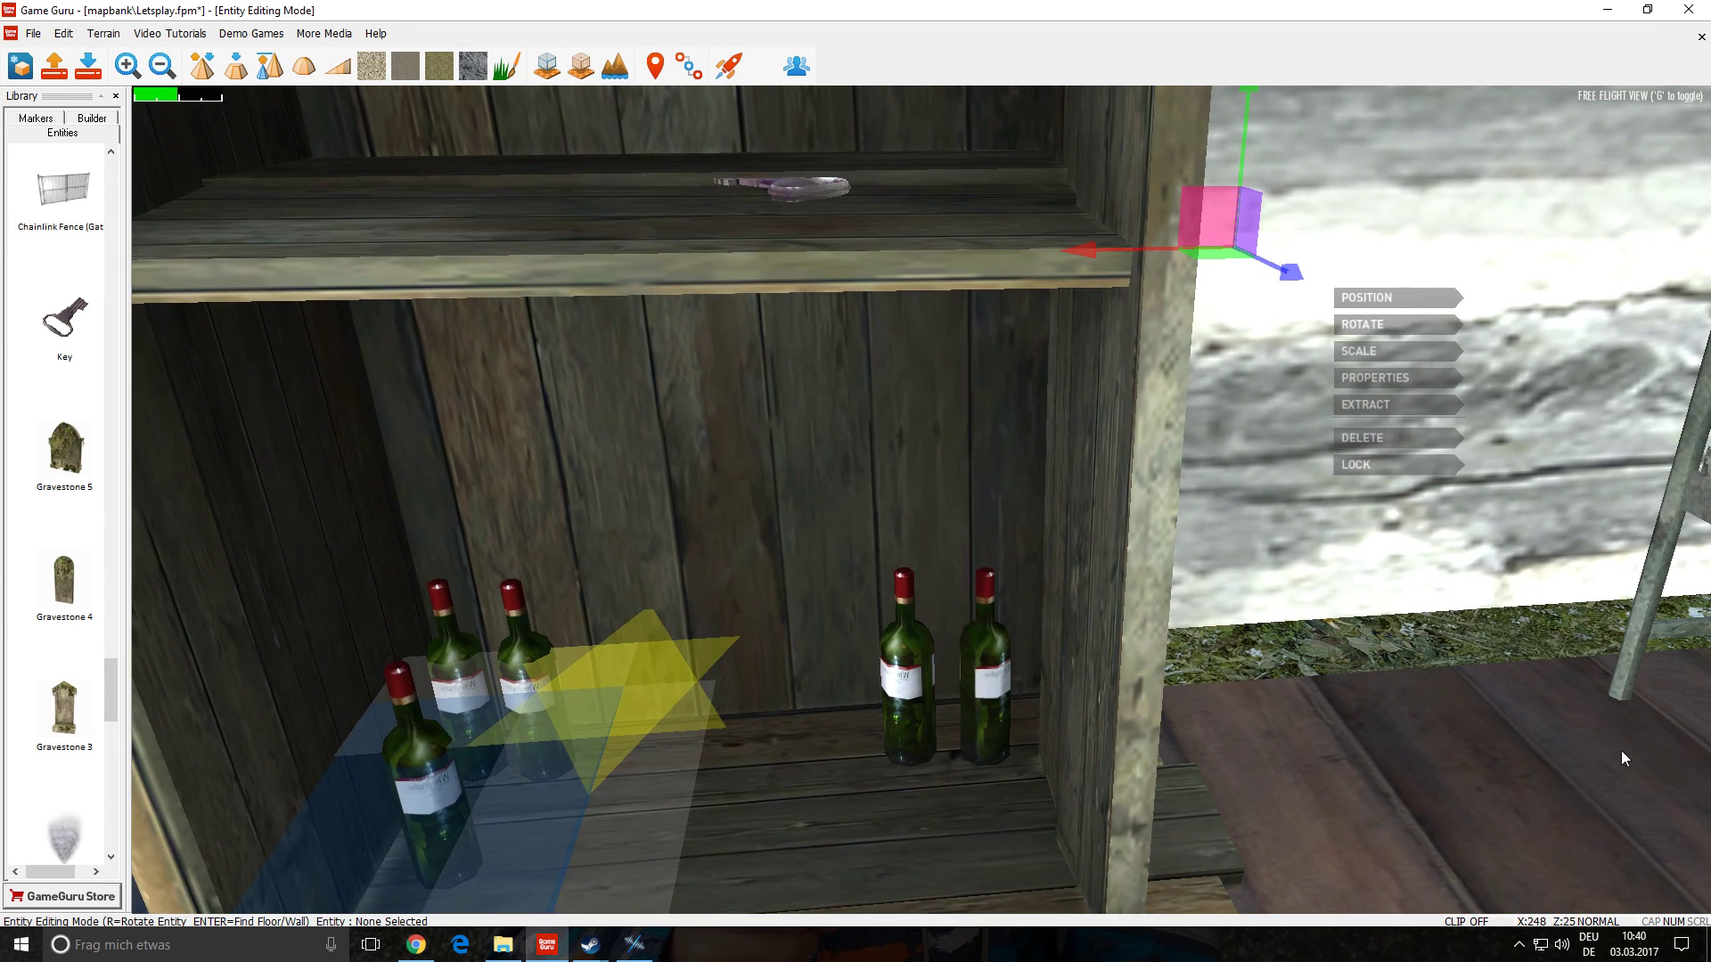
pyautogui.moveTo(1248, 98); pyautogui.dragTo(1269, 655)
pyautogui.click(1263, 812)
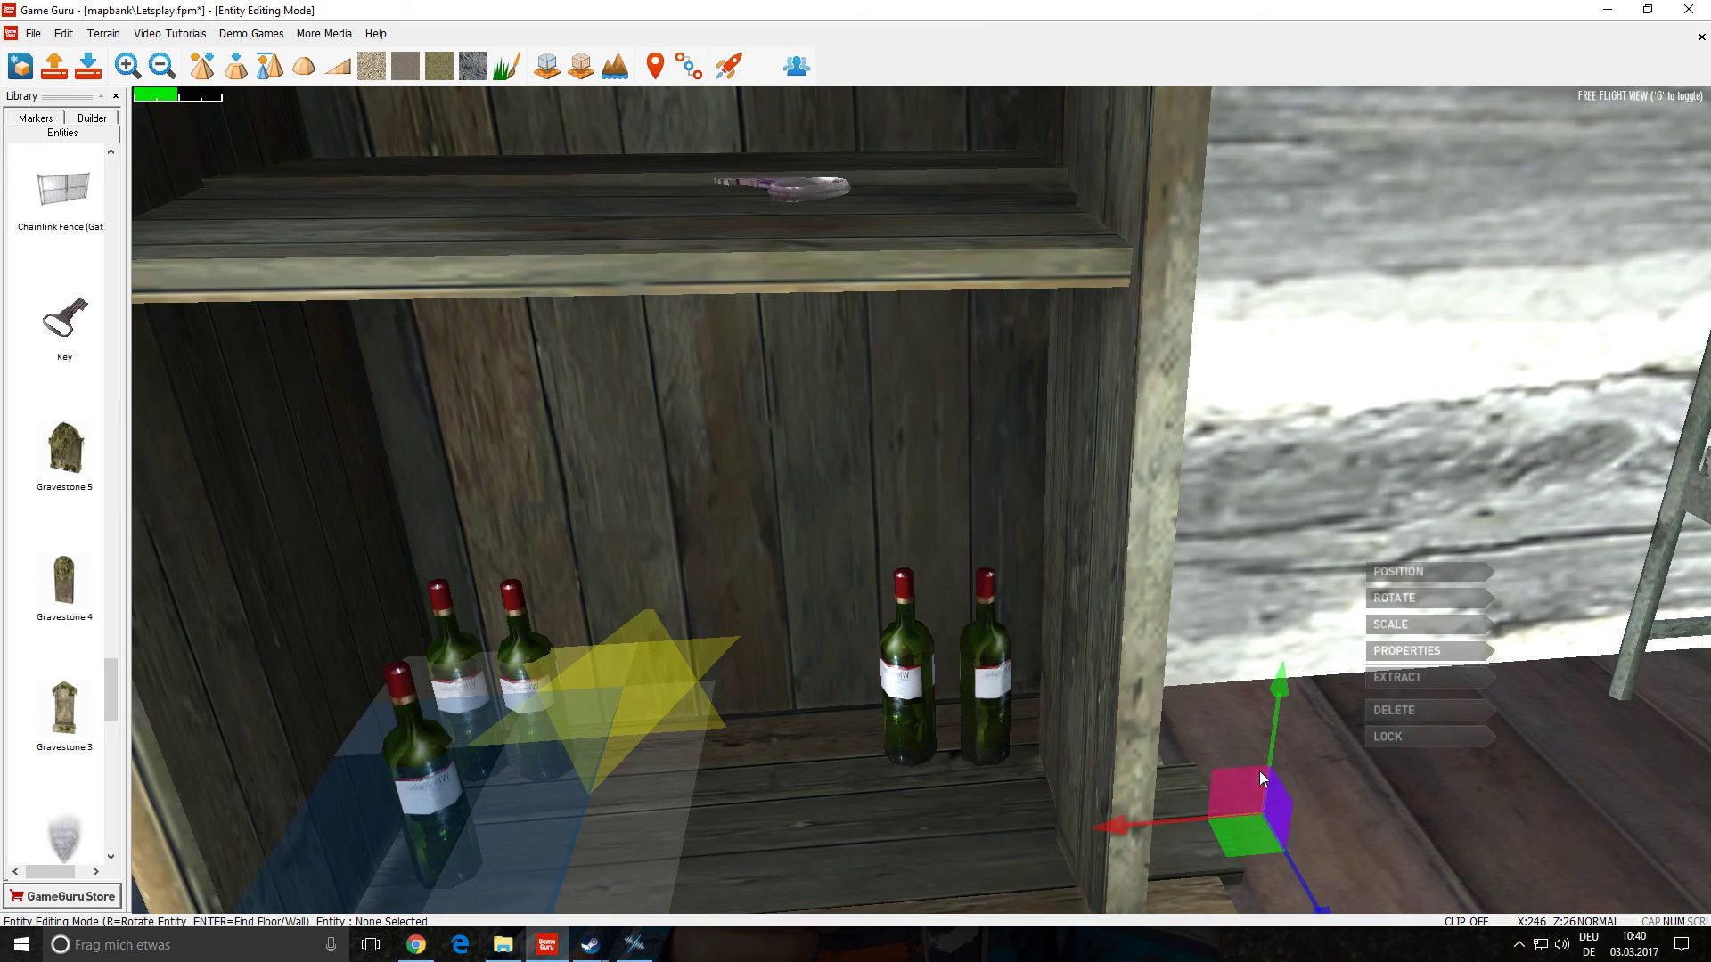
# - Move the key from the bookcase's upper shelf down to the bottom compartment, beside the front wine bottle in the group of three
pyautogui.click(799, 194)
pyautogui.click(798, 192)
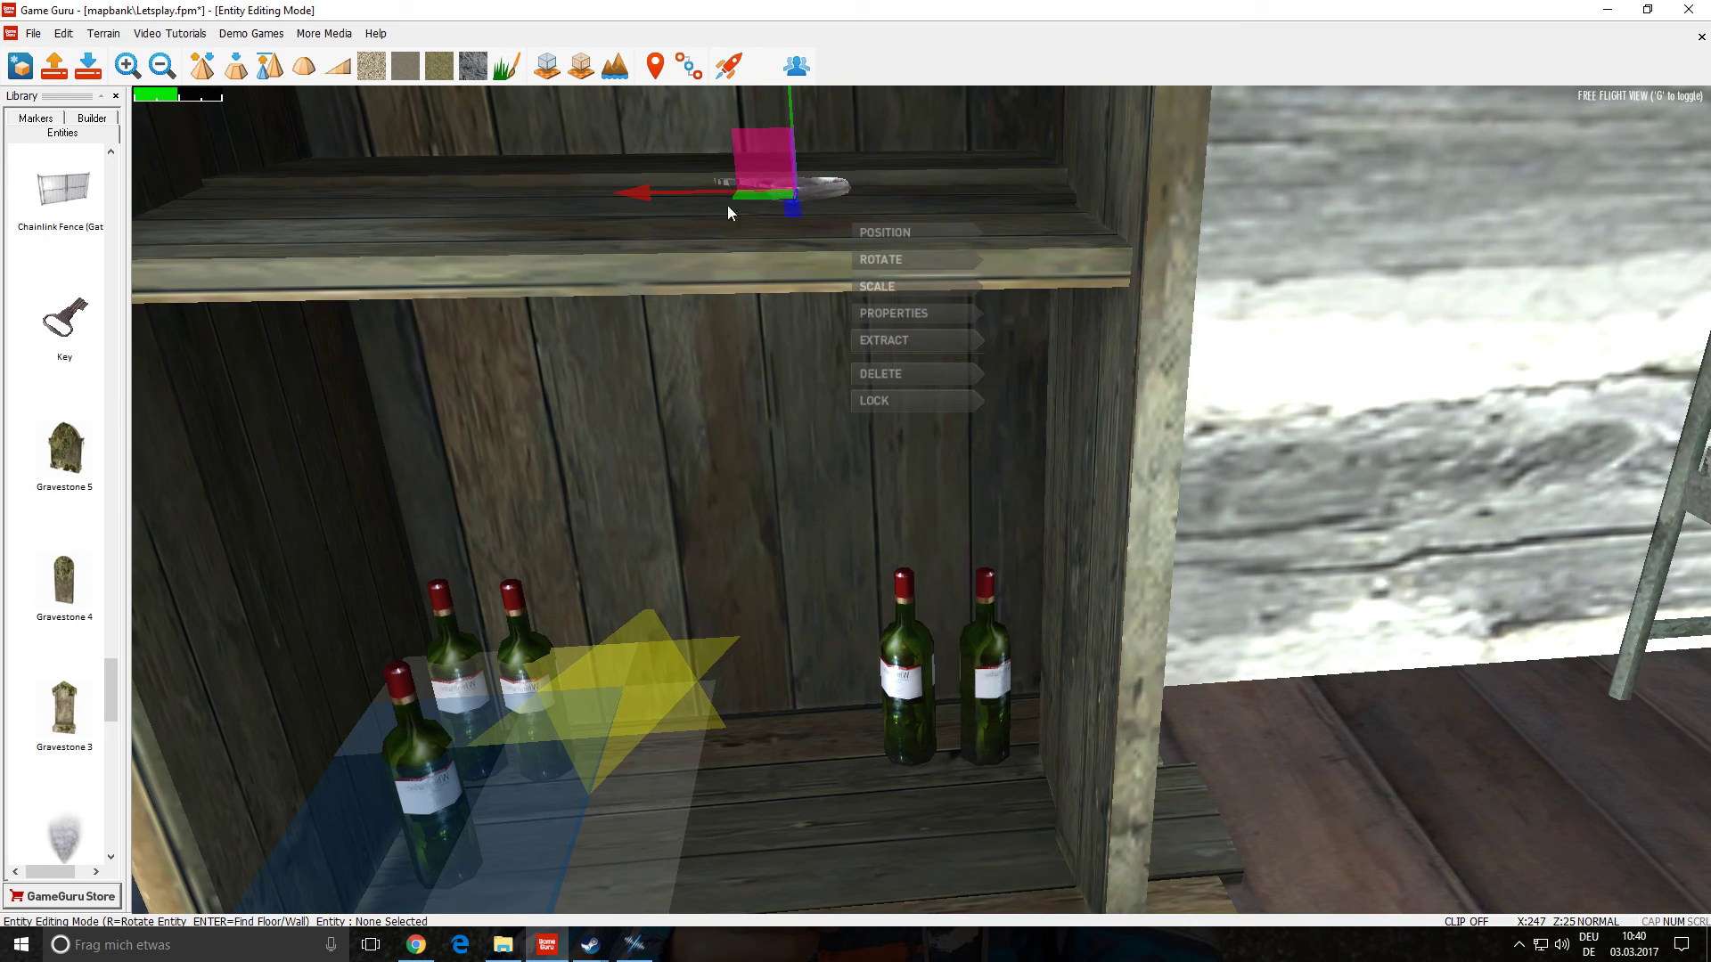
pyautogui.moveTo(650, 191); pyautogui.dragTo(182, 196)
pyautogui.moveTo(332, 124); pyautogui.dragTo(469, 795)
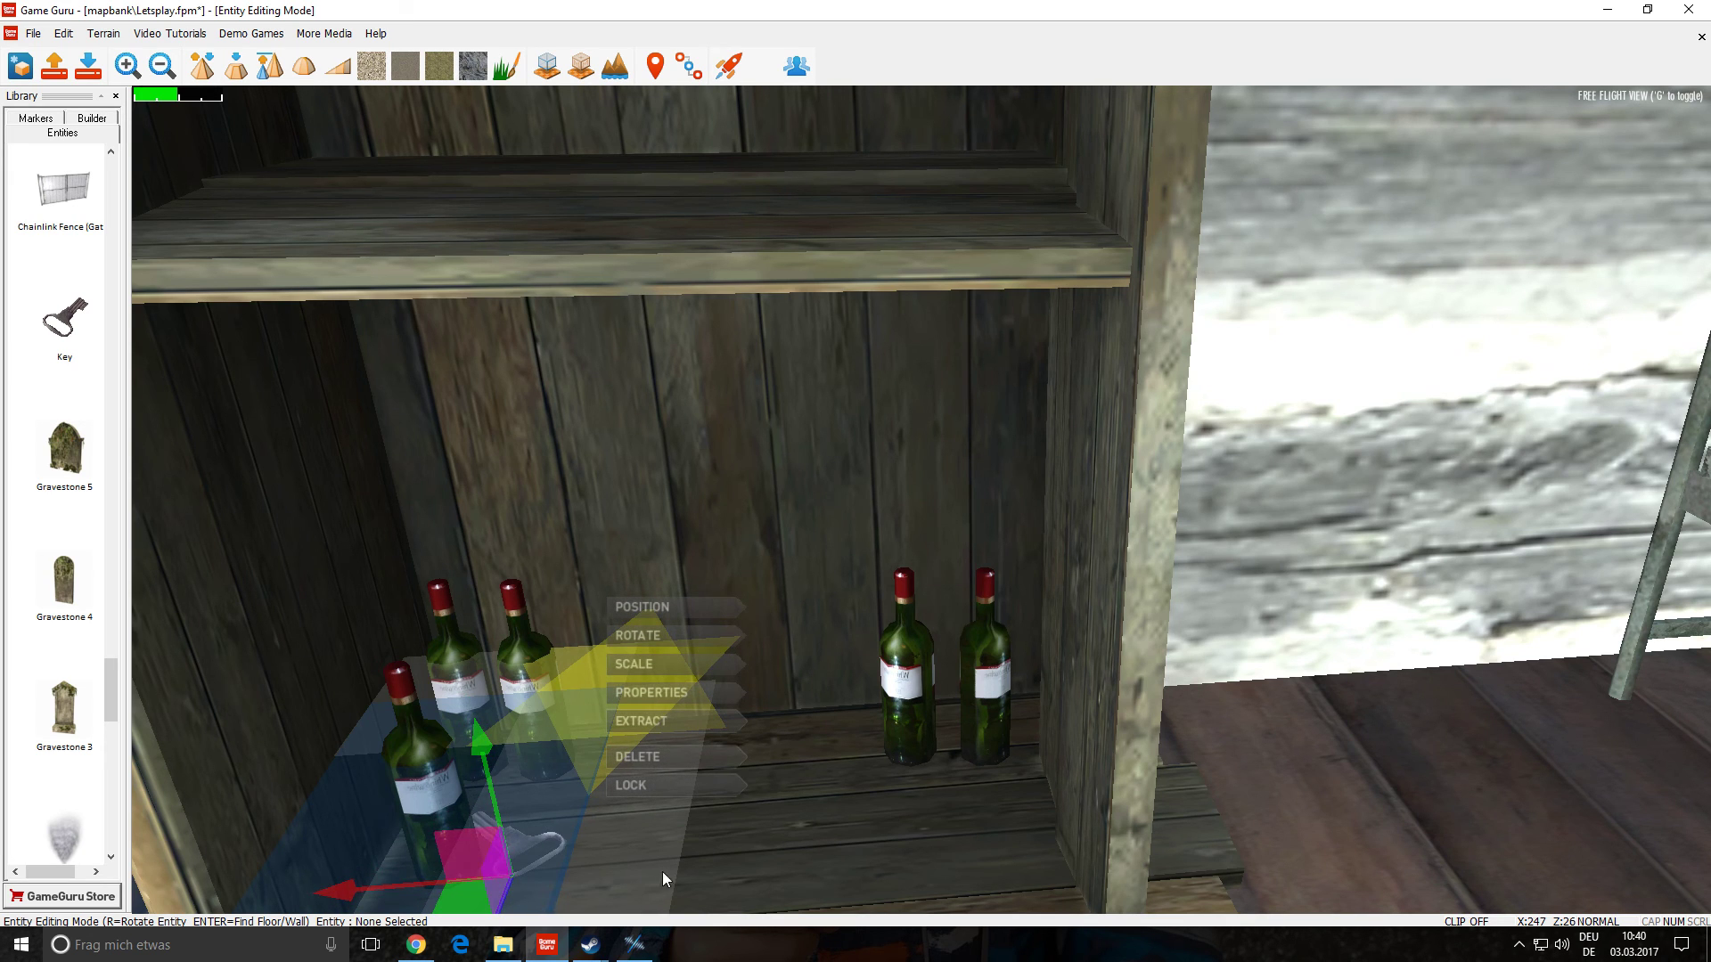
pyautogui.scroll(-3, 470, 713)
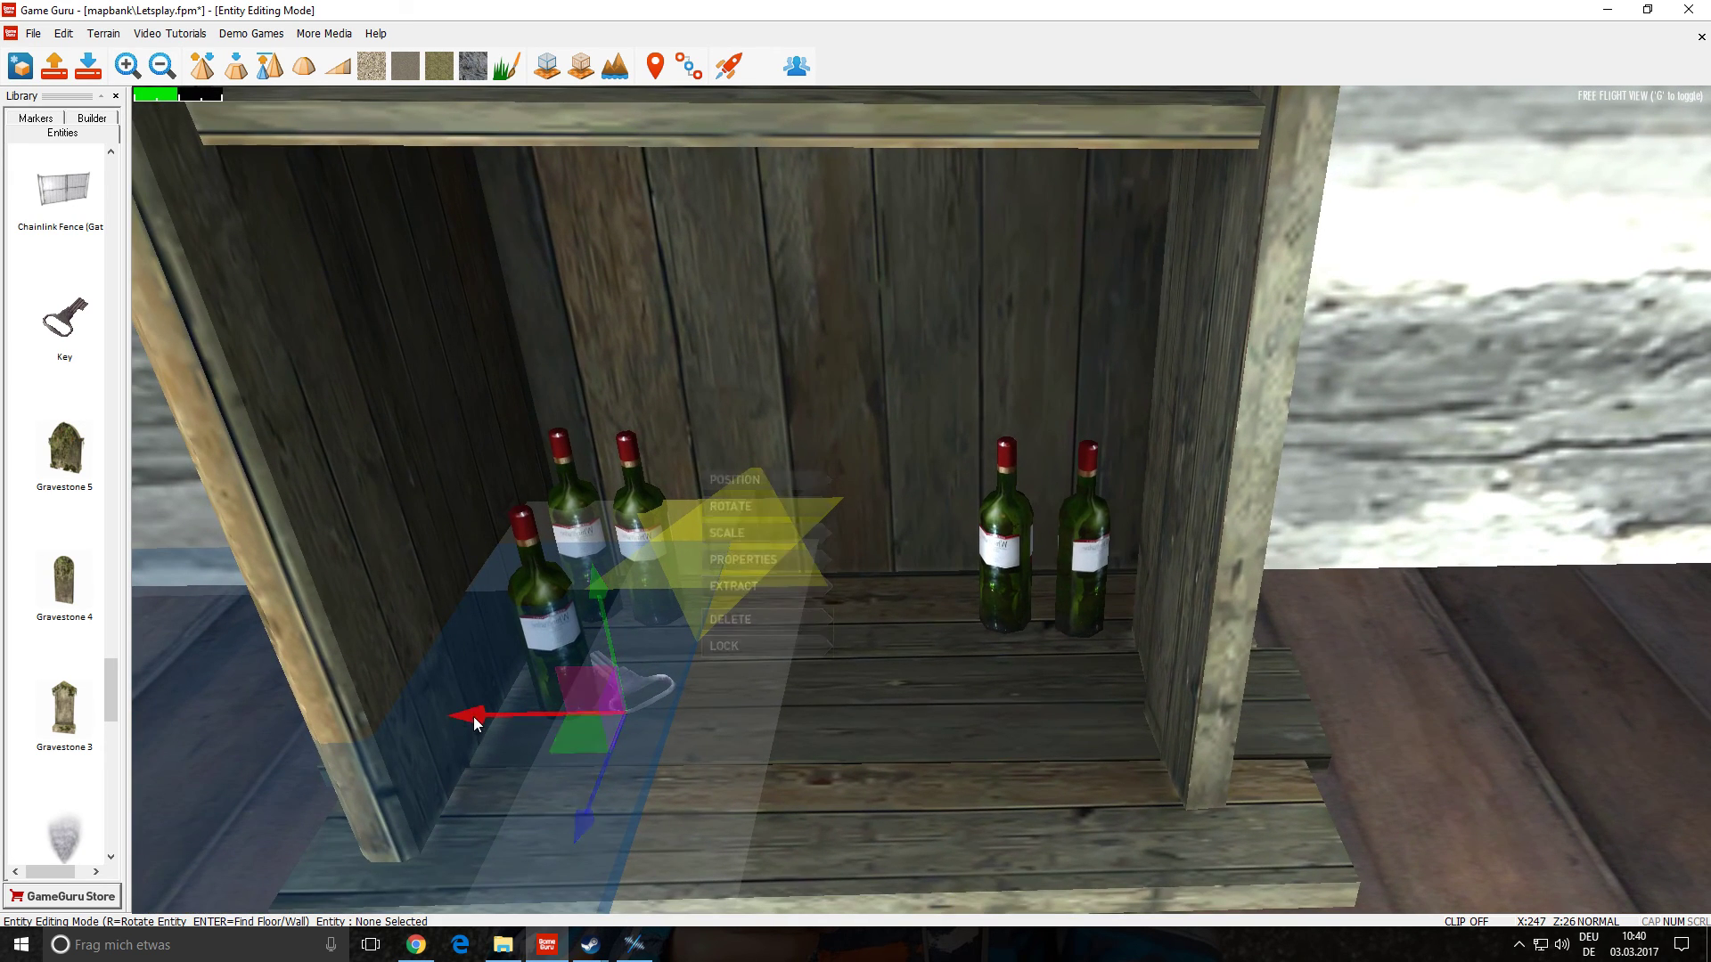
pyautogui.moveTo(574, 827); pyautogui.dragTo(582, 800)
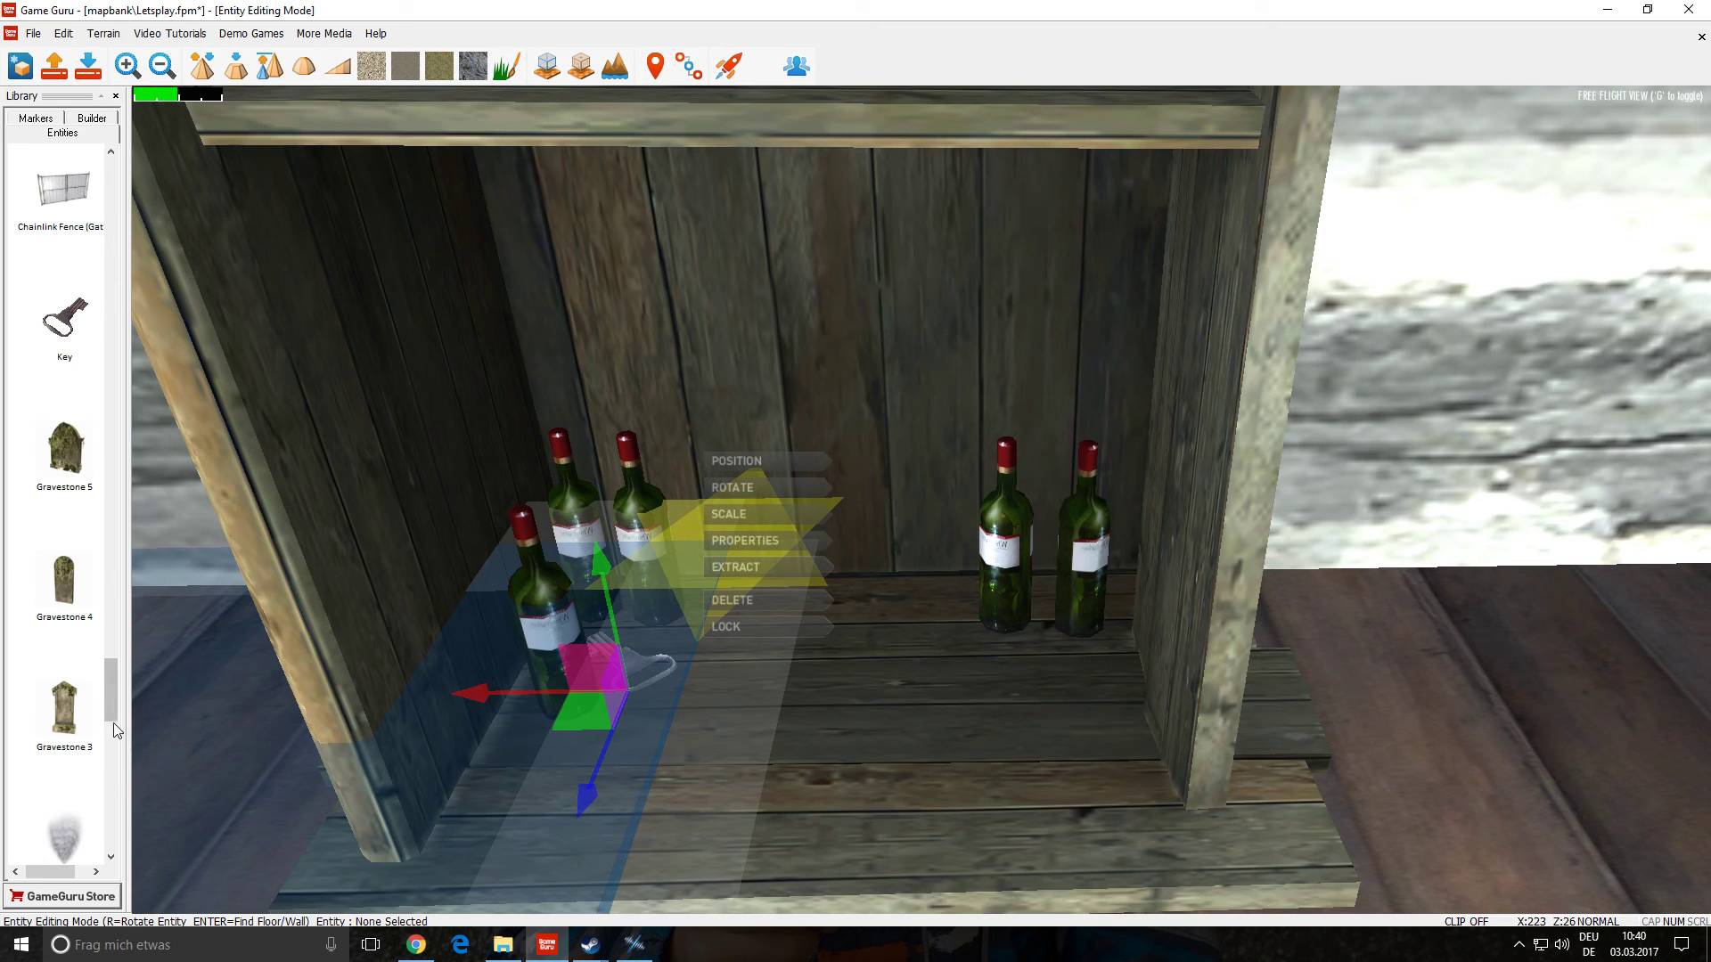
# - Place another itemb wine bottle on the bookcase's bottom shelf, directly in front of the key
pyautogui.moveTo(113, 718); pyautogui.dragTo(93, 450)
pyautogui.click(94, 450)
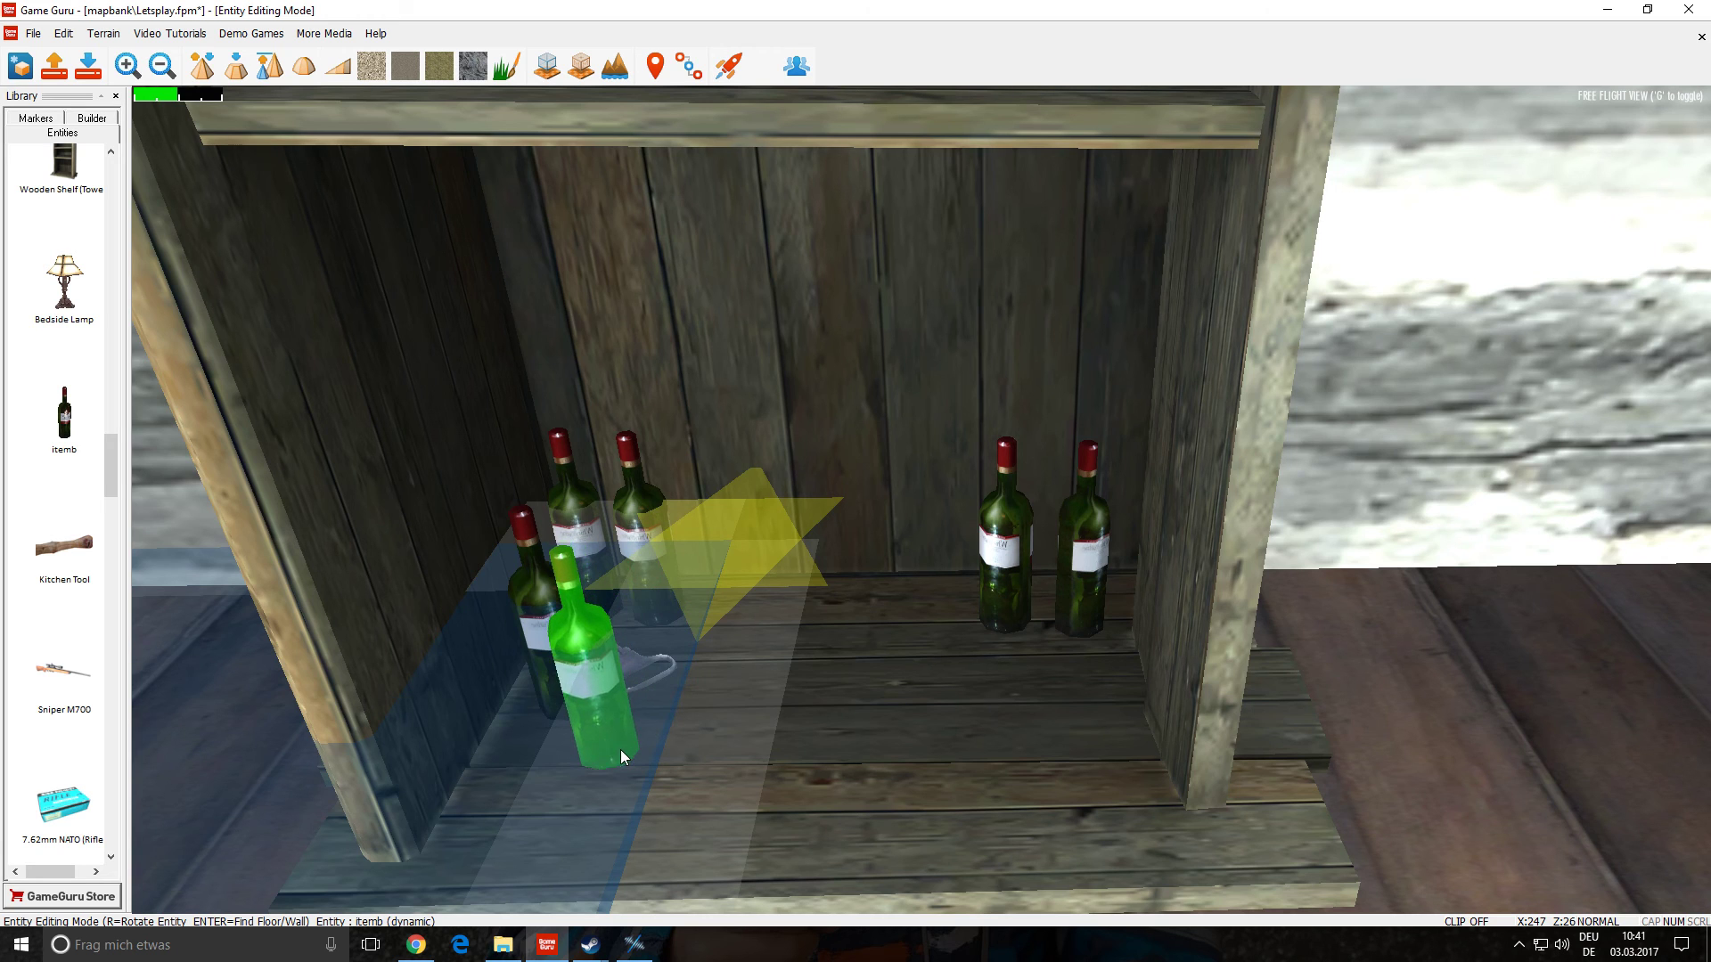
pyautogui.click(628, 748)
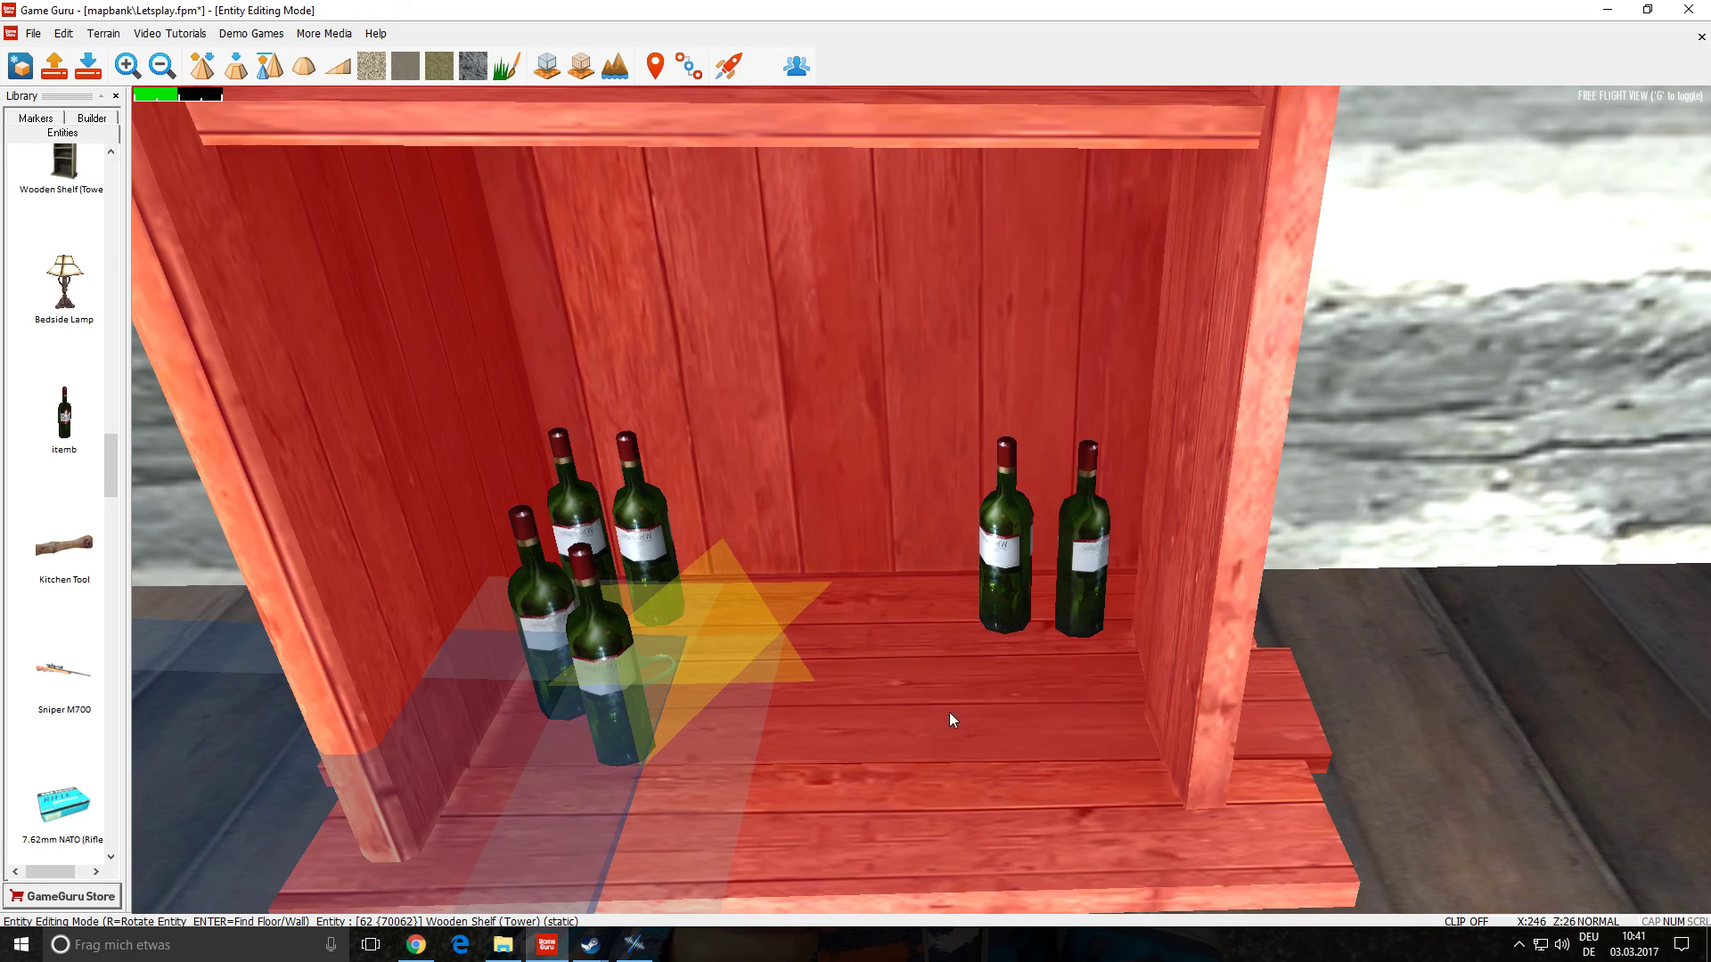
# - Run a test game and walk inside the cabin to check the locked door
pyautogui.moveTo(949, 713); pyautogui.dragTo(800, 153, button='right')
pyautogui.click(728, 66)
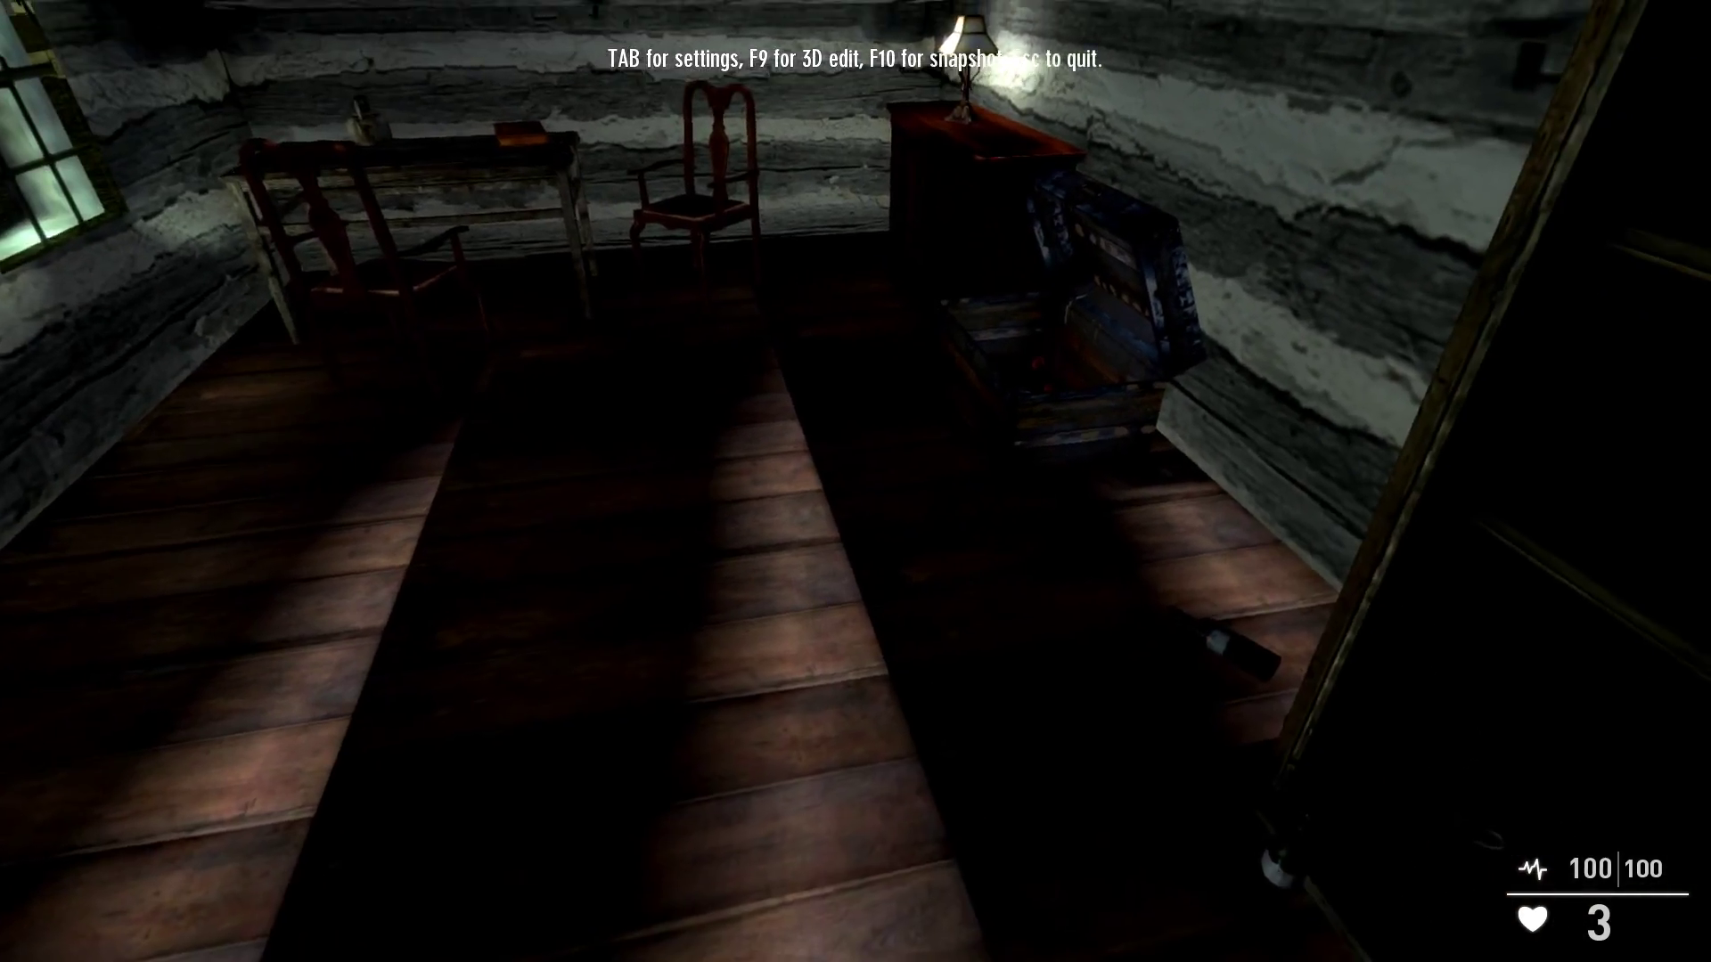
pyautogui.press('w')
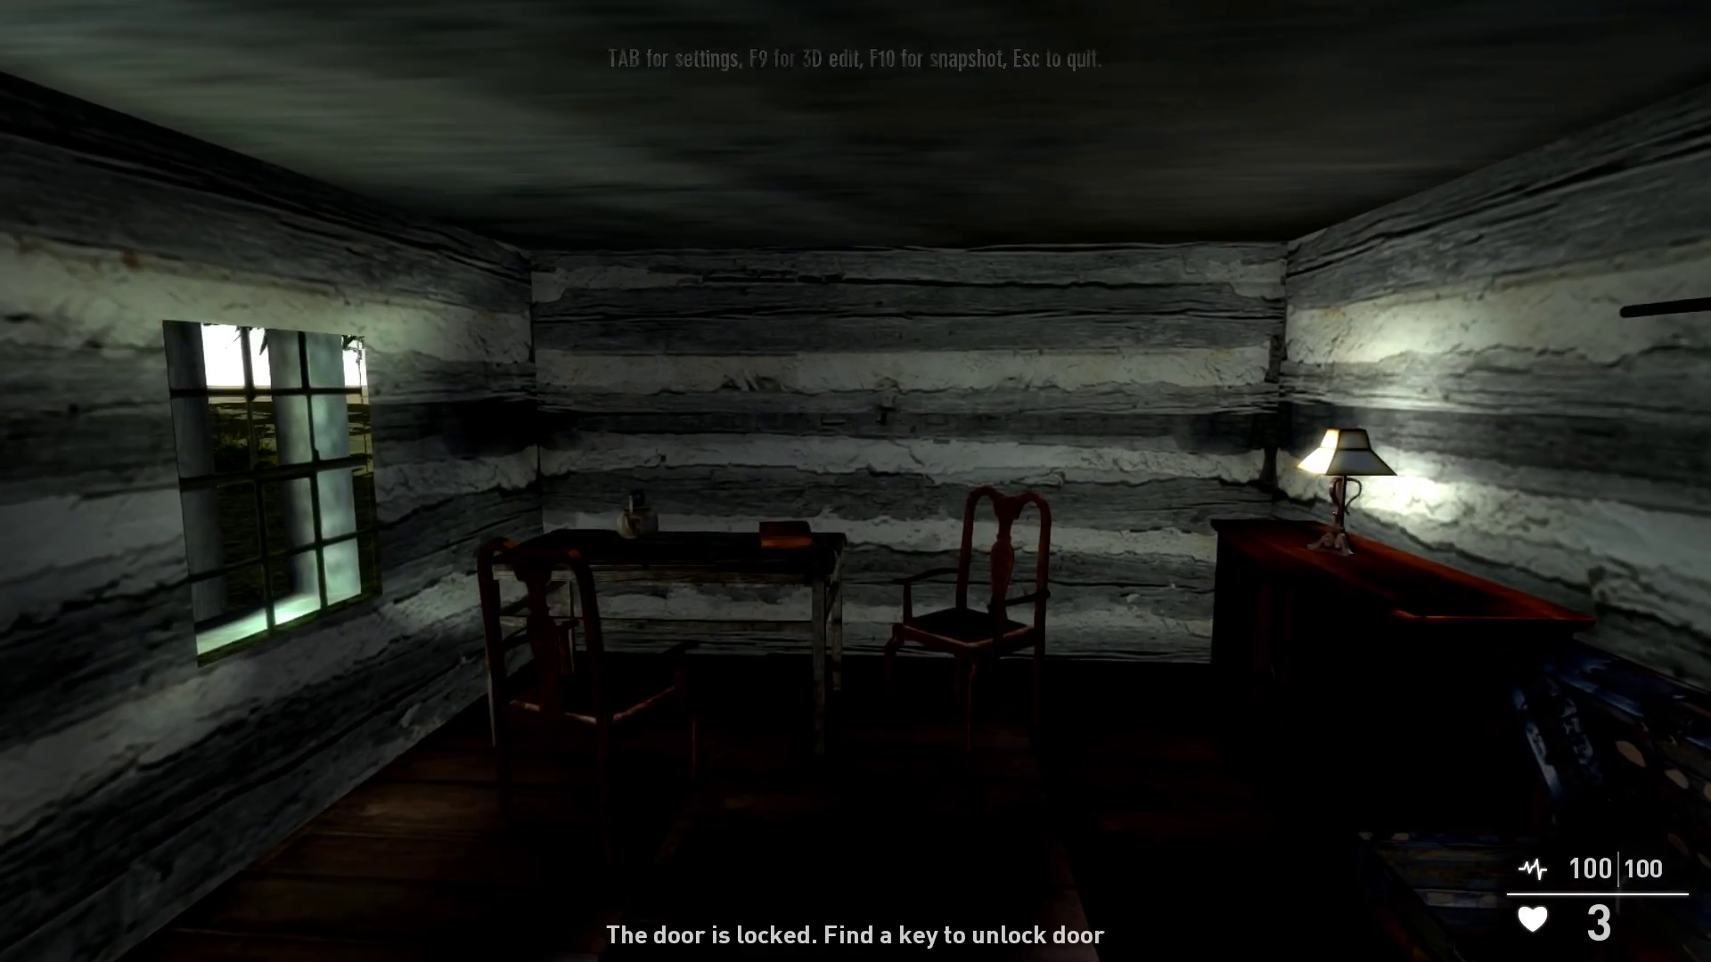
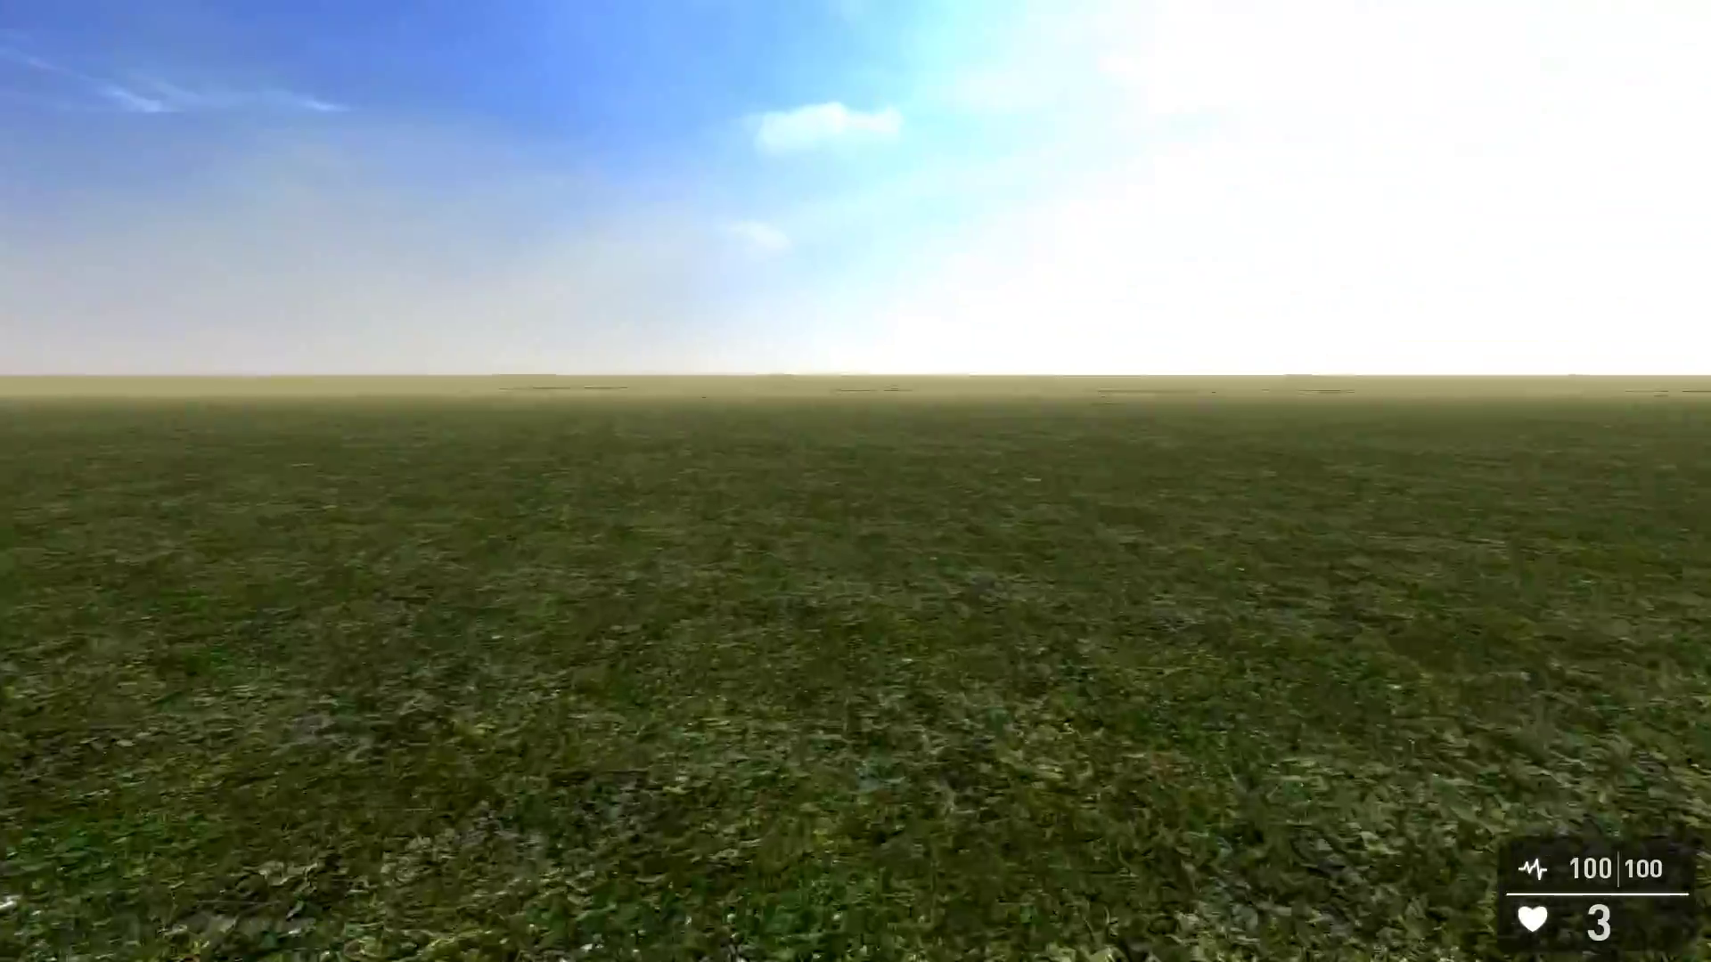
# - Walk the level from the open field through the fence gate and past the cabin into the forest, and end the test game
pyautogui.press('w')
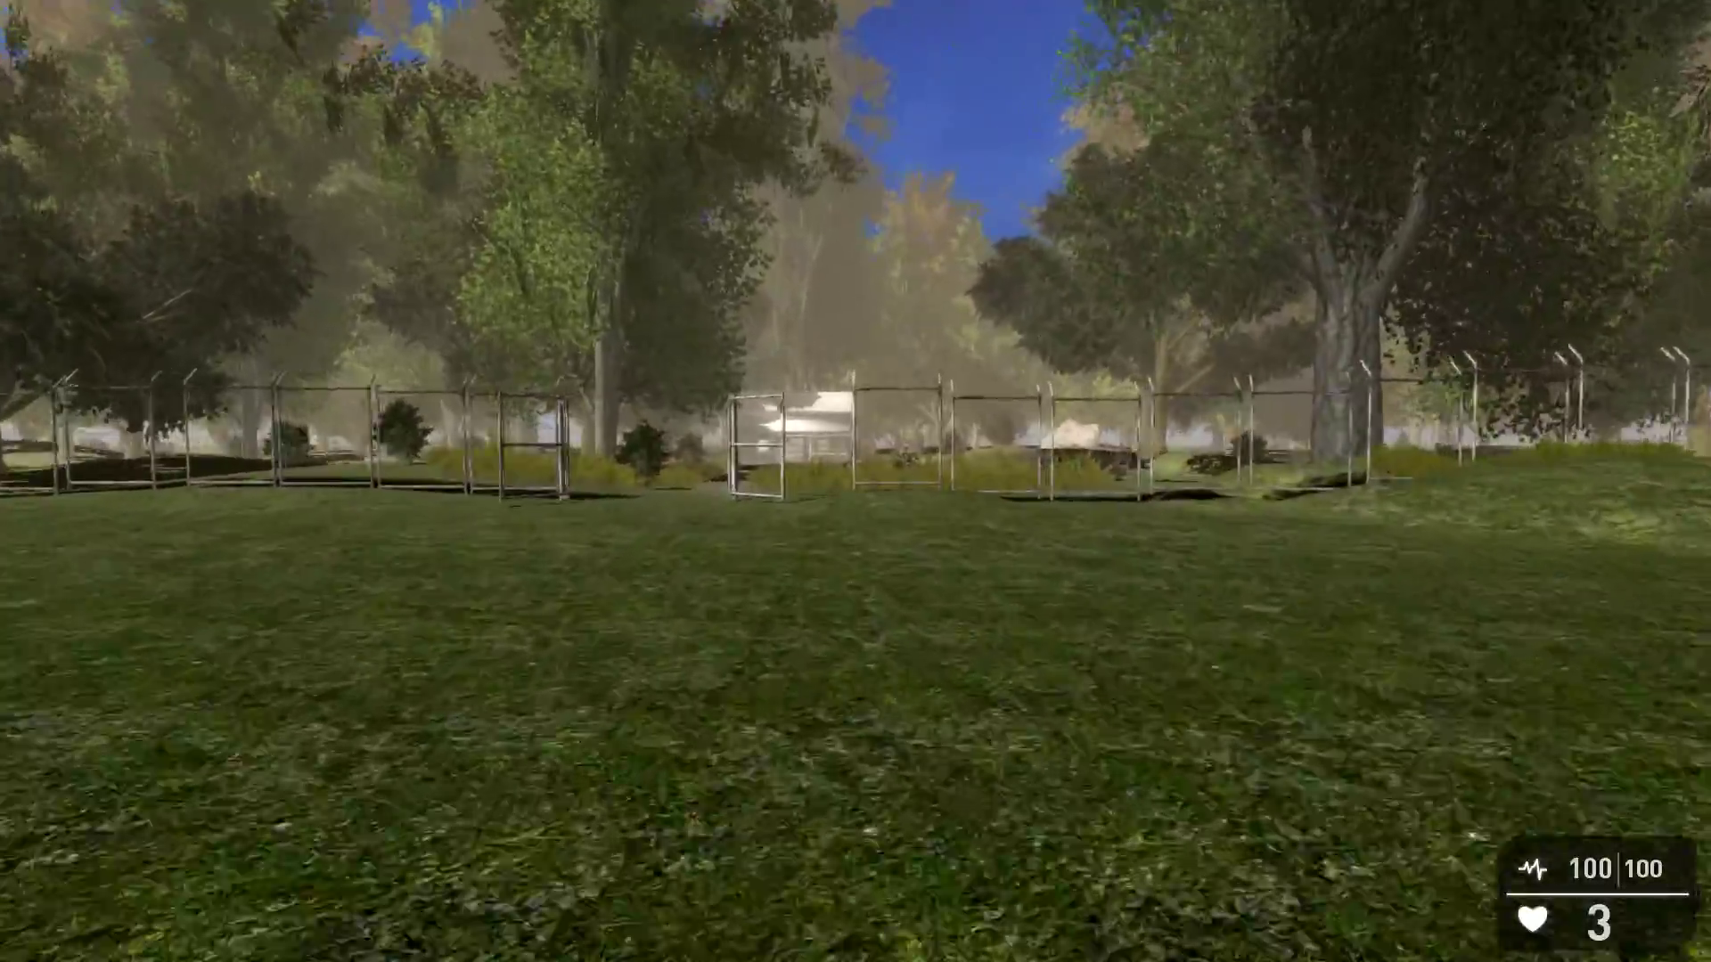
pyautogui.press('w')
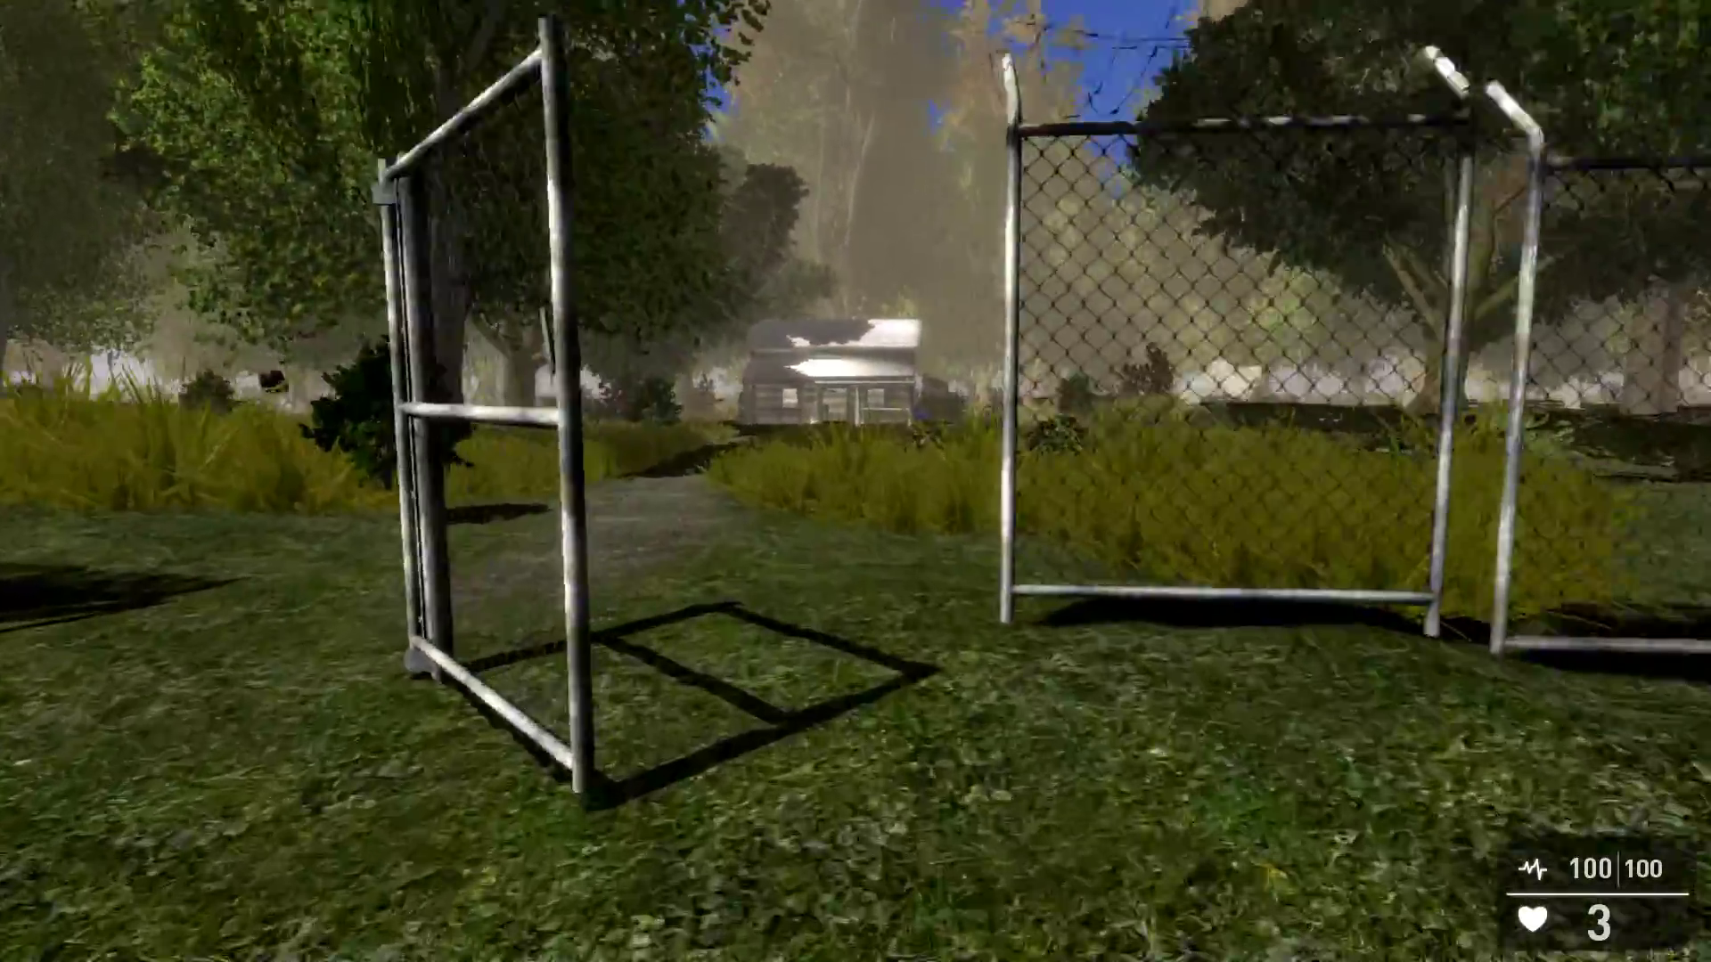
pyautogui.press('w')
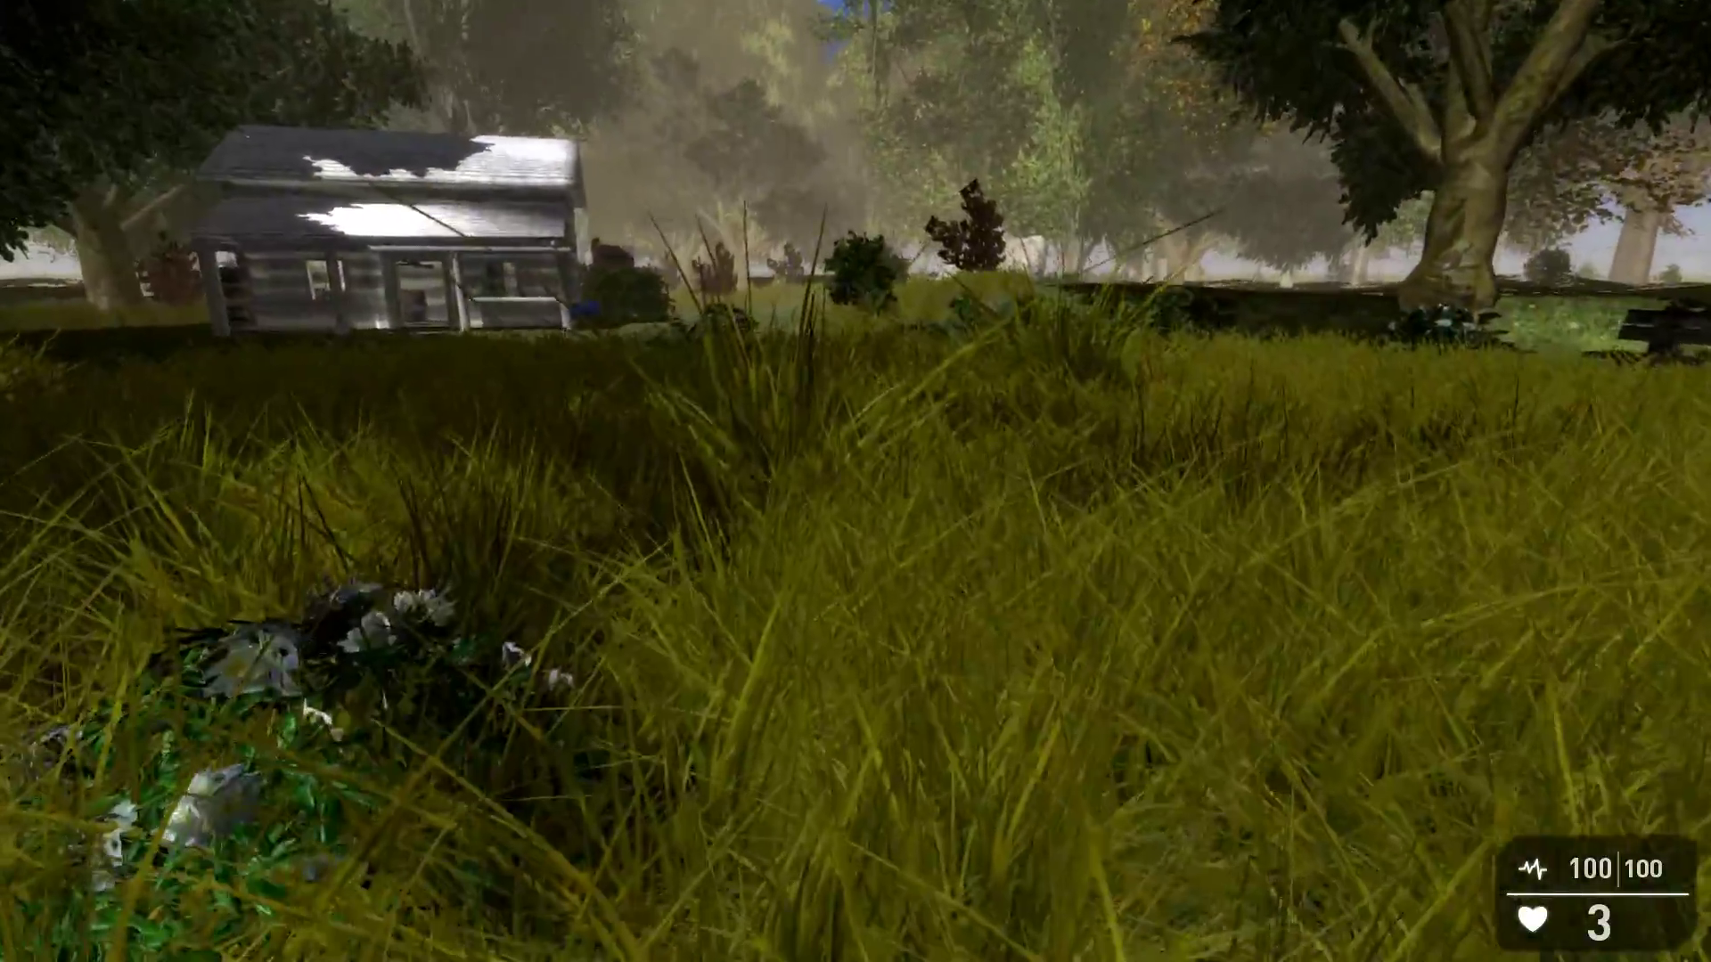
pyautogui.press('w')
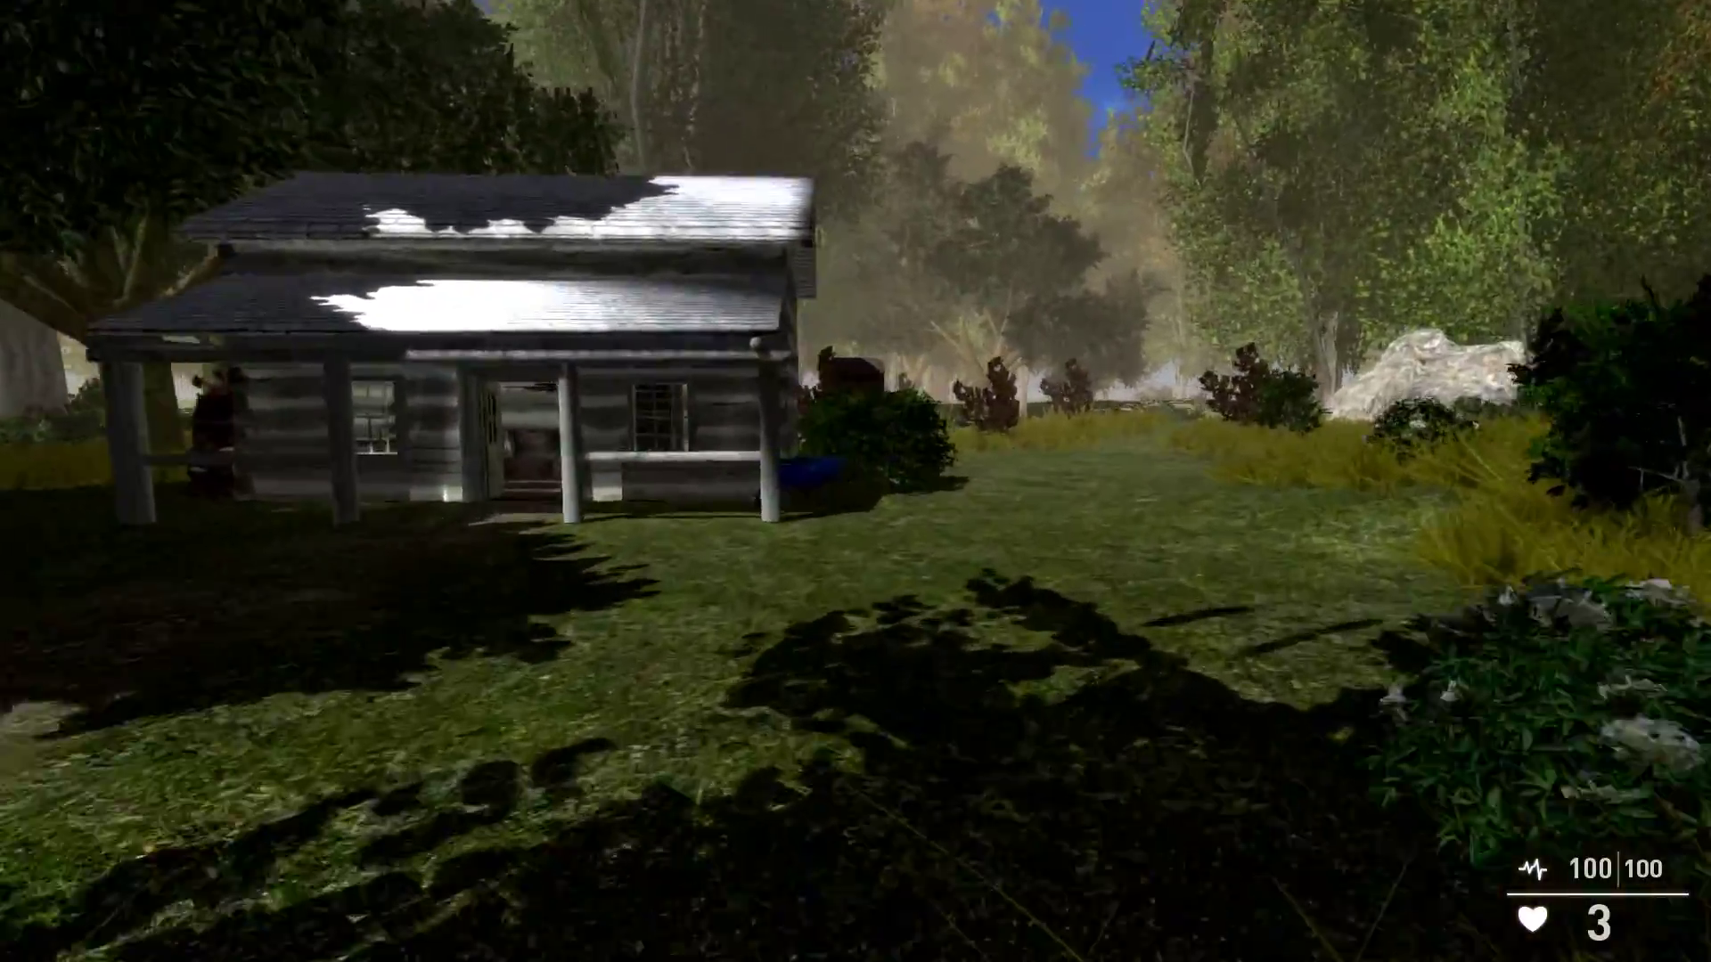
pyautogui.press('w')
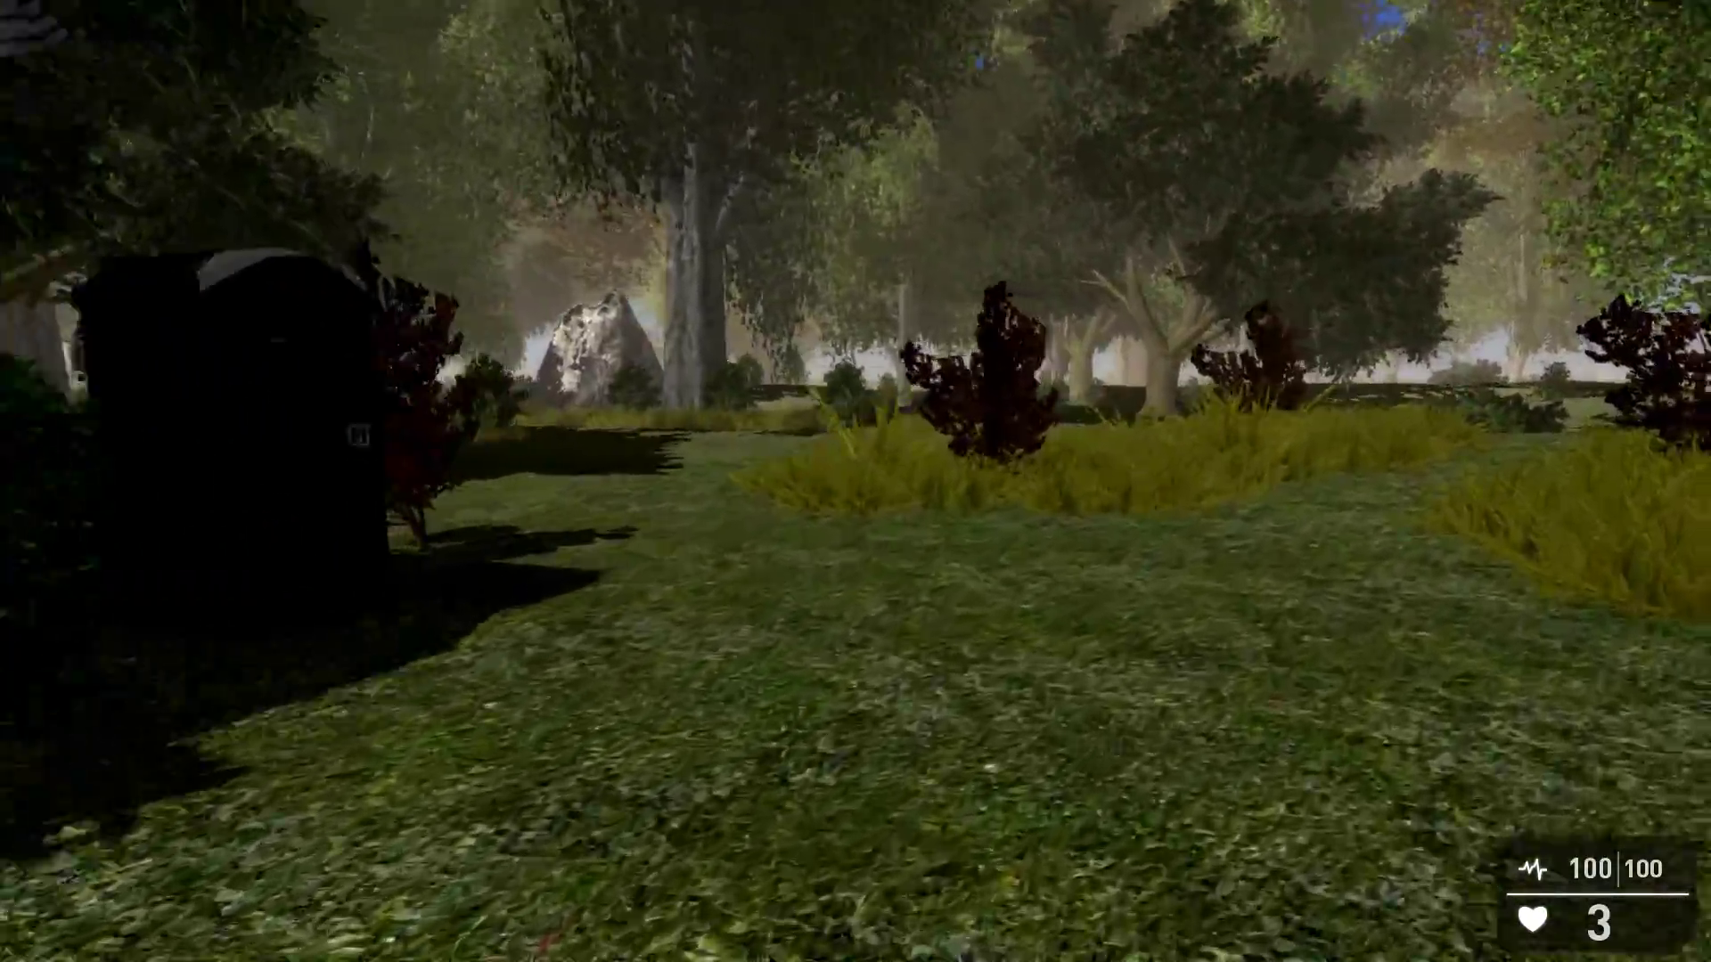
pyautogui.press('w')
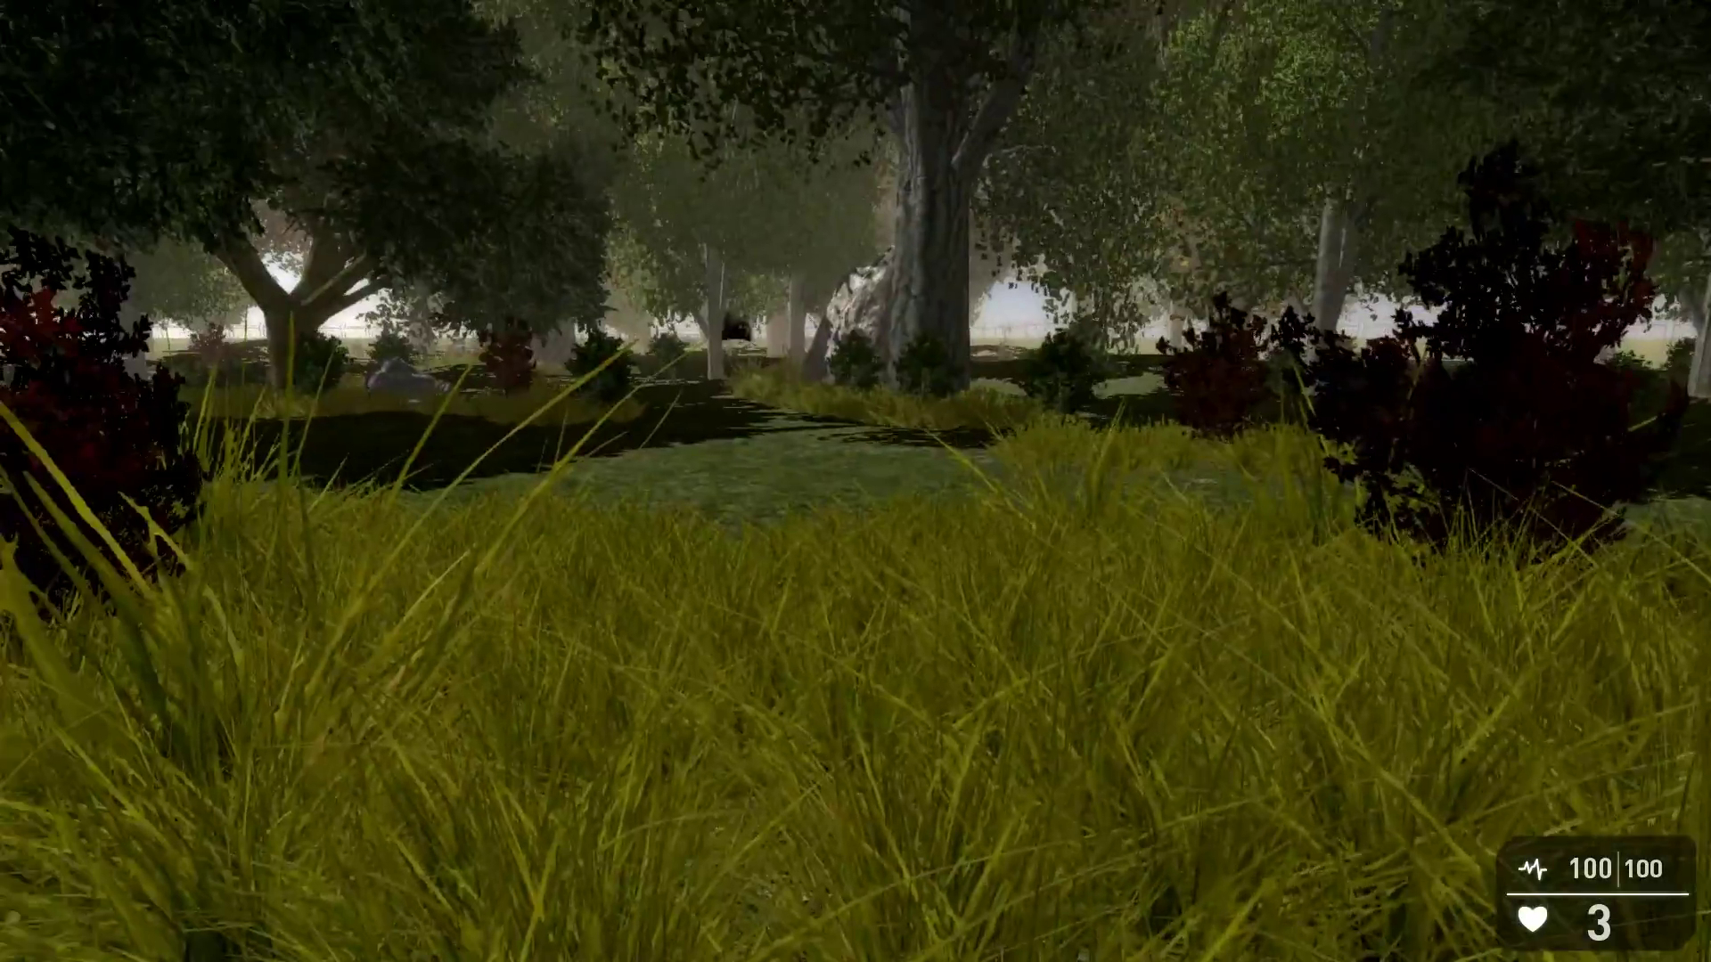
pyautogui.press('Escape')
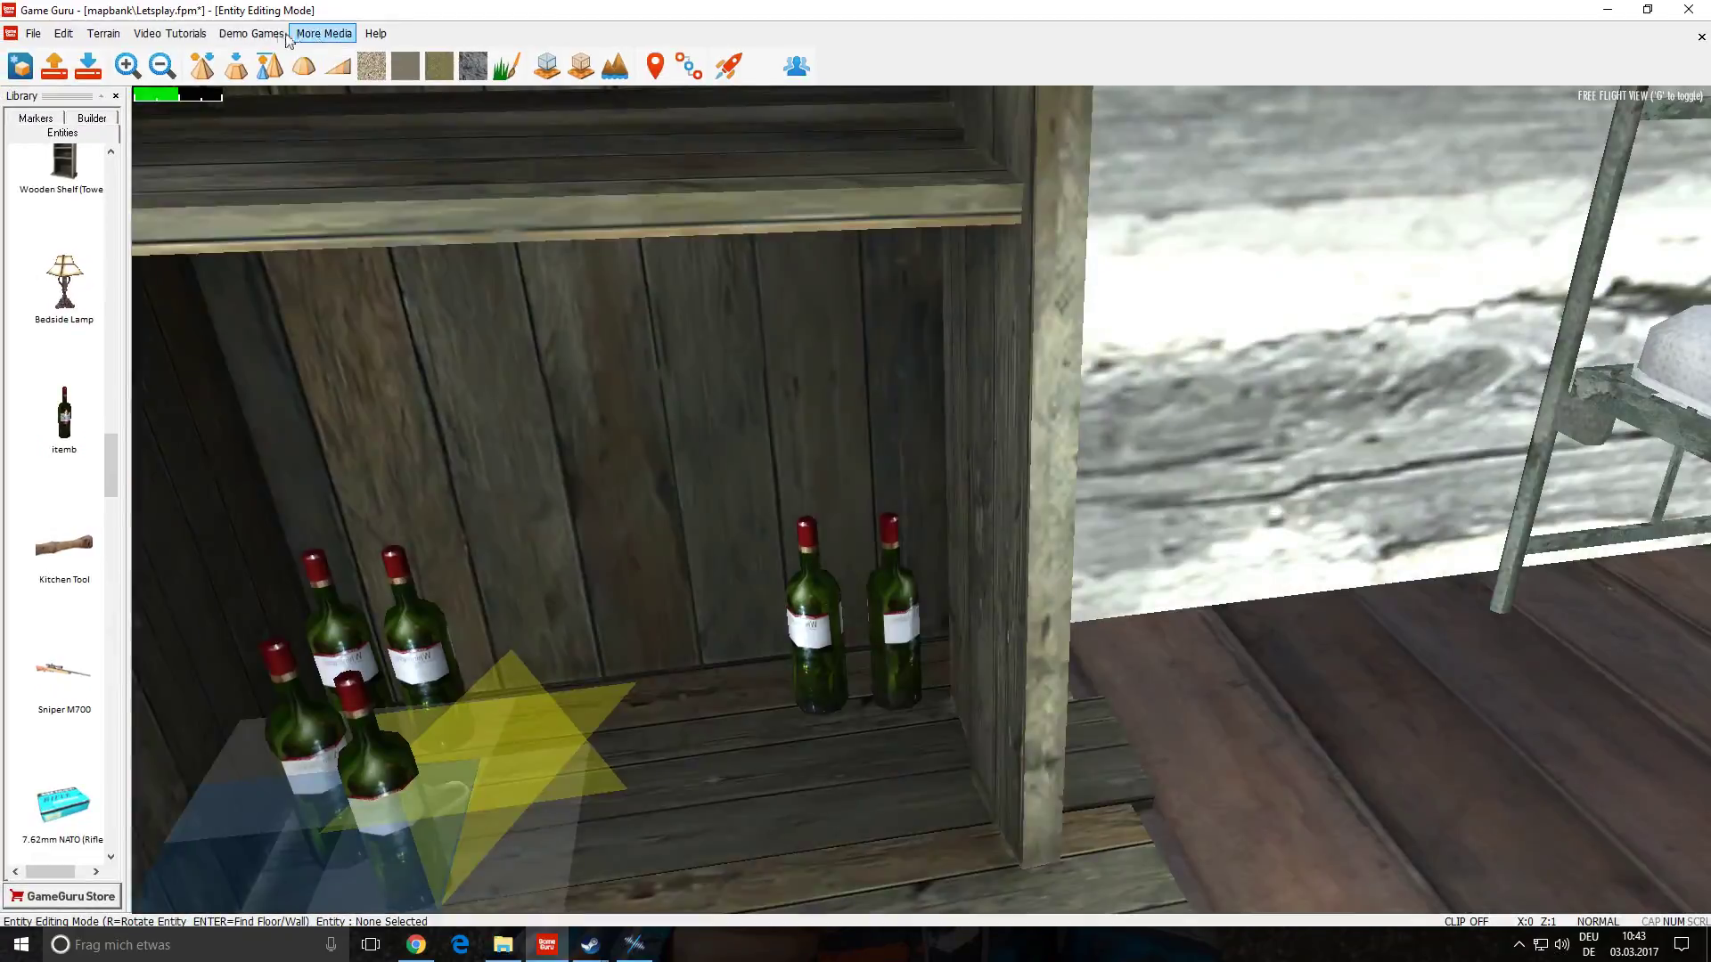
# - Place a Sound Zone marker at the chainlink fence gate and spread its two front corner points outward
pyautogui.press('s')
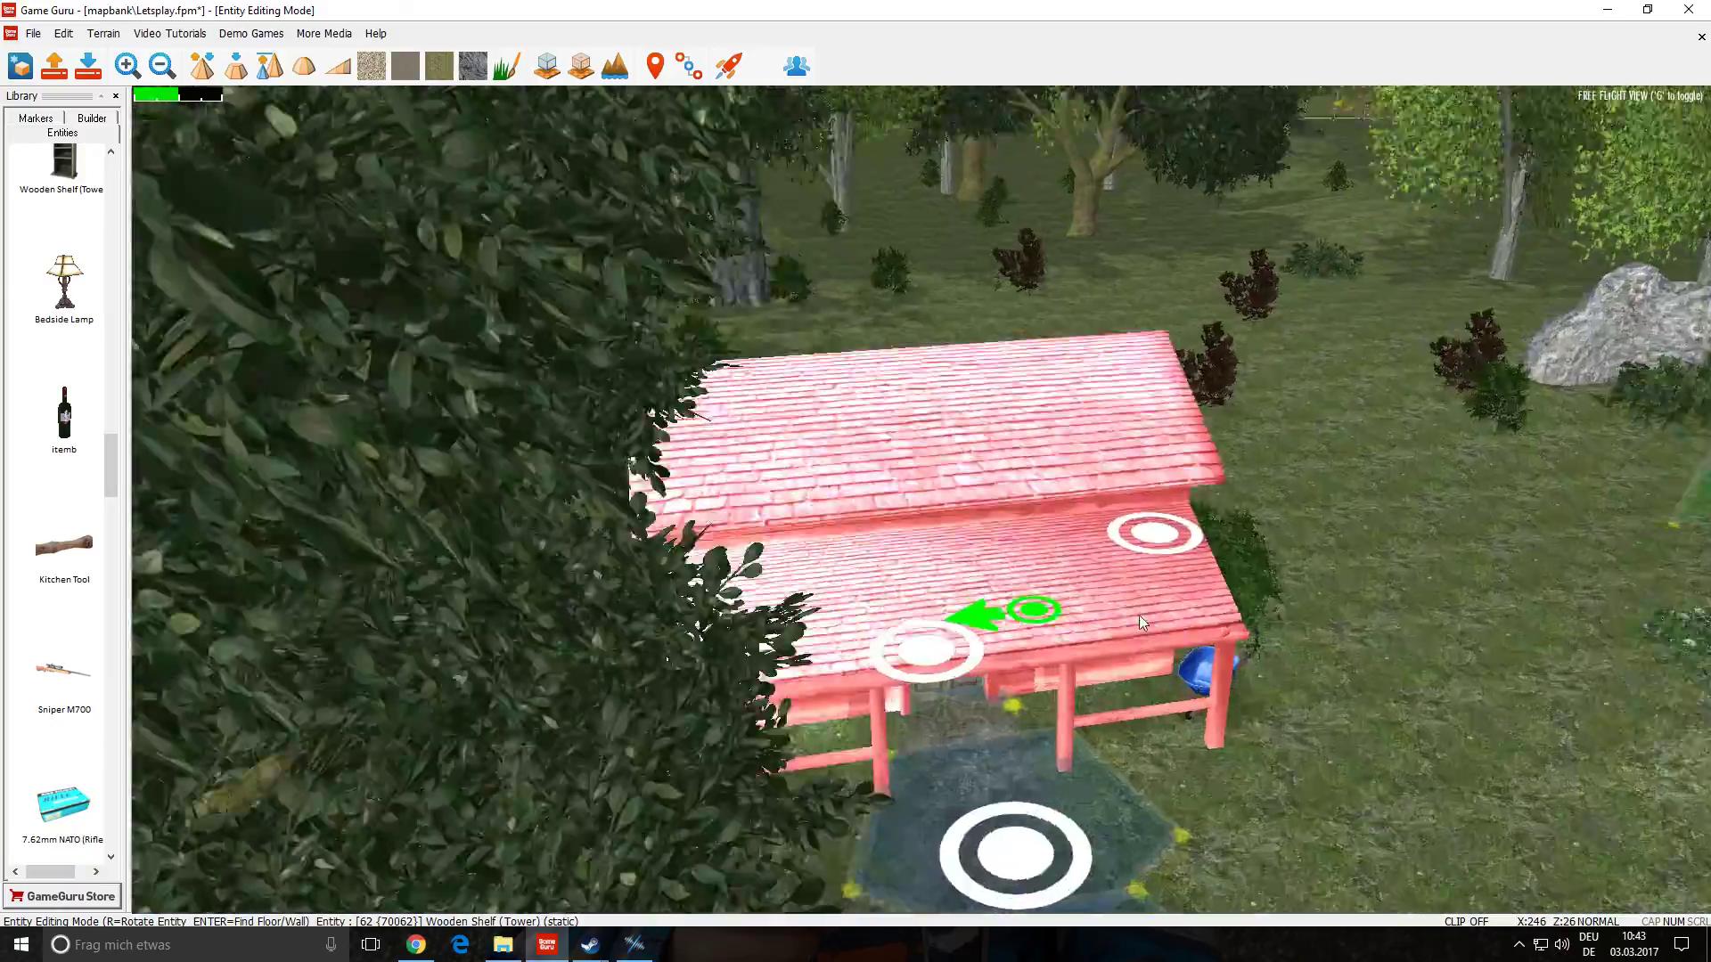
pyautogui.moveTo(1083, 601); pyautogui.dragTo(1247, 704, button='right')
pyautogui.press('s')
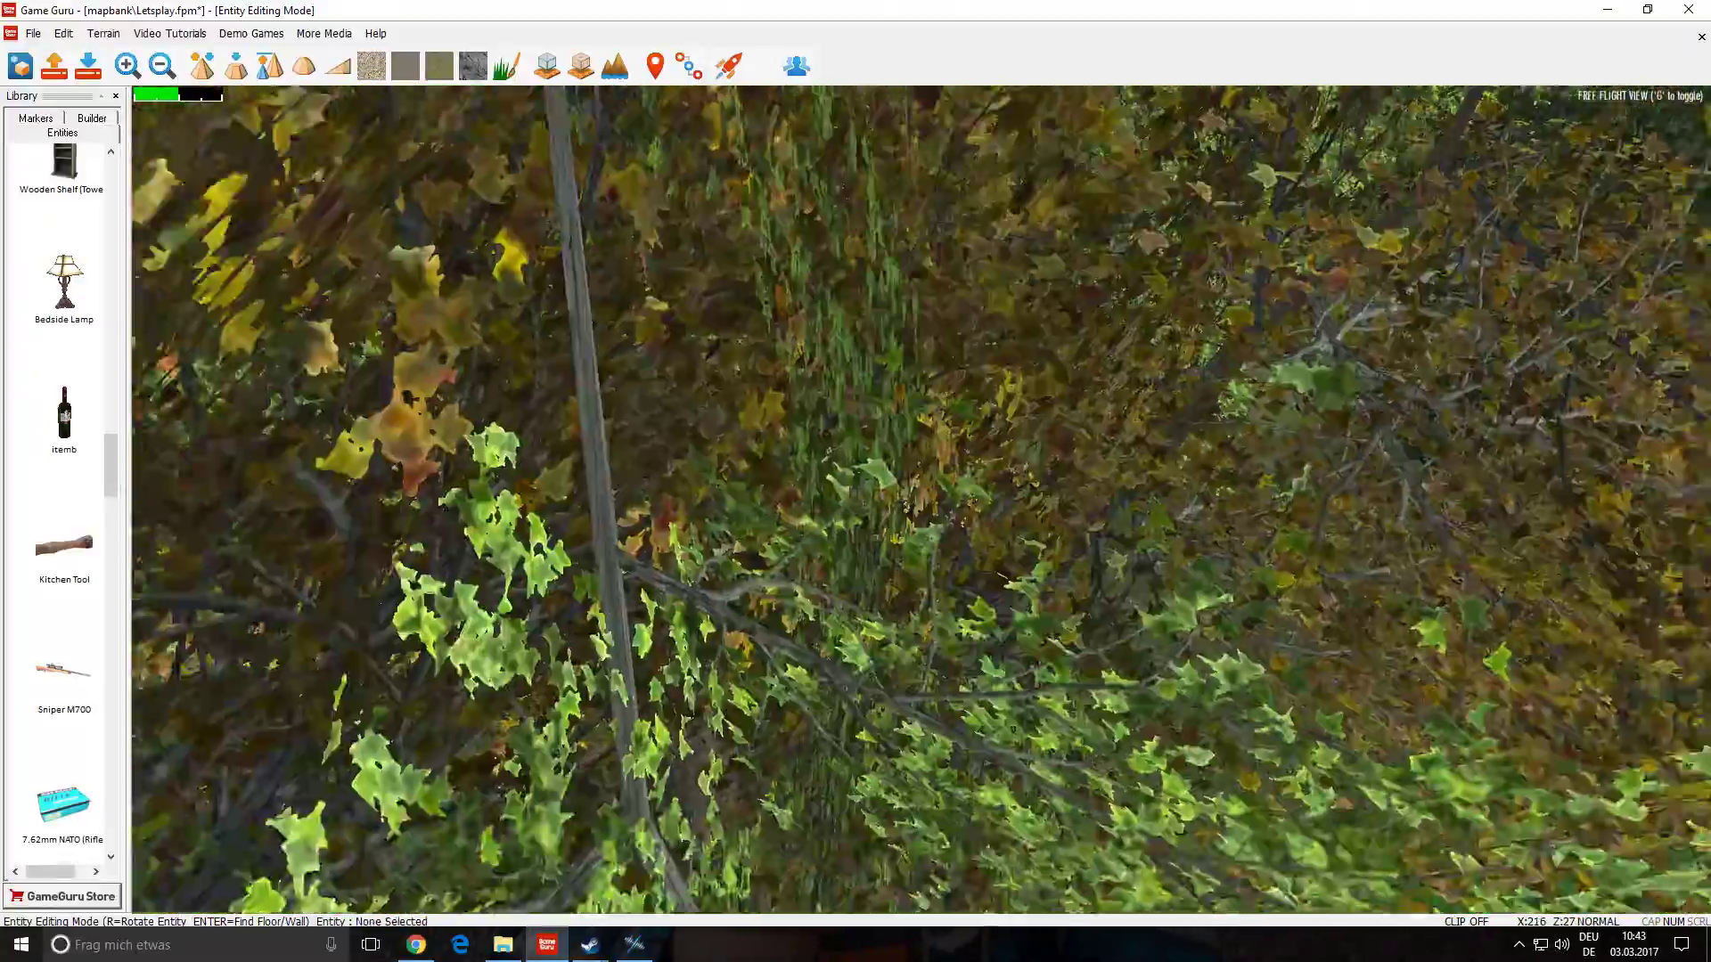
pyautogui.press('w')
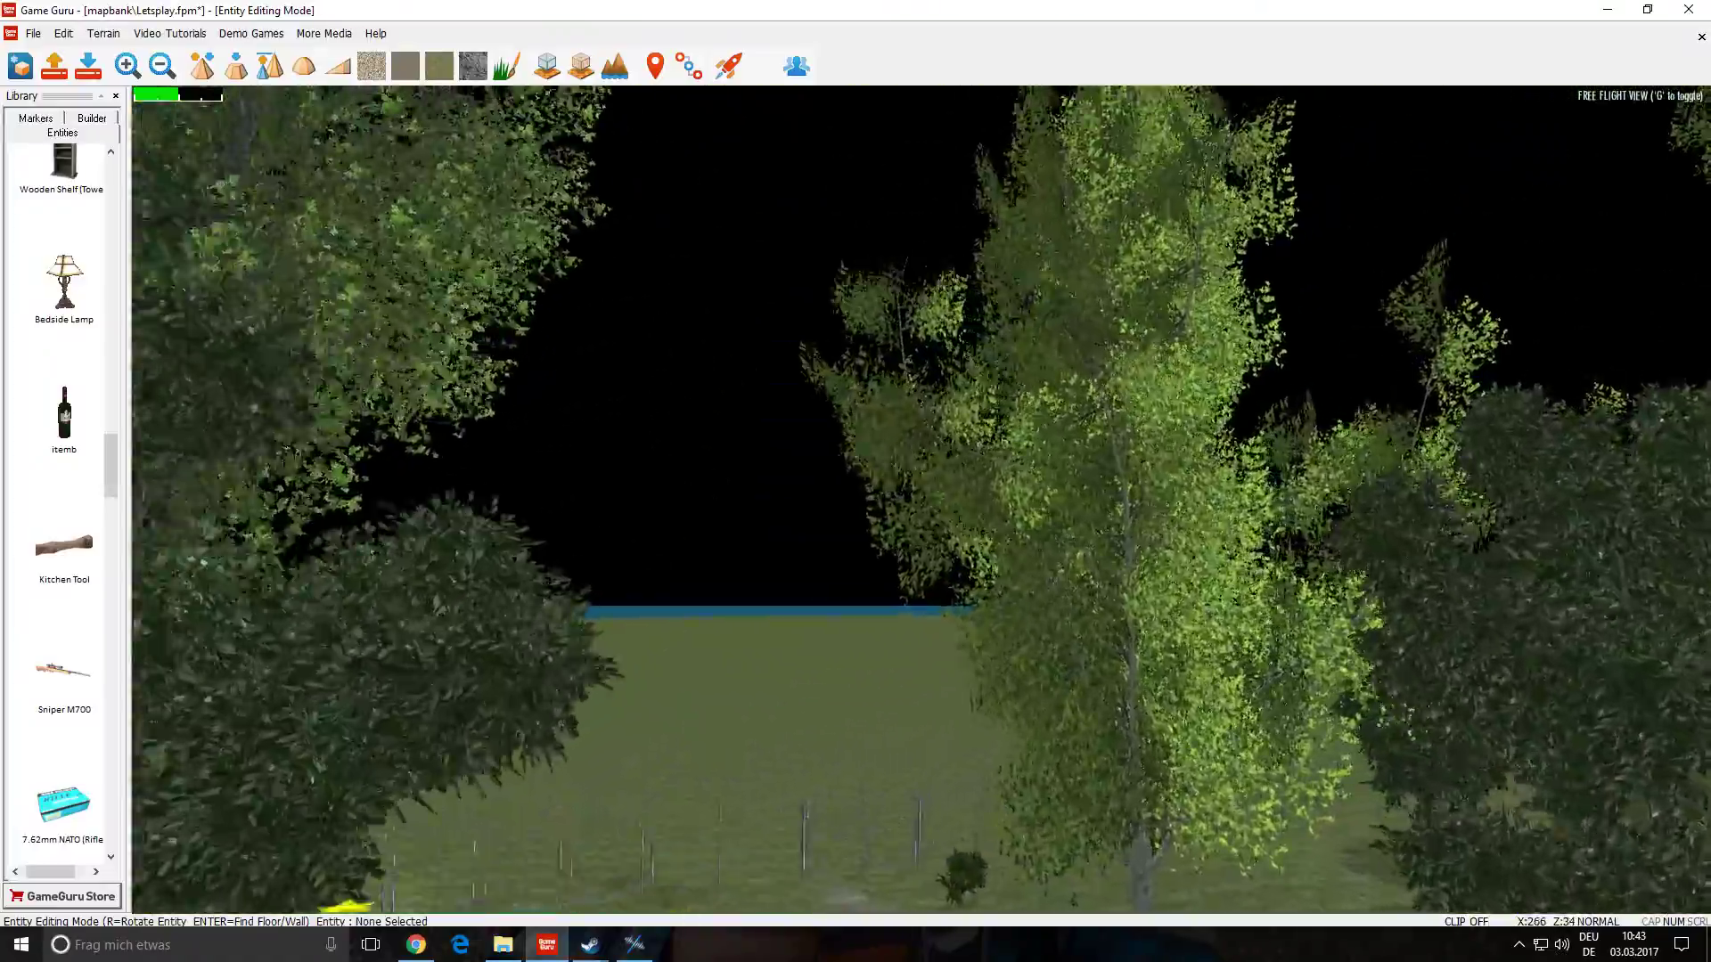
pyautogui.press('s')
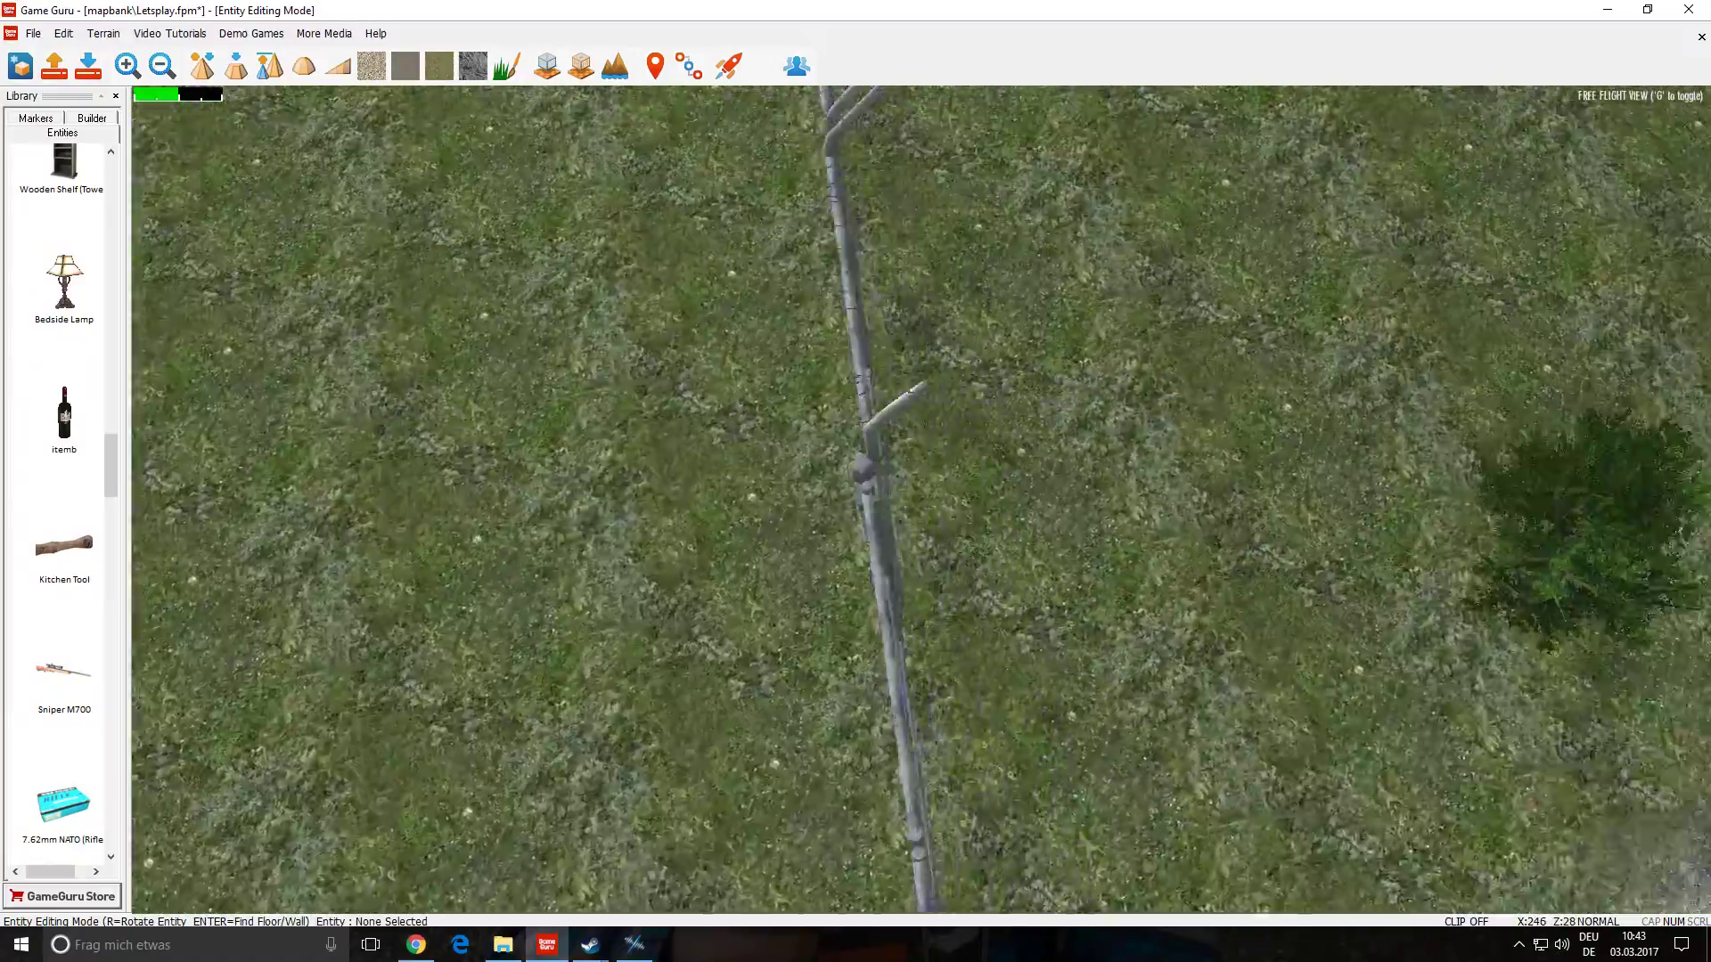
pyautogui.press('a')
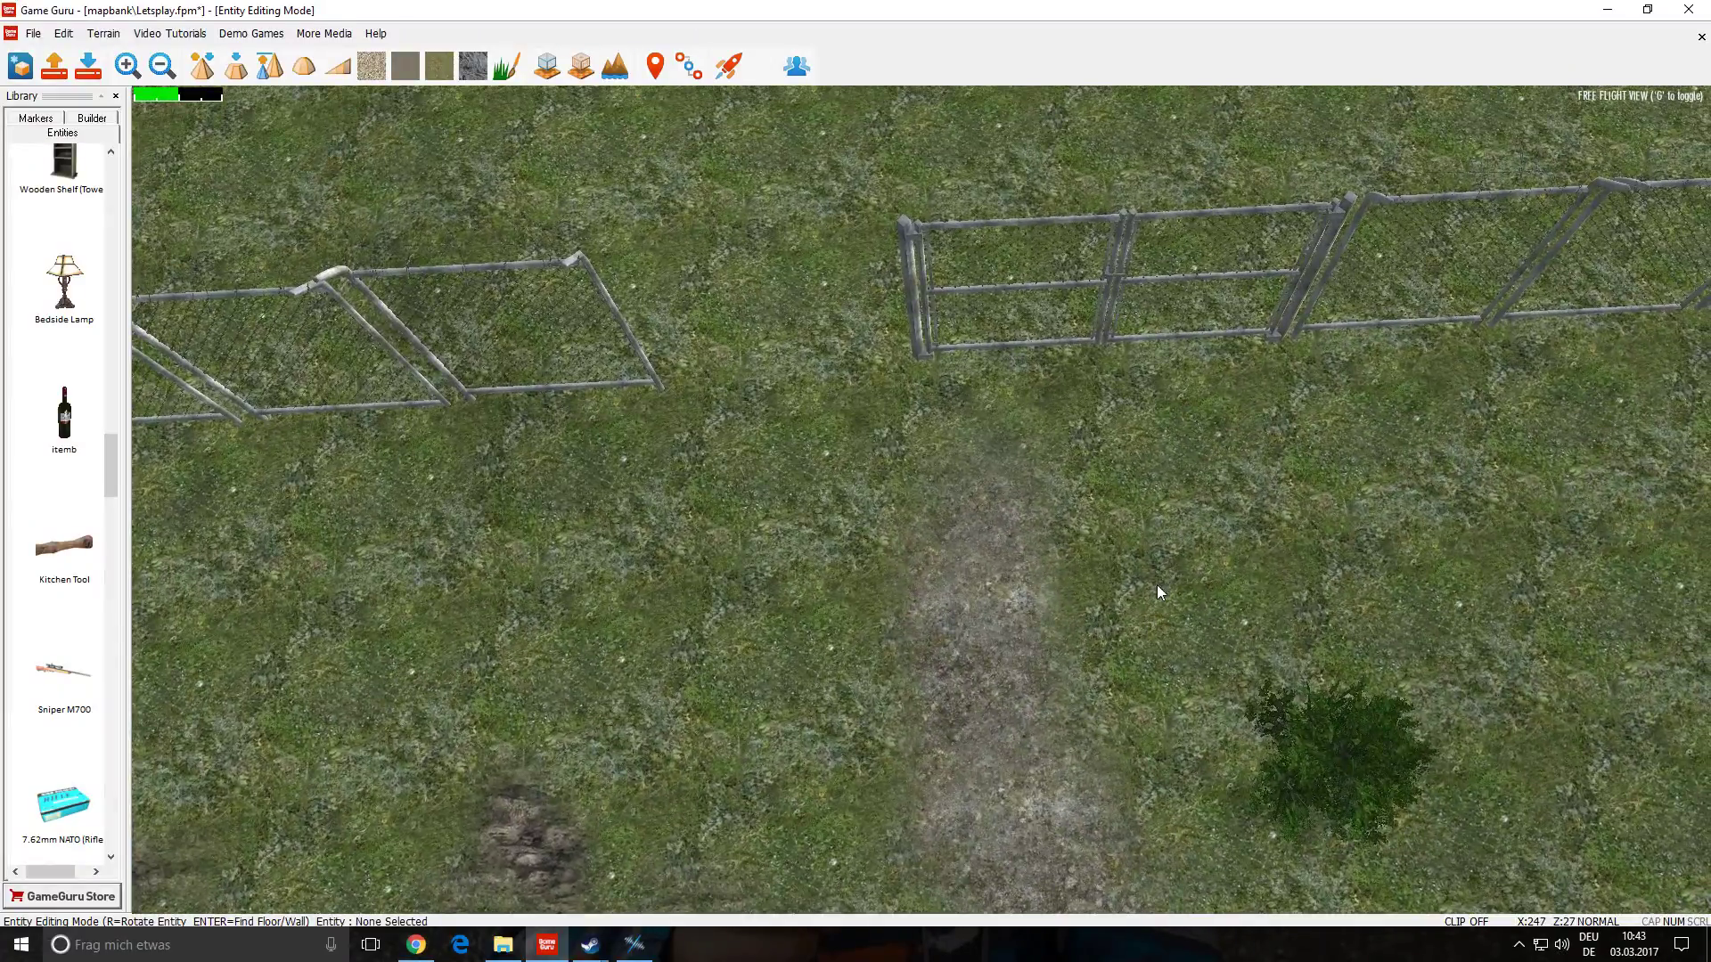
pyautogui.click(36, 117)
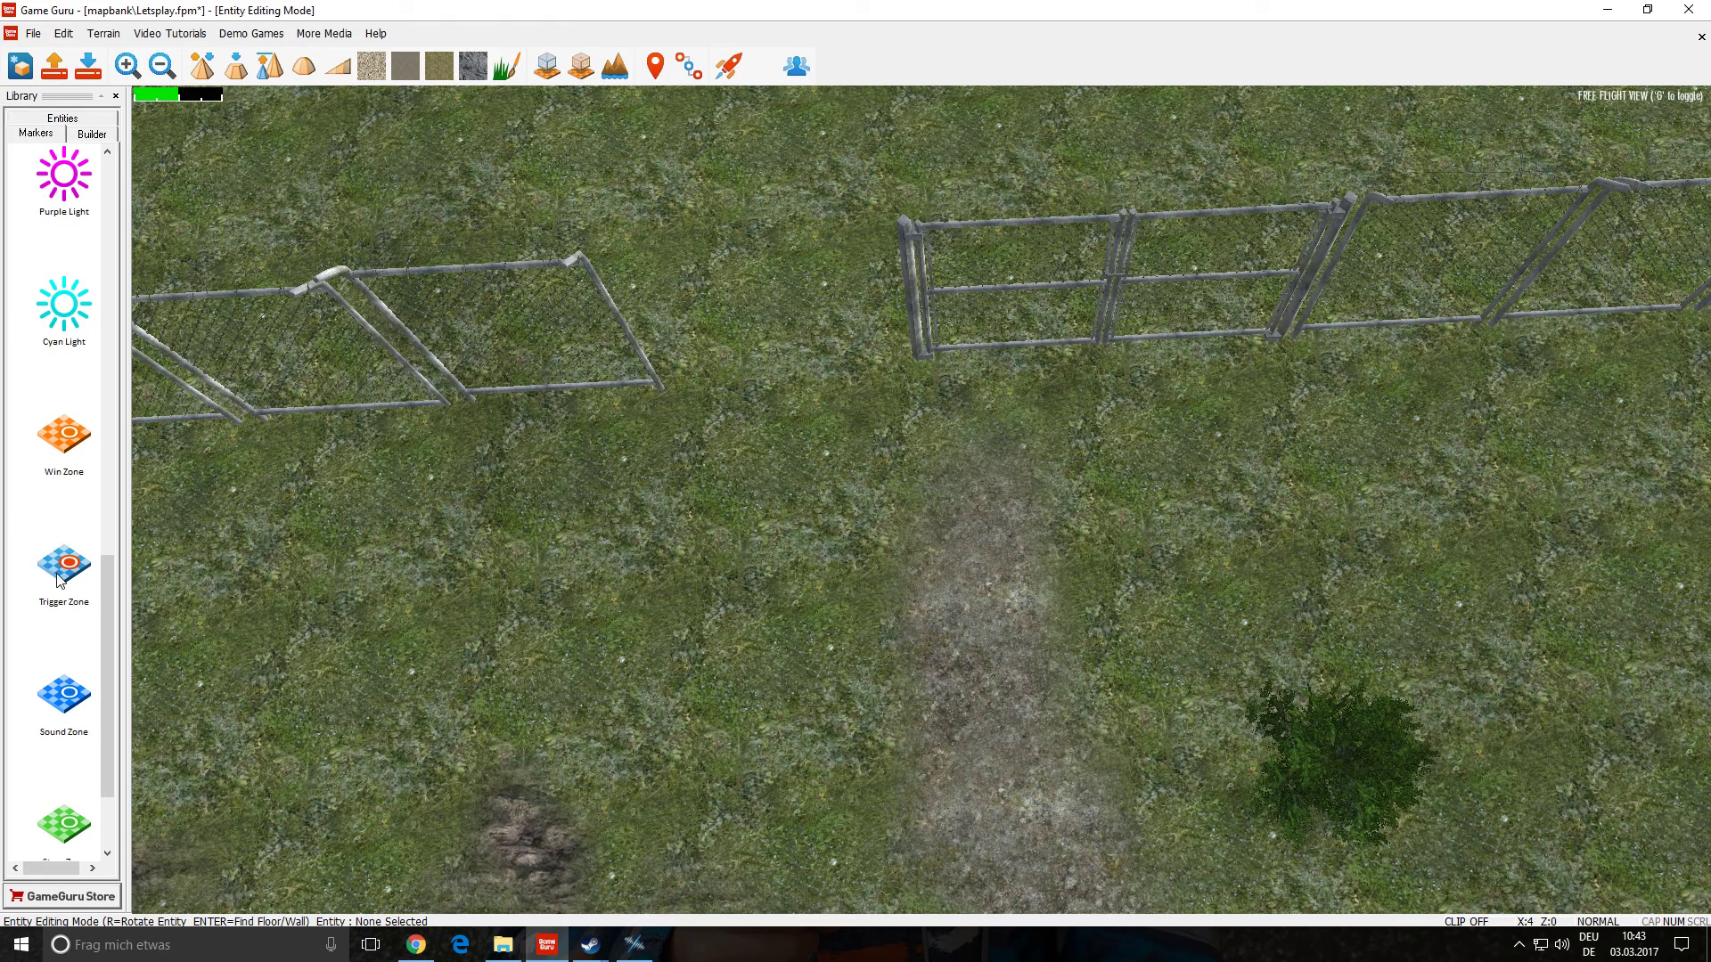
pyautogui.click(63, 720)
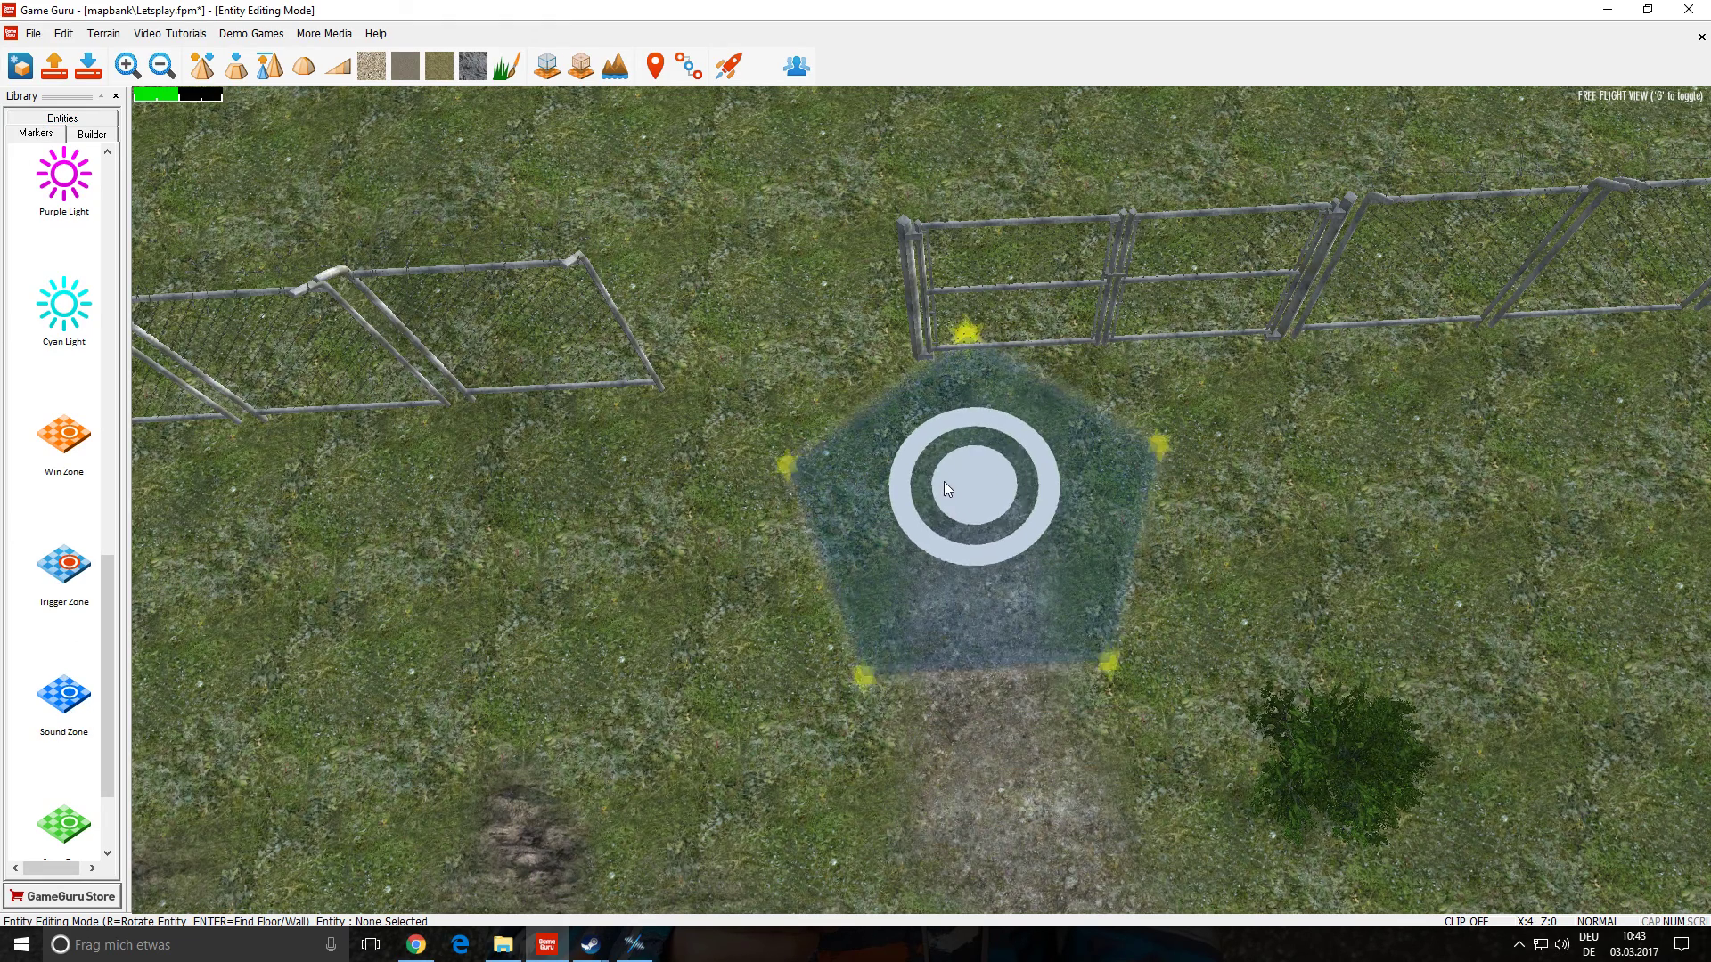
pyautogui.click(1124, 394)
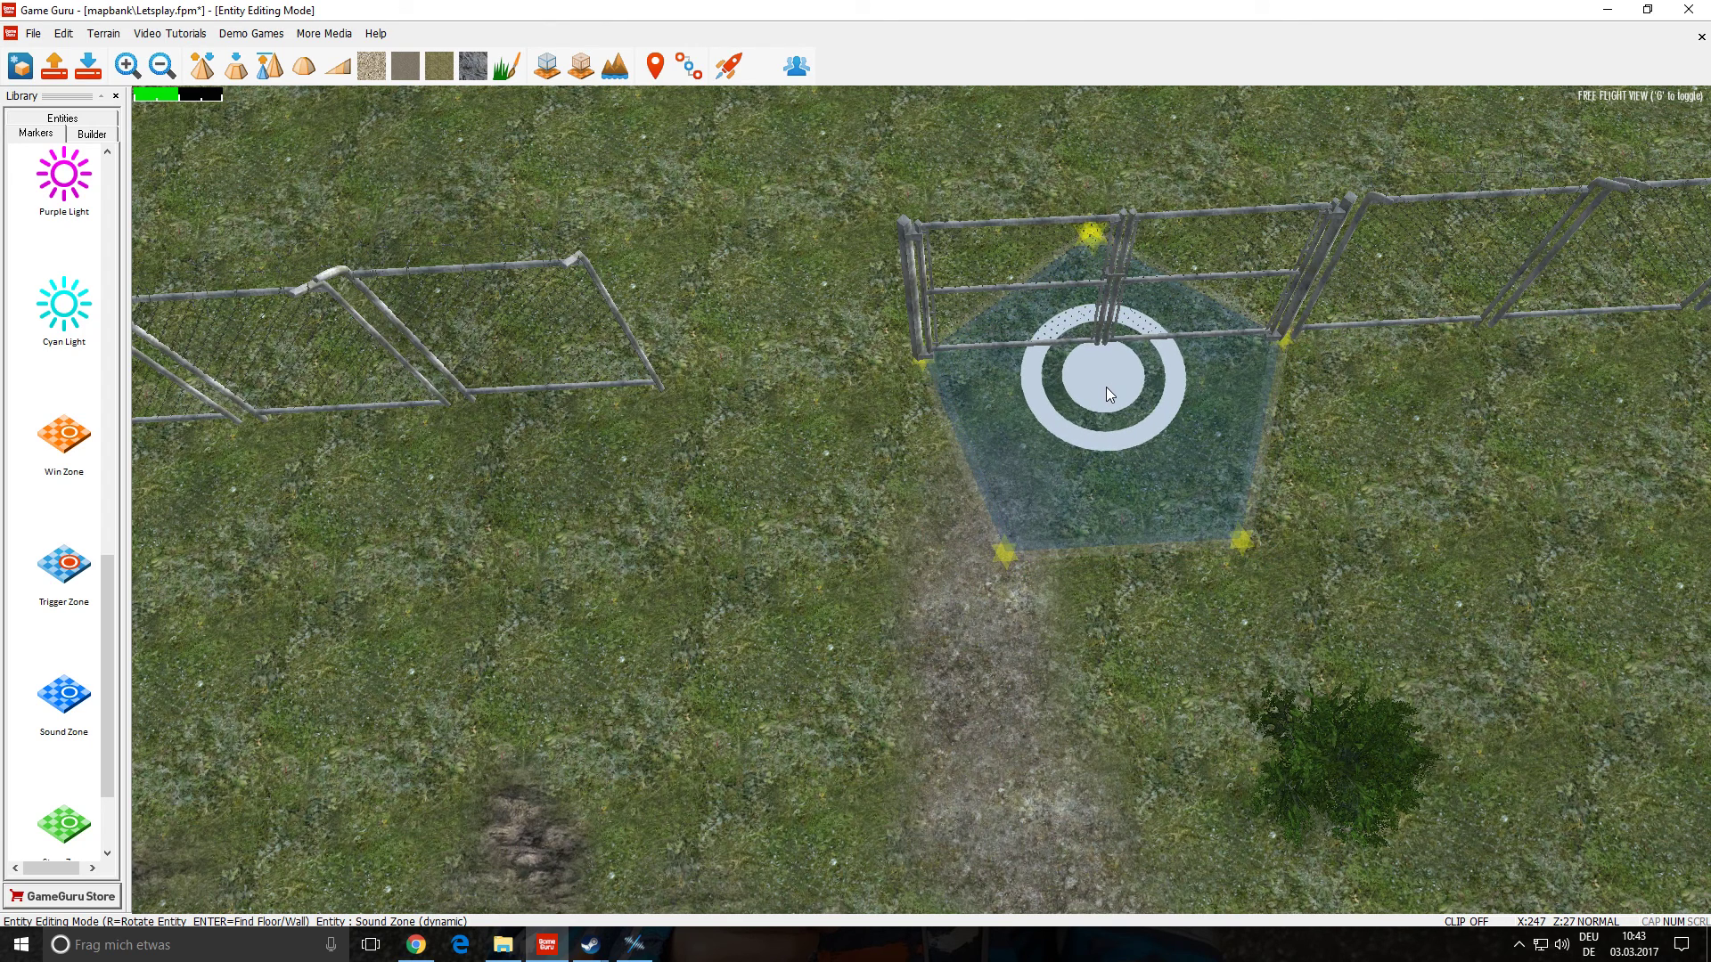
pyautogui.moveTo(1012, 544)
pyautogui.mouseDown()
pyautogui.moveTo(1044, 423)
pyautogui.moveTo(1083, 400)
pyautogui.moveTo(1098, 412)
pyautogui.moveTo(1054, 456)
pyautogui.moveTo(955, 499)
pyautogui.mouseUp()
pyautogui.moveTo(1248, 531); pyautogui.dragTo(1334, 482)
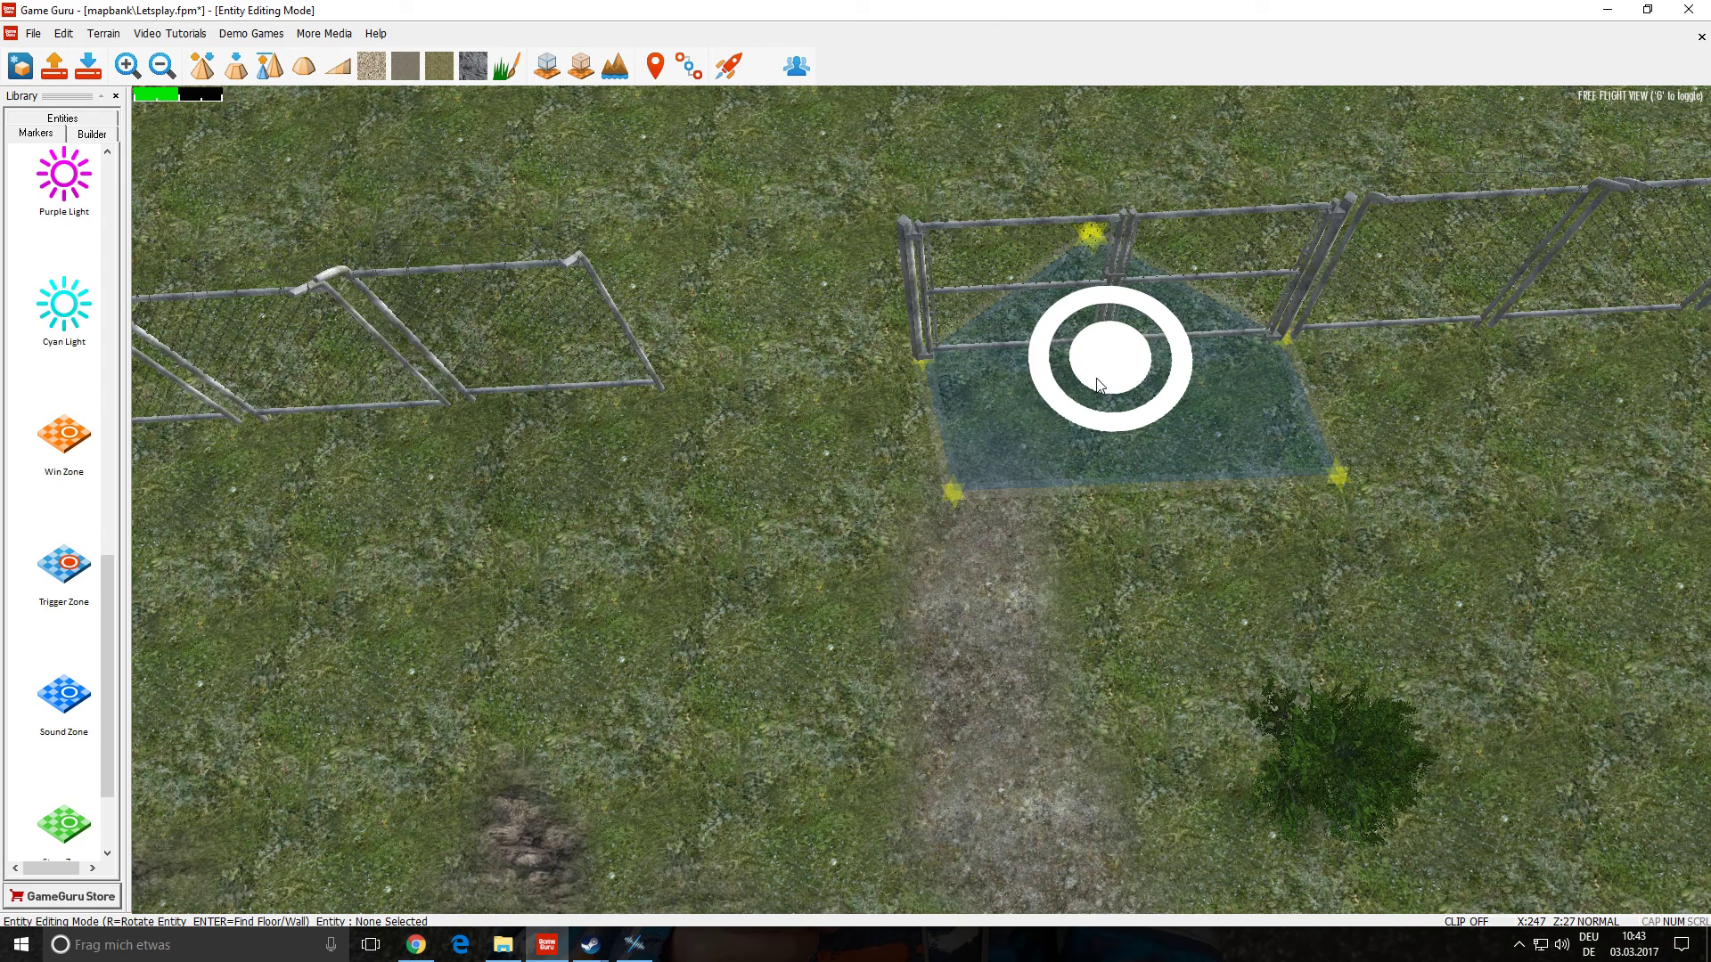
# - Switch to MAGIX Music Maker and delete the existing audio recording from track 1
pyautogui.click(638, 947)
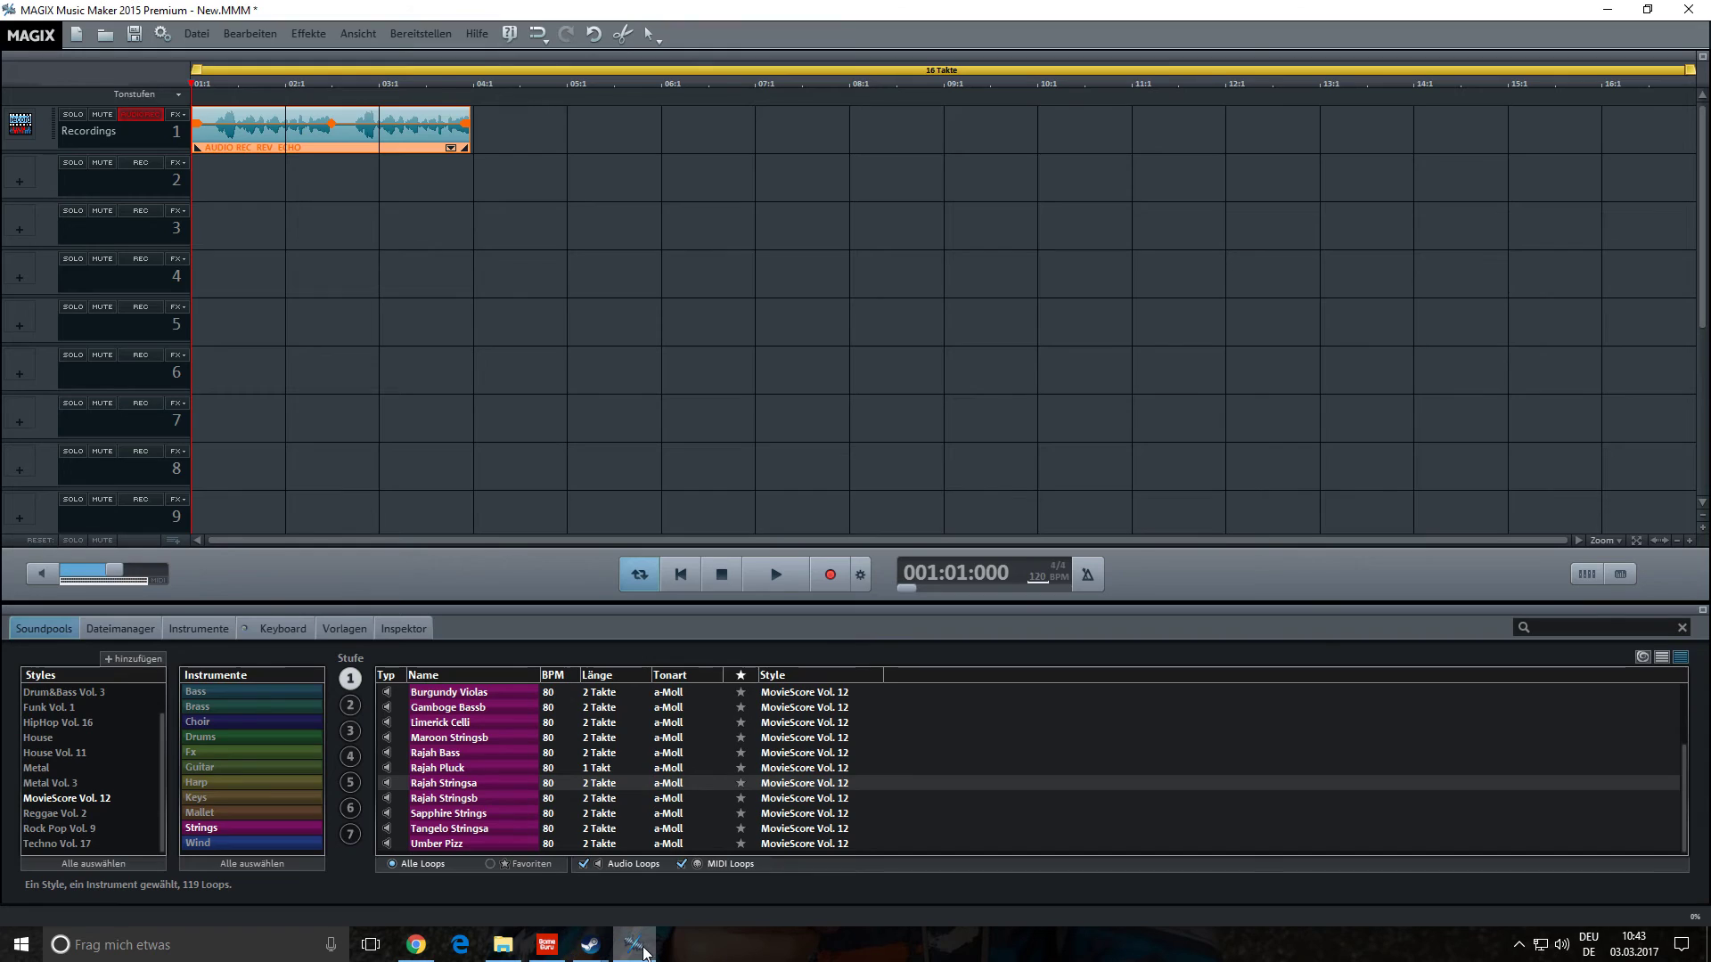
pyautogui.click(258, 125)
pyautogui.press('Delete')
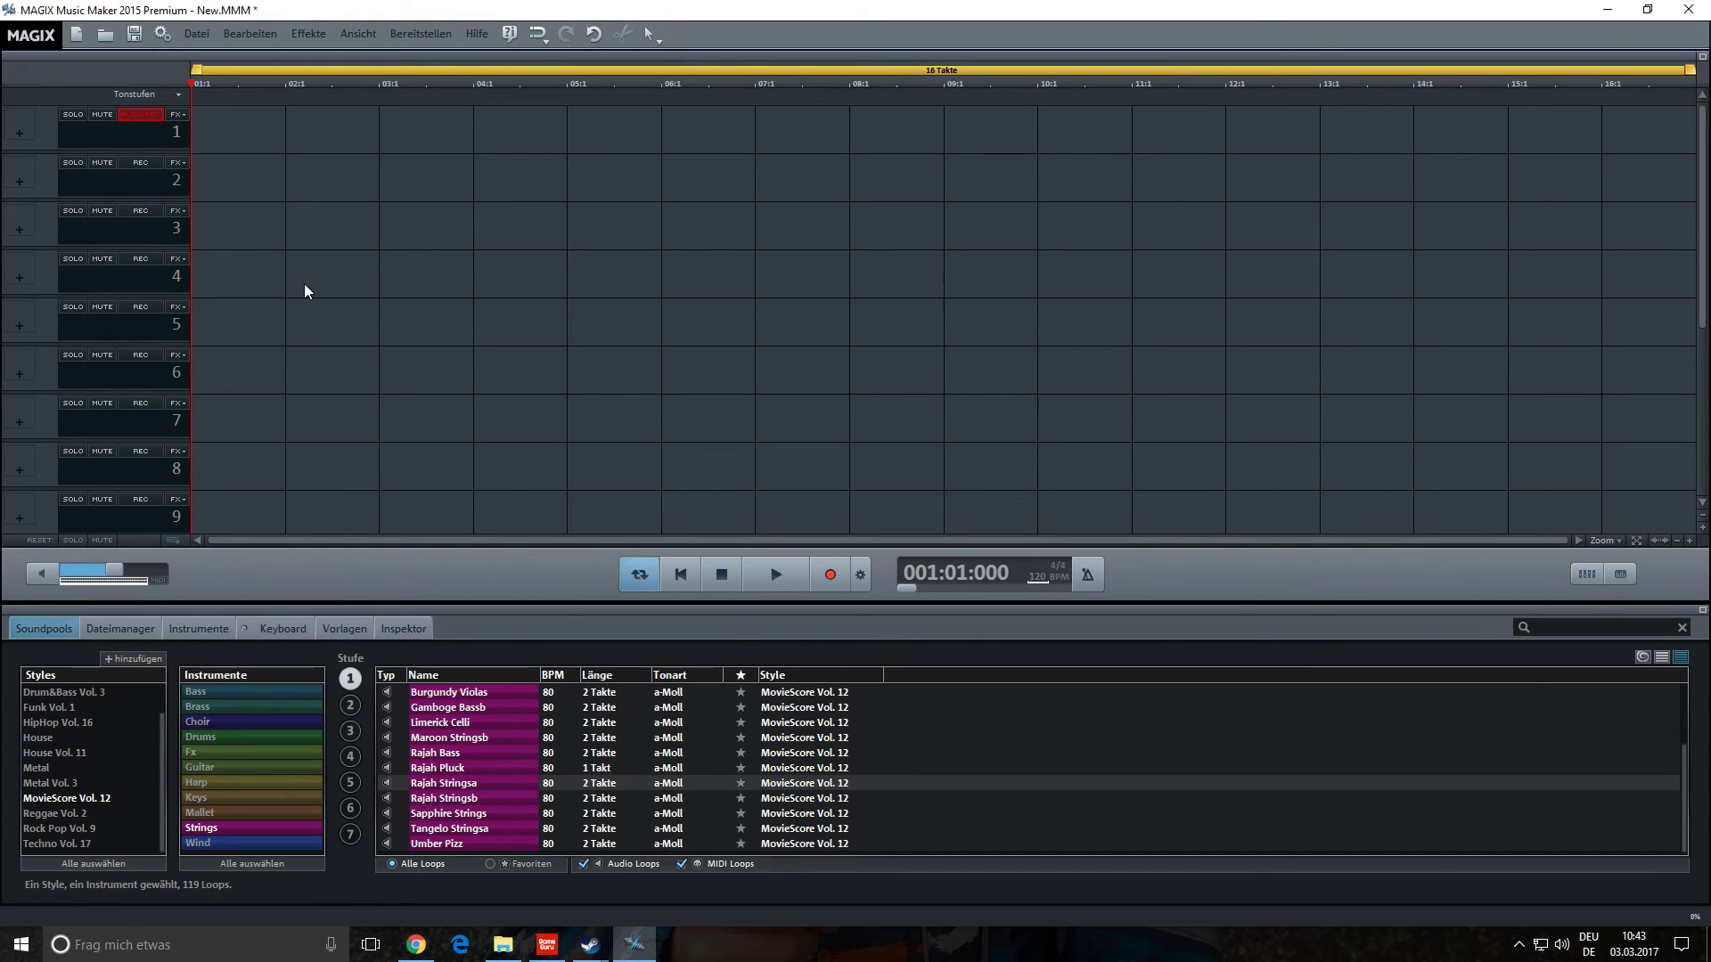
pyautogui.click(829, 577)
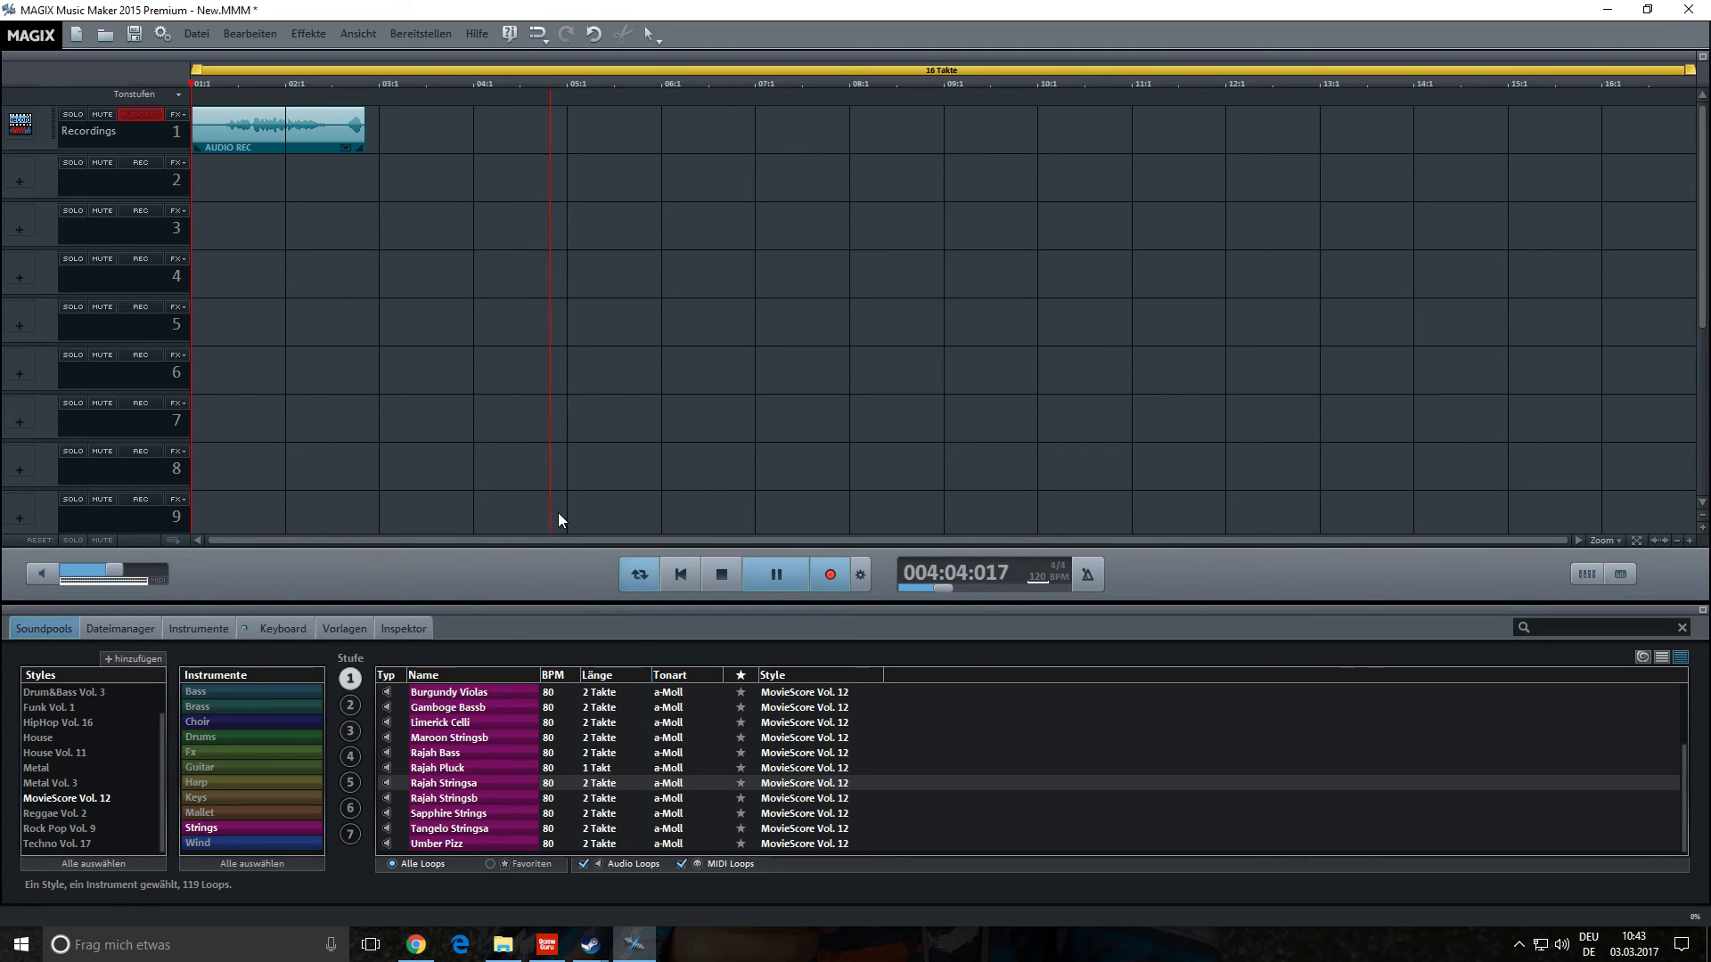
pyautogui.click(711, 571)
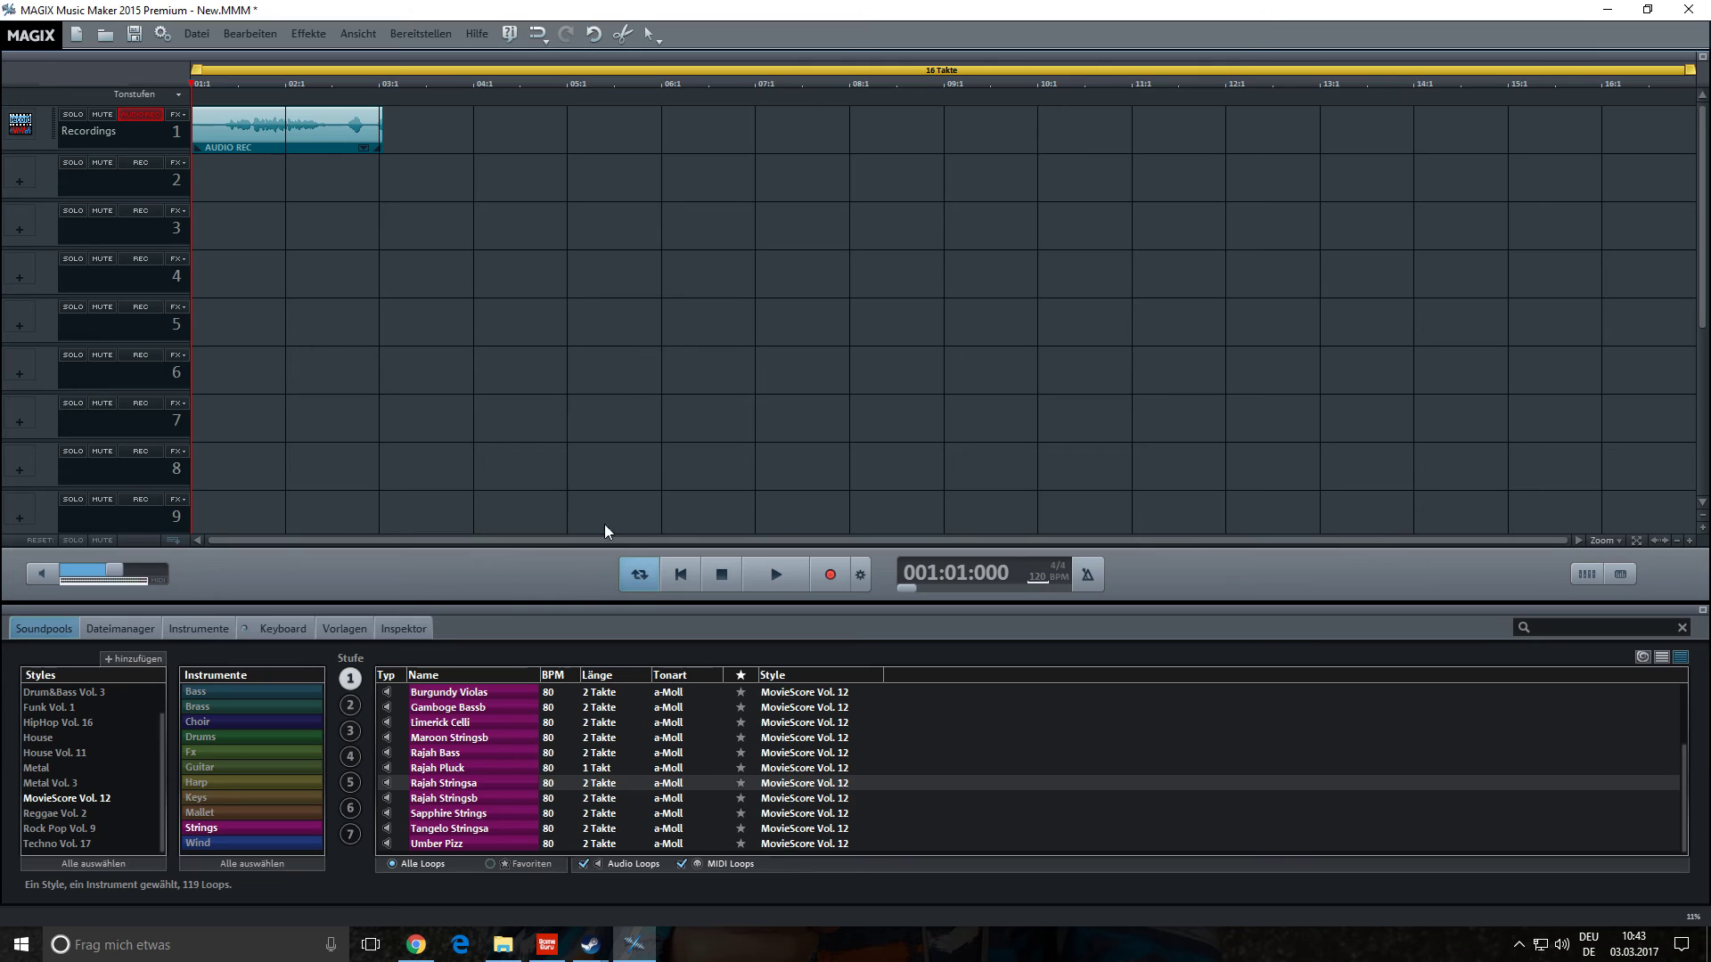
pyautogui.click(295, 139)
pyautogui.press('Delete')
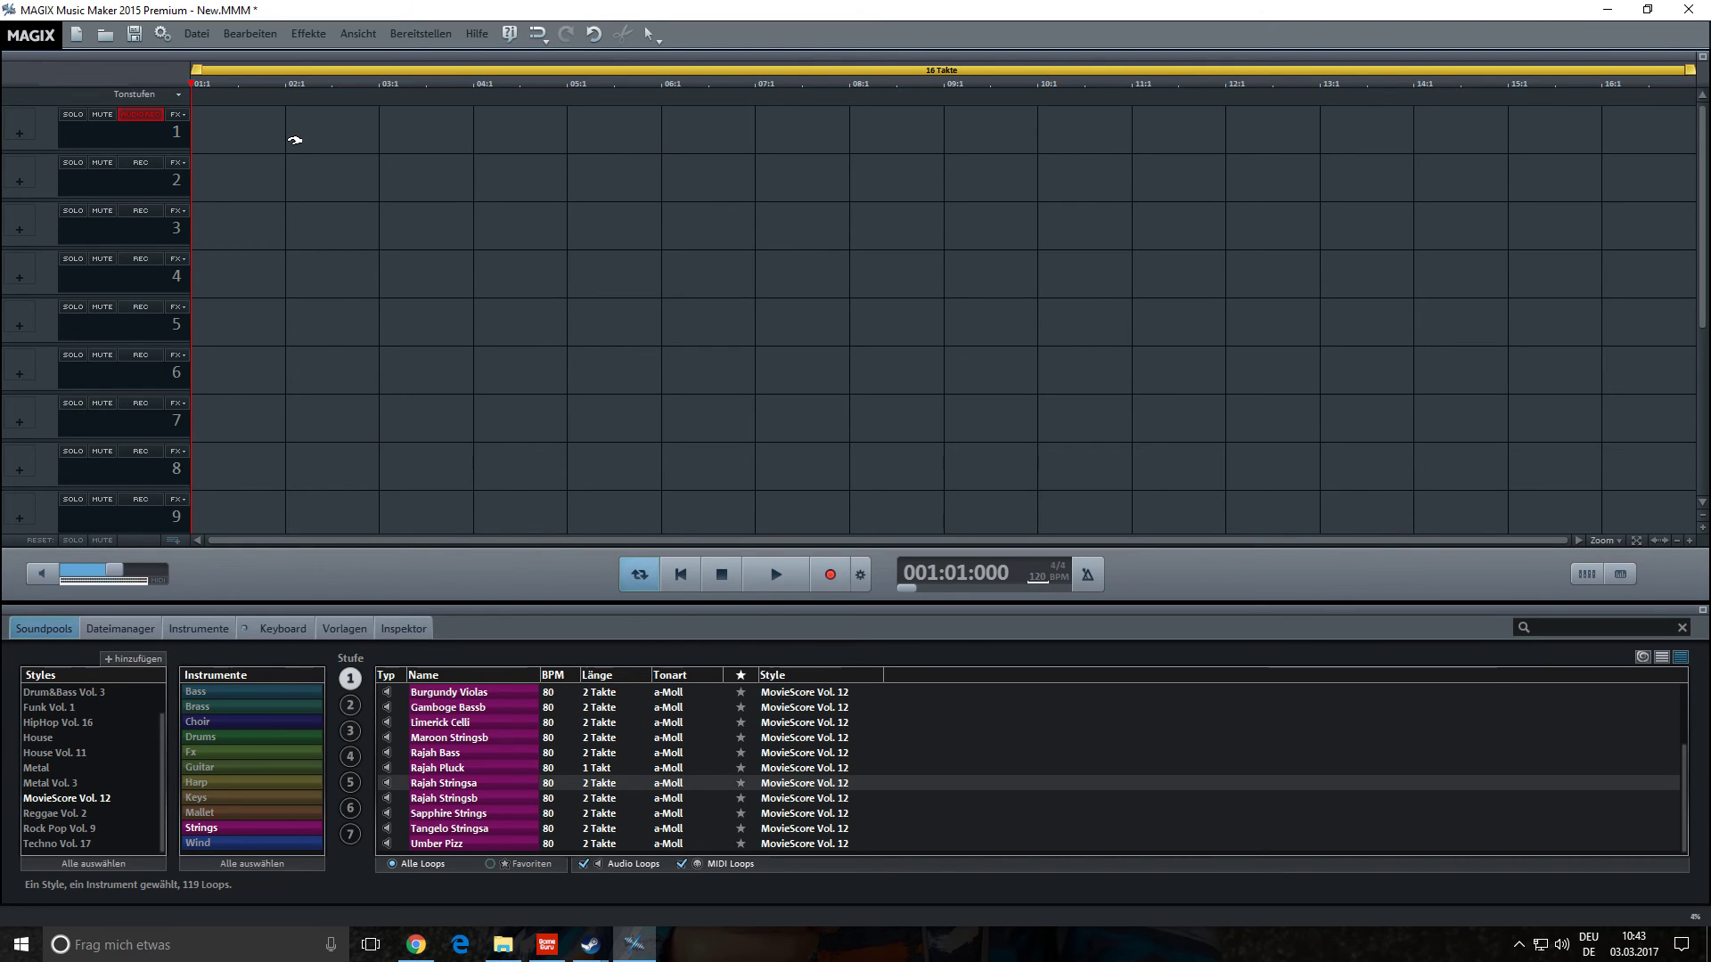
# - Record a new audio take on track 1 and play it back
pyautogui.click(828, 576)
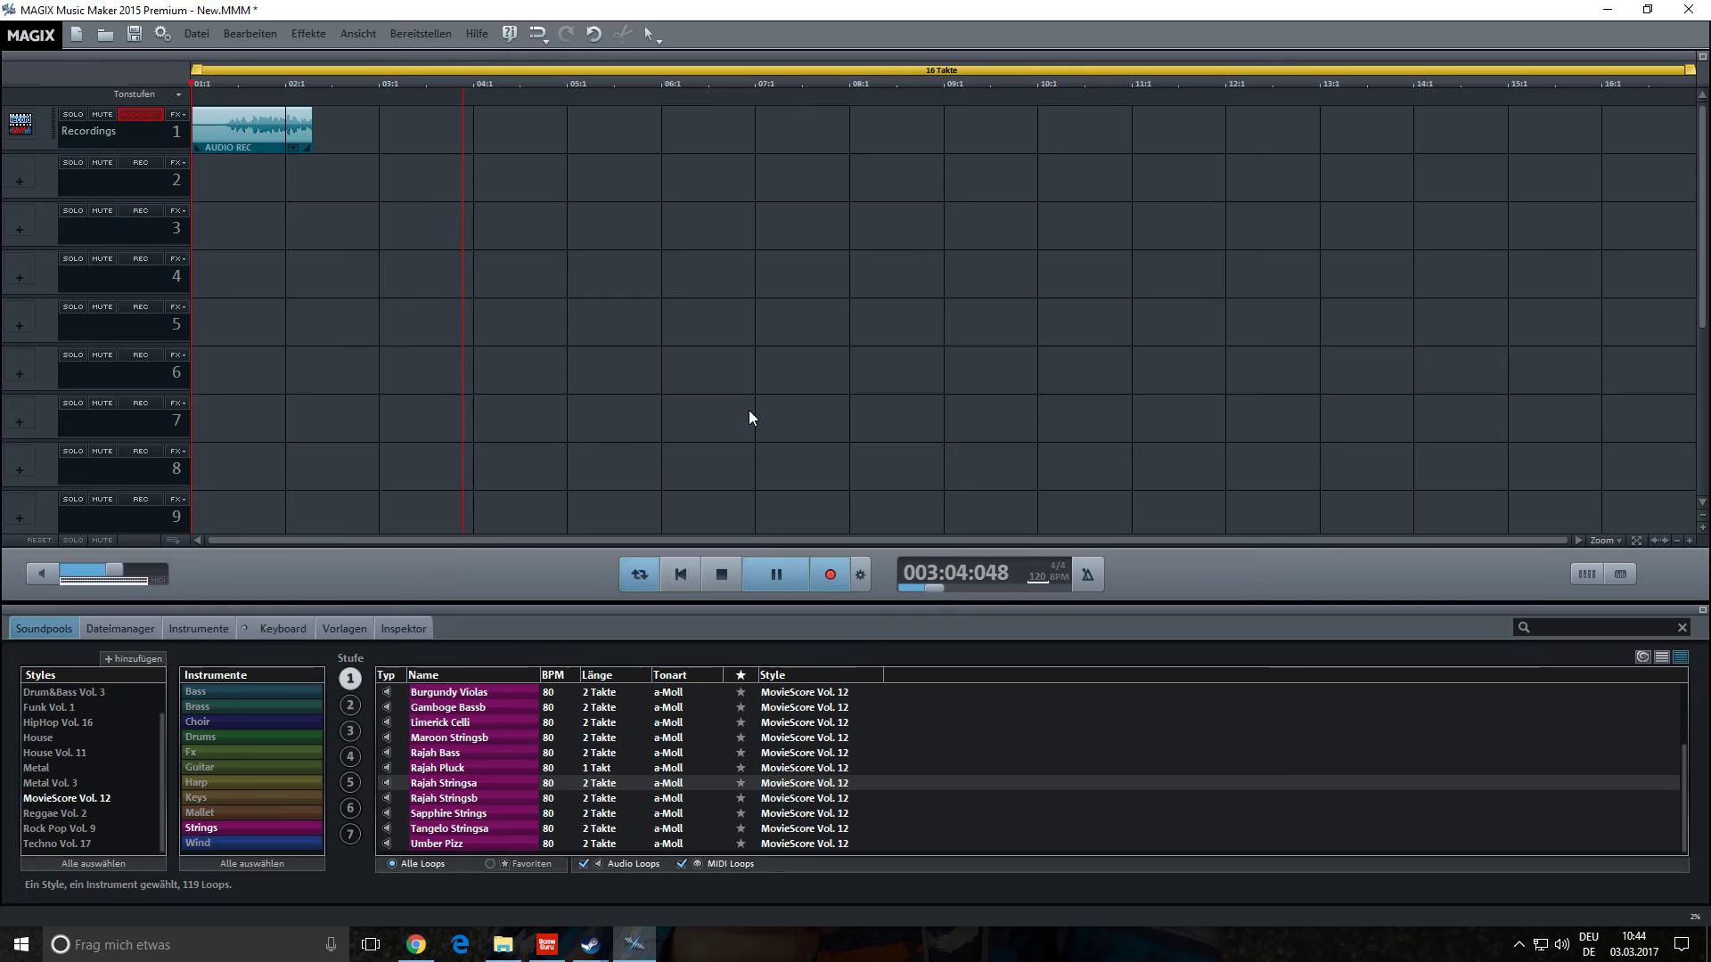
pyautogui.click(720, 575)
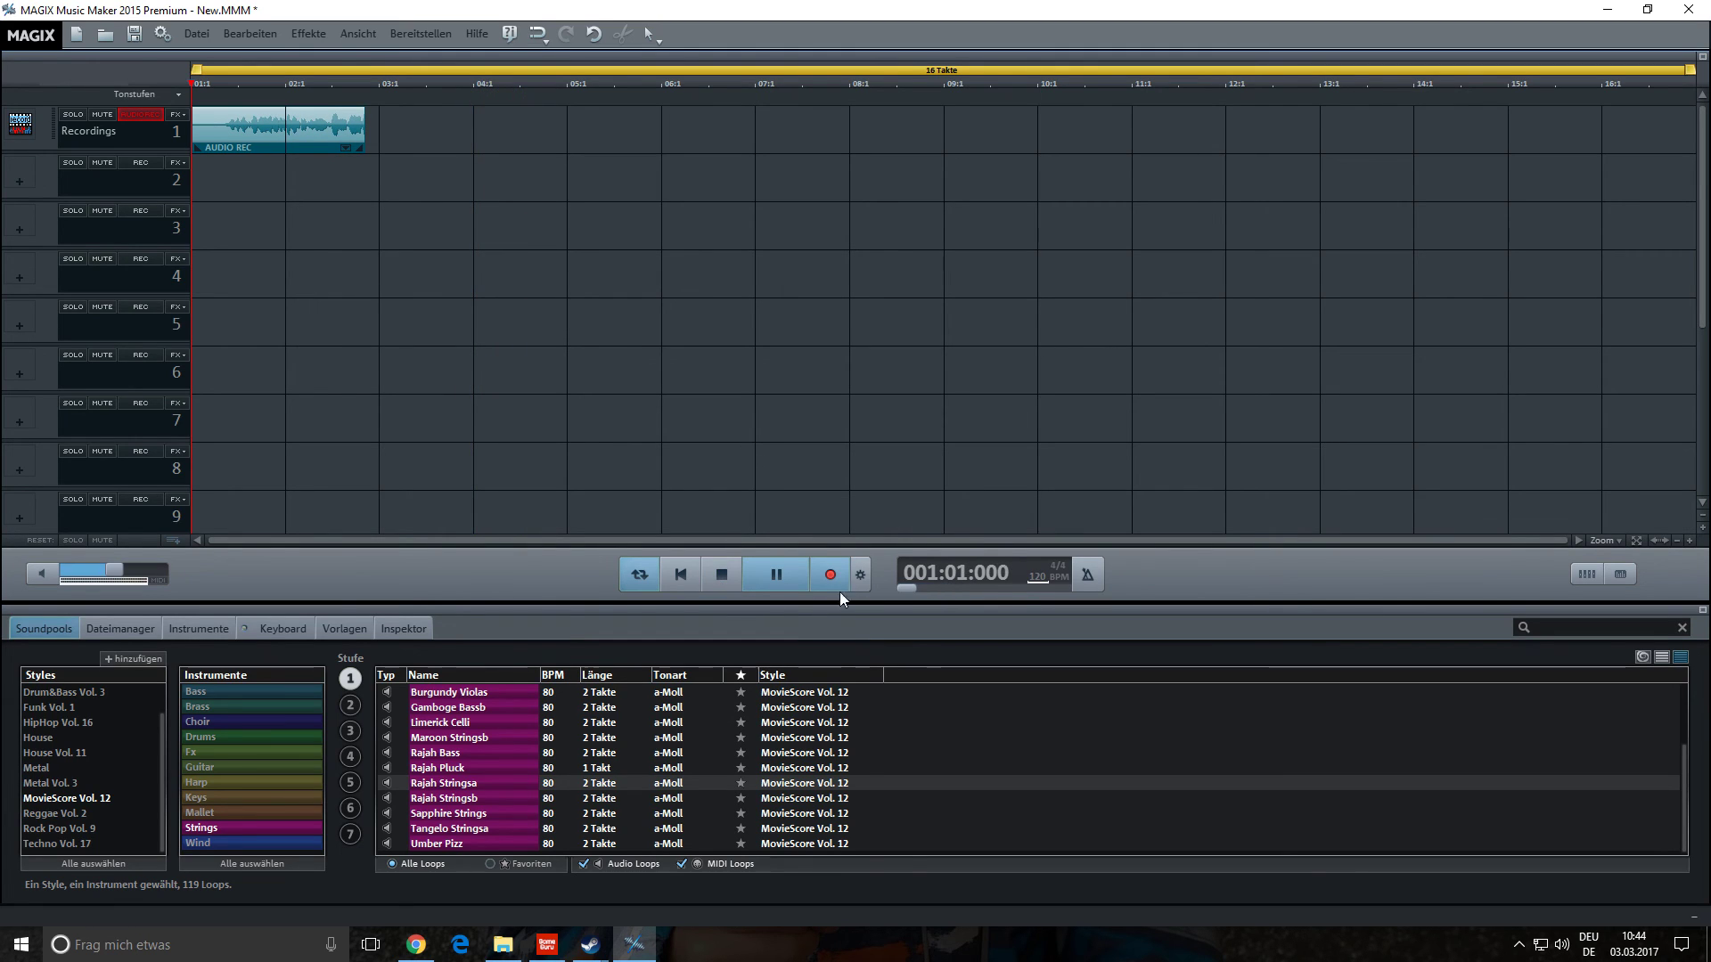
pyautogui.click(785, 576)
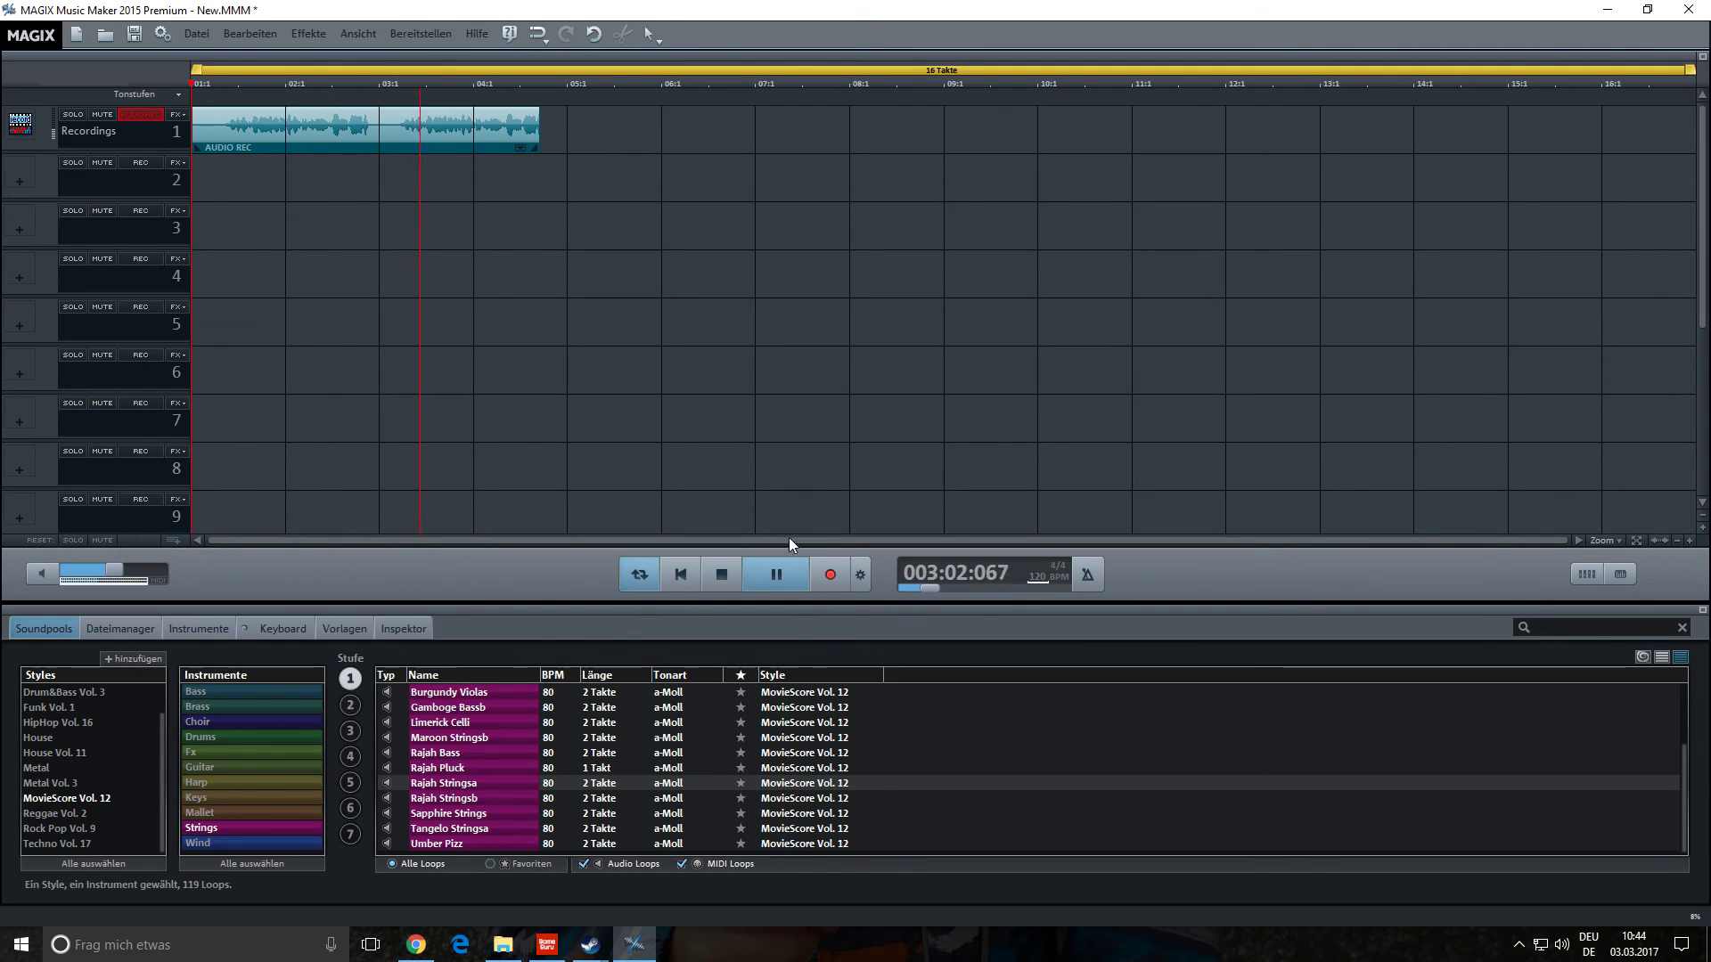
pyautogui.click(721, 575)
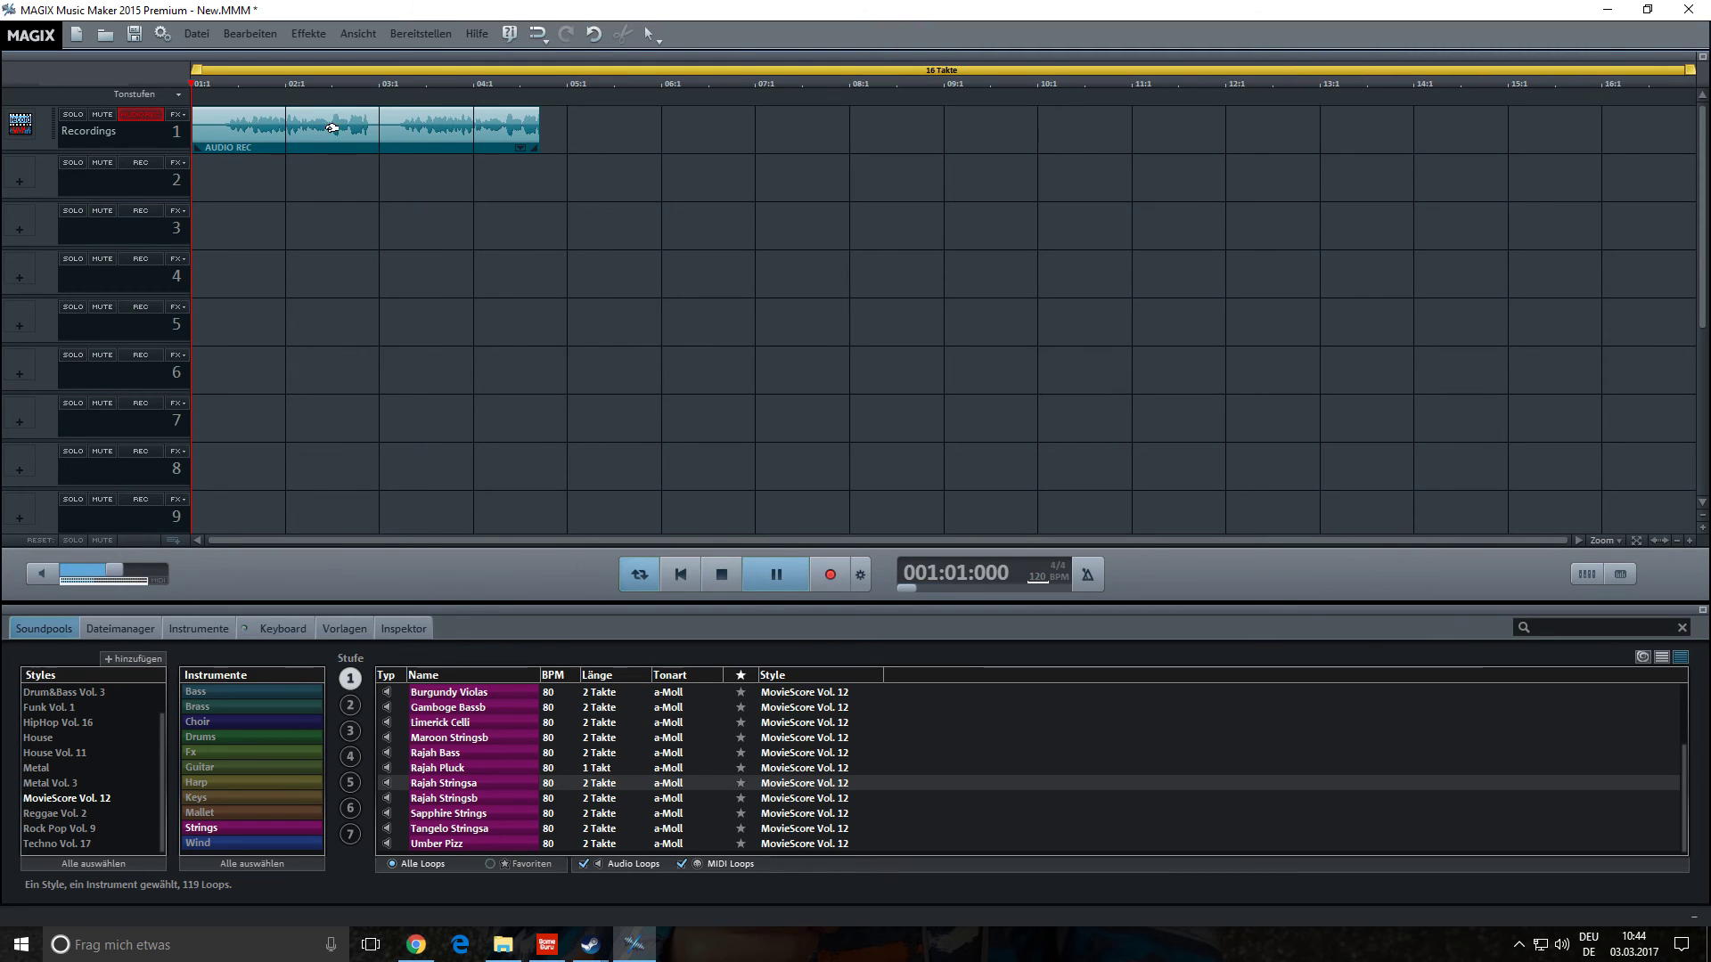
# - Add the Hall & Echo effect to the track 1 recording, adjust its reverb slightly and play the clip back
pyautogui.rightClick(332, 128)
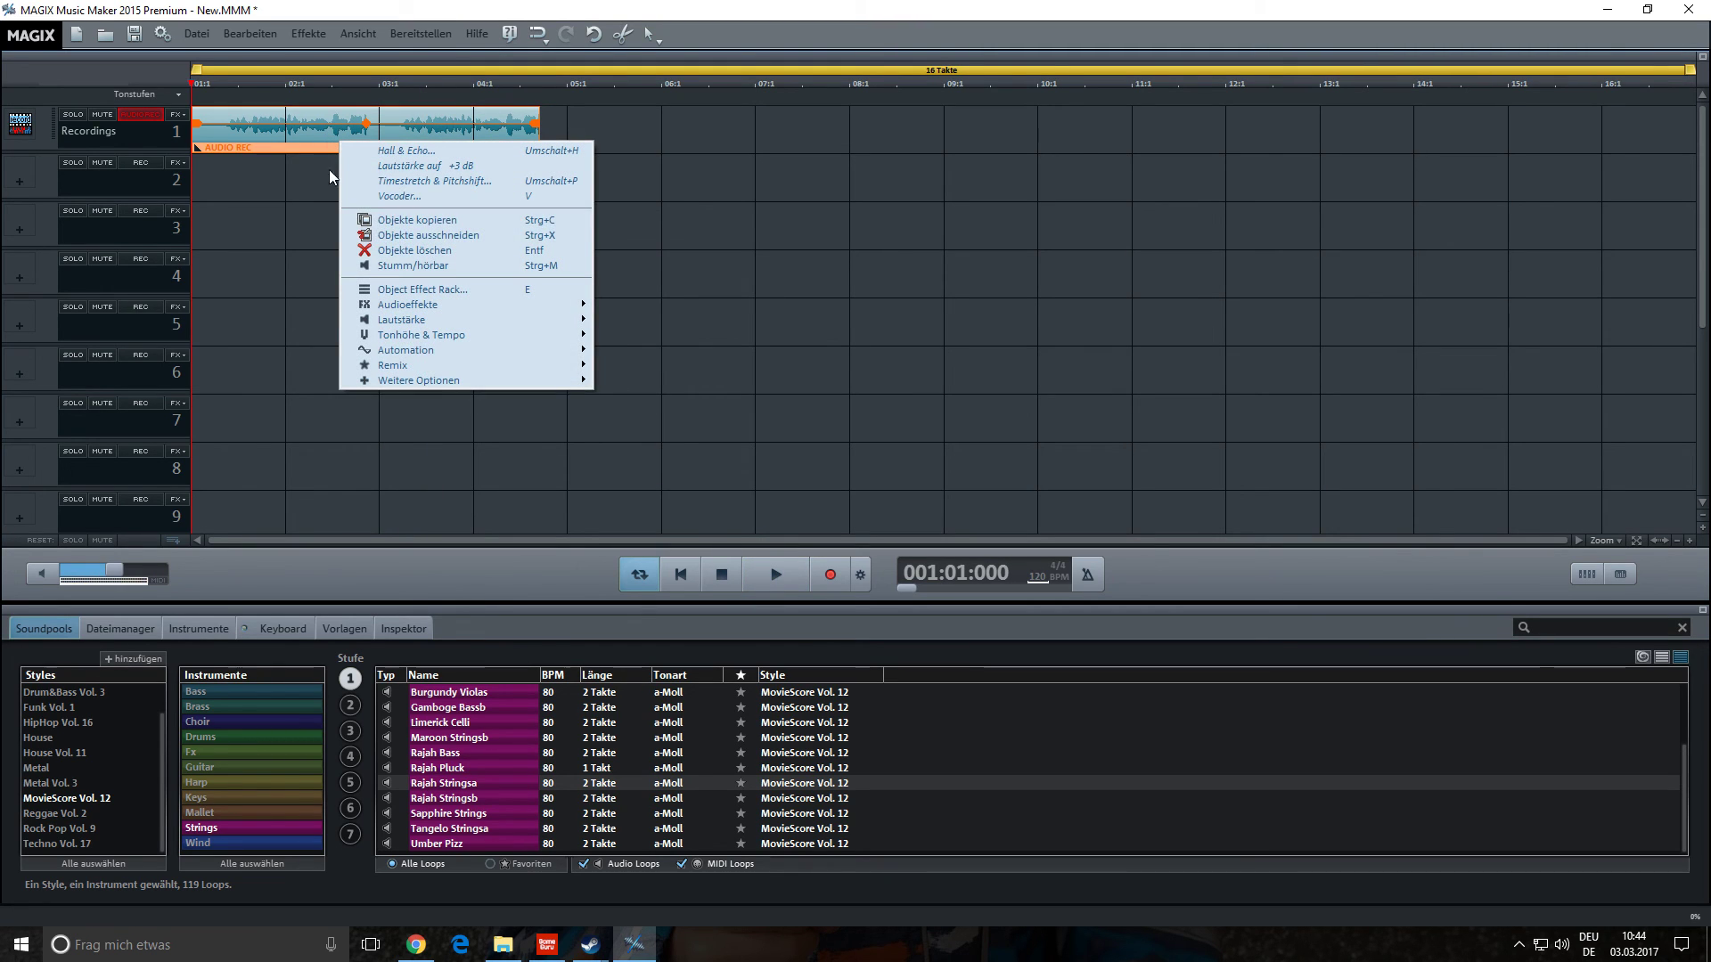
pyautogui.moveTo(527, 307)
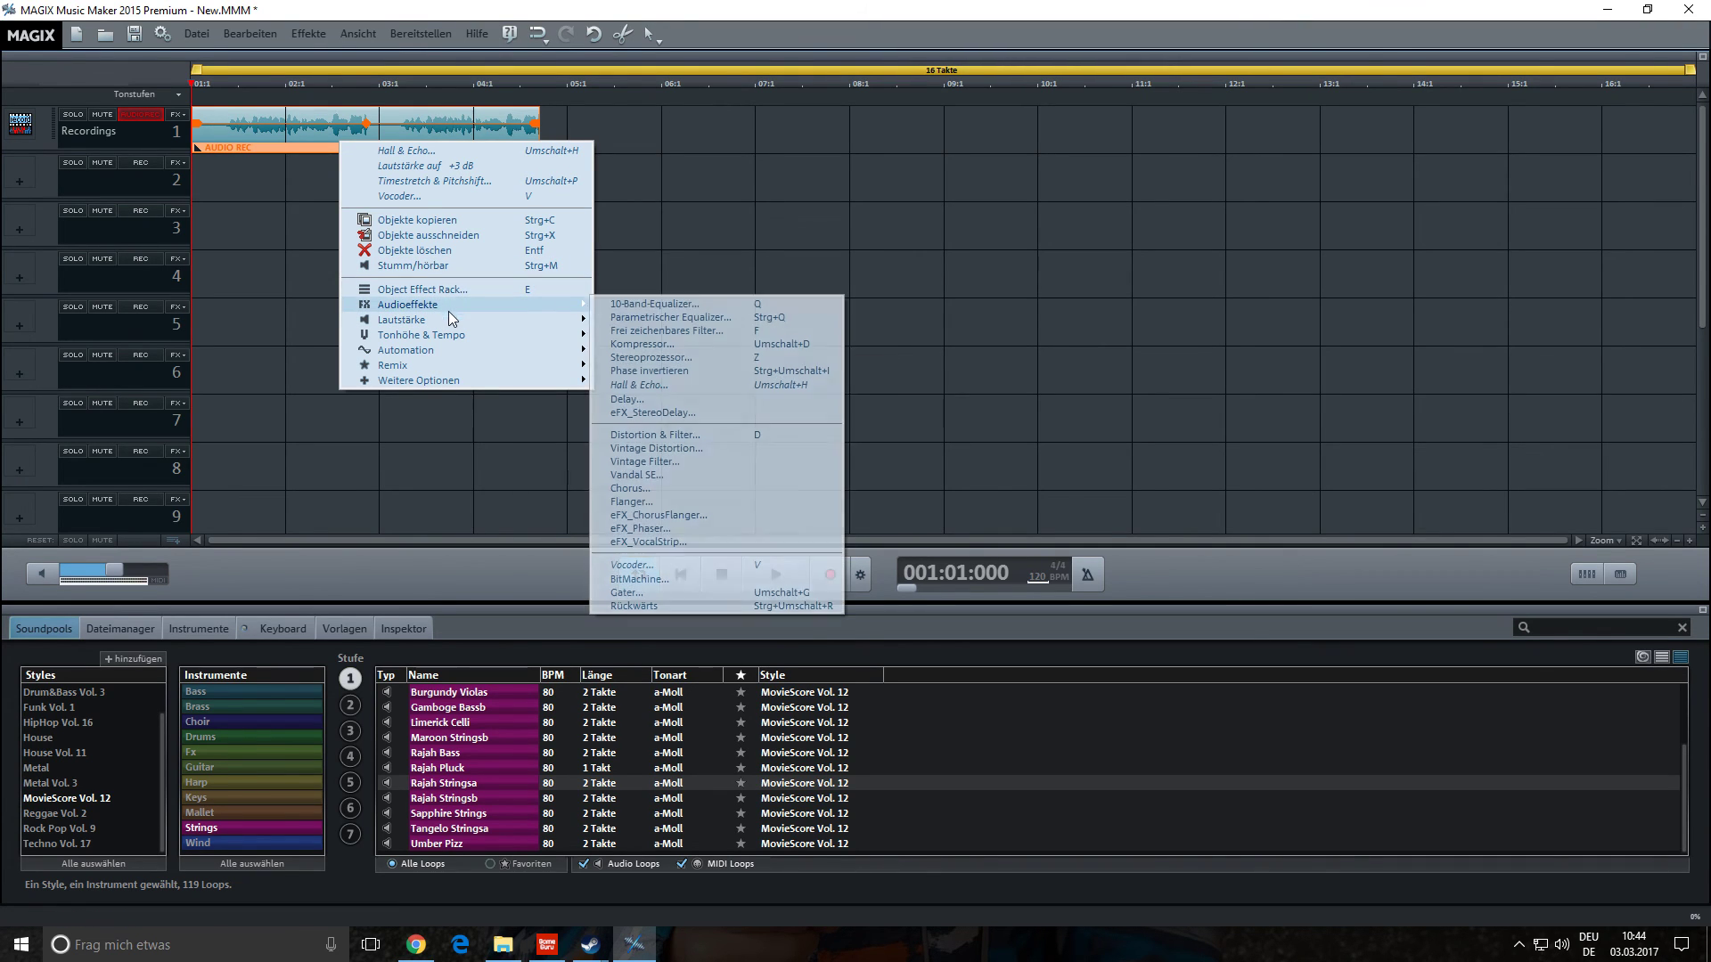
pyautogui.moveTo(456, 307)
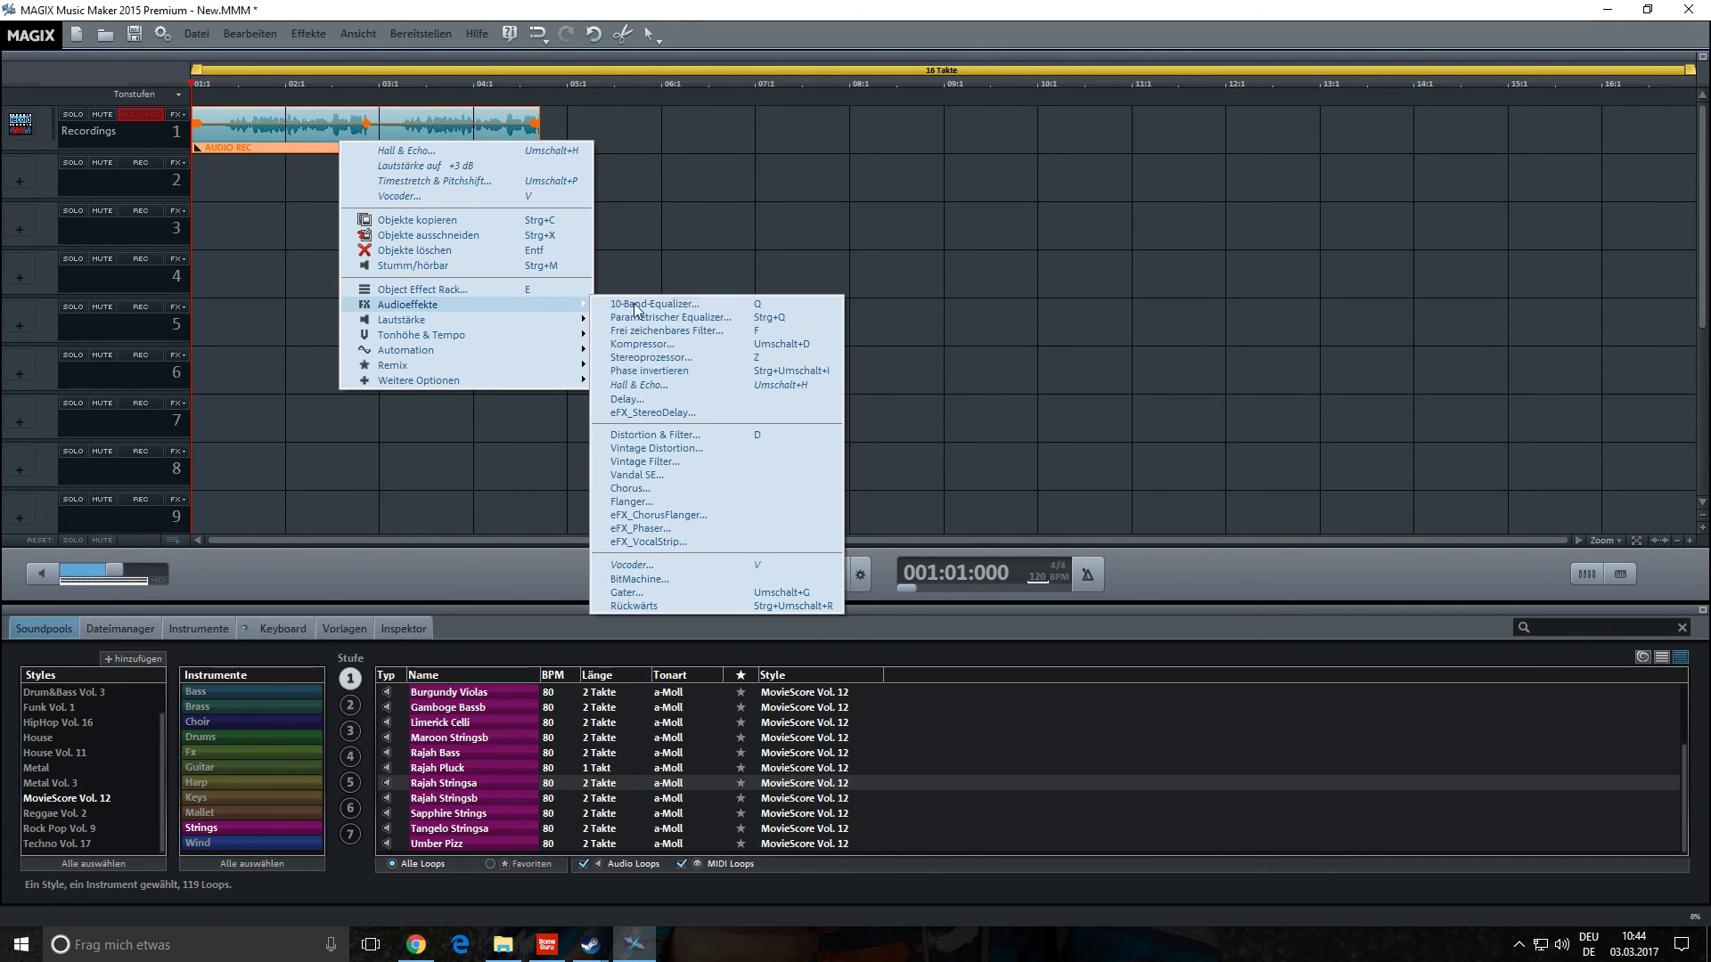
pyautogui.click(651, 385)
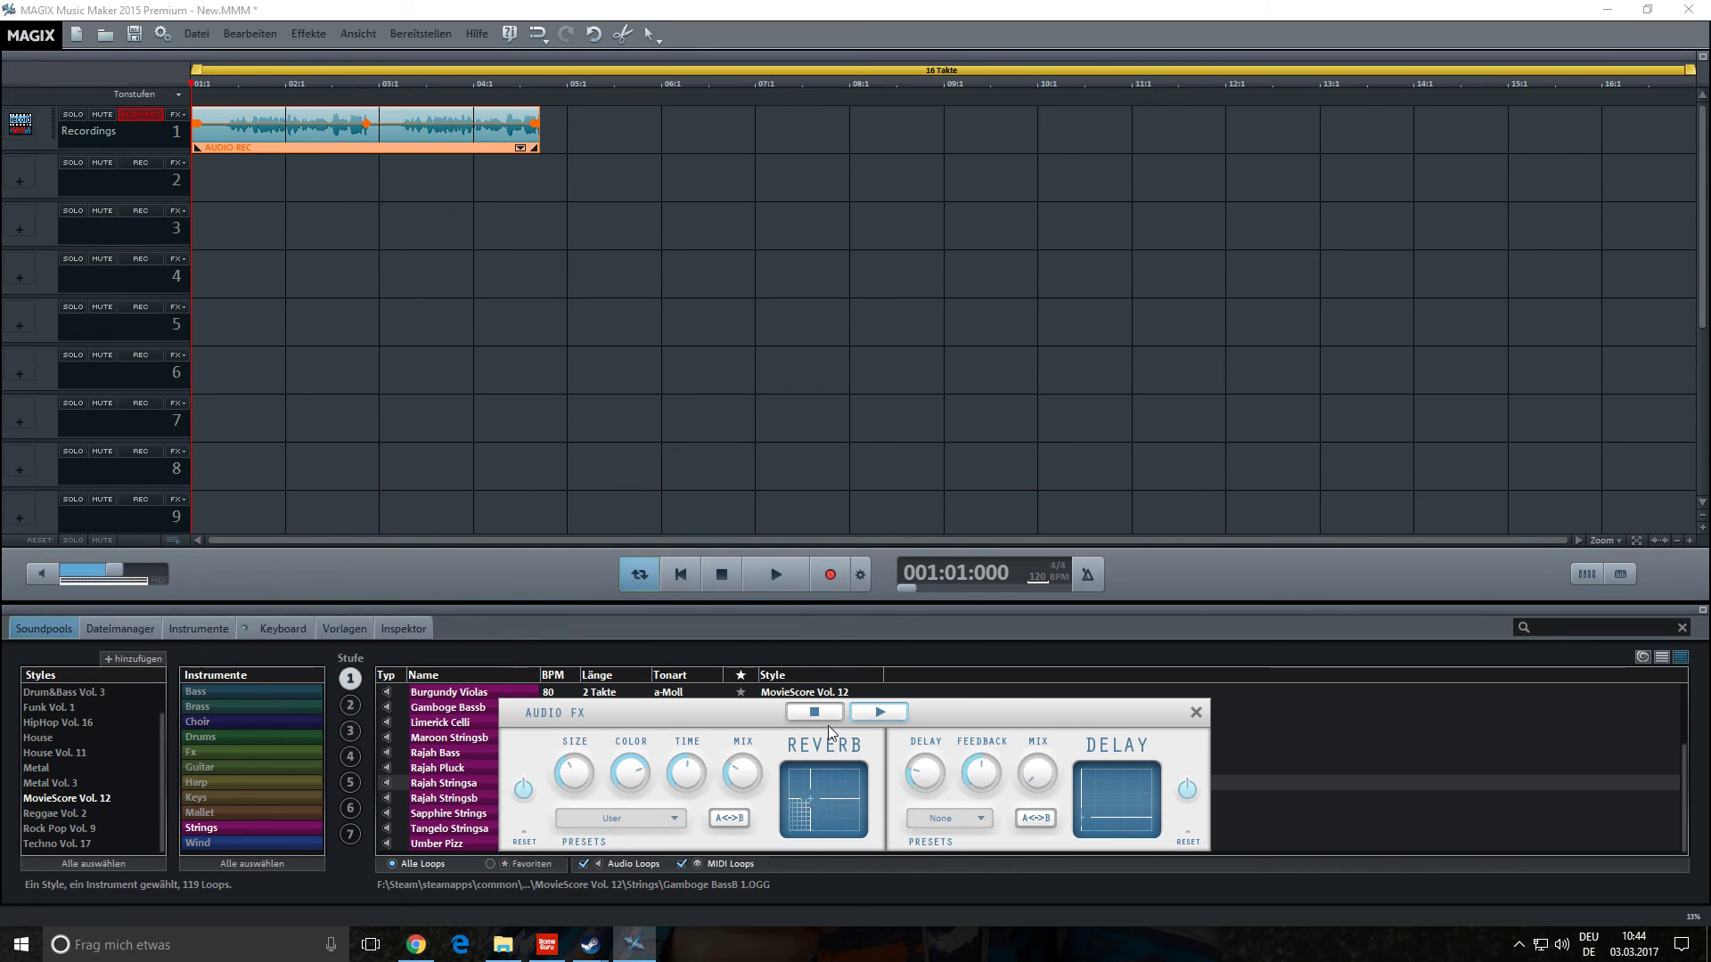
pyautogui.click(856, 715)
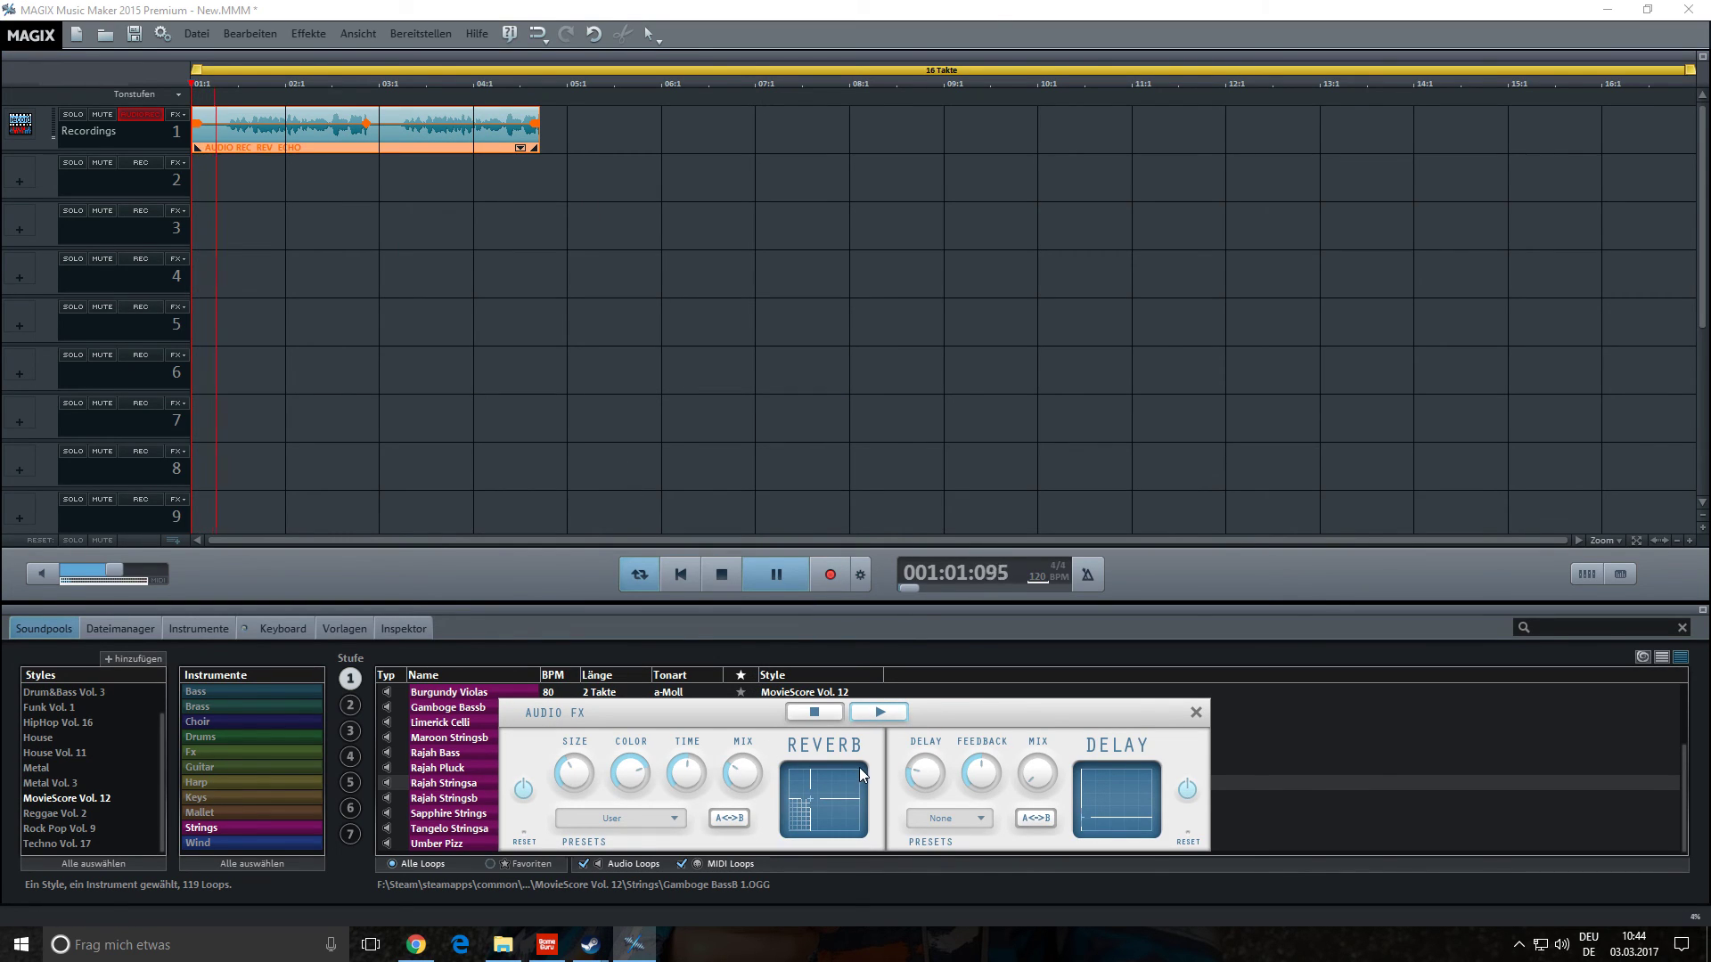
pyautogui.moveTo(809, 799); pyautogui.dragTo(805, 790)
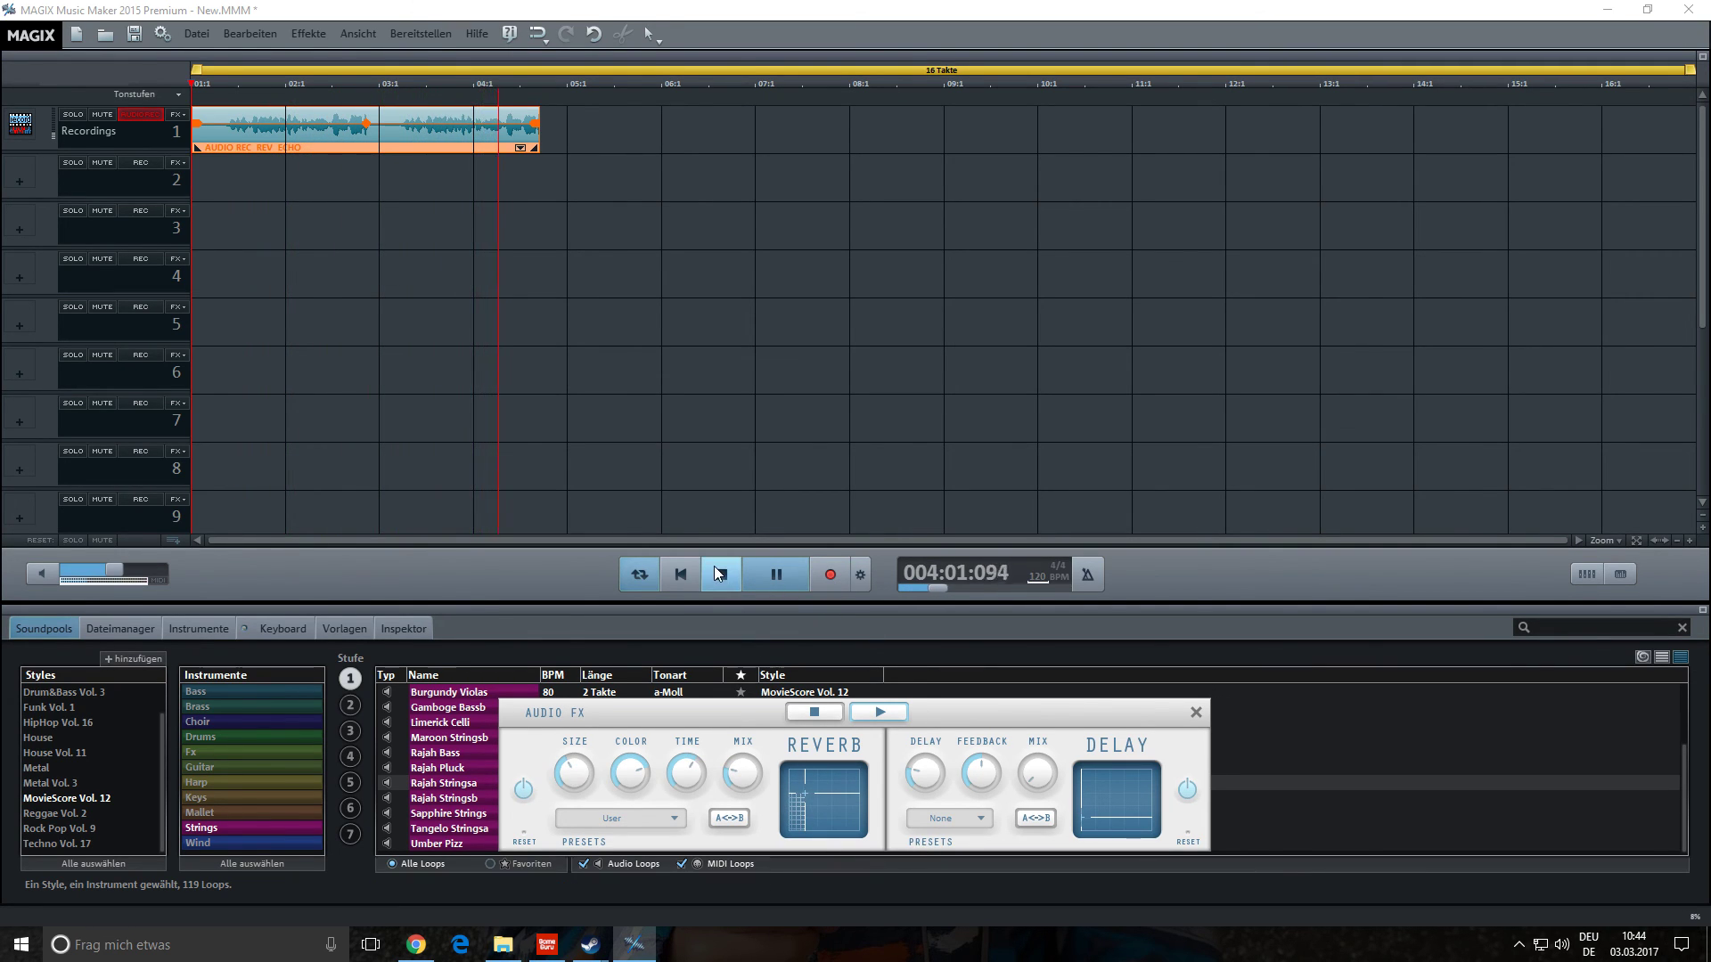
pyautogui.click(866, 715)
pyautogui.click(866, 715)
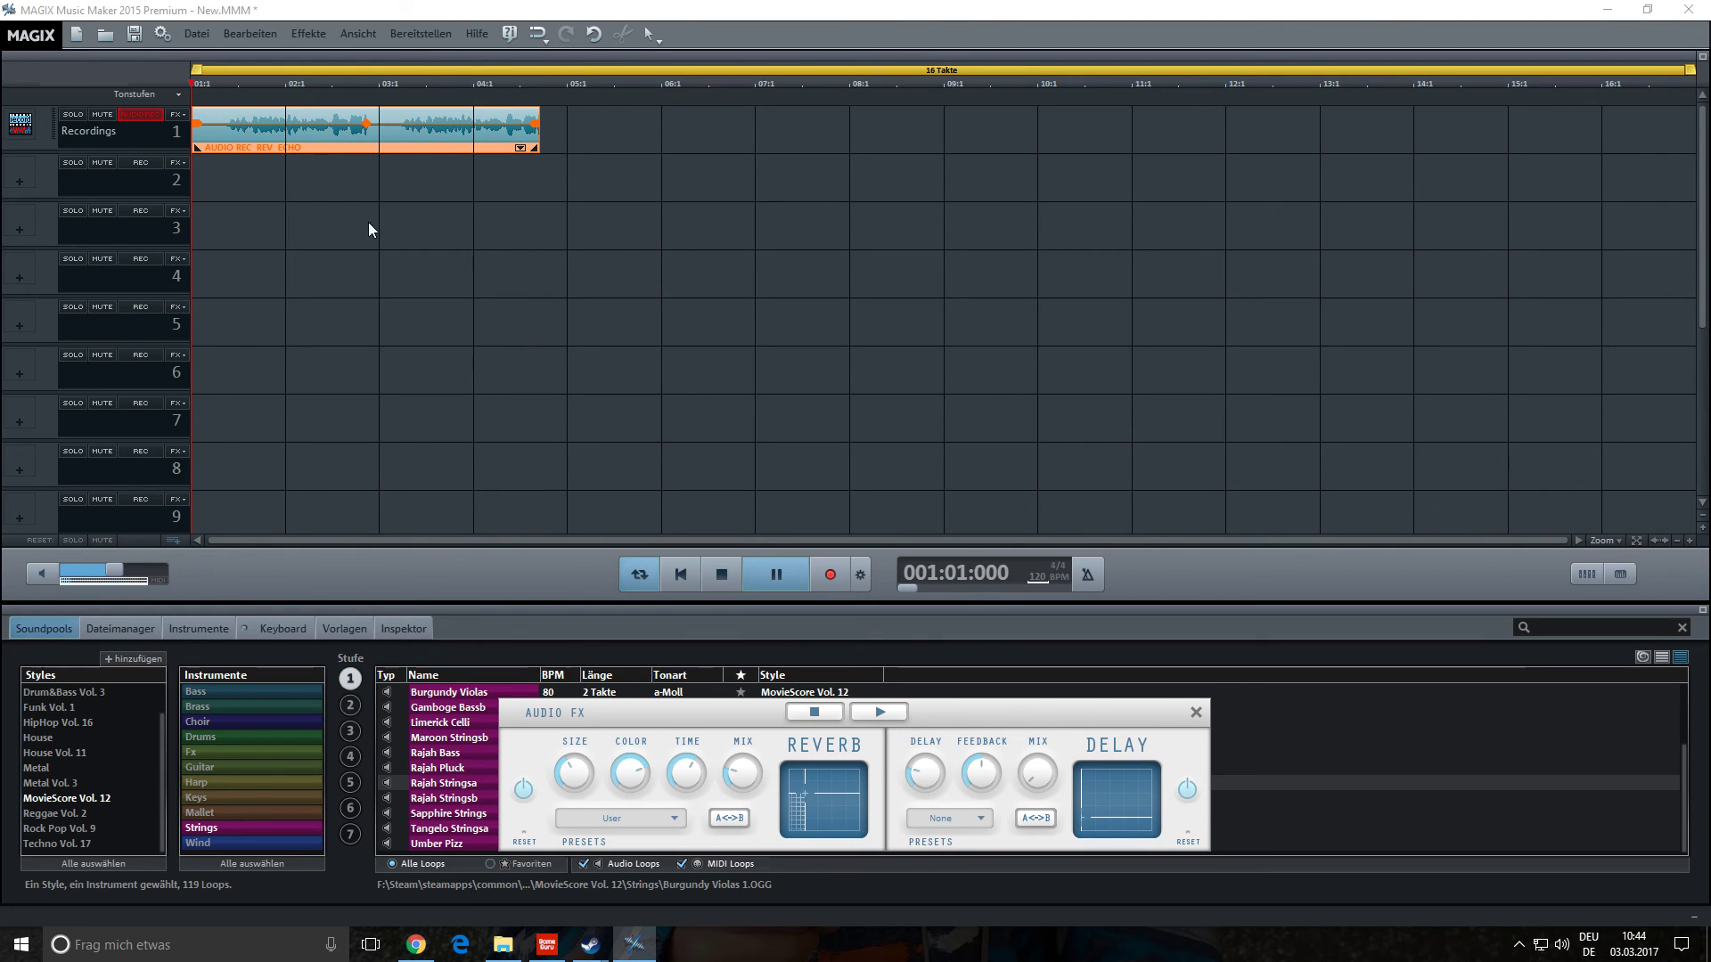
# - Export the recording as the wave file Zaunzu.WAV in the audiobank's eigene Sounds folder, and dismiss the player and message that follow
pyautogui.click(197, 36)
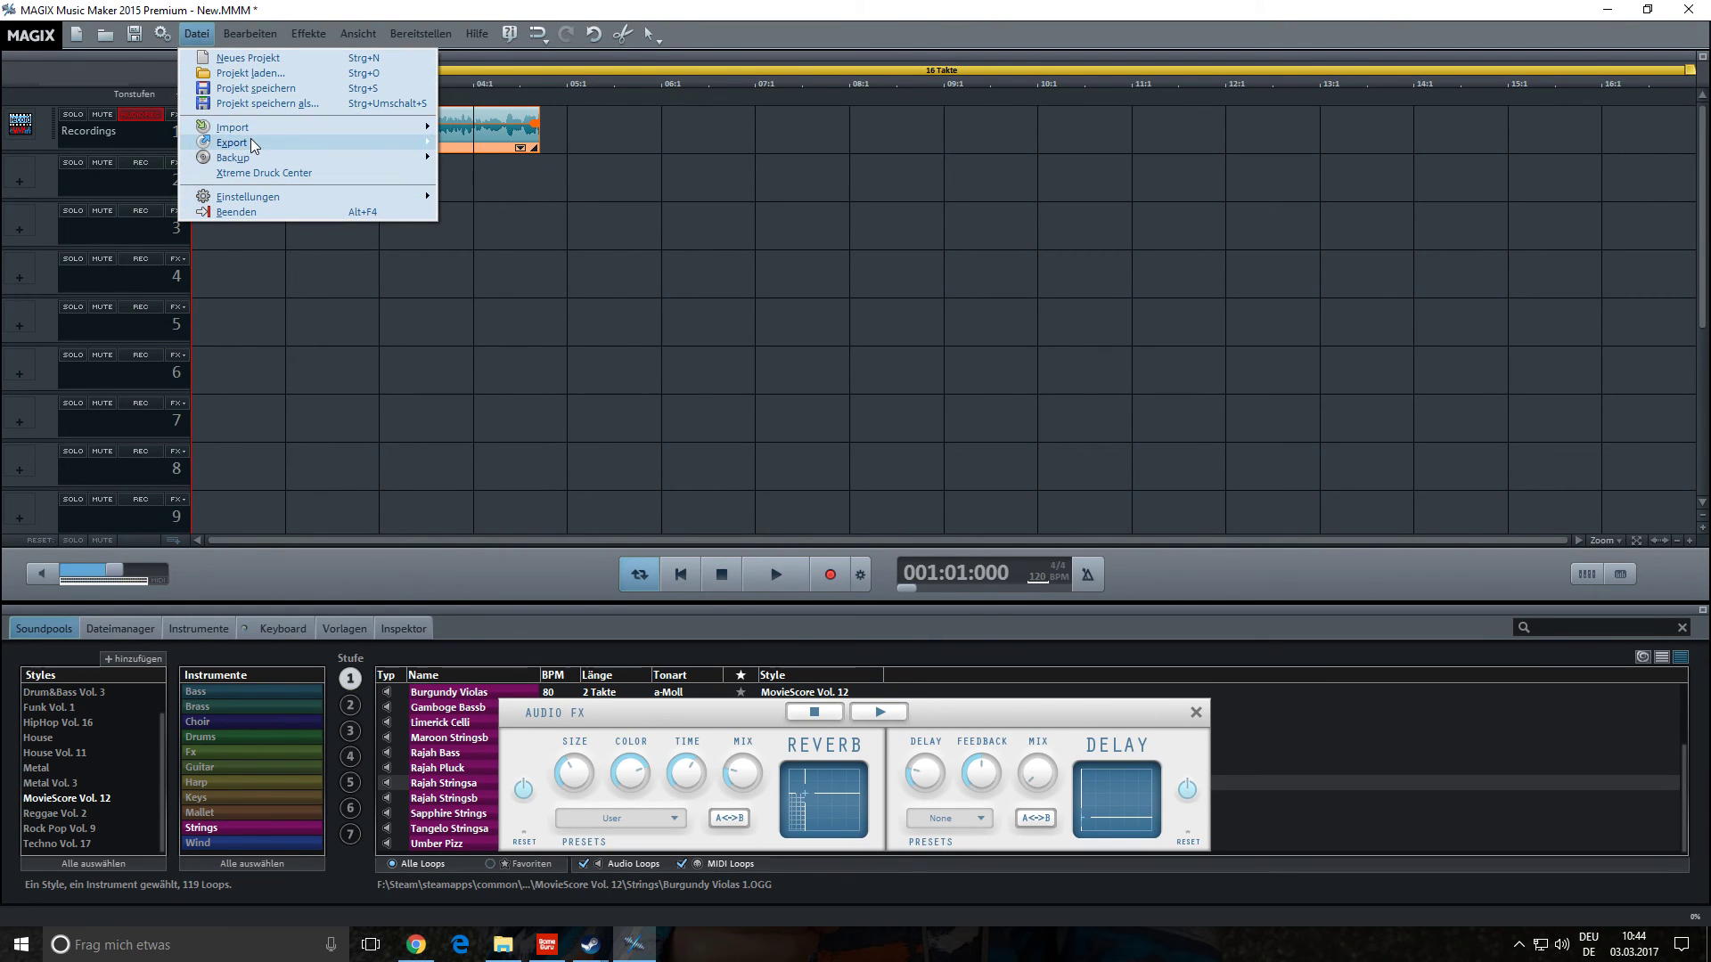
pyautogui.moveTo(267, 142)
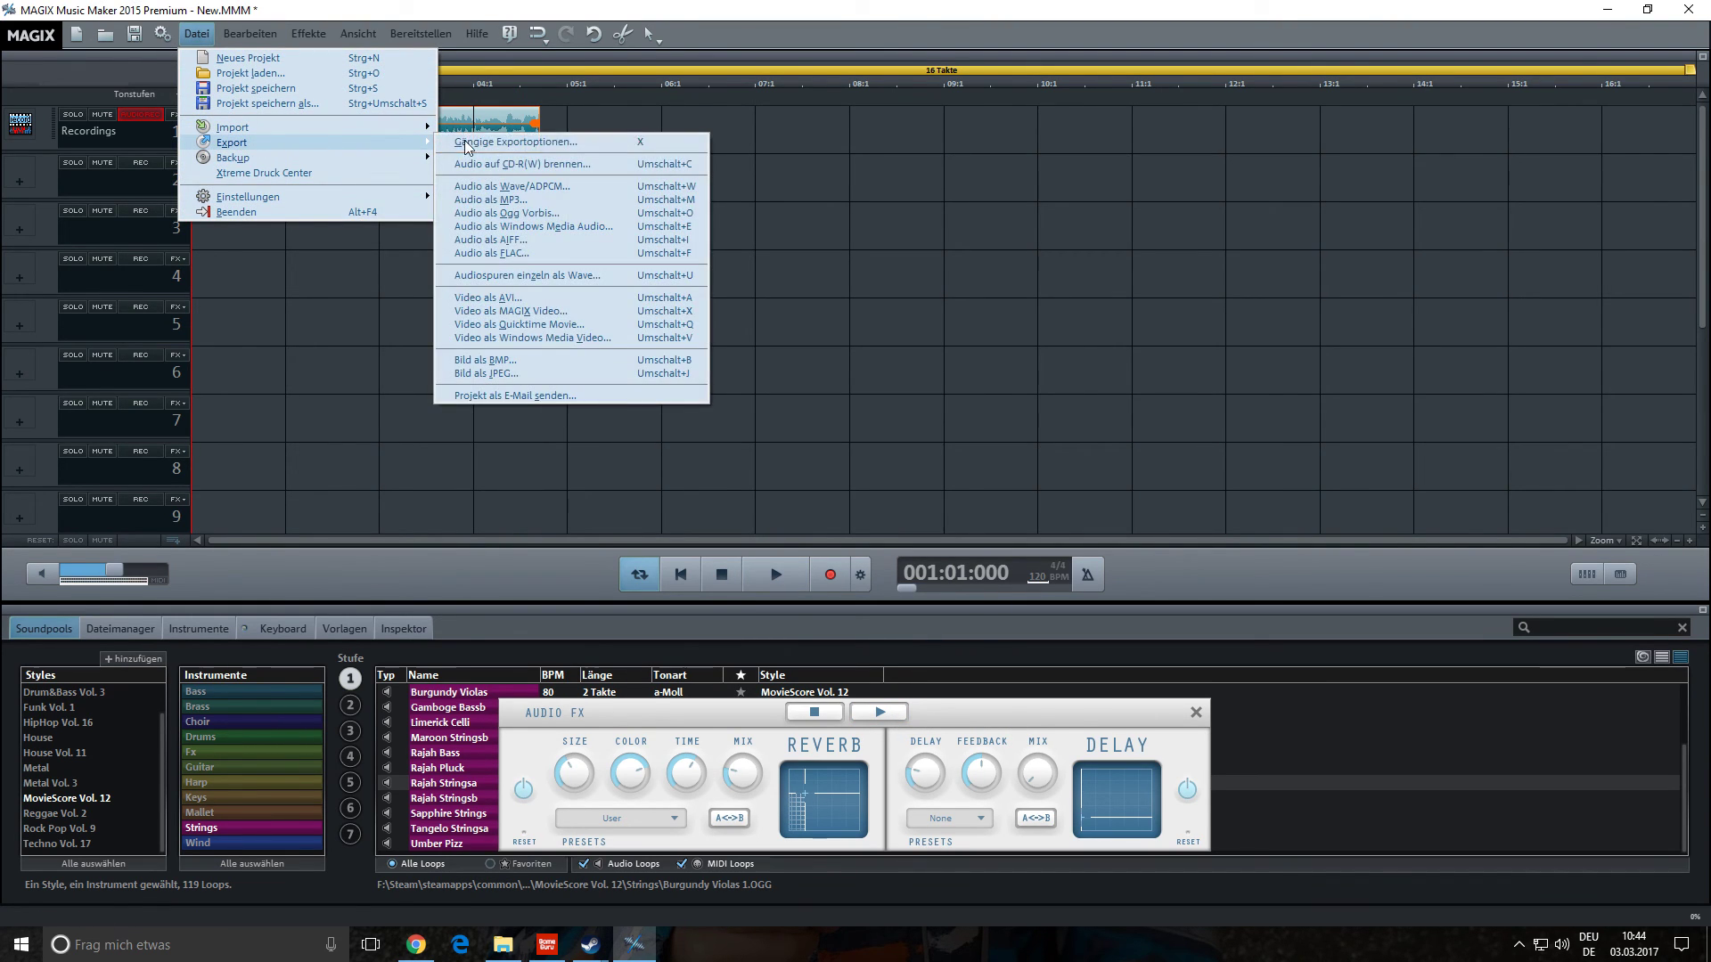
pyautogui.click(526, 187)
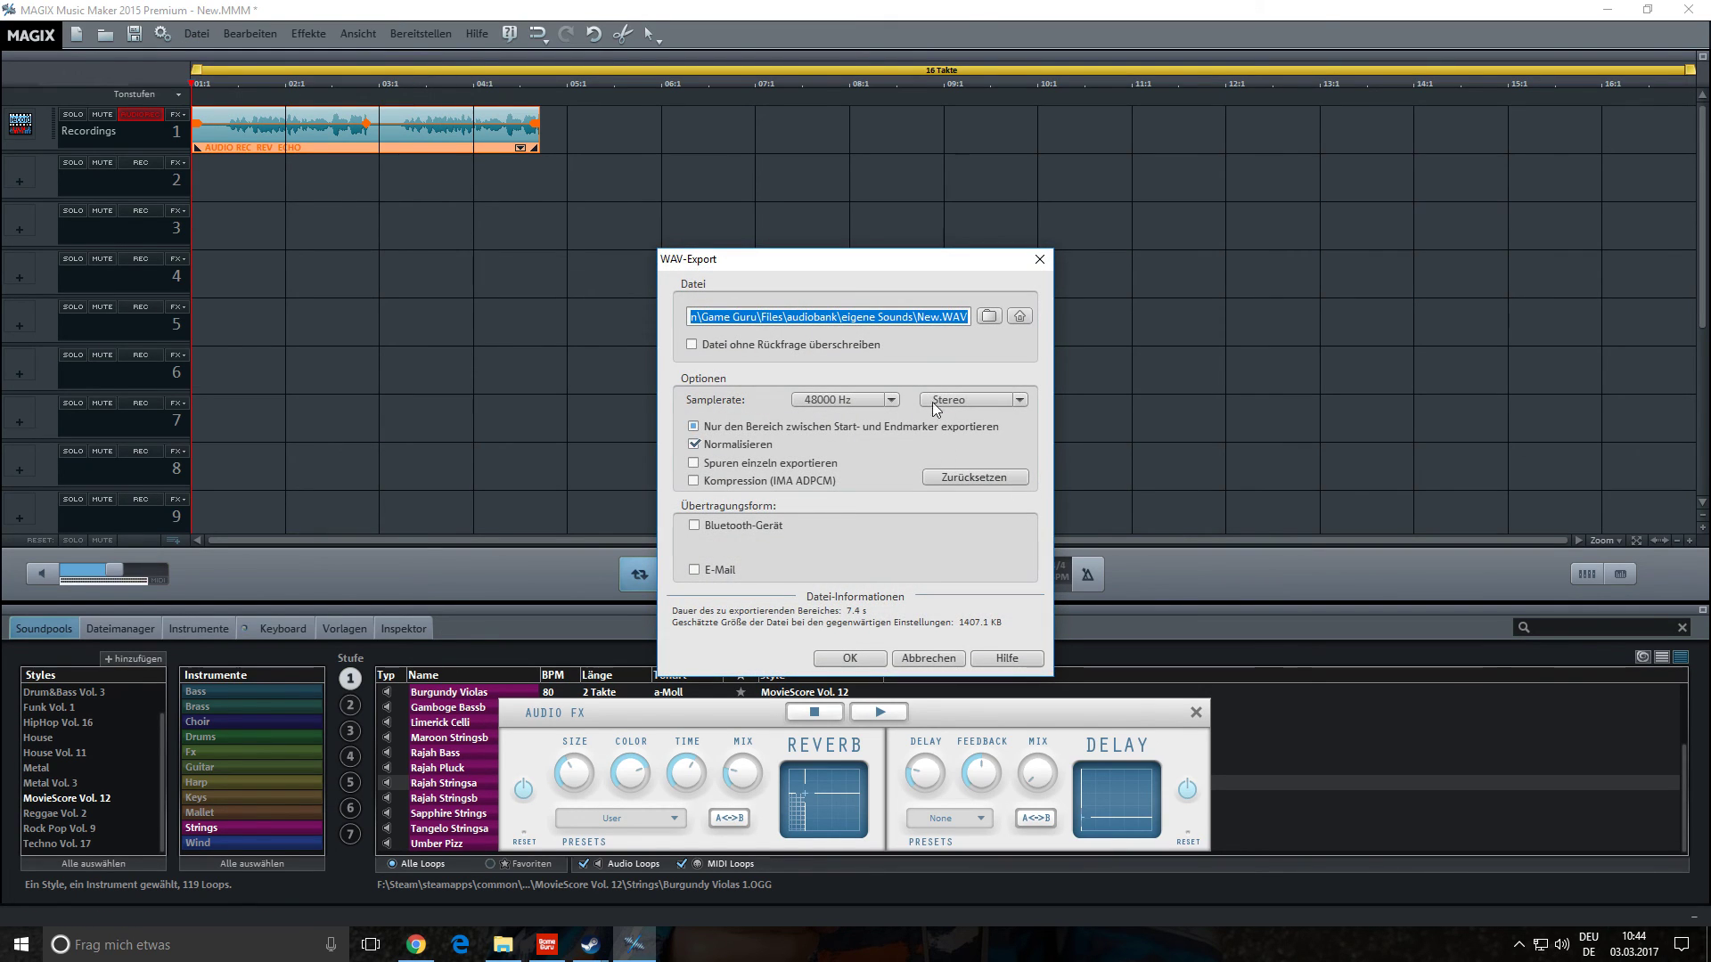
pyautogui.click(919, 318)
pyautogui.moveTo(930, 318); pyautogui.dragTo(941, 318)
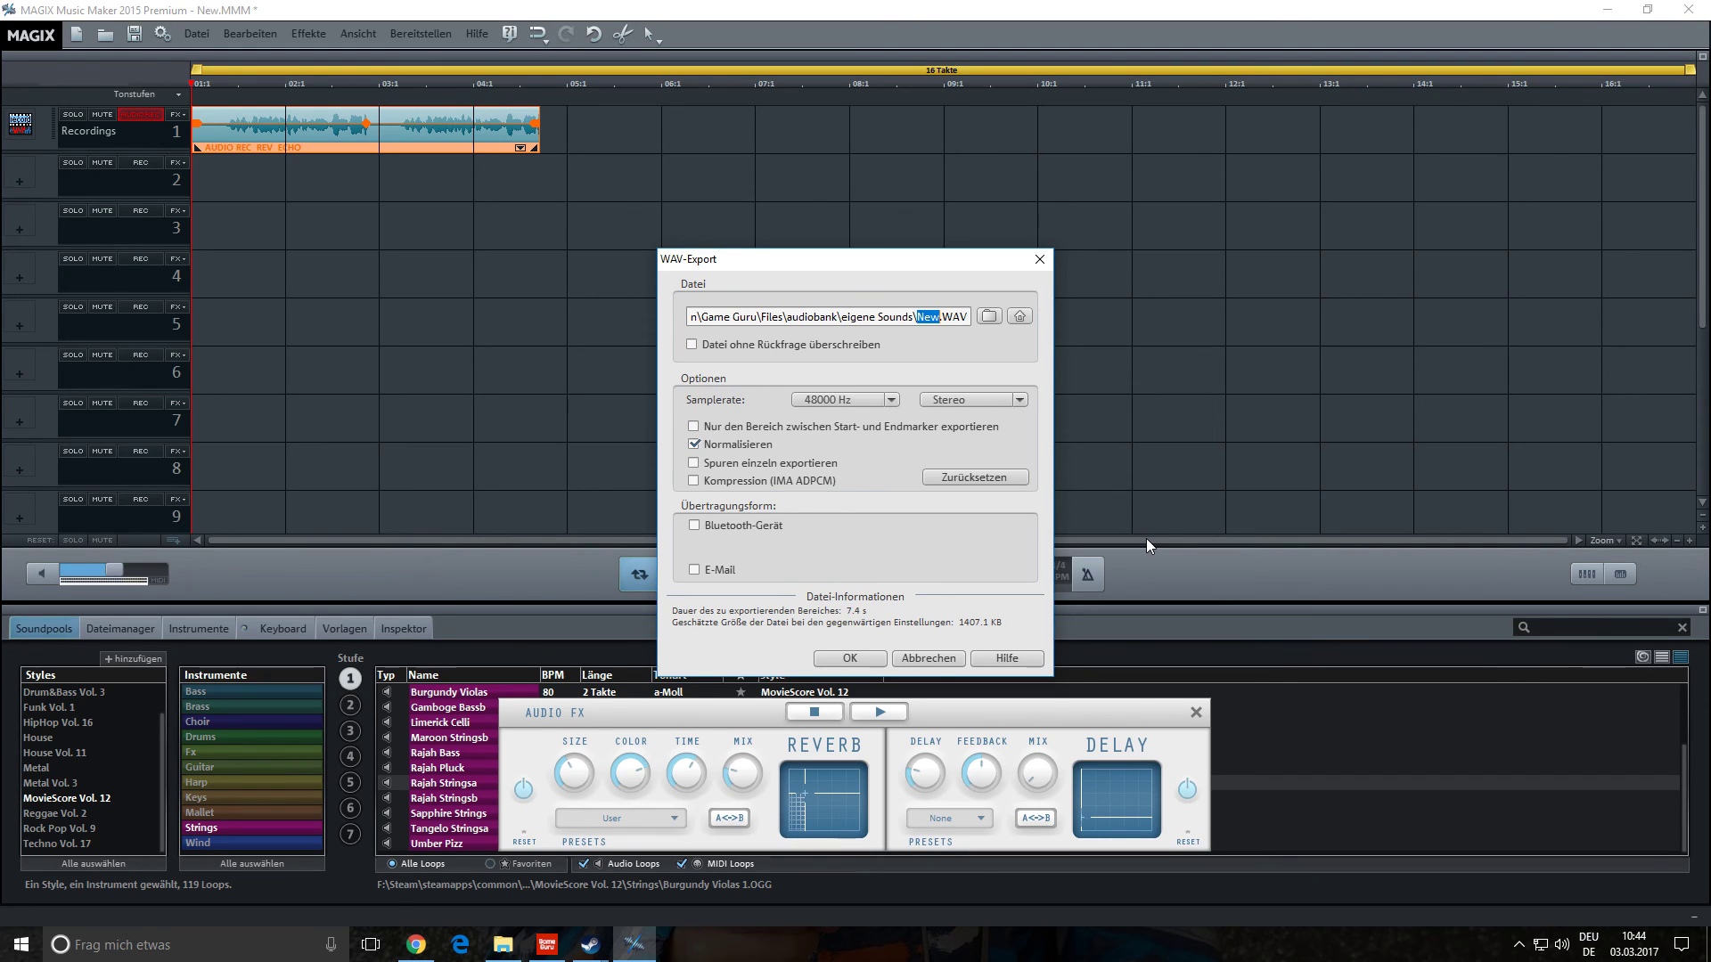
pyautogui.write('Zaun')
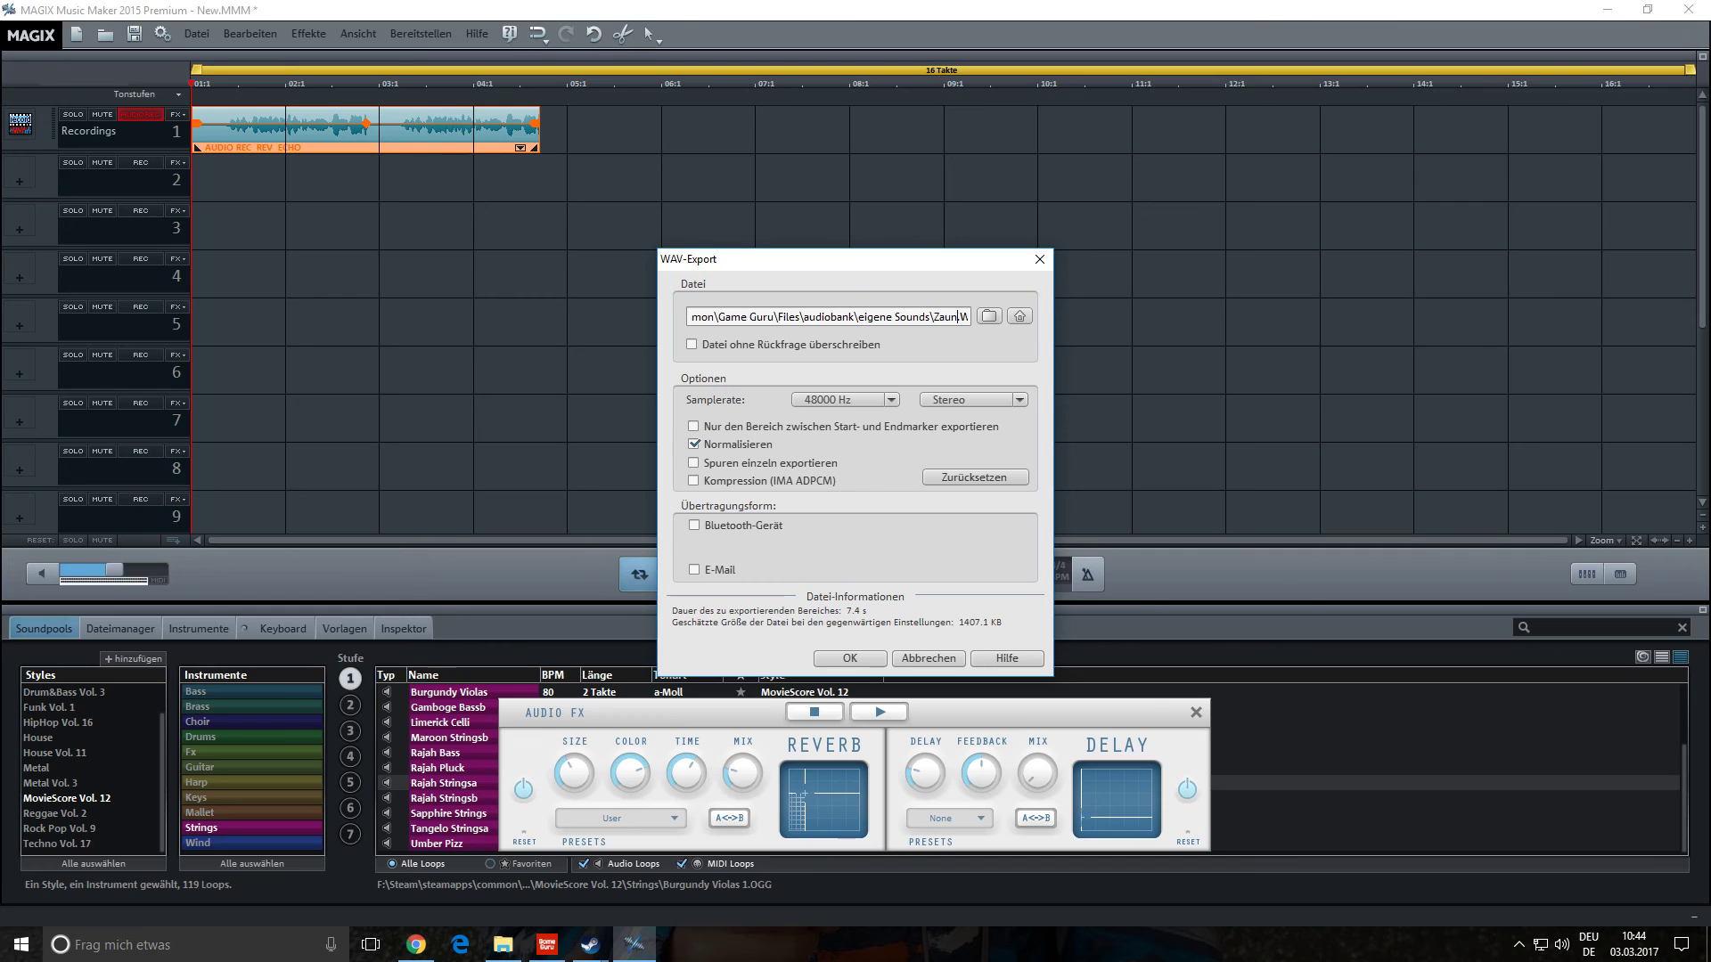
pyautogui.write('zu')
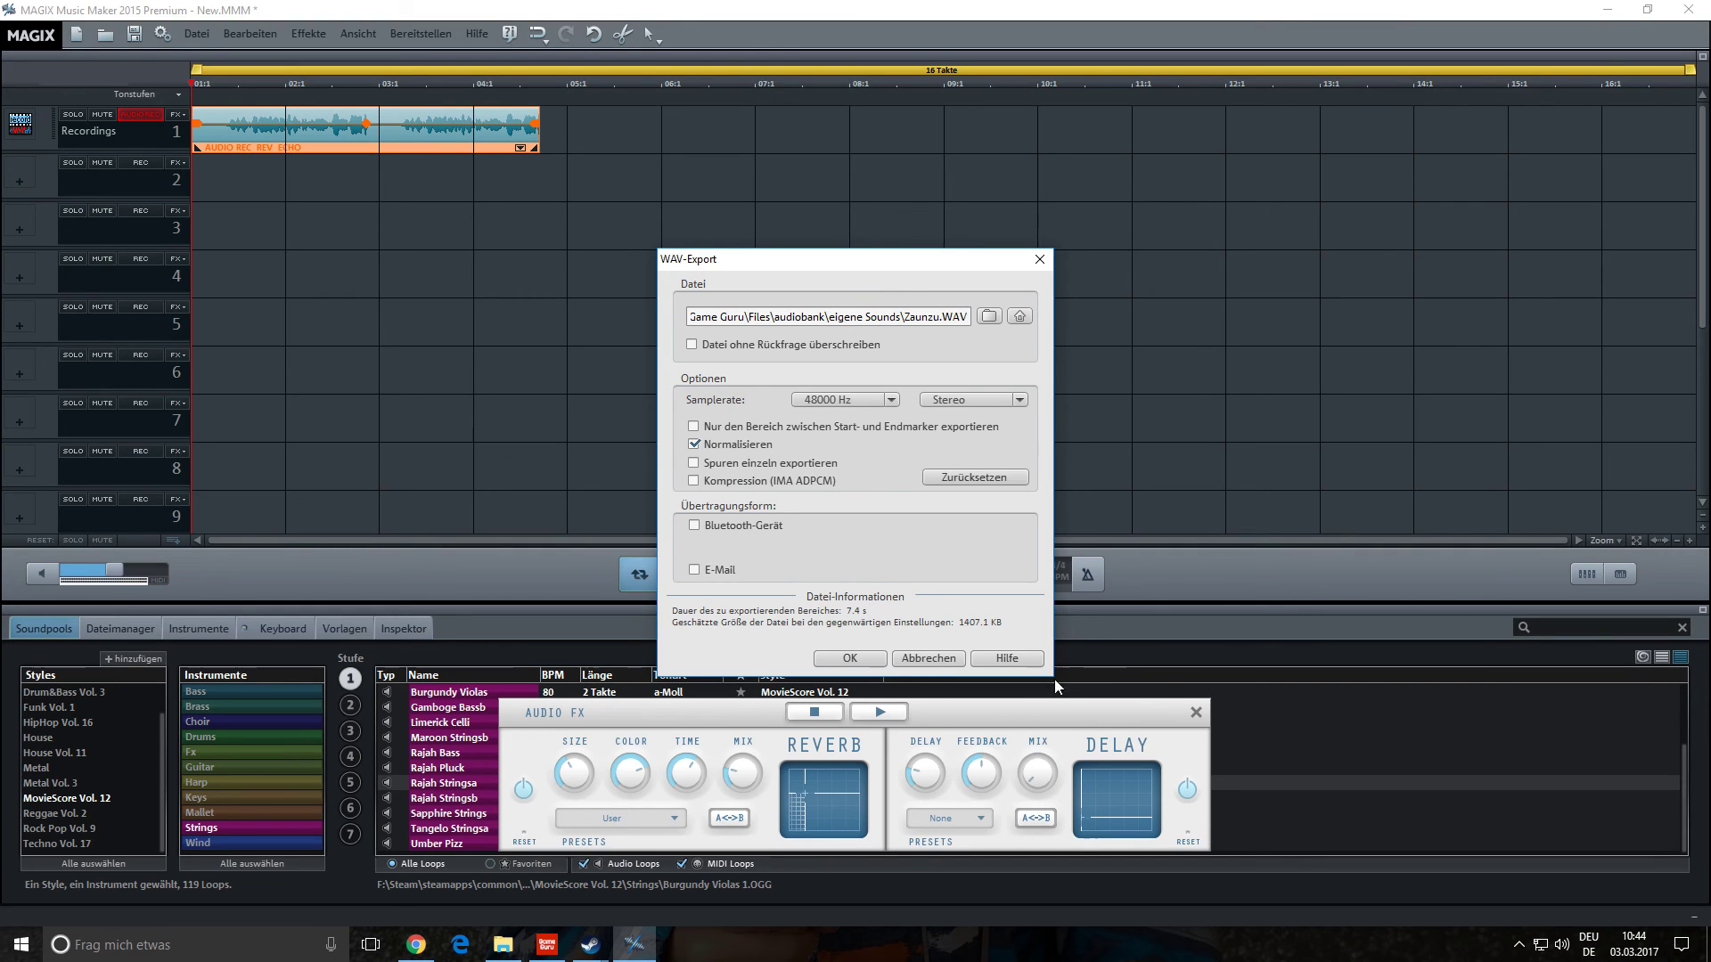
pyautogui.click(849, 658)
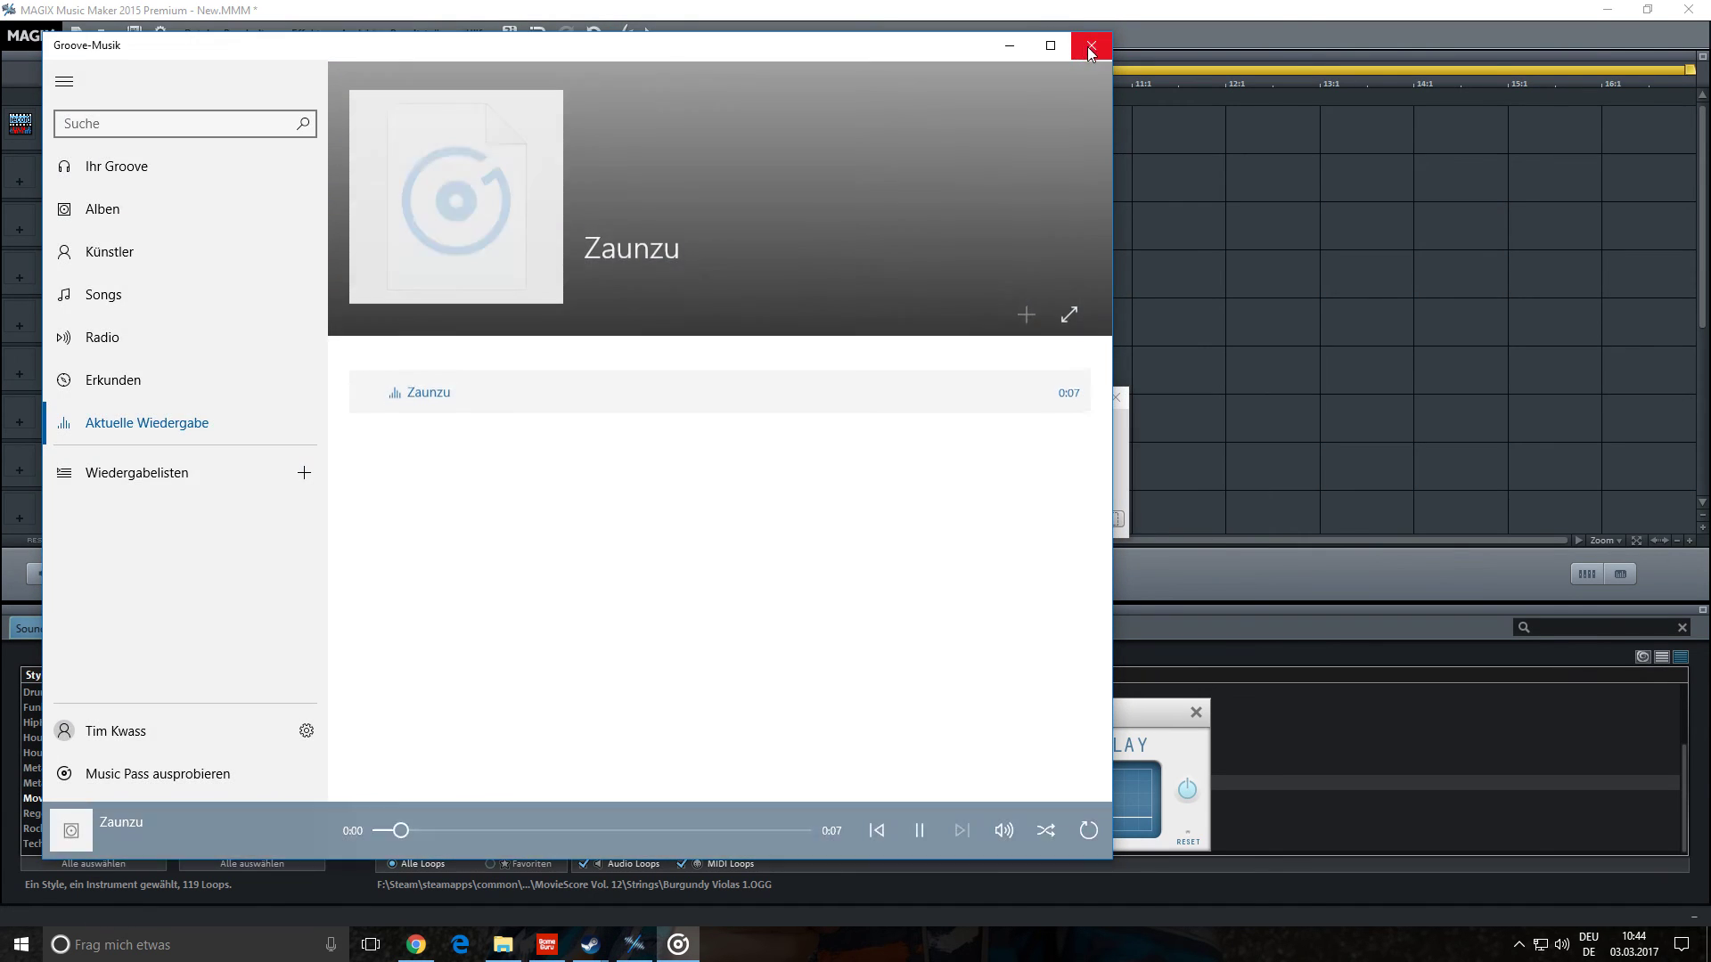
pyautogui.click(1088, 48)
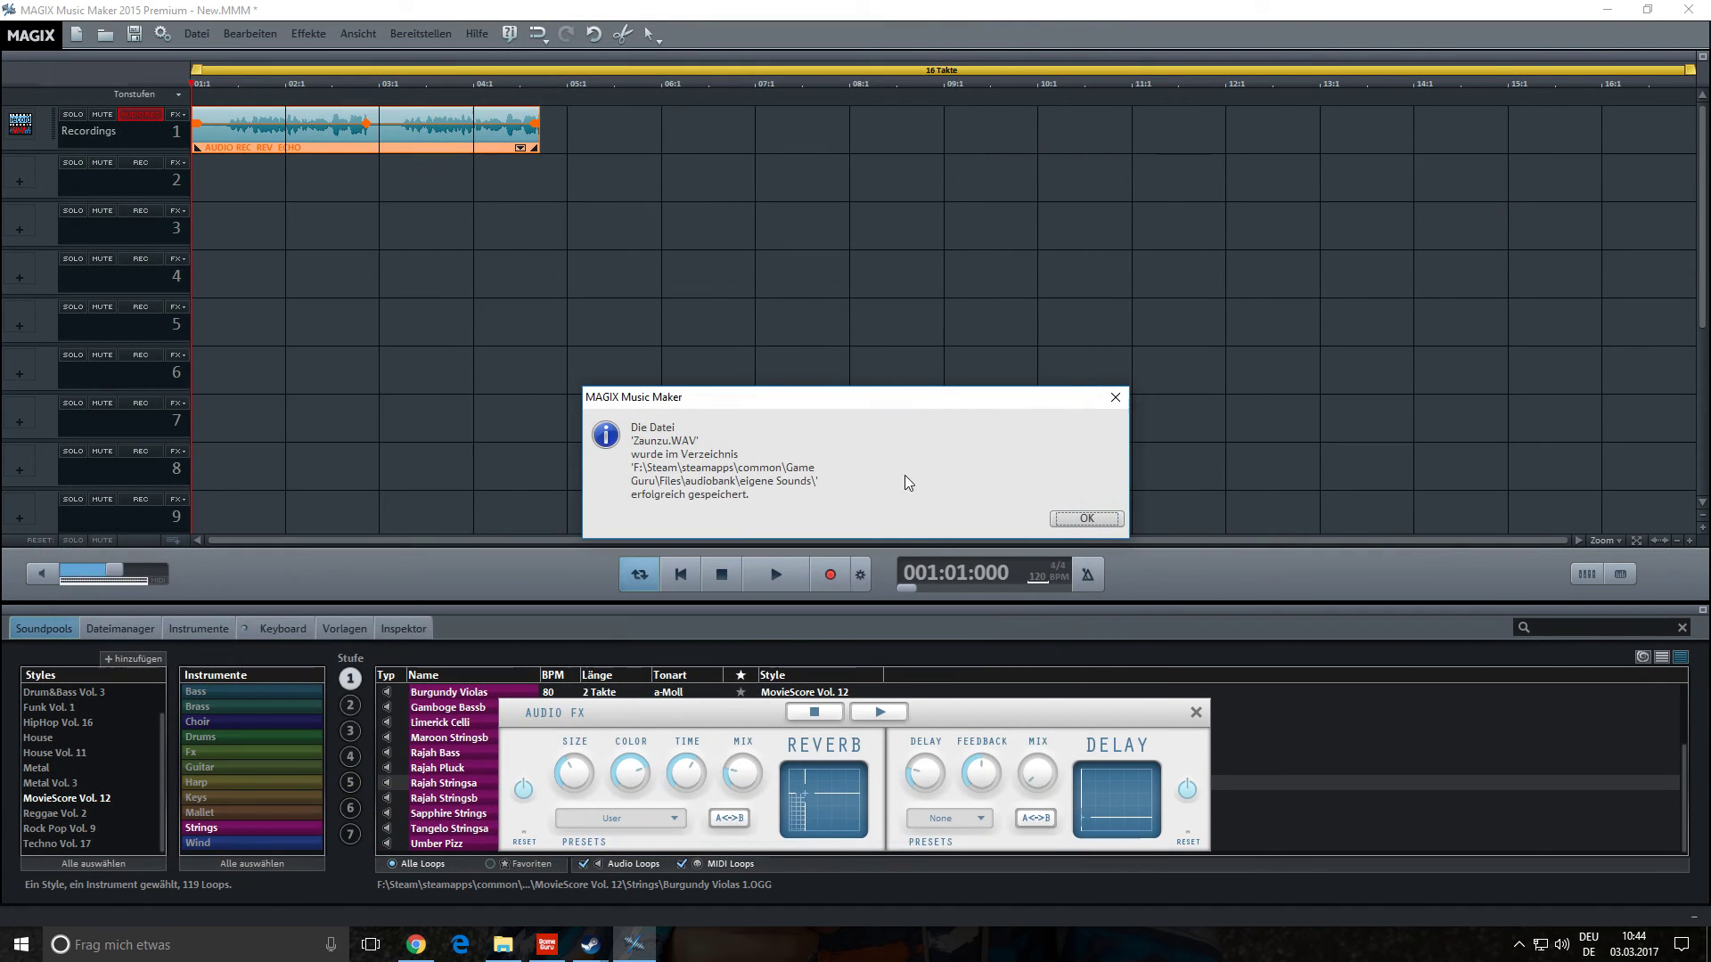
pyautogui.click(1087, 519)
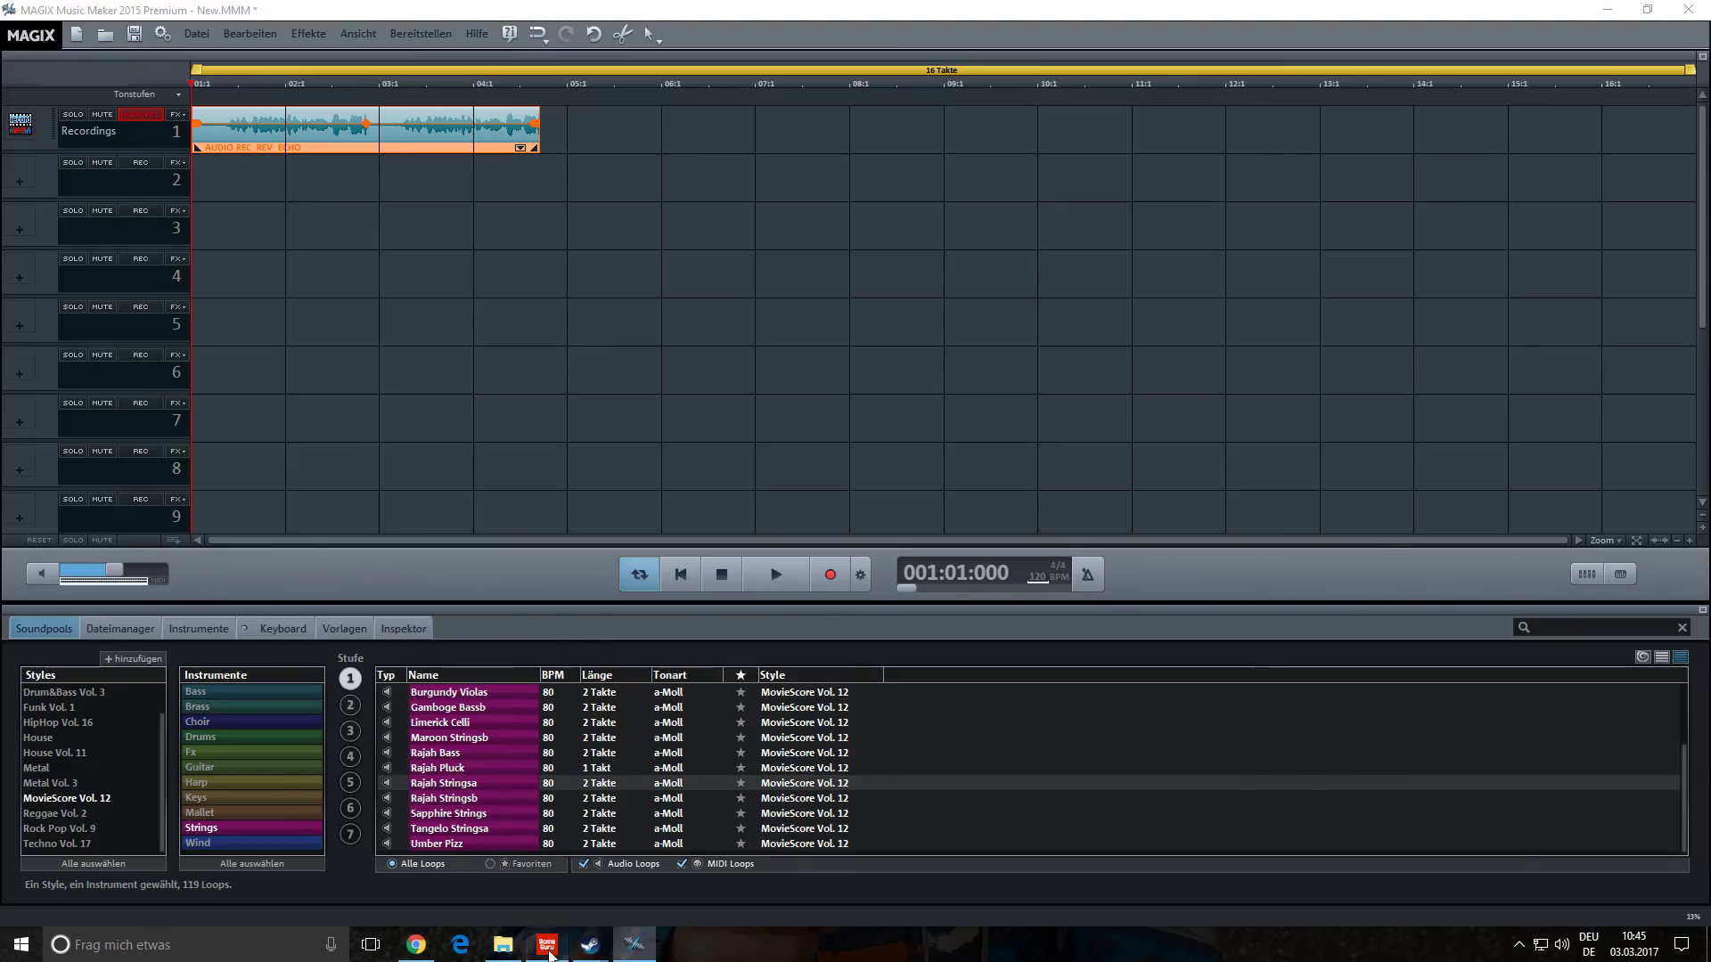
# - Switch to GameGuru and set Sound0 of the gate's sound zone to Zaunzu from the eigene Sounds folder
pyautogui.click(546, 945)
pyautogui.click(1127, 392)
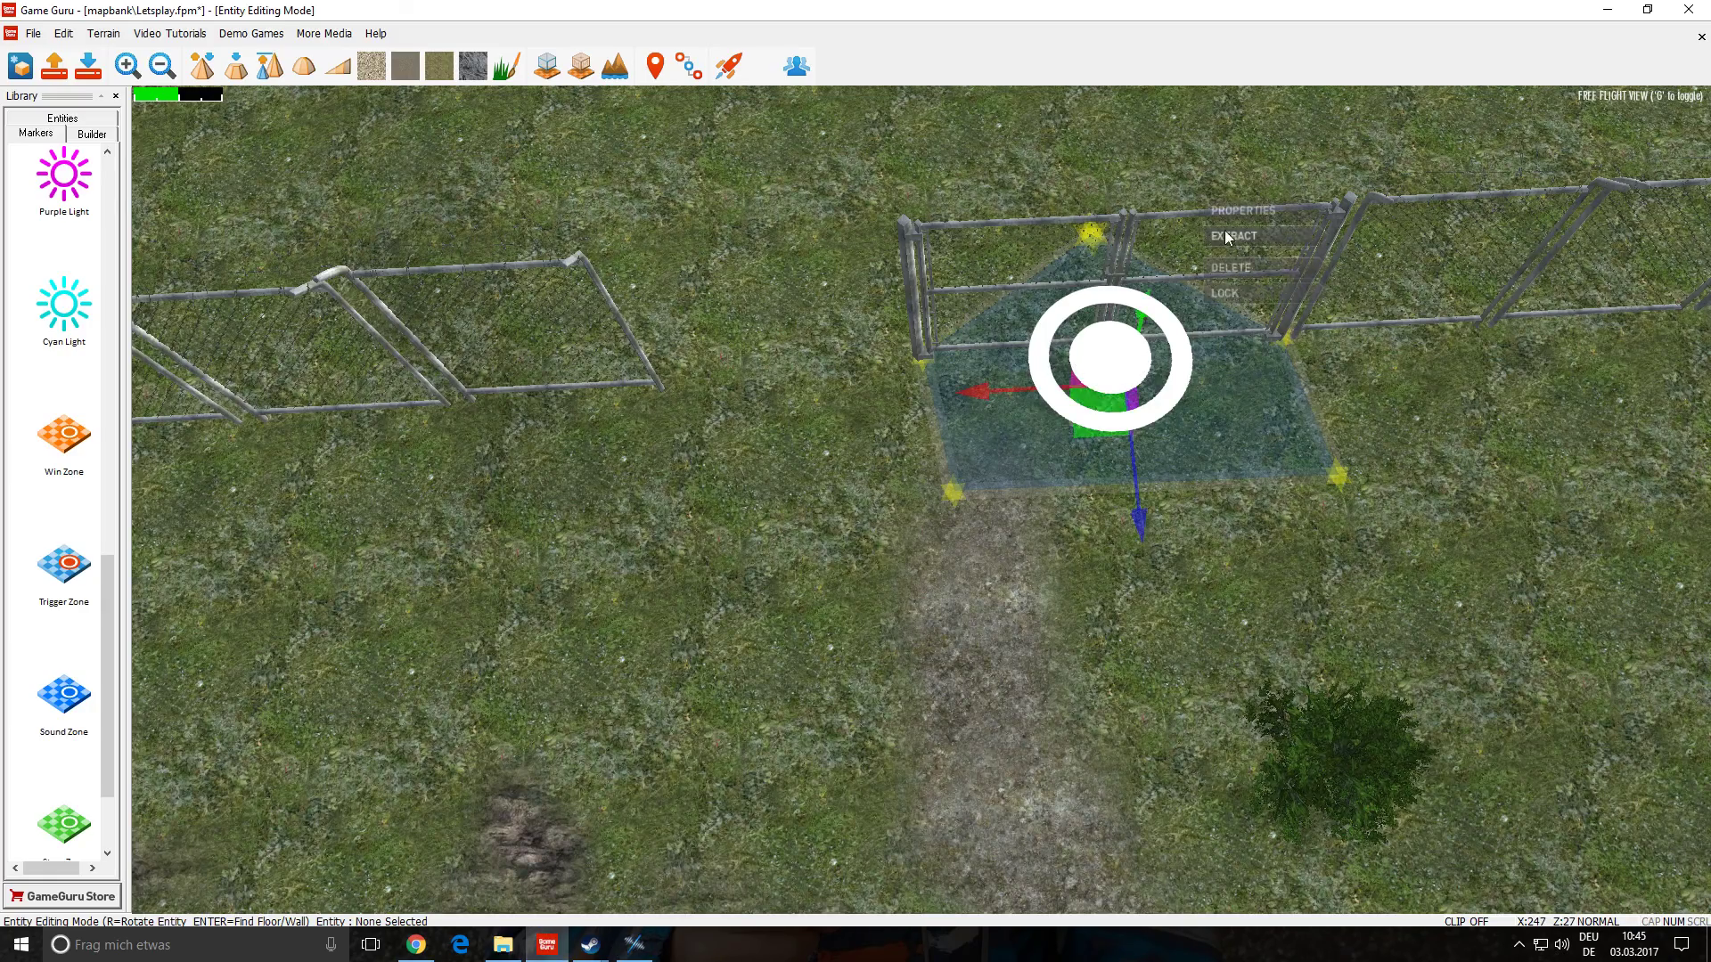
pyautogui.click(1238, 211)
pyautogui.click(214, 190)
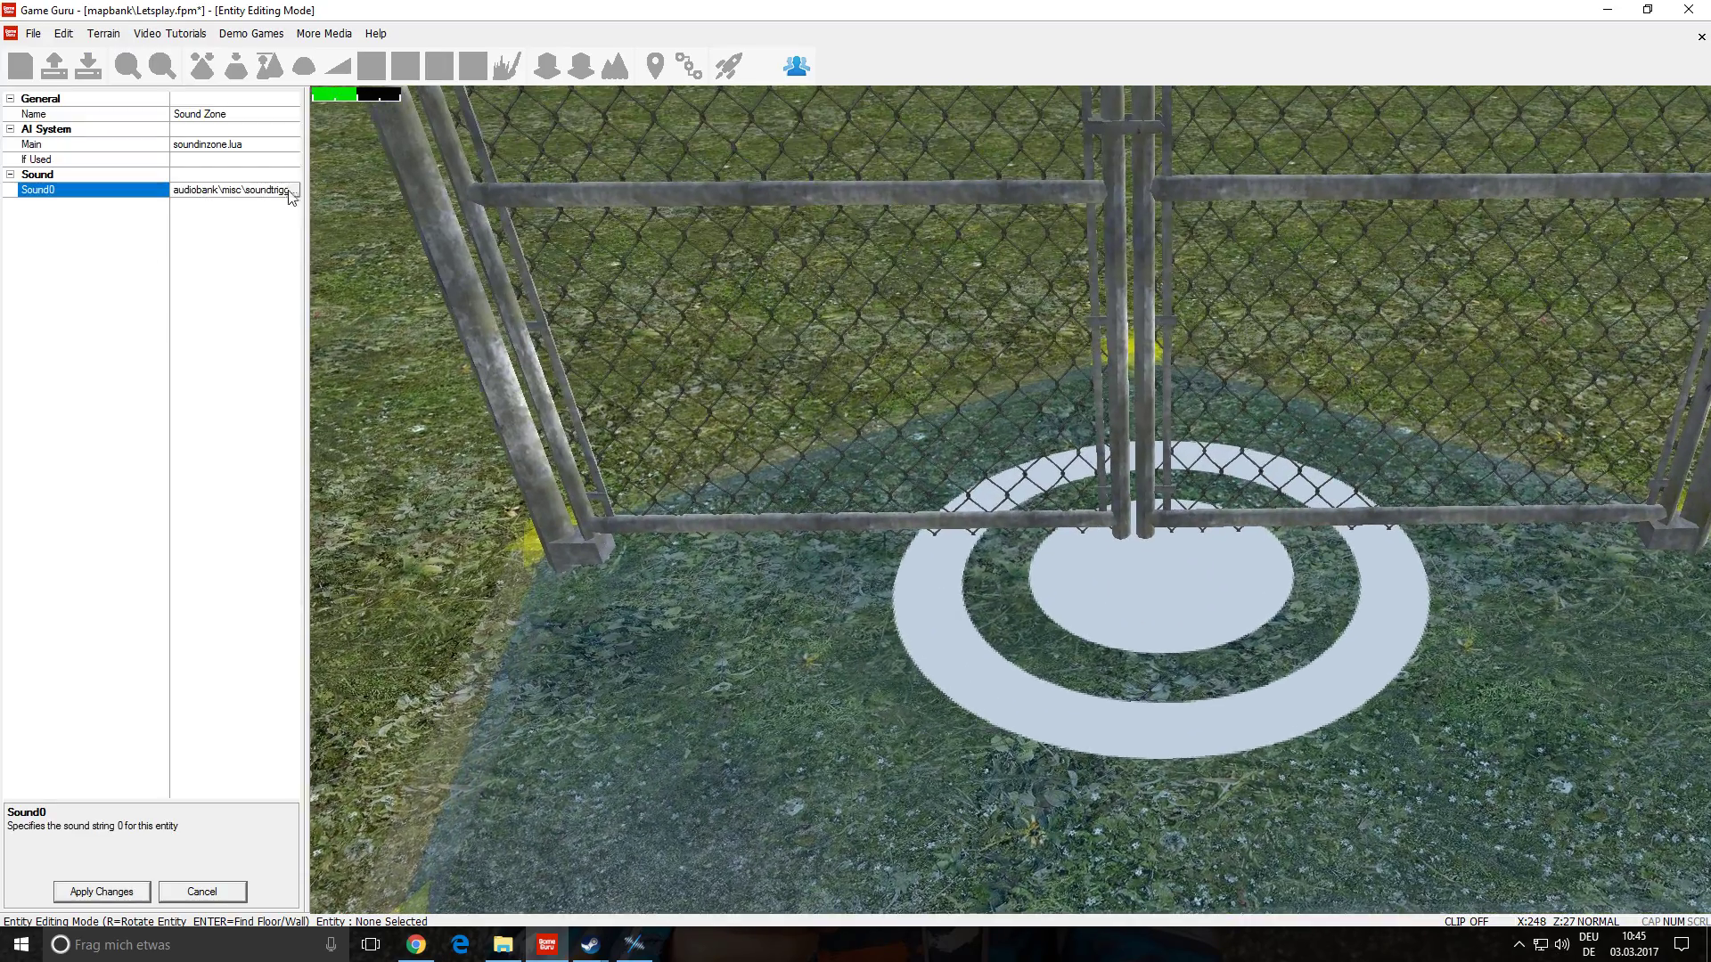
pyautogui.click(292, 190)
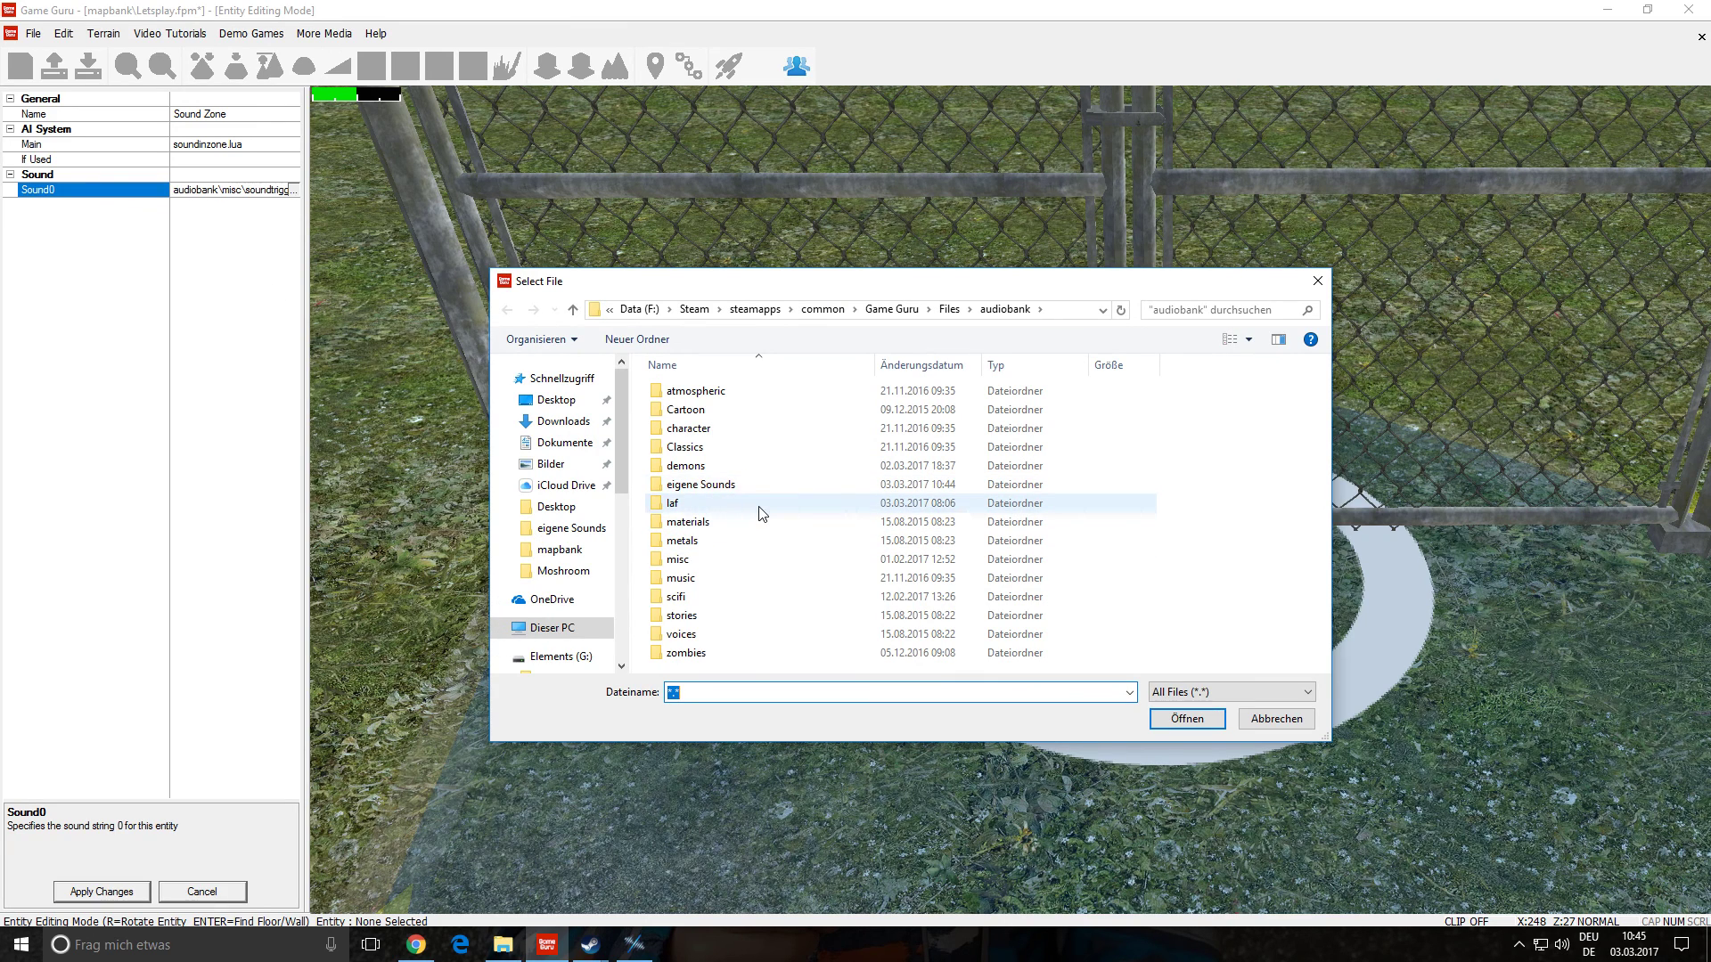
pyautogui.click(704, 487)
pyautogui.click(704, 487)
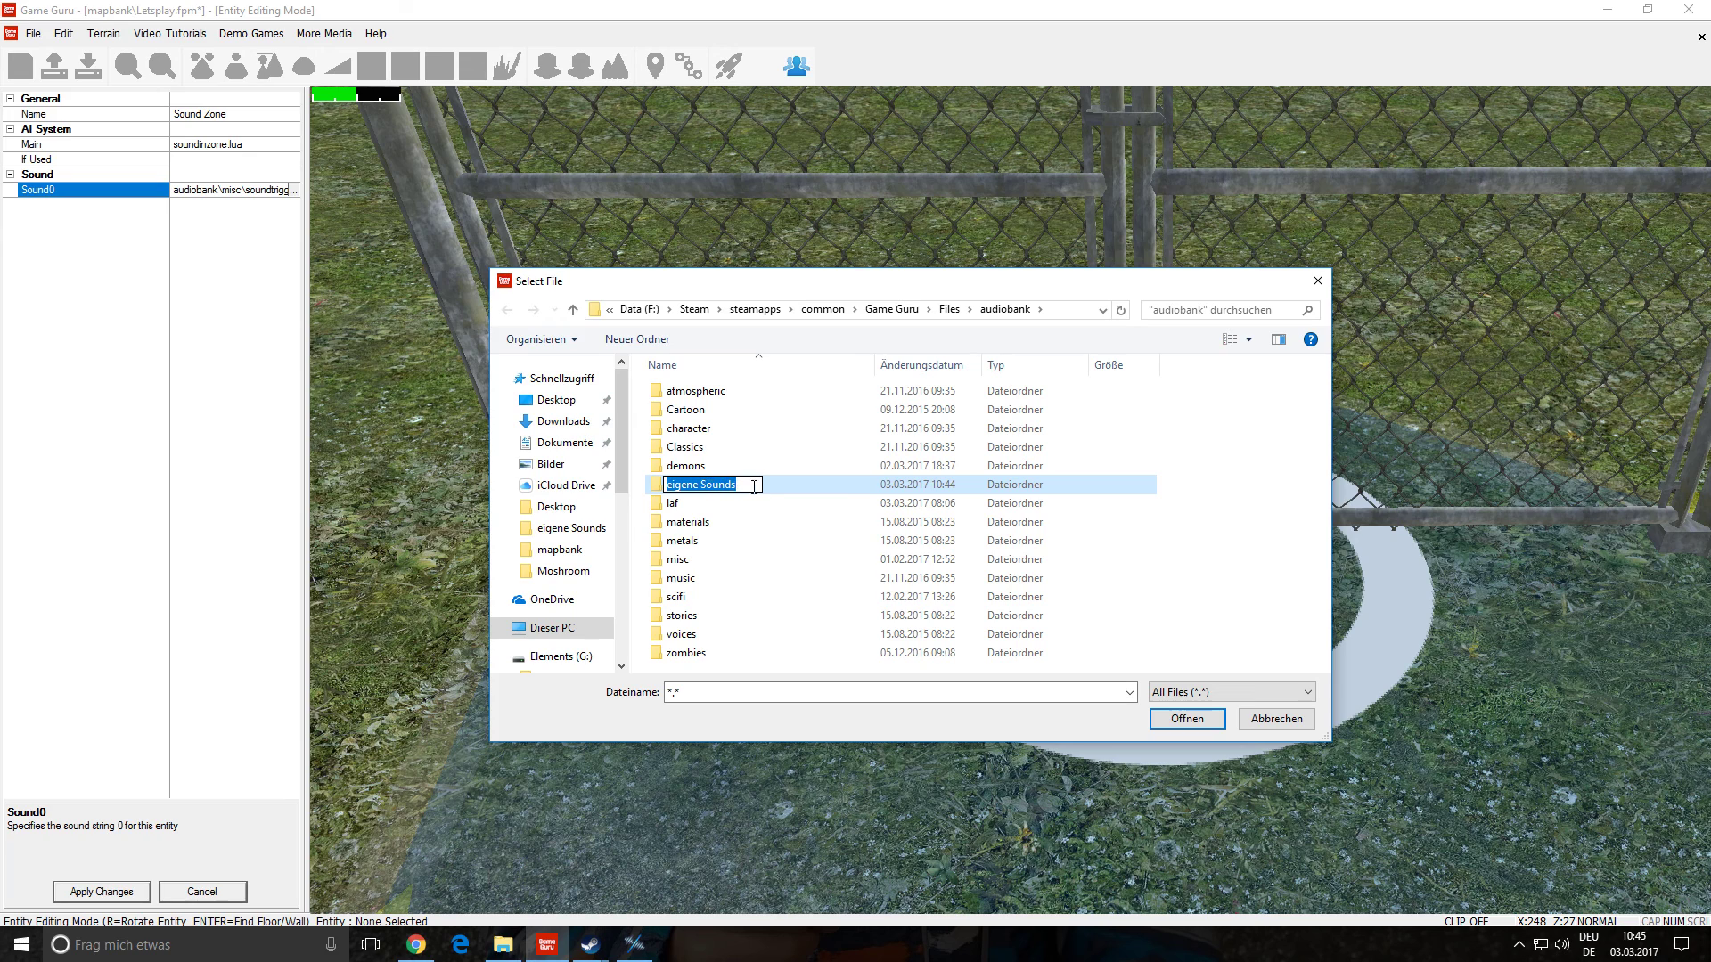
pyautogui.click(787, 483)
pyautogui.doubleClick(787, 484)
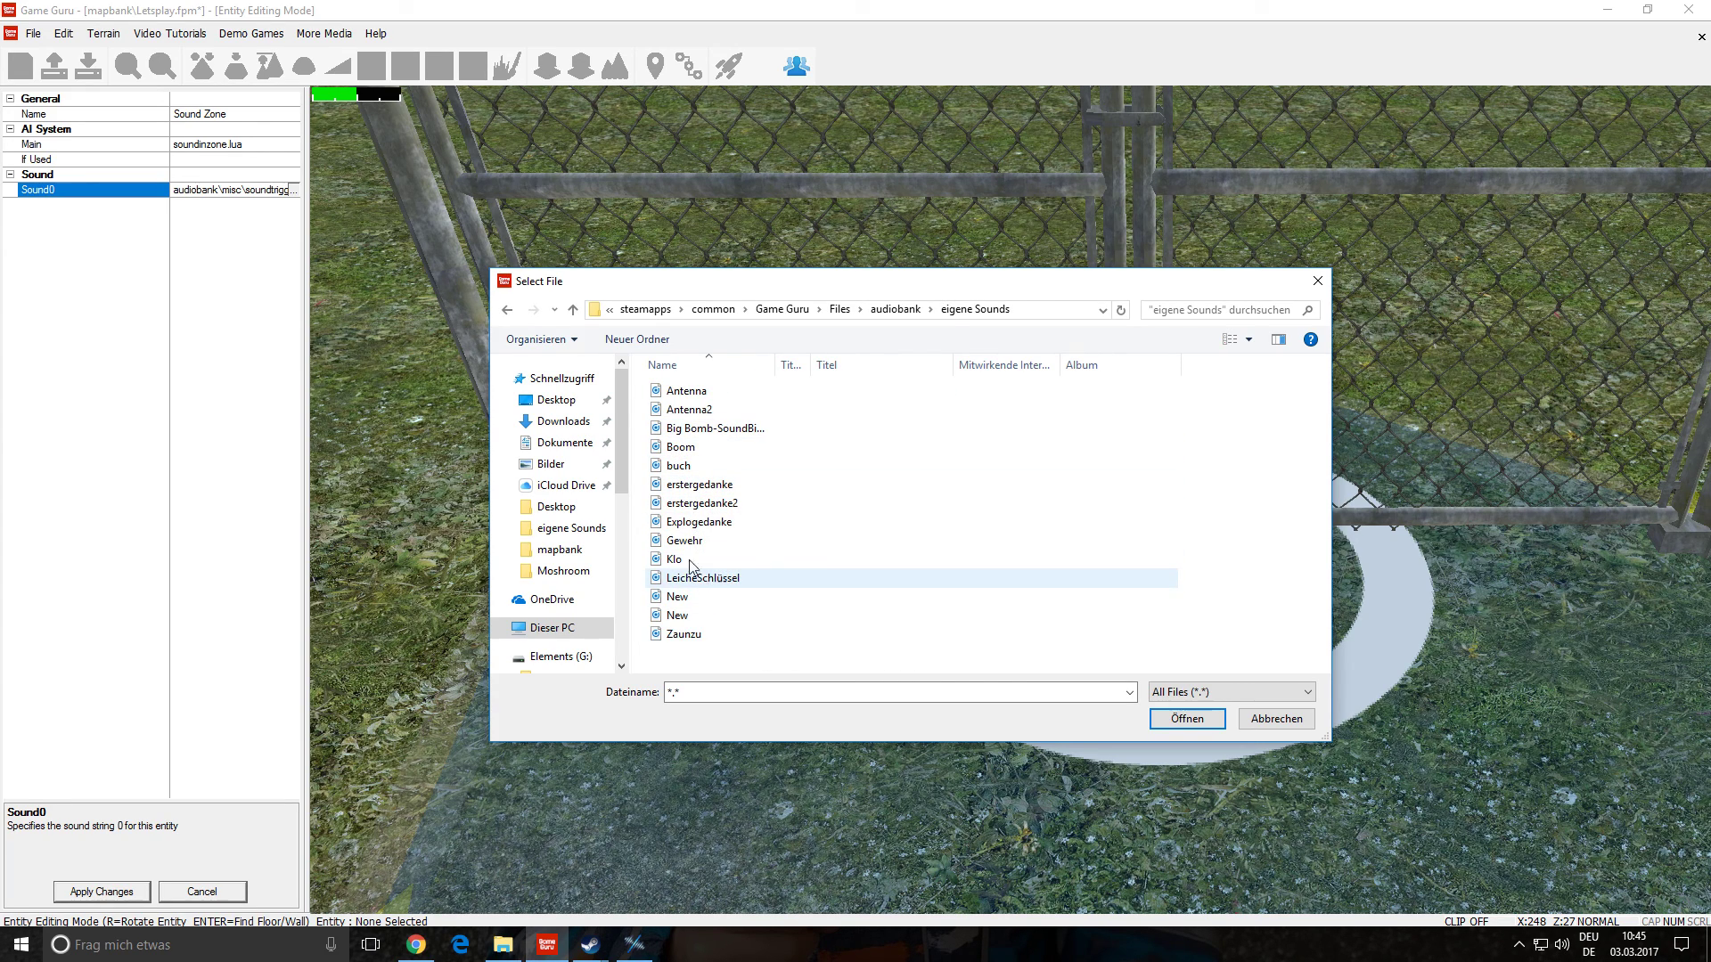
pyautogui.doubleClick(697, 634)
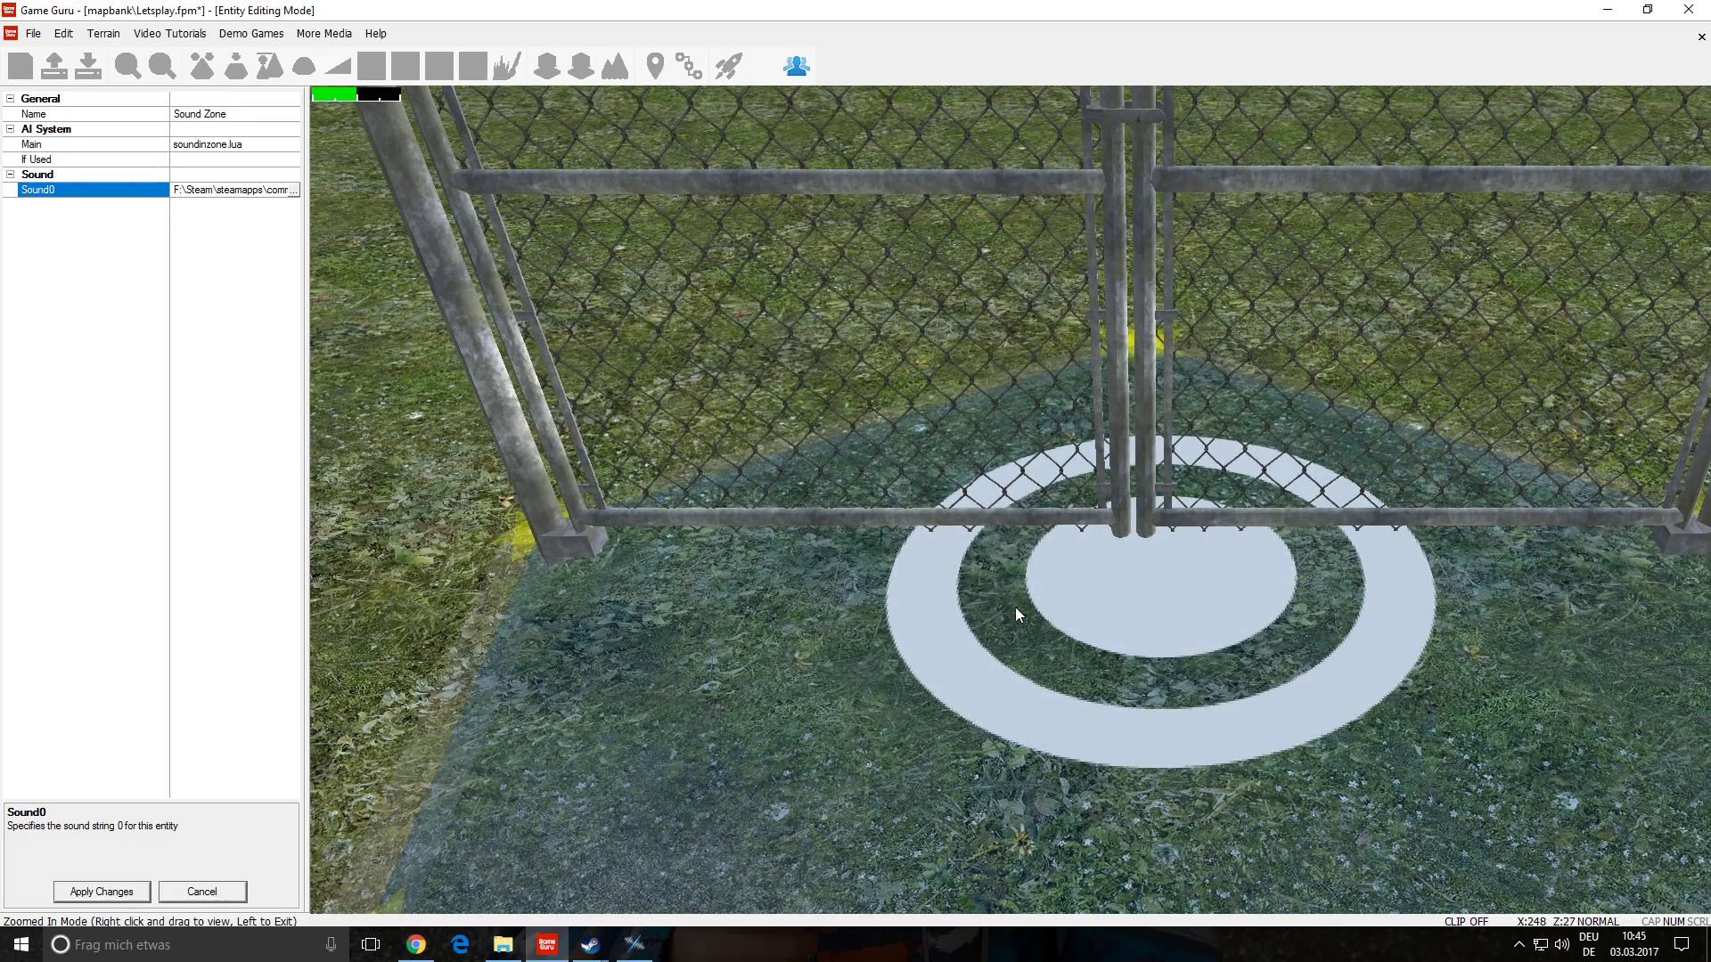
pyautogui.click(101, 891)
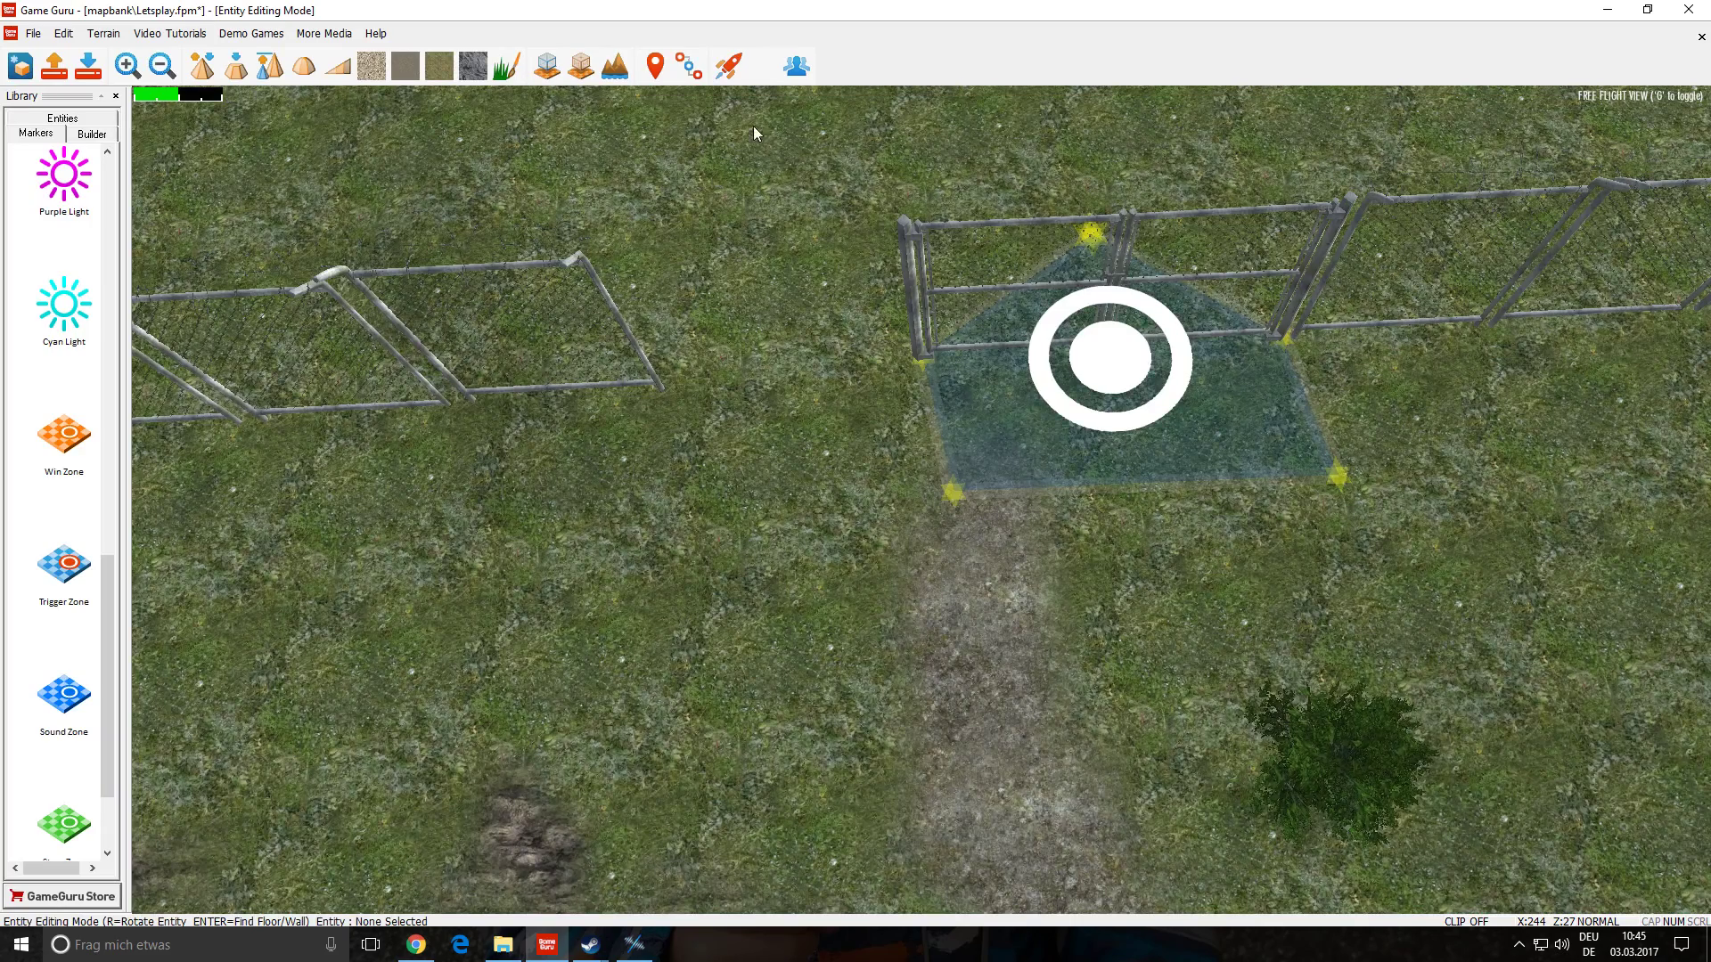
# - Test the level by walking from the cabin to the locked fence gate to check the sound zone, and end the test game
pyautogui.click(728, 65)
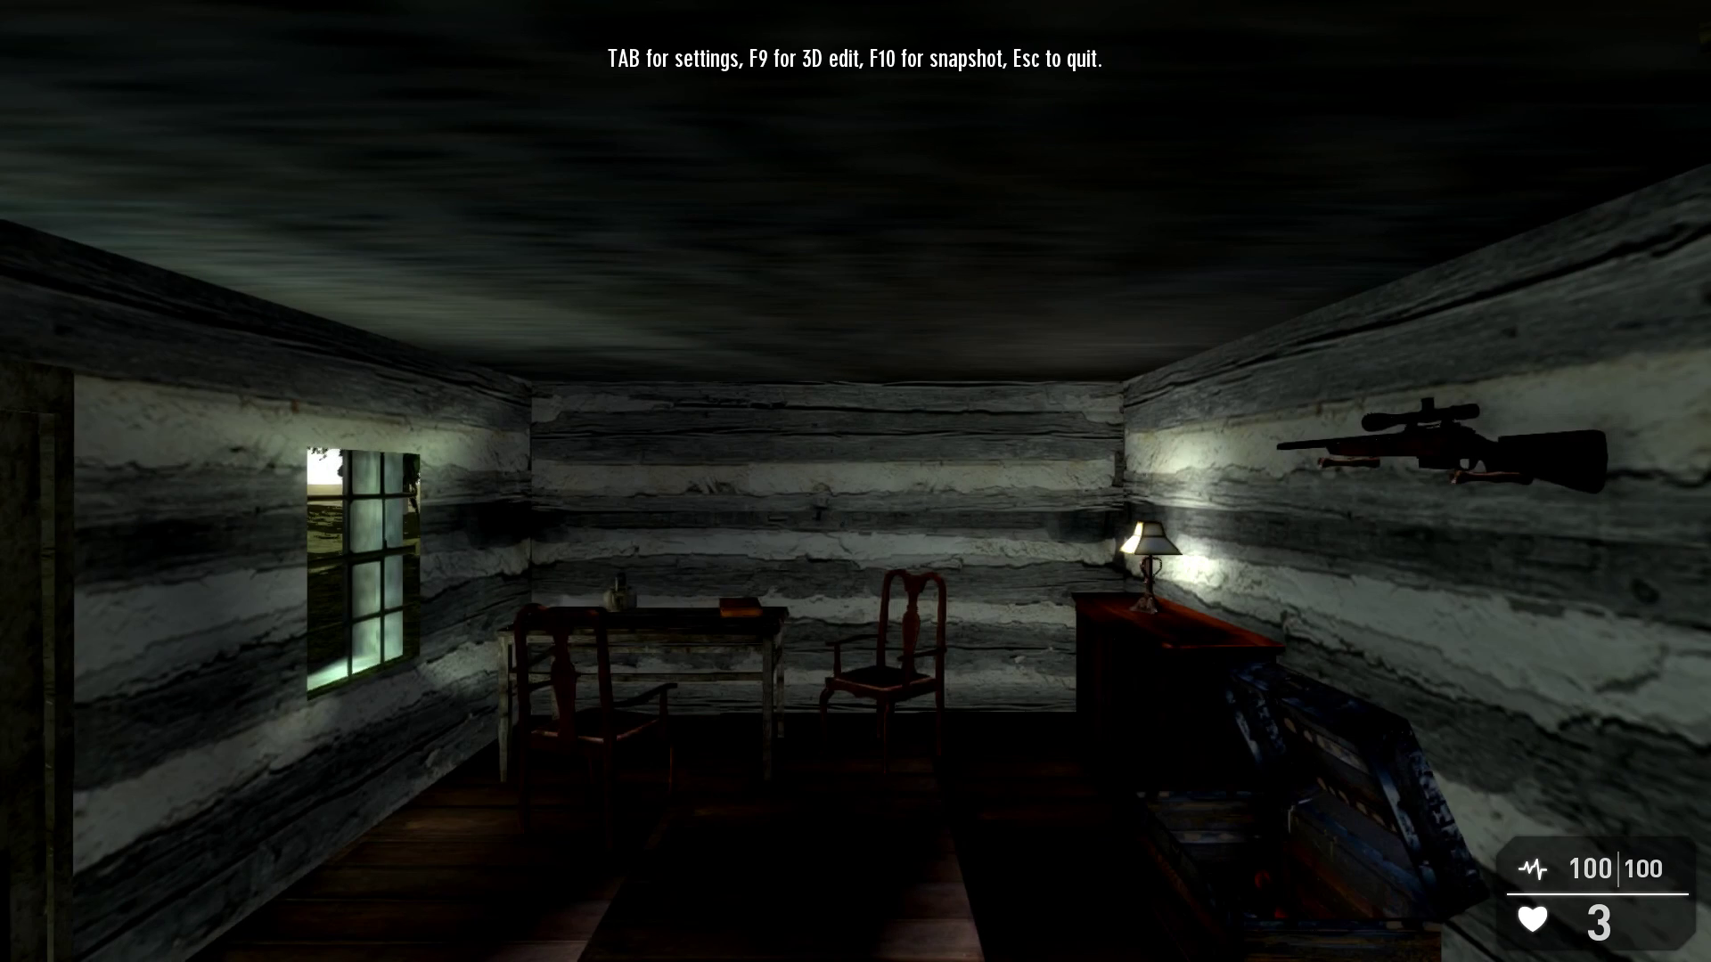
pyautogui.press('w')
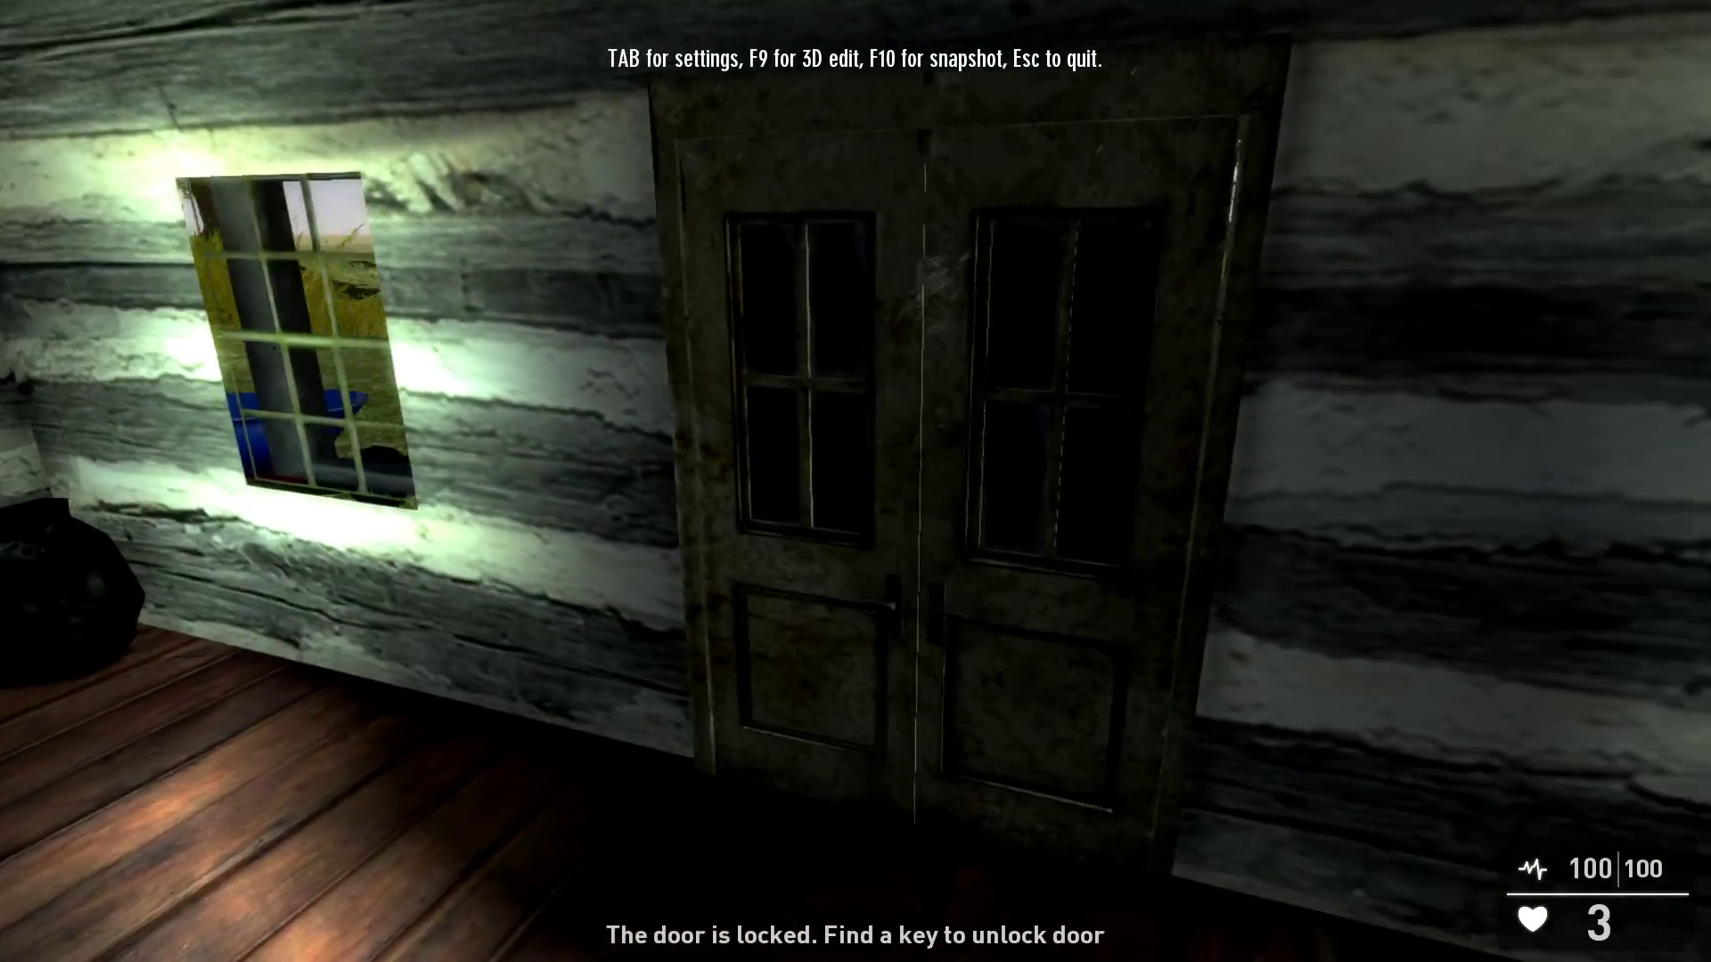
pyautogui.moveTo(855, 481)
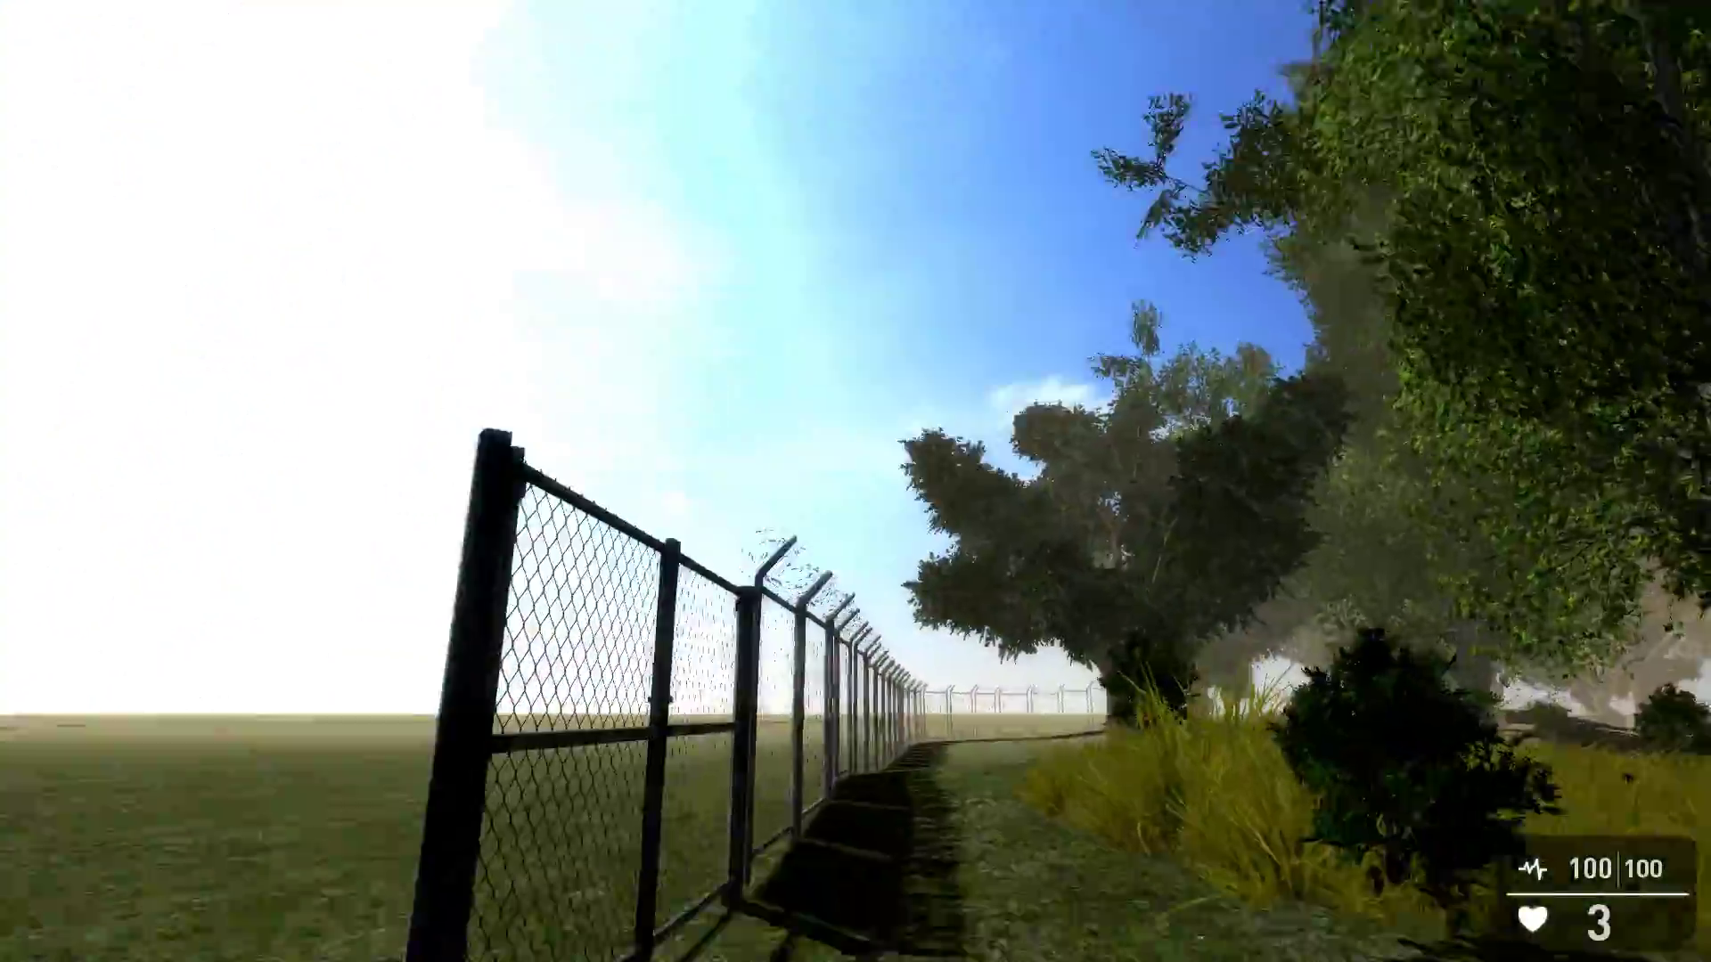
pyautogui.press('w')
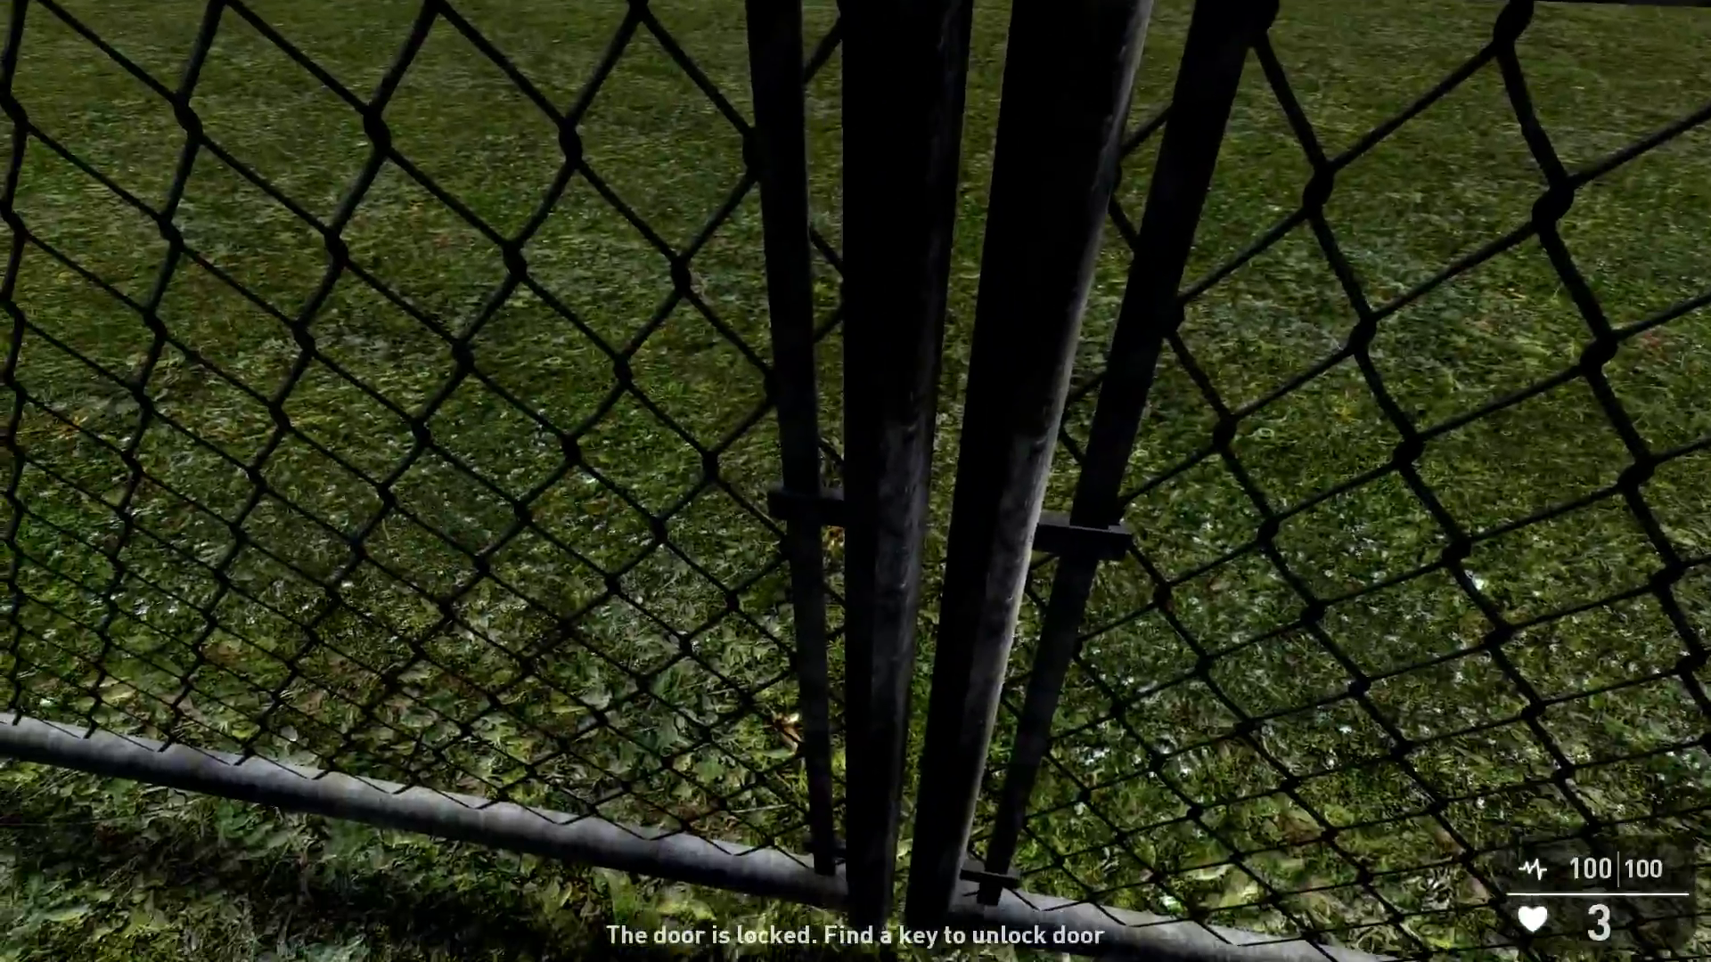
pyautogui.press('w')
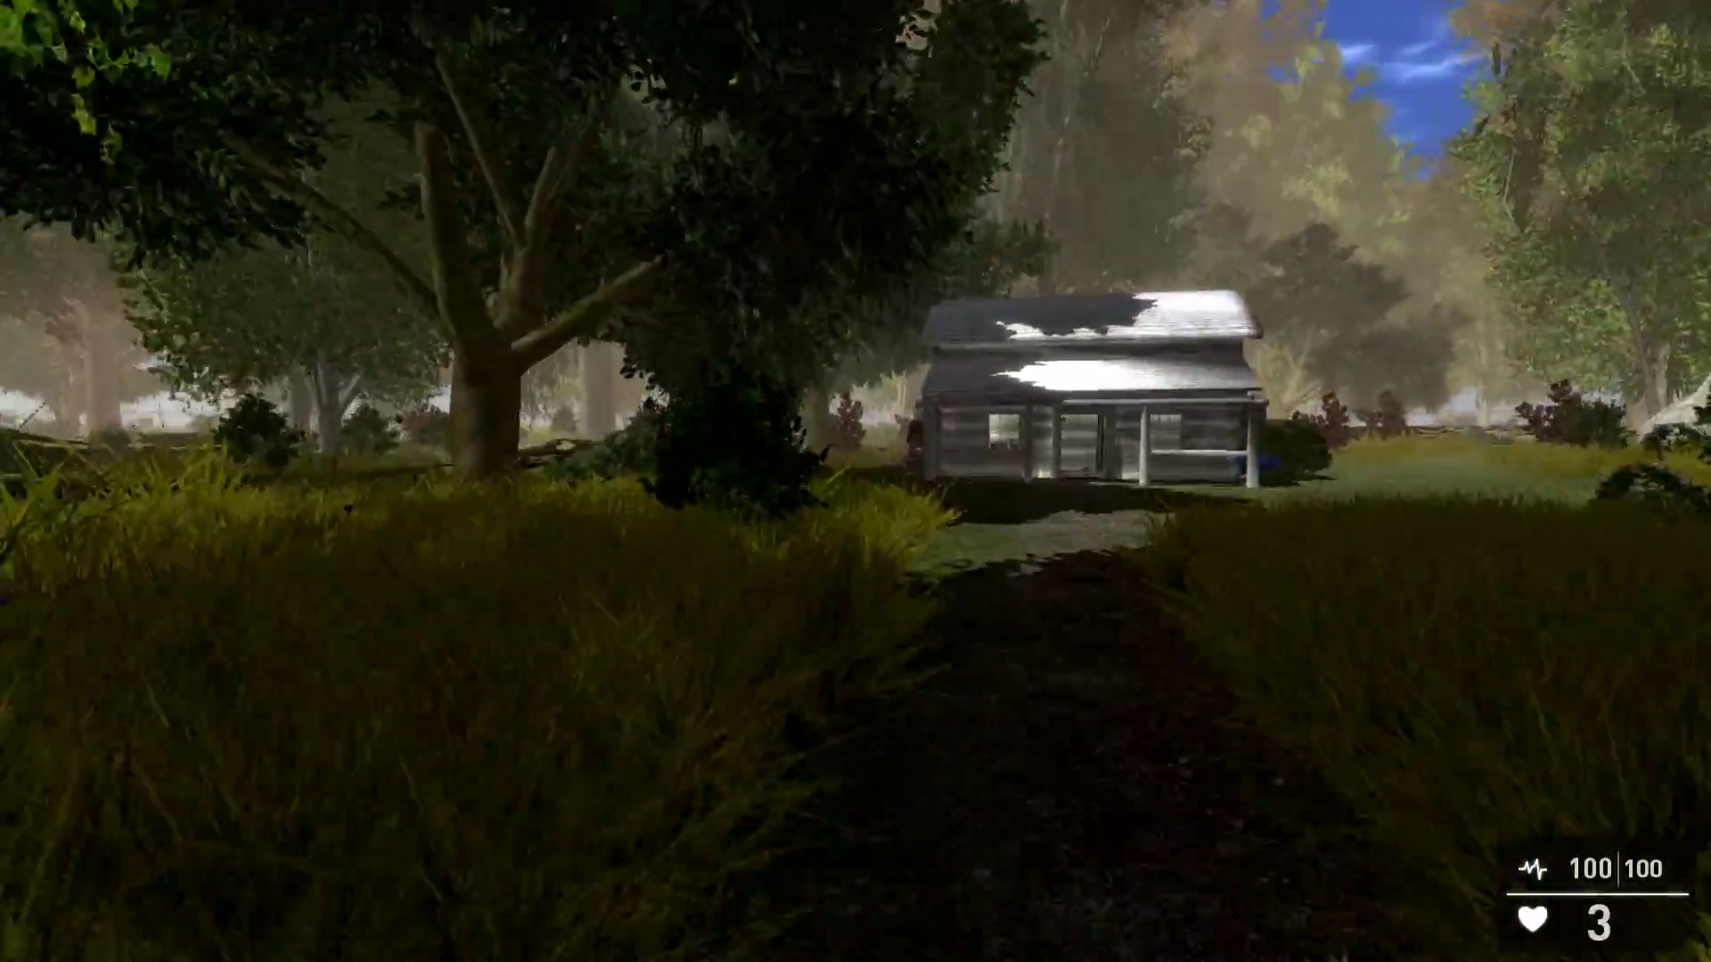
pyautogui.press('w')
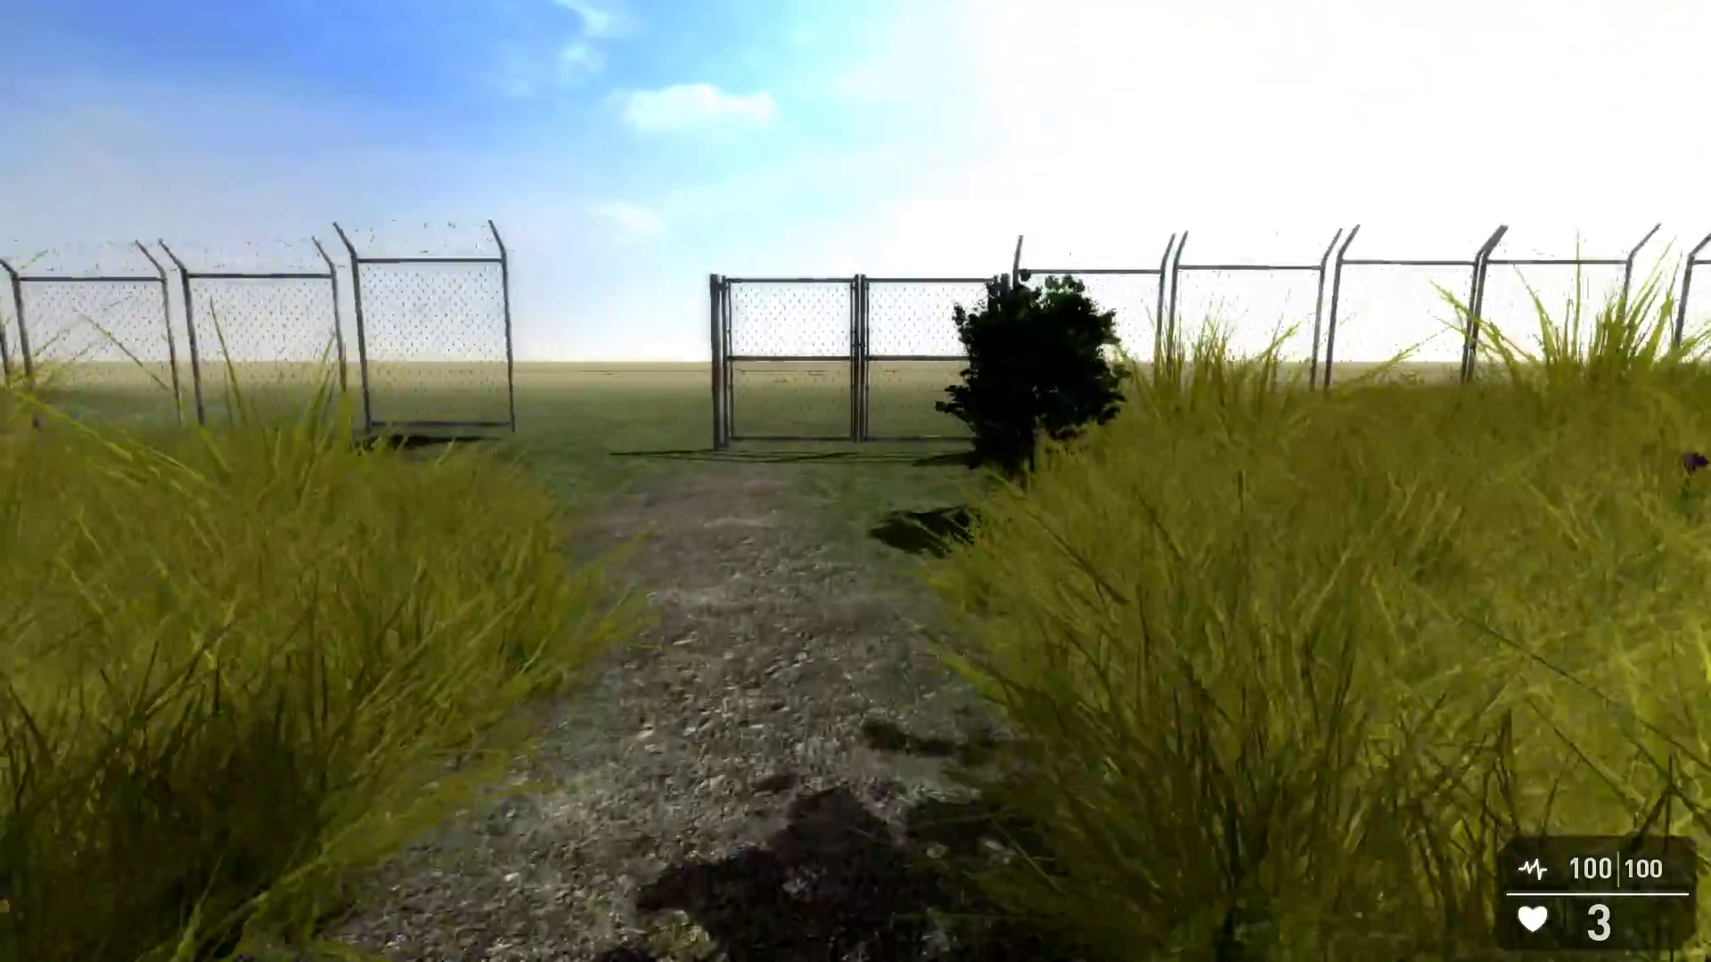
pyautogui.press('w')
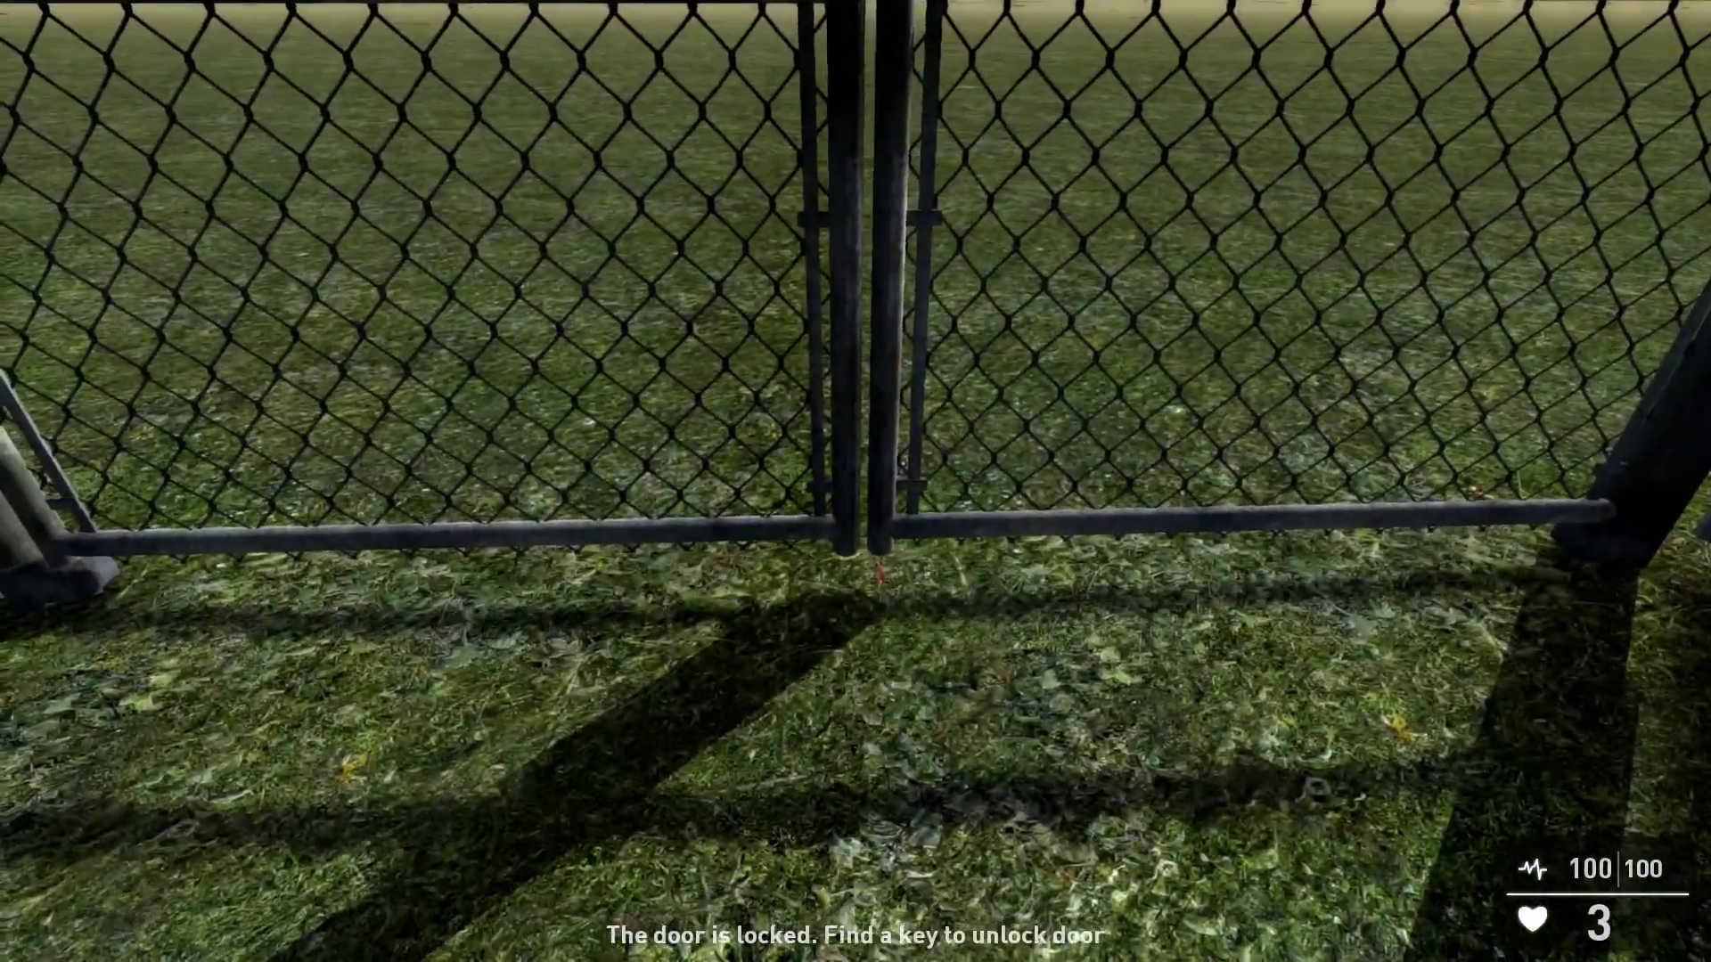
pyautogui.press('s')
pyautogui.press('w')
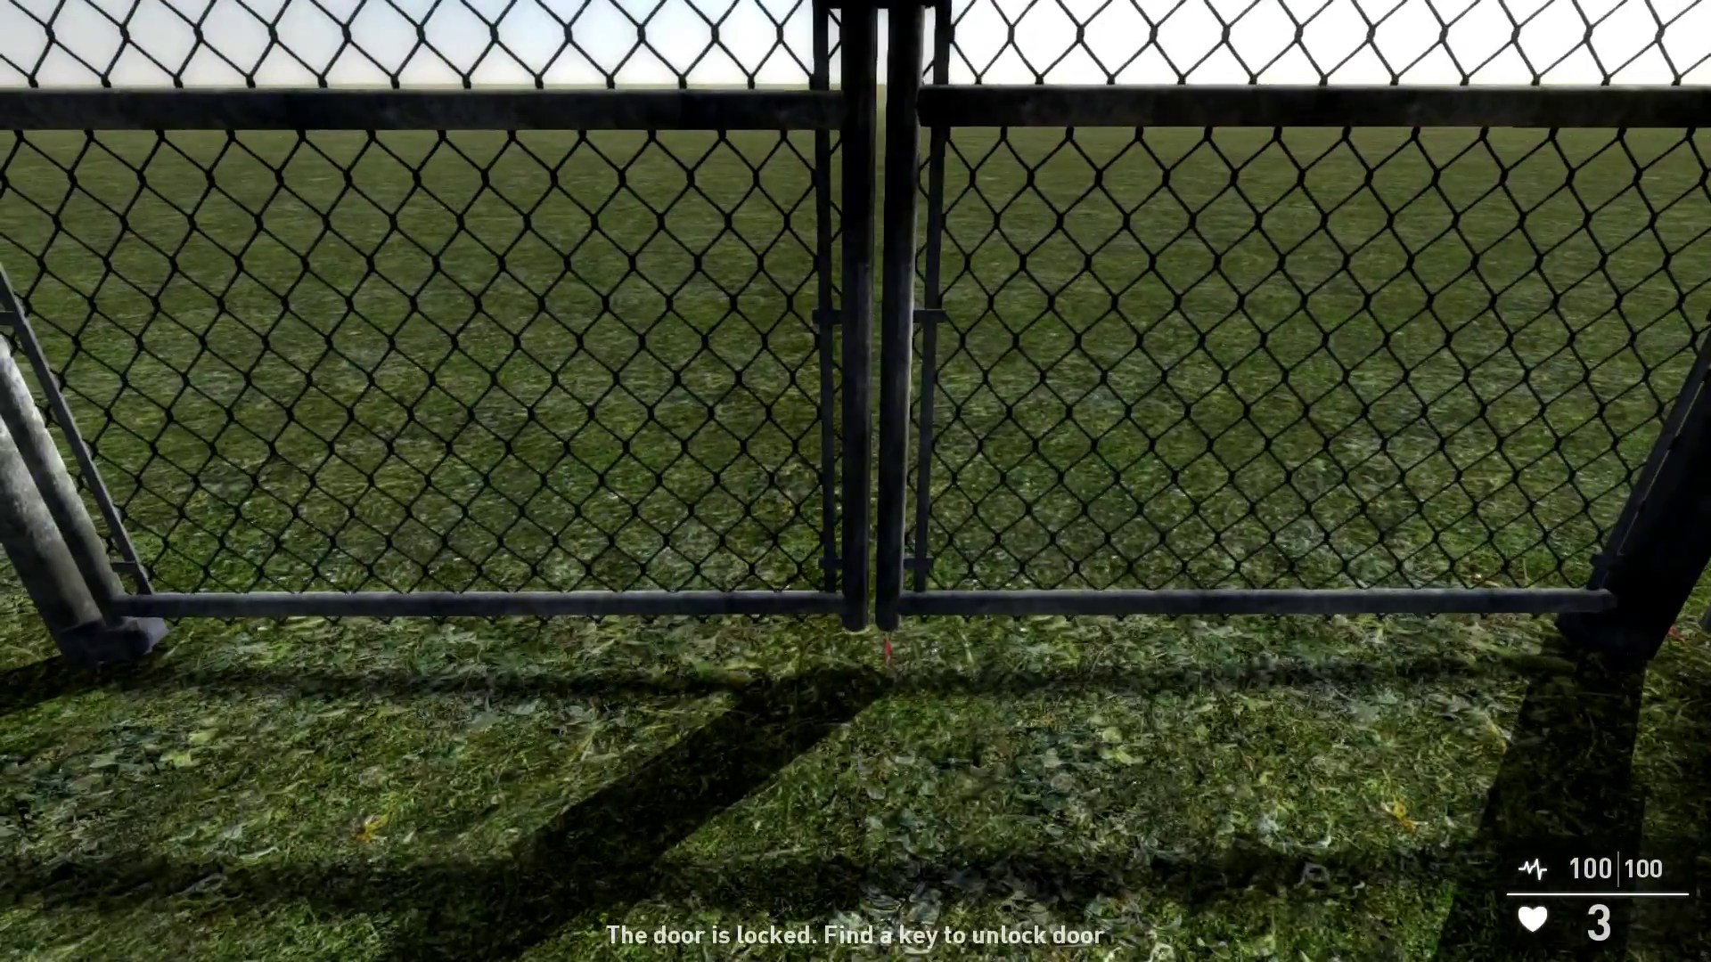
pyautogui.press('Escape')
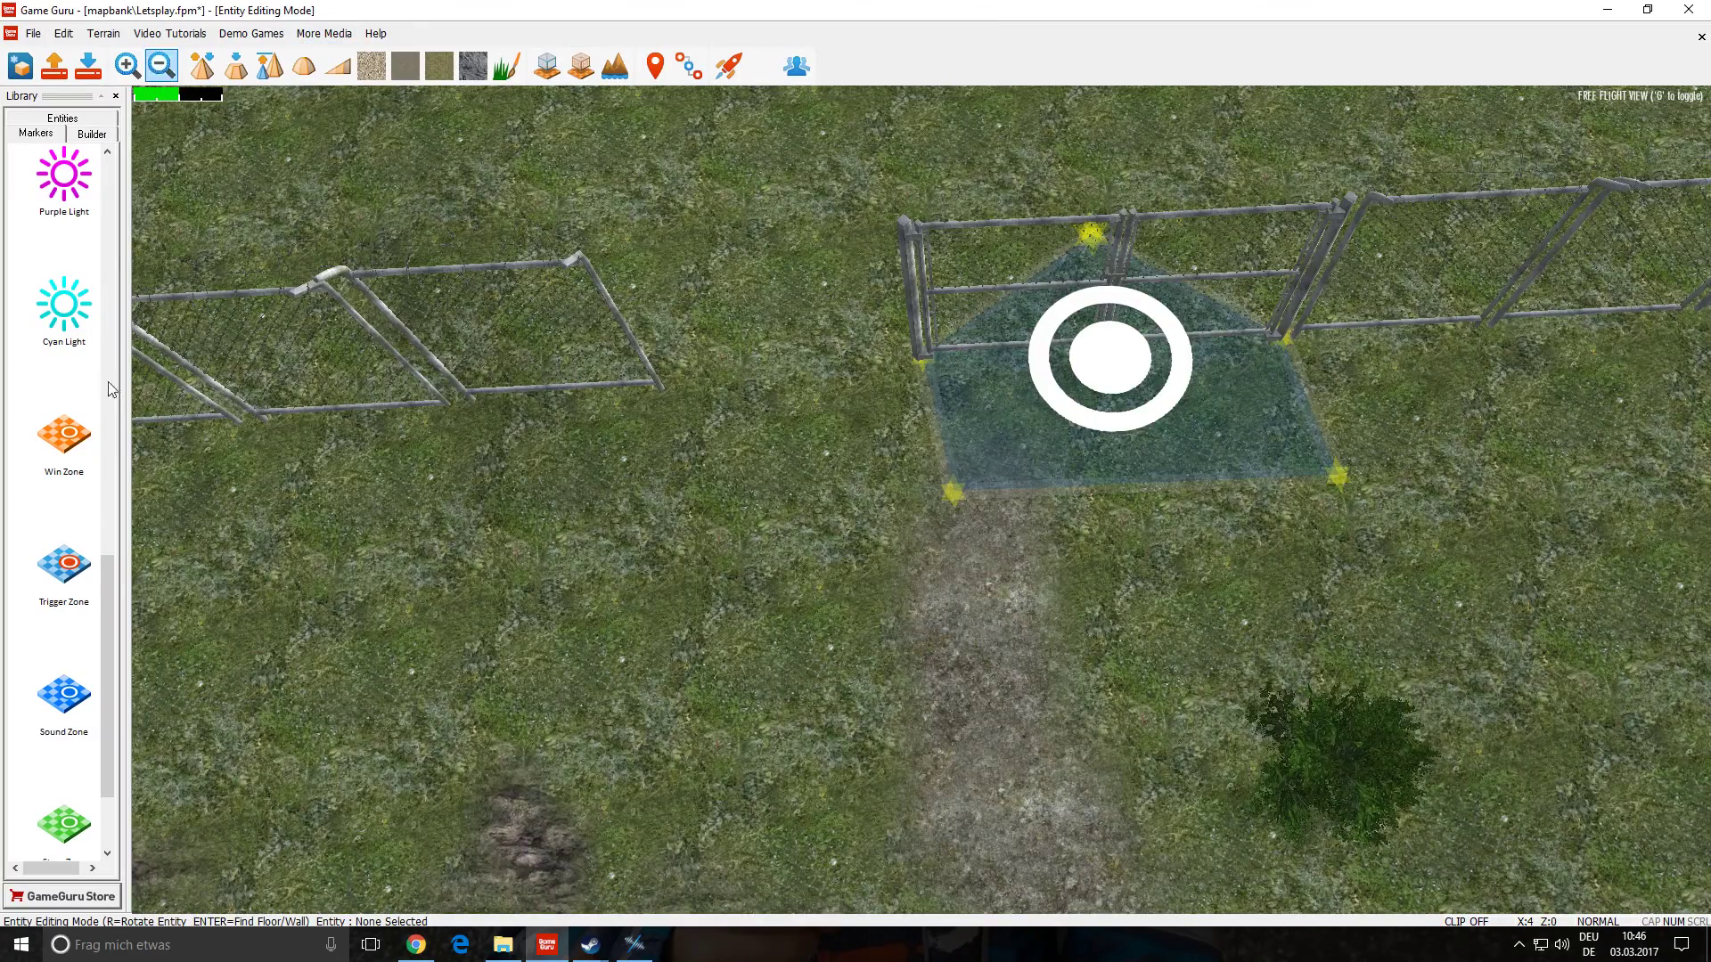
# - Switch to MAGIX Music Maker and delete the old recording from track 1
pyautogui.click(634, 946)
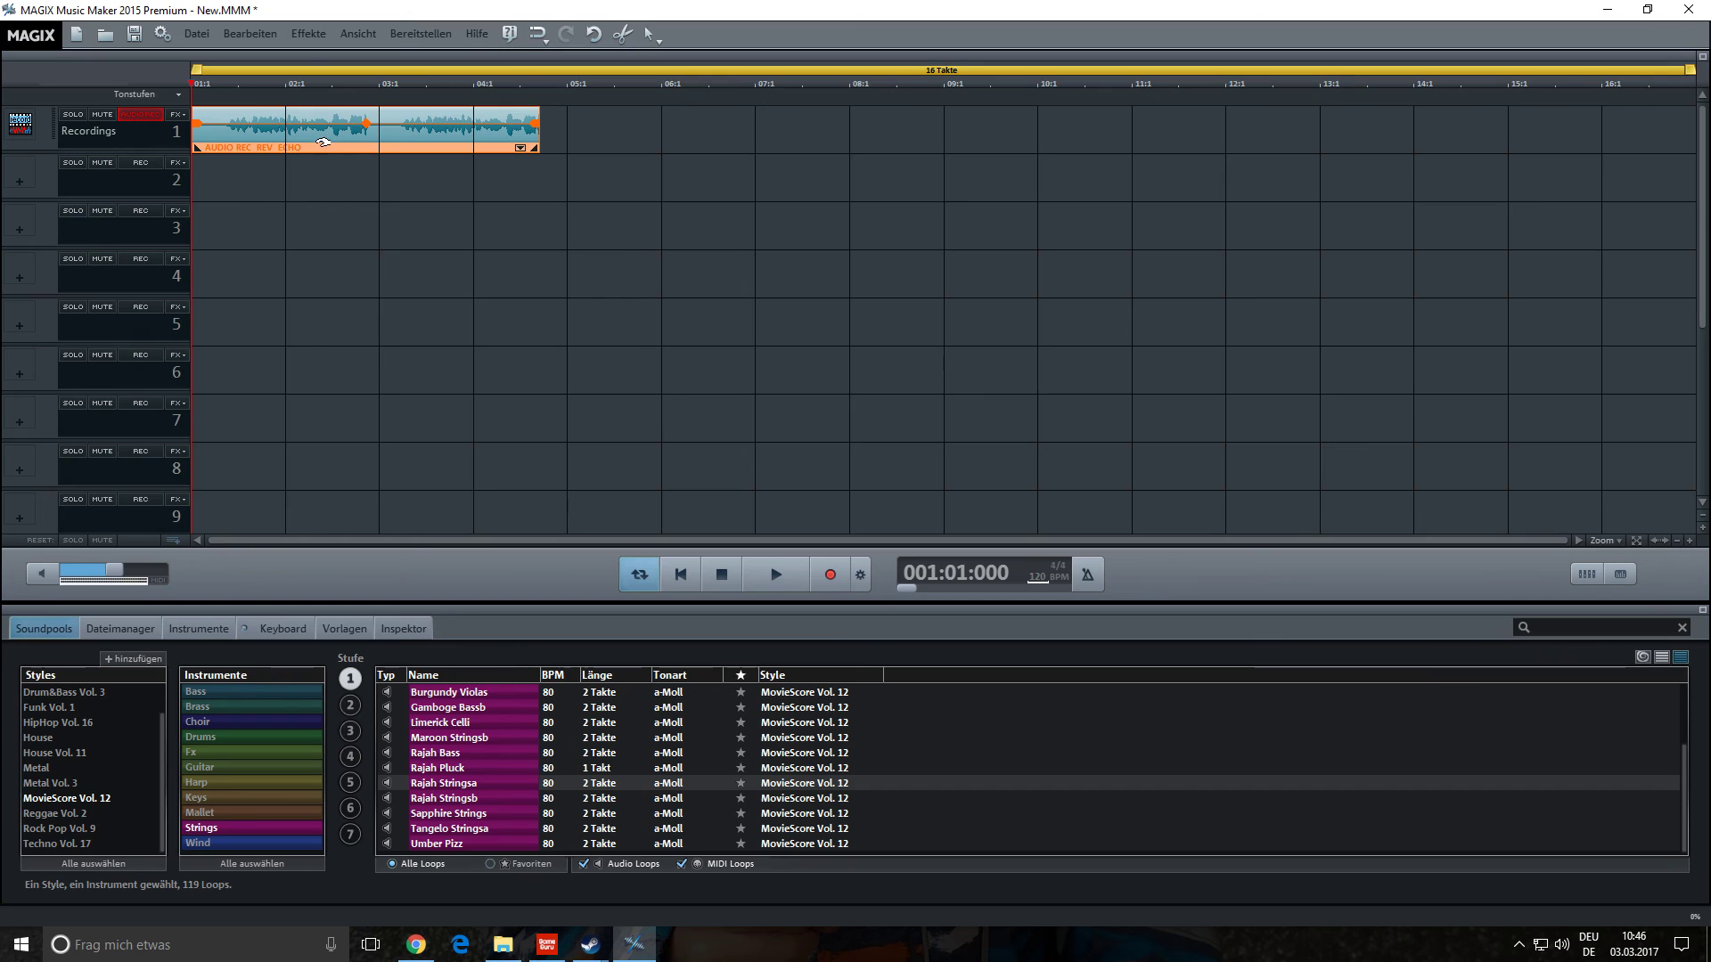
pyautogui.press('Delete')
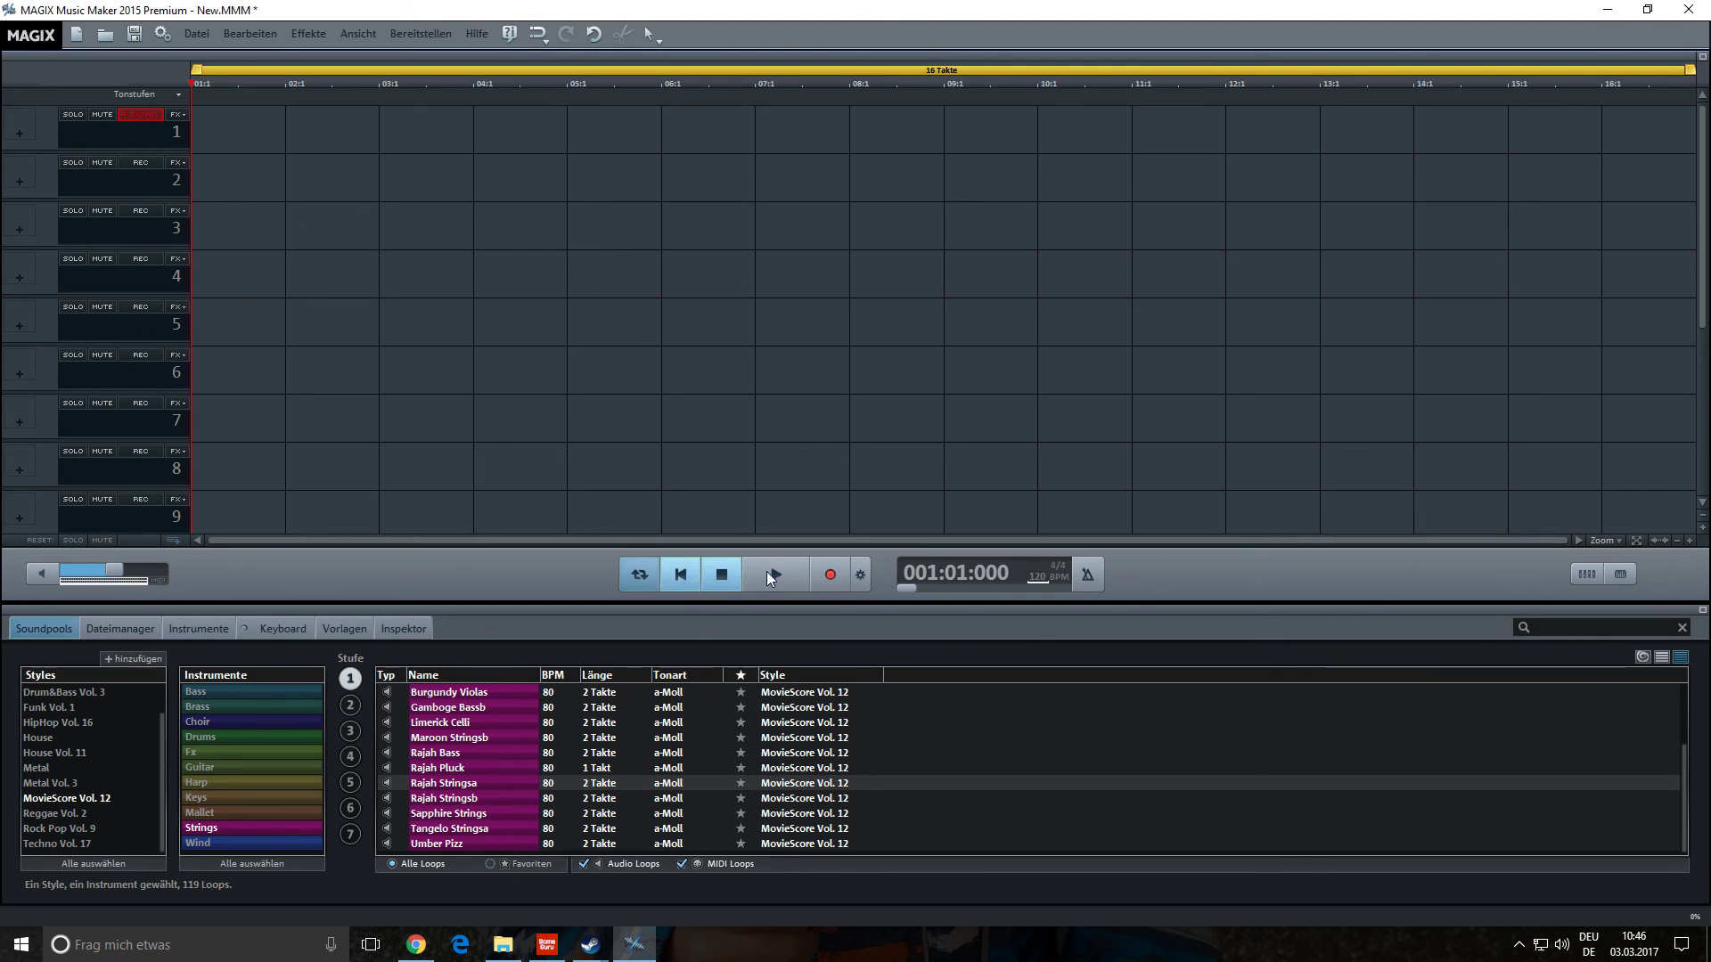
pyautogui.click(829, 574)
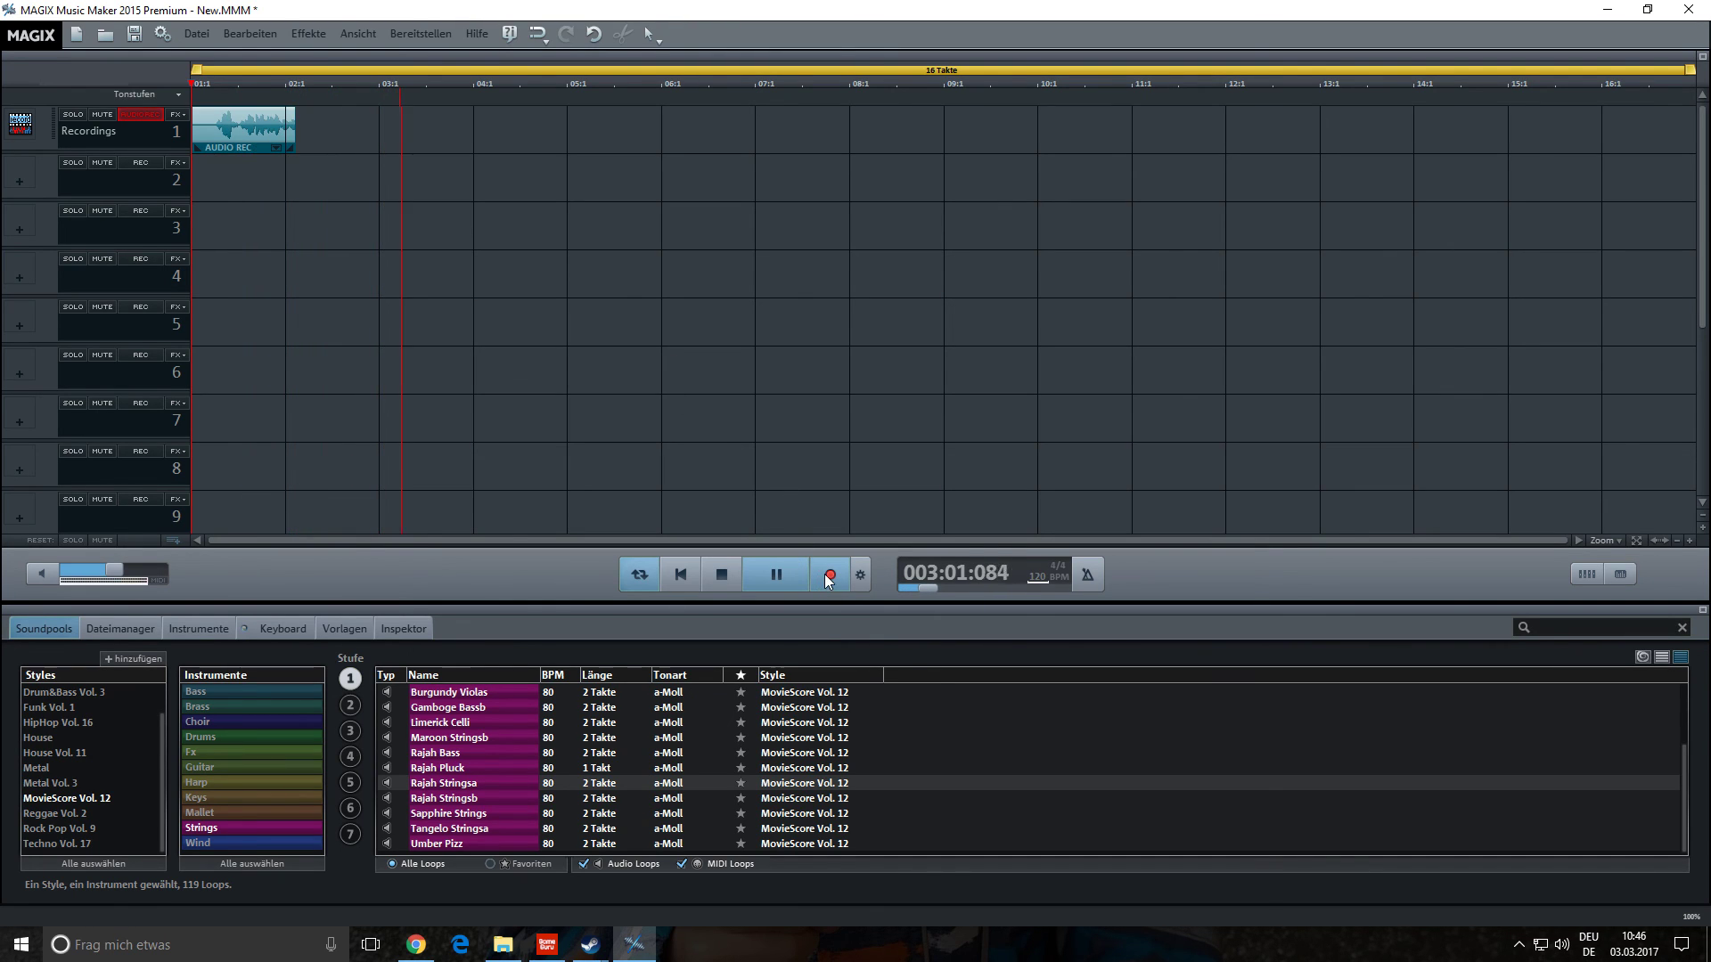
pyautogui.click(718, 575)
pyautogui.click(274, 142)
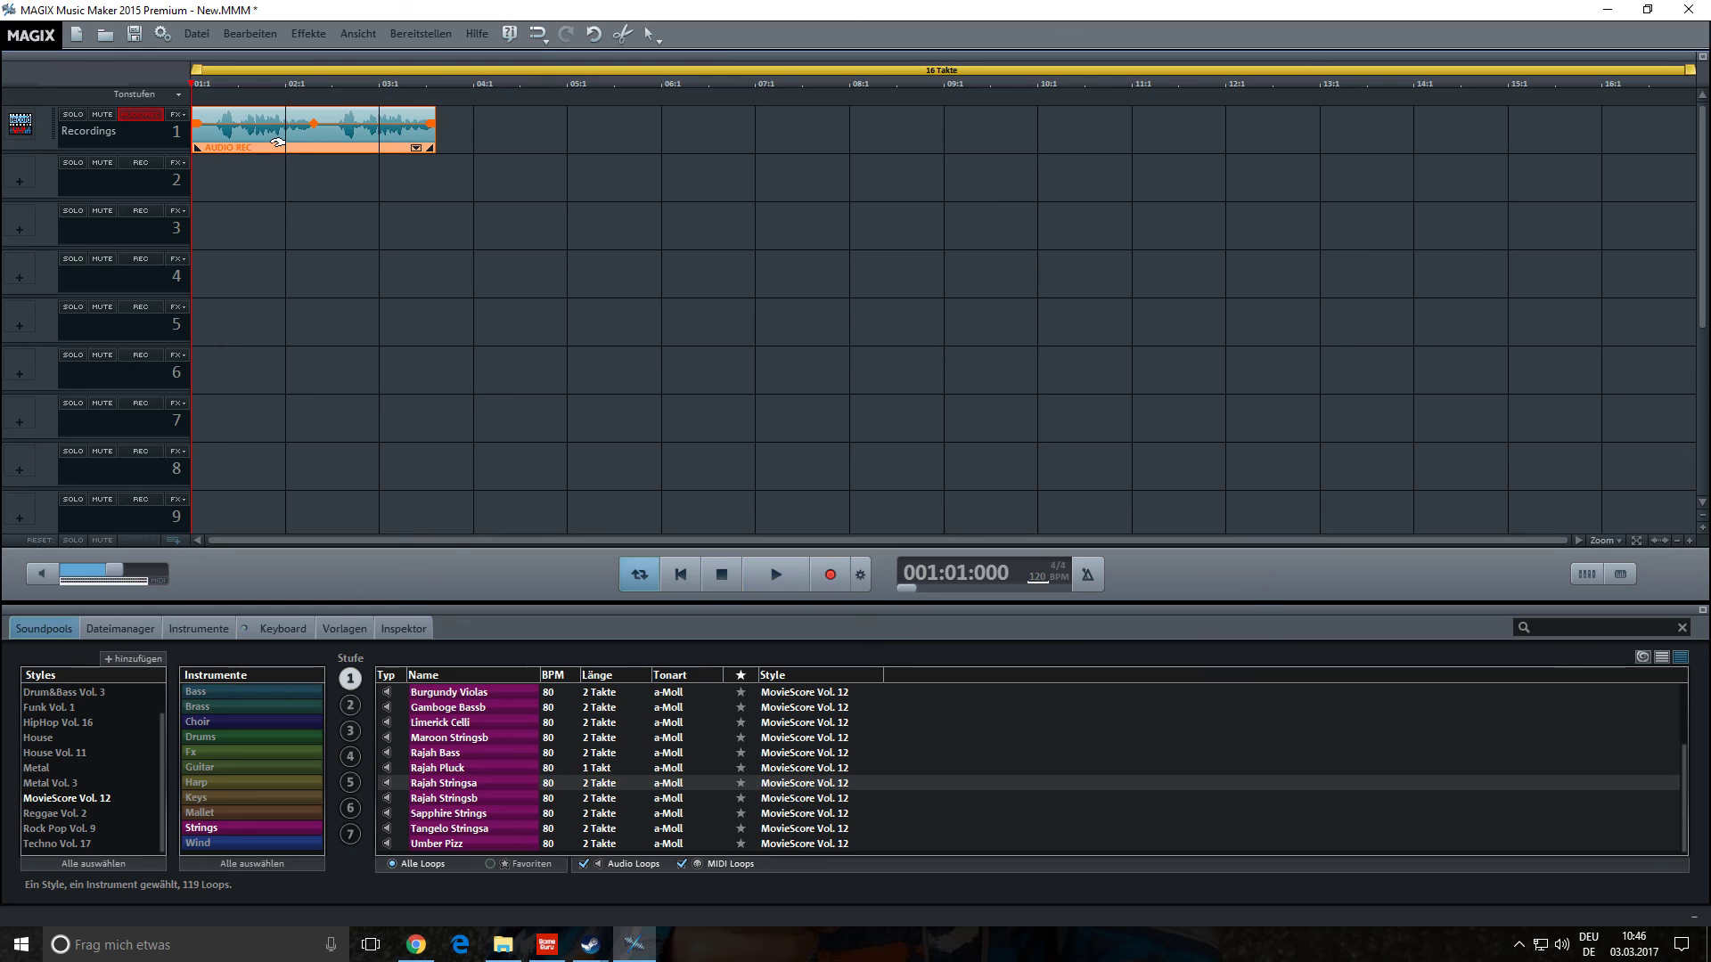
pyautogui.press('Delete')
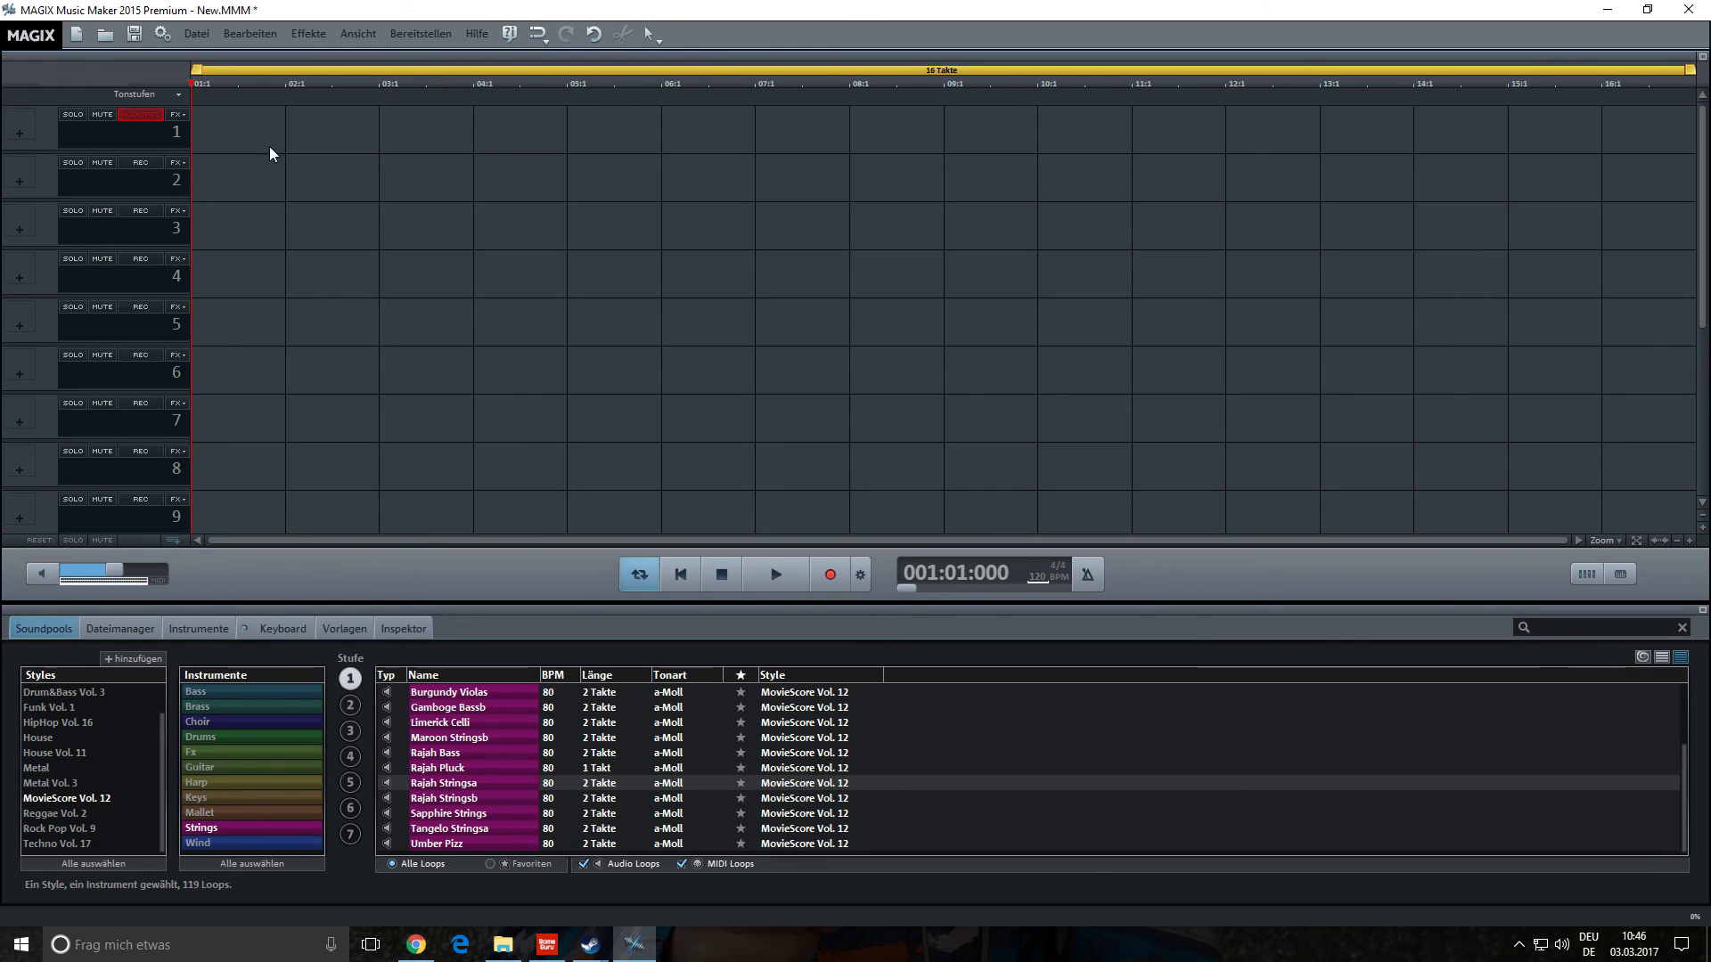
# - Record a new audio take on track 1
pyautogui.click(828, 579)
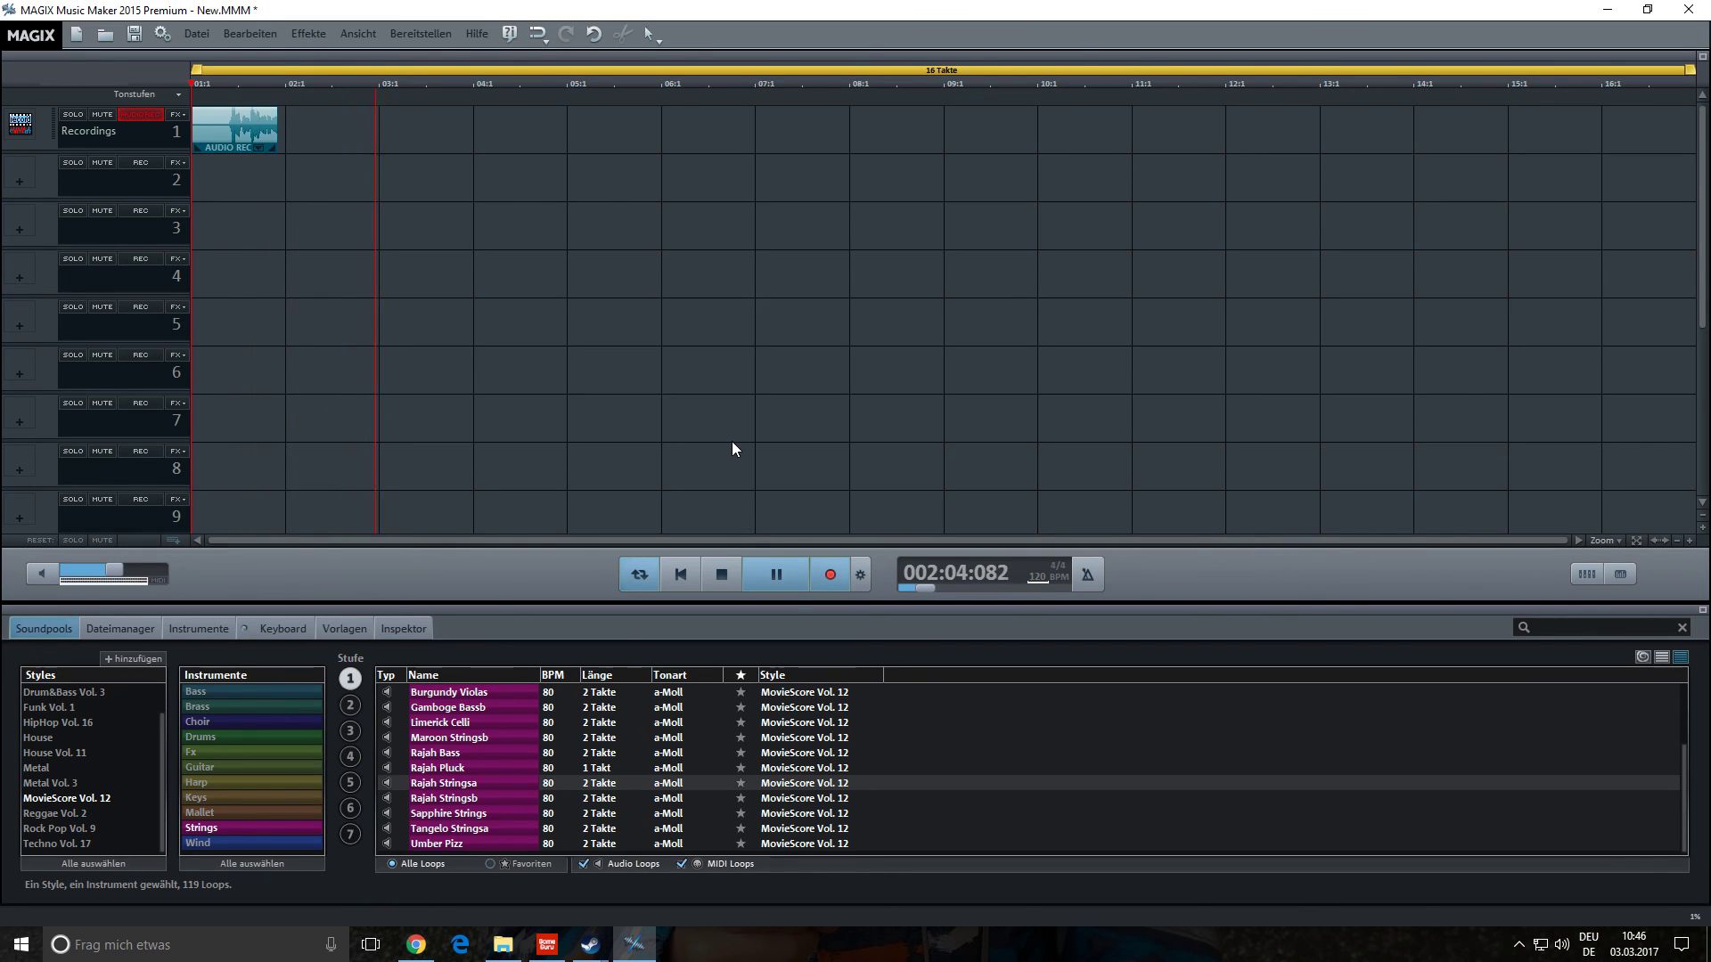
pyautogui.click(723, 573)
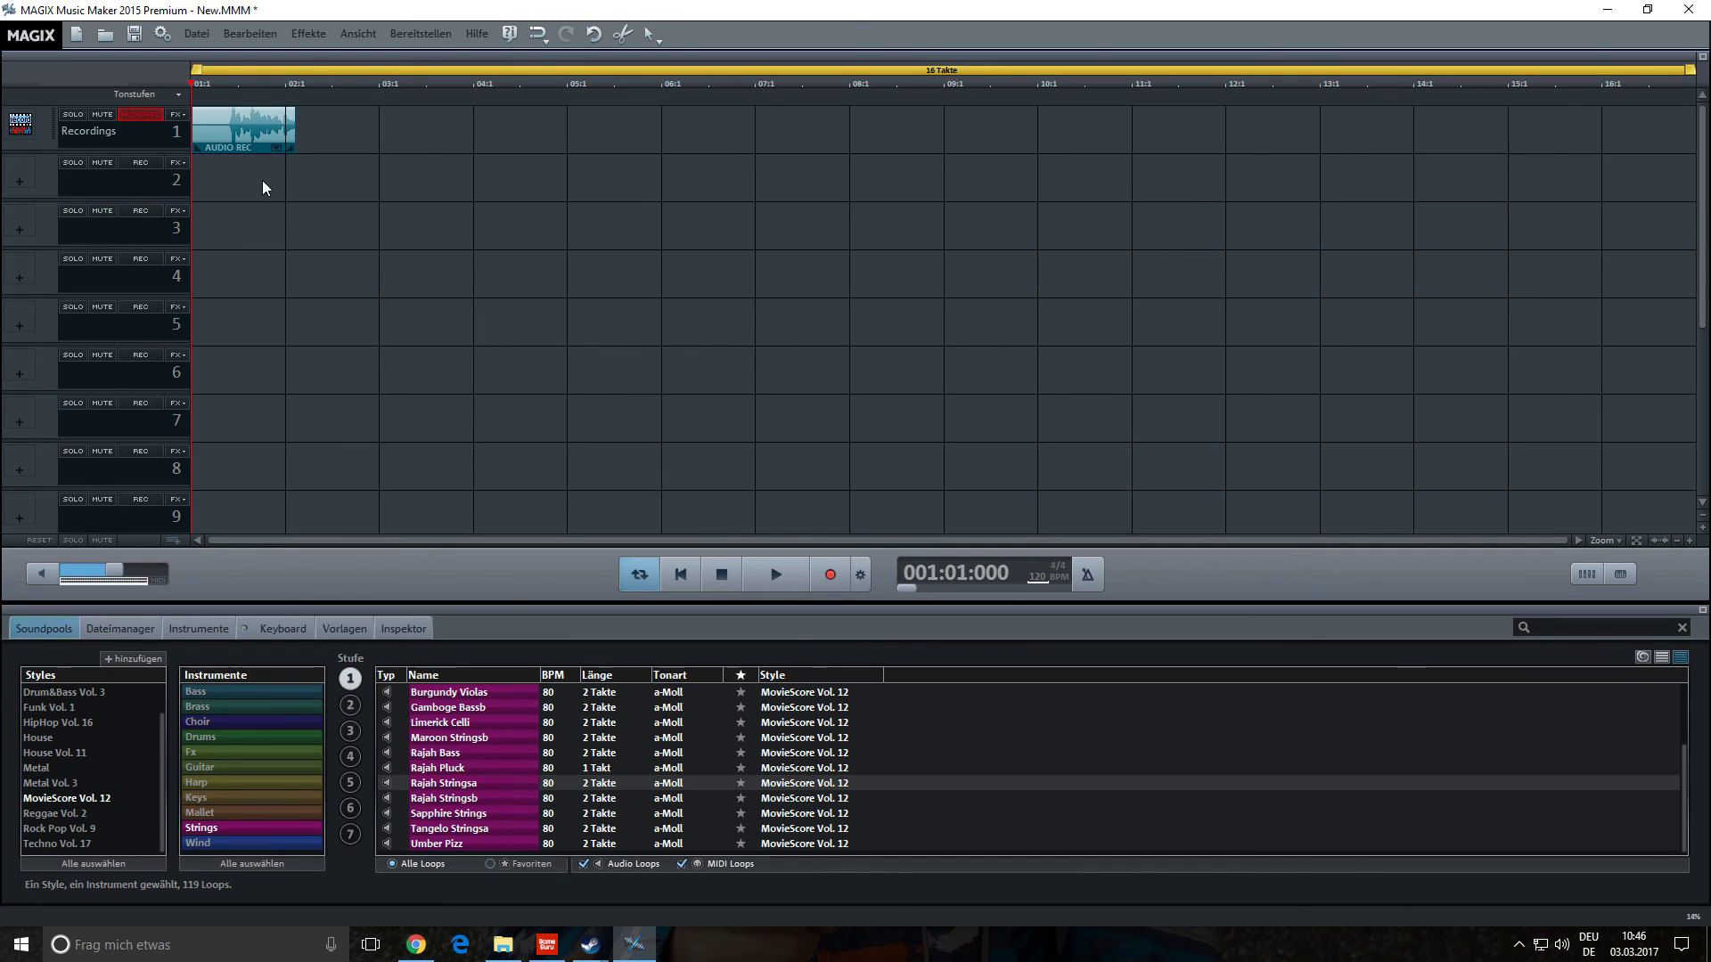
# - Apply the Hall & Echo effect with reverb to the new track 1 recording and play the clip back
pyautogui.rightClick(259, 142)
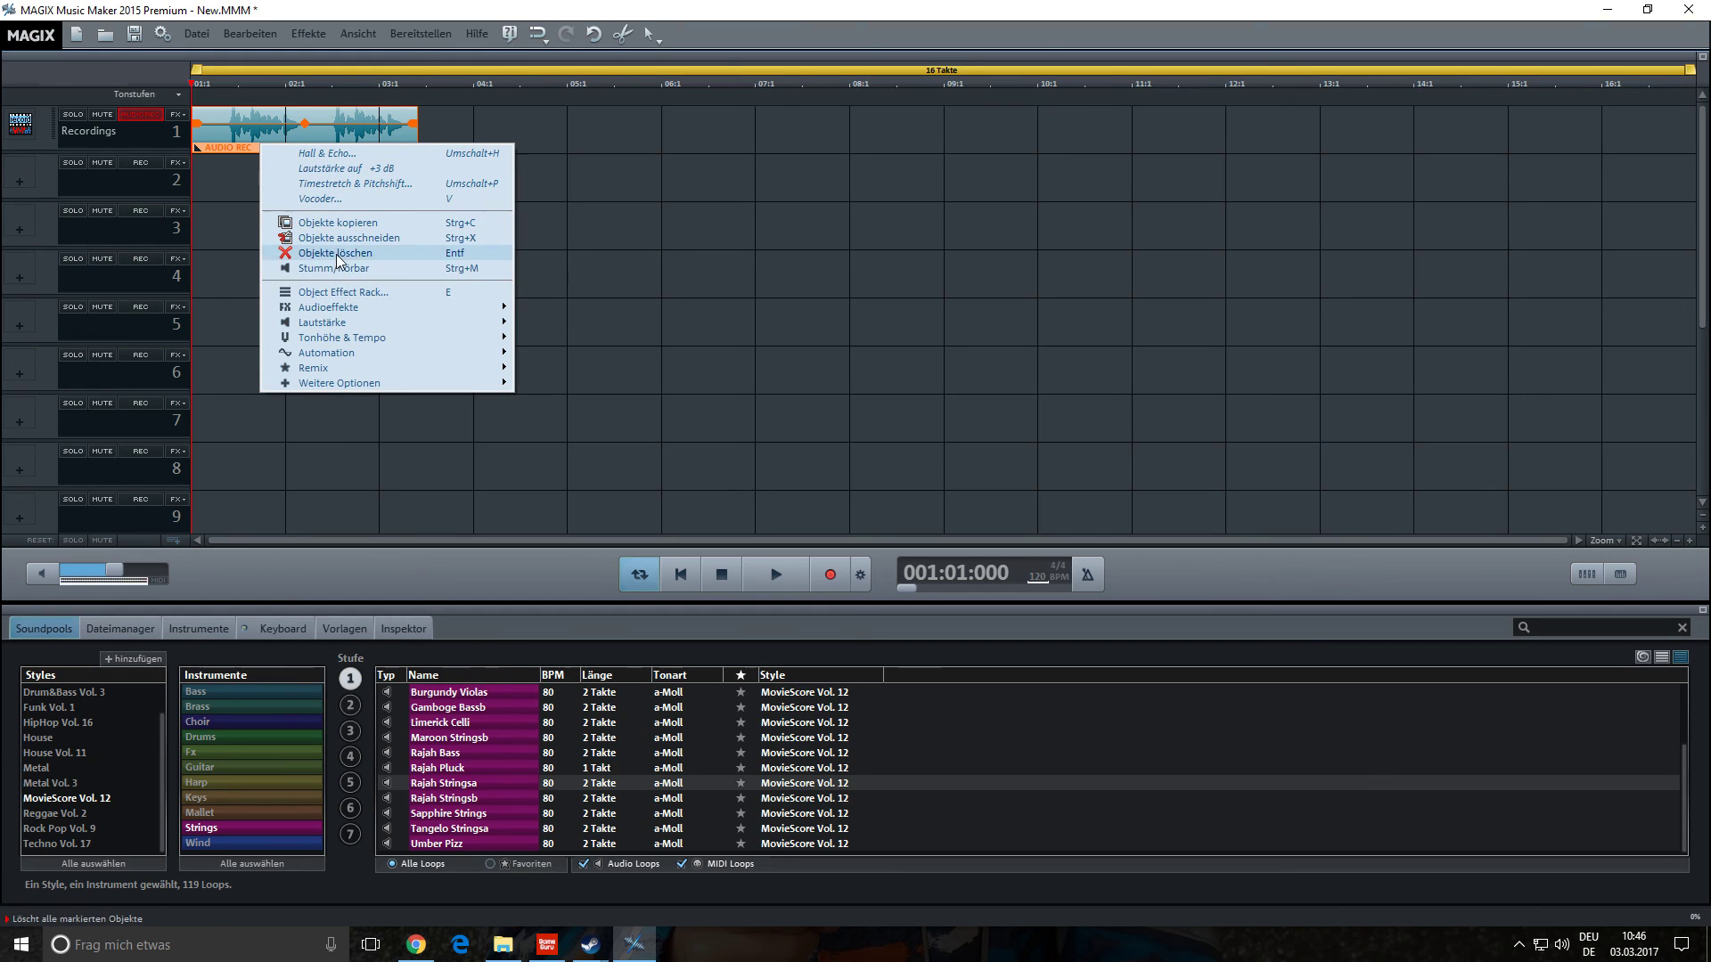
pyautogui.moveTo(348, 308)
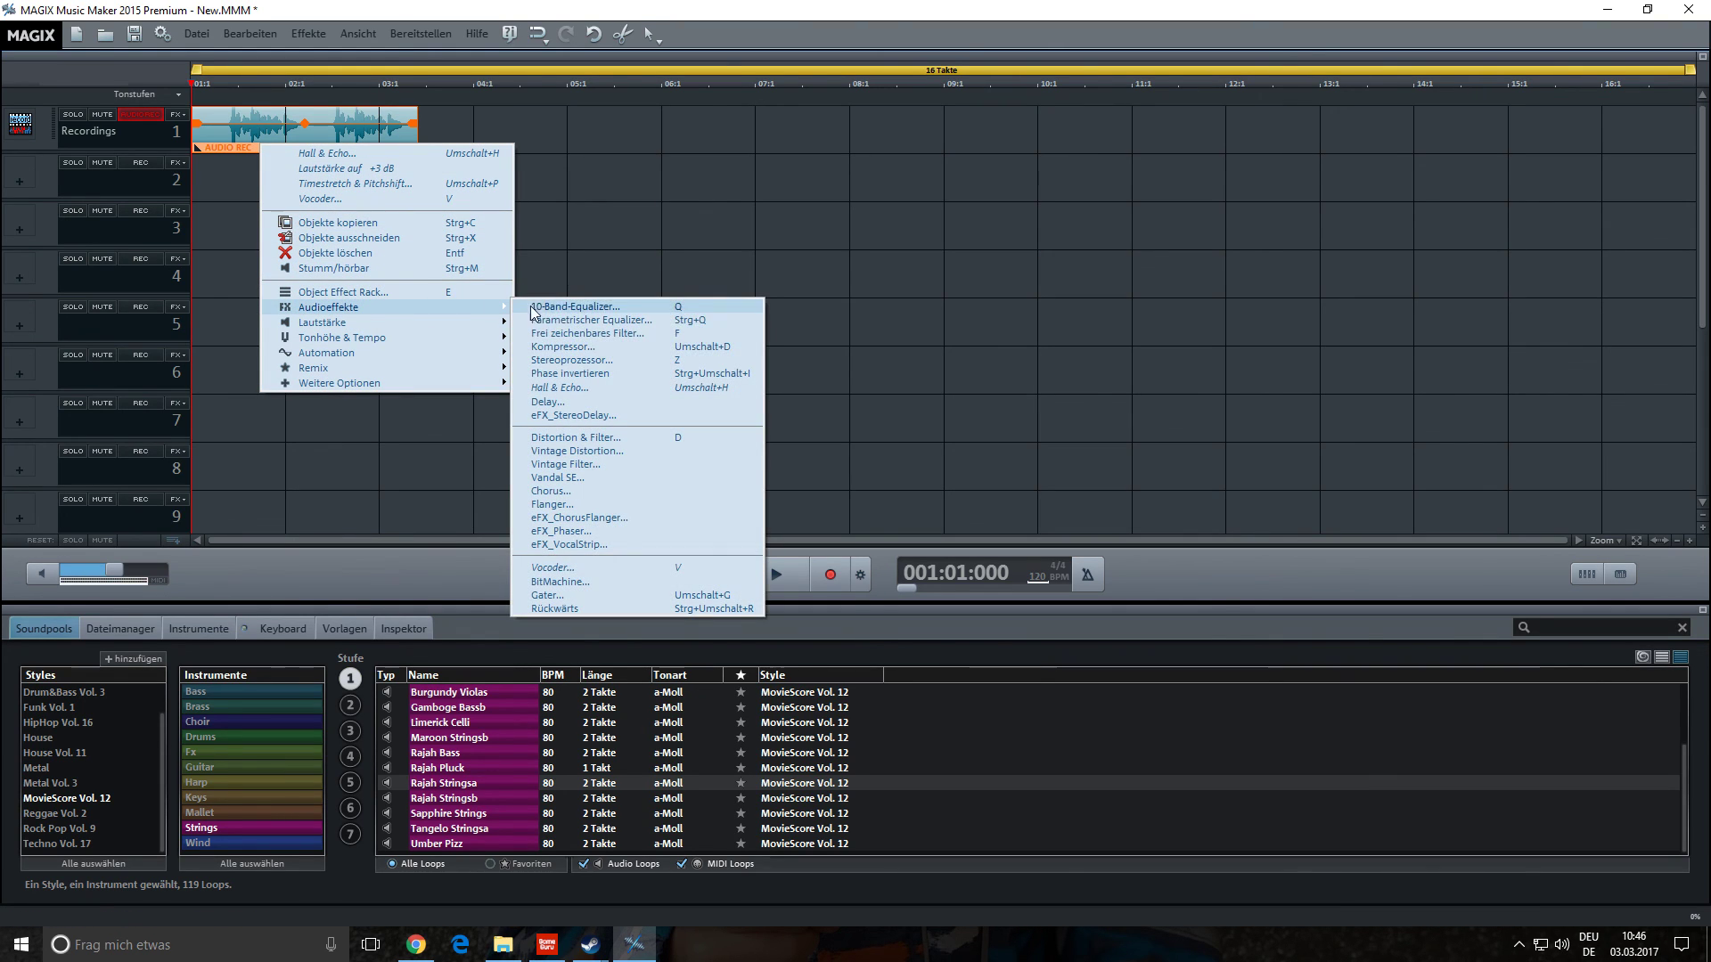
pyautogui.click(581, 389)
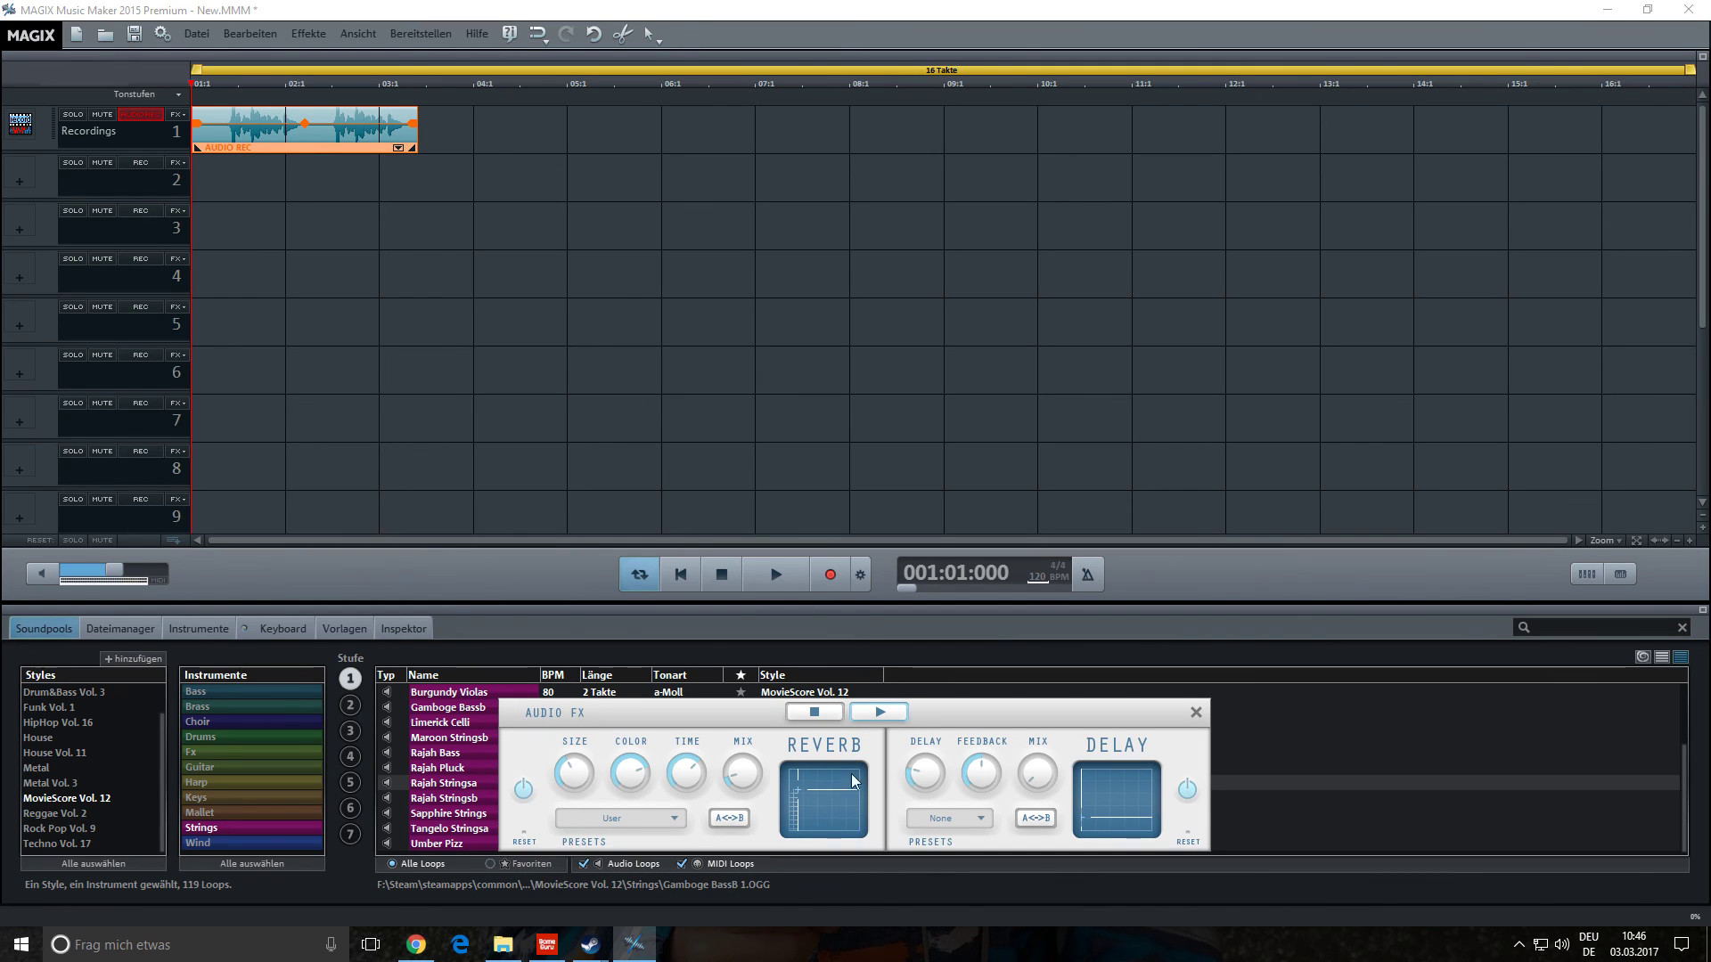
pyautogui.click(811, 711)
pyautogui.press('space')
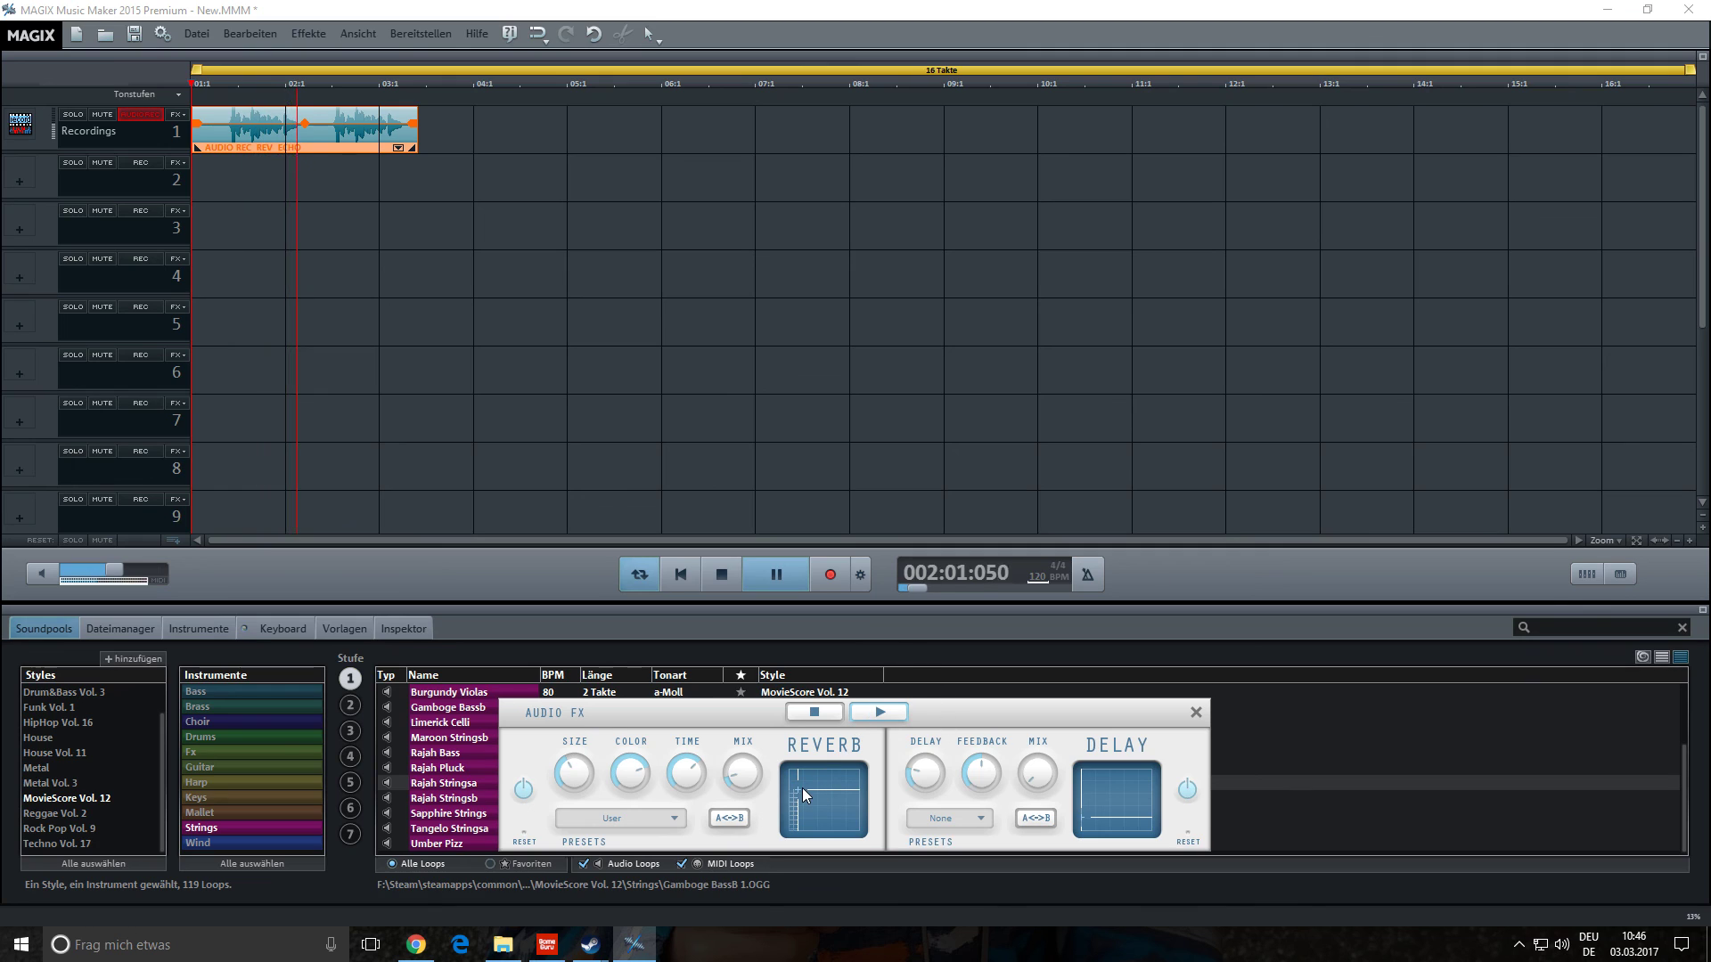
pyautogui.click(722, 575)
# - Export the recording as the wave file Zaunzu2.WAV in the audiobank's eigene Sounds folder, and dismiss the message and the effect window
pyautogui.click(190, 34)
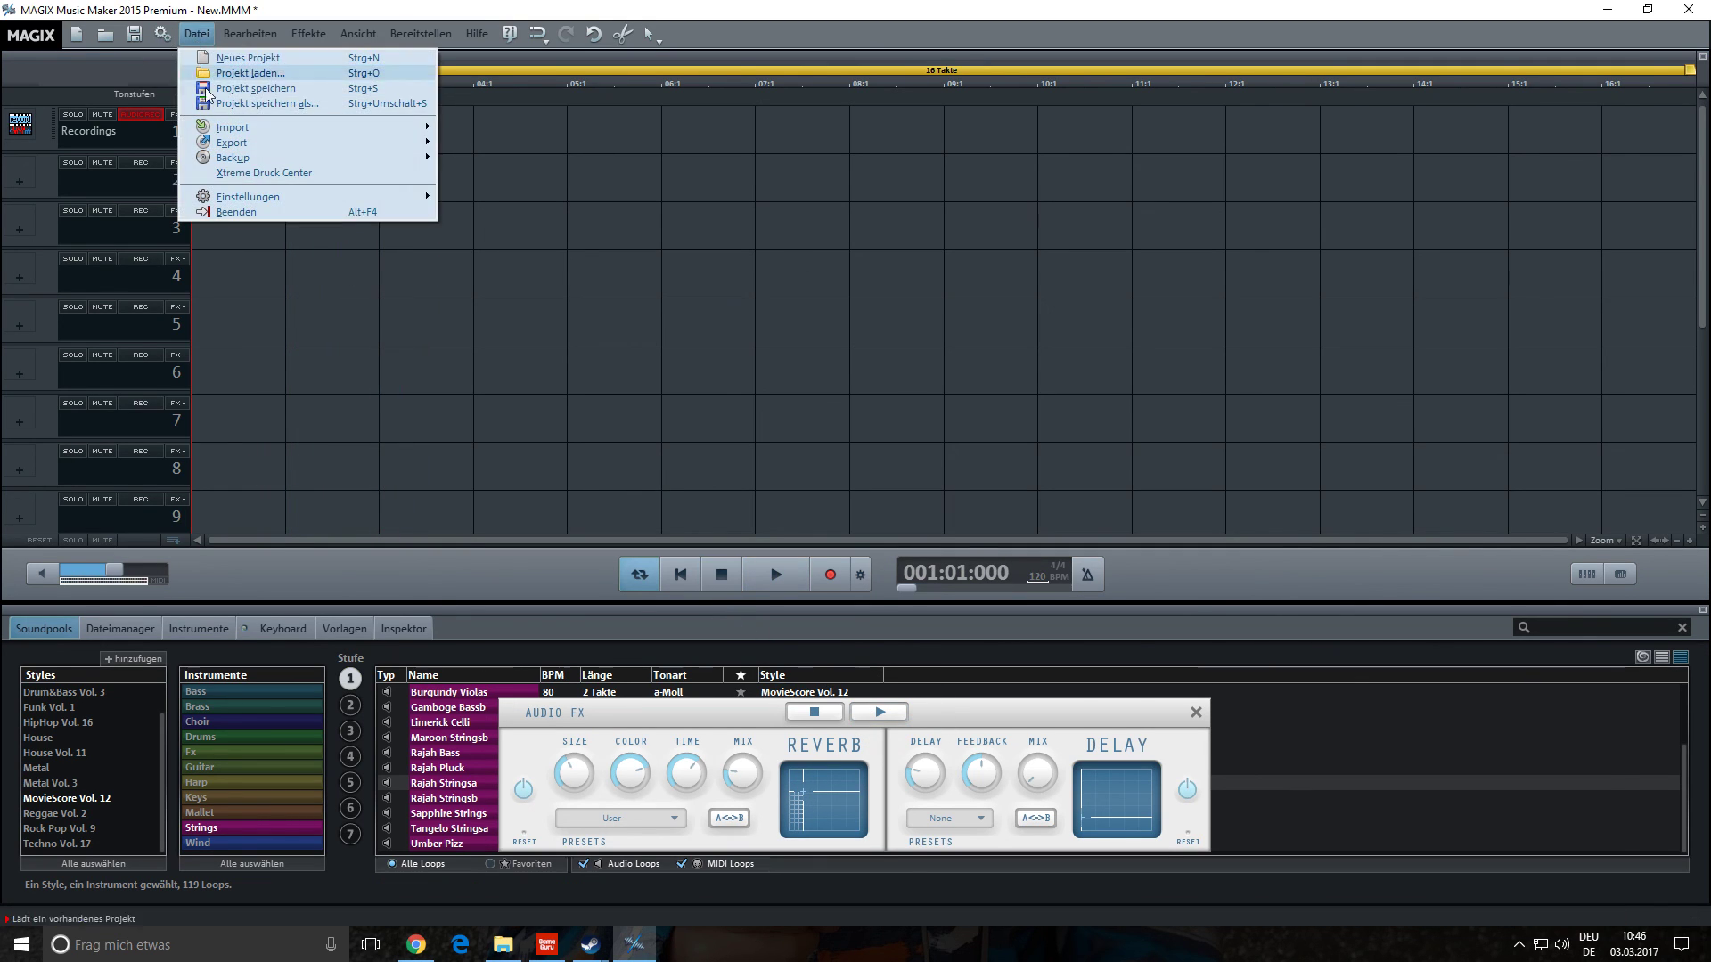
pyautogui.moveTo(260, 141)
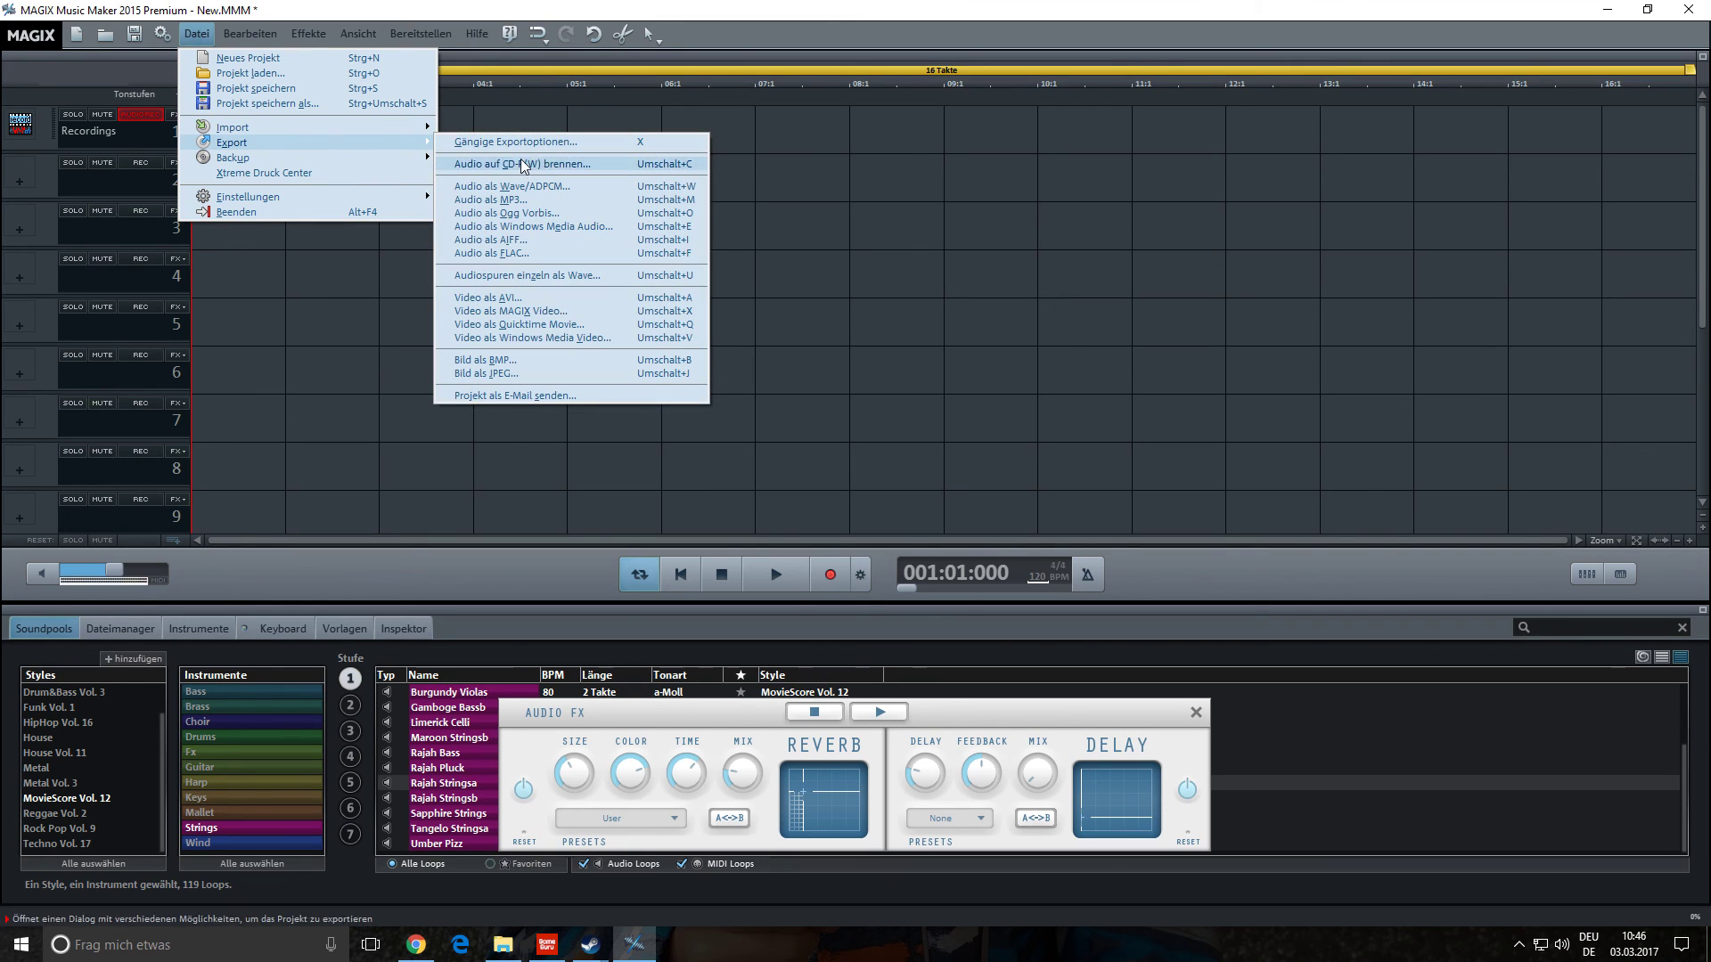
pyautogui.click(501, 185)
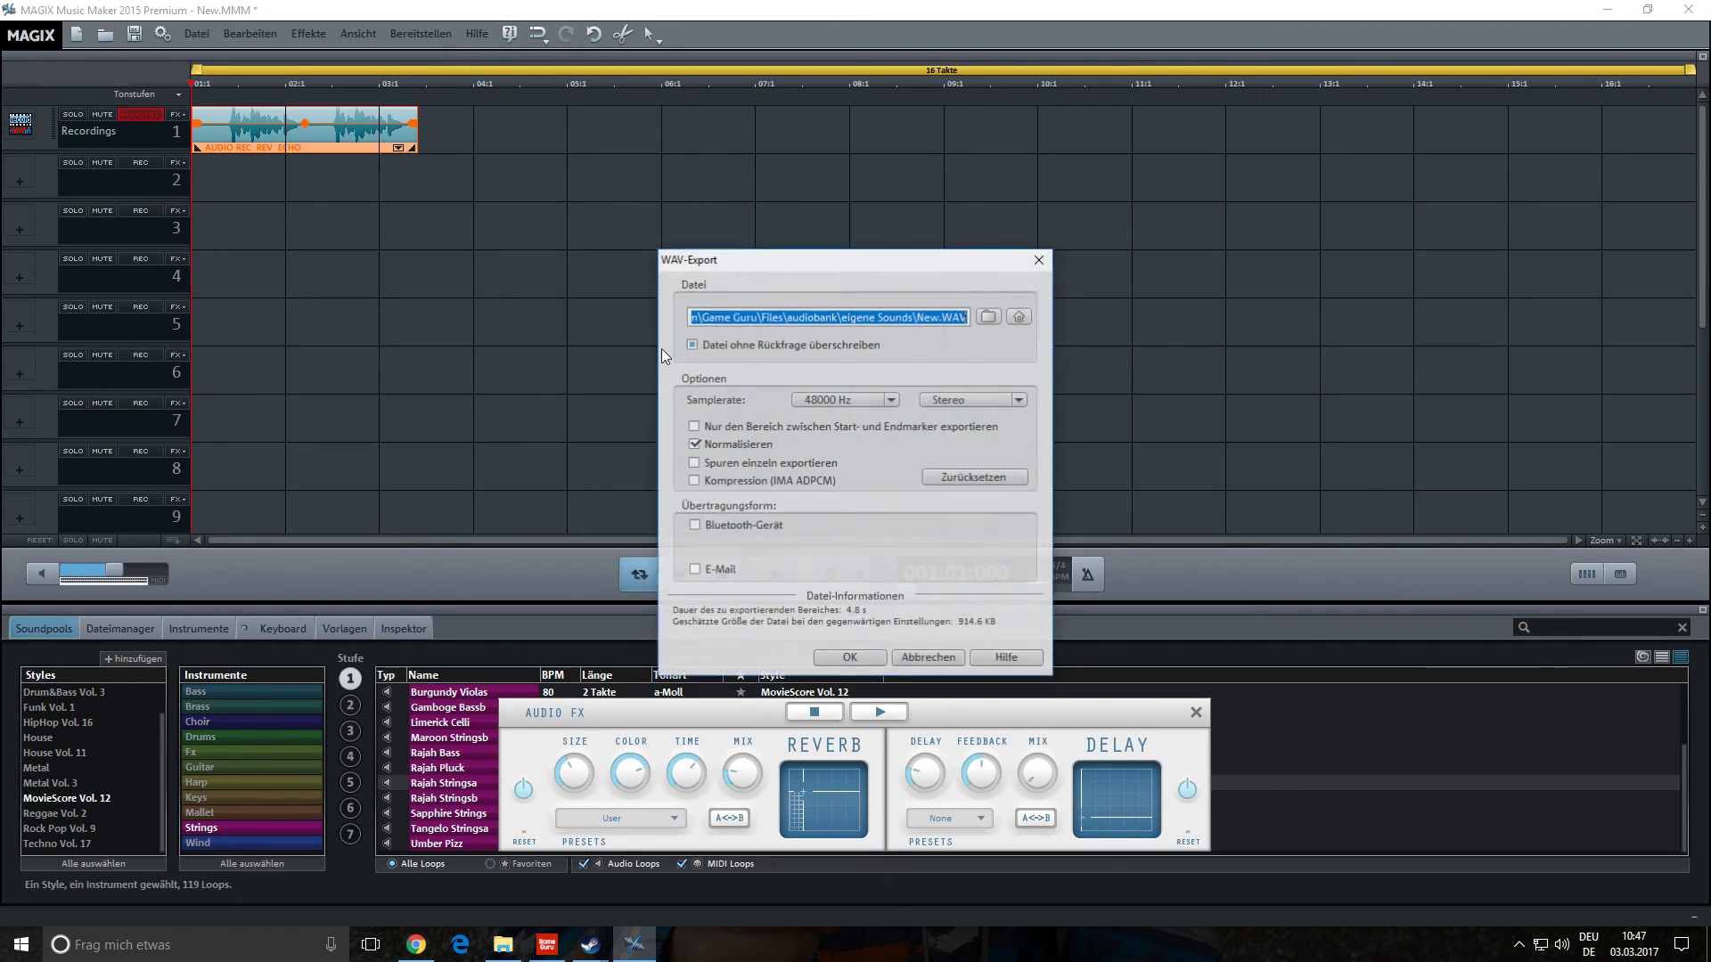
pyautogui.moveTo(923, 317); pyautogui.dragTo(939, 318)
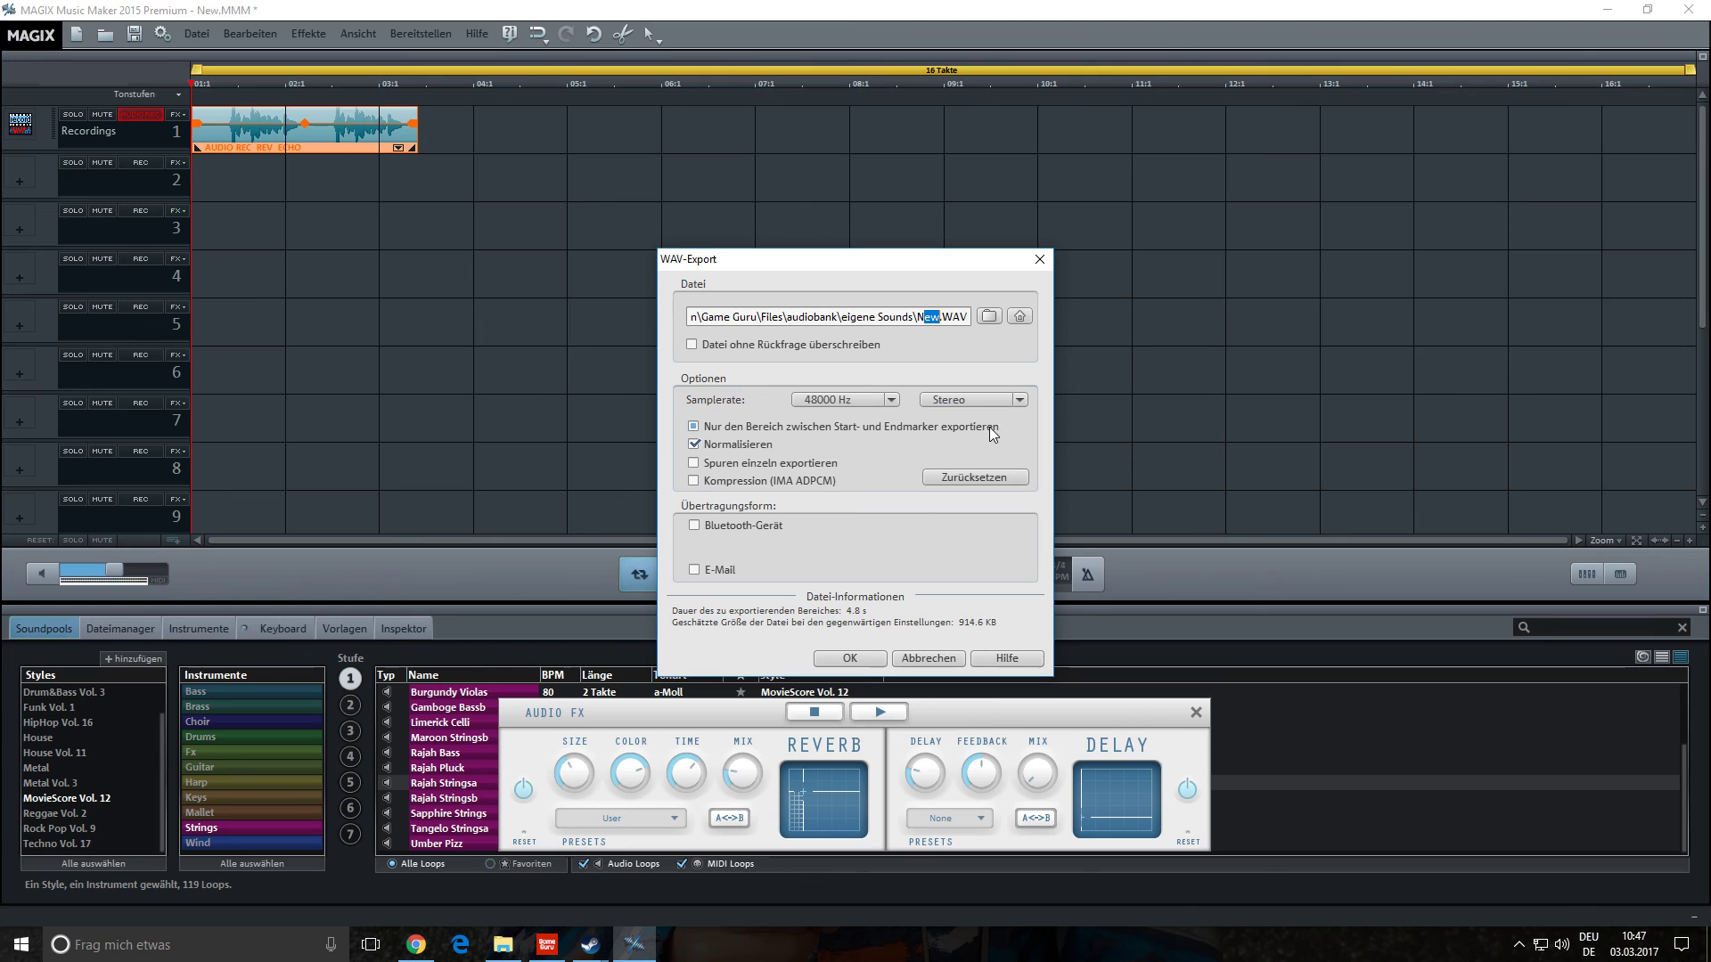
pyautogui.write('Zaunzu2')
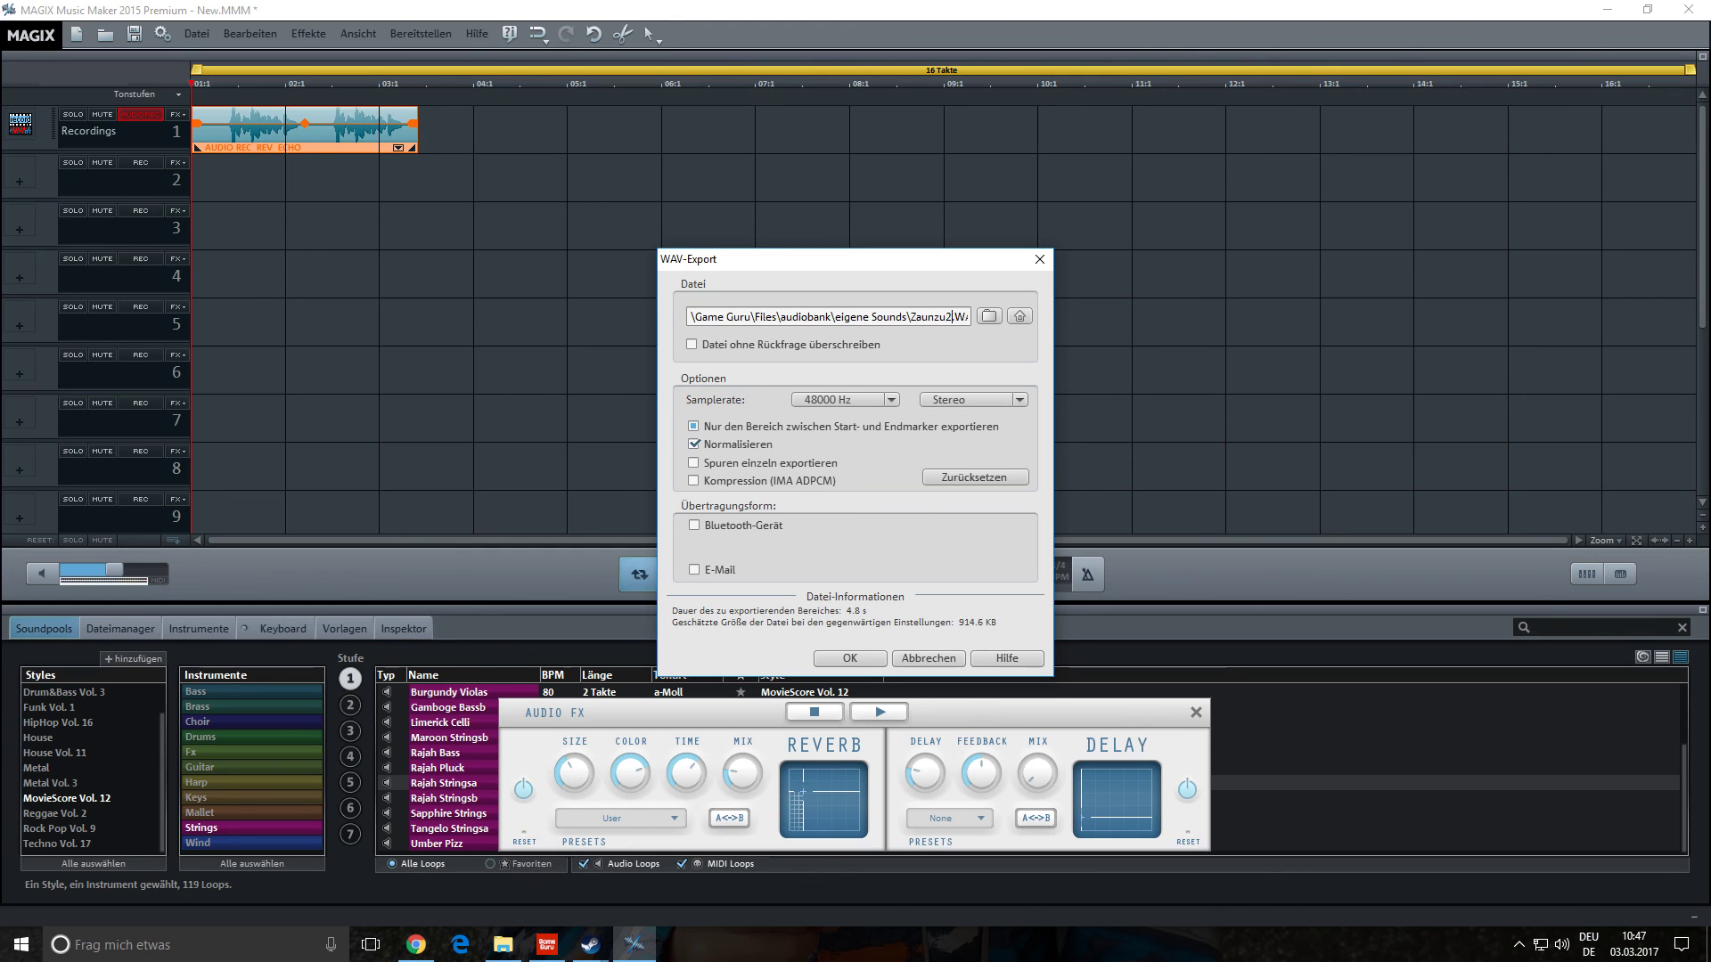
pyautogui.click(862, 660)
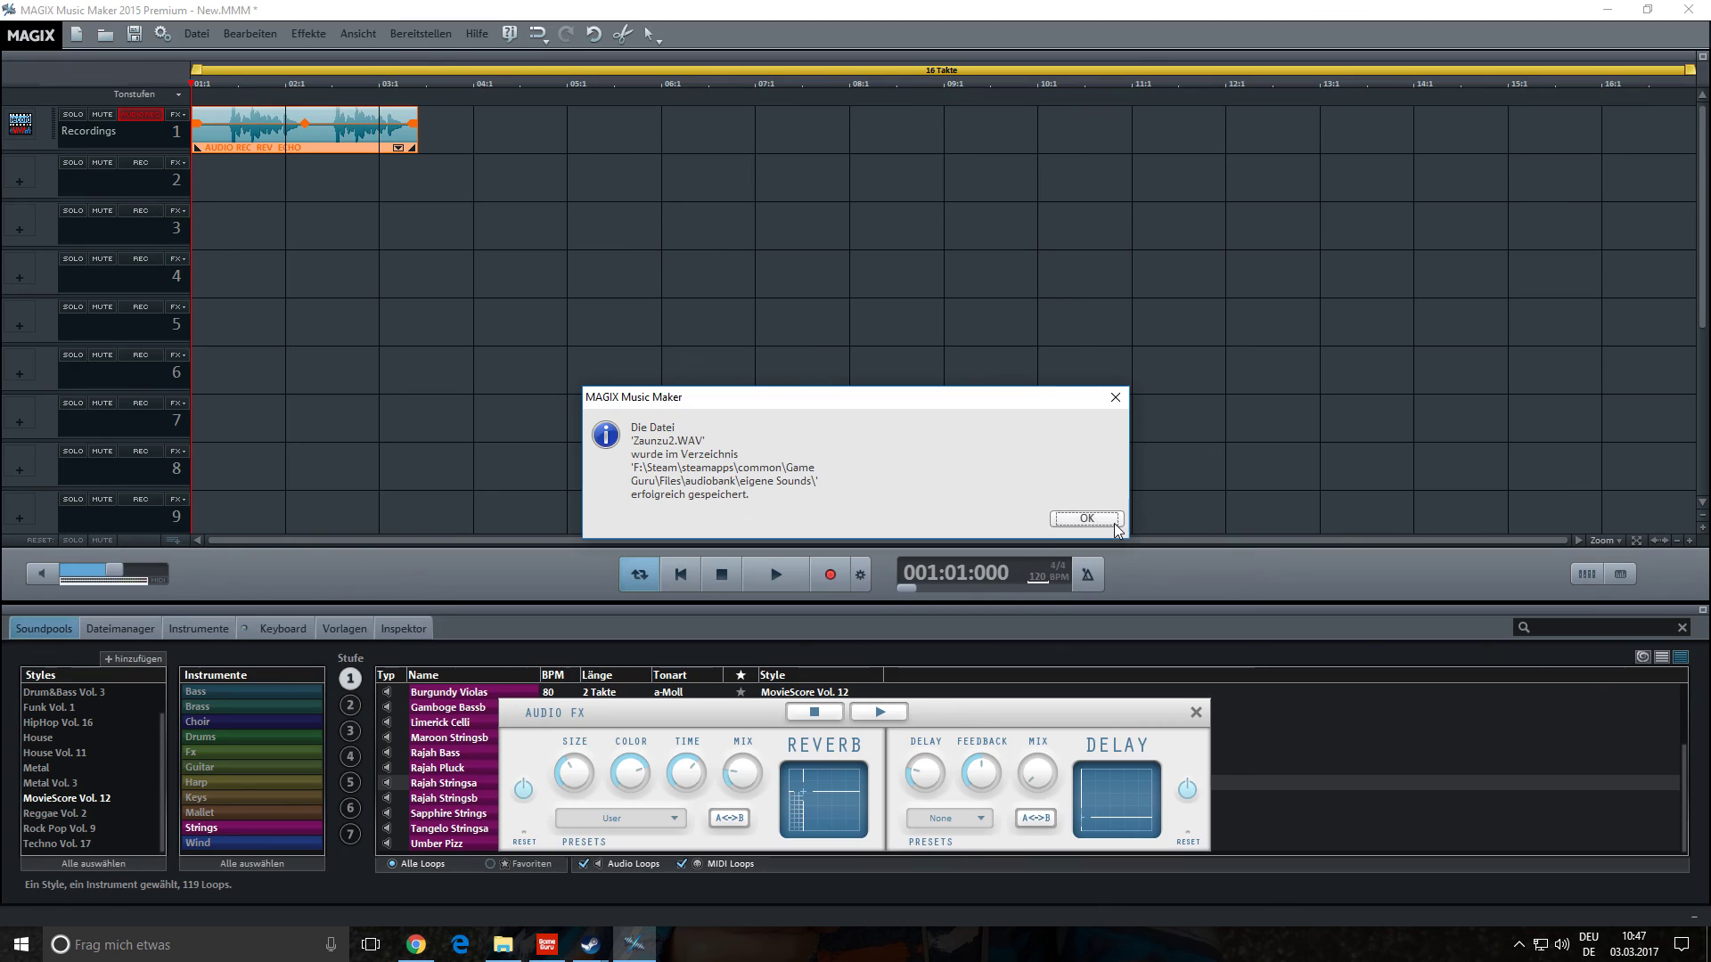
pyautogui.click(1087, 518)
pyautogui.click(1196, 712)
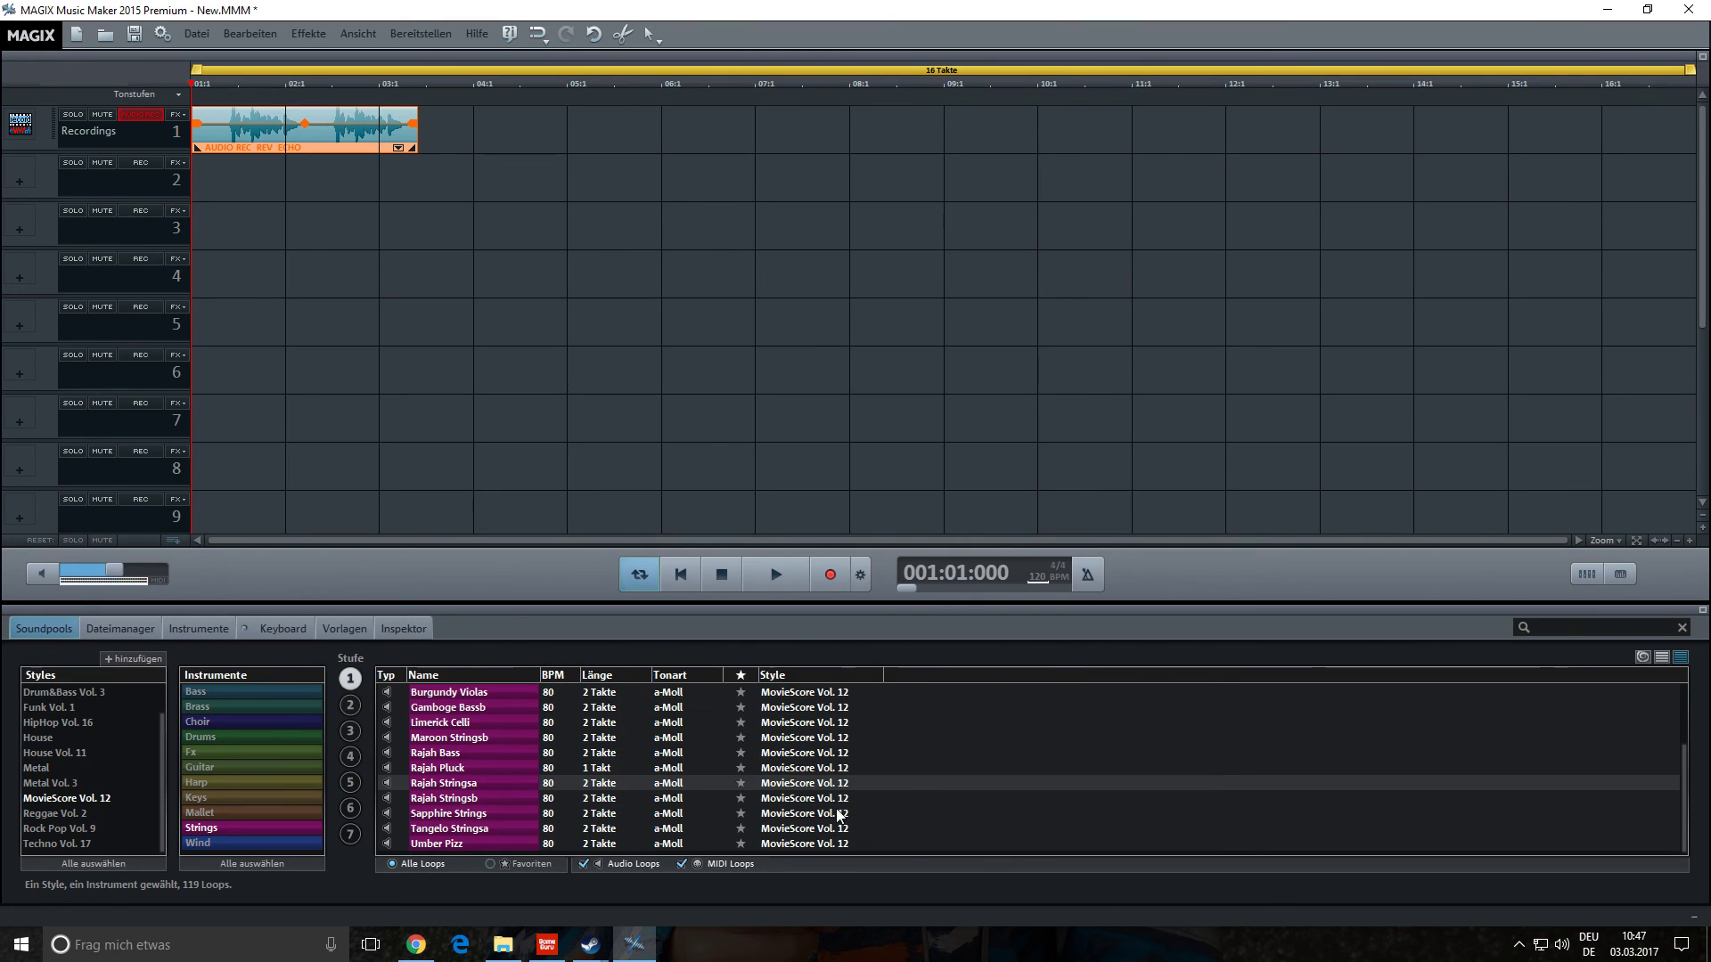
# - Switch to GameGuru and set Sound0 of the gate's sound zone to Zaunzu2 from the eigene Sounds folder
pyautogui.click(546, 944)
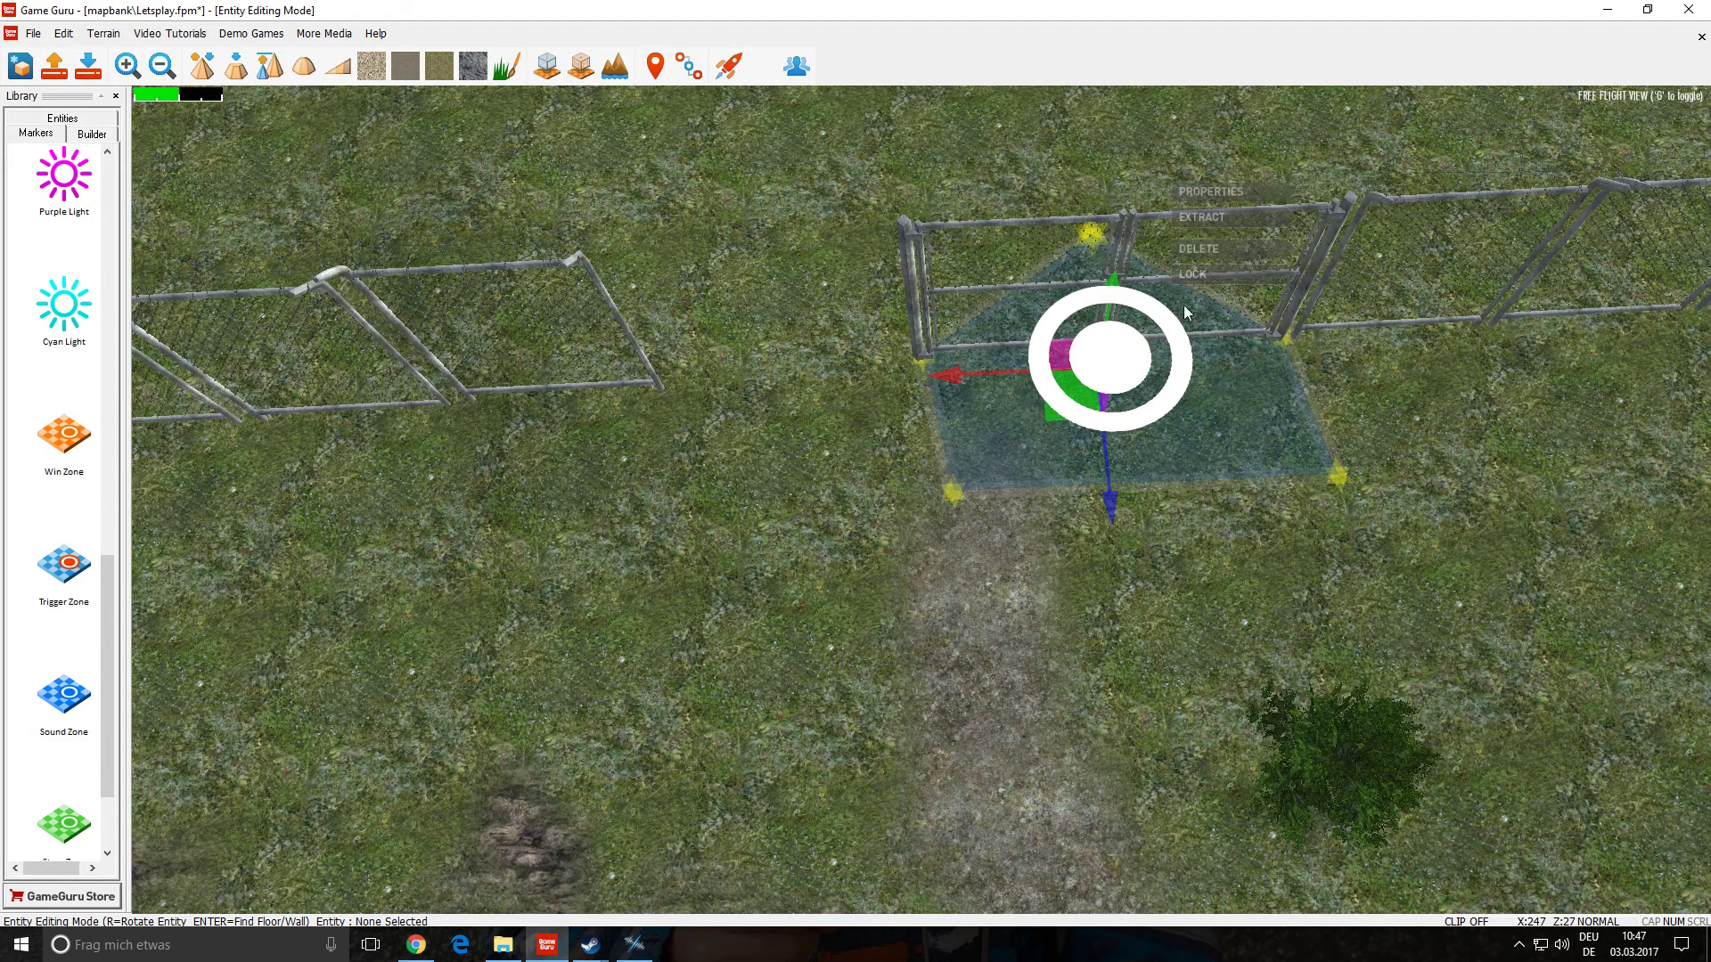
pyautogui.click(1206, 195)
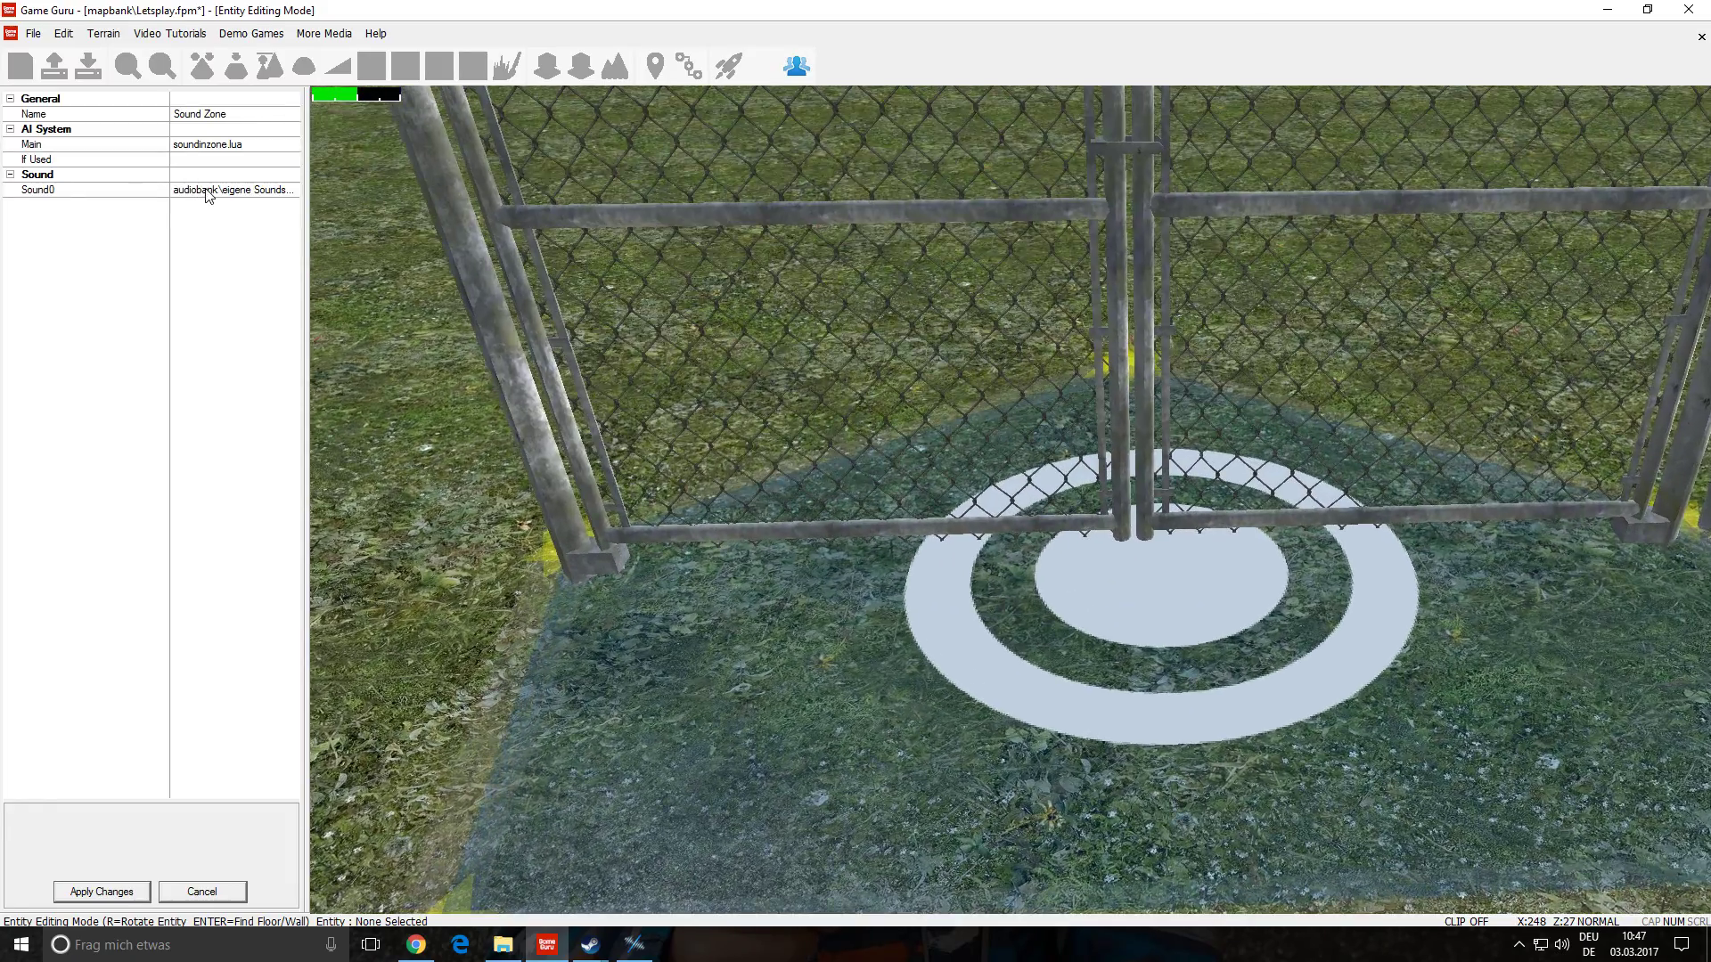
pyautogui.click(294, 190)
pyautogui.click(294, 189)
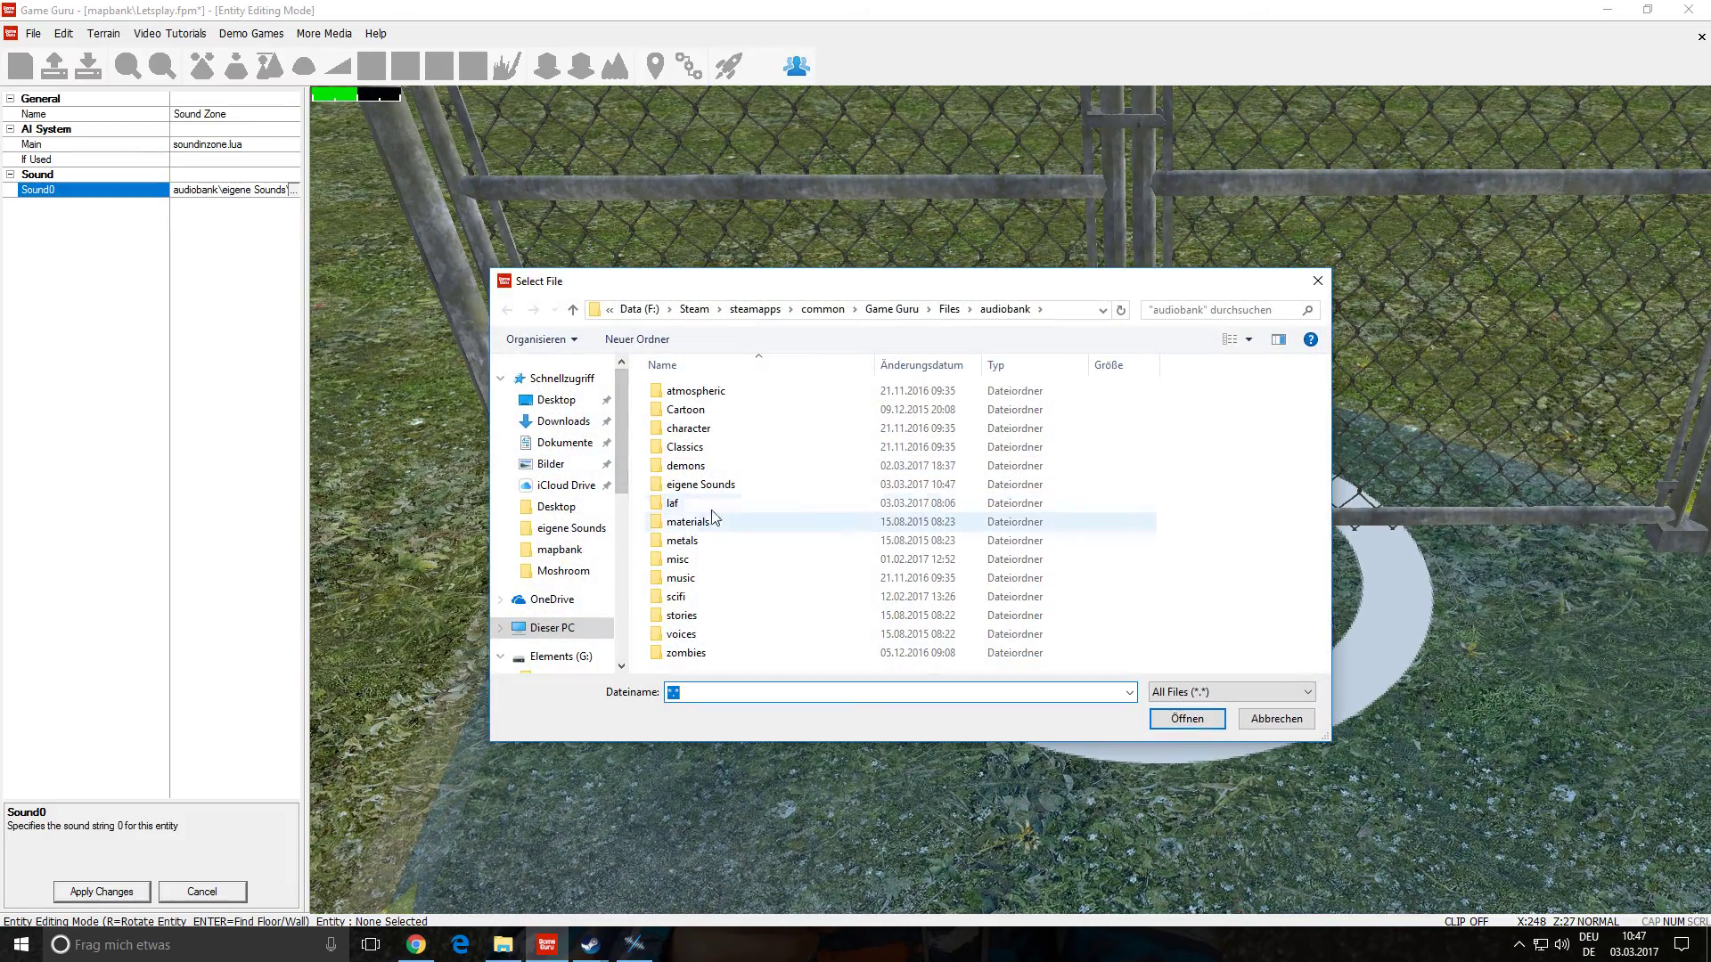
pyautogui.doubleClick(699, 486)
pyautogui.doubleClick(686, 653)
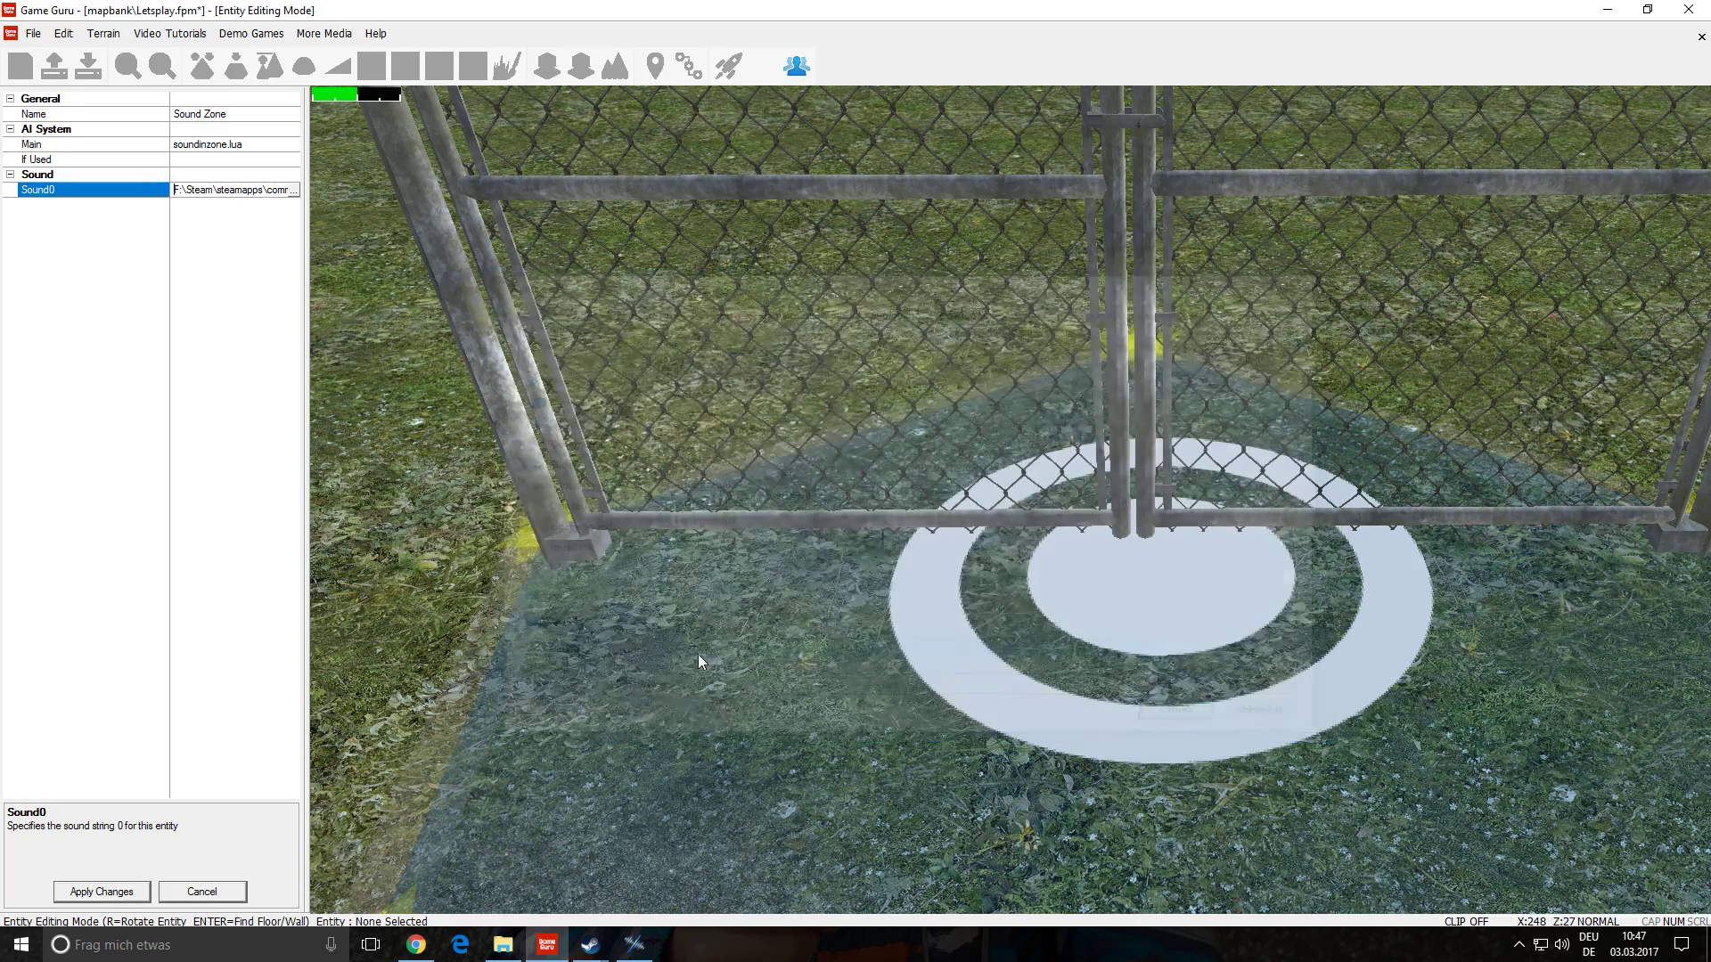
pyautogui.click(99, 892)
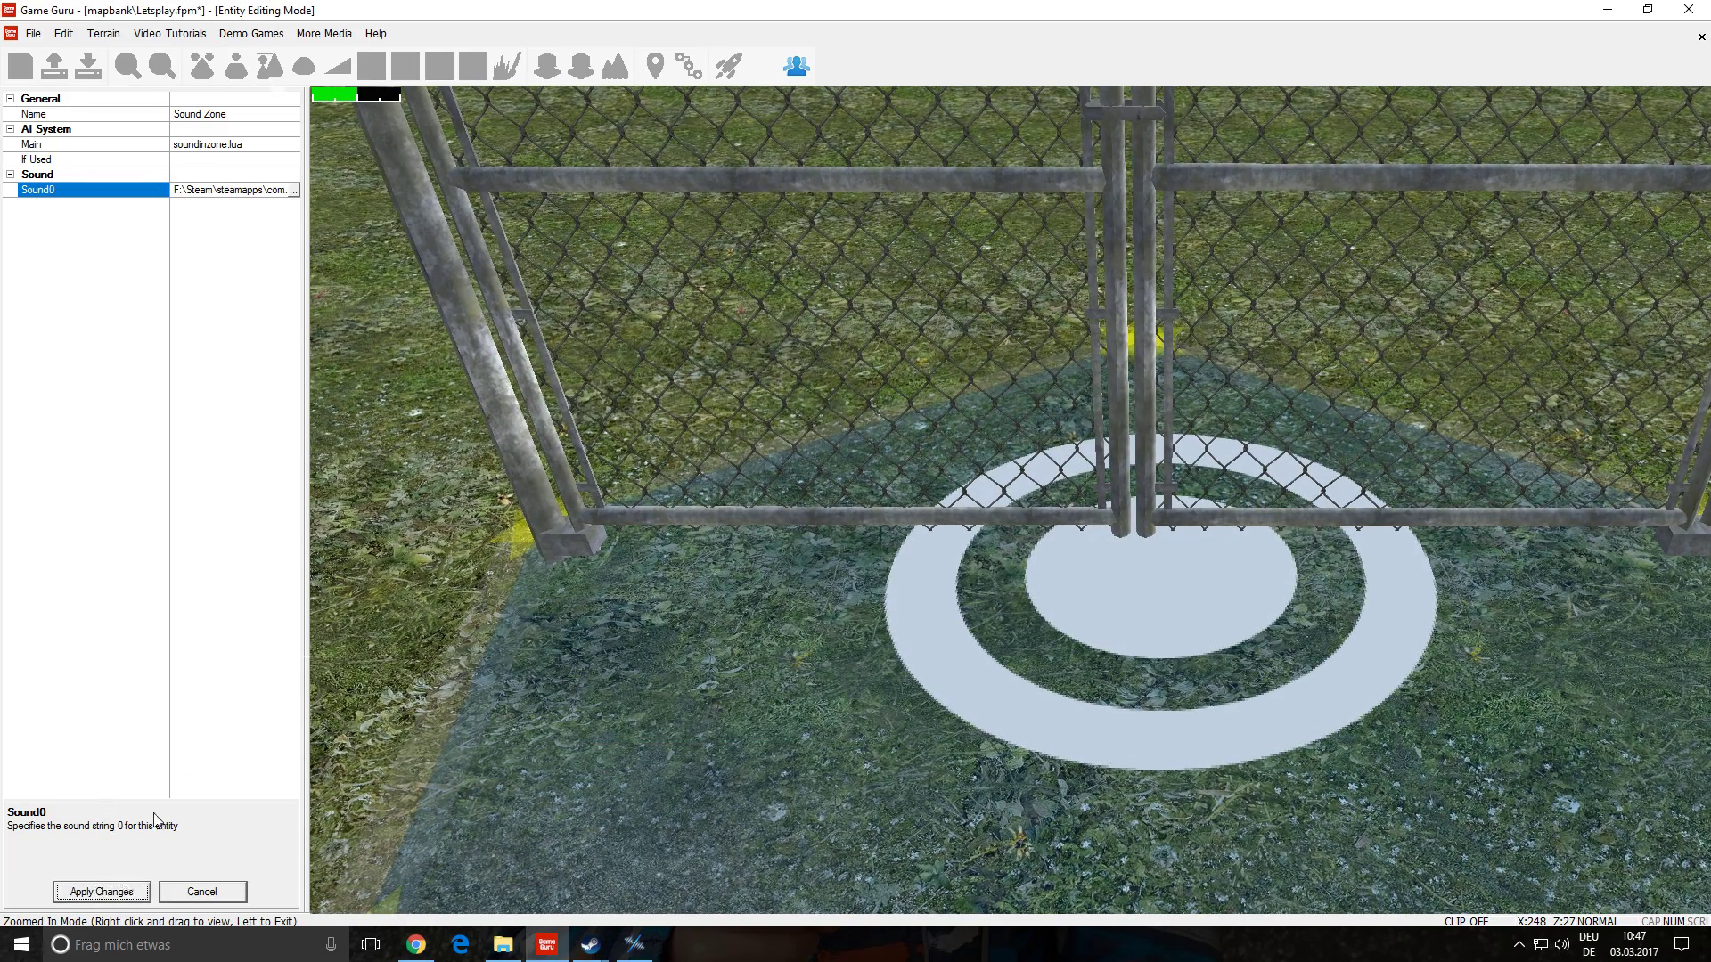
# - Test the level by picking up the key in the cabin, opening the double door and walking outside
pyautogui.click(738, 65)
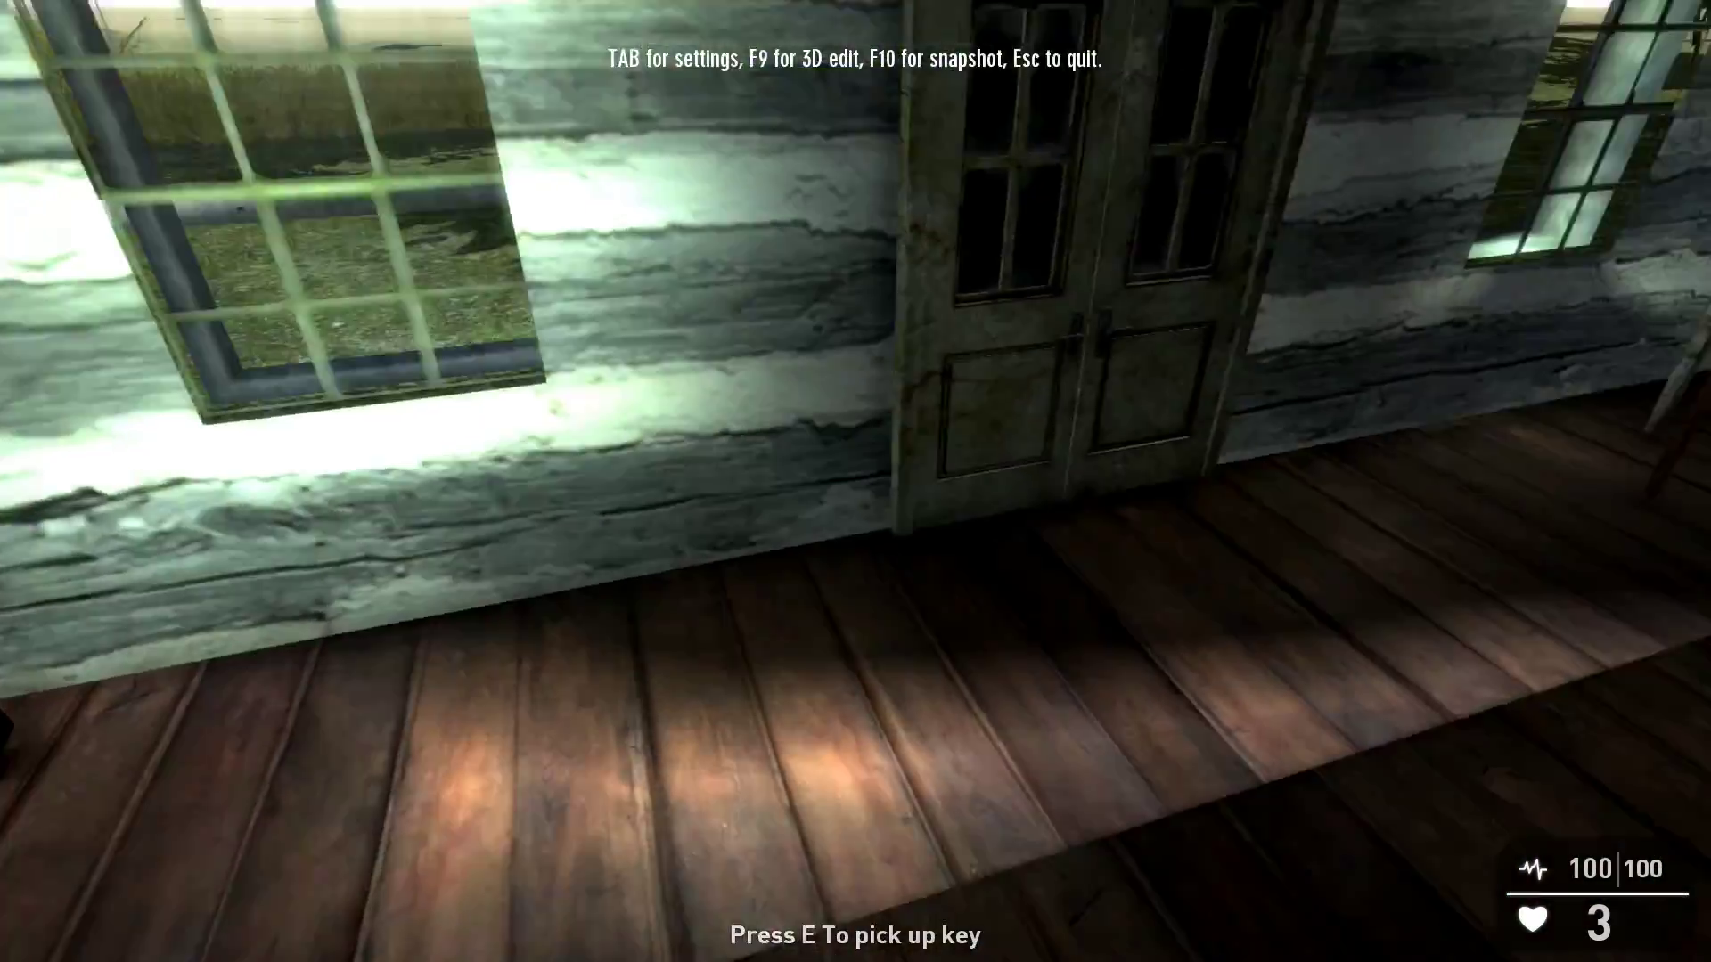
pyautogui.press('w')
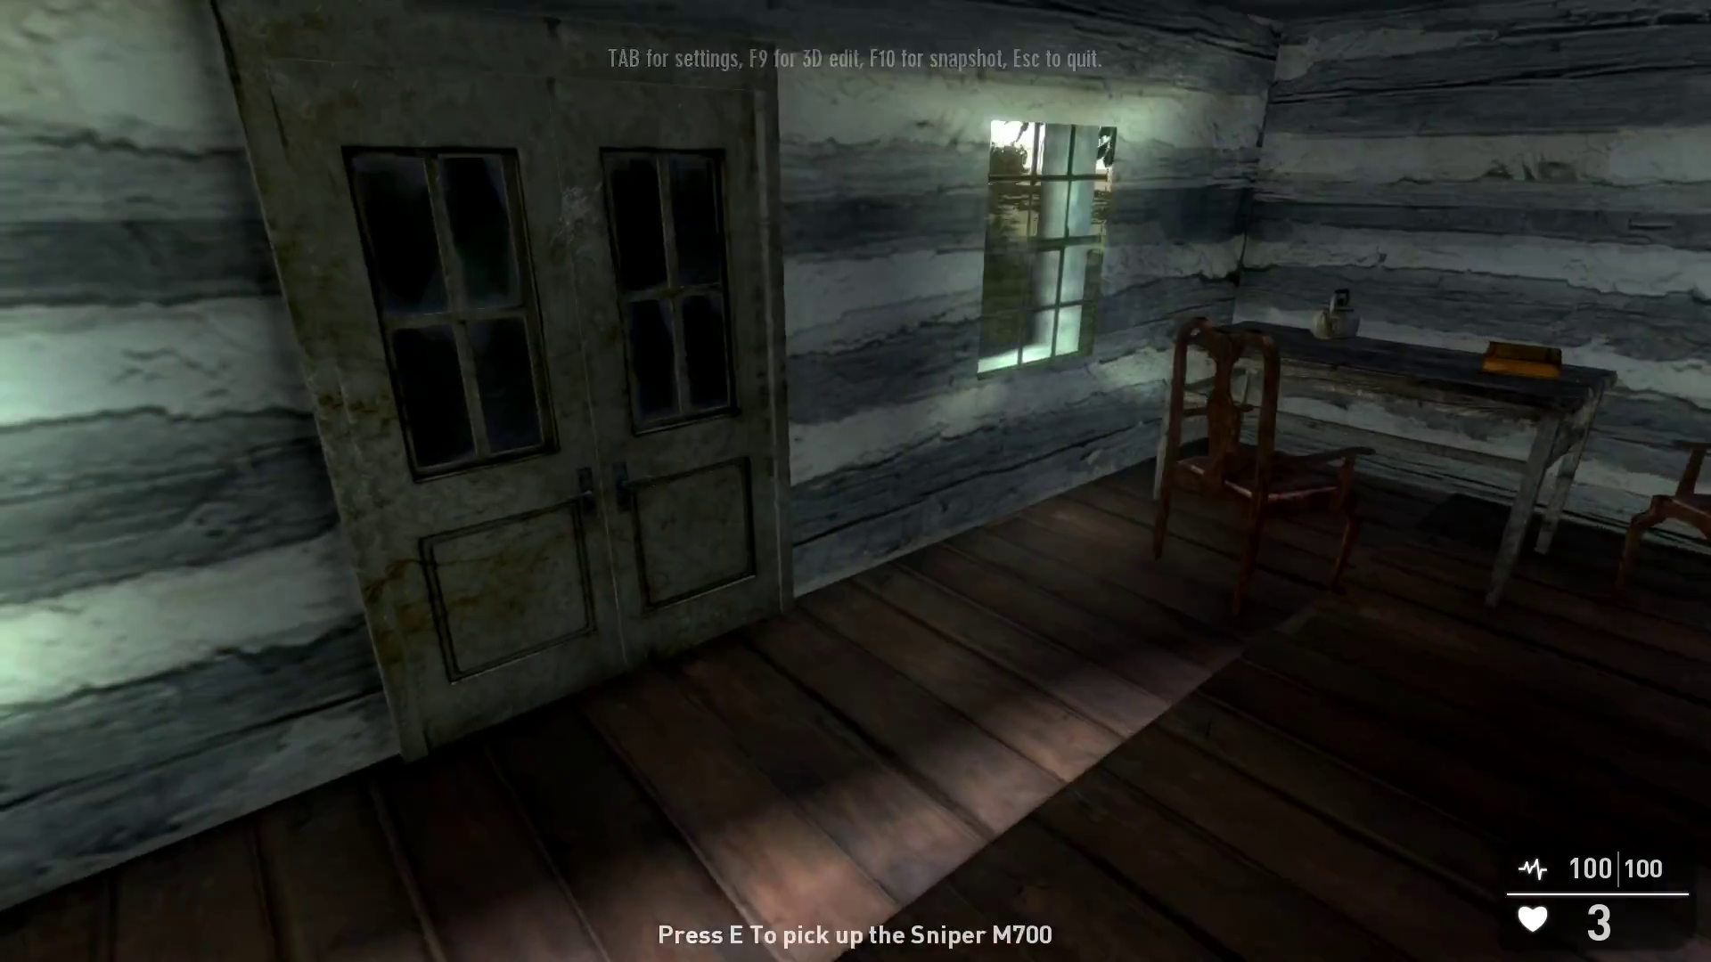
pyautogui.press('s')
pyautogui.press('e')
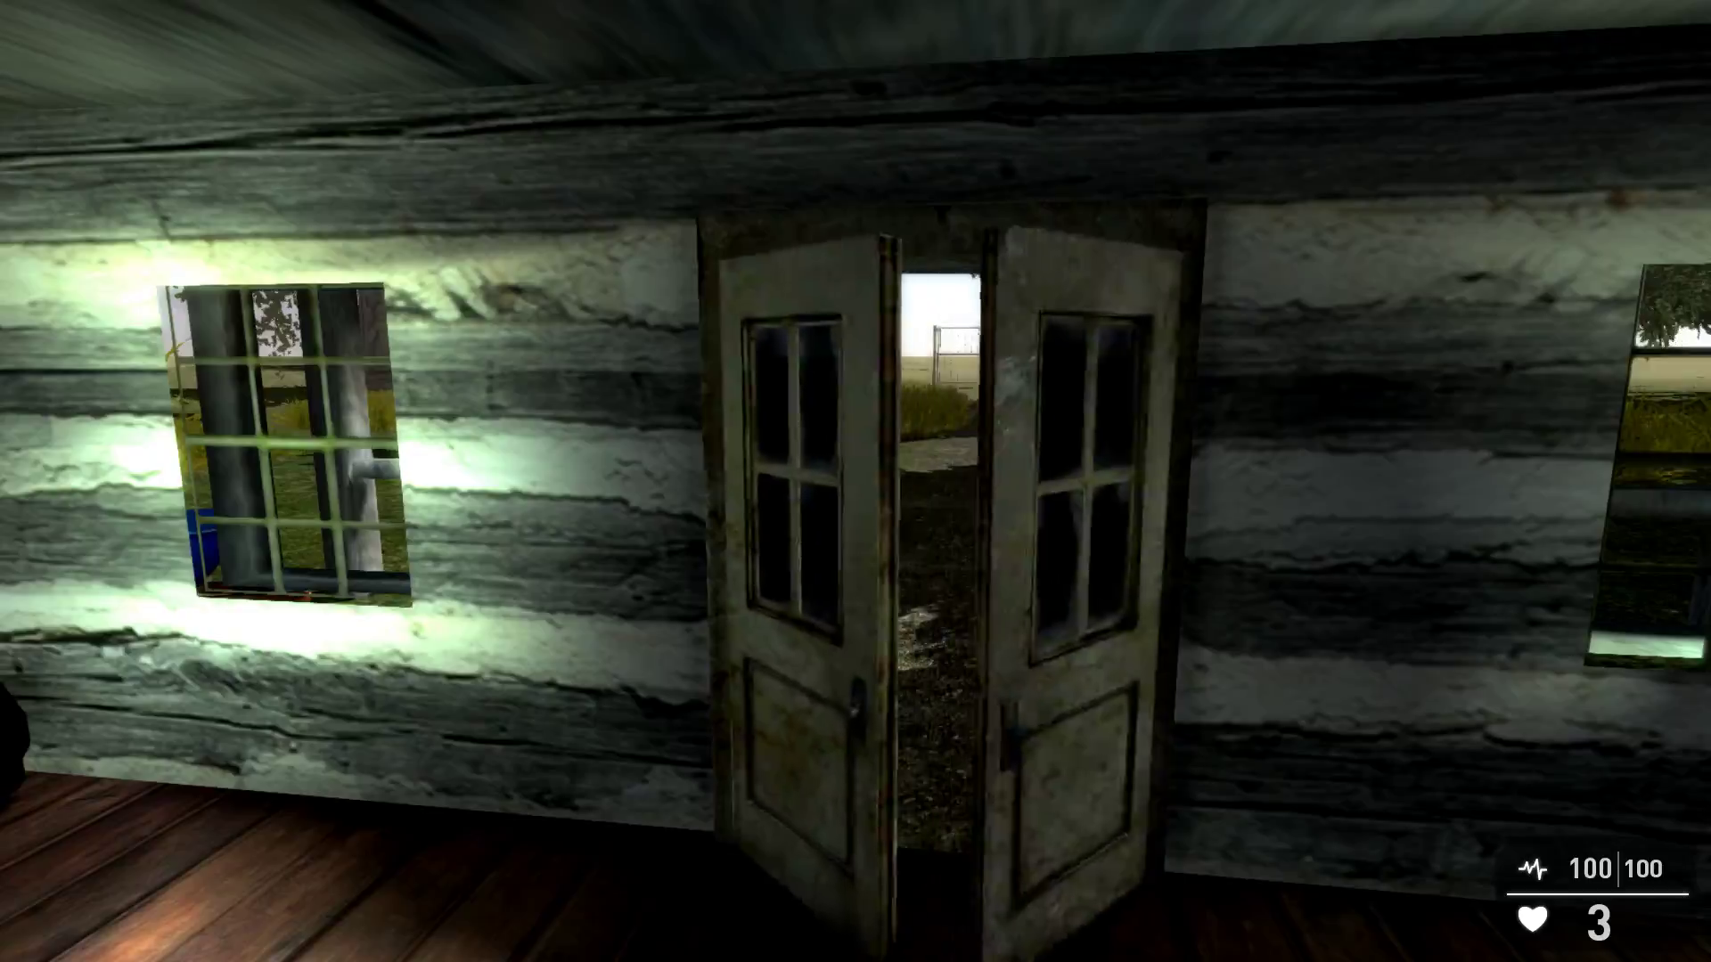
pyautogui.press('w')
pyautogui.press('w')
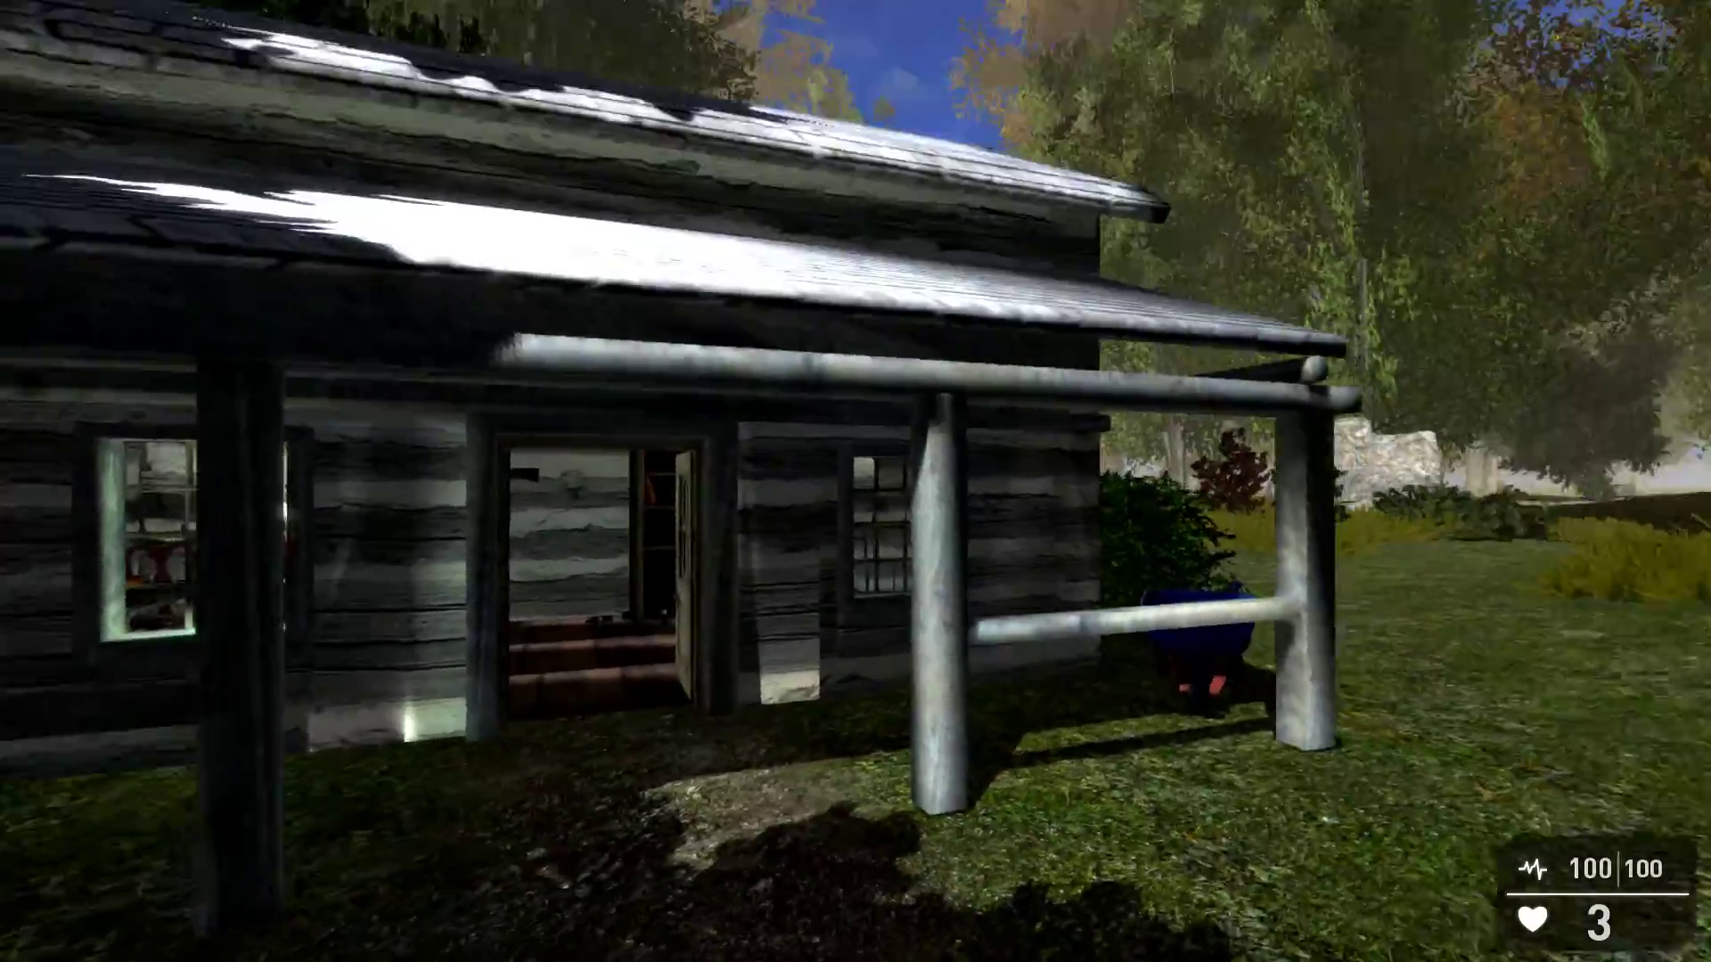